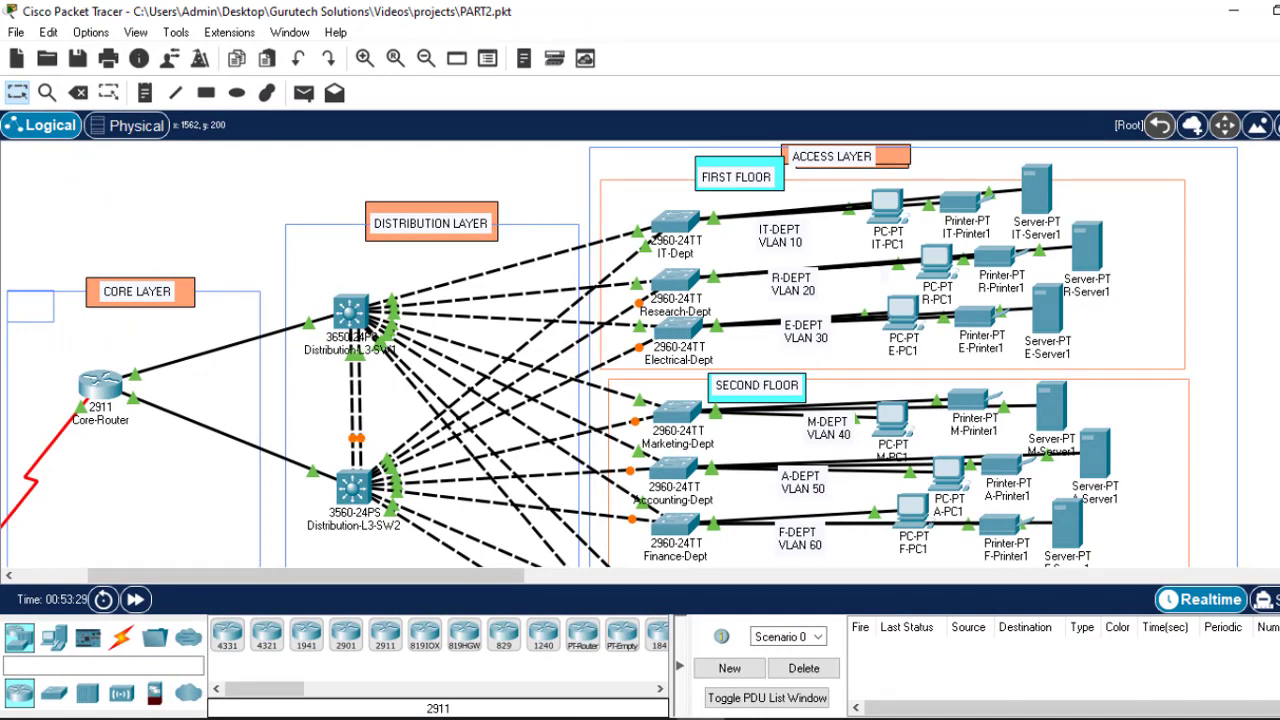
Step: Bring up the Networking Project 1 PDF and scroll to the requirements on page 2
scroll(640, 354, "down", 3)
scroll(640, 354, "up", 2)
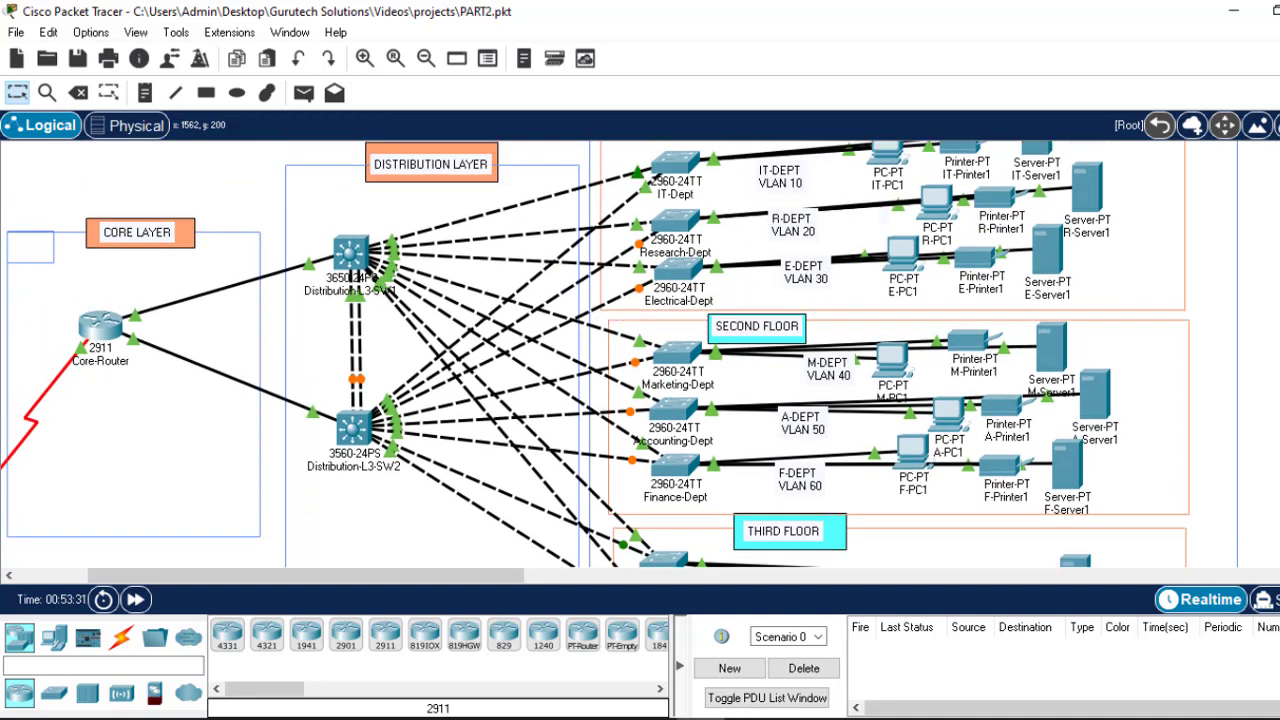
scroll(640, 354, "up", 2)
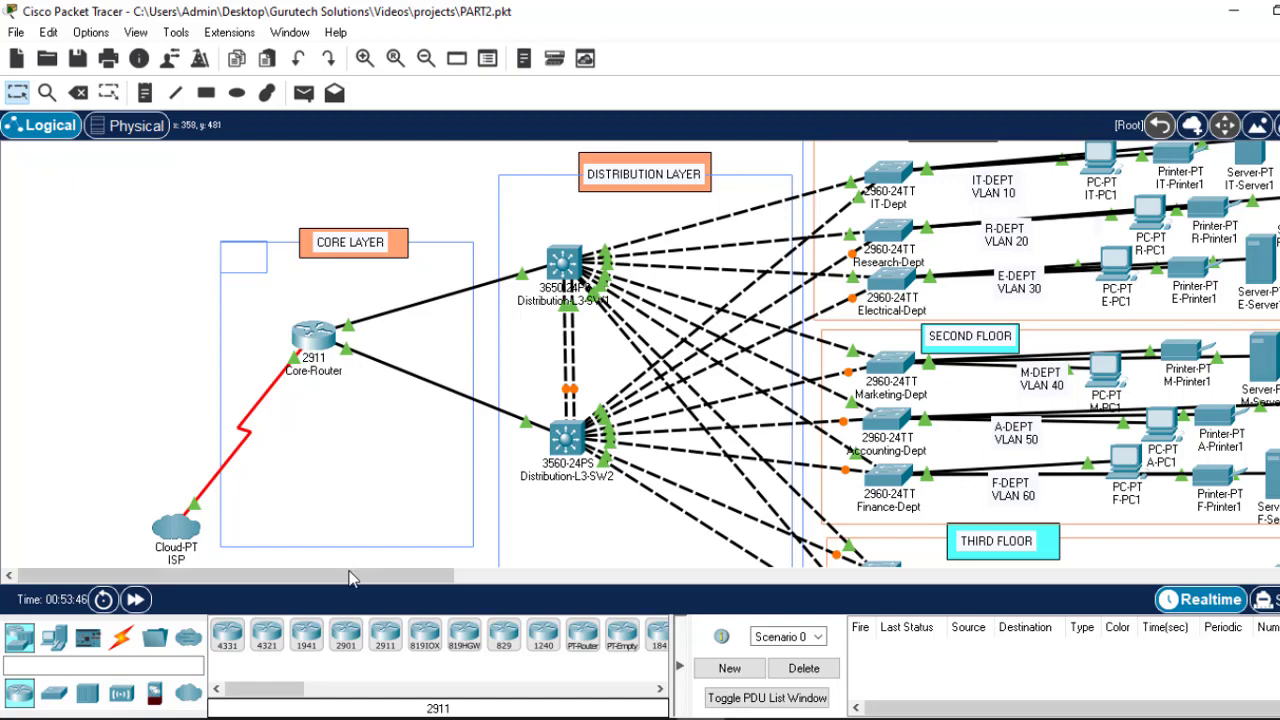
left_click_drag(357, 578, 400, 574)
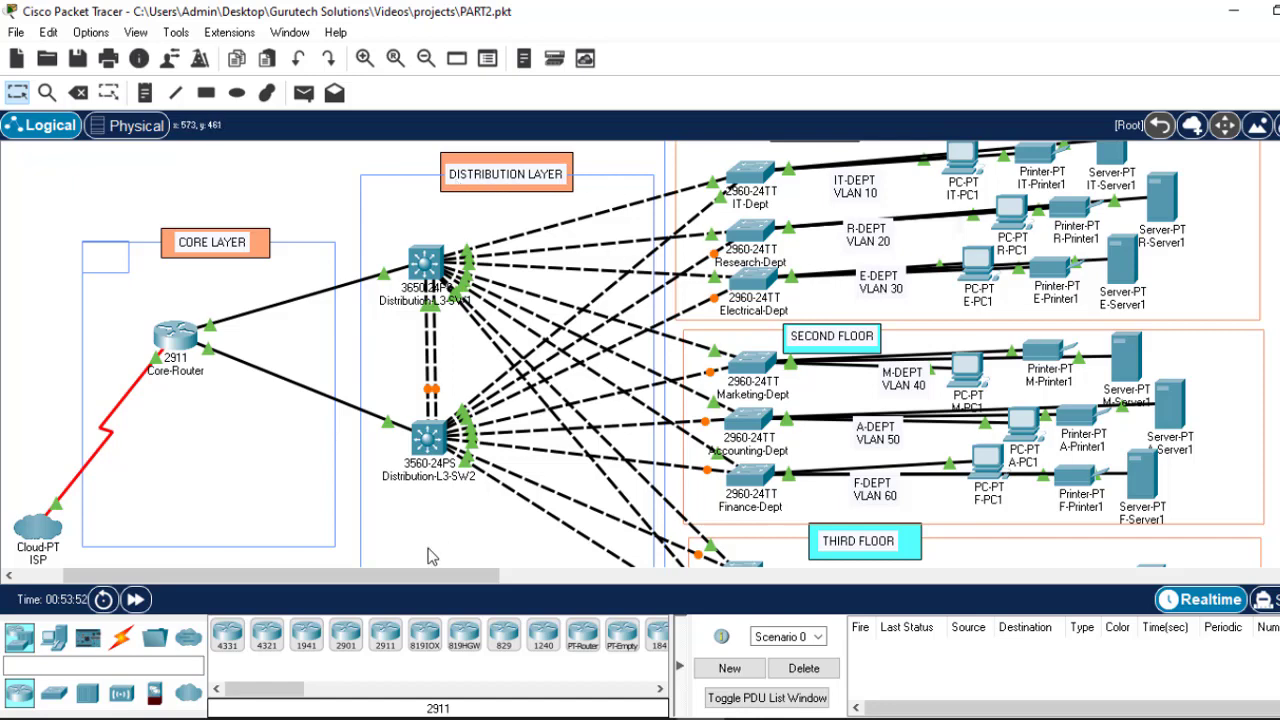
left_click_drag(418, 580, 458, 577)
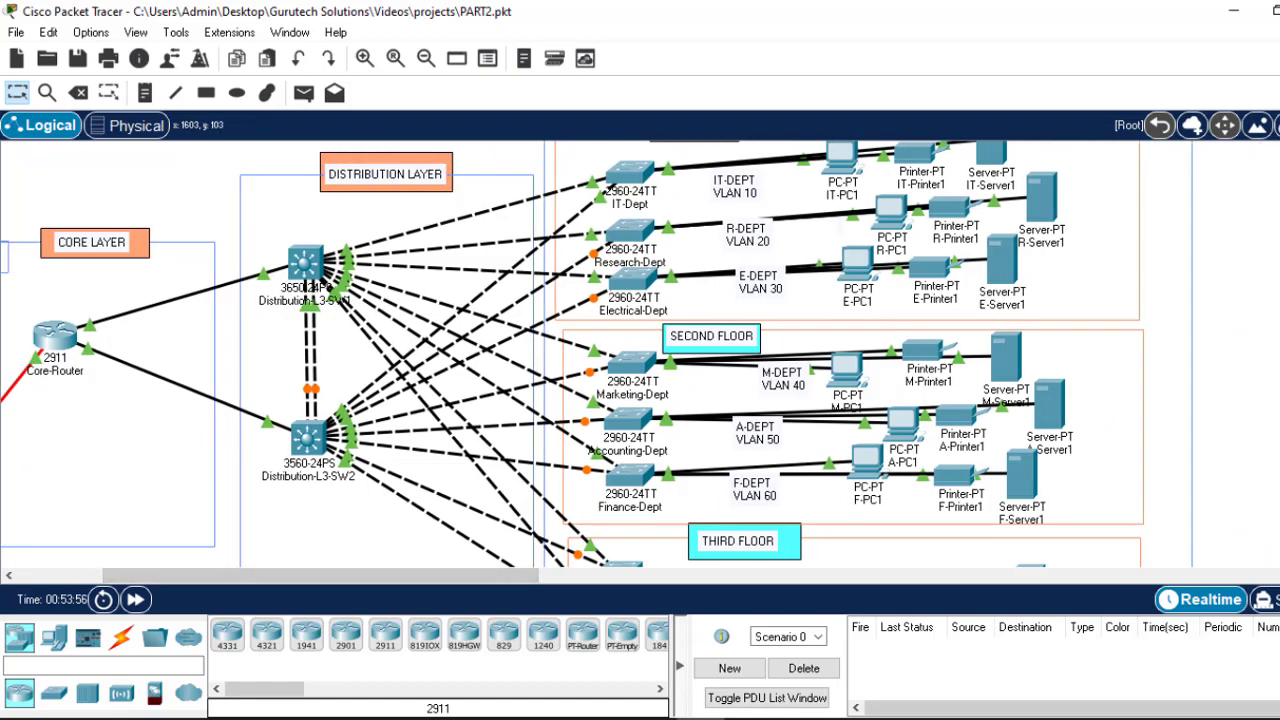
scroll(597, 354, "up", 1)
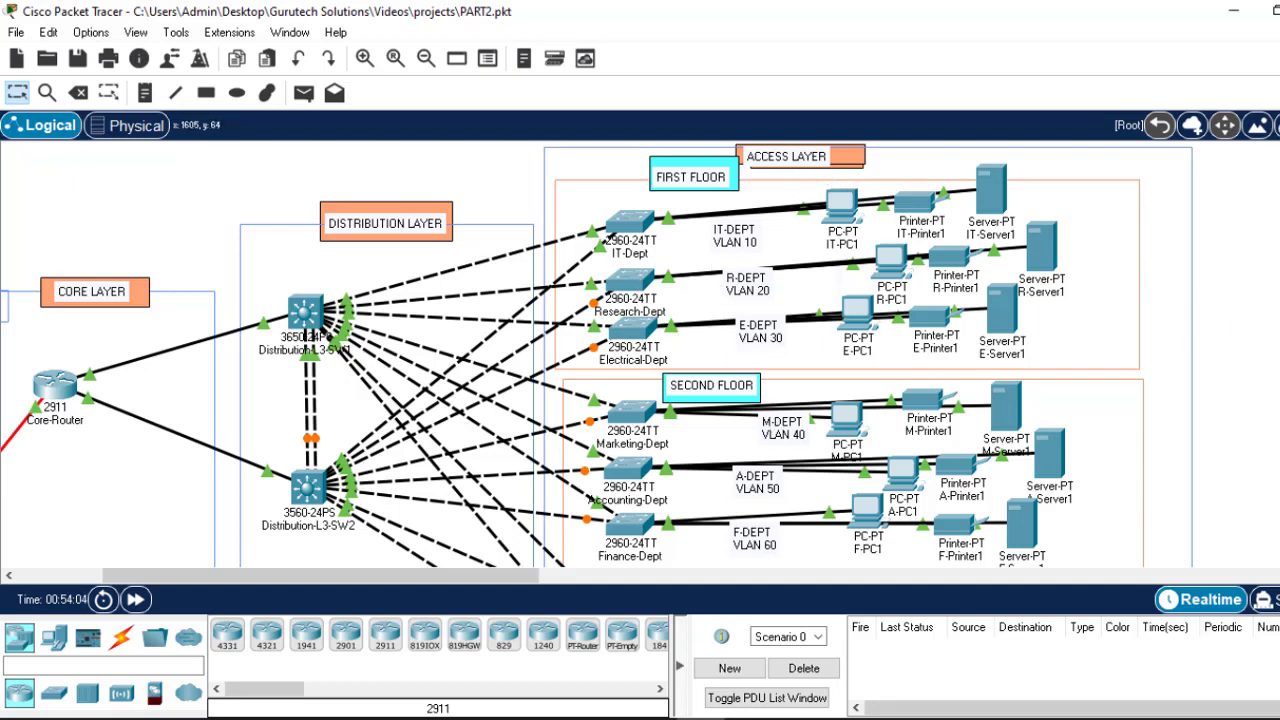
scroll(645, 360, "down", 4)
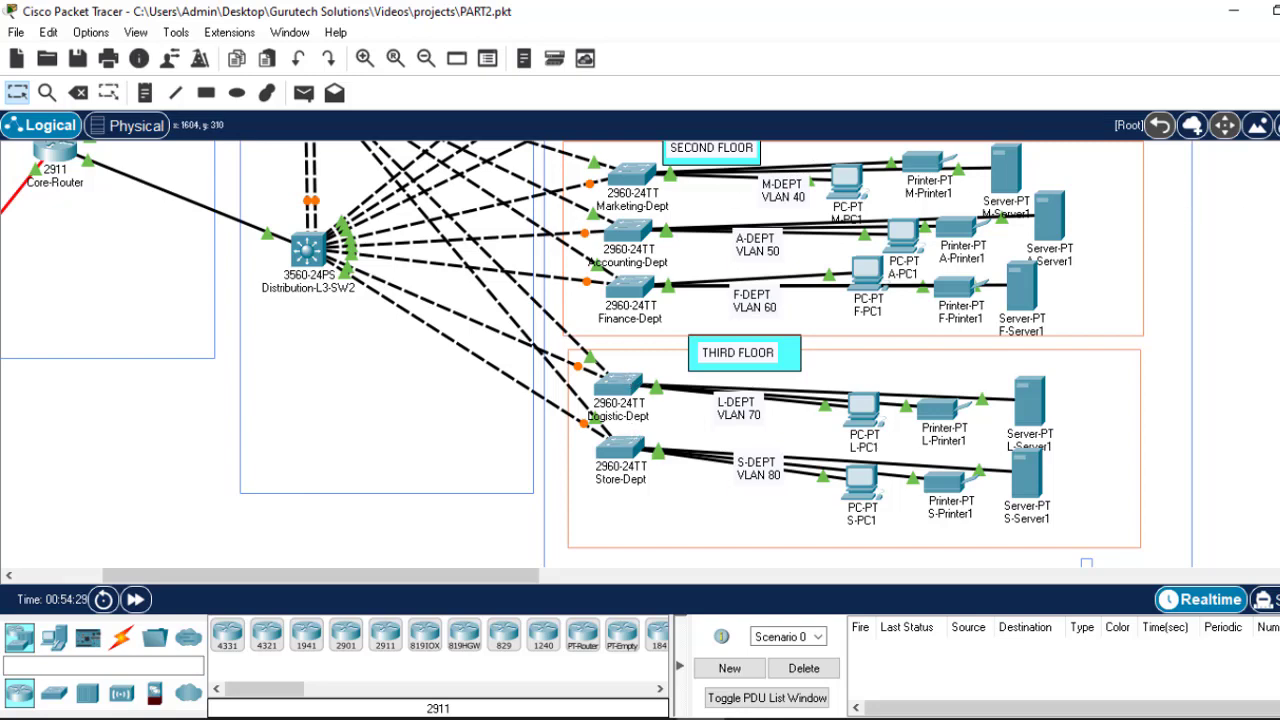
scroll(572, 354, "up", 5)
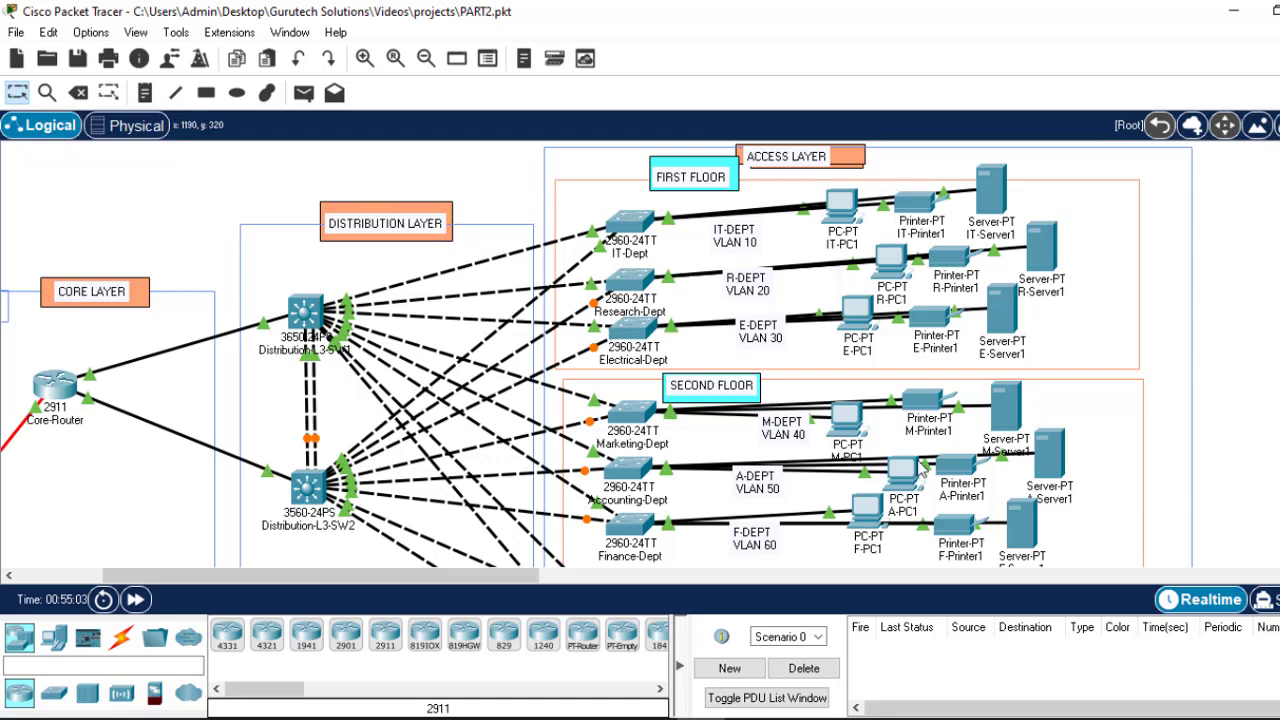
left_click(846, 719)
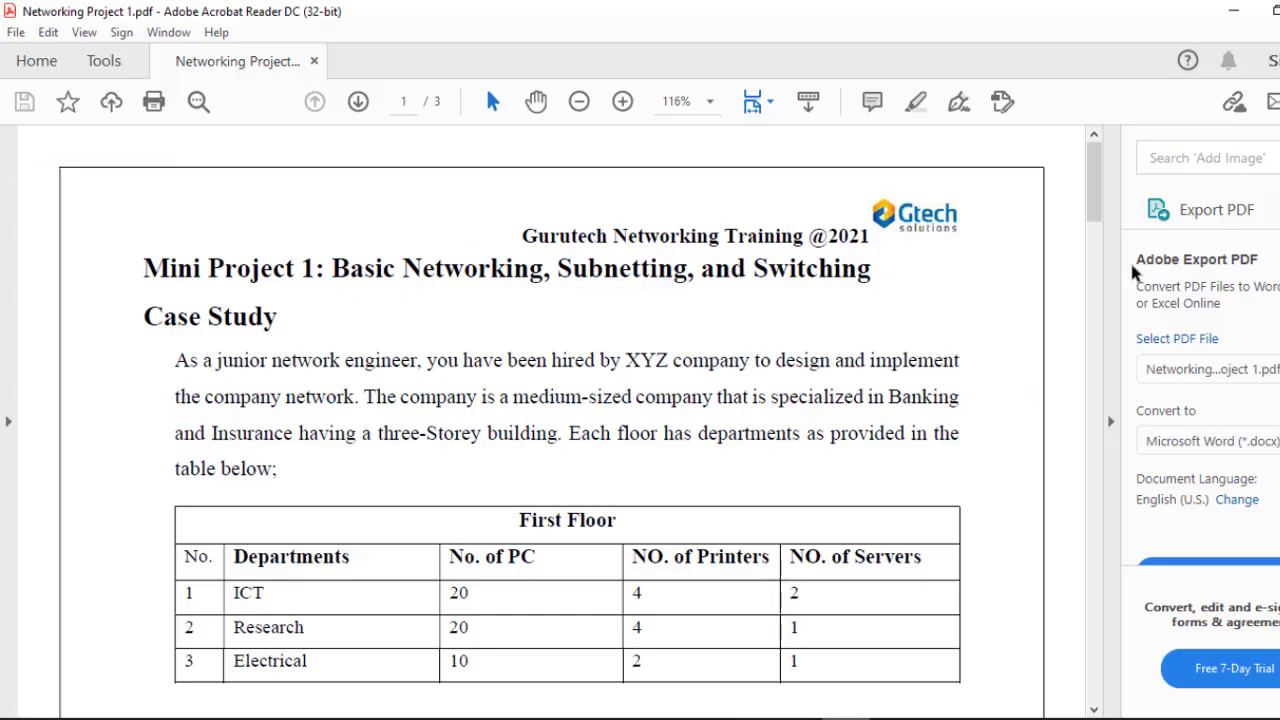
left_click_drag(1093, 219, 1073, 445)
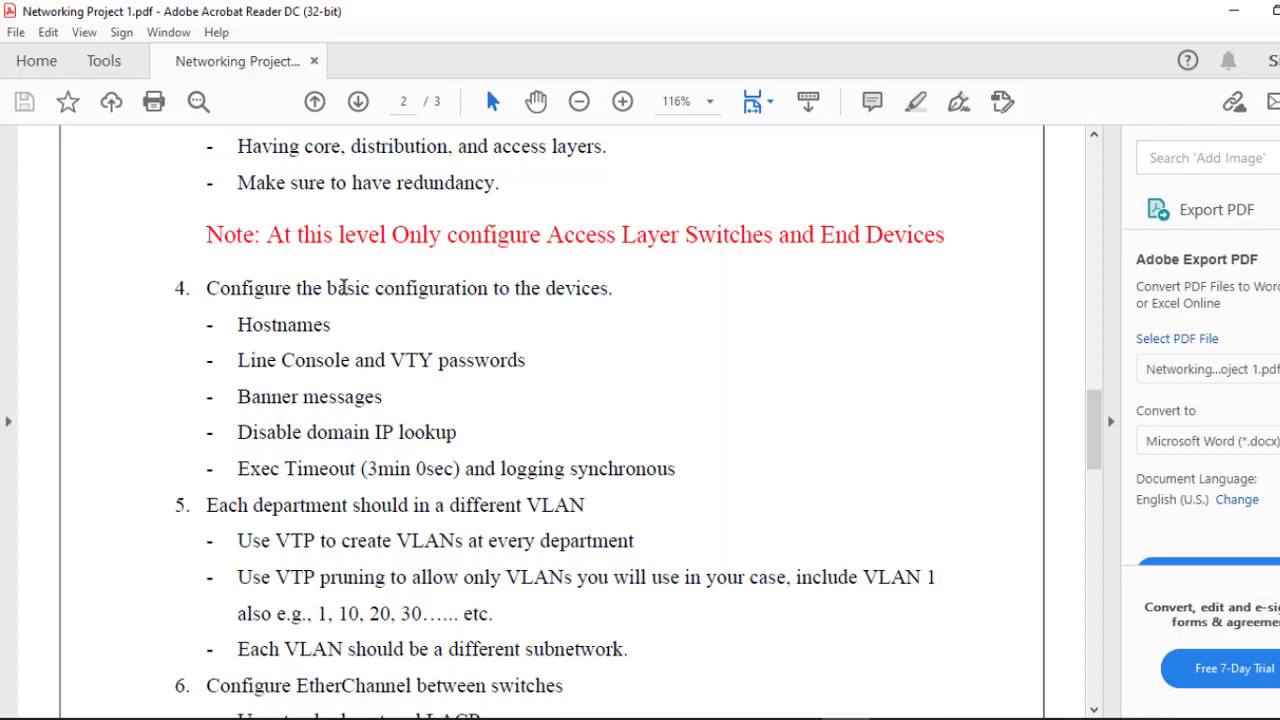
Step: Highlight the basic configuration, Access Layer Switches note and one-VLAN-per-department requirements
left_click_drag(328, 288, 572, 289)
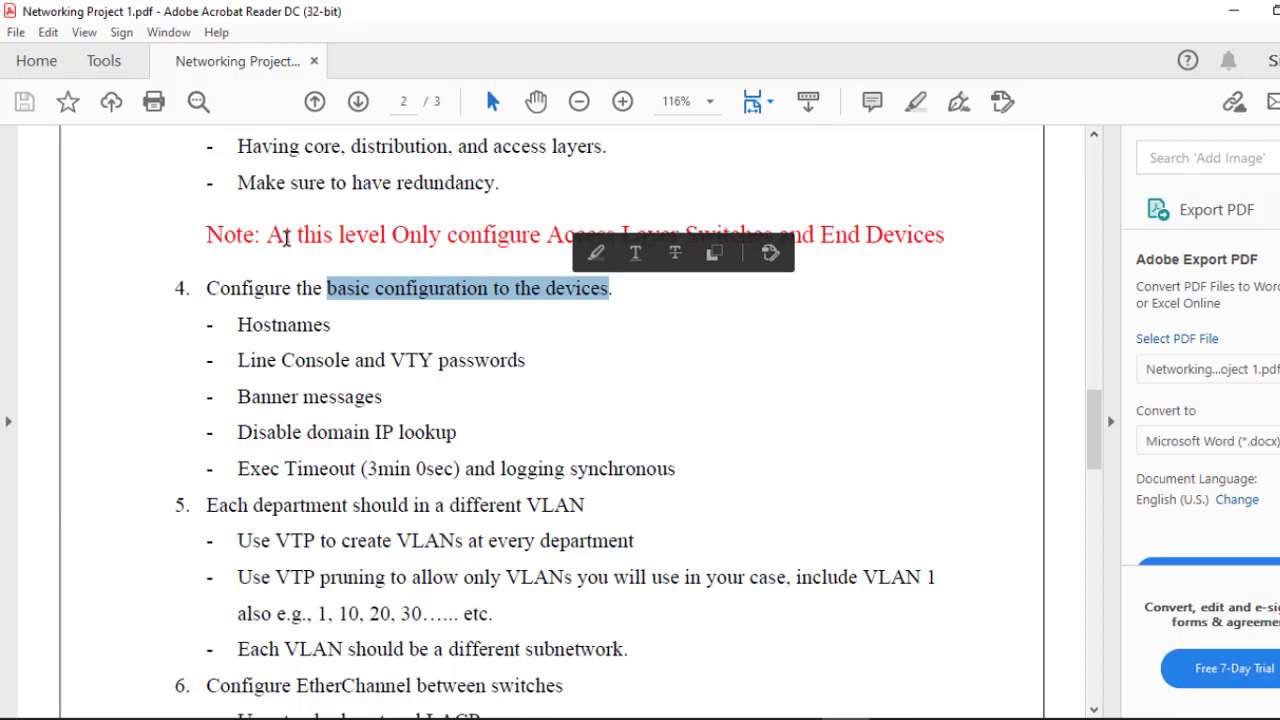
left_click(338, 236)
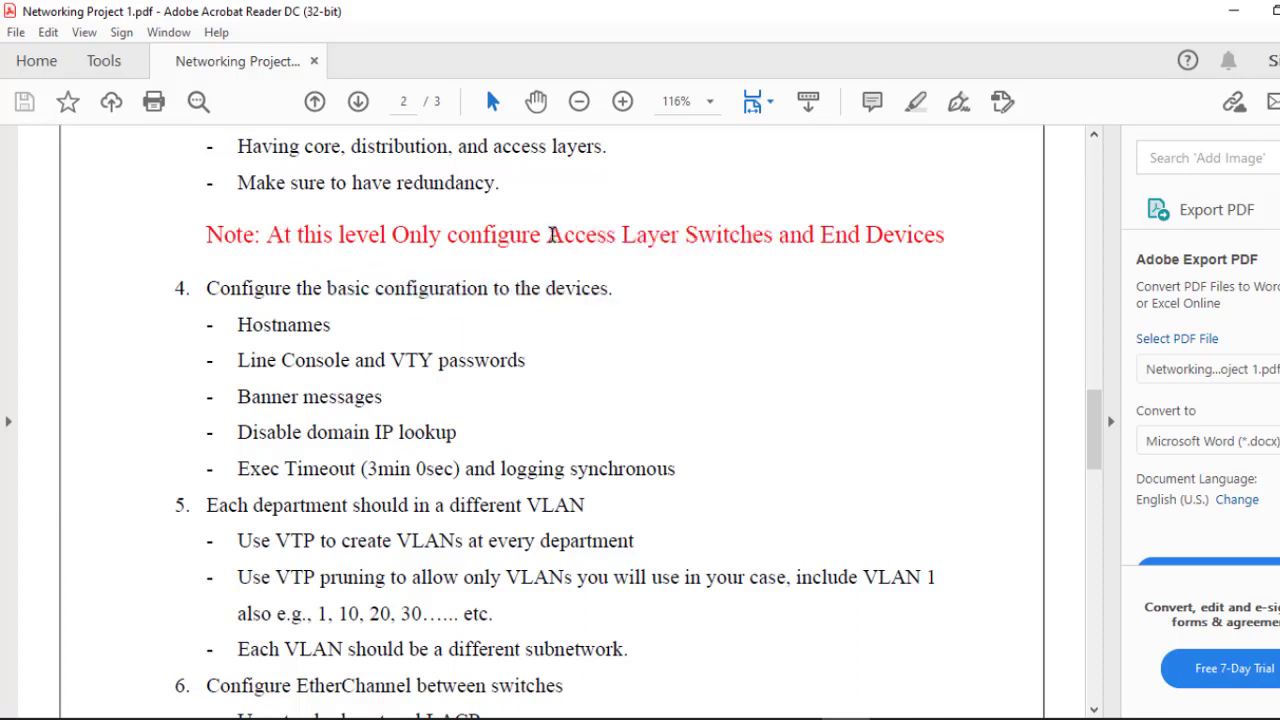
left_click_drag(547, 234, 955, 200)
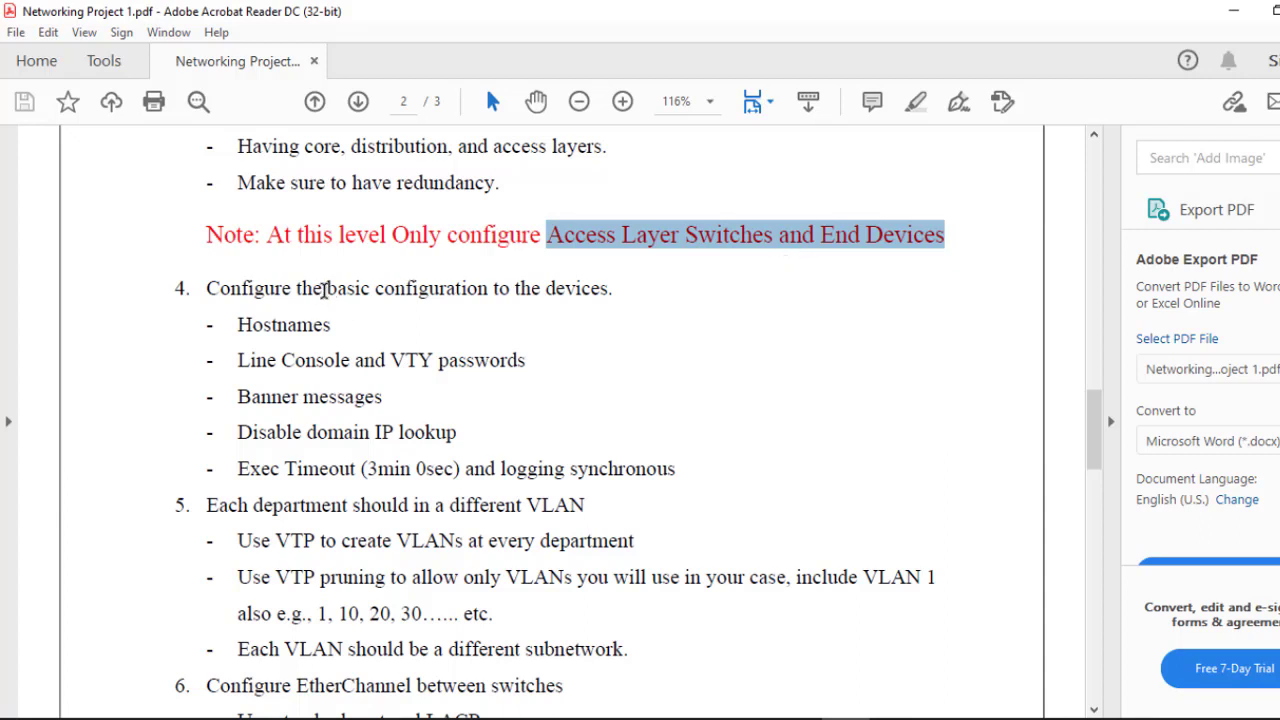
left_click_drag(323, 289, 434, 292)
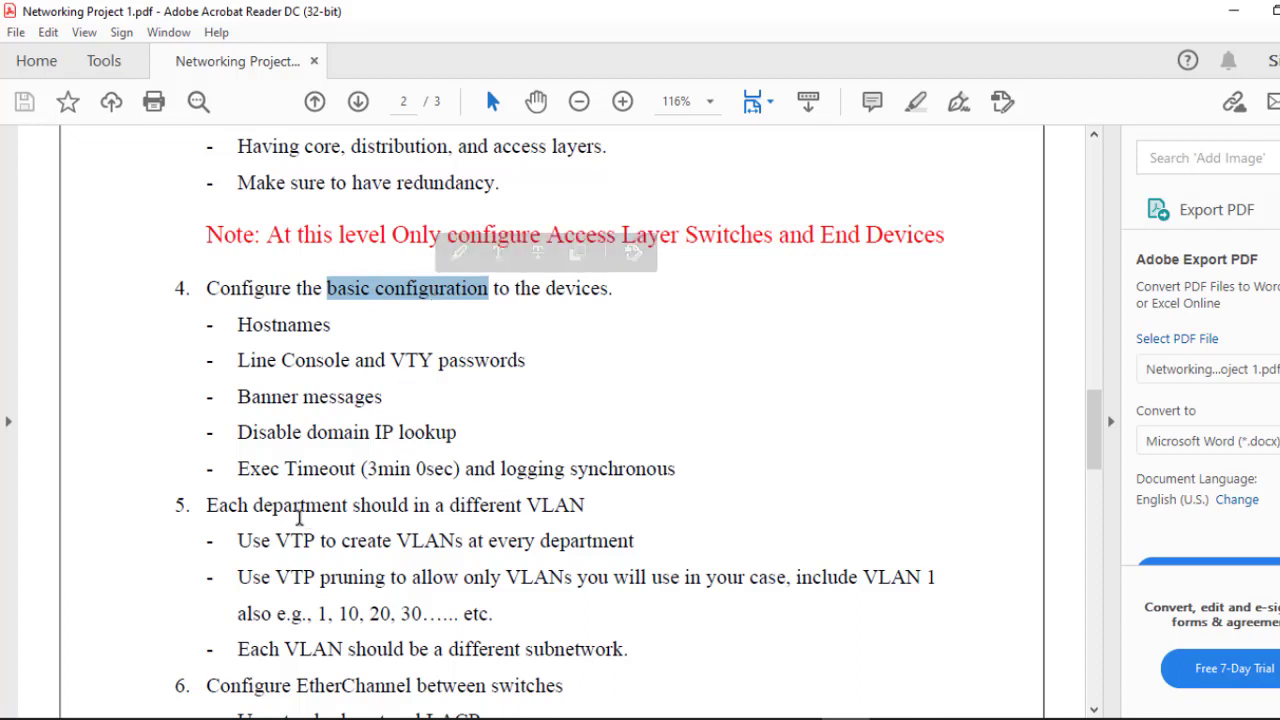
left_click_drag(252, 505, 486, 508)
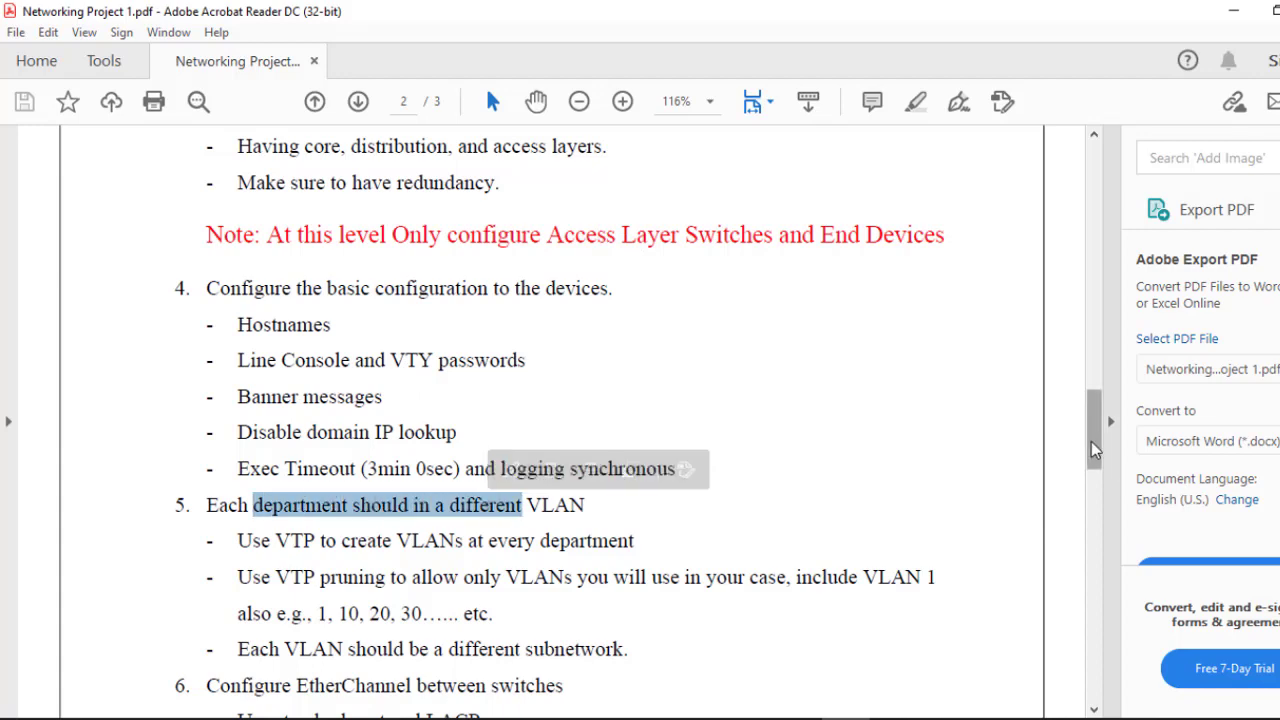
Step: Scroll down and highlight the EtherChannel-between-switches requirement and the following lines
scroll(1096, 458, "down", 2)
scroll(1094, 458, "down", 5)
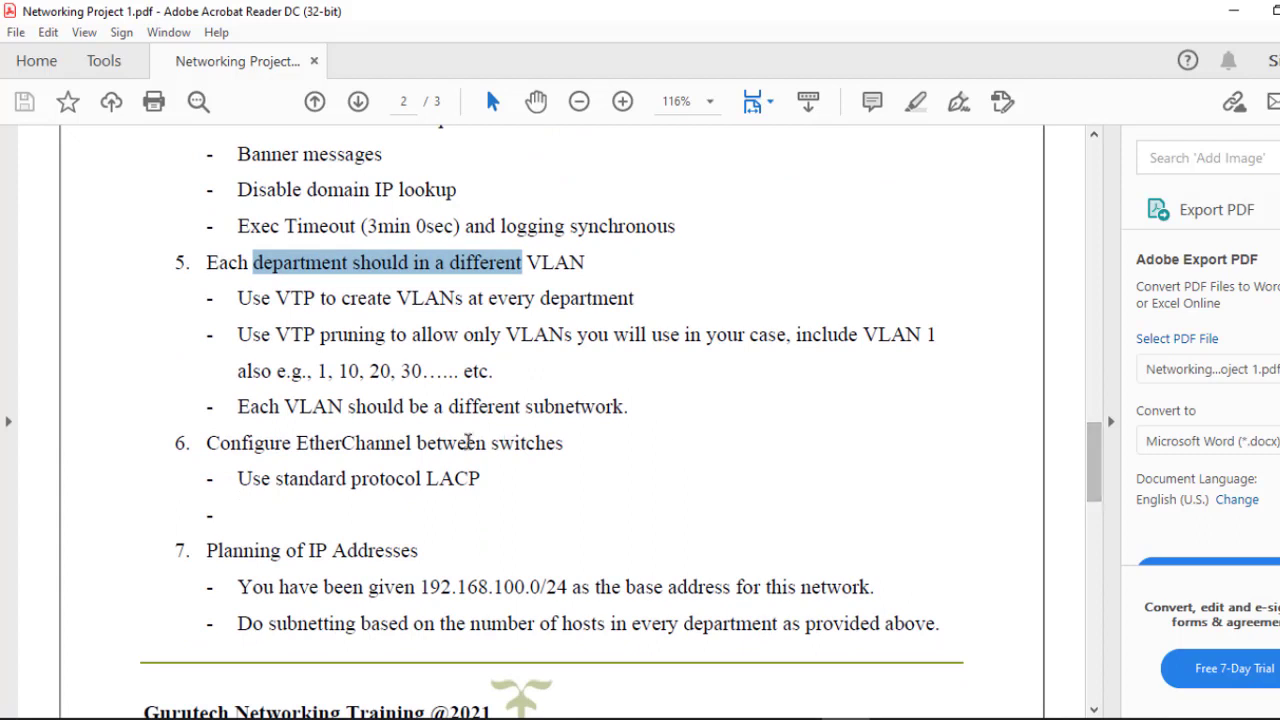
left_click_drag(356, 443, 505, 435)
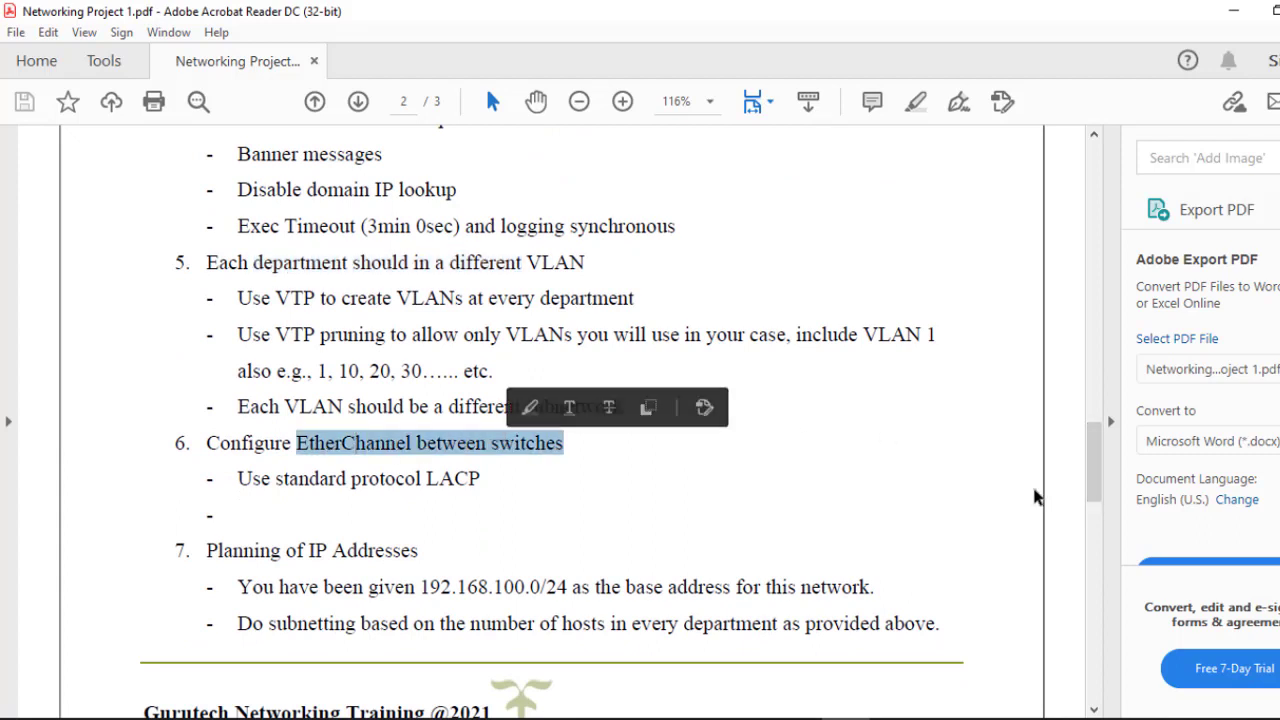
scroll(1094, 505, "down", 1)
scroll(1094, 505, "down", 5)
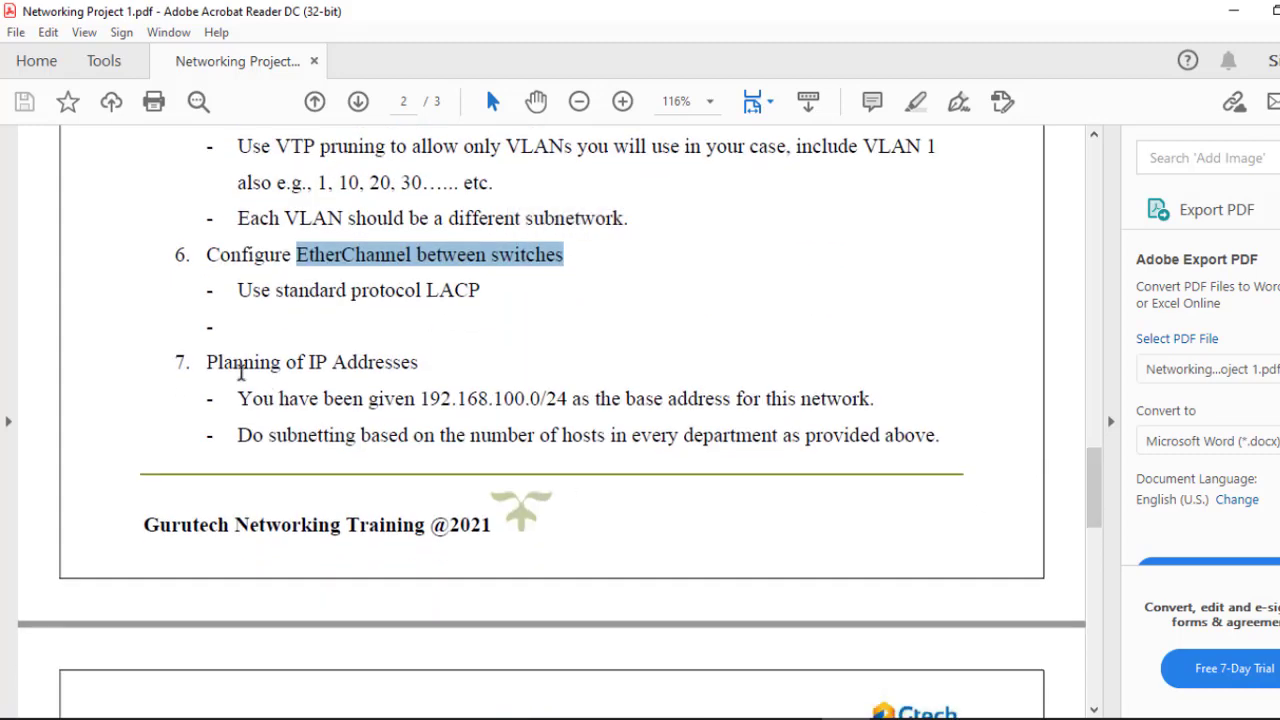
left_click_drag(212, 363, 390, 368)
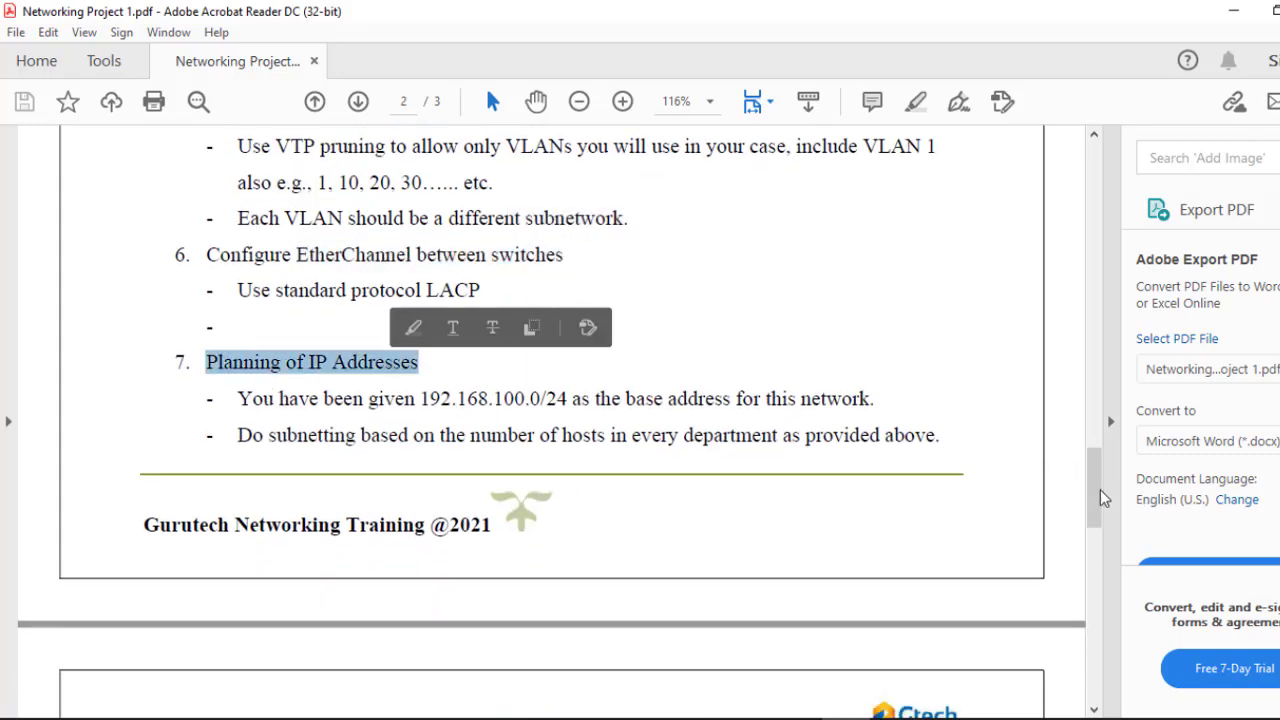
left_click_drag(1094, 500, 1116, 560)
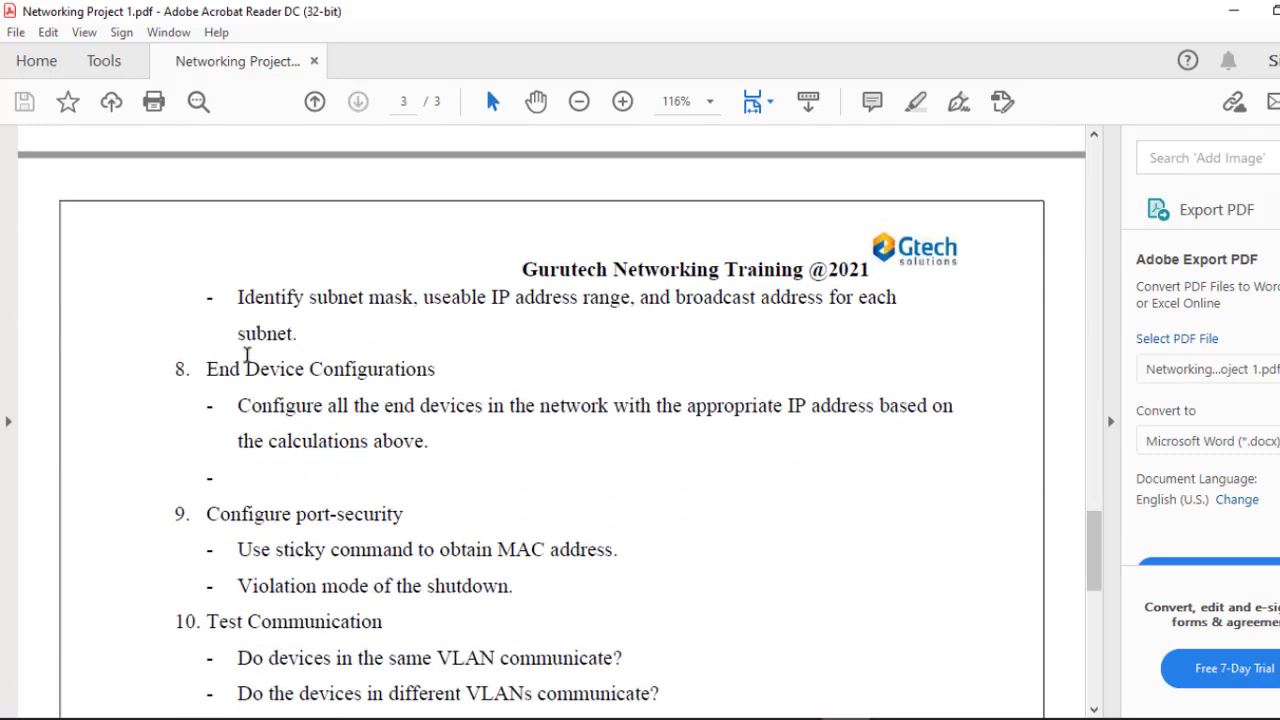
left_click_drag(190, 368, 396, 370)
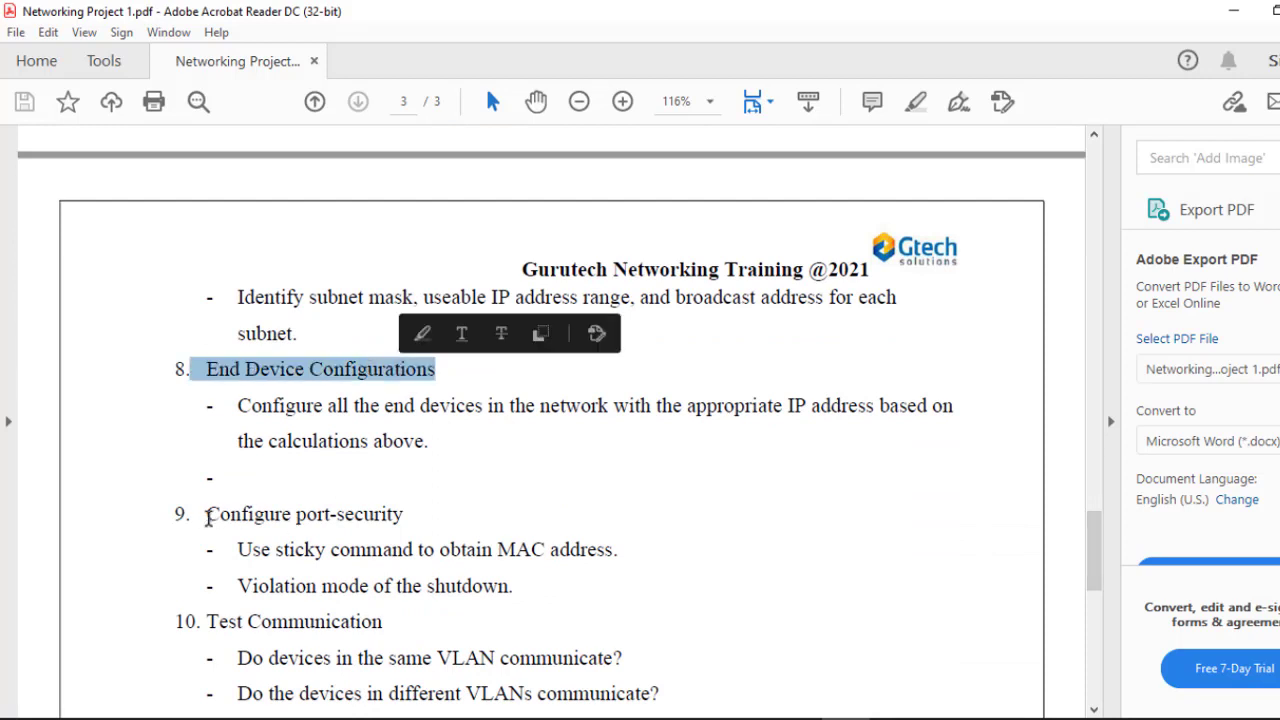
Step: Highlight the port-security requirement and the Access Layer red note on the last page
left_click_drag(197, 516, 291, 516)
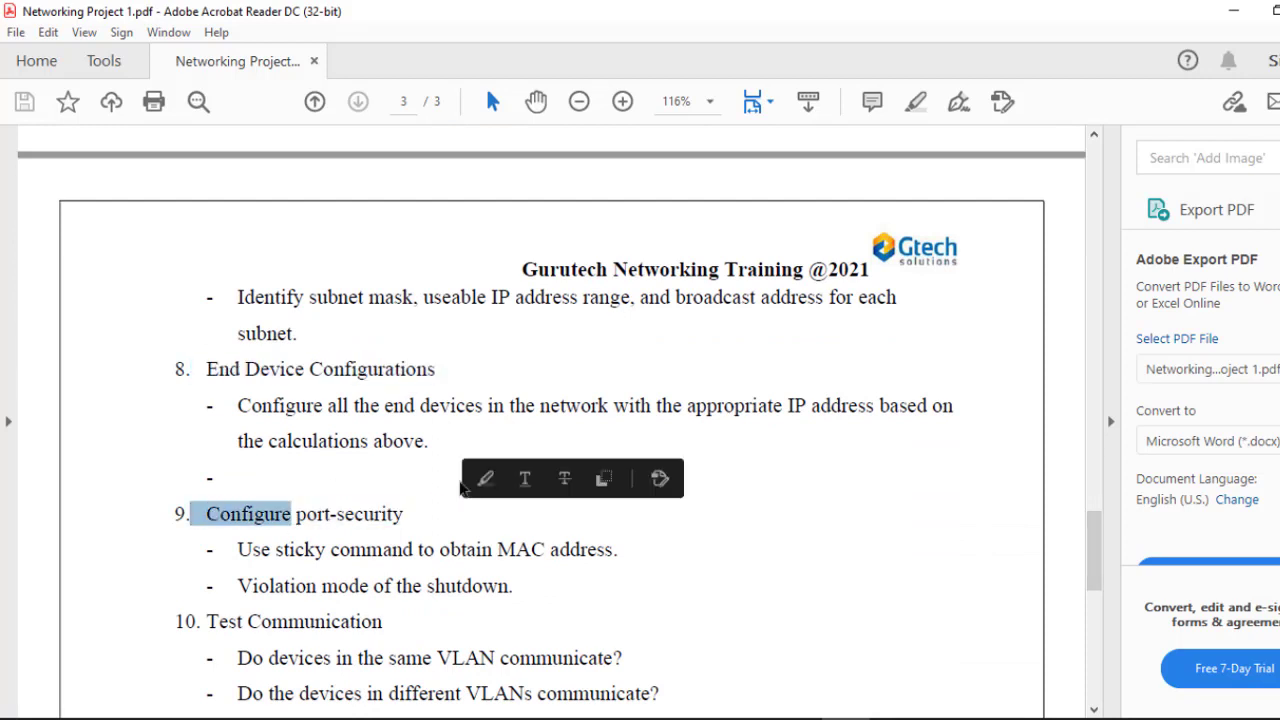
left_click_drag(175, 621, 288, 622)
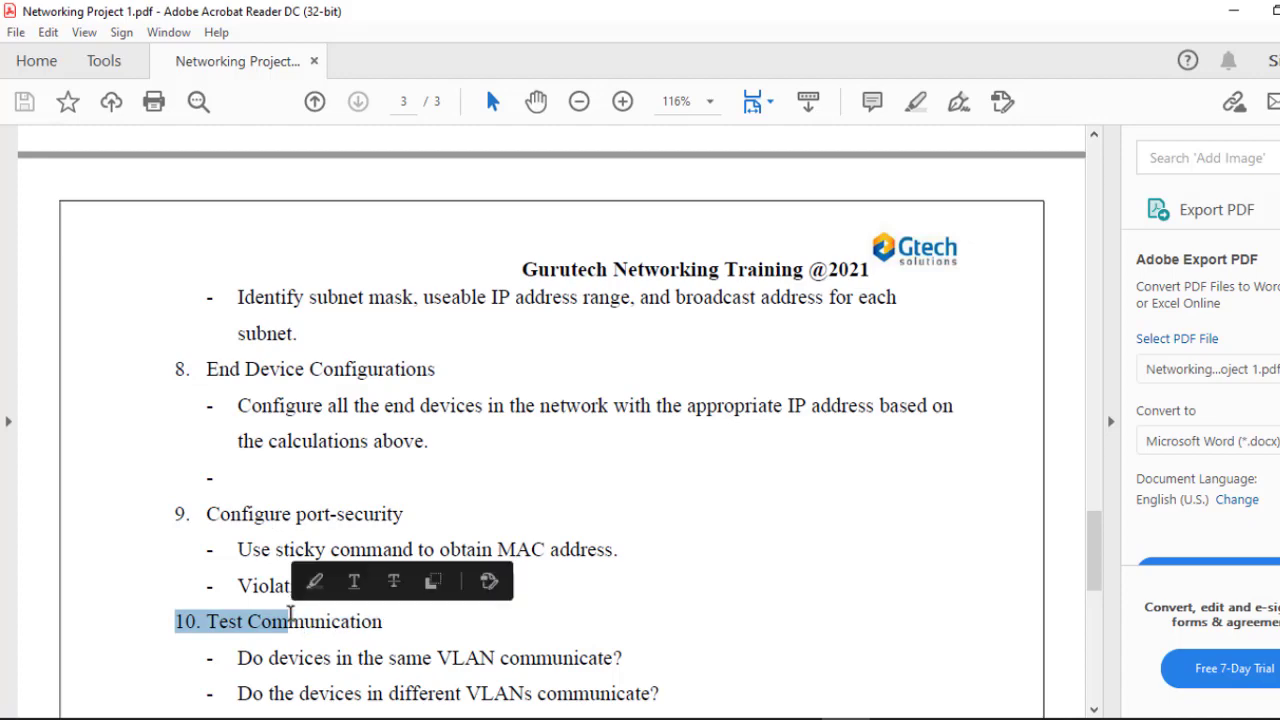
left_click_drag(1102, 552, 1078, 389)
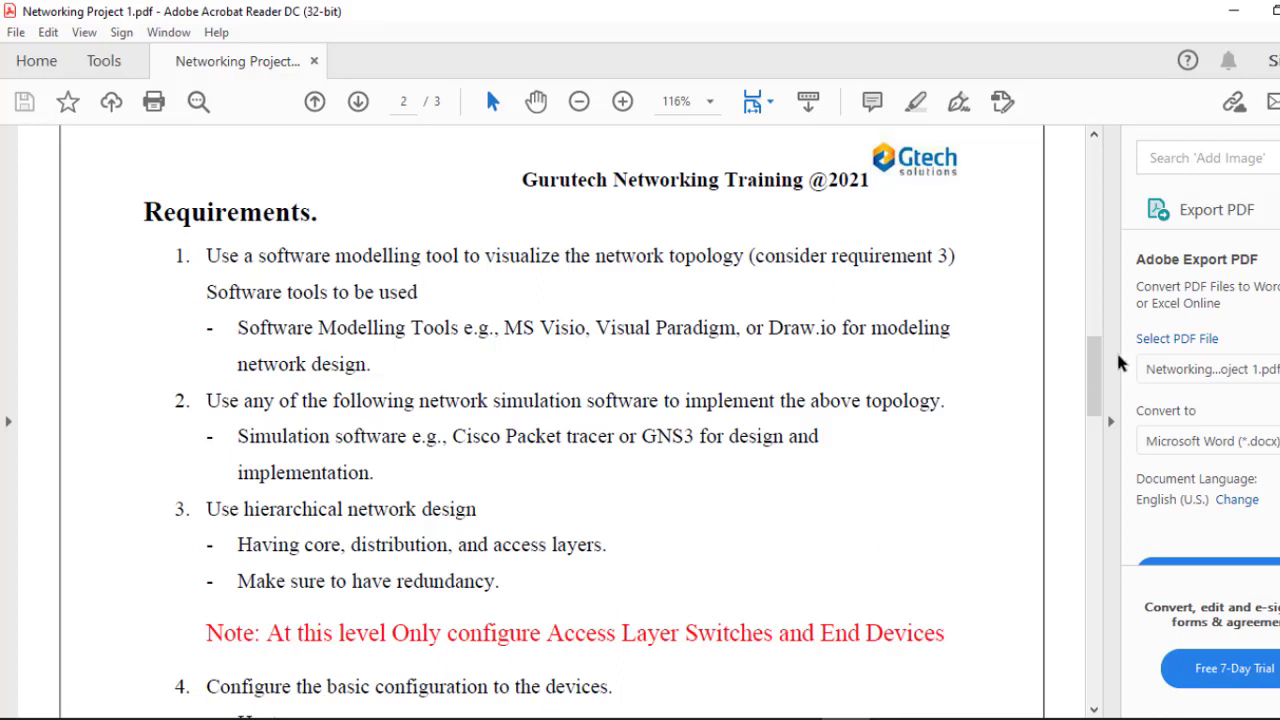
left_click_drag(1096, 366, 1110, 413)
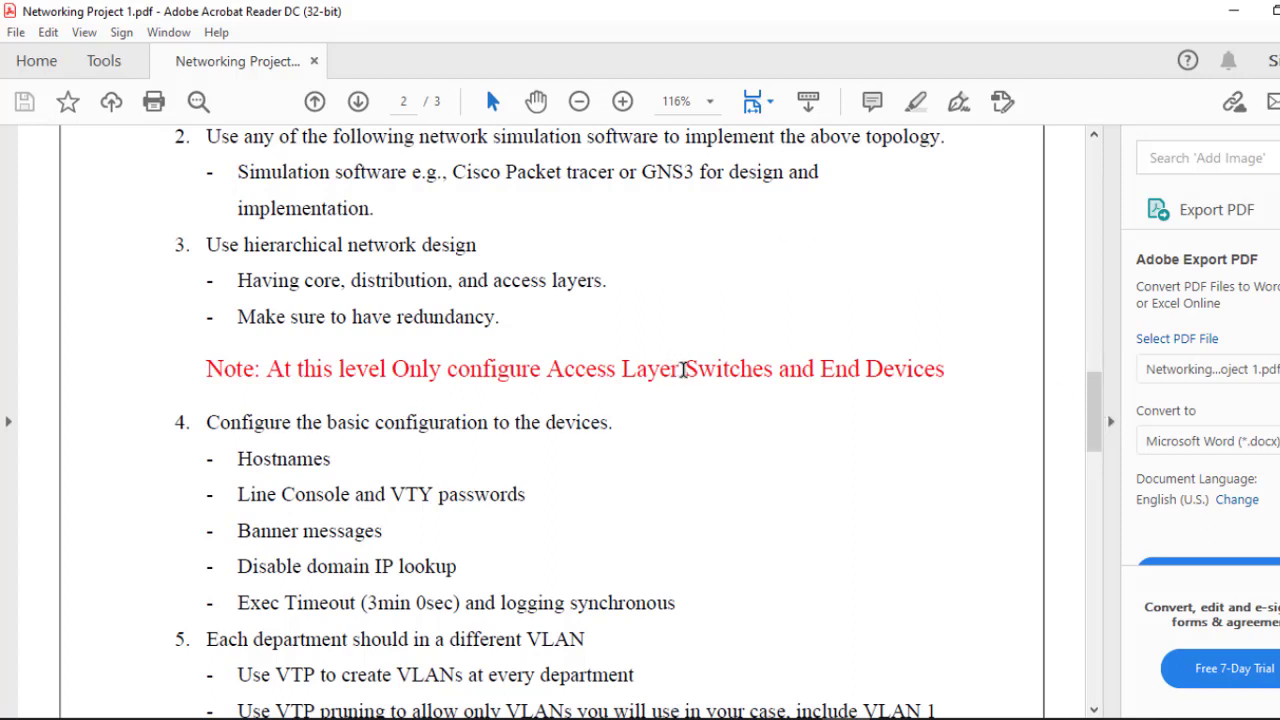
left_click_drag(684, 368, 548, 368)
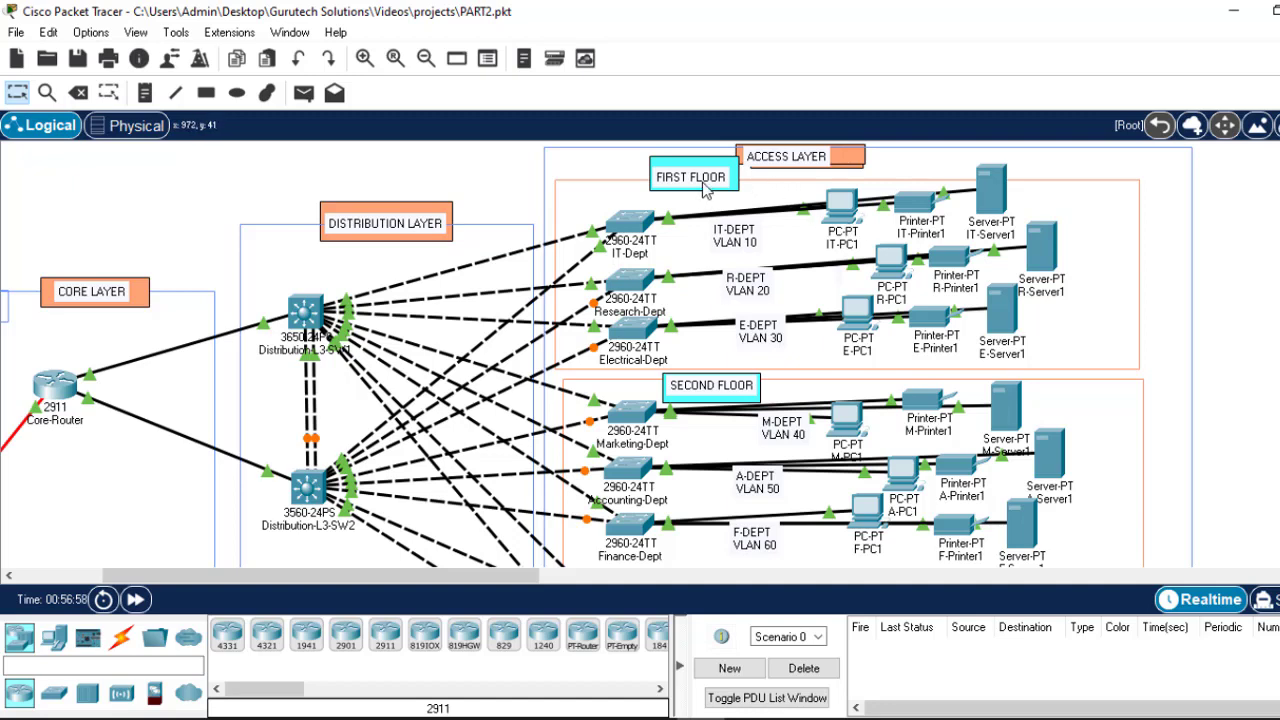
Step: Open the IT-Dept switch's CLI and start a session to get a prompt
left_click(630, 222)
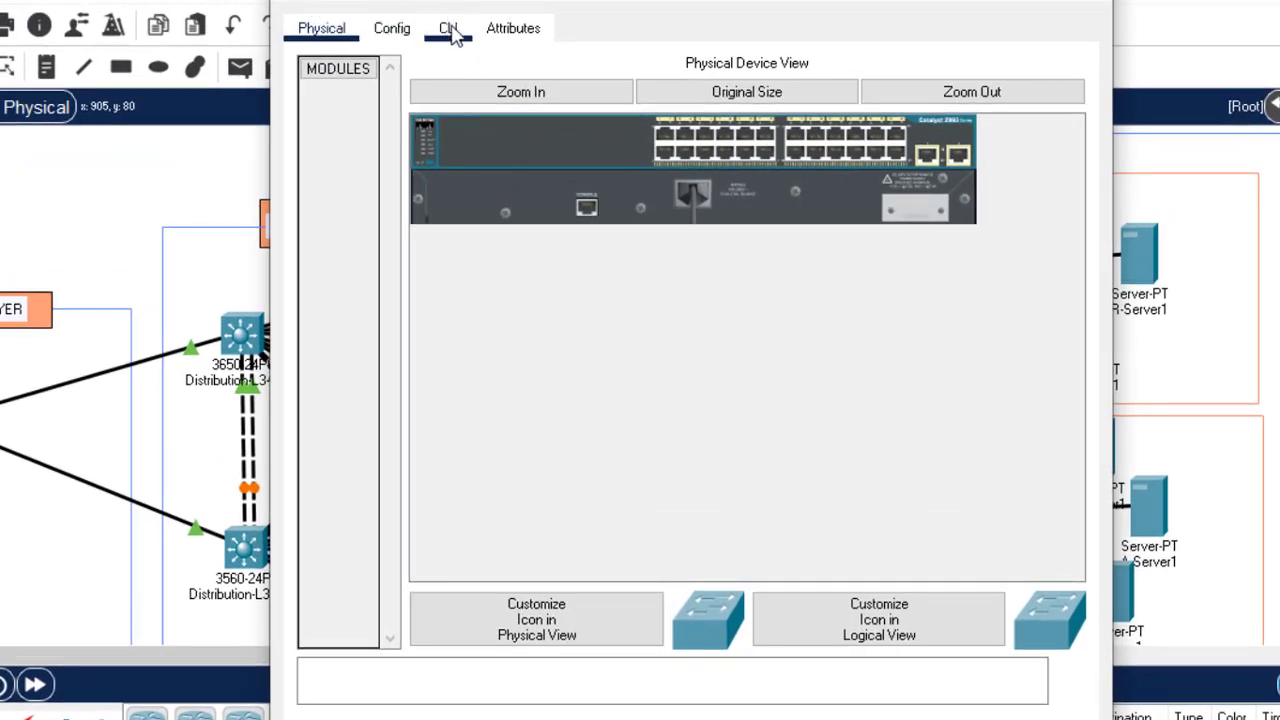
left_click(450, 30)
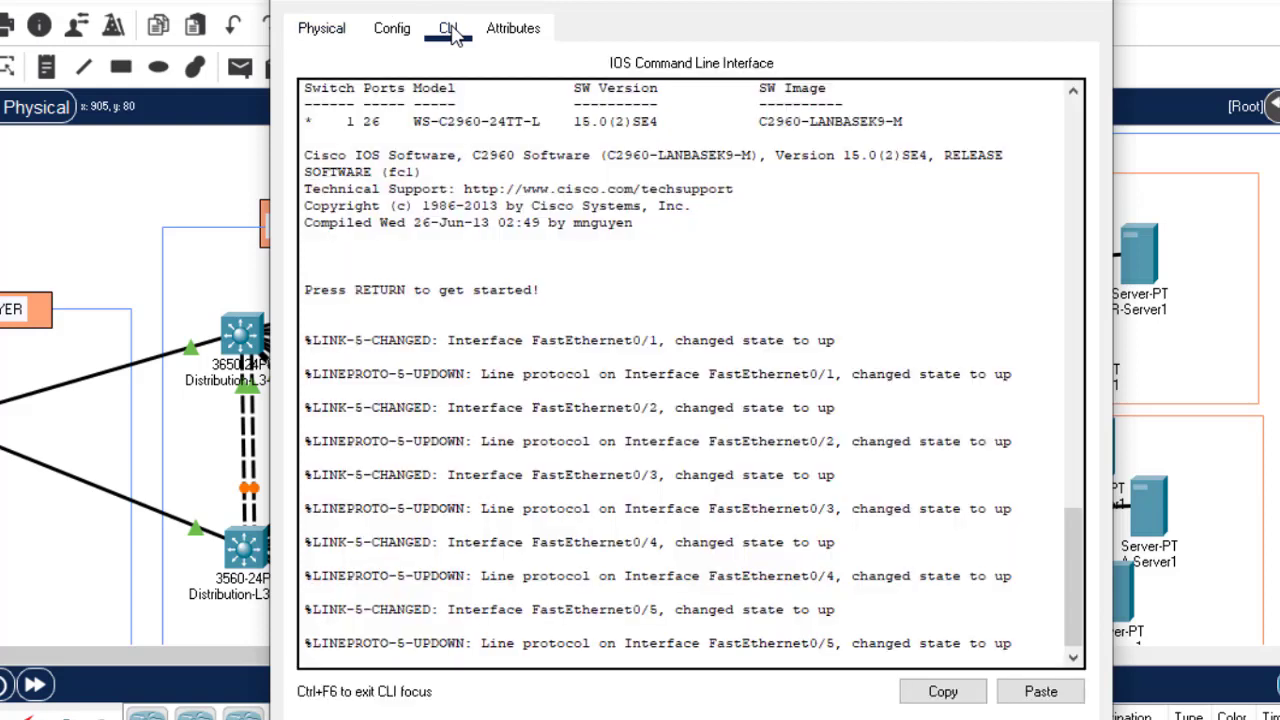
double_click(619, 543)
key("Return")
key("Return")
key("Return")
key("Return")
key("Return")
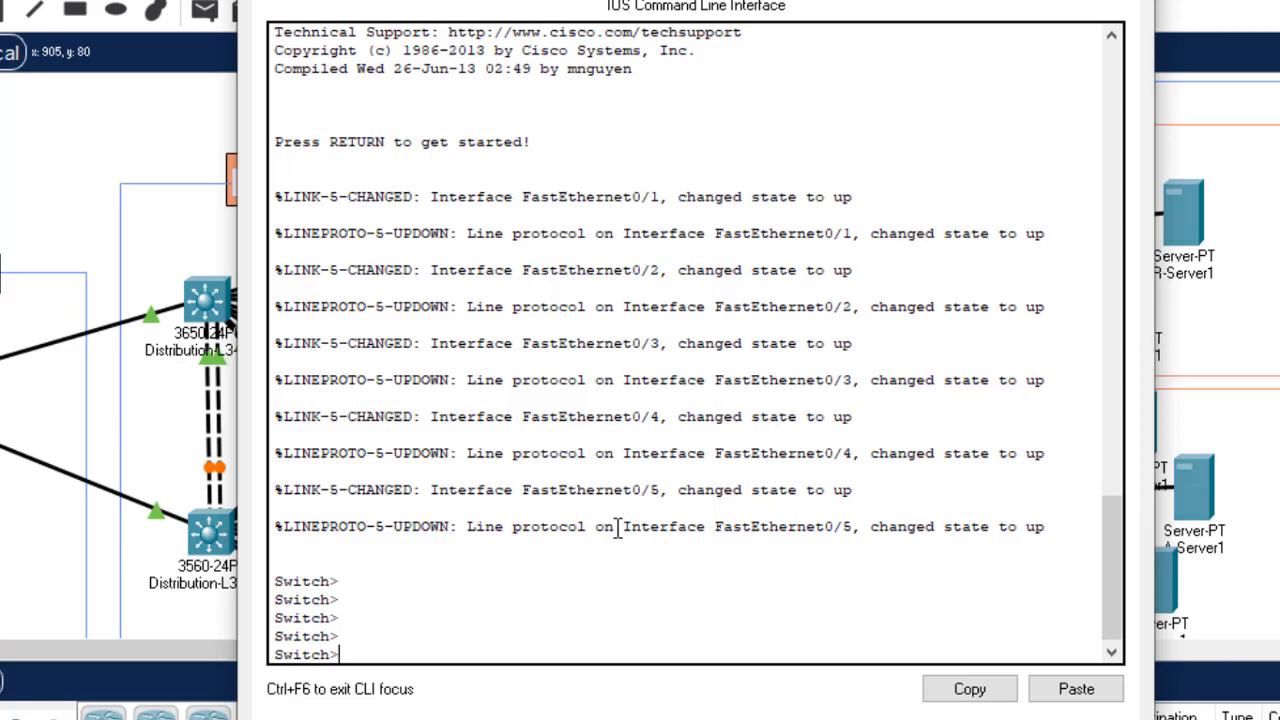
Step: Enter privileged mode with 'en', then global configuration with 'configure terminal'
type("en")
key("Return")
key("Return")
key("Return")
key("Return")
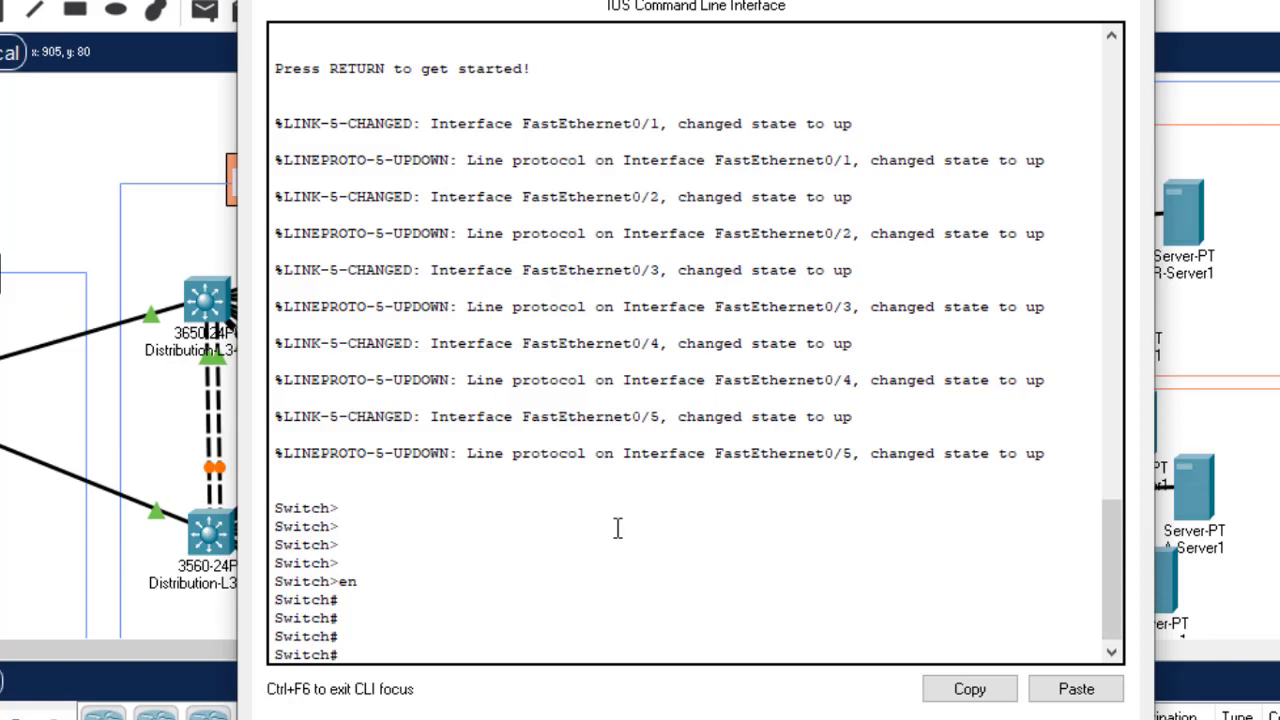
type("confi")
key("Tab")
type("t")
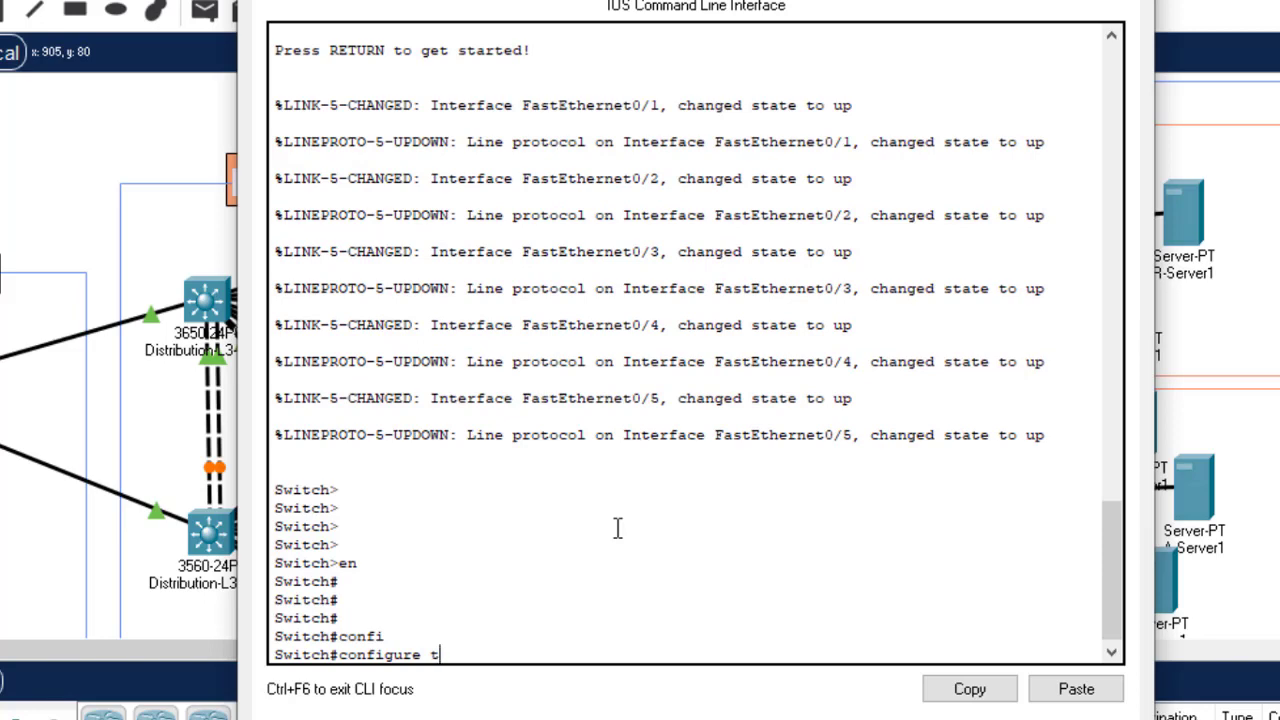
key("Return")
key("Return")
key("Return")
key("Return")
key("Return")
key("Return")
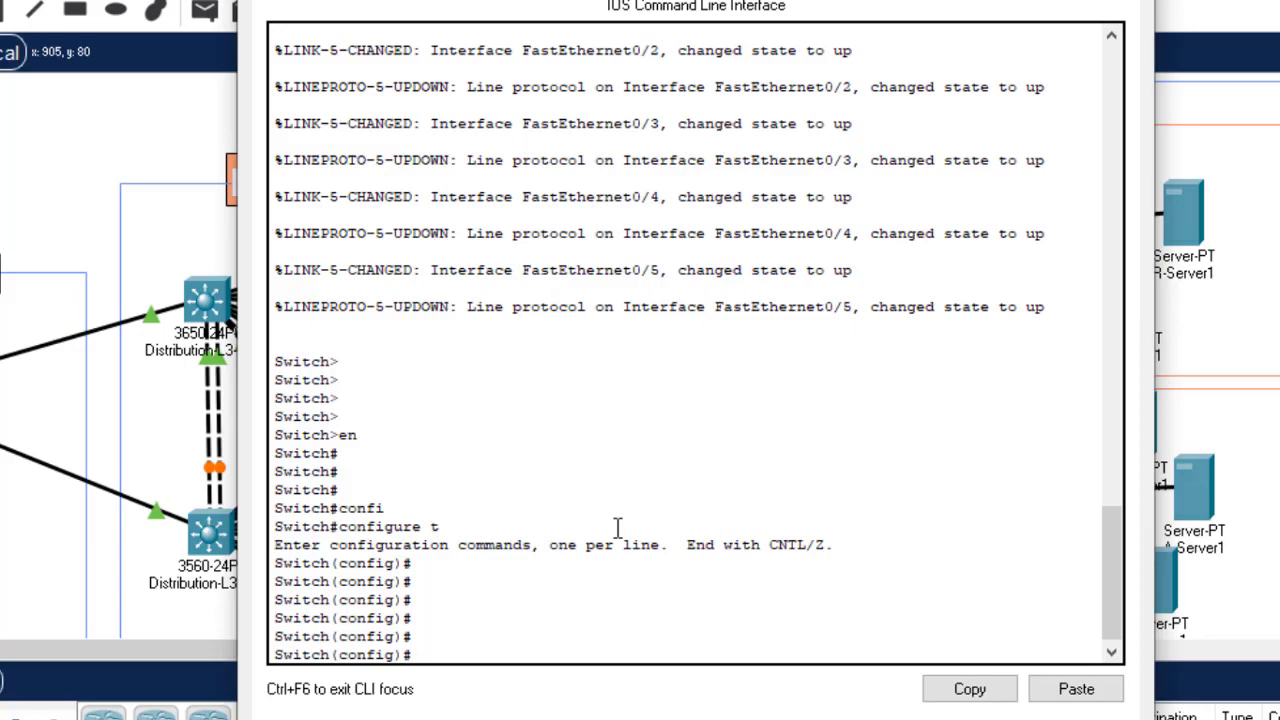
type("hostn")
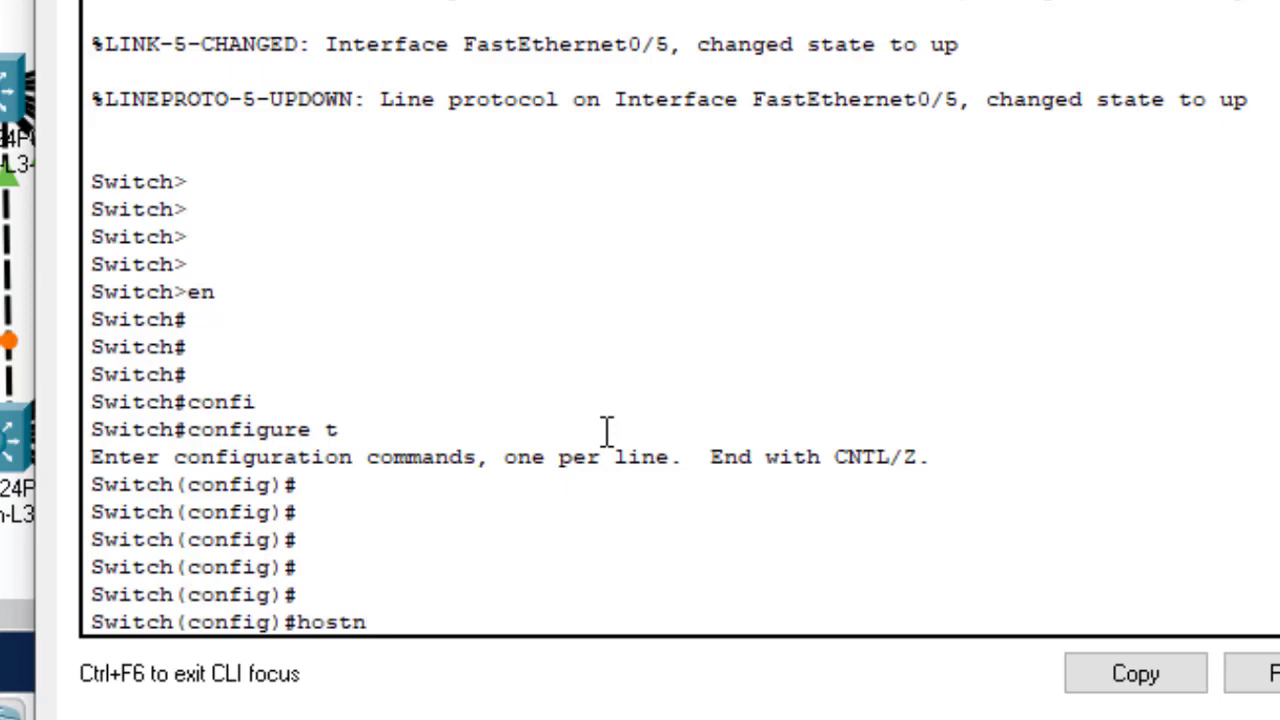
Step: Run 'hostname IT-Dept' and compare the old Switch prompt with the new IT-Dept prompt
key("Tab")
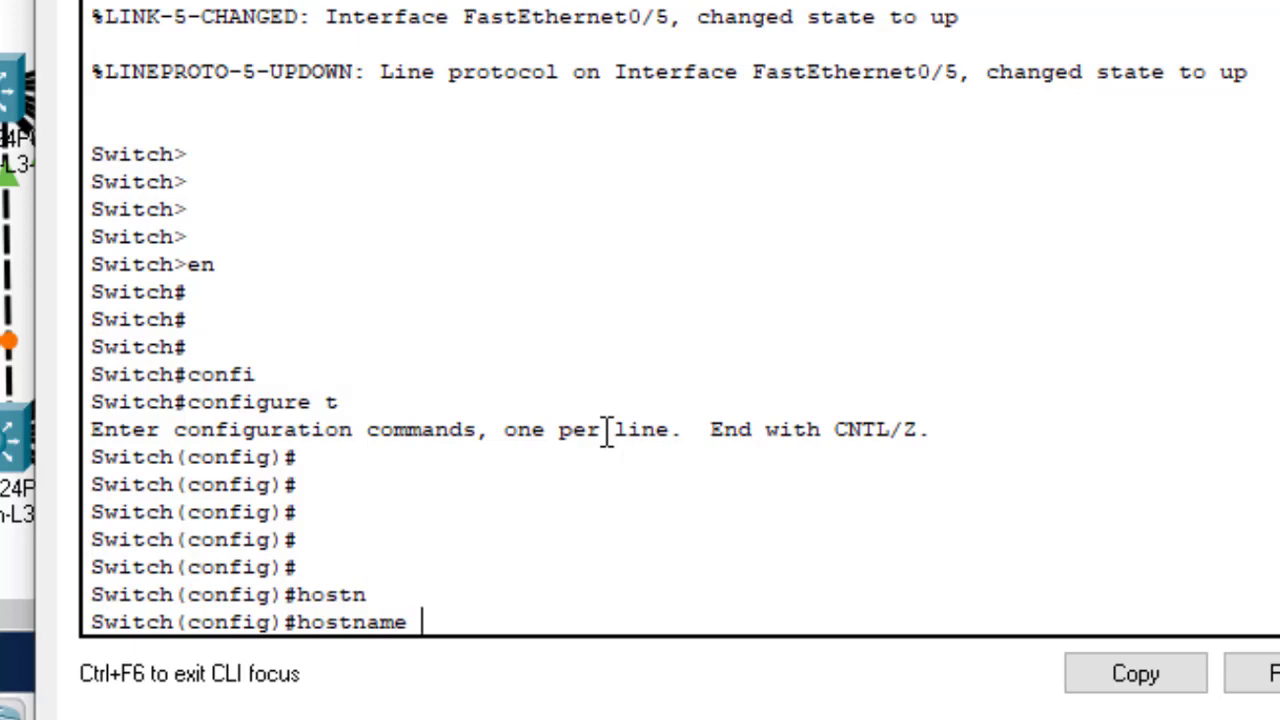
type("IT-Dept")
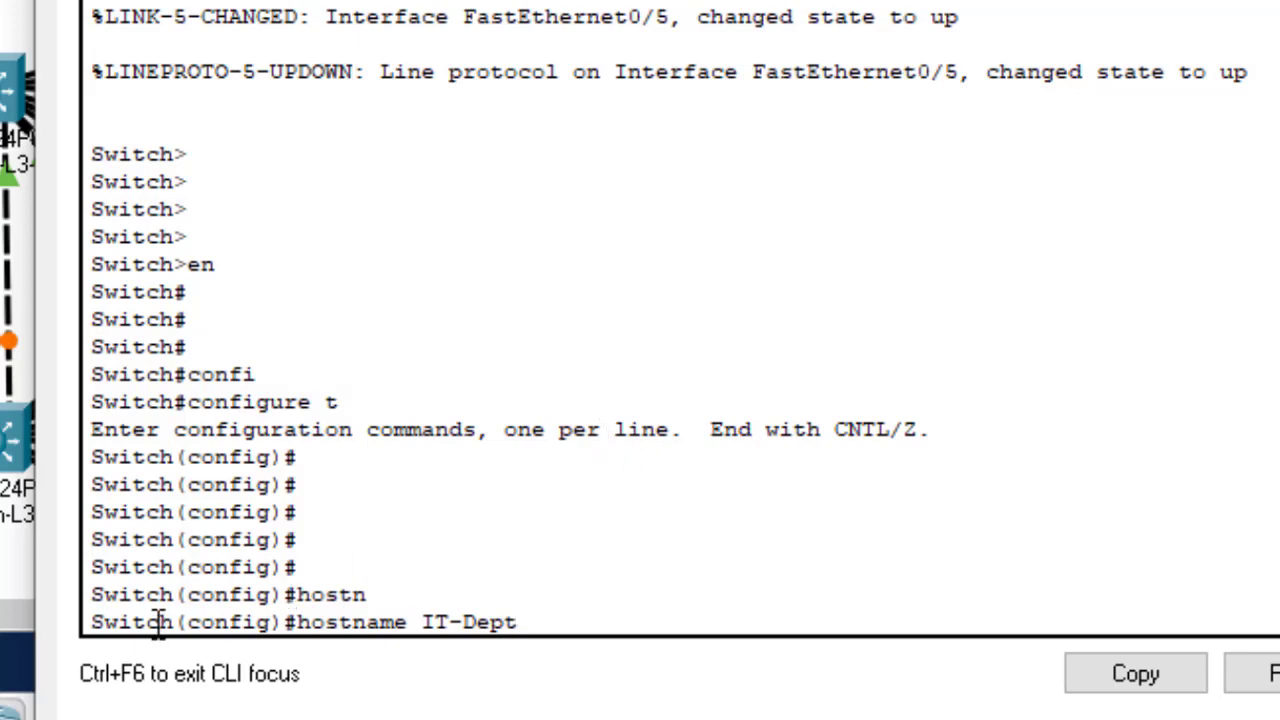
left_click_drag(168, 594, 91, 596)
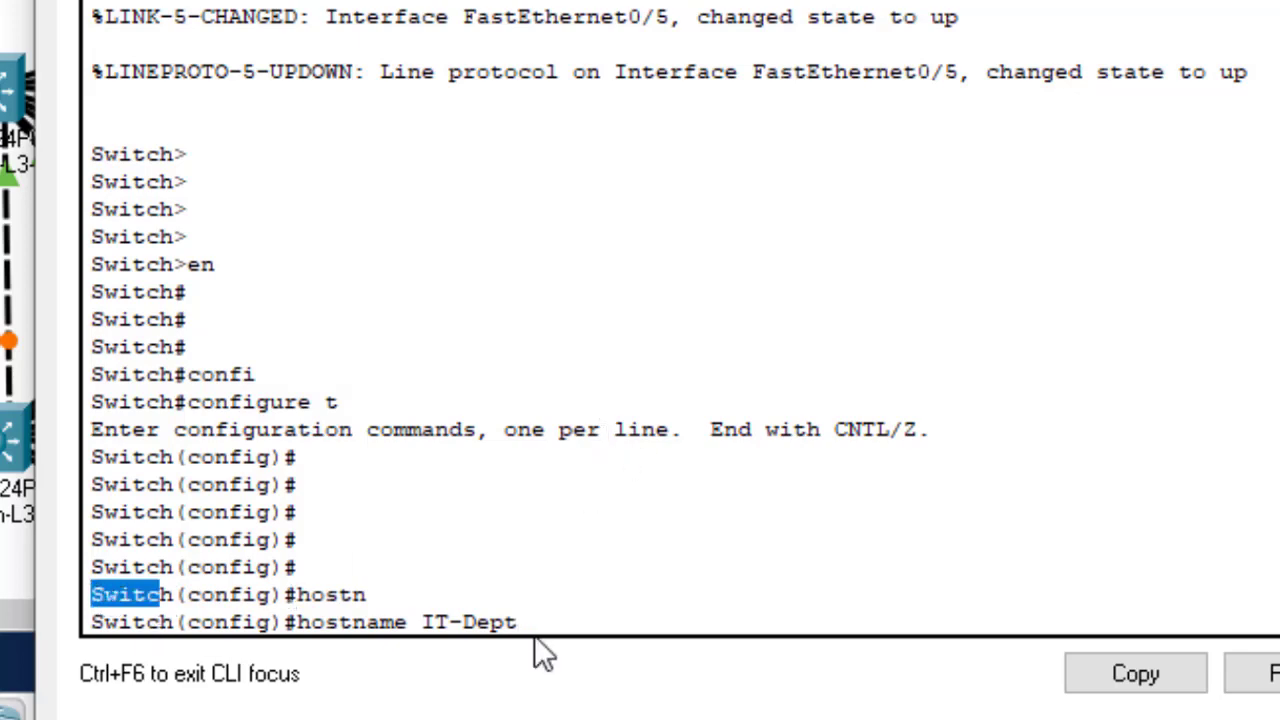
left_click_drag(526, 622, 424, 624)
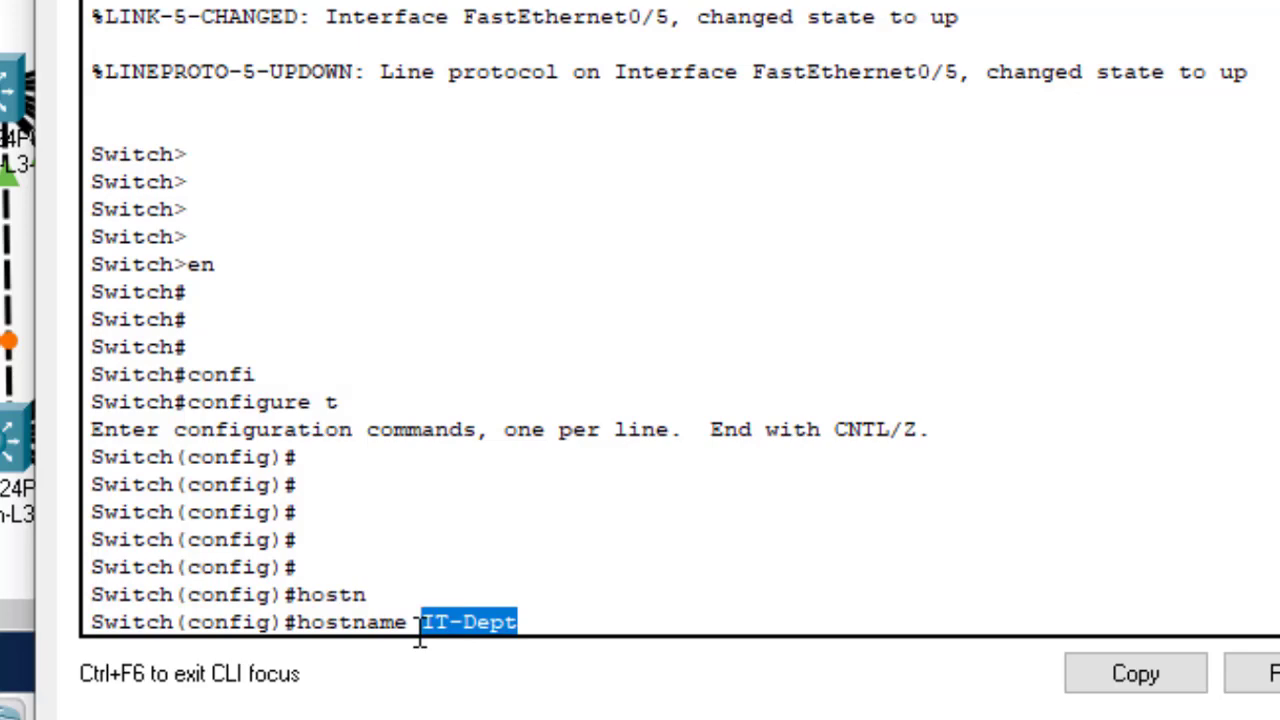
key("Return")
key("Return")
key("Return")
key("Return")
key("Return")
key("Return")
key("Return")
key("Return")
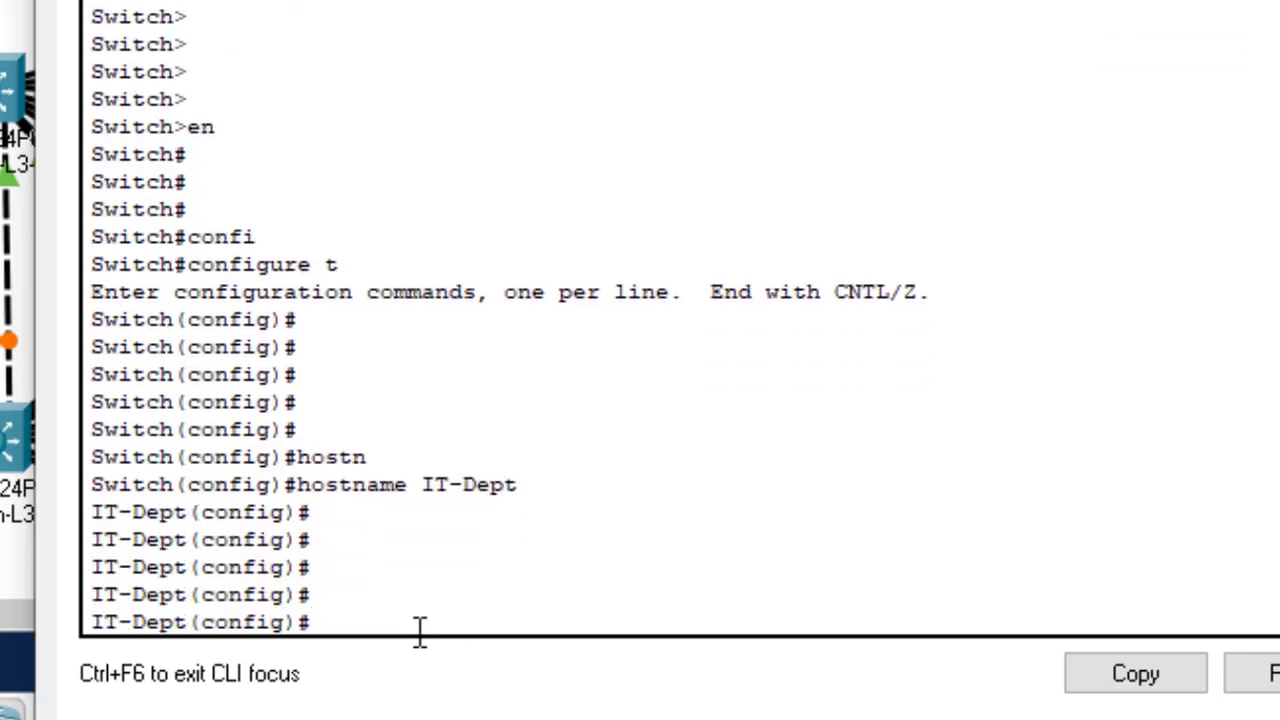
key("Return")
key("Return")
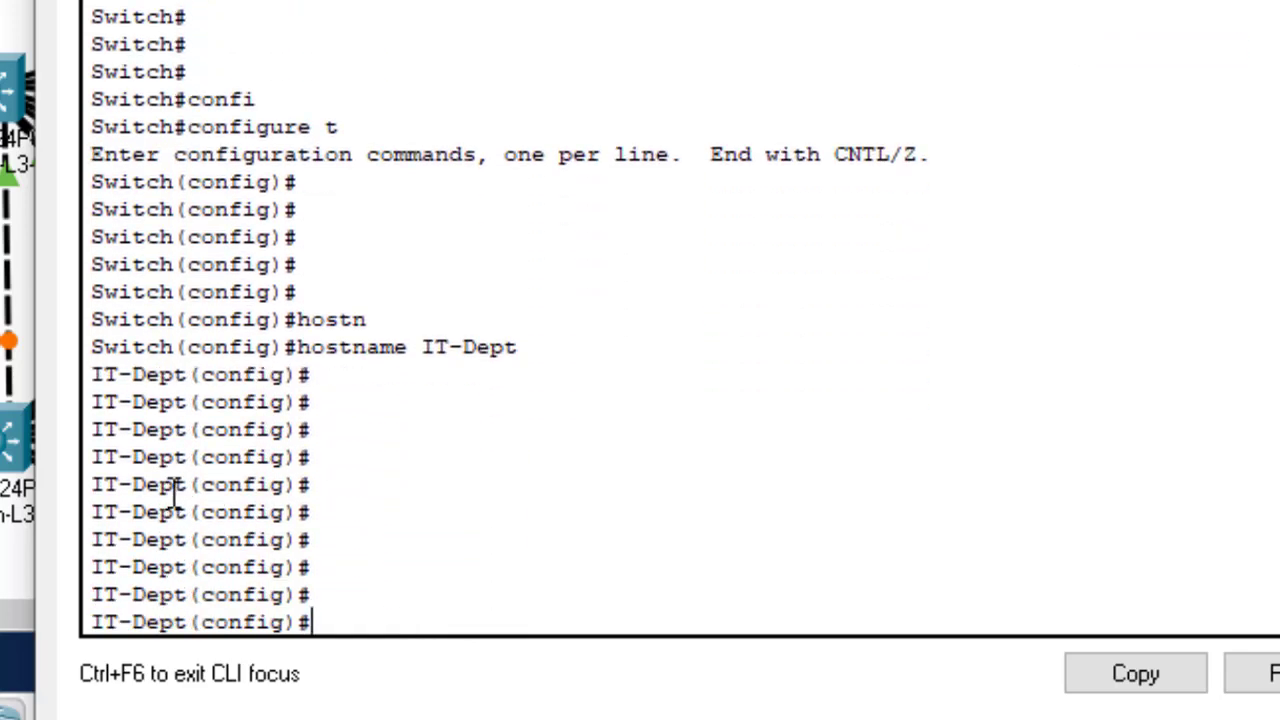
left_click_drag(187, 485, 86, 486)
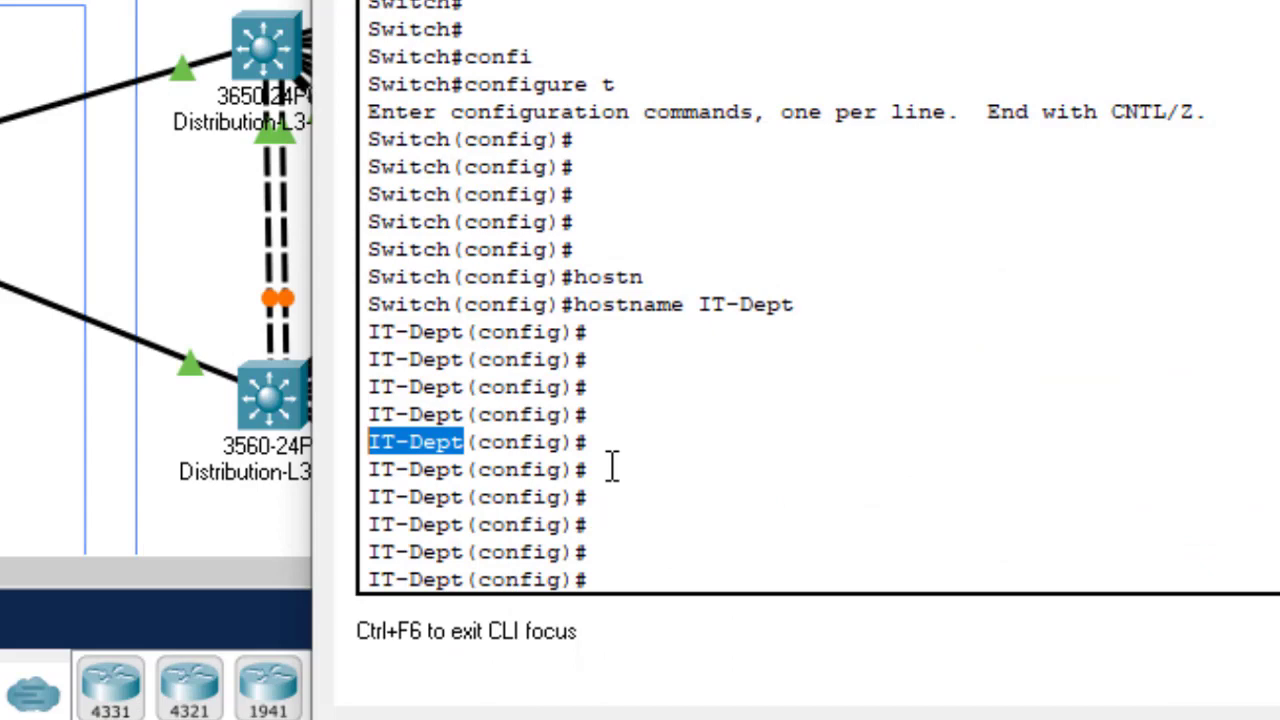
Step: Enter console line configuration with 'line console 0'
left_click(668, 528)
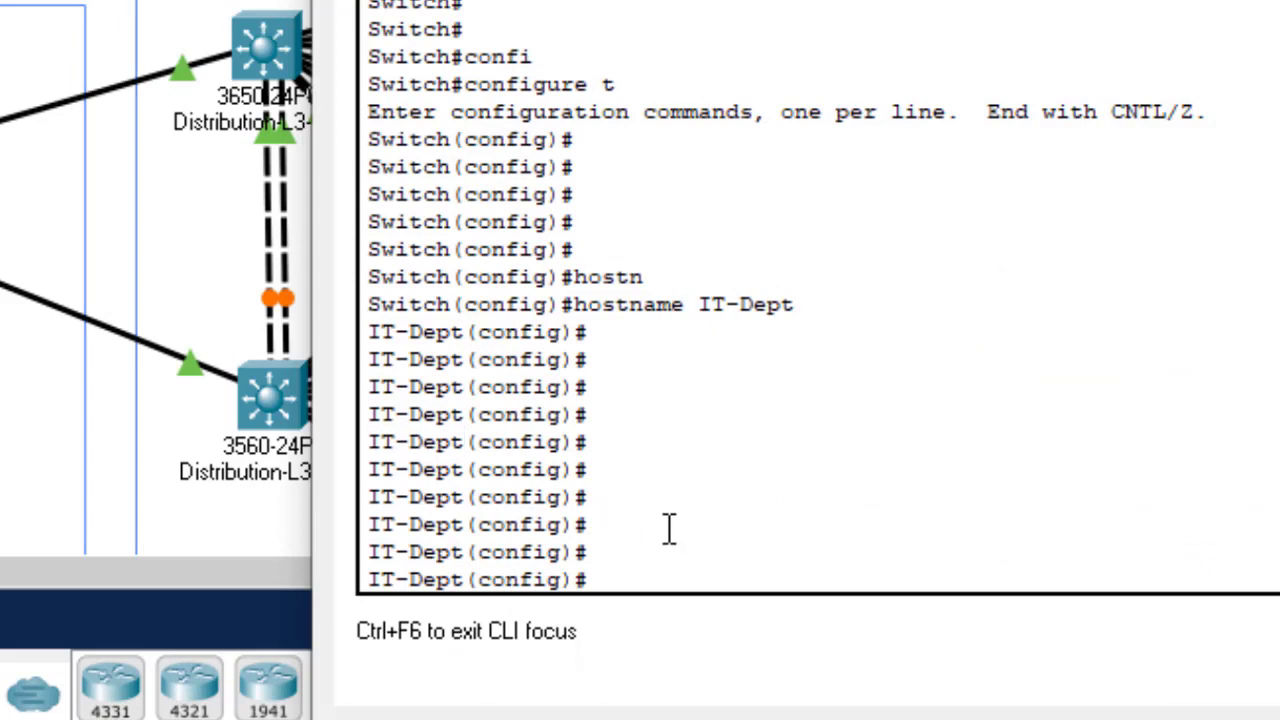
key("Return")
key("Return")
key("Return")
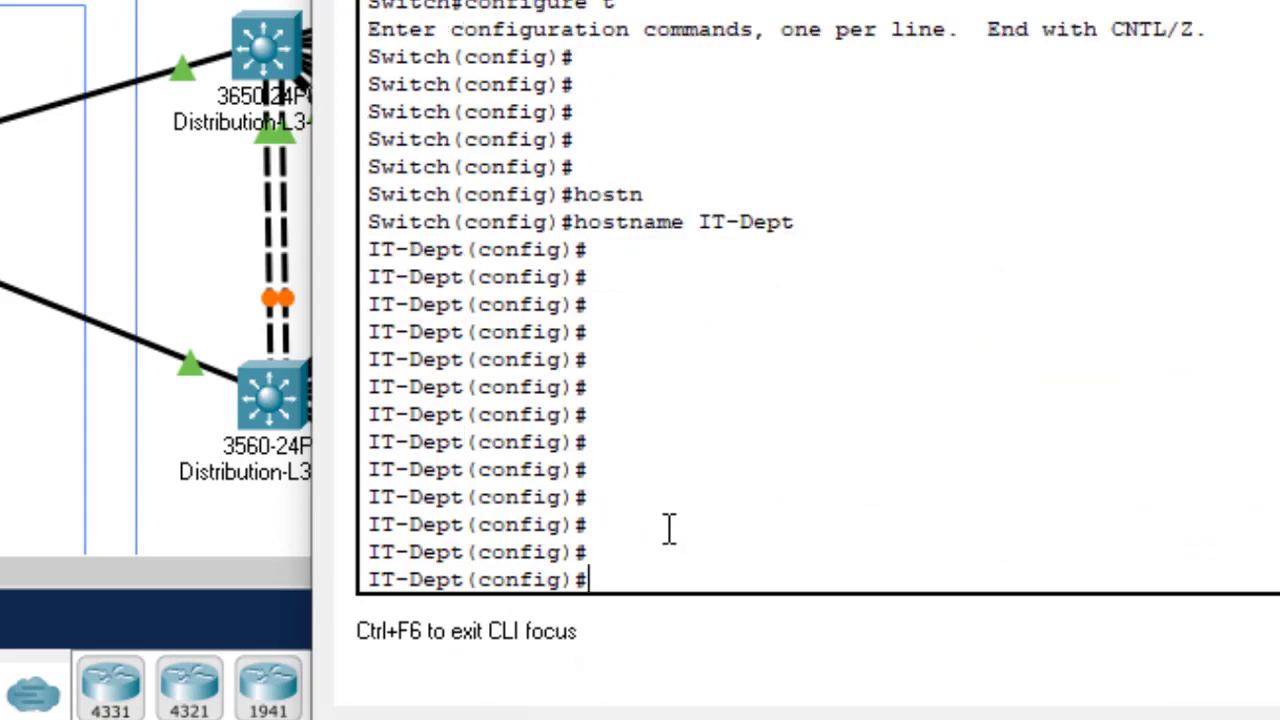
type("line con")
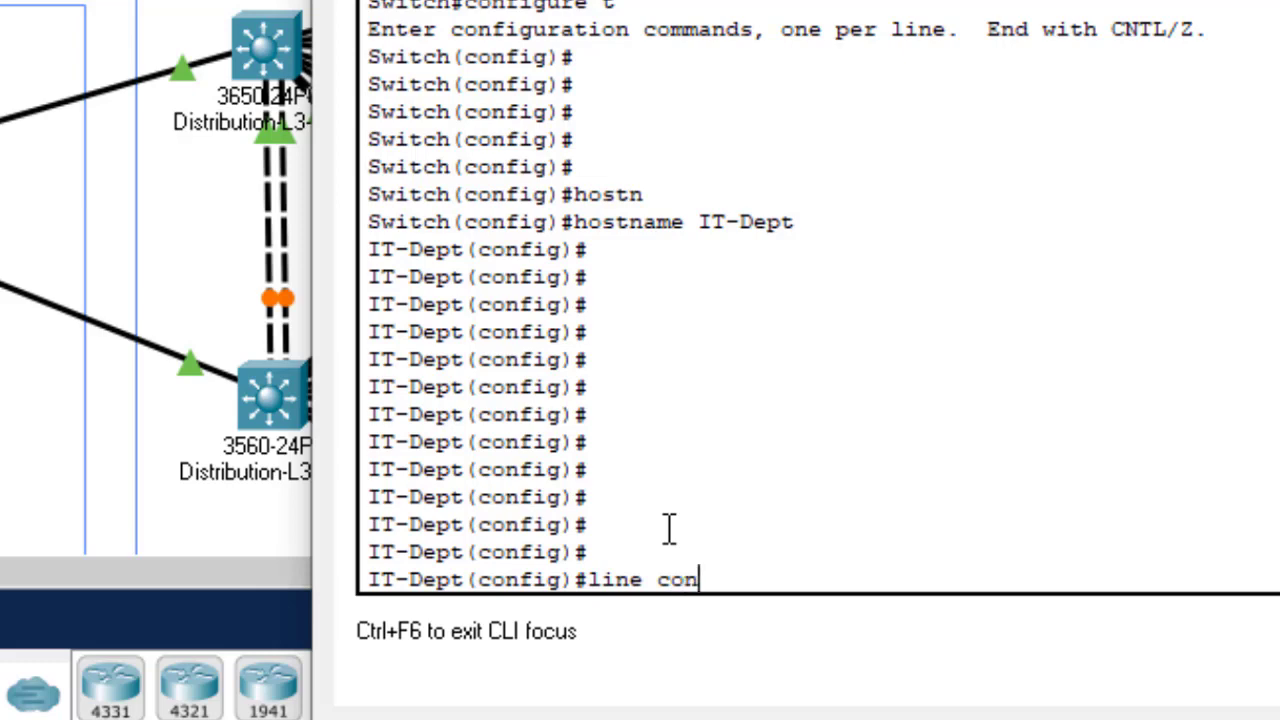
type("s")
key("Tab")
type("0")
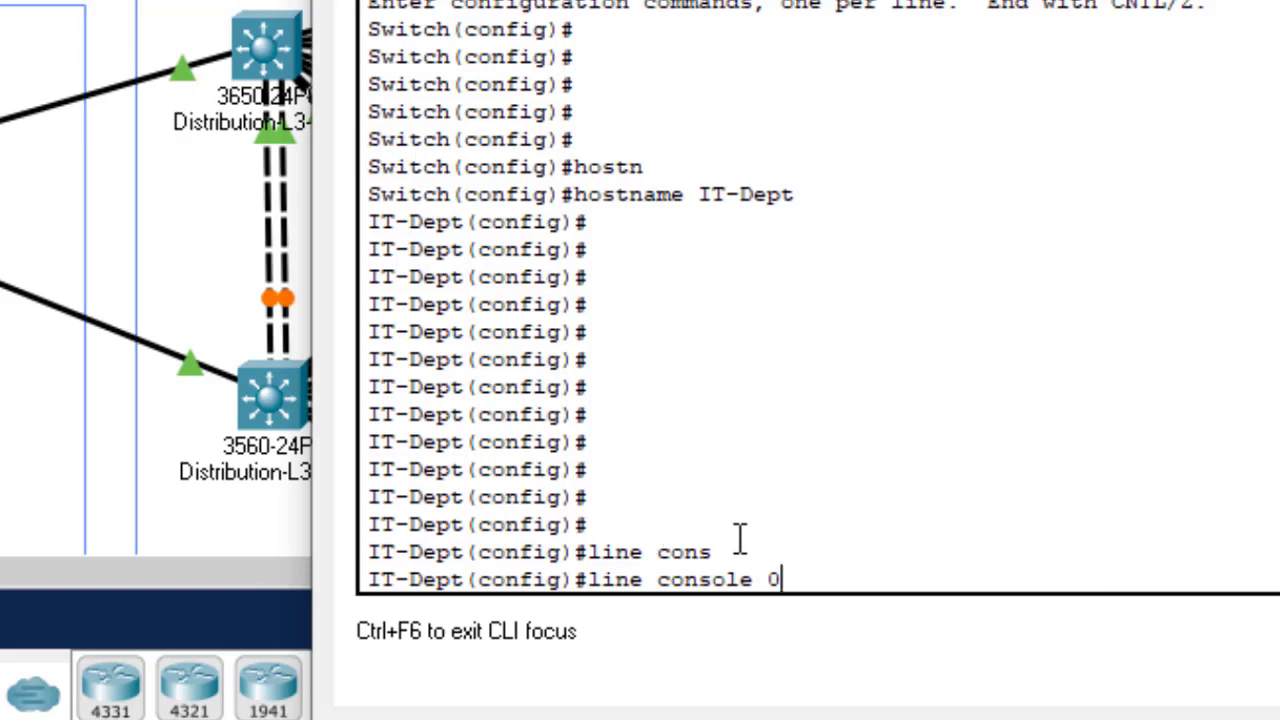
key("Return")
key("Return")
key("Return")
key("Return")
key("Return")
key("Return")
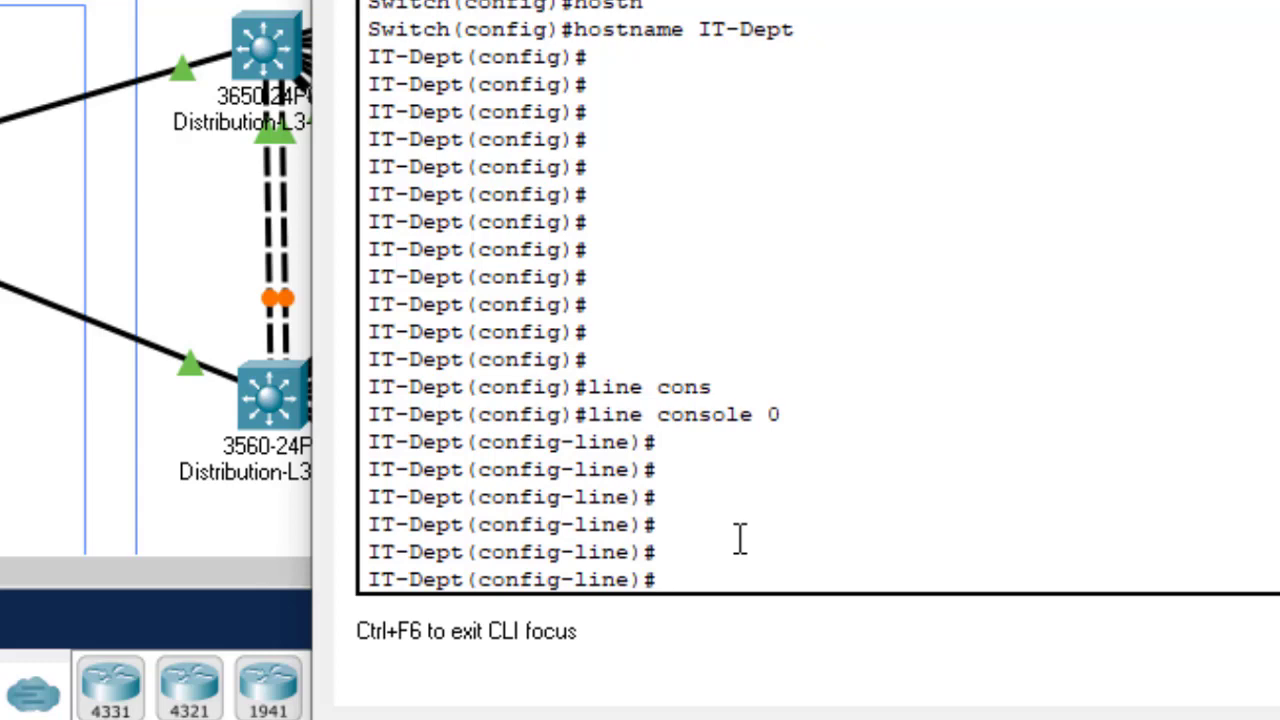
Step: Set the console line password
type("passw")
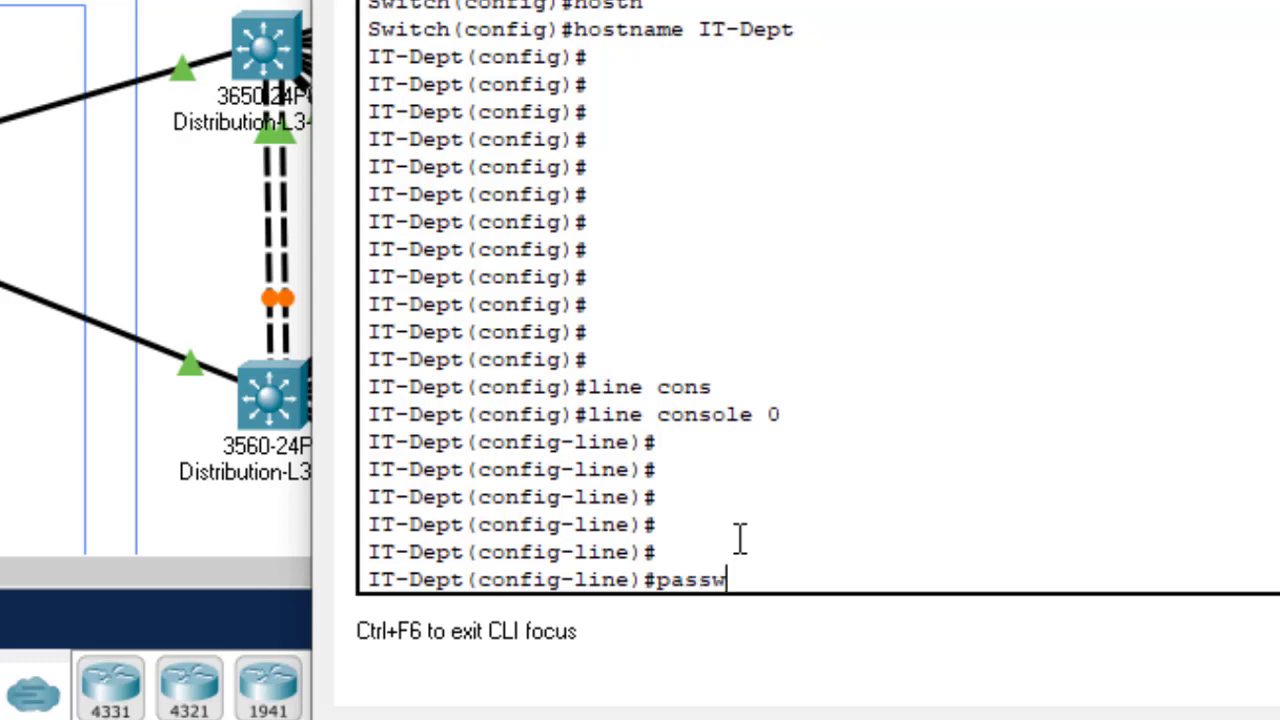
key("Tab")
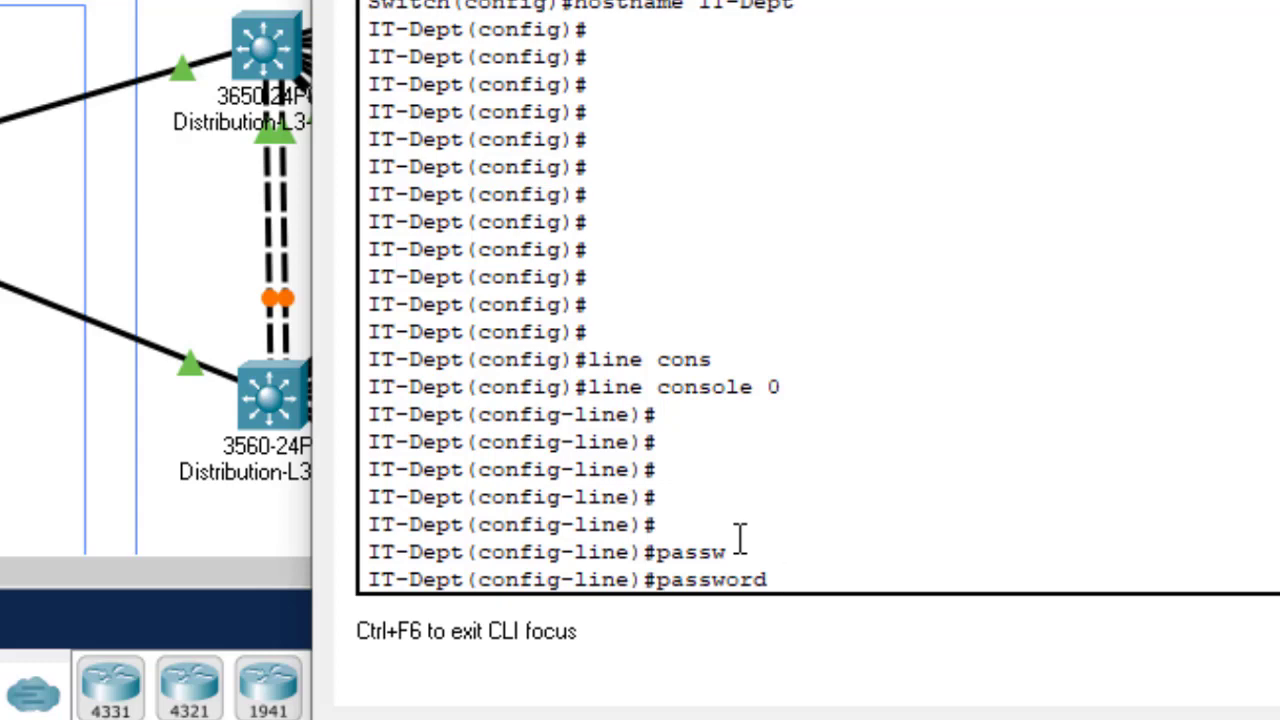
type("Cisco@123")
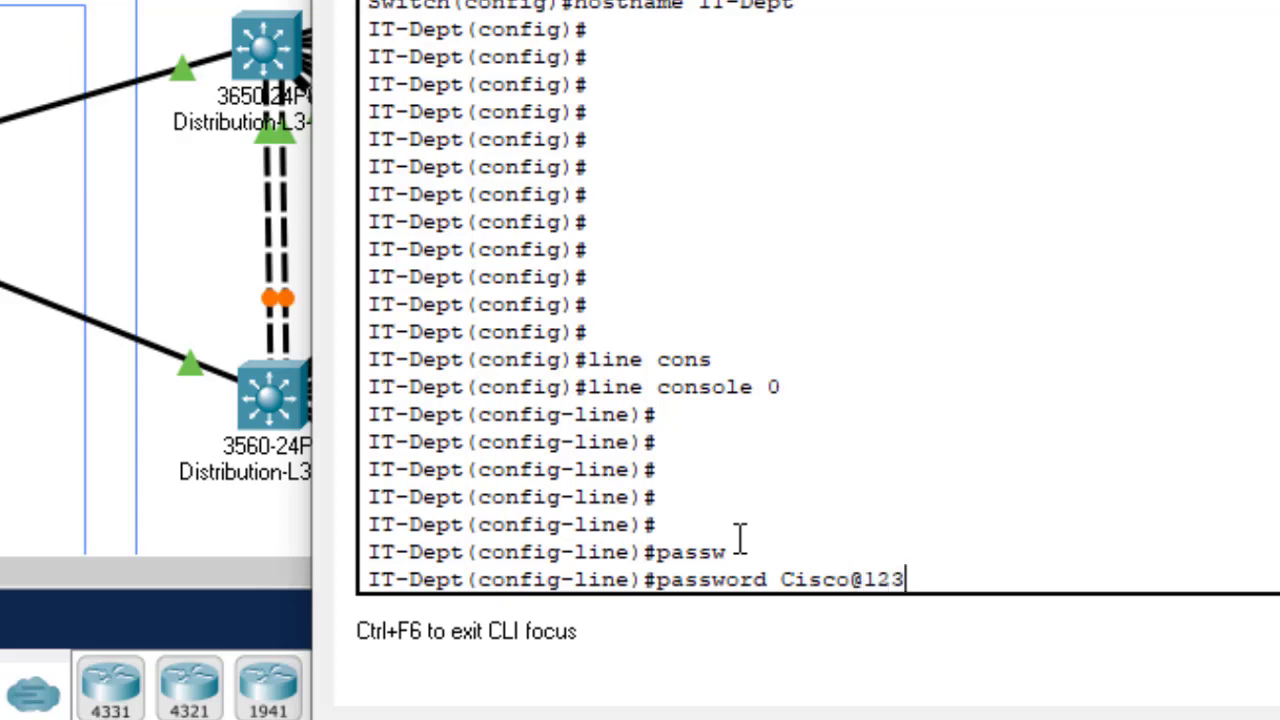
key("Return")
Step: Enable login on the console line, correcting the mistyped 'loging' command
type("log")
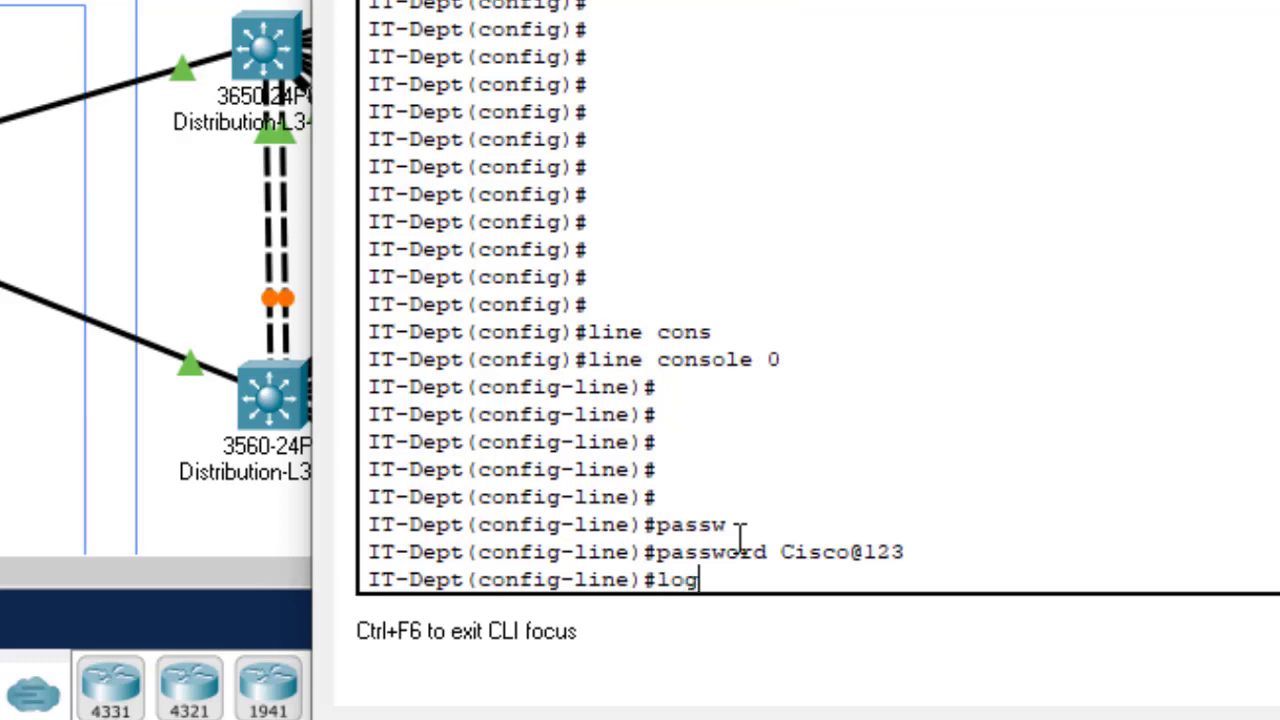
type("ing")
key("Return")
key("Return")
key("Return")
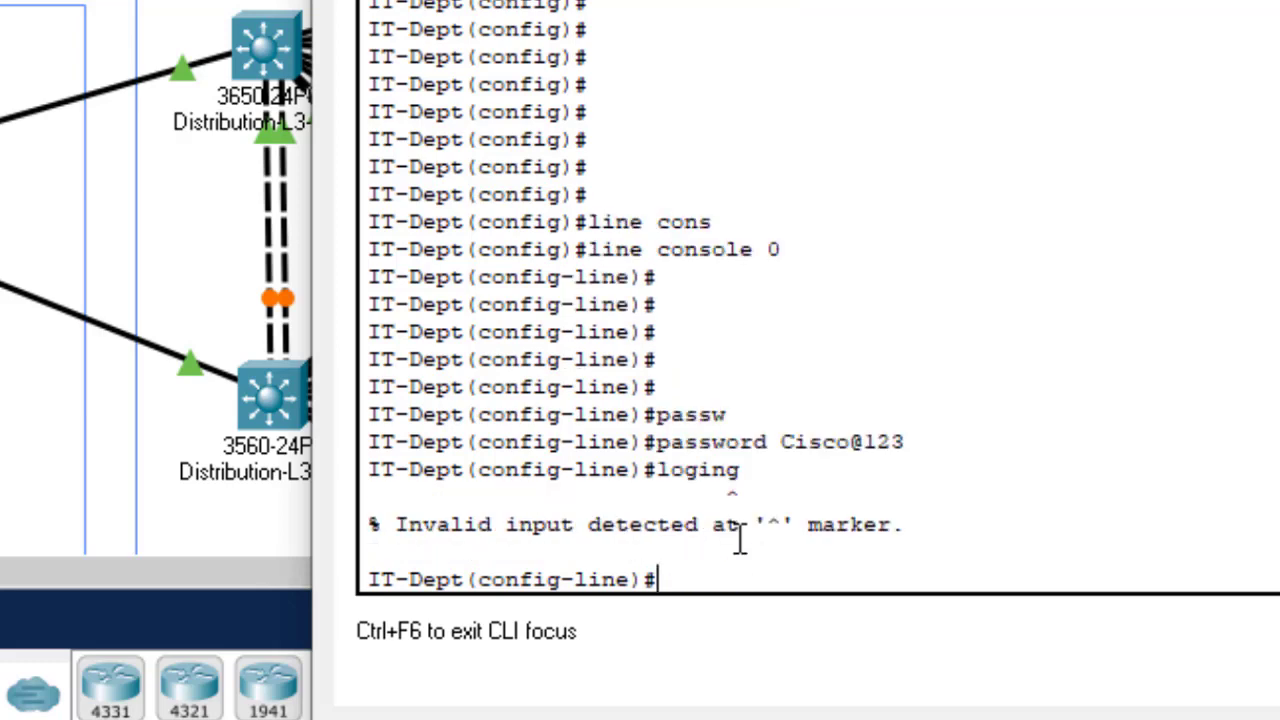
key("Up")
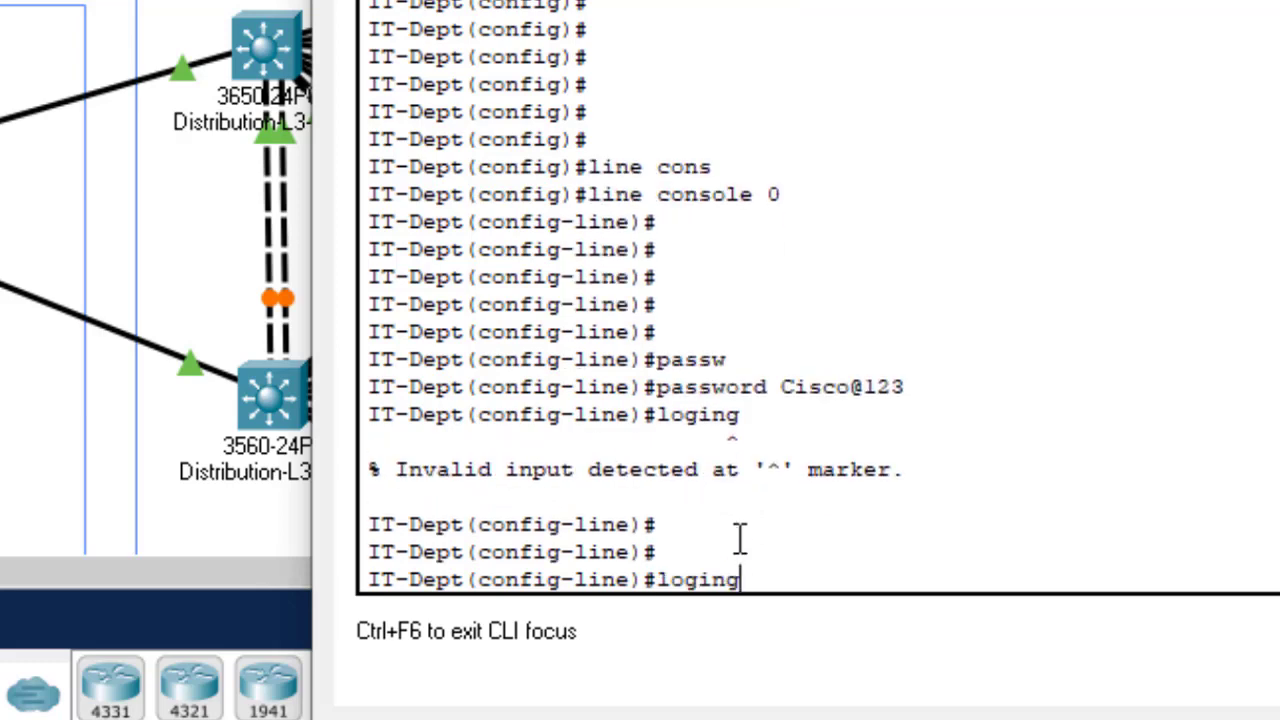
key("BackSpace")
key("Return")
key("Return")
key("Return")
key("Return")
key("Return")
key("Return")
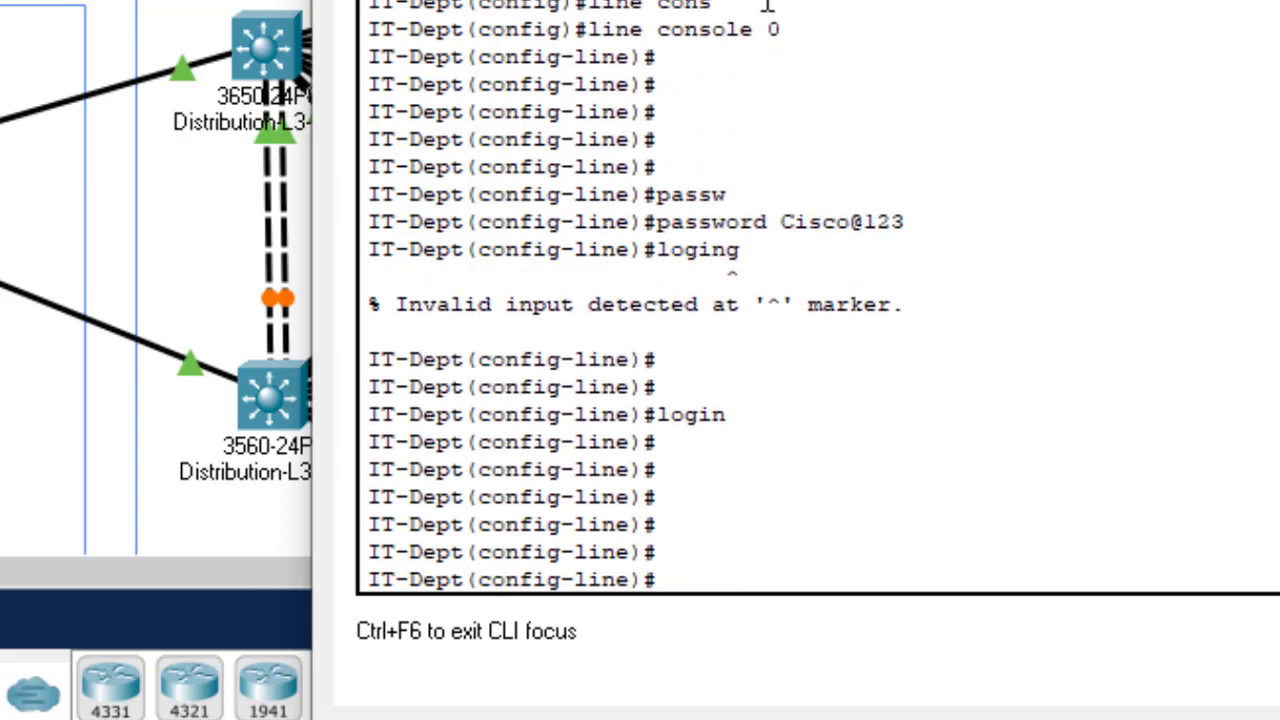
Step: Highlight the line console 0, password and login commands to review them
left_click_drag(790, 27, 588, 27)
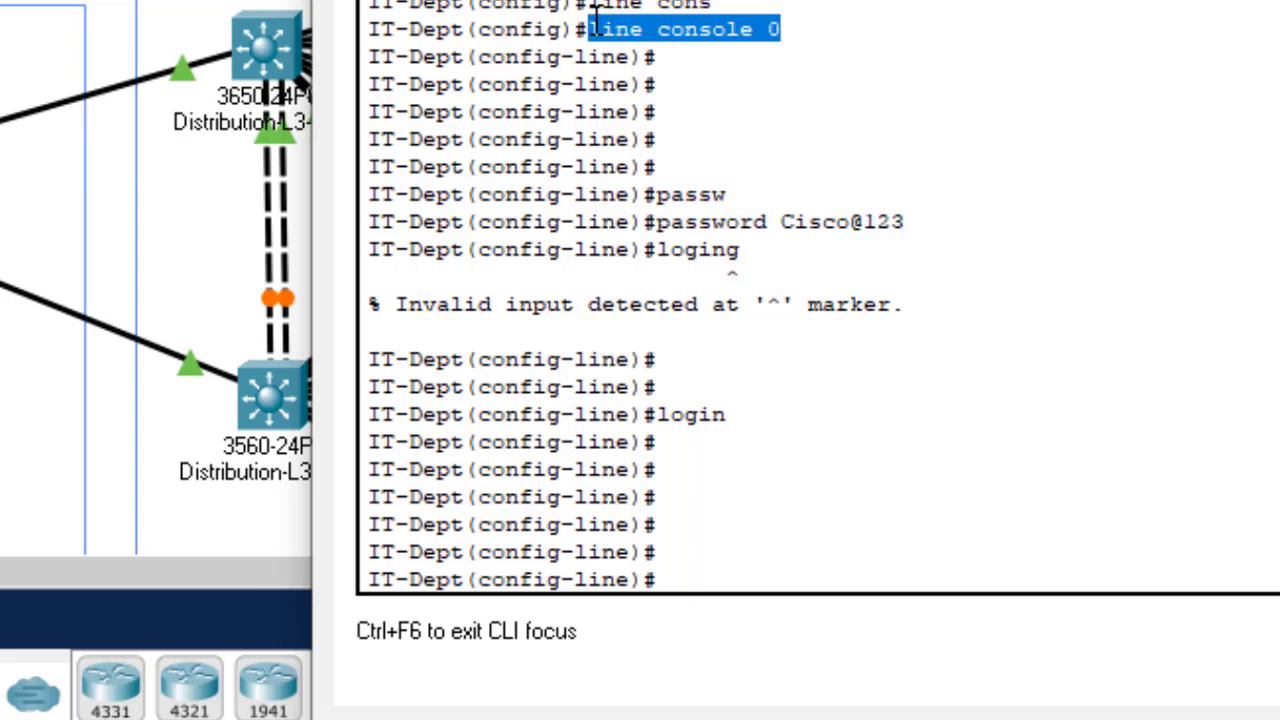
left_click_drag(912, 221, 782, 221)
left_click_drag(727, 414, 657, 414)
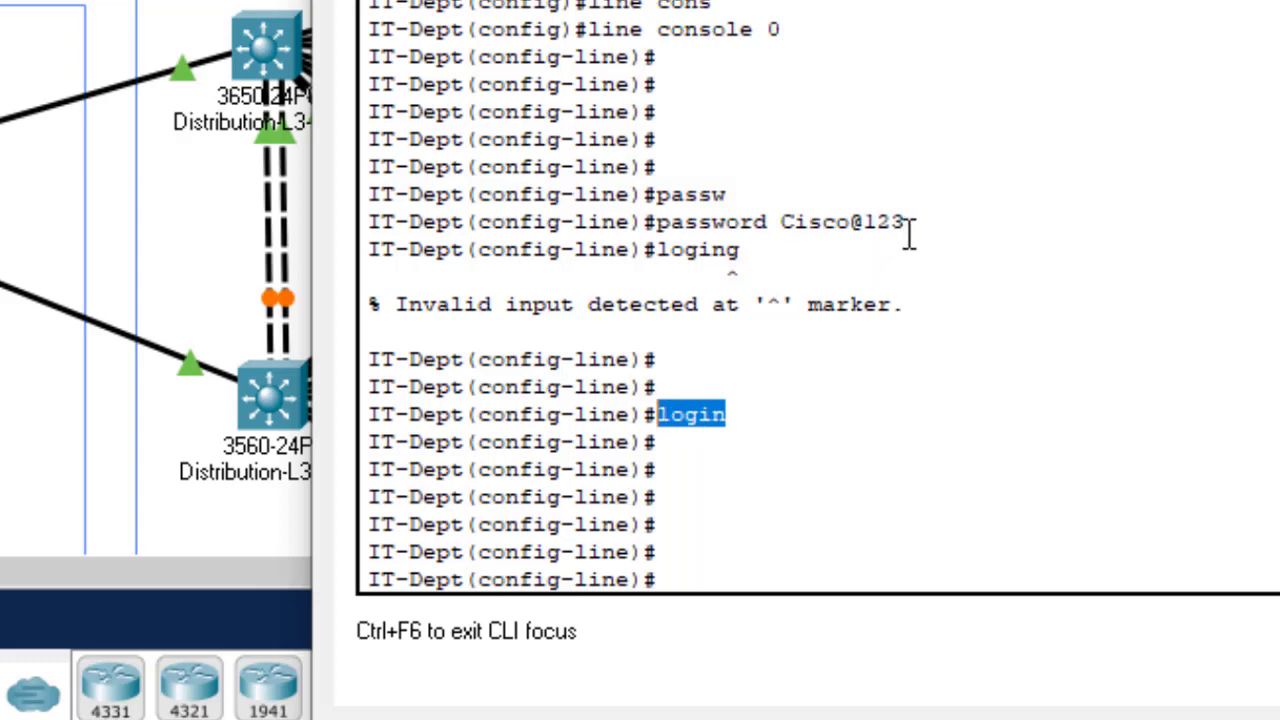
left_click_drag(920, 223, 785, 220)
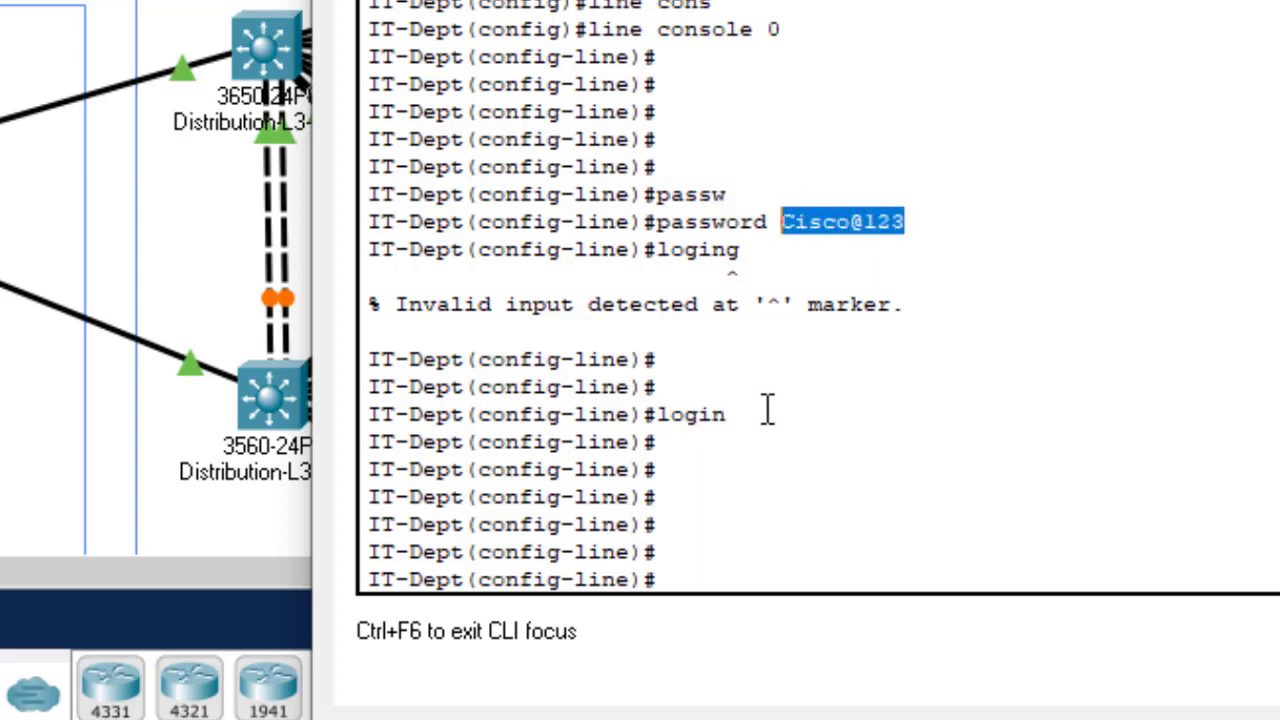
left_click_drag(730, 415, 646, 414)
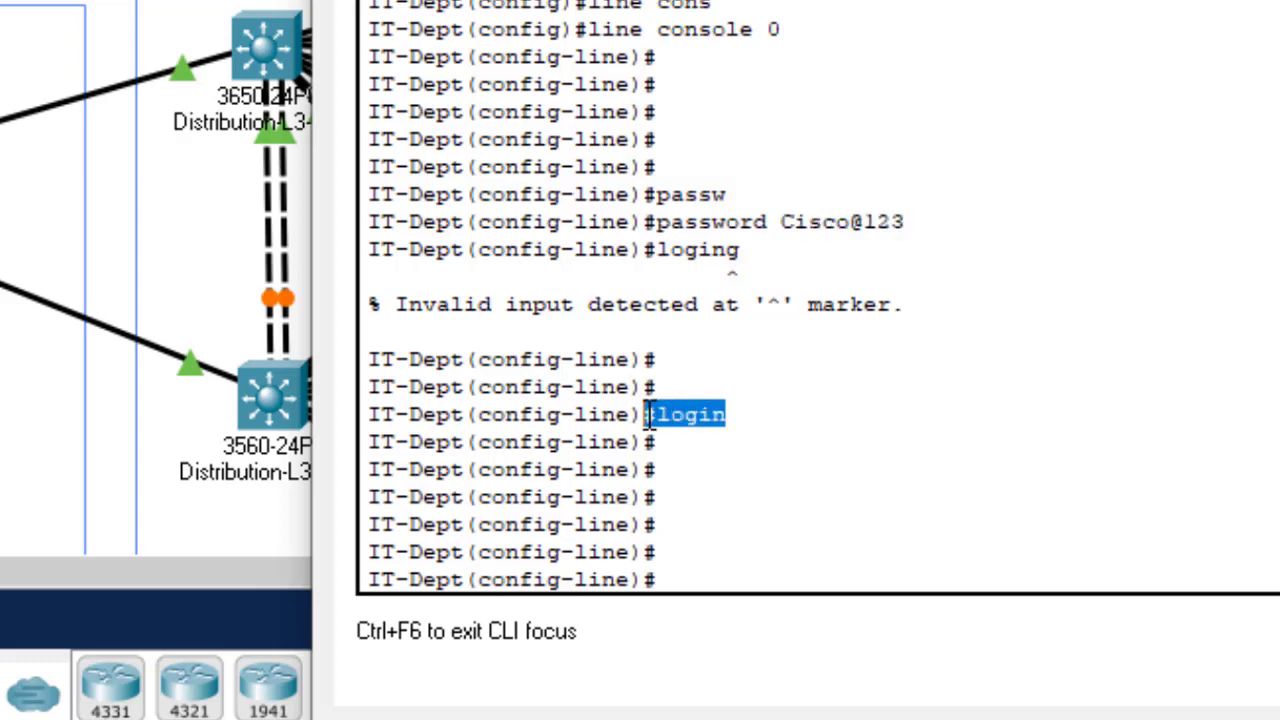
left_click(741, 447)
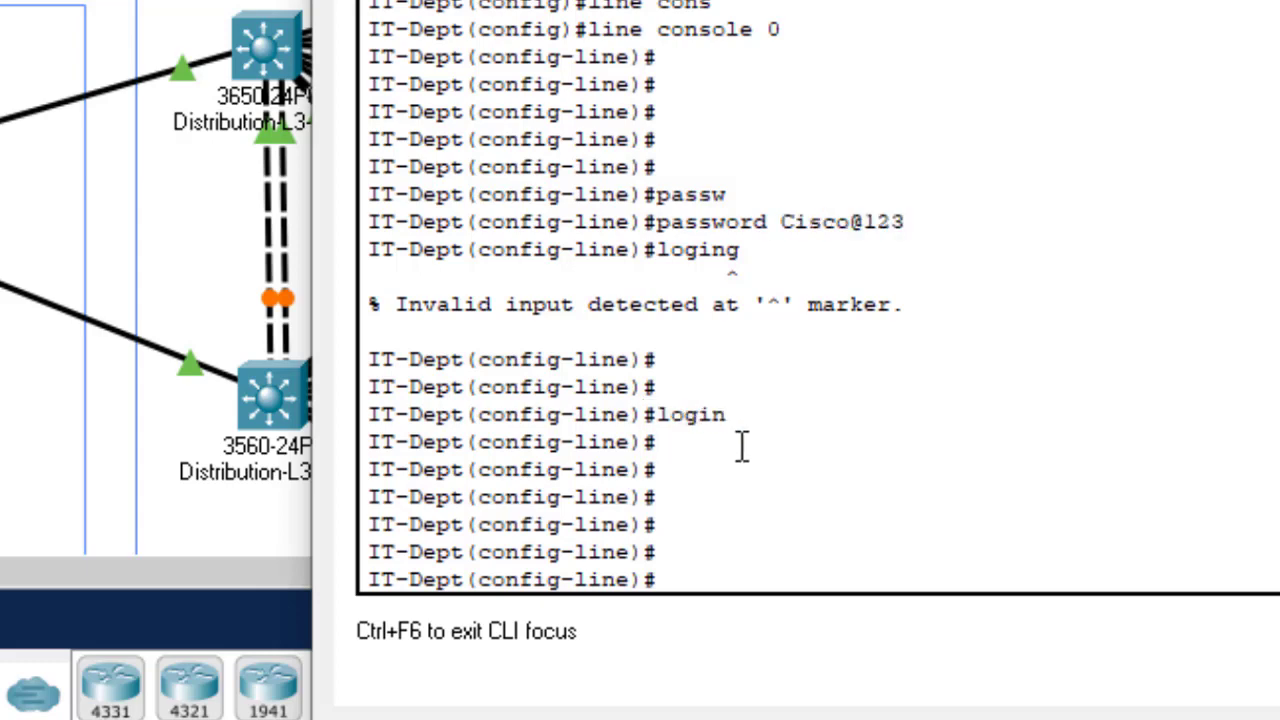
key("Return")
key("Return")
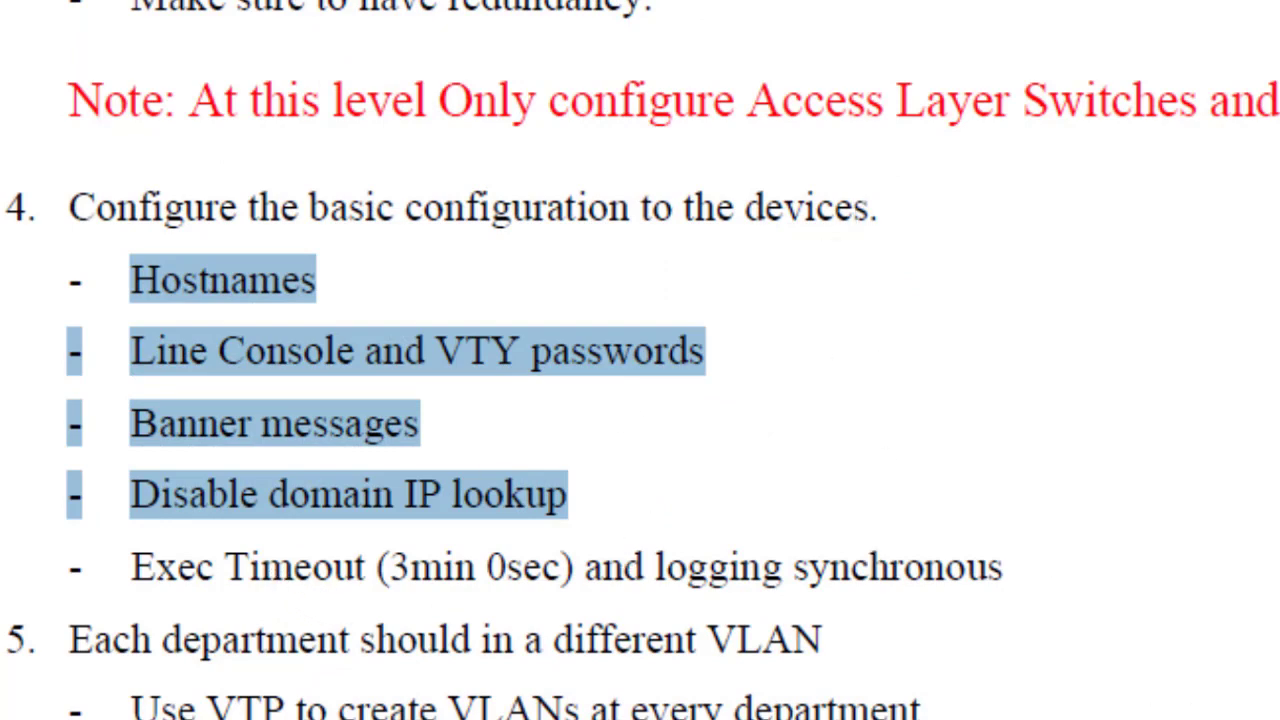
Step: Set exec-timeout 3 0 on the IT-Dept console line
mouse_move(1150, 718)
left_click(1240, 665)
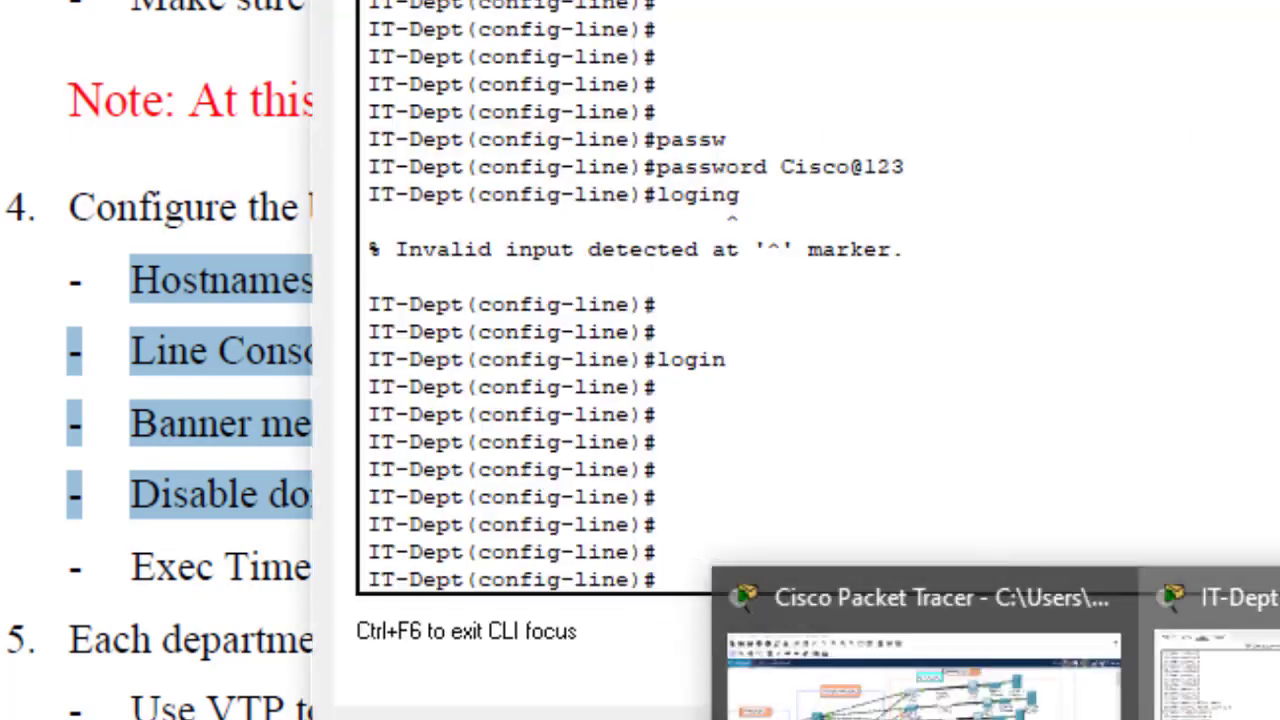
type("ex")
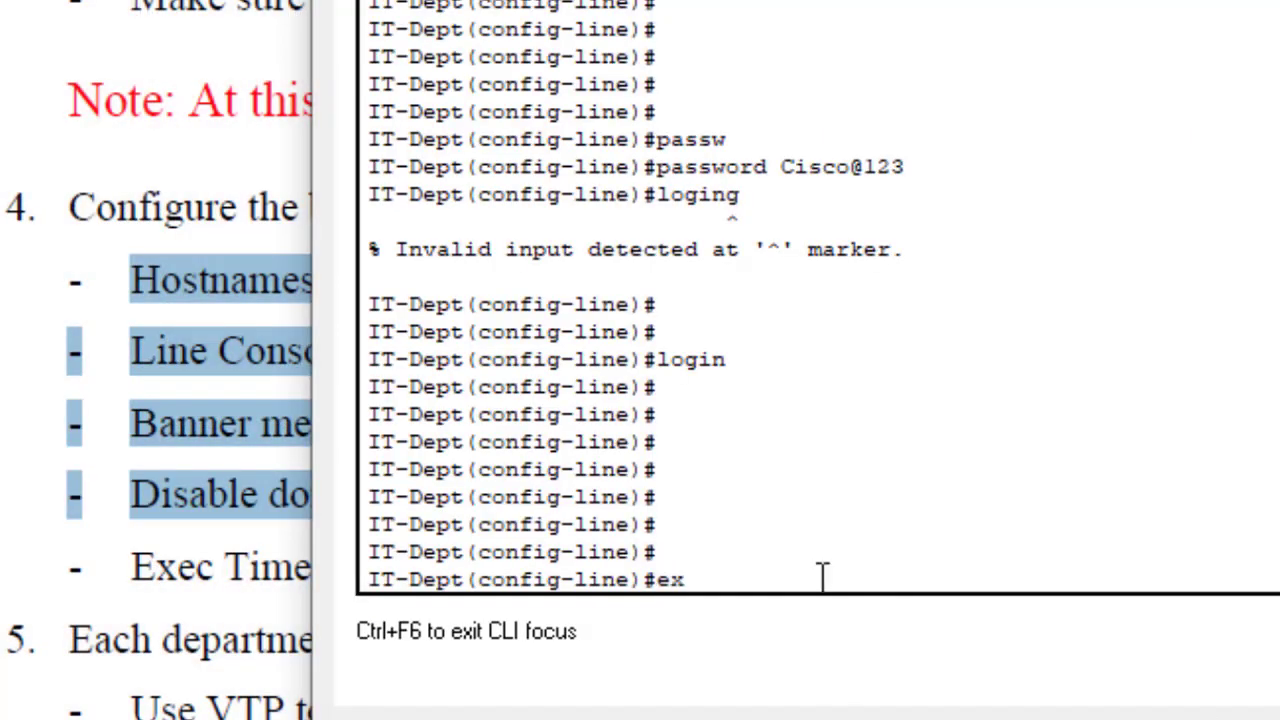
type("ec-t")
key("Tab")
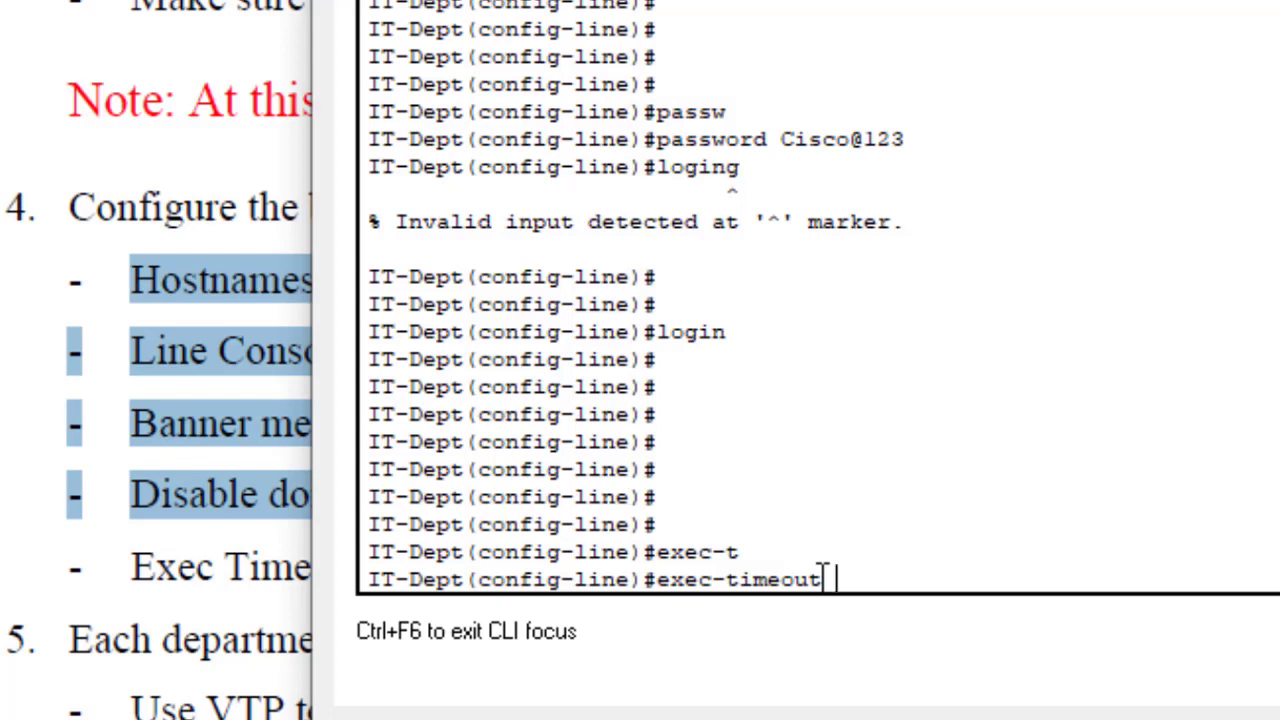
type("3 0")
key("Return")
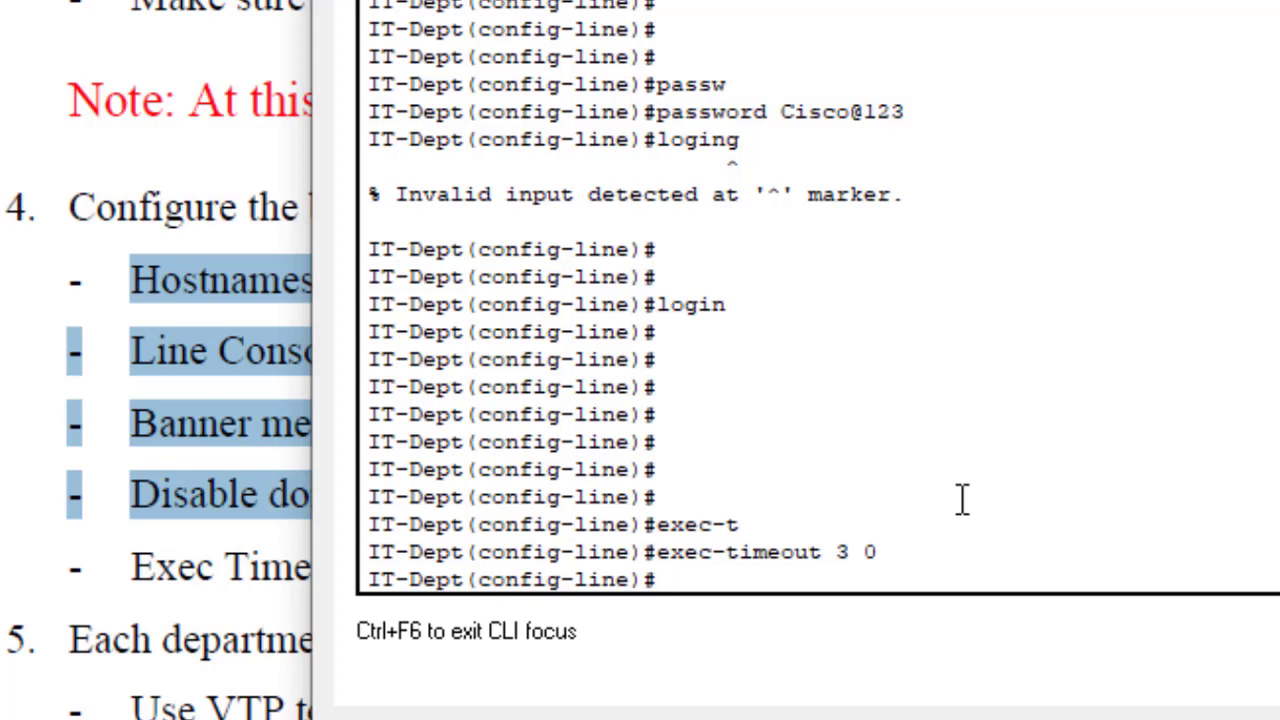
Step: Add logging synchronous to the console line
type("loggi")
key("Tab")
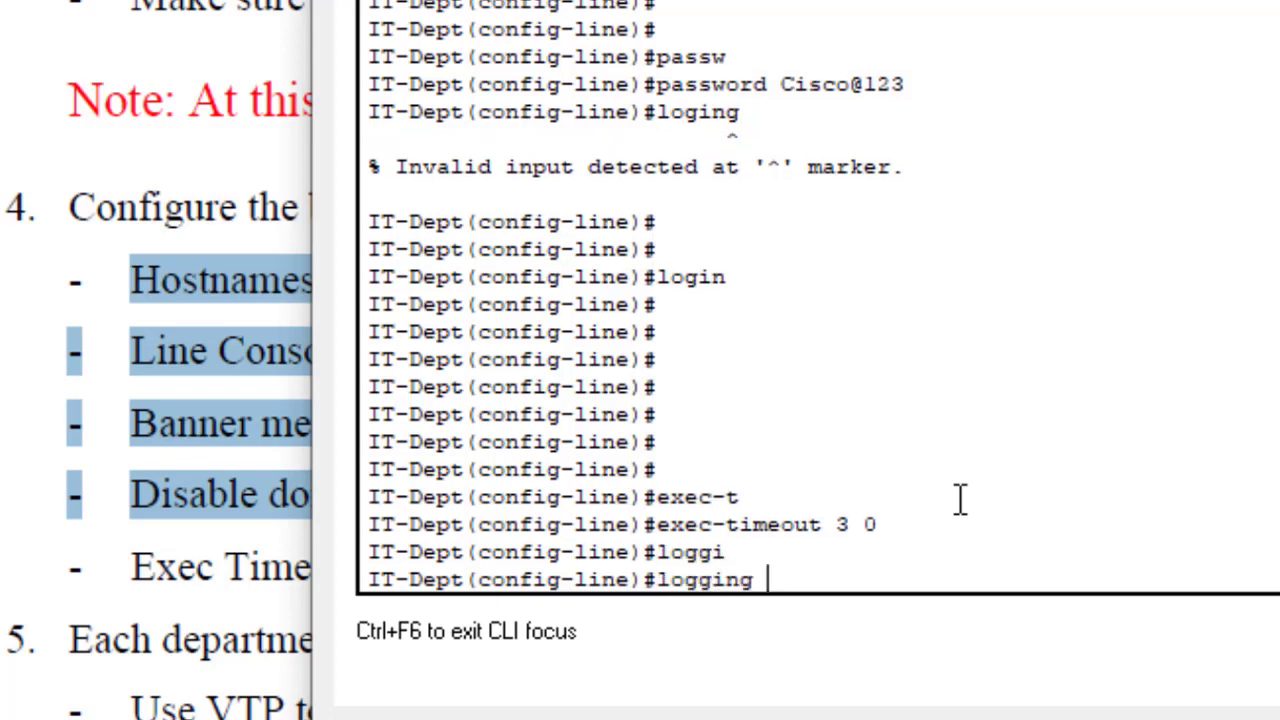
type("syn")
key("Tab")
key("Return")
key("Return")
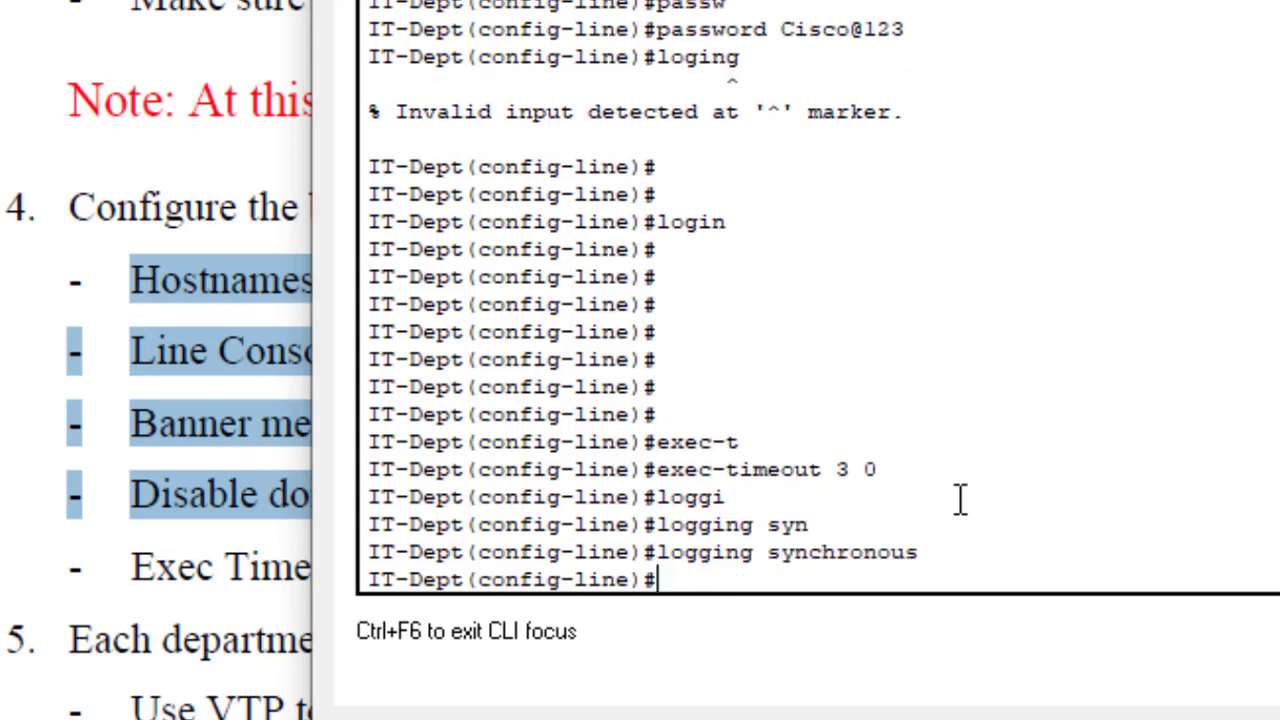
key("Return")
key("Return")
key("Return")
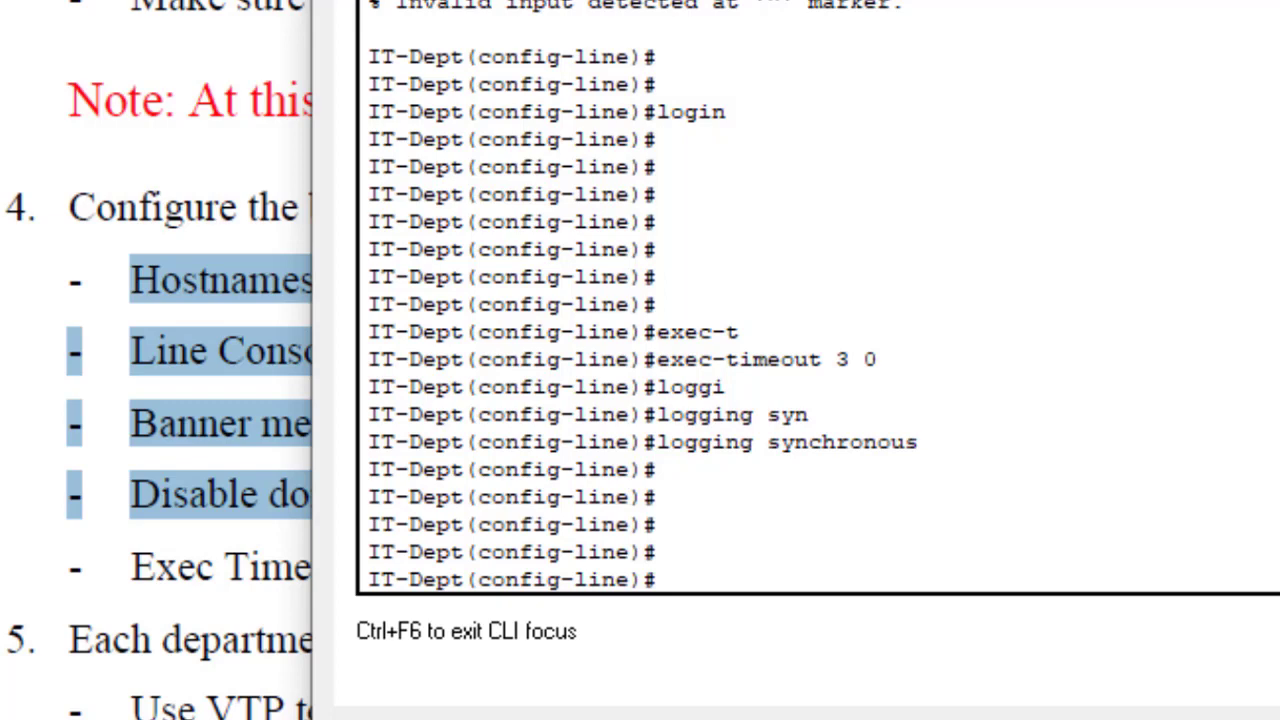
Step: Review the login, timeout and synchronous settings, then exit to global configuration
left_click_drag(748, 108, 671, 112)
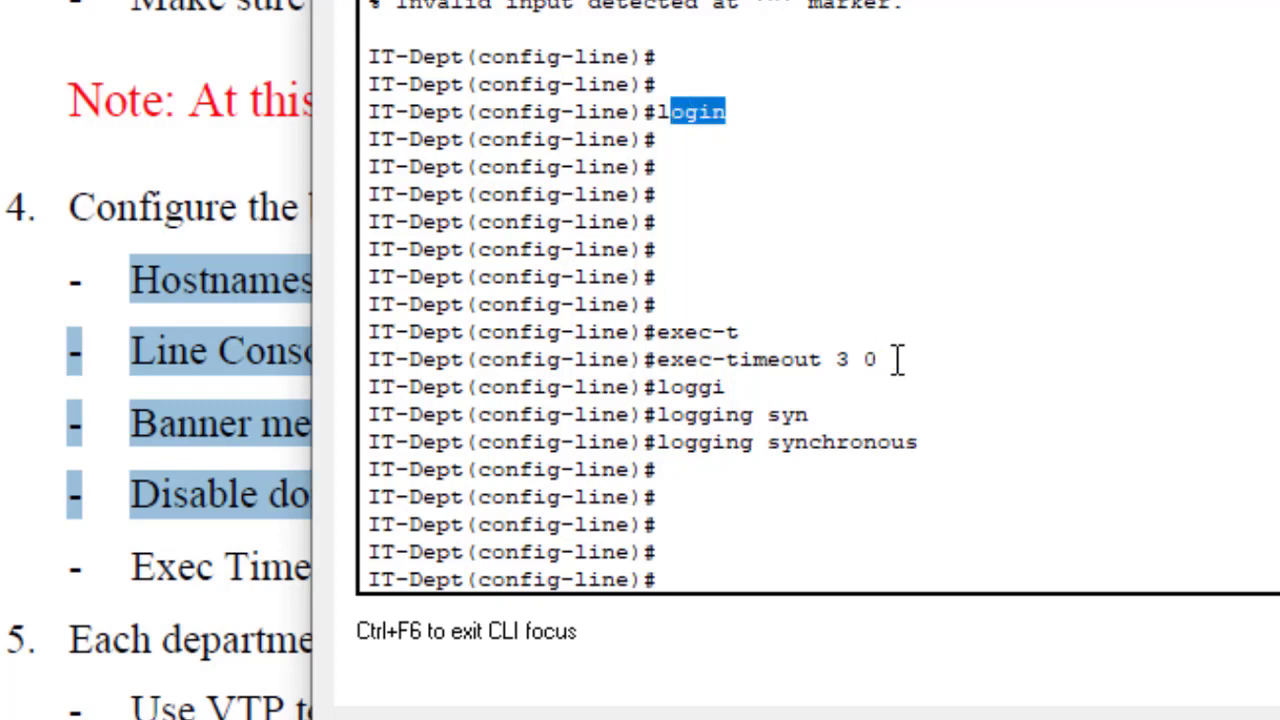
left_click_drag(897, 360, 726, 360)
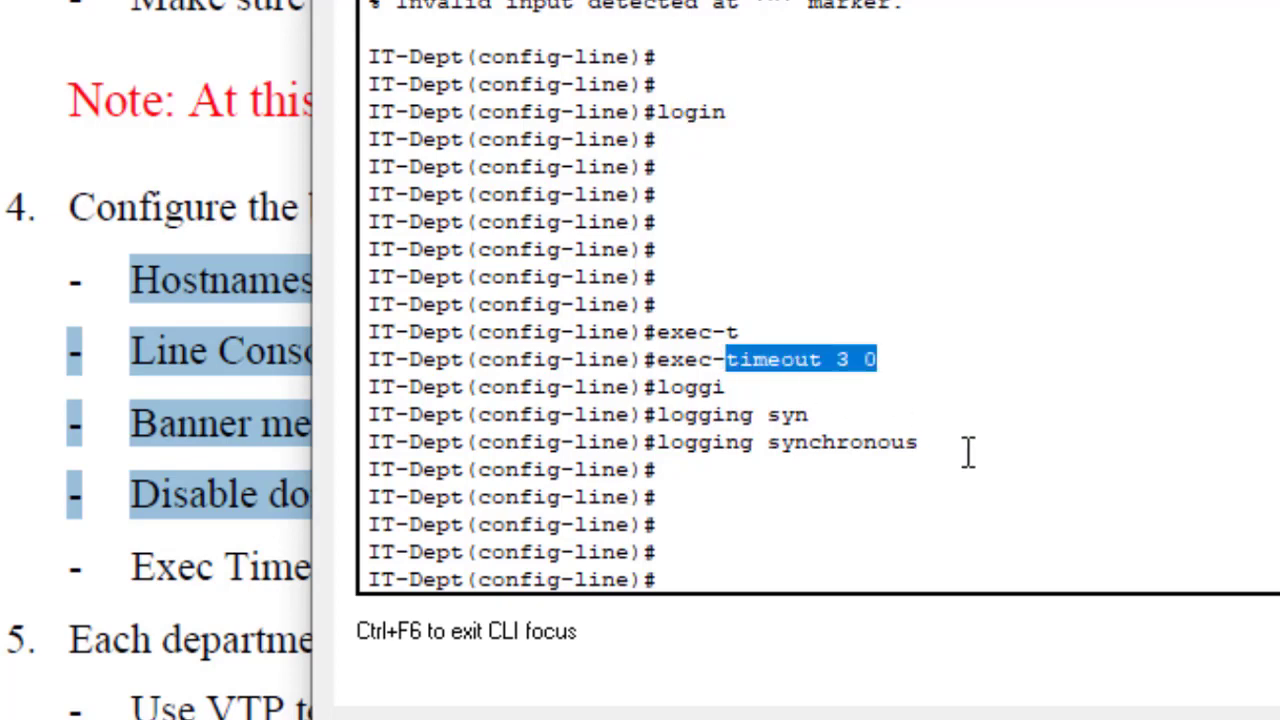
left_click_drag(932, 442, 767, 442)
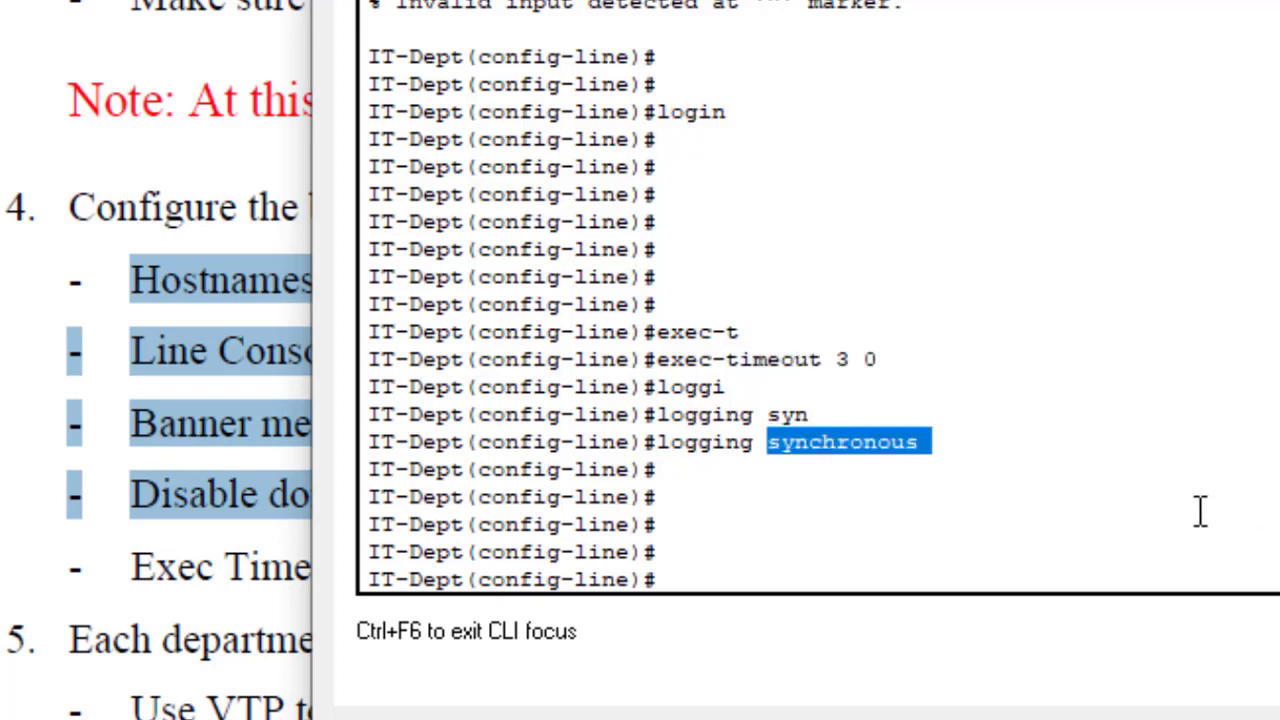
key("Return")
key("Return")
key("Return")
type("exit")
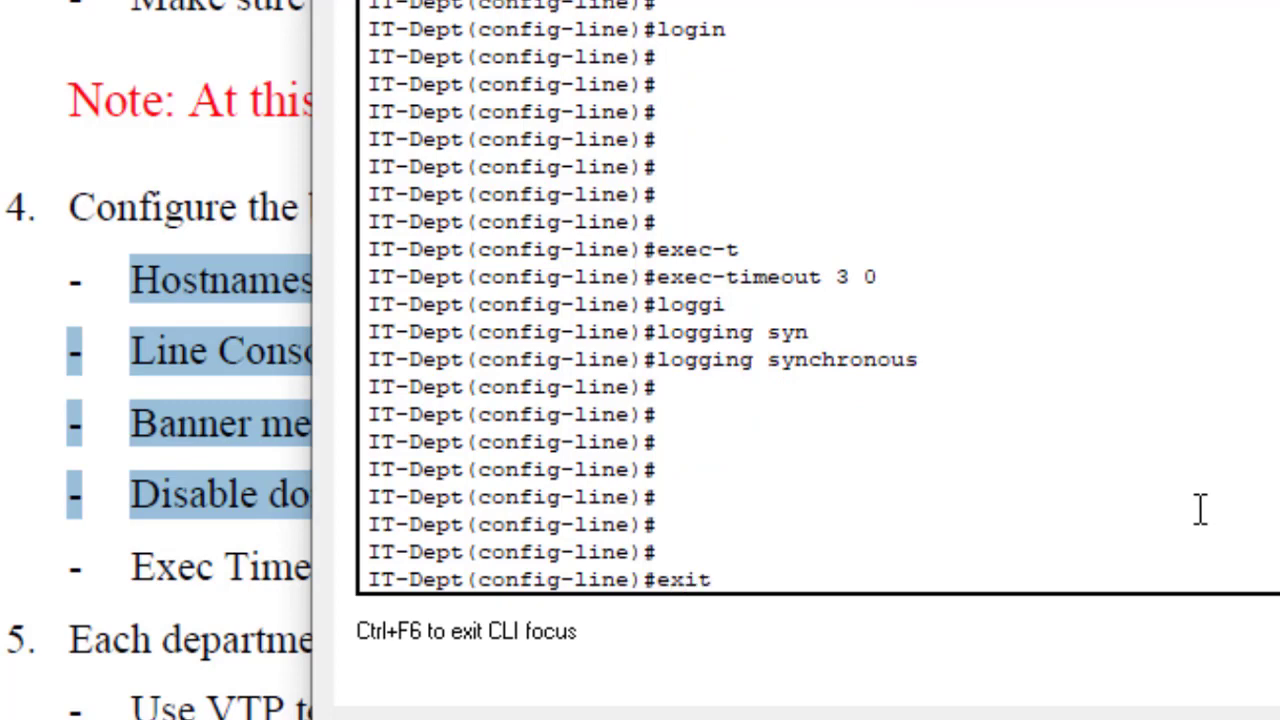
key("Return")
key("Return")
key("Return")
key("Return")
key("Return")
key("Return")
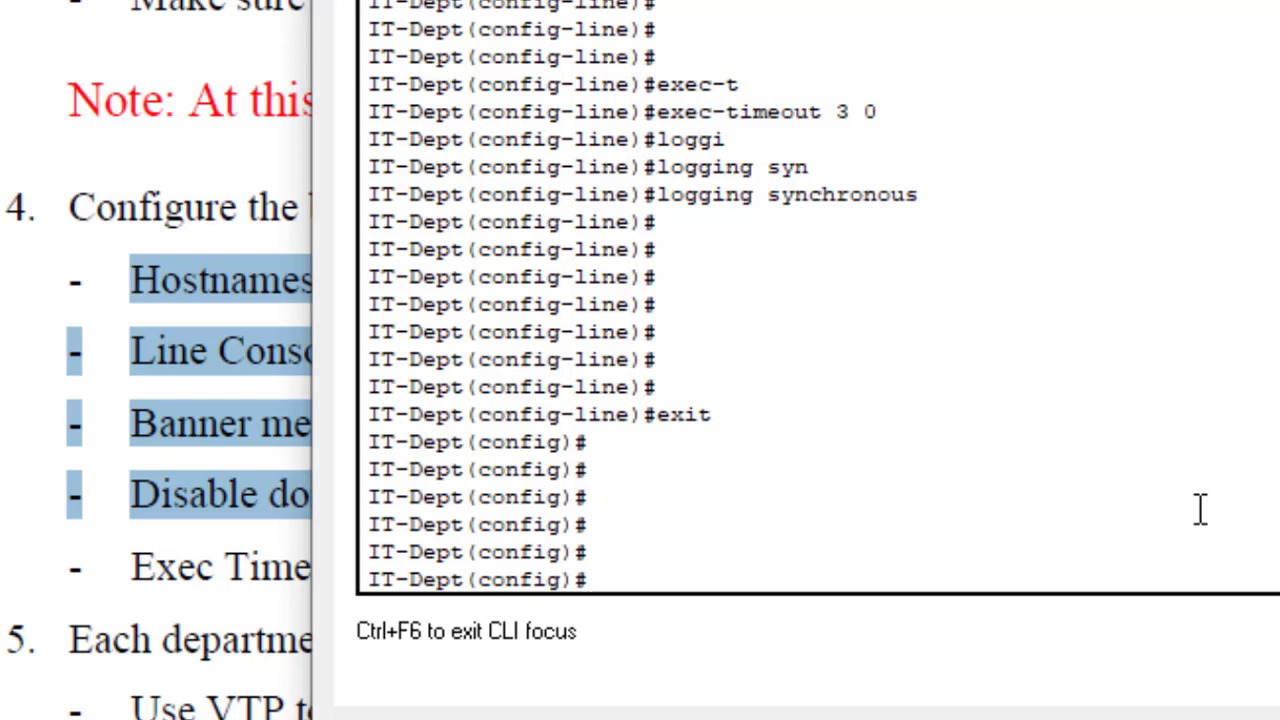
Step: Enter VTY configuration with 'line vty 0 4', fixing the 'vyt' typo
type("line vyt")
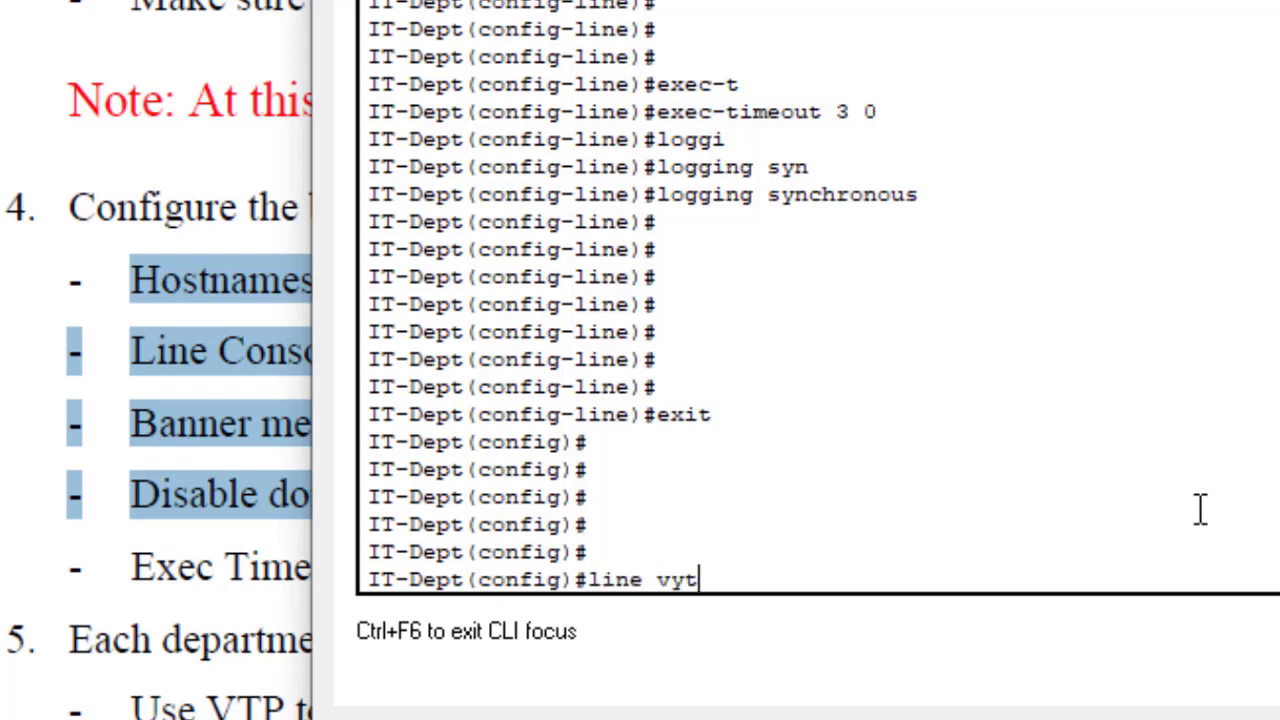
key("BackSpace")
key("BackSpace")
type("ty 0 4")
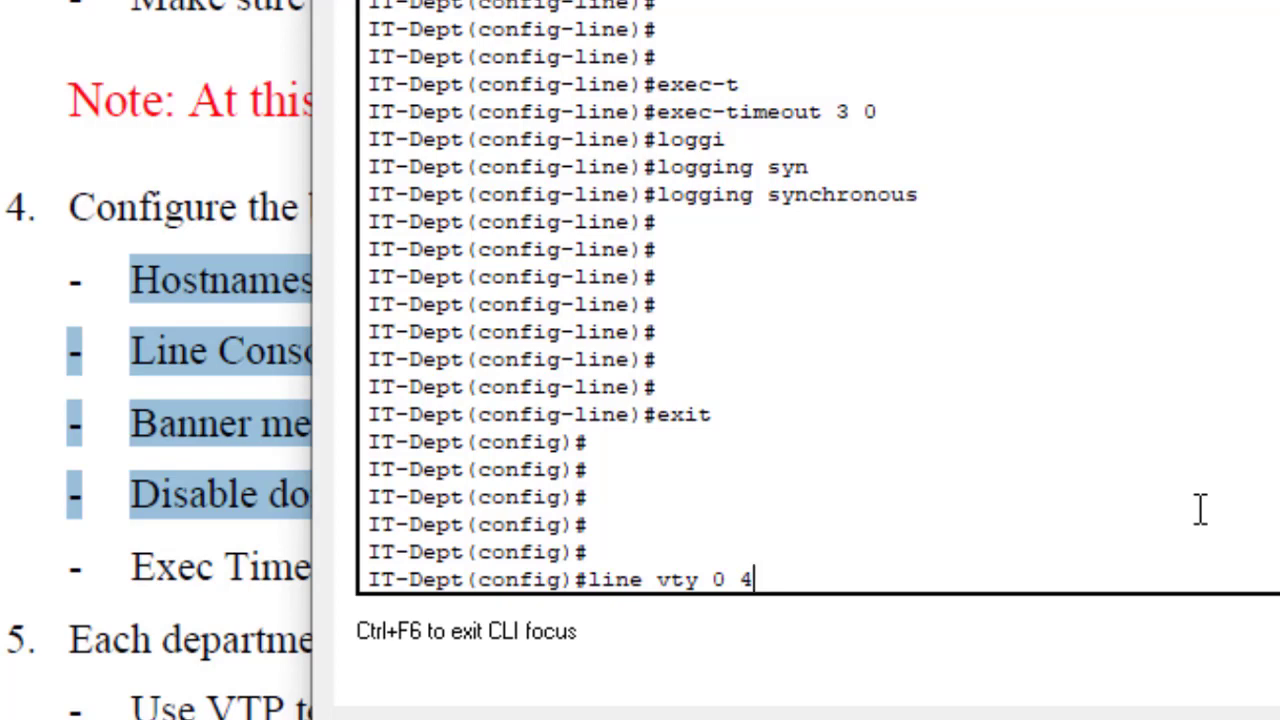
key("Return")
key("Return")
key("Return")
key("Return")
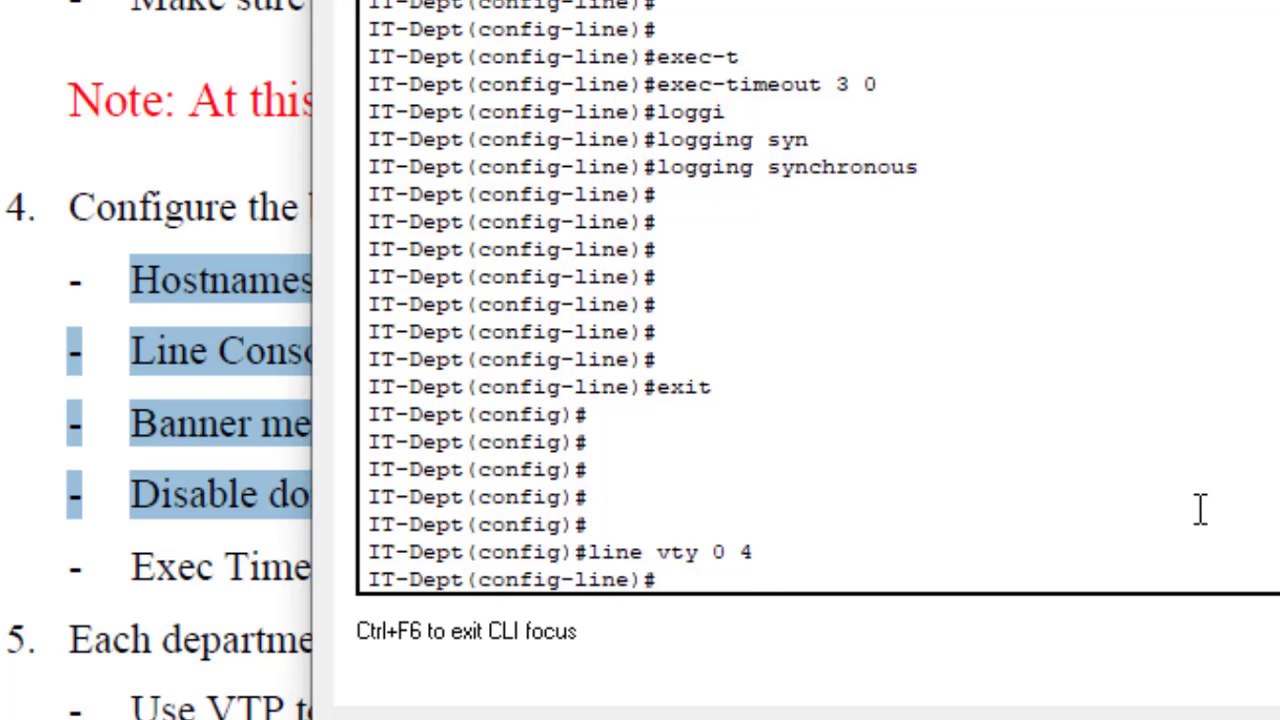
key("Return")
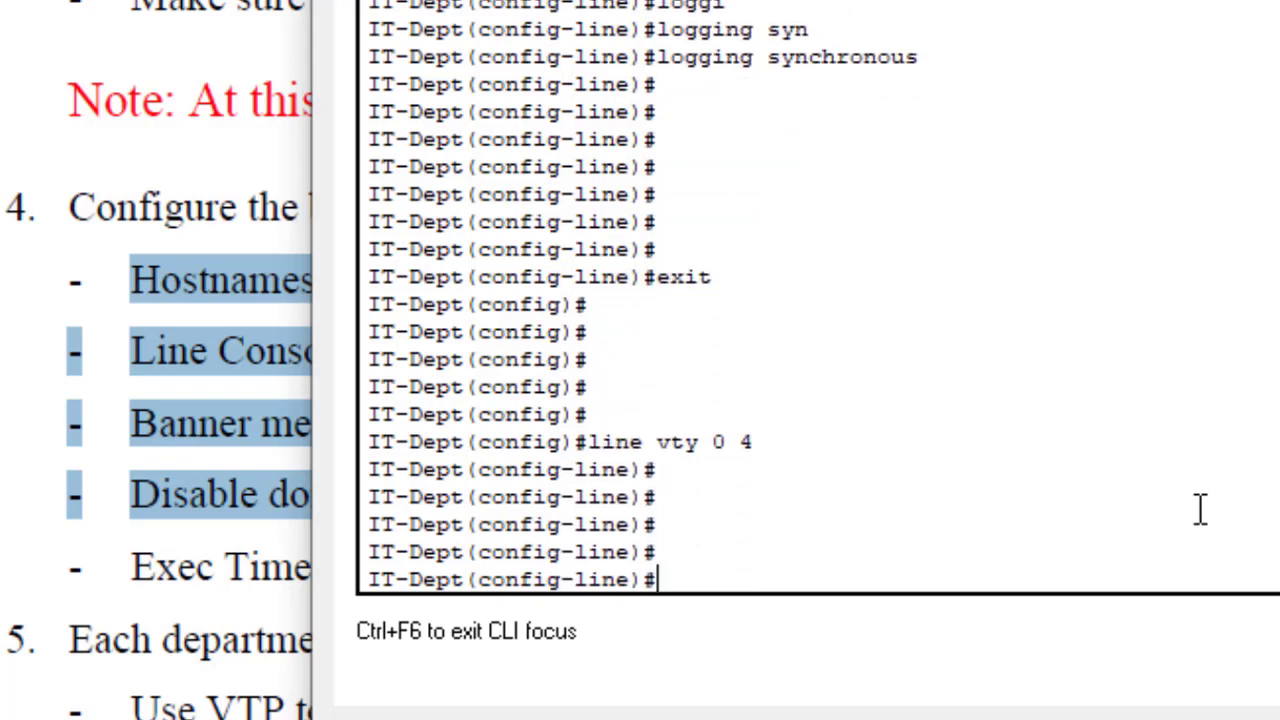
Step: Set the VTY line password and enable login
type("passwo")
key("Tab")
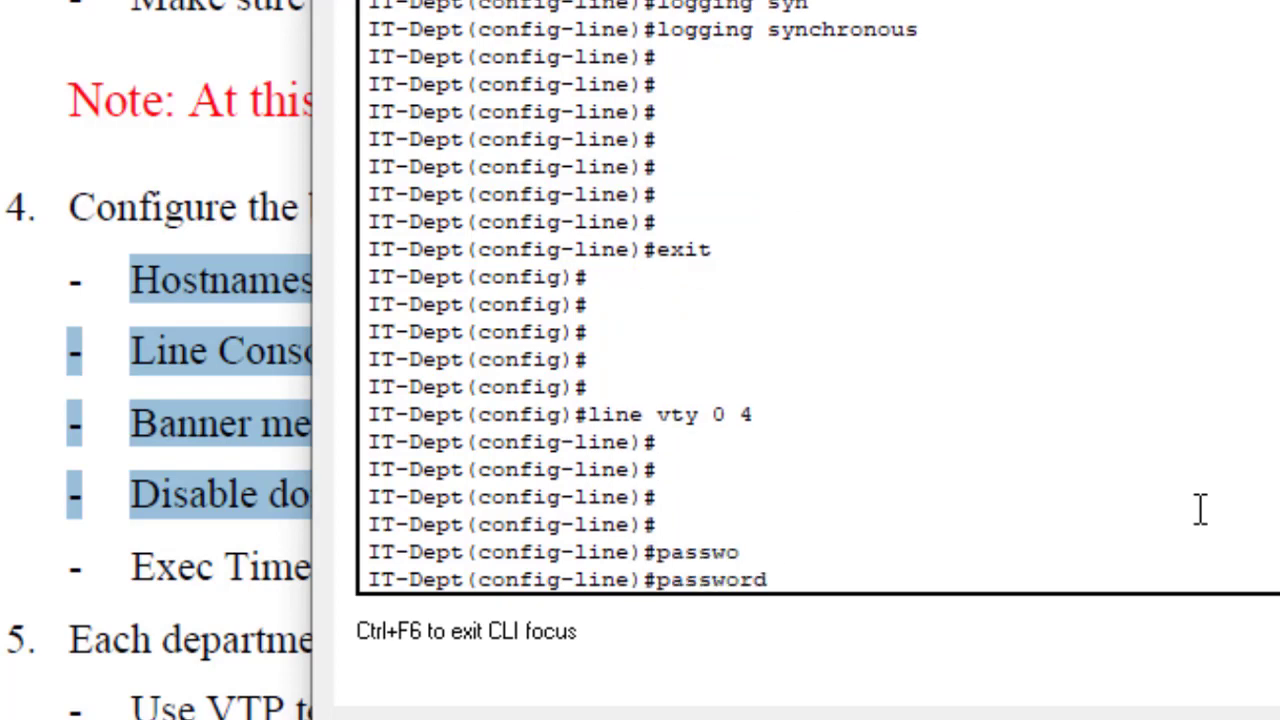
type("Cisco@123")
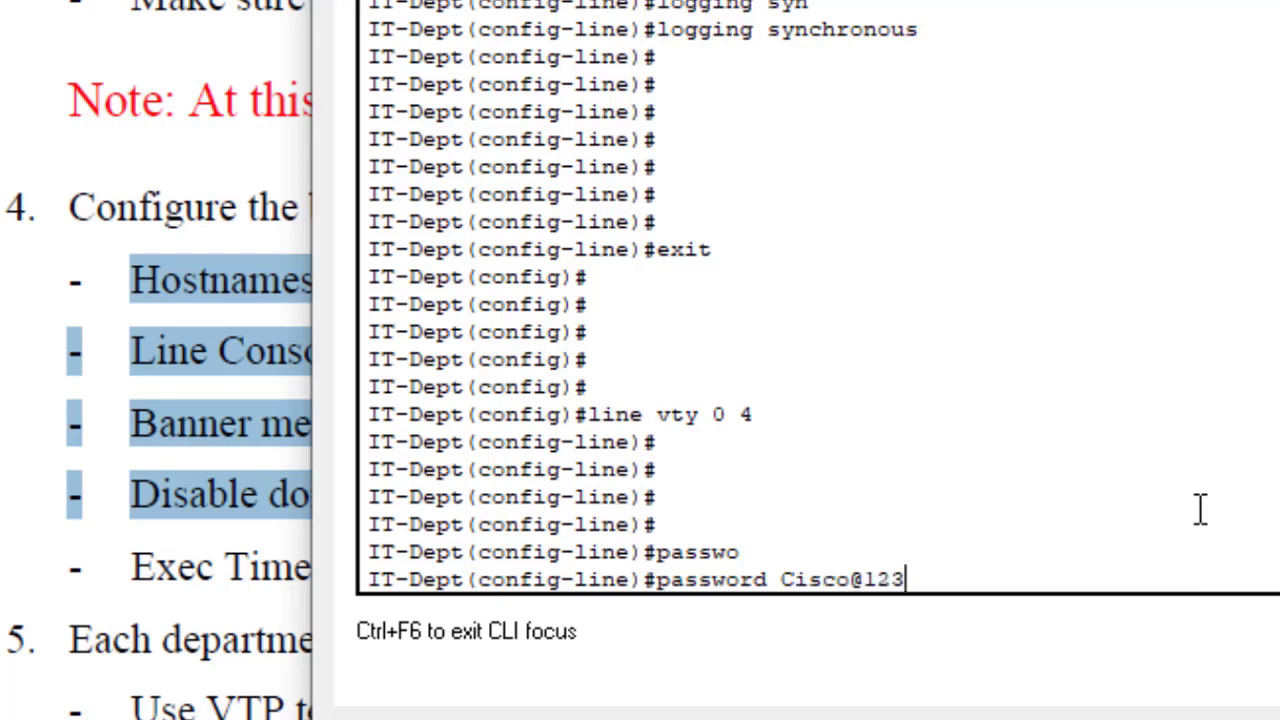
key("Return")
type("logi")
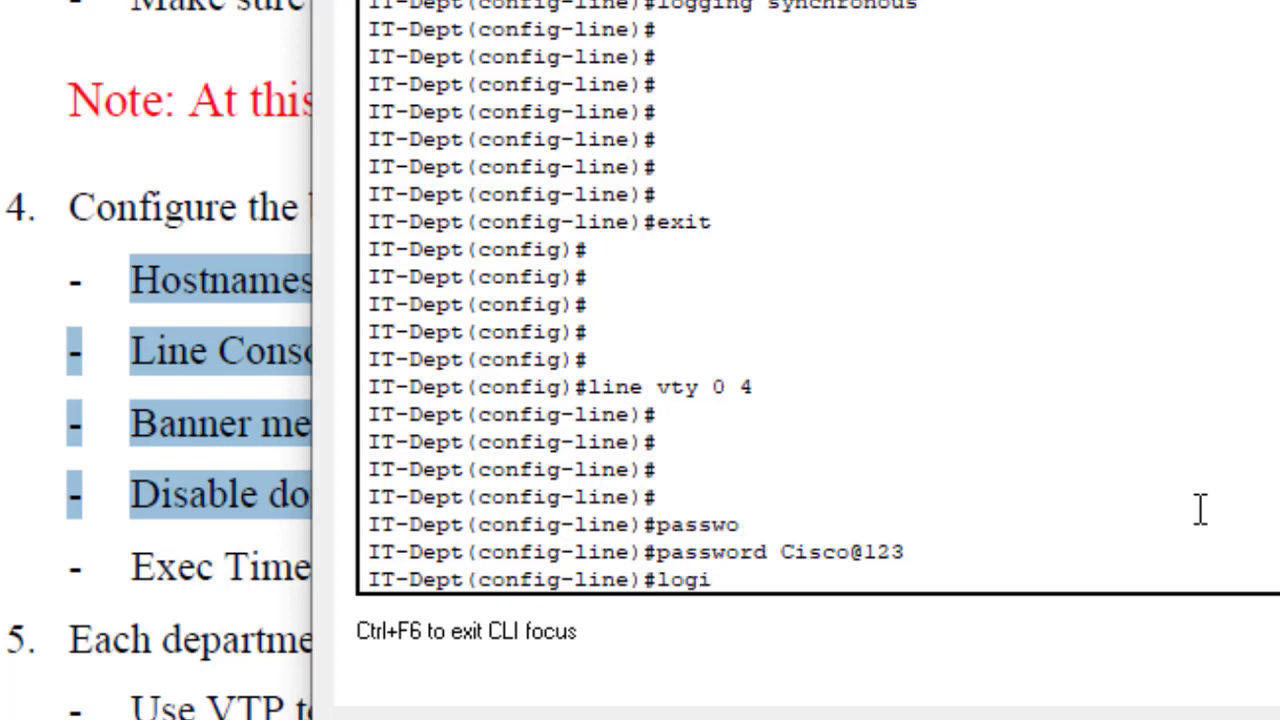
type("n")
key("Return")
key("Return")
key("Return")
key("Return")
key("Return")
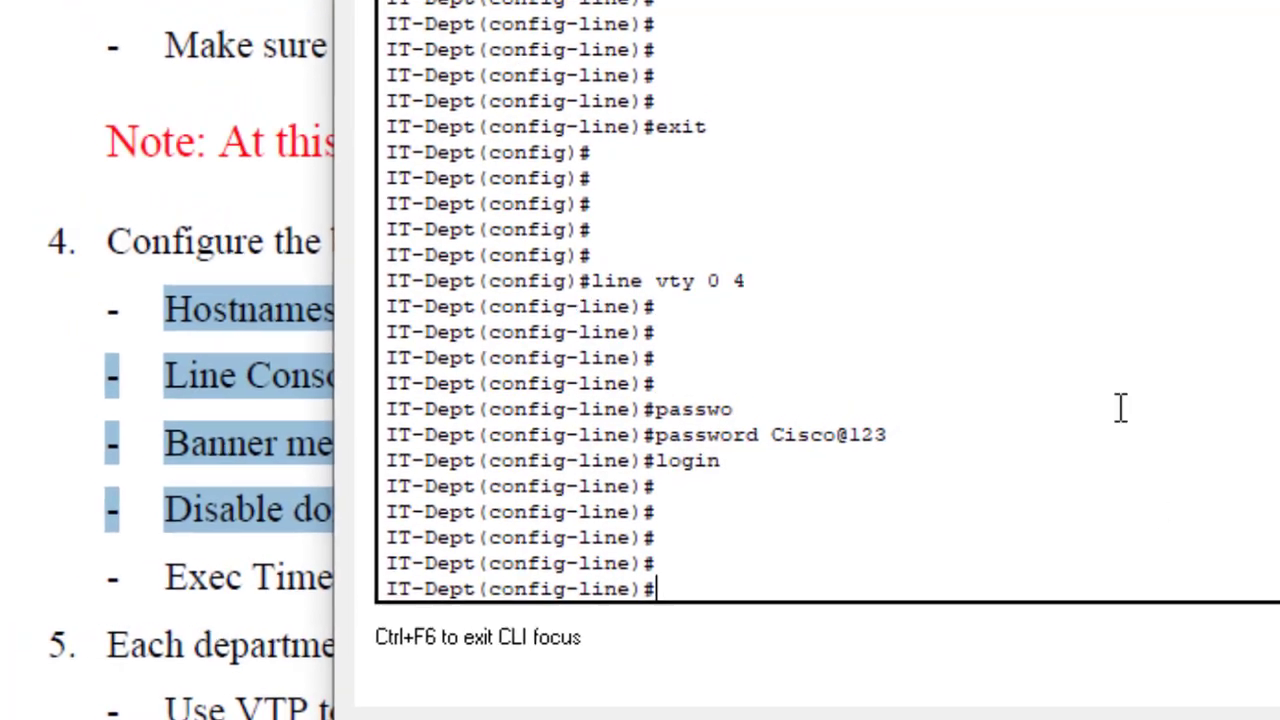
Step: Apply exec-timeout 3 0 to the VTY lines by recalling it from history
left_click_drag(830, 64, 681, 63)
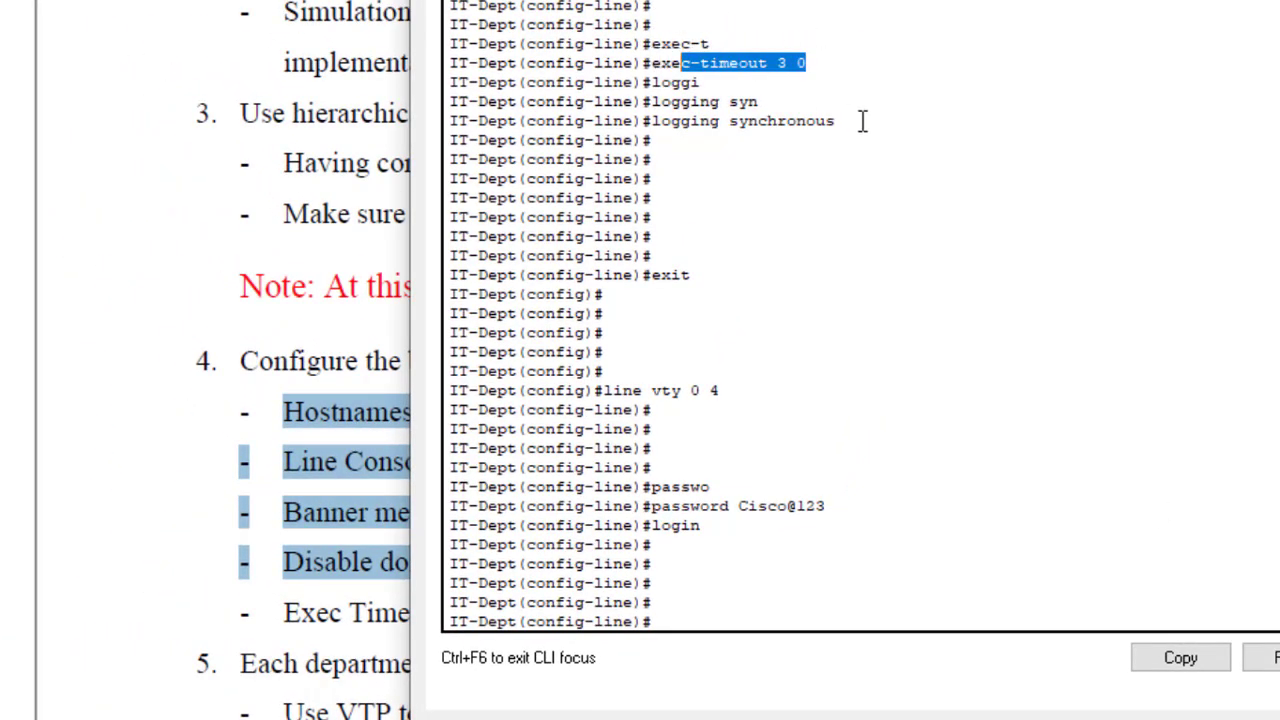
left_click_drag(850, 121, 648, 121)
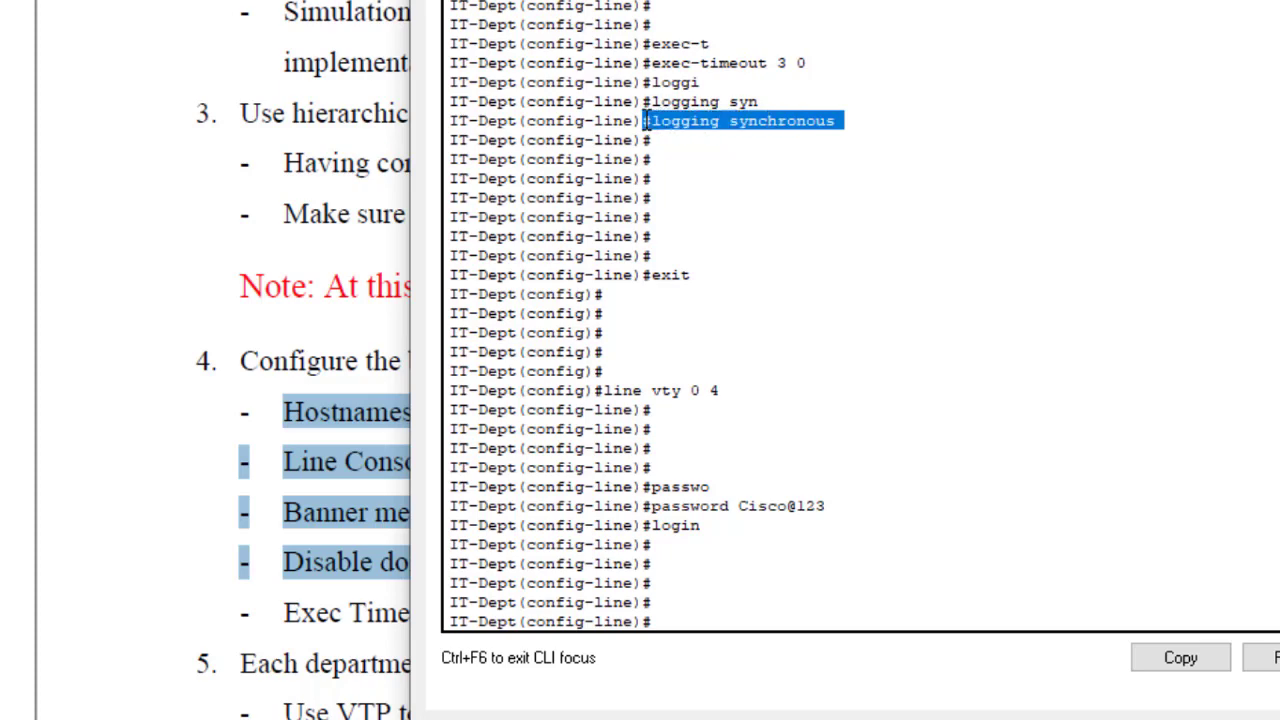
left_click(738, 600)
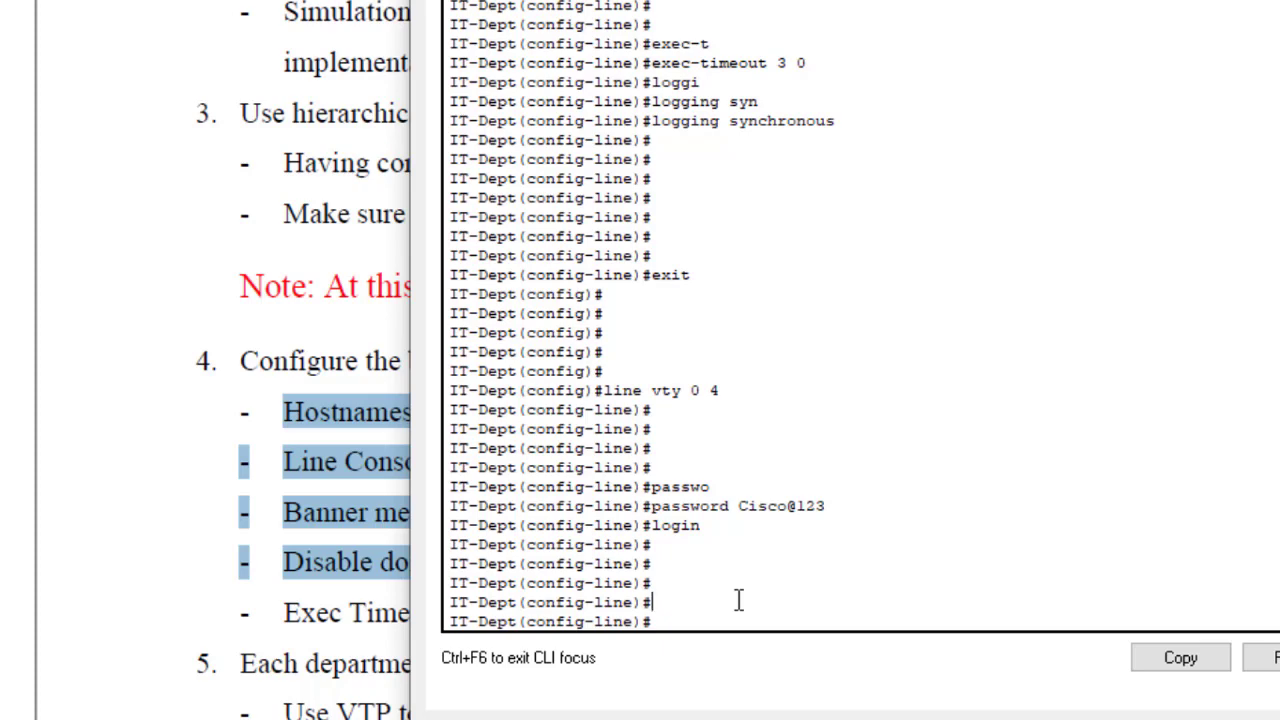
key("Up")
key("Up")
key("Up")
key("Up")
key("Up")
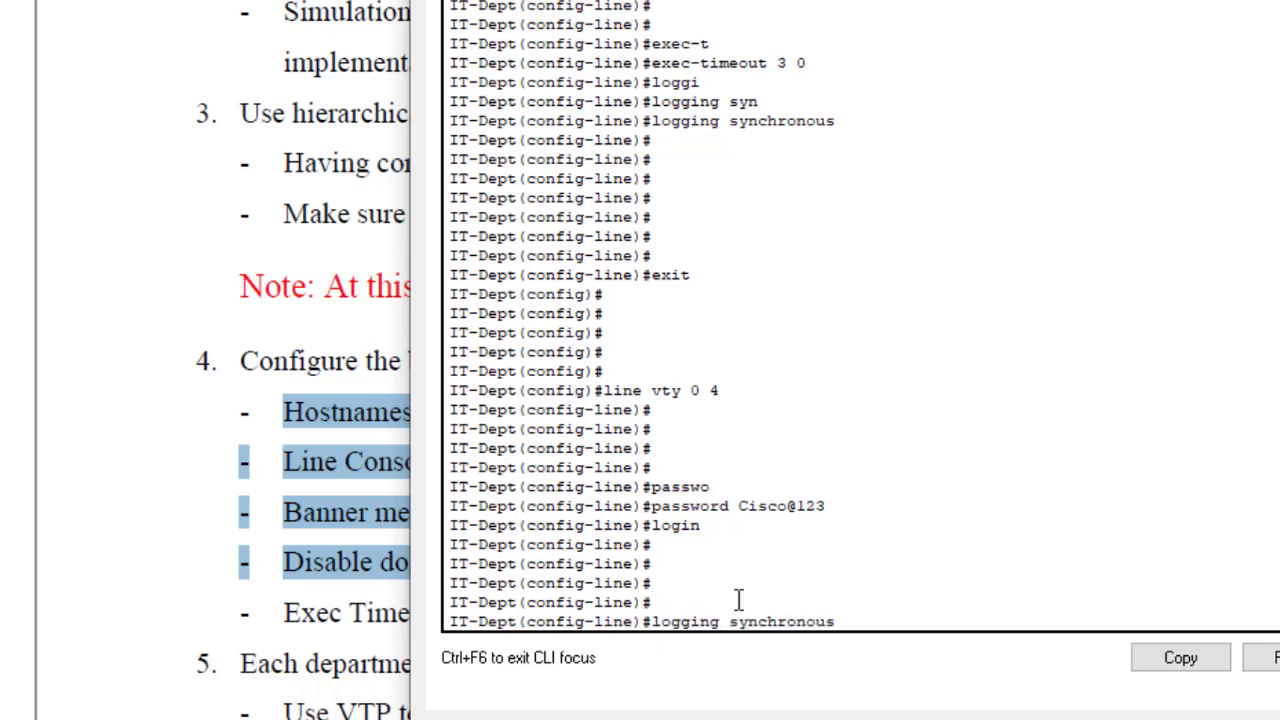
key("Up")
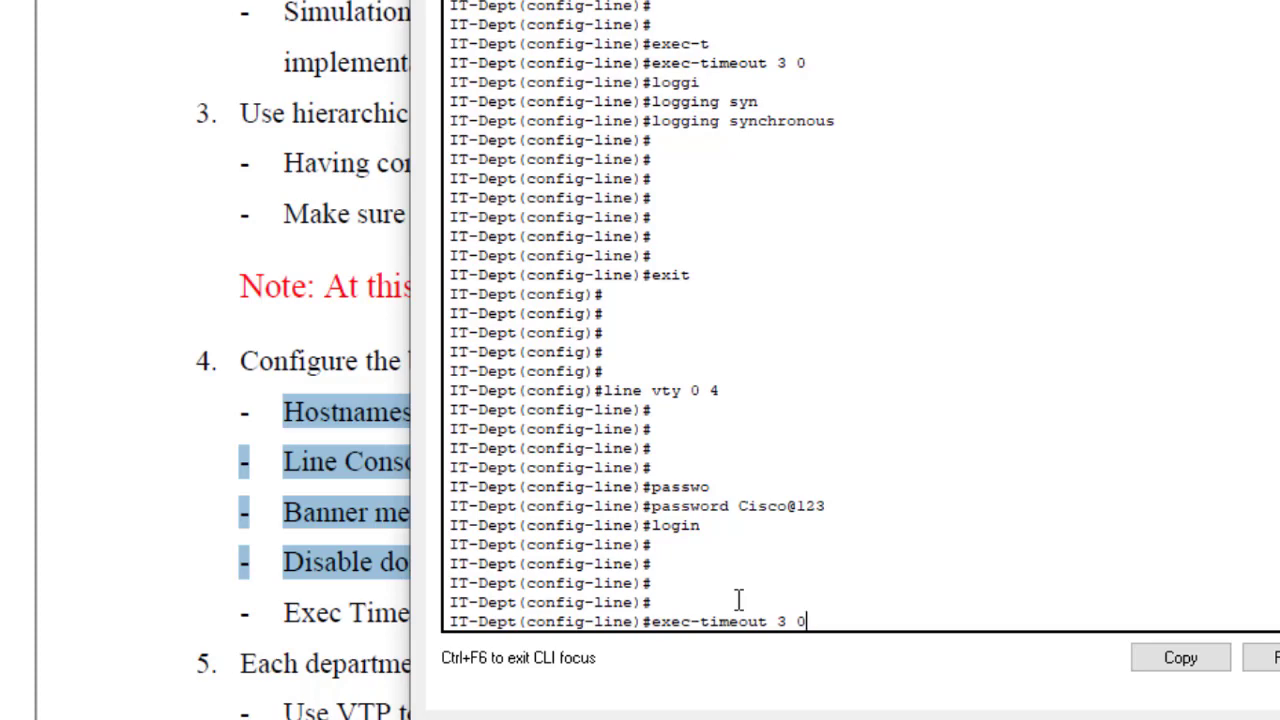
key("Return")
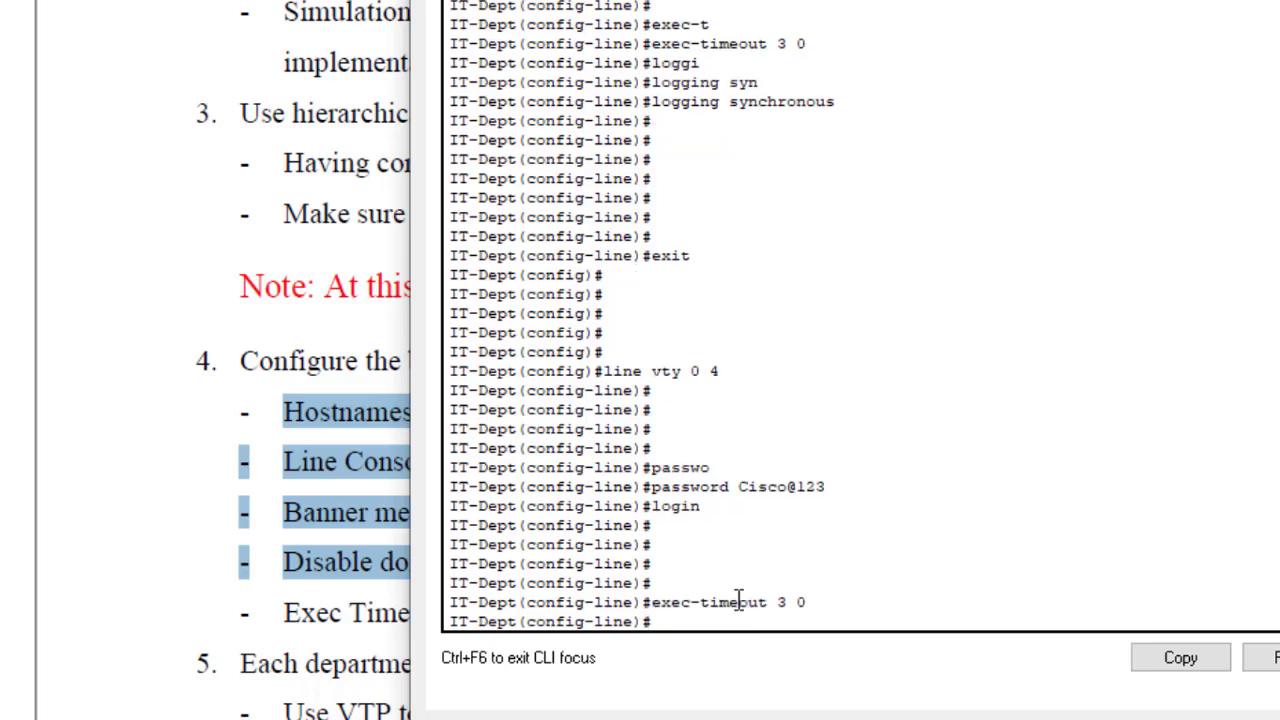
Step: Apply logging synchronous to the VTY lines and exit to global configuration
key("Up")
key("Up")
key("Up")
key("Up")
key("Up")
key("Up")
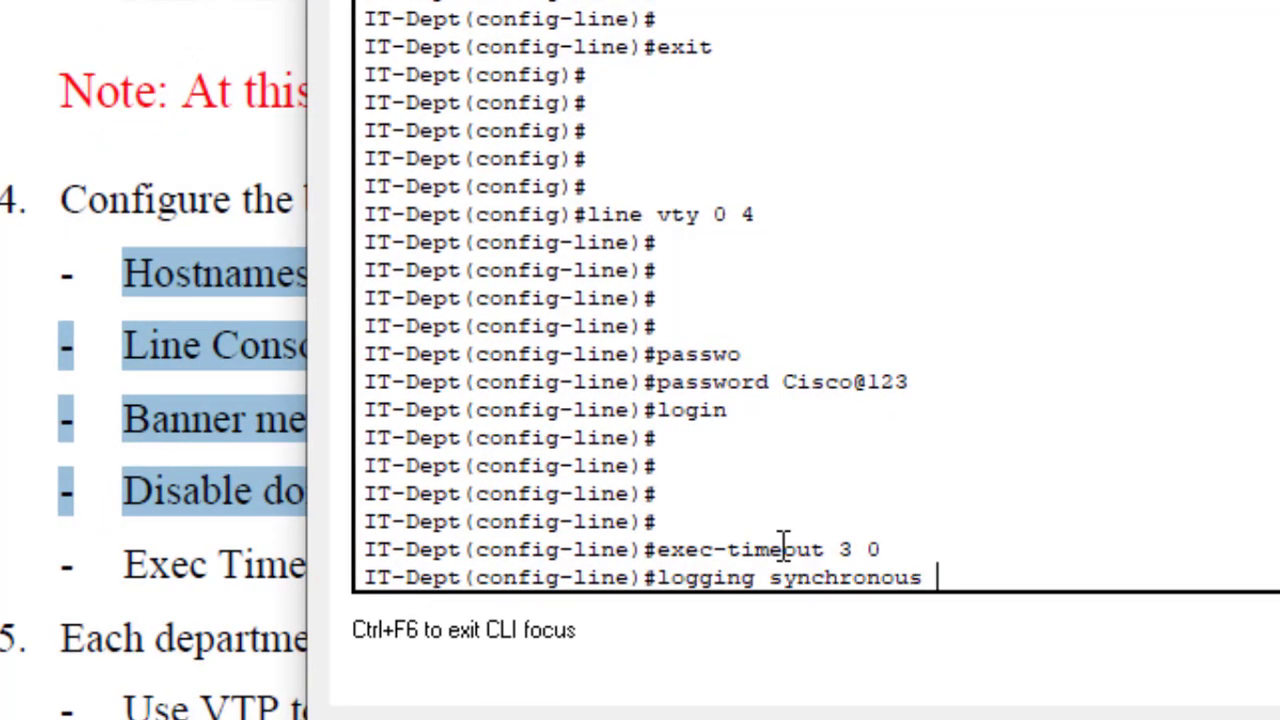
key("Return")
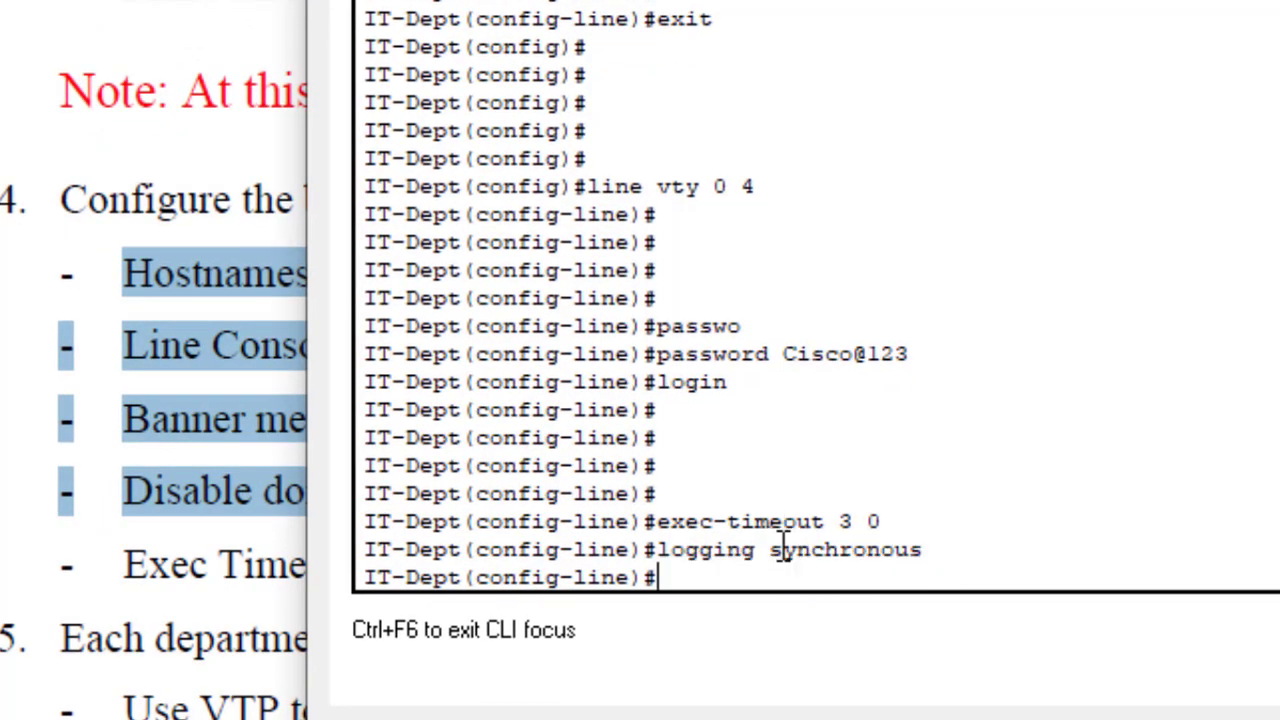
type("exit")
key("Return")
key("Return")
key("Return")
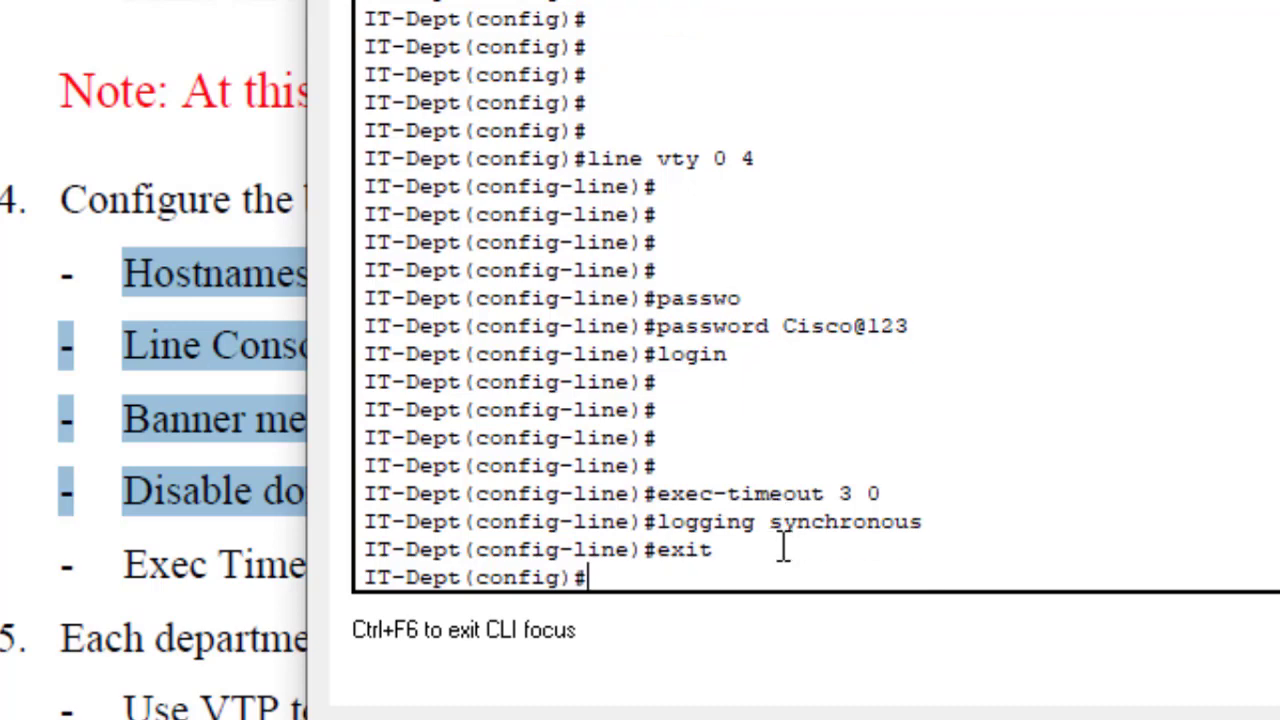
key("Return")
key("Return")
key("Return")
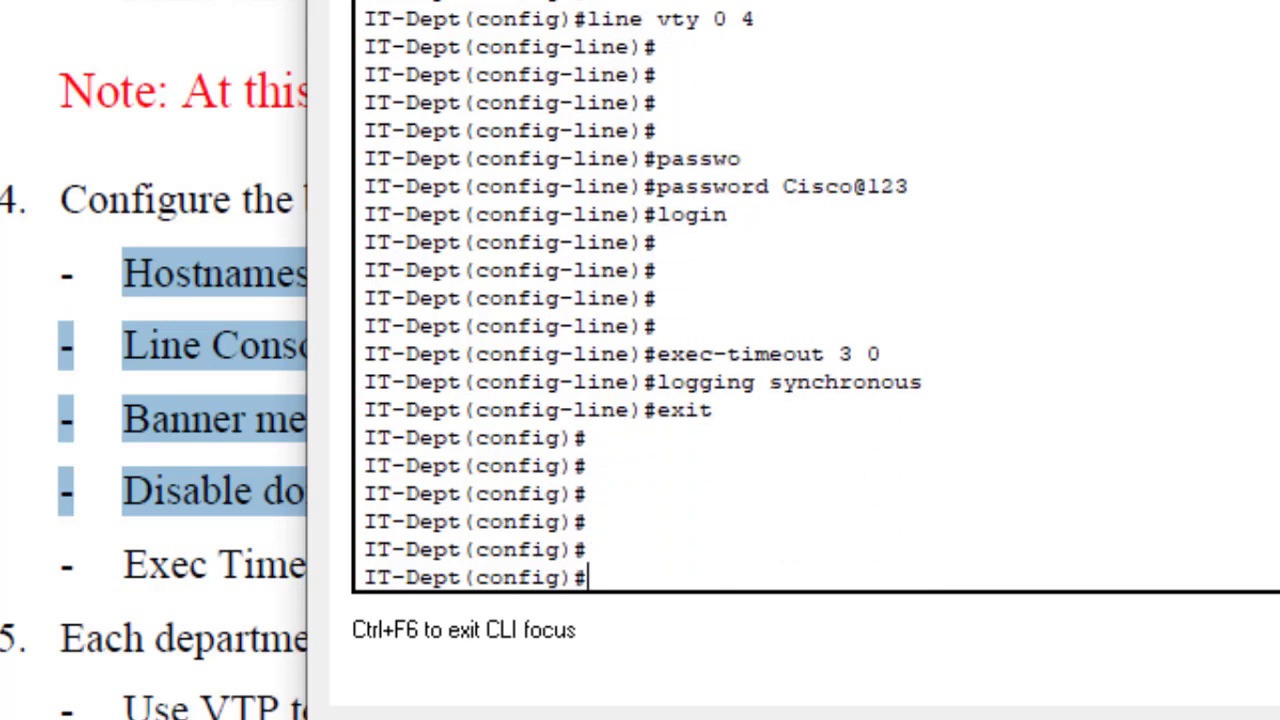
Step: Review the PDF's hostname, password, timeout, banner and domain-lookup requirements, then return to IT-Dept's CLI
left_click(87, 313)
left_click_drag(314, 278, 122, 276)
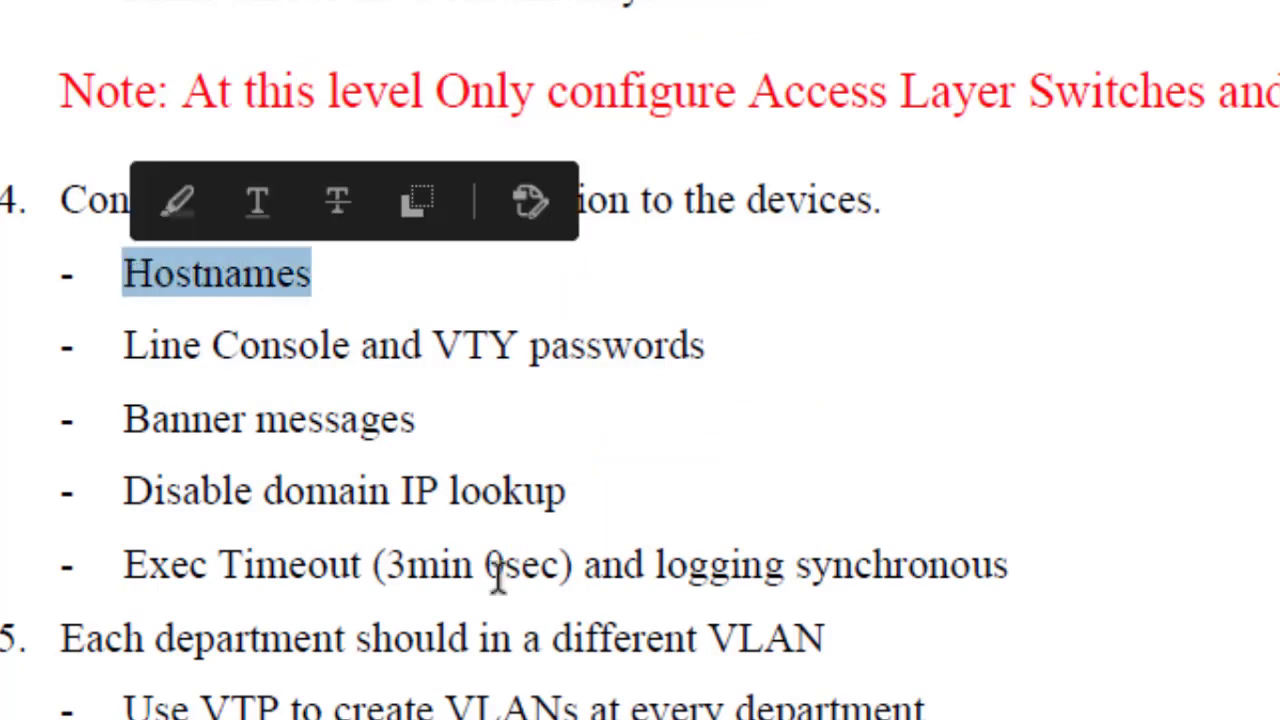
left_click(1002, 565)
left_click_drag(985, 565, 446, 516)
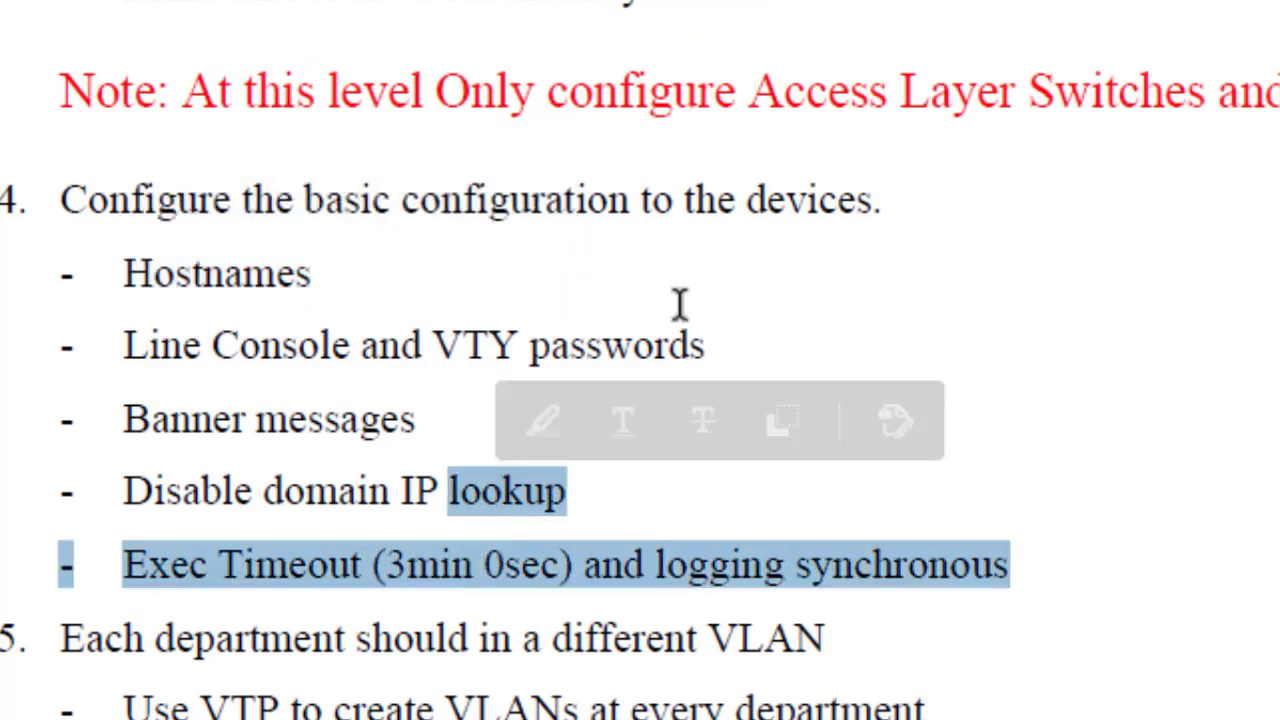
left_click_drag(708, 347, 168, 360)
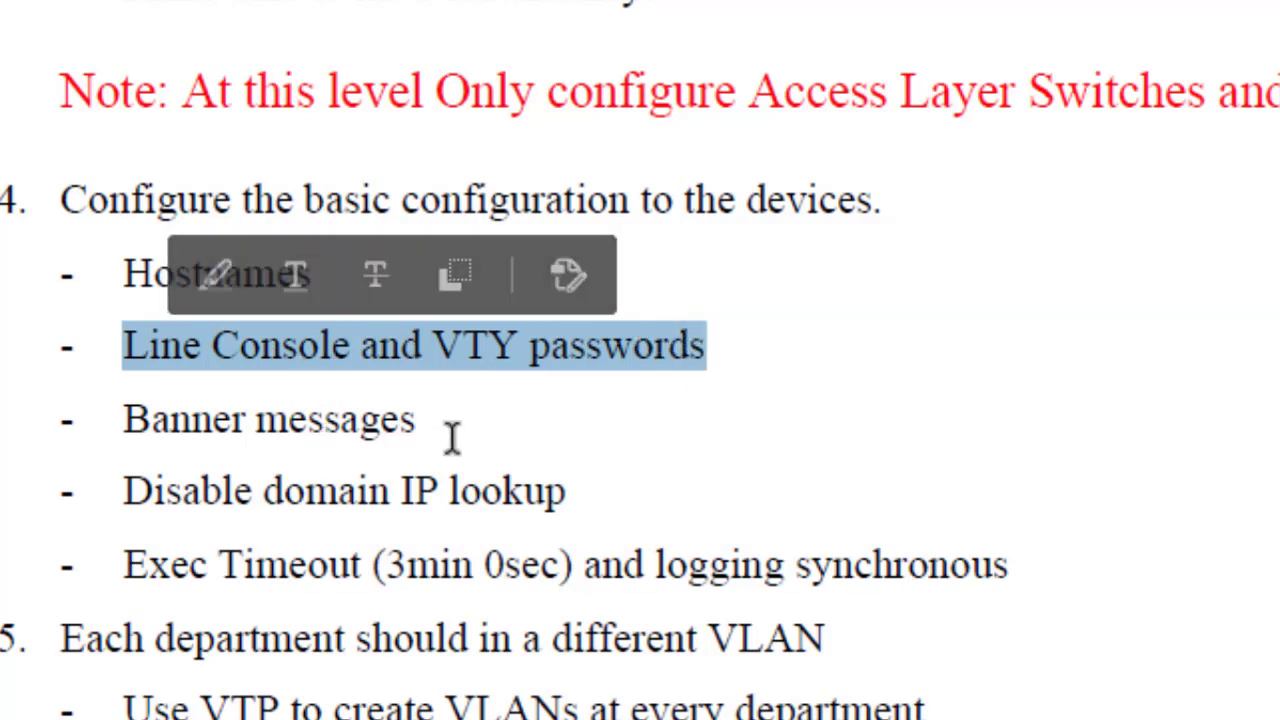
left_click_drag(463, 427, 457, 489)
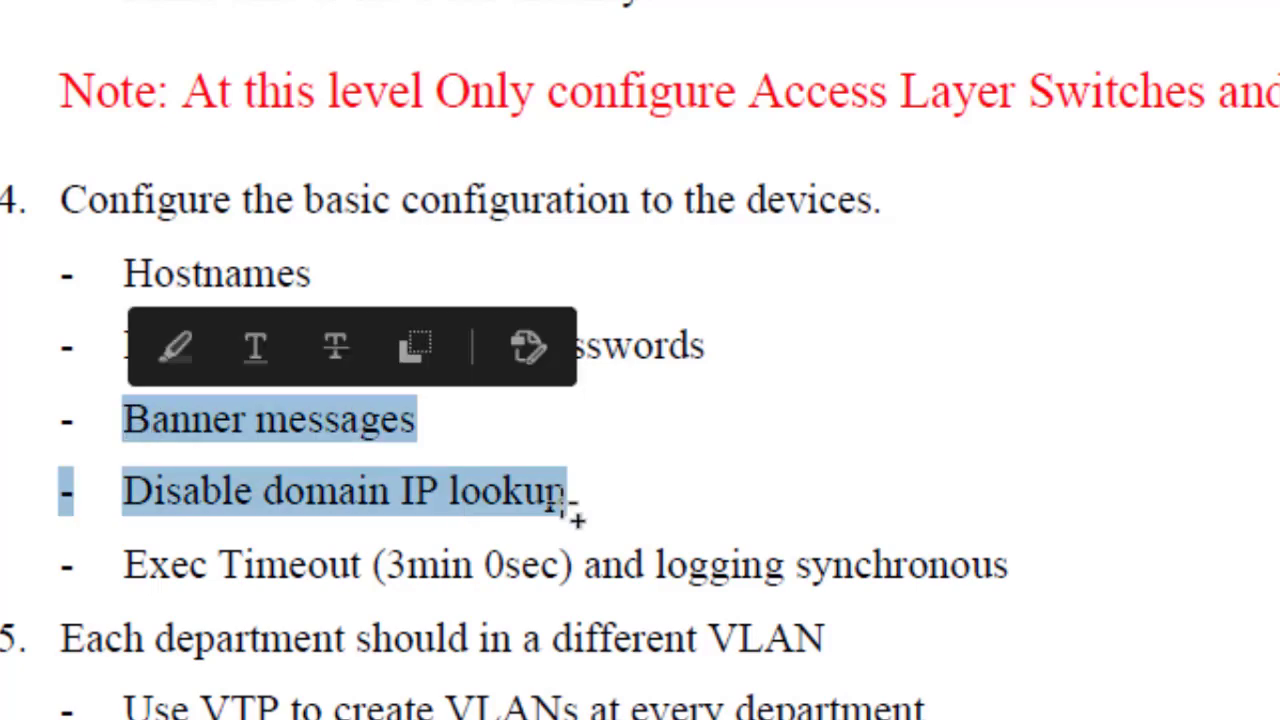
mouse_move(1180, 719)
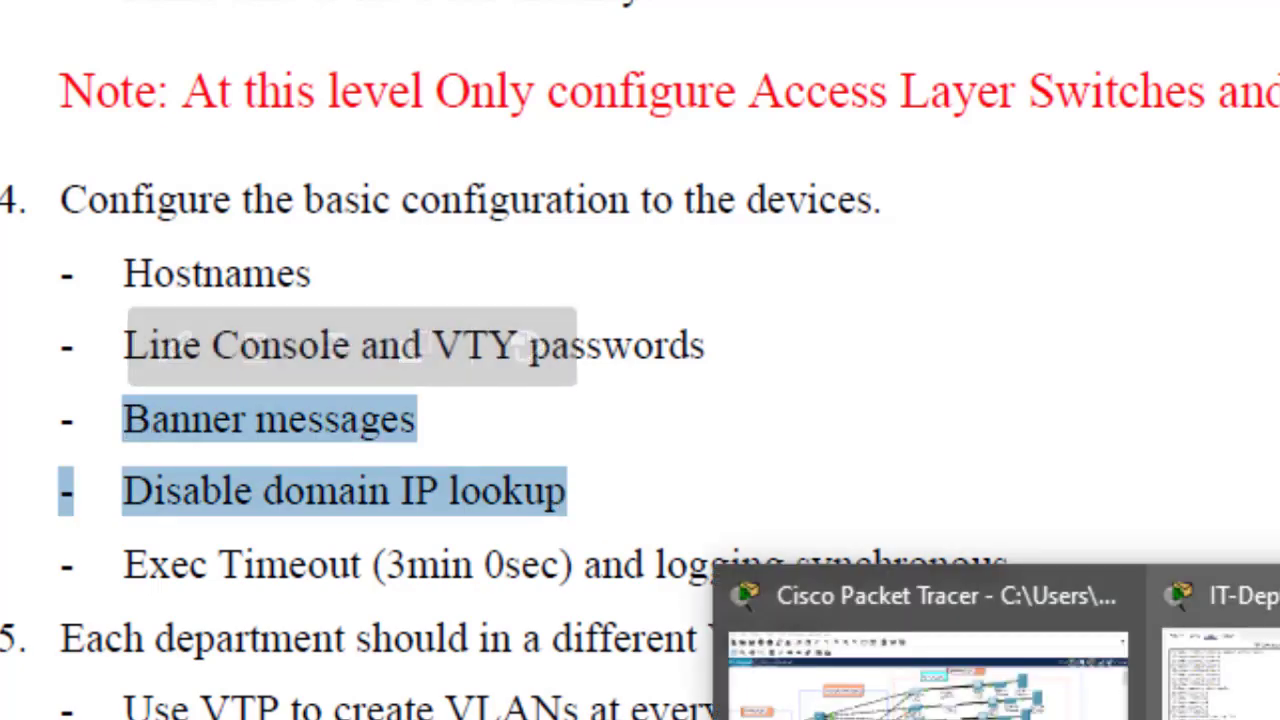
left_click(1235, 695)
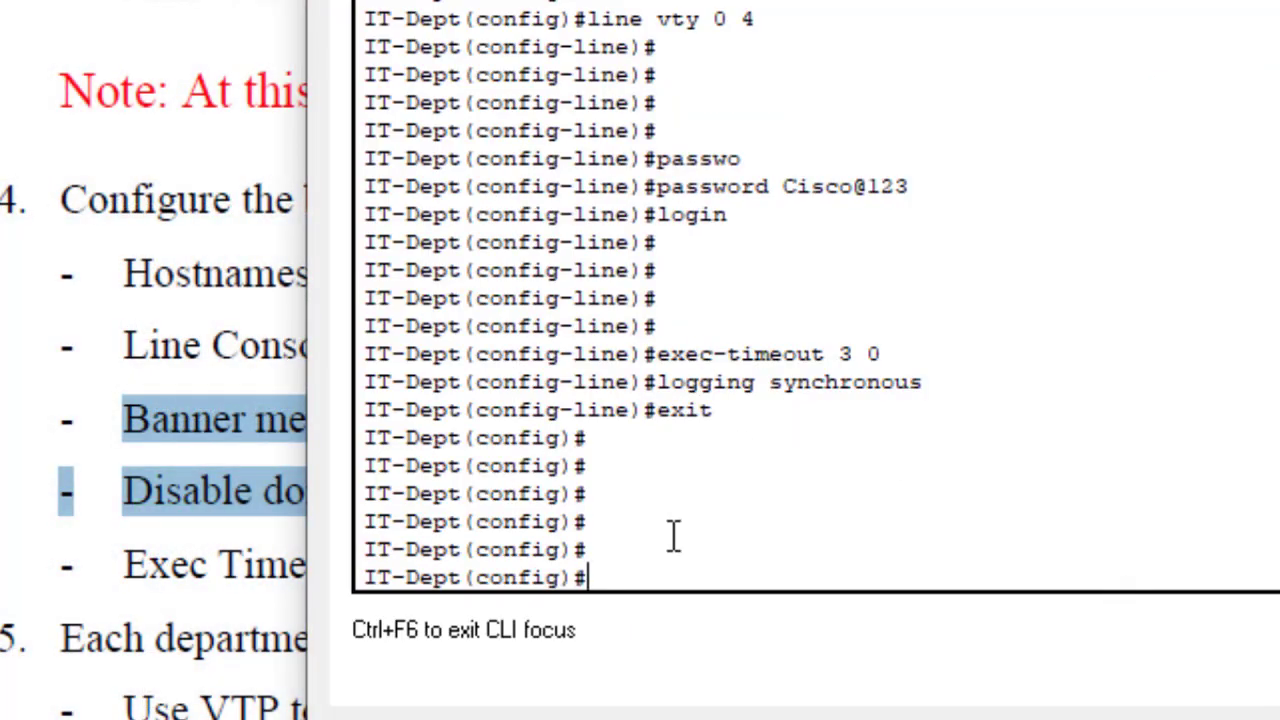
Step: Enter 'banner motd #This switch is for IT Department#' on IT-Dept
key("Return")
key("Return")
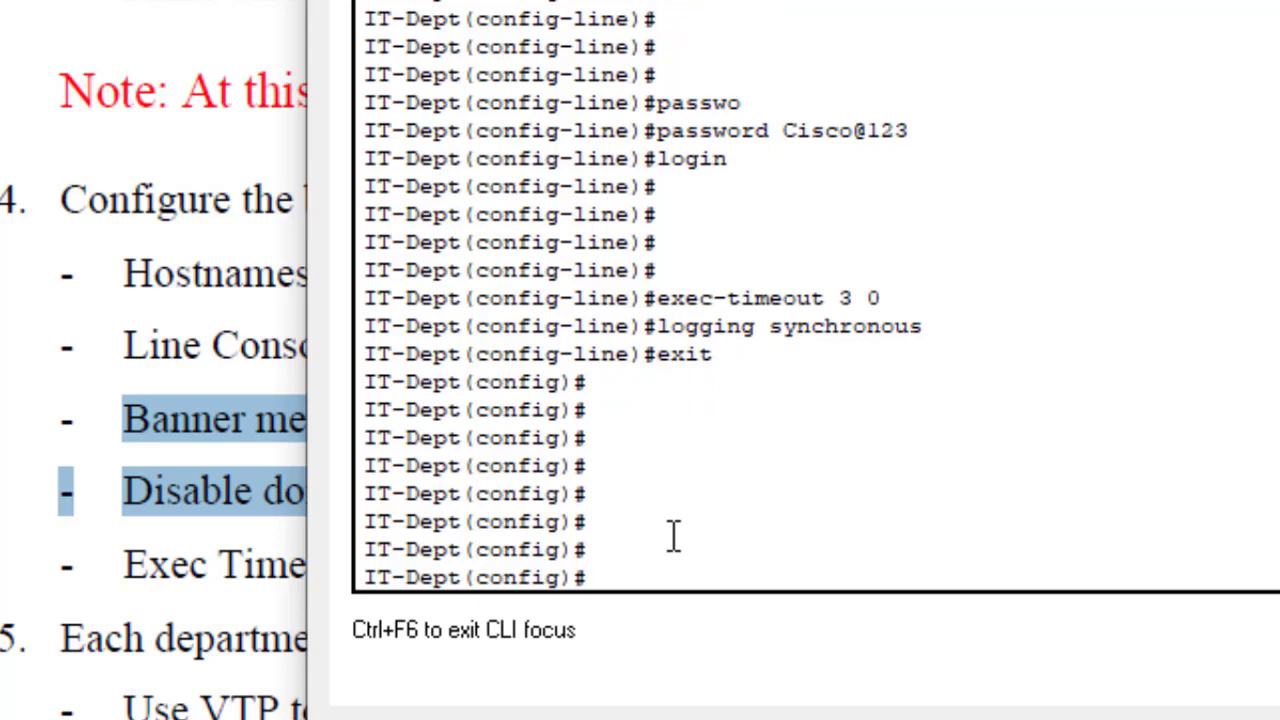
type("banne")
key("Tab")
type("m")
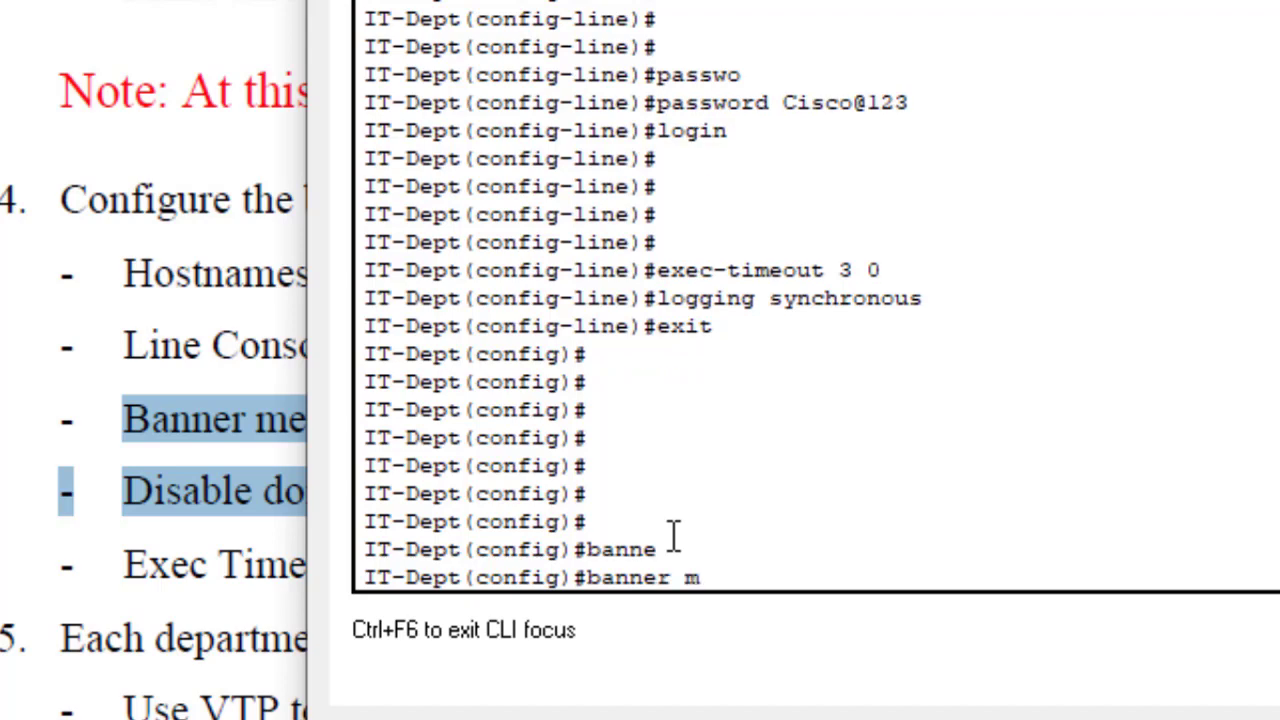
type("ot")
key("Tab")
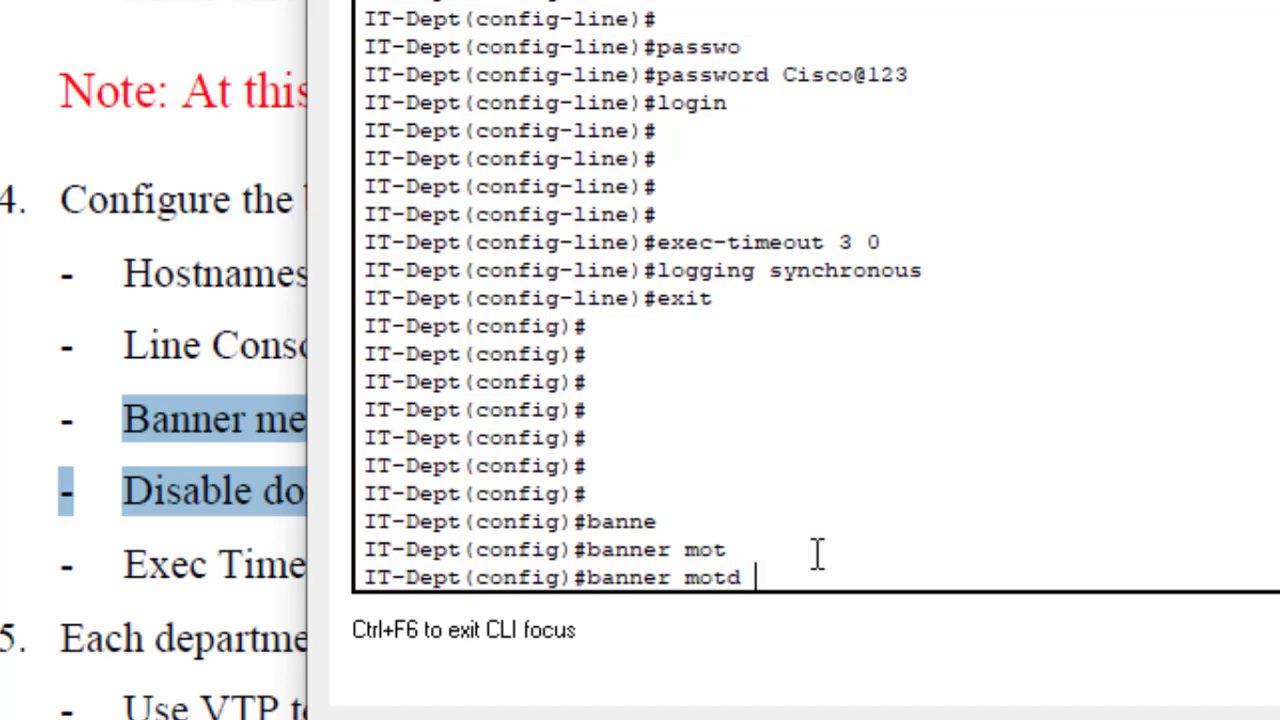
type("##")
key("Left")
type("This sw")
type("itch i")
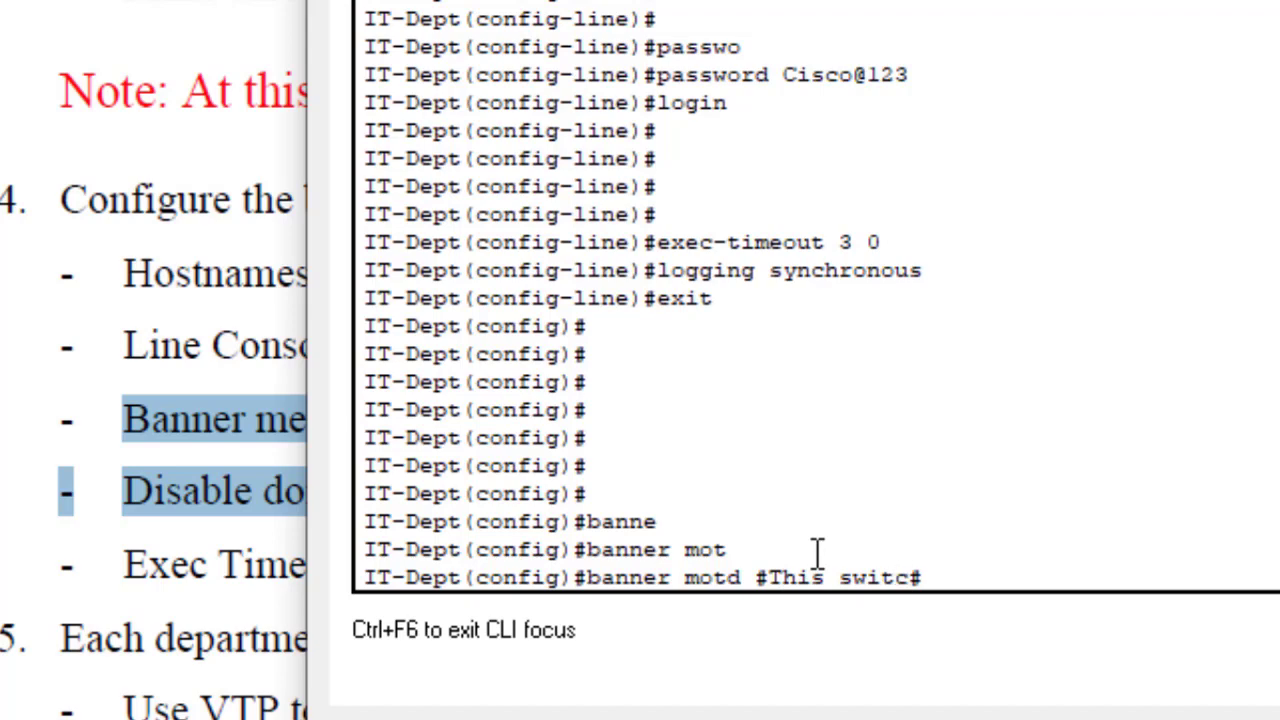
type("s for ")
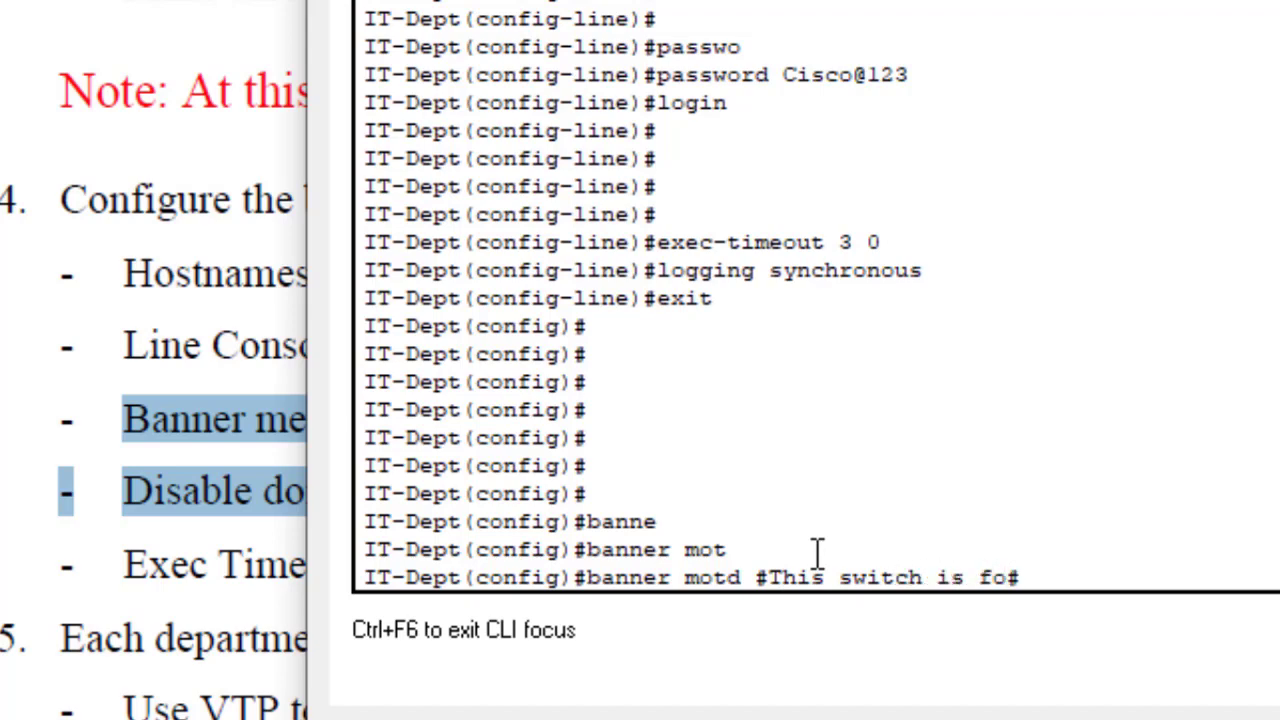
type("IT De")
type("partmen")
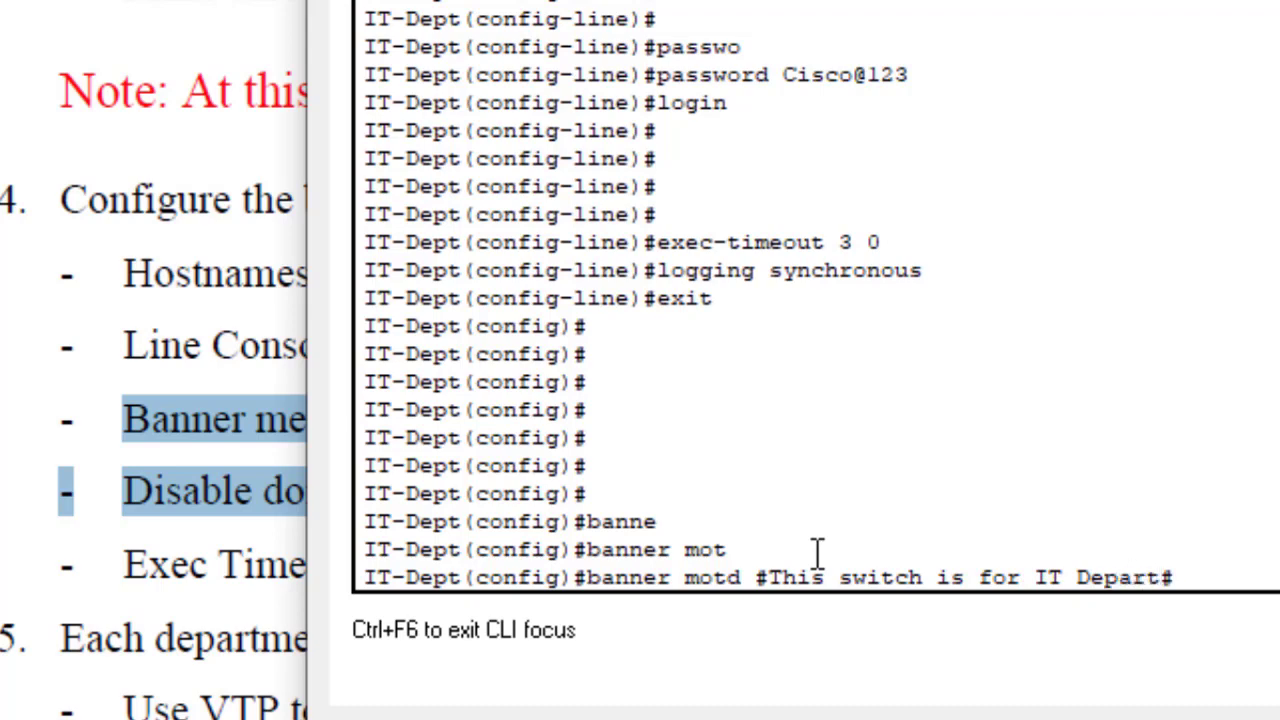
type("t")
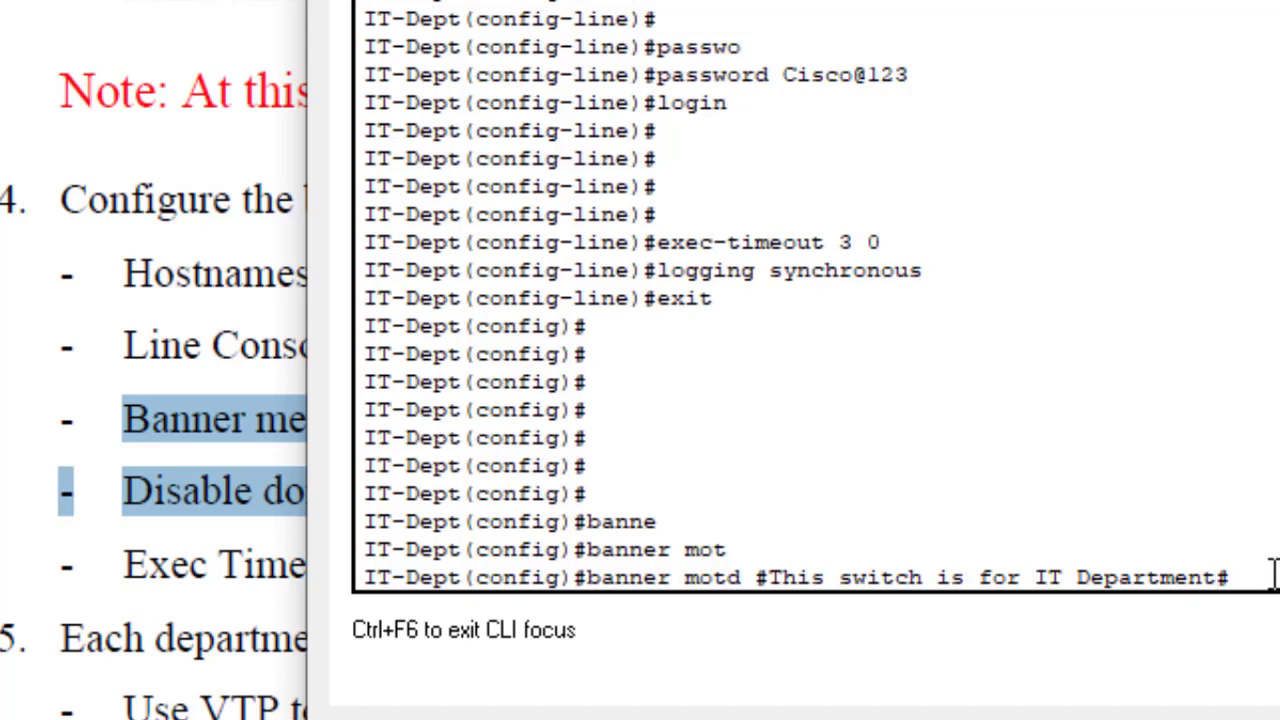
key("Return")
key("Return")
key("Return")
key("Return")
key("Return")
key("Return")
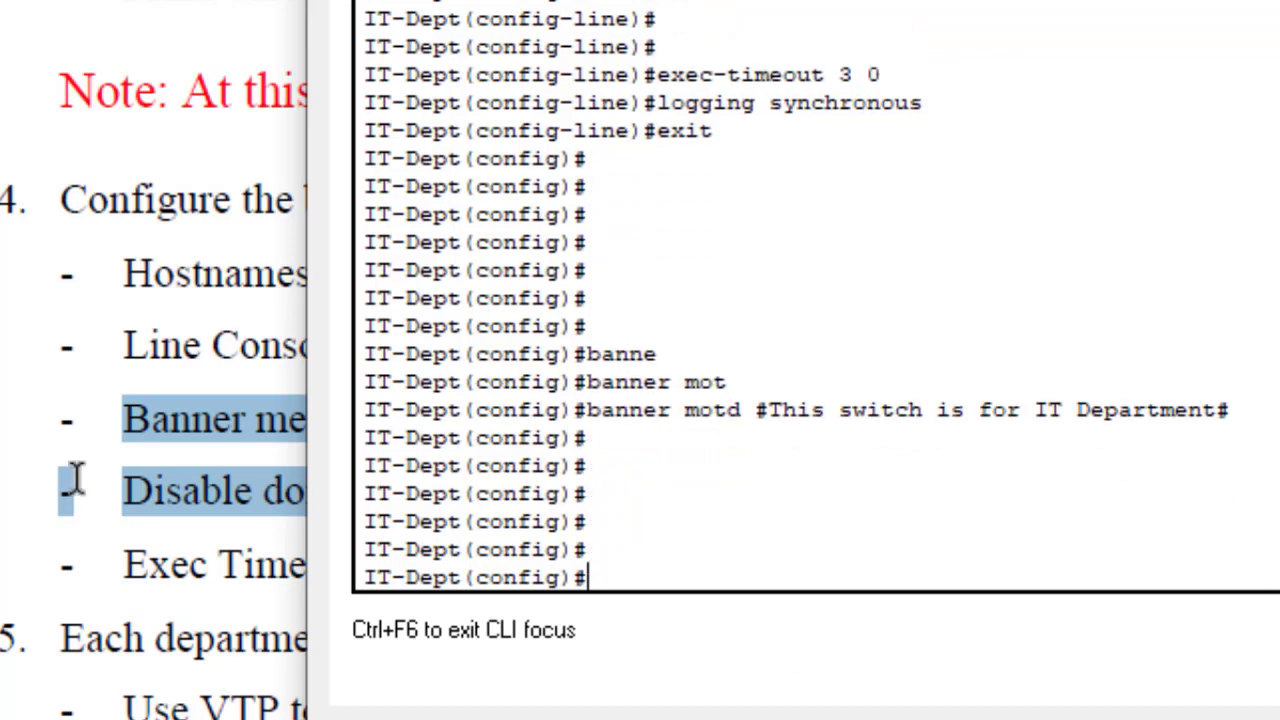
left_click(8, 455)
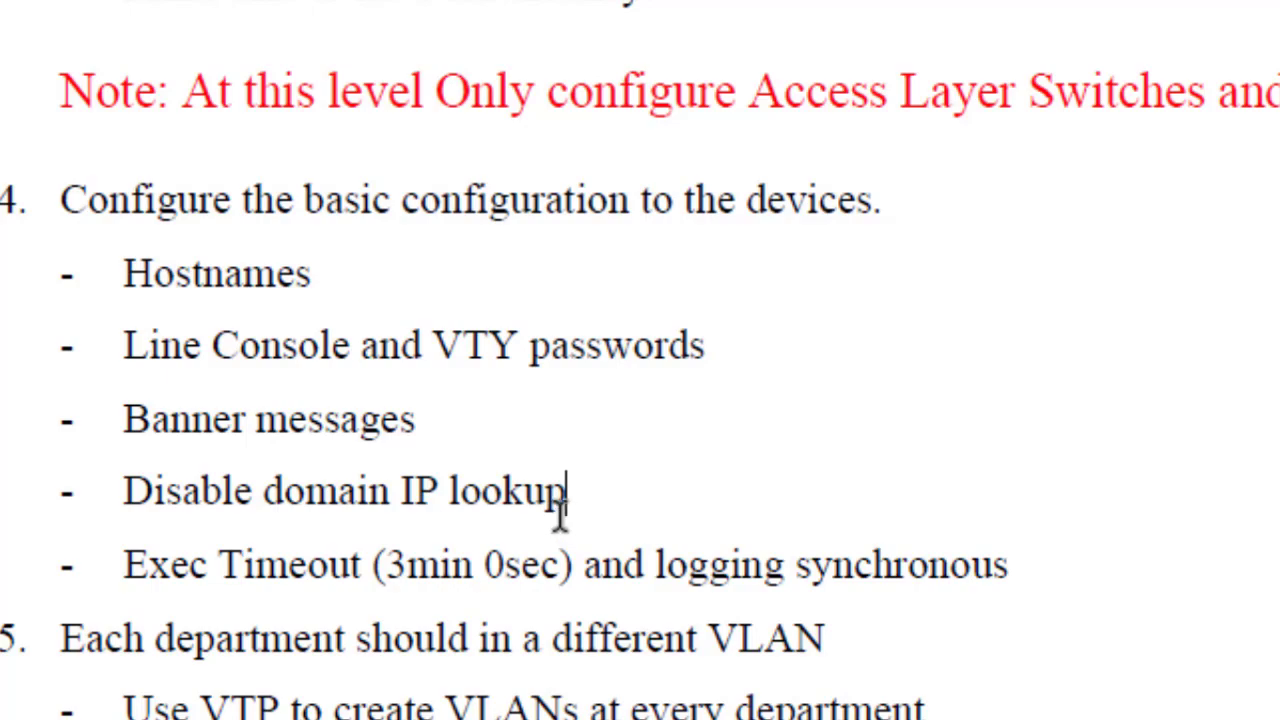
mouse_move(1150, 718)
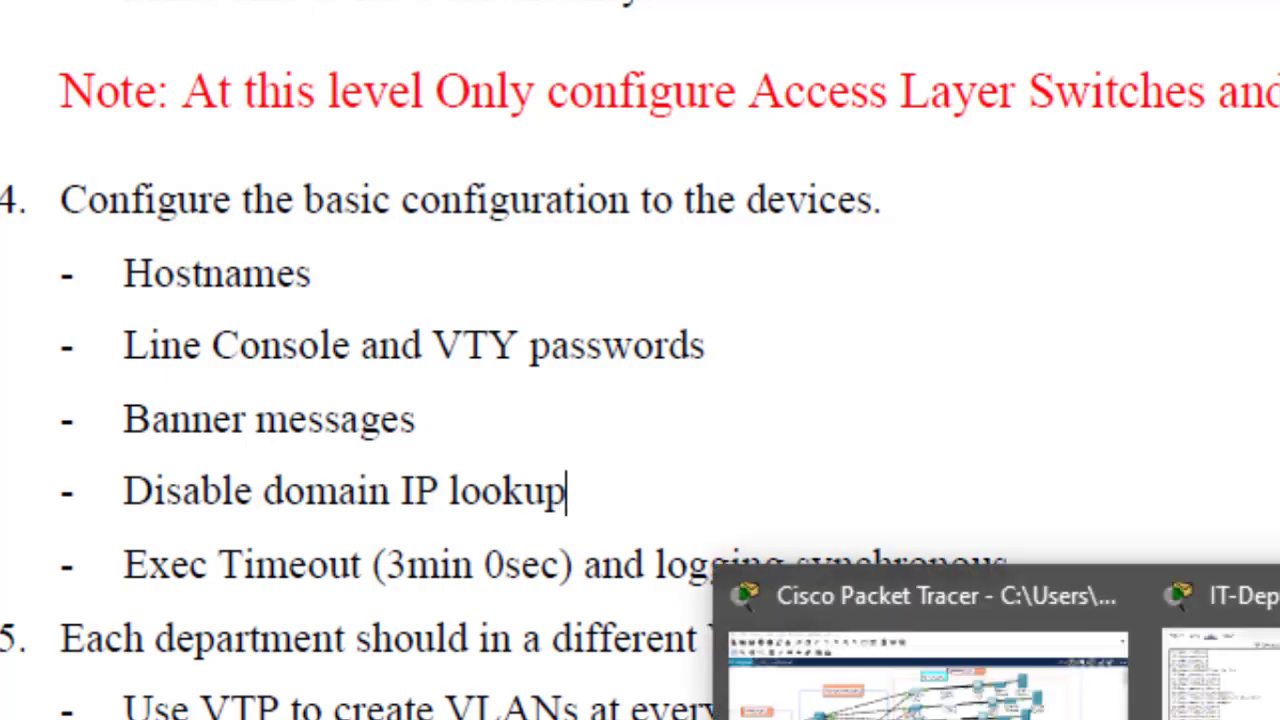
left_click(1245, 680)
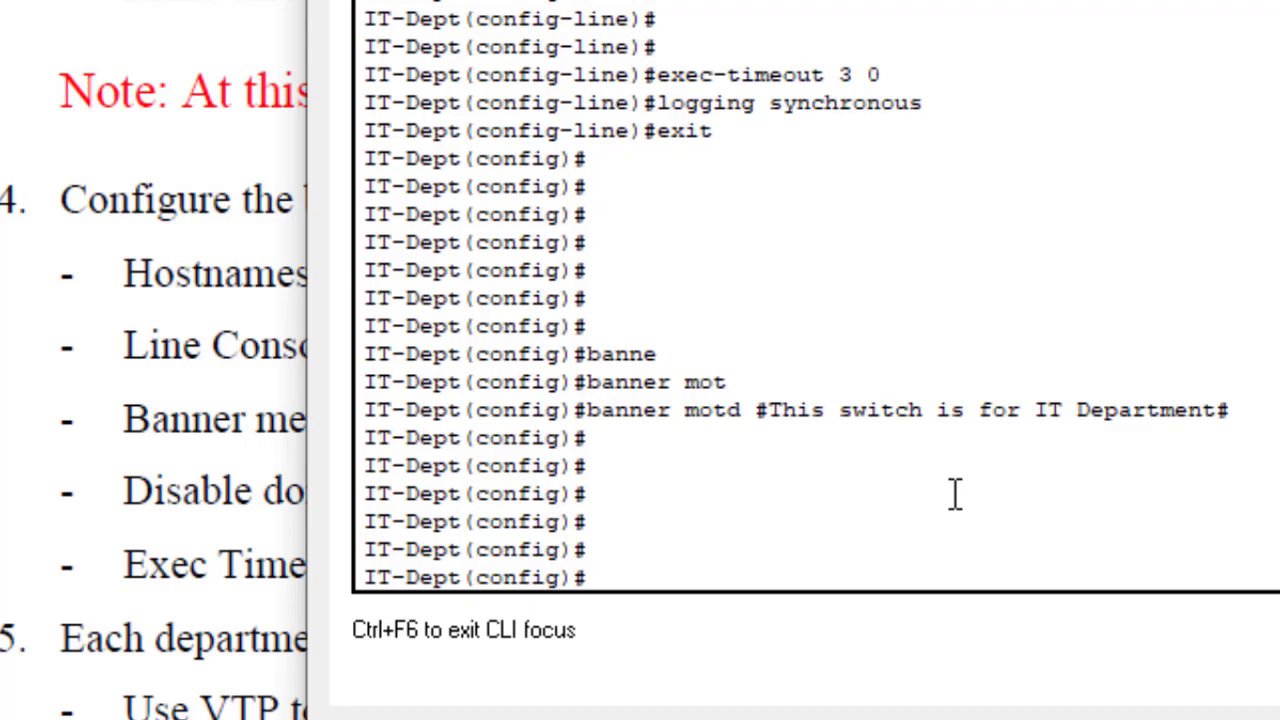
Step: Run the mistyped 'do wrrr' command and let its domain-server lookup time out
type("do wrrr")
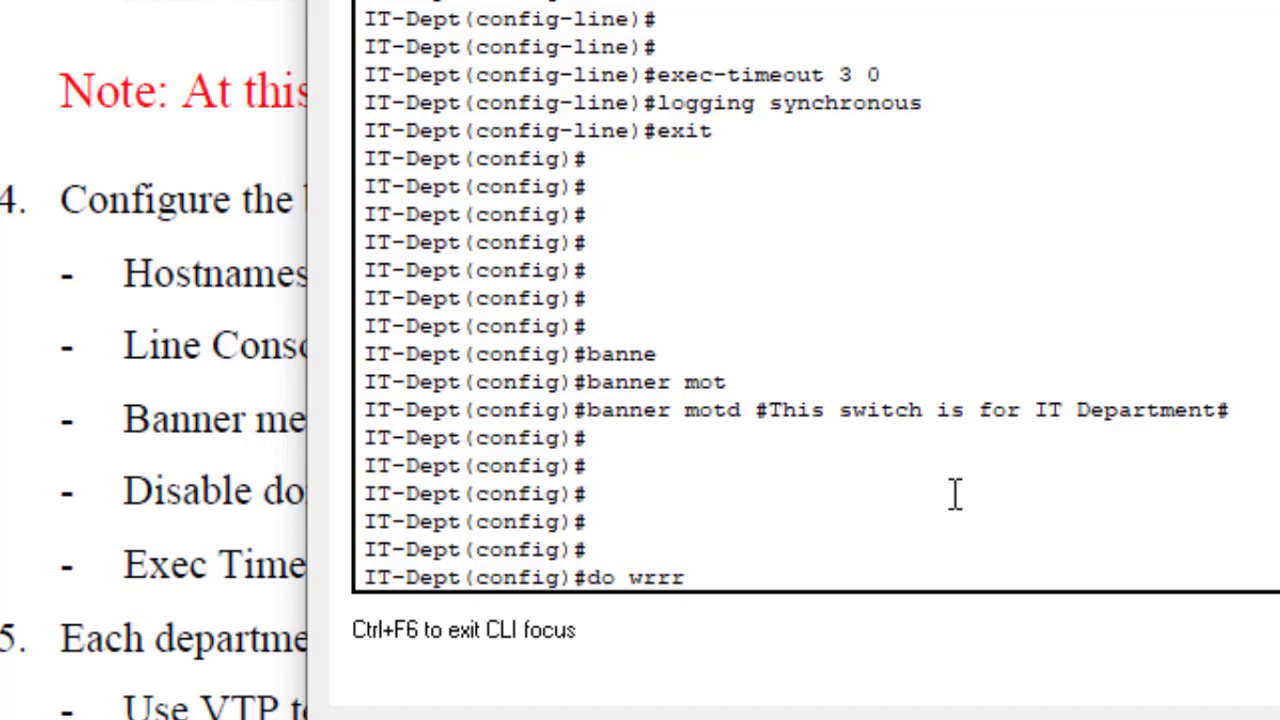
key("Return")
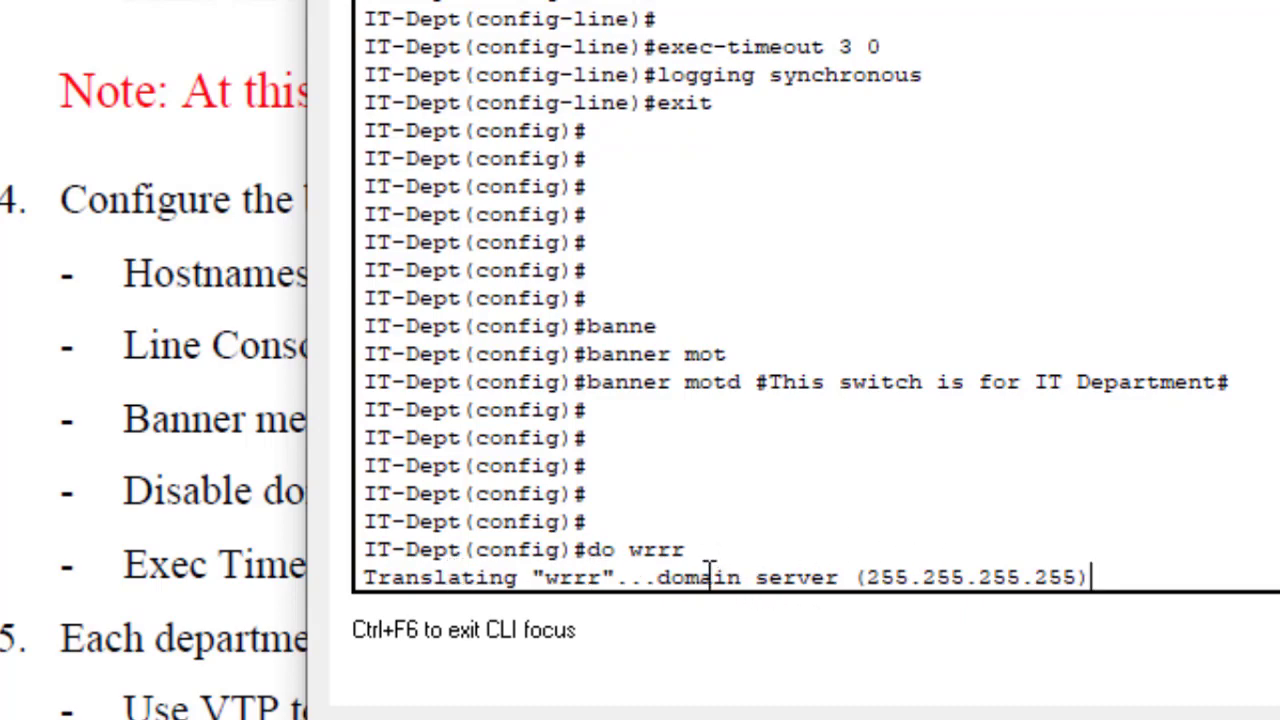
left_click_drag(702, 577, 1147, 567)
left_click(1143, 567)
mouse_move(1131, 566)
left_mouse_down()
mouse_move(880, 549)
mouse_move(368, 612)
mouse_move(331, 563)
mouse_move(1131, 543)
mouse_move(1127, 555)
left_mouse_up()
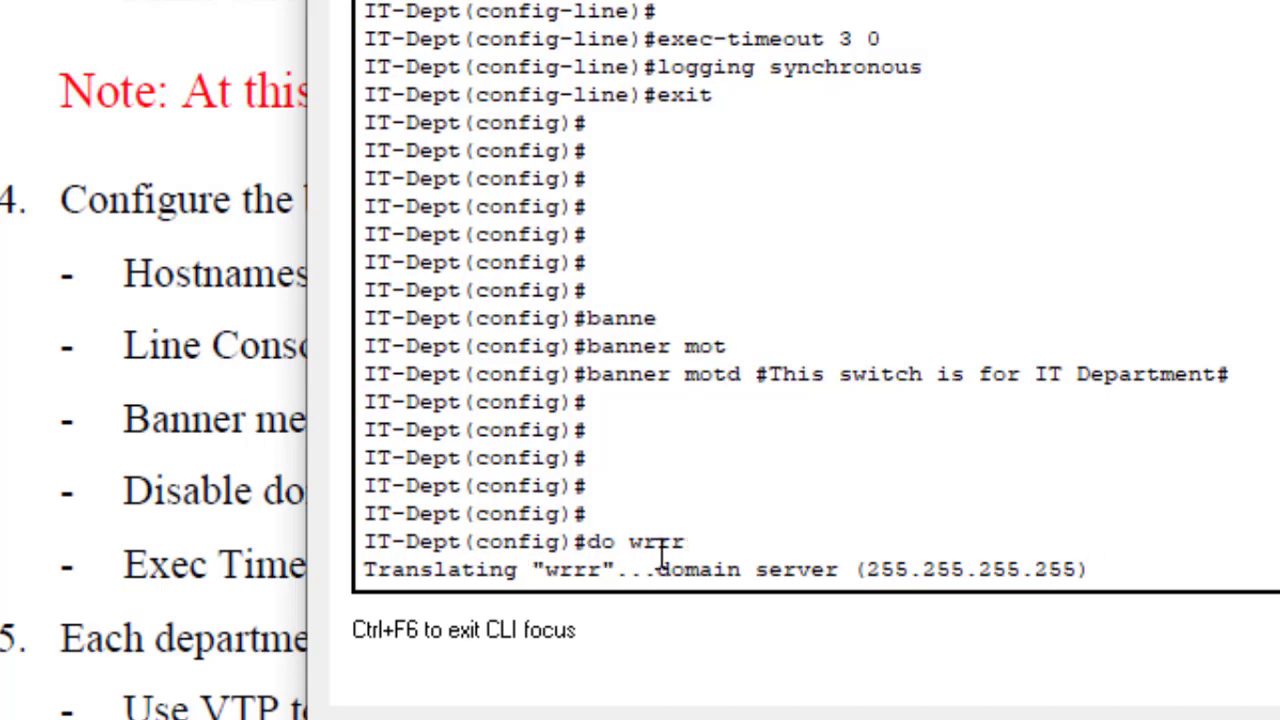
Step: Rerun 'do wrrr' from the command history and abort the name lookup
left_click_drag(697, 537, 633, 530)
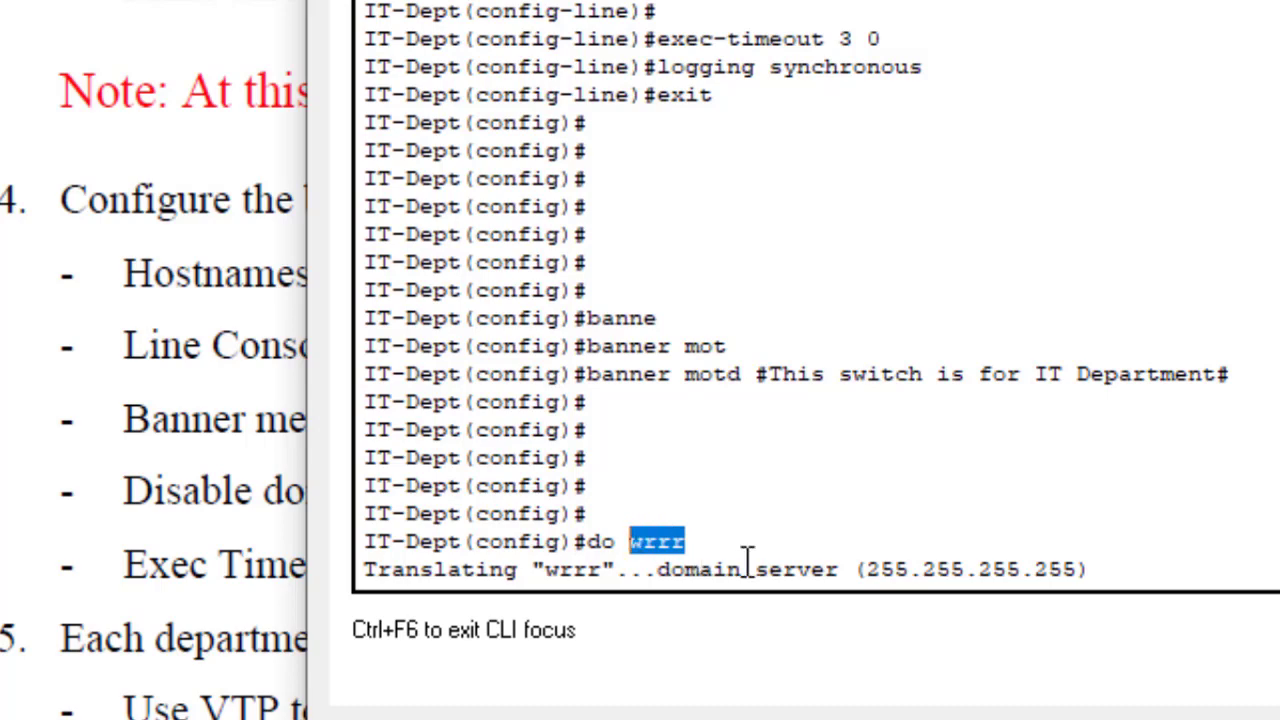
left_click(1147, 558)
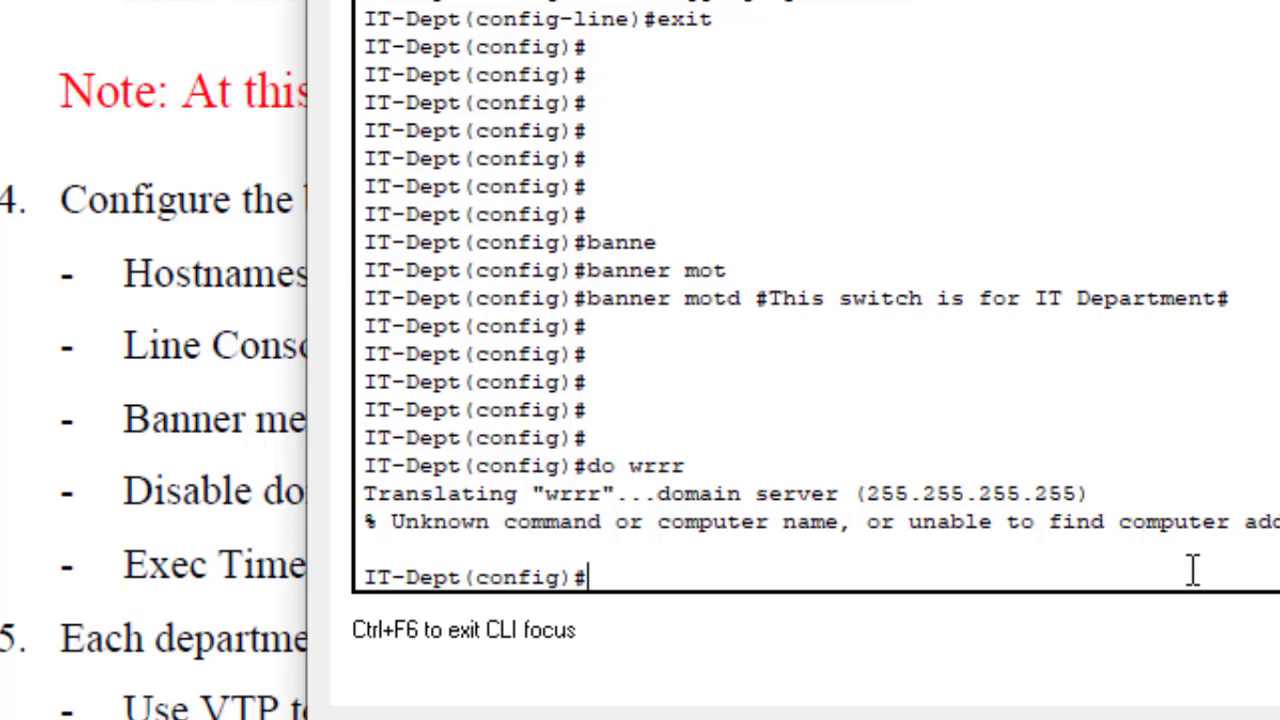
key("Up")
key("Return")
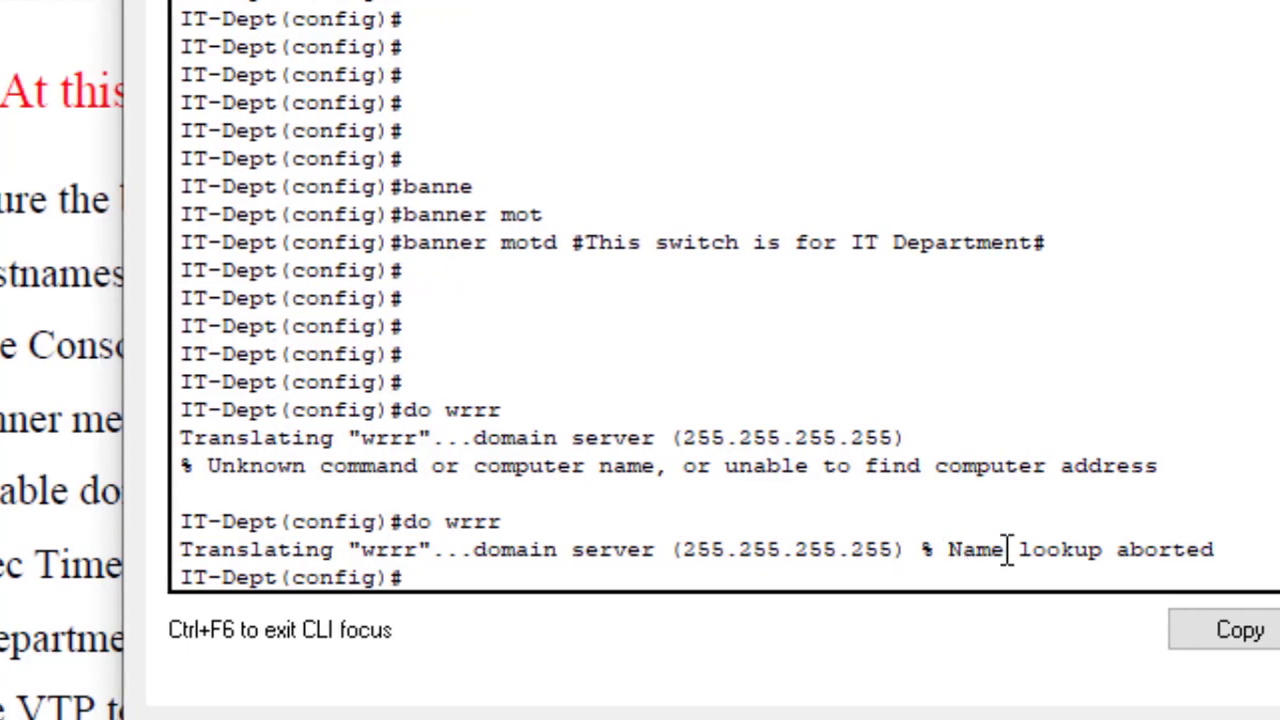
Step: Disable DNS lookup on IT-Dept with 'no ip domain lookup'
left_click_drag(948, 549, 1217, 549)
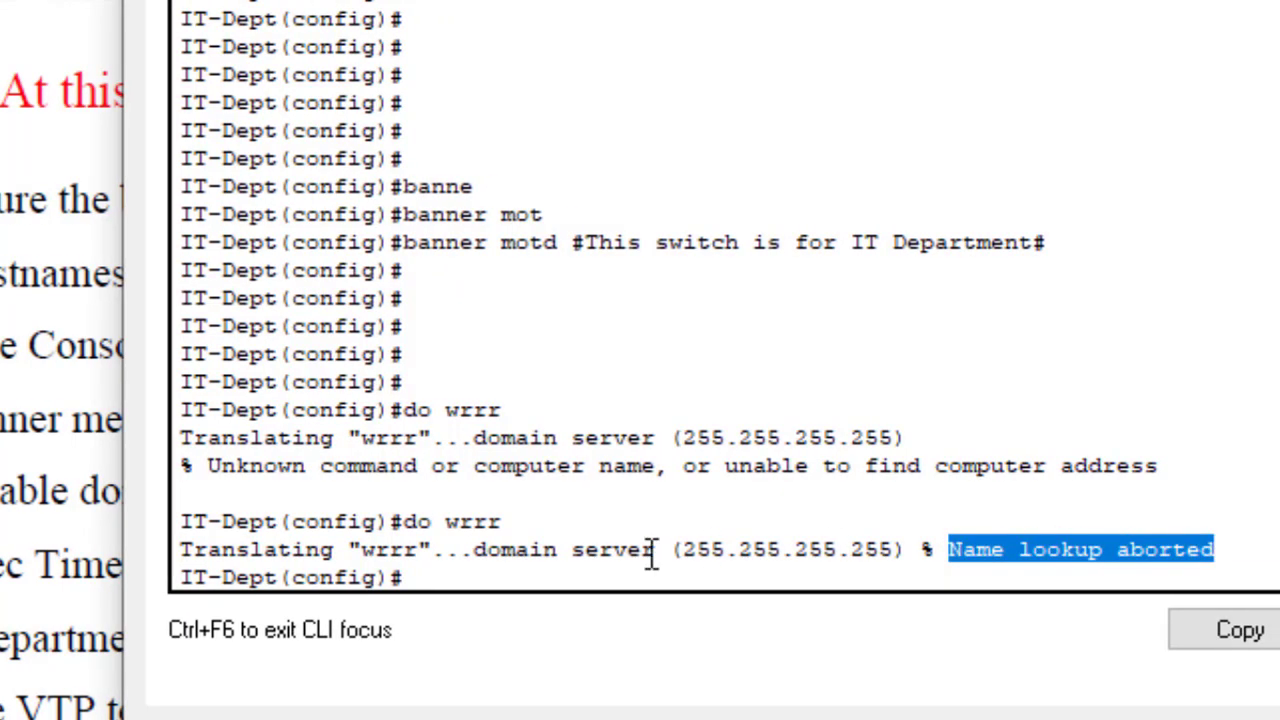
left_click(532, 571)
key("Return")
key("Return")
key("Return")
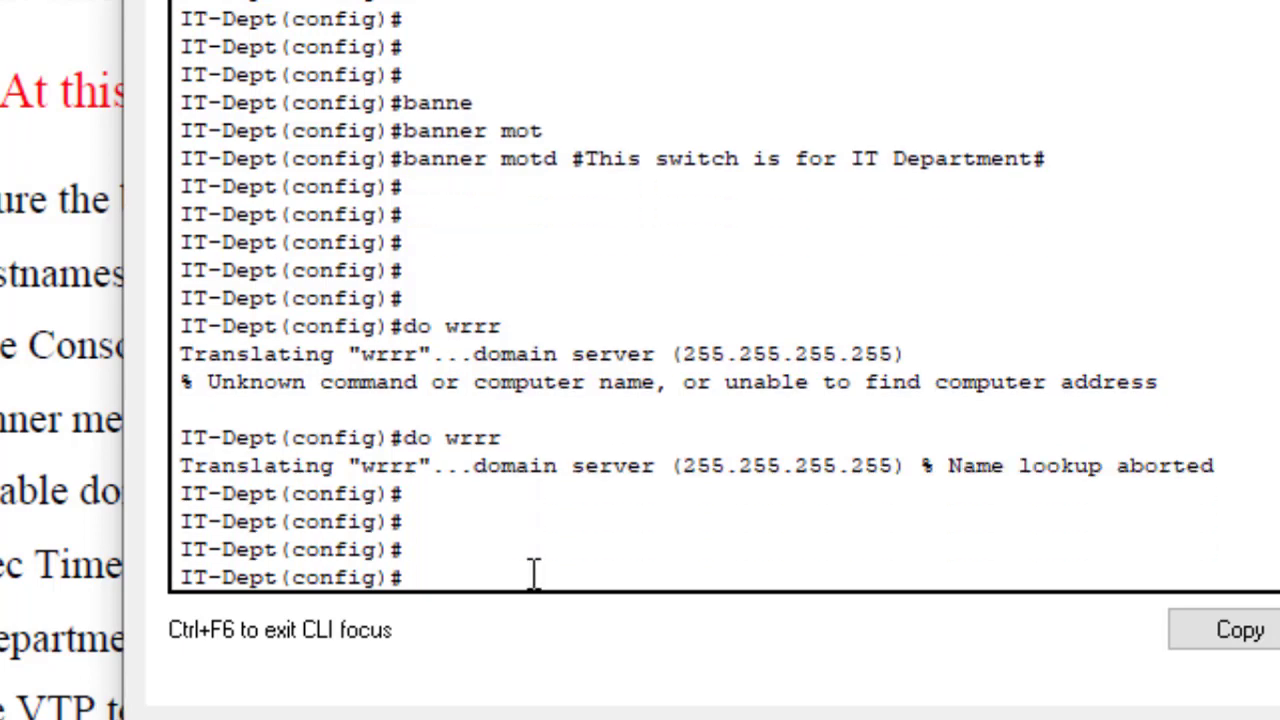
type("no ip do")
type("m")
key("Tab")
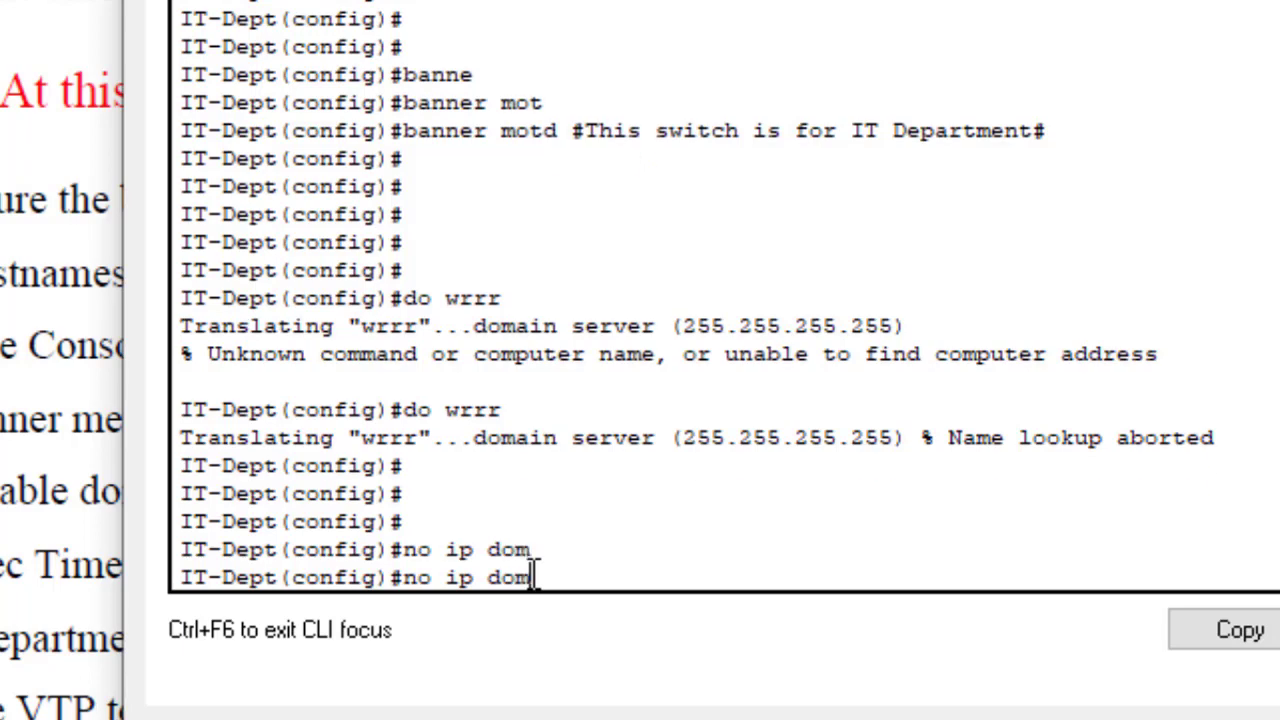
type("ain lookup")
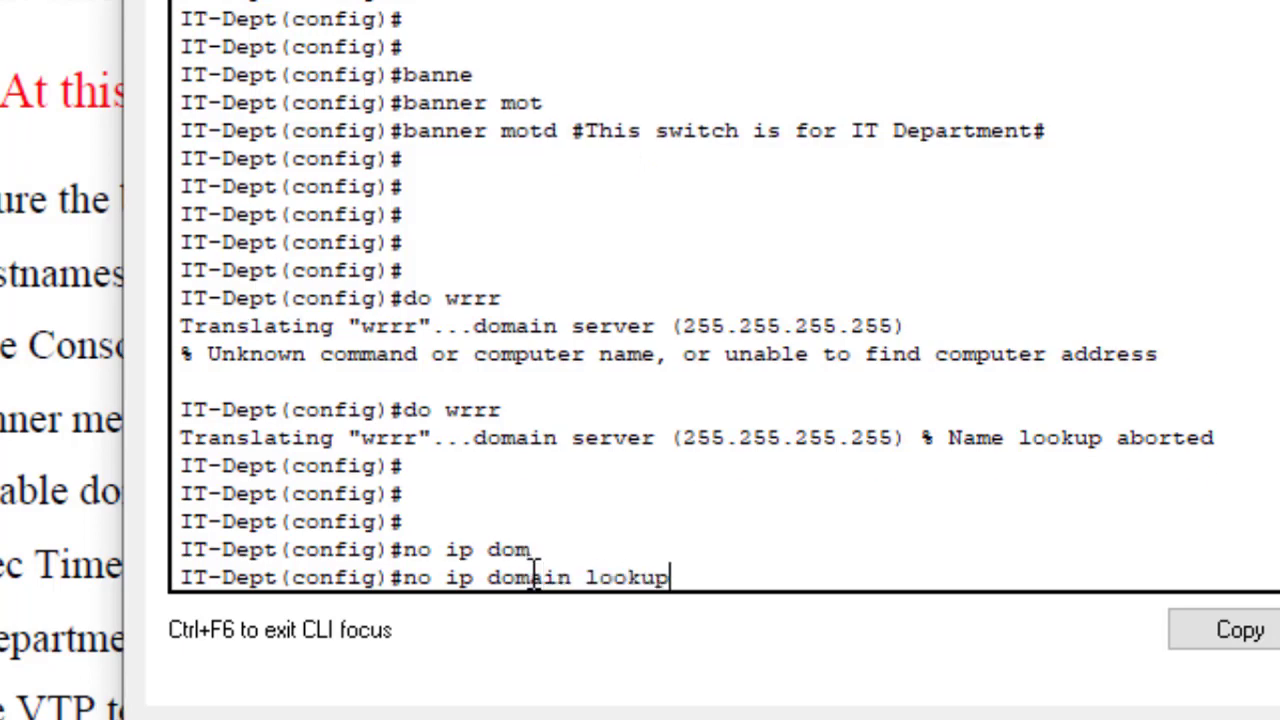
key("Tab")
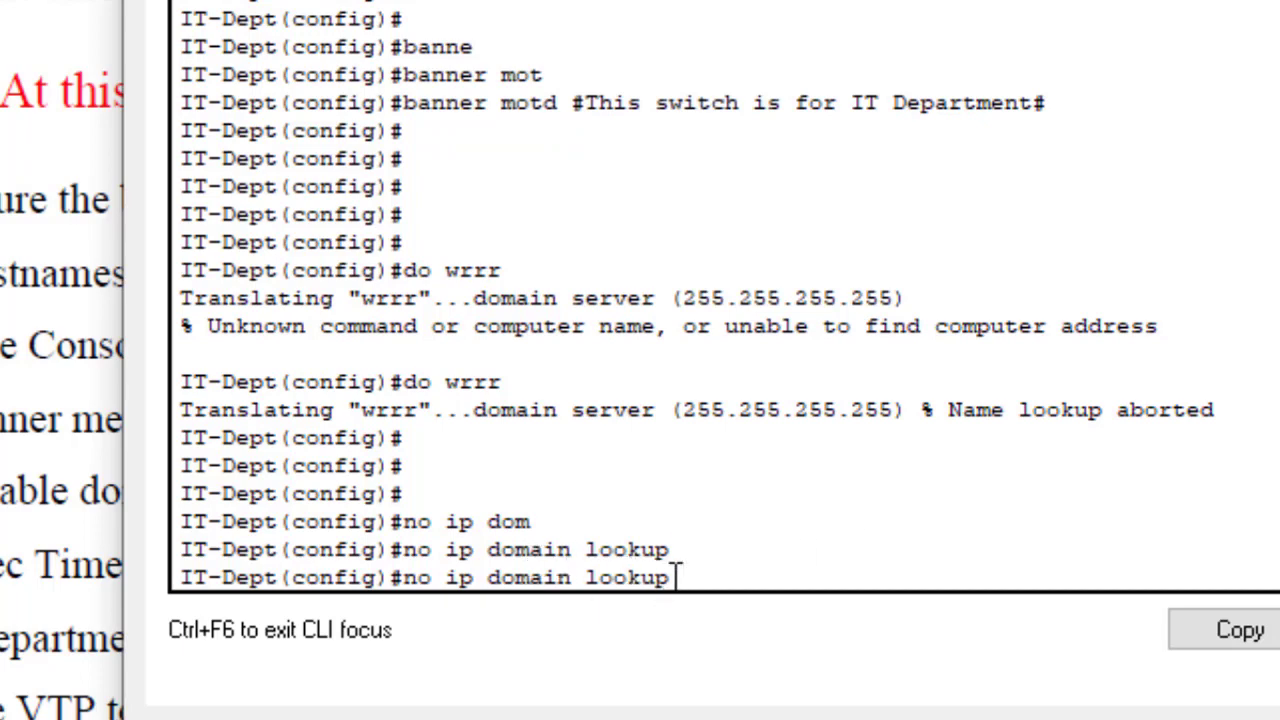
key("Return")
key("Return")
key("Return")
key("Return")
key("Return")
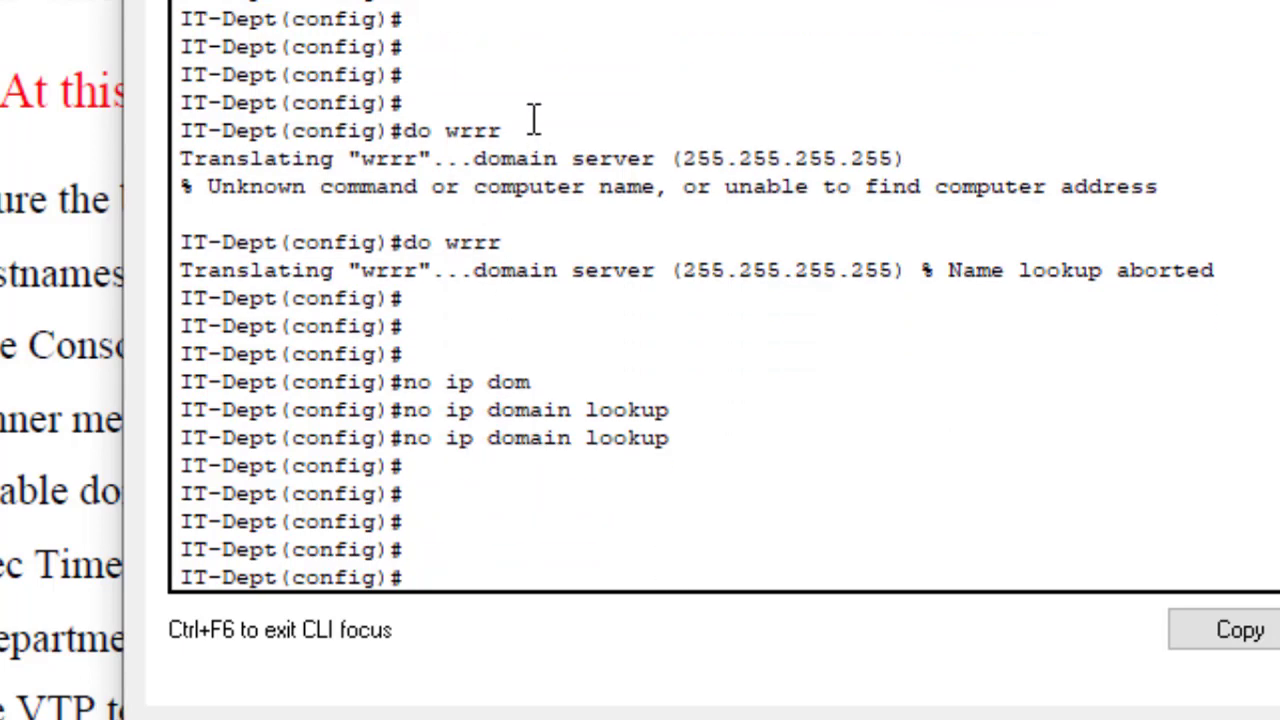
Step: Rerun 'do wrrr' and compare its immediate unknown-command error with the earlier lookup delay
left_click_drag(531, 124, 424, 128)
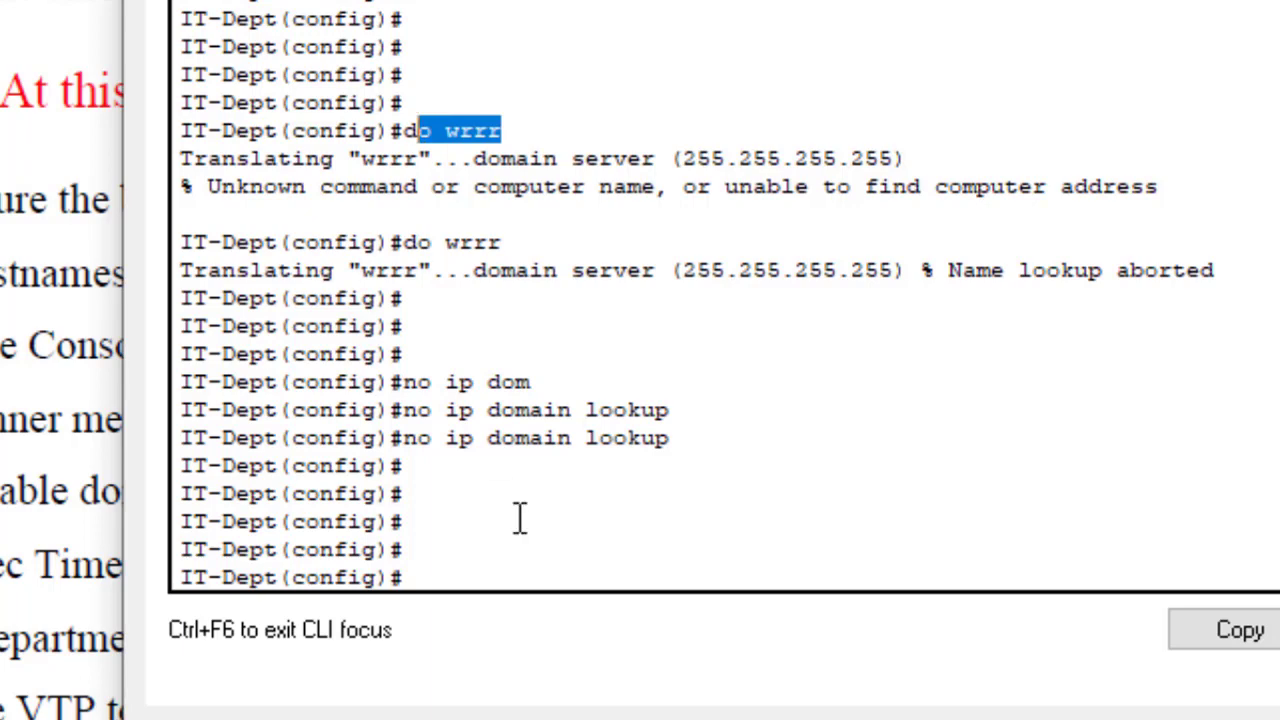
left_click(481, 532)
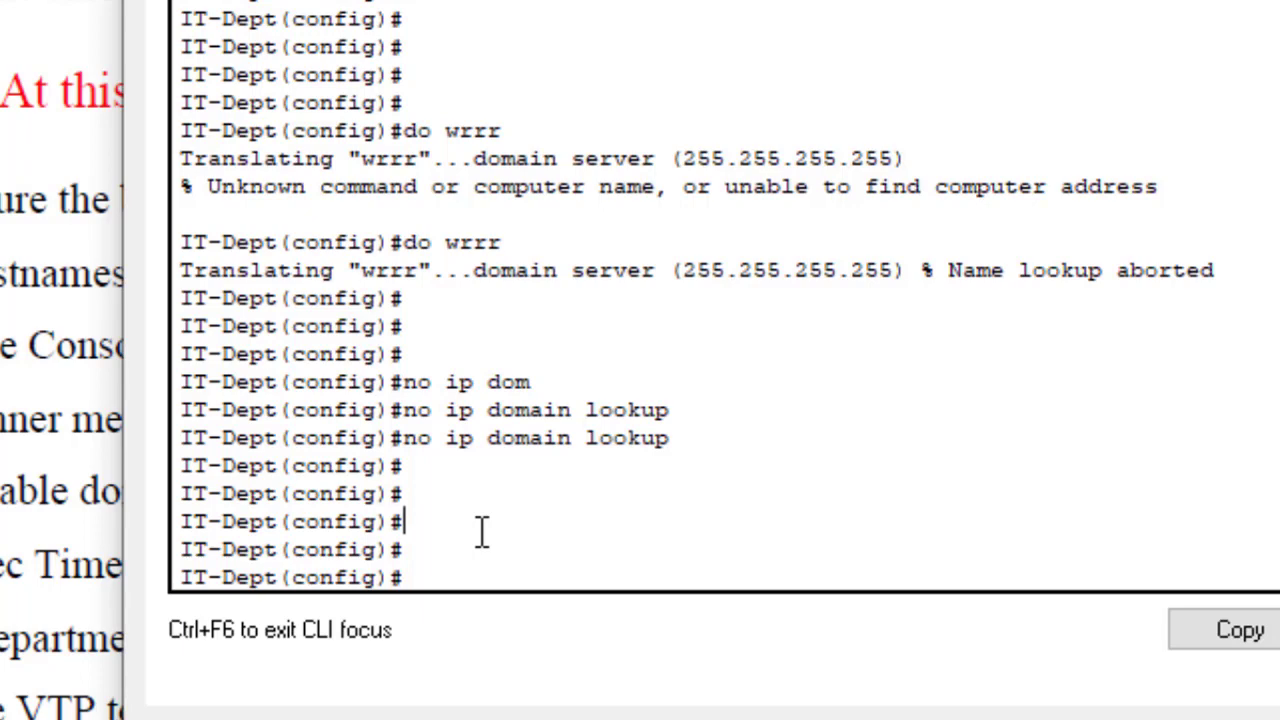
key("Up")
key("Up")
key("Up")
key("Up")
key("Return")
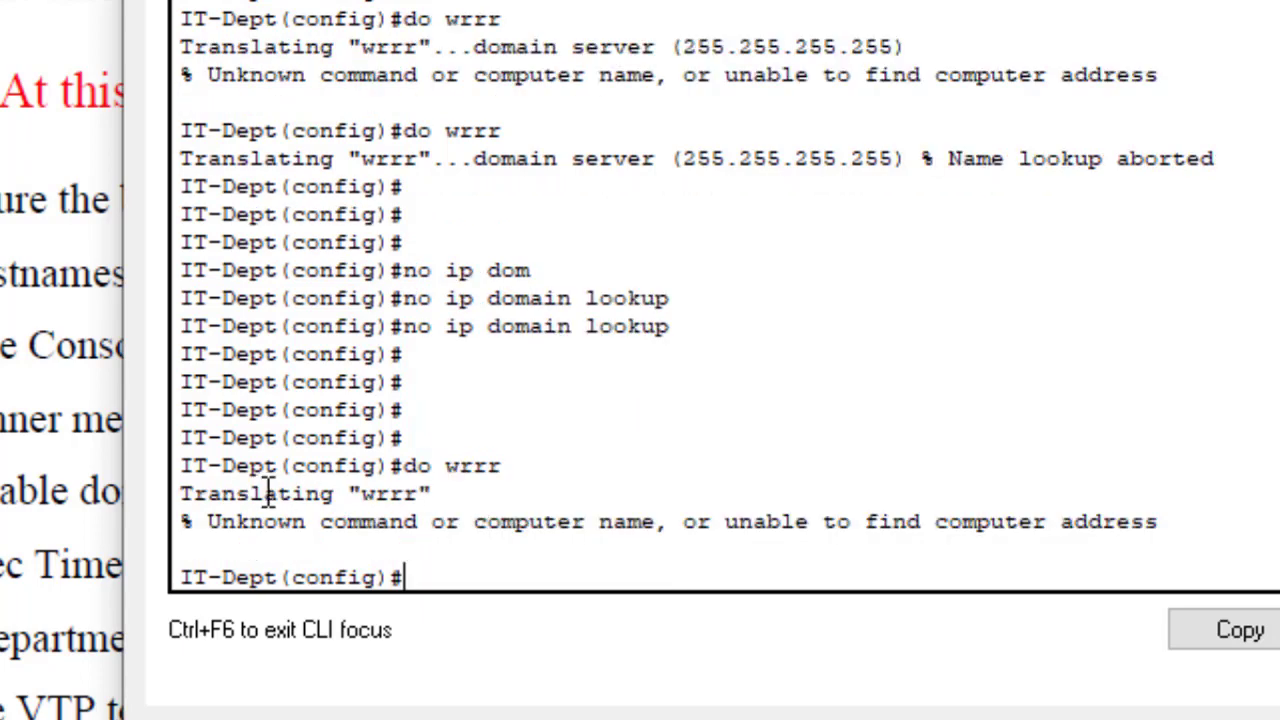
double_click(398, 494)
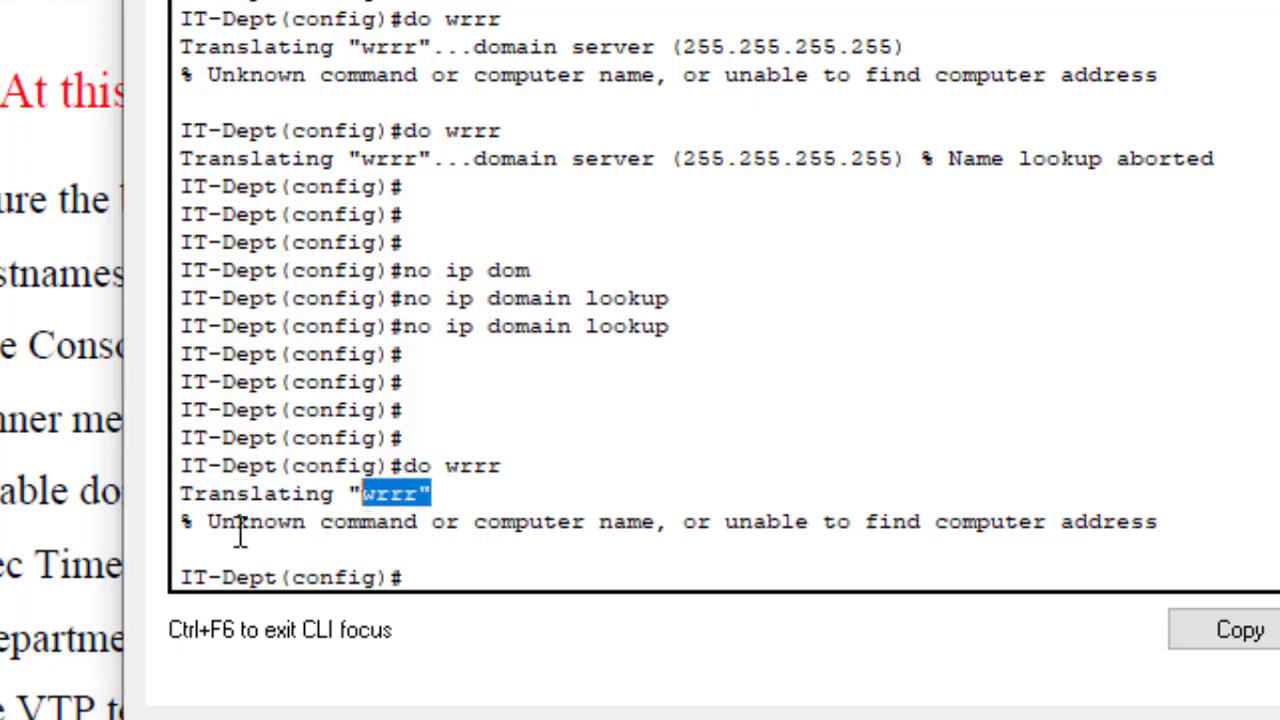
left_click_drag(214, 521, 1205, 518)
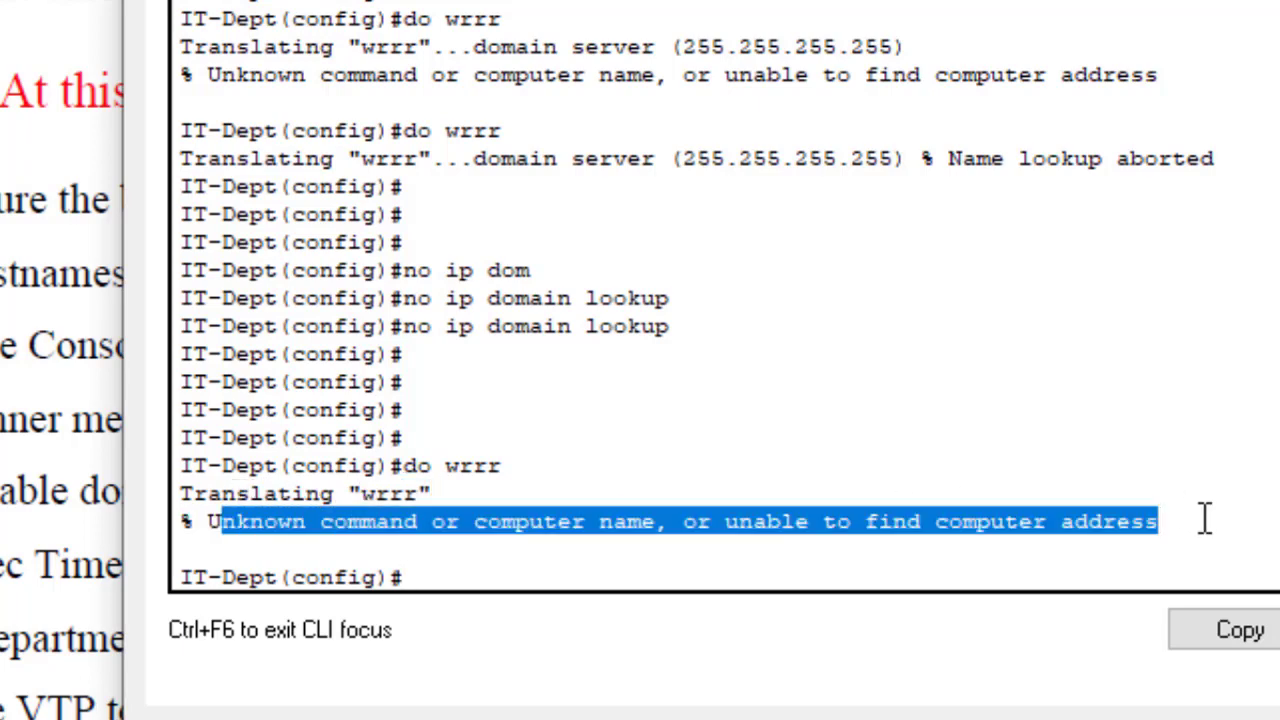
double_click(478, 22)
left_click_drag(492, 47, 589, 106)
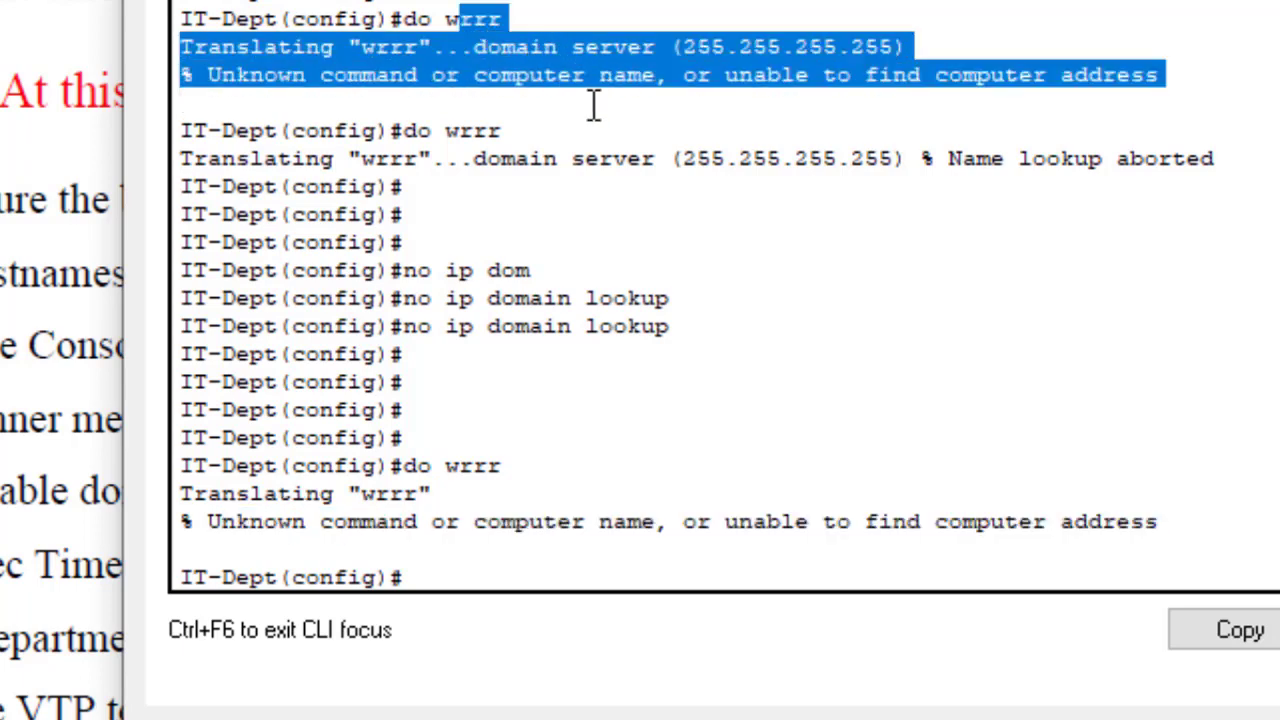
left_click(442, 575)
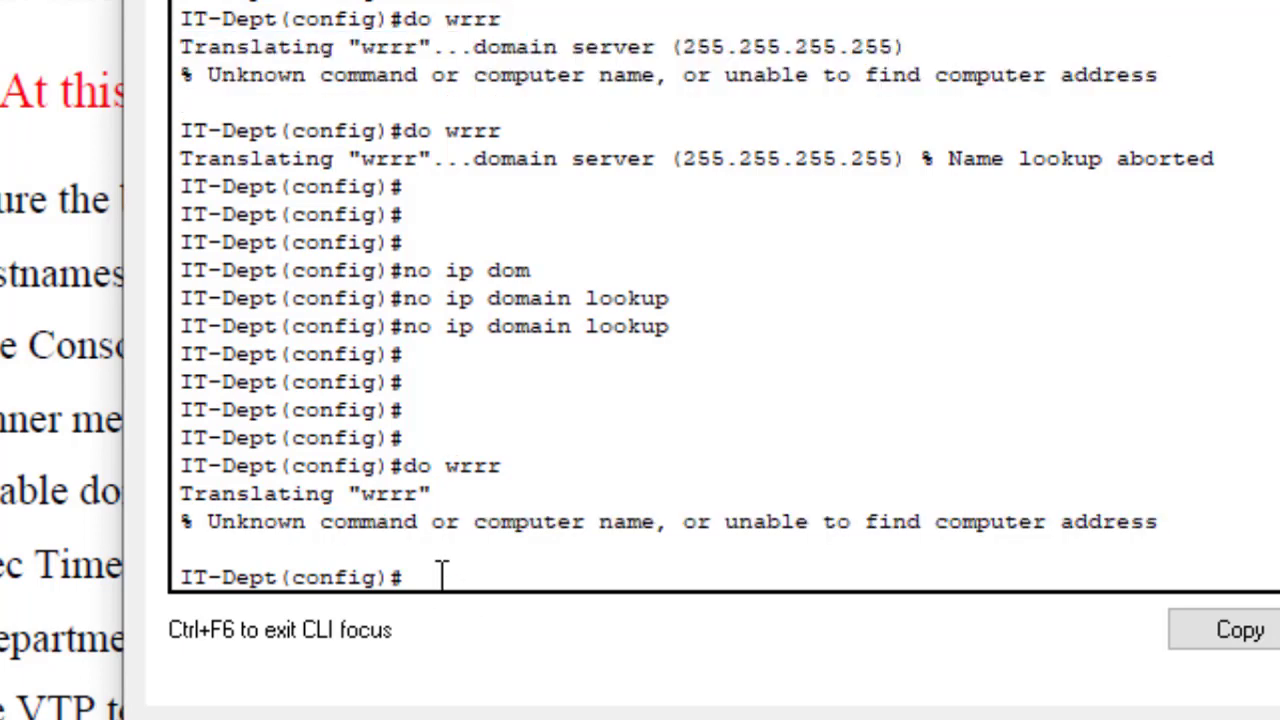
key("Return")
key("Return")
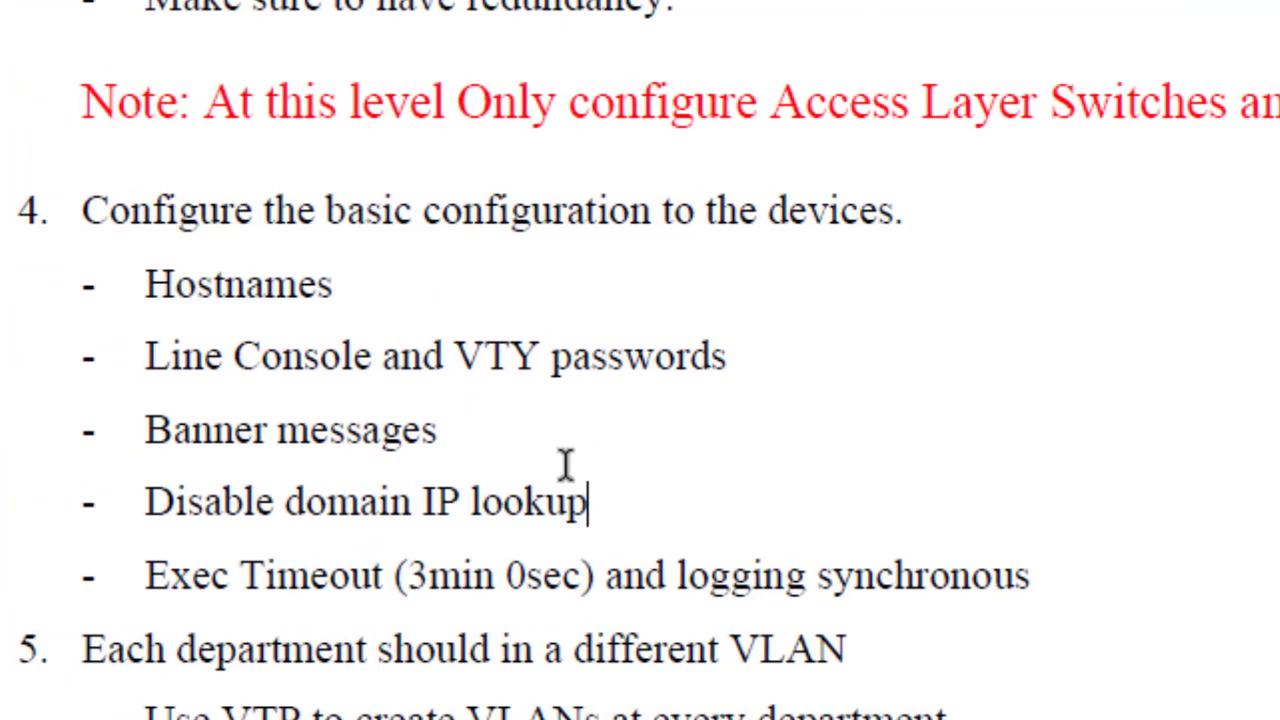
left_click_drag(338, 286, 95, 284)
left_click_drag(758, 357, 208, 352)
left_click_drag(495, 431, 148, 431)
mouse_move(1168, 719)
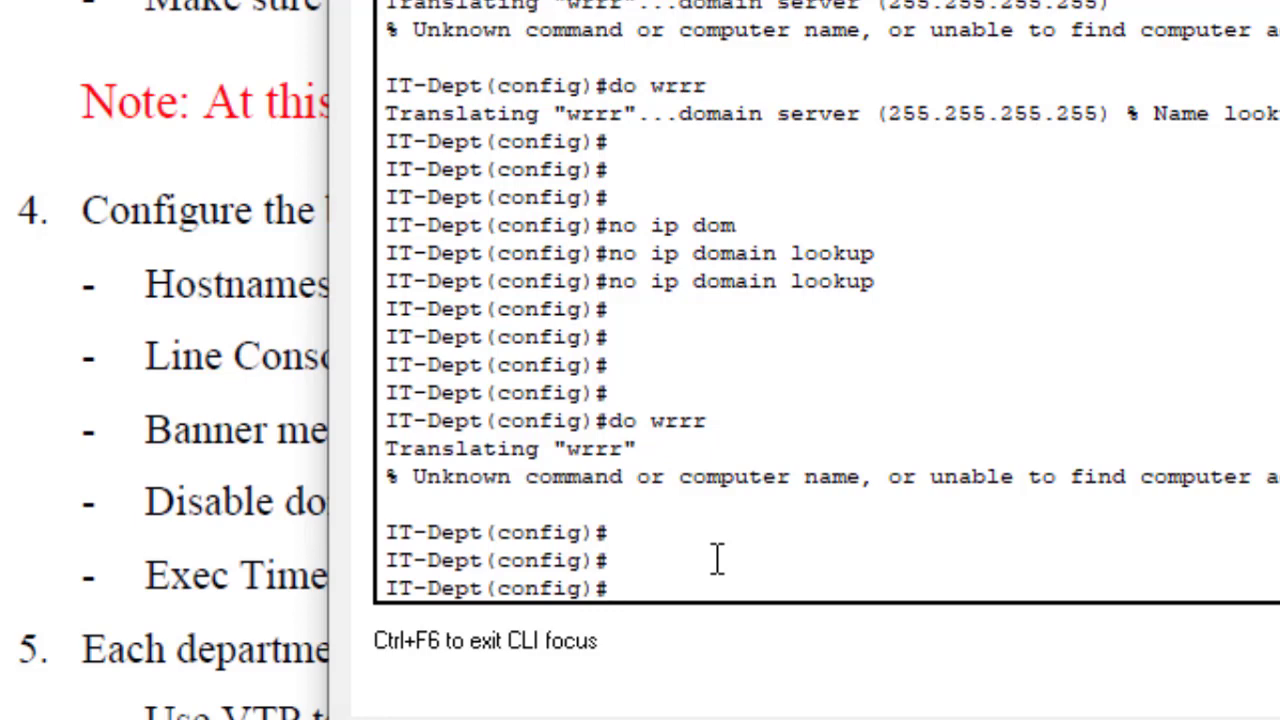
Step: Save IT-Dept's configuration with 'do wr' and exit global configuration mode
type("do wr")
key("Return")
key("Return")
key("Return")
key("Return")
key("Return")
key("Return")
key("Return")
type("e")
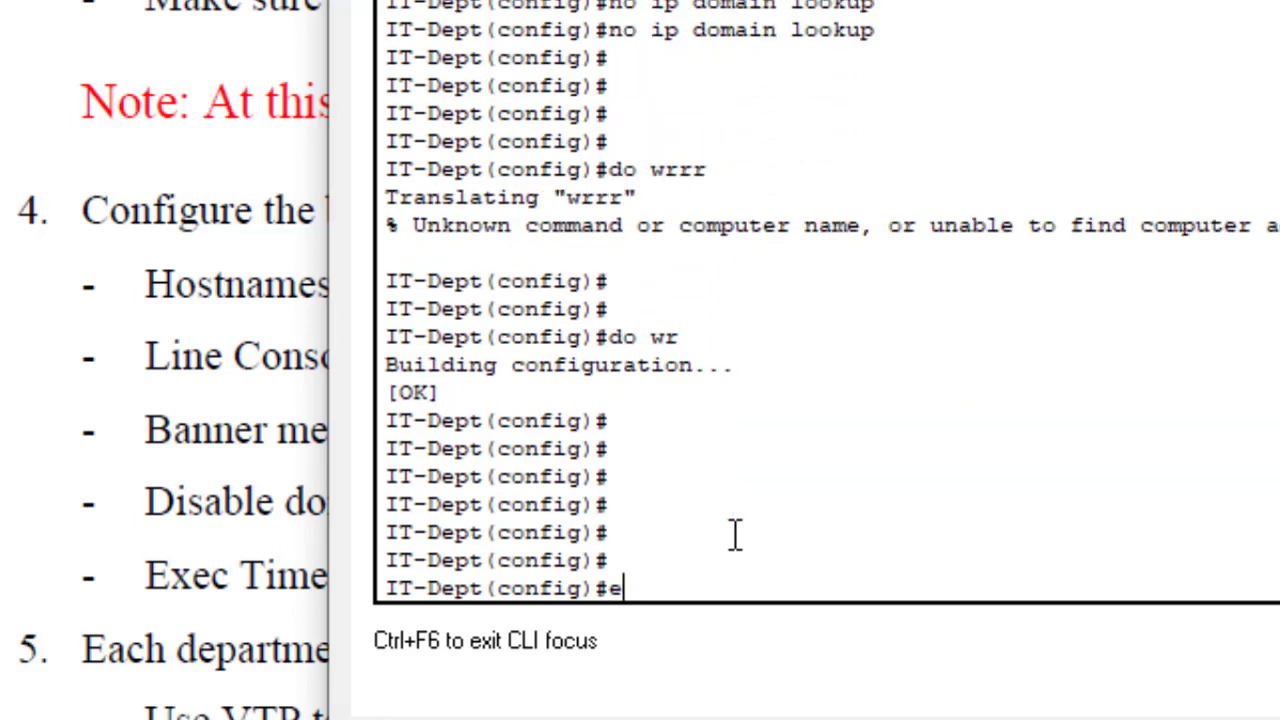
type("xit")
key("Return")
key("Return")
key("Return")
key("Return")
key("Return")
key("Return")
key("Return")
key("Return")
key("Return")
key("Return")
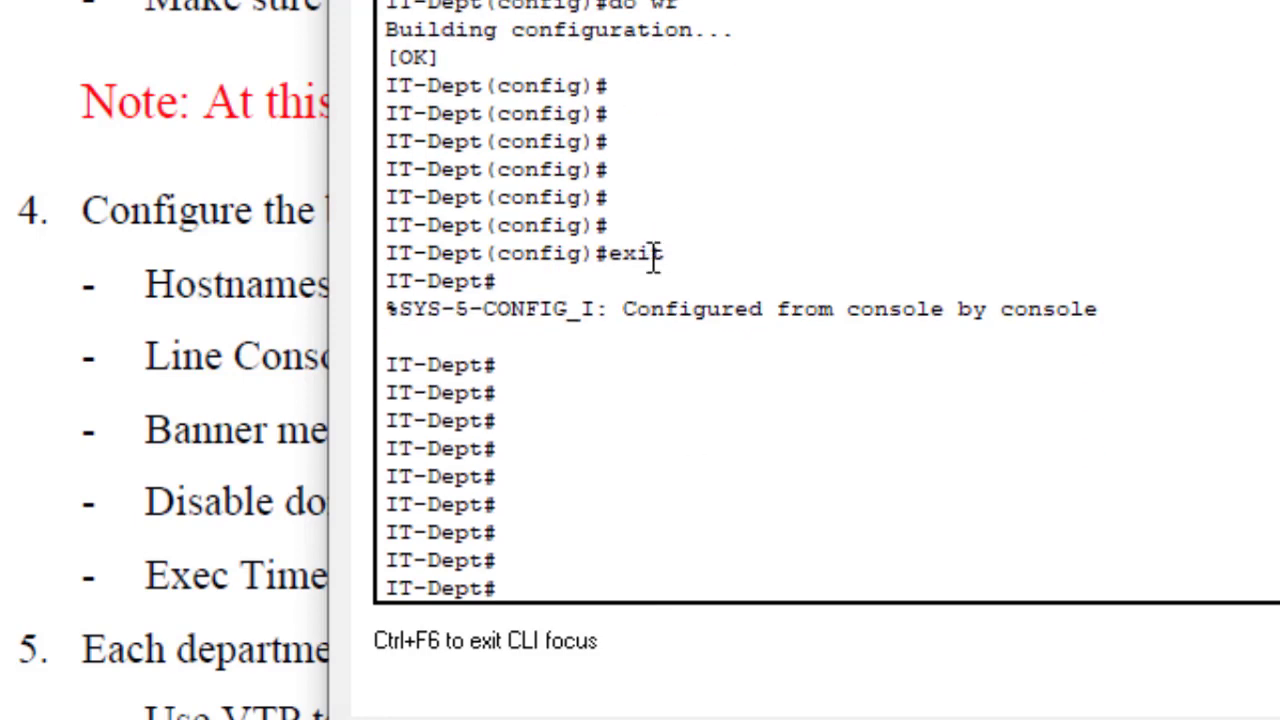
left_click_drag(684, 256, 344, 253)
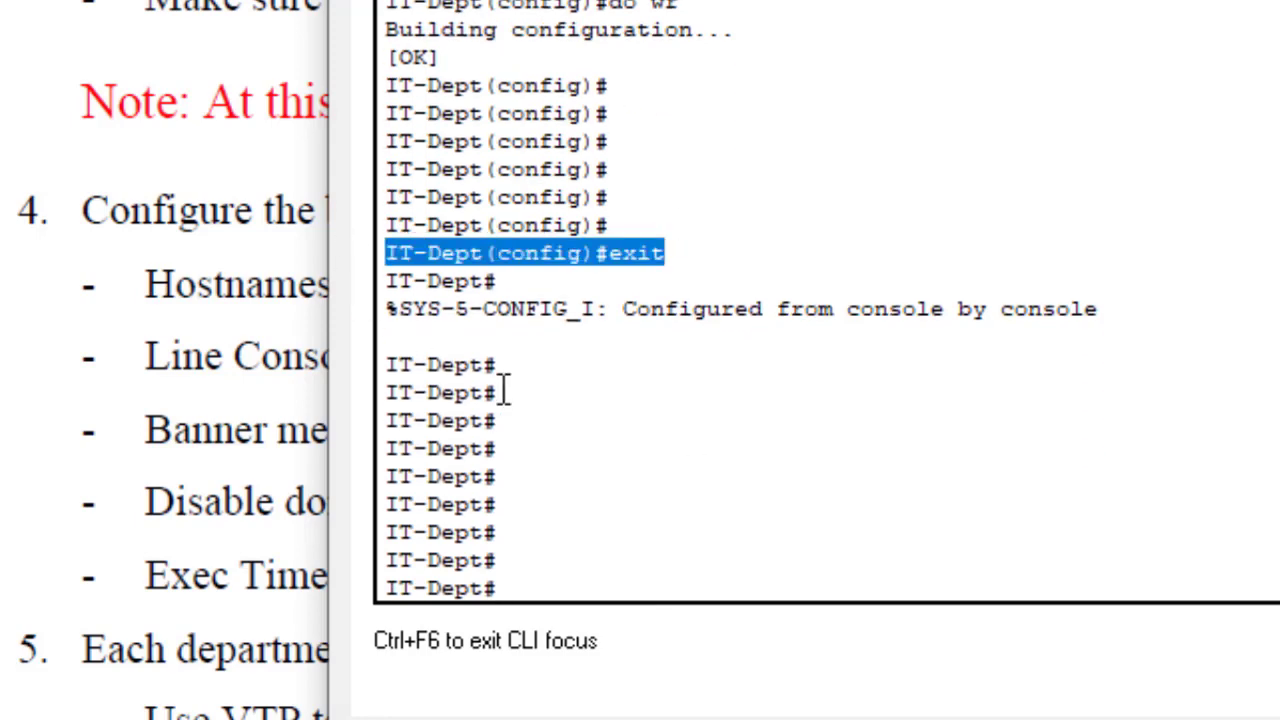
left_click_drag(514, 371, 271, 410)
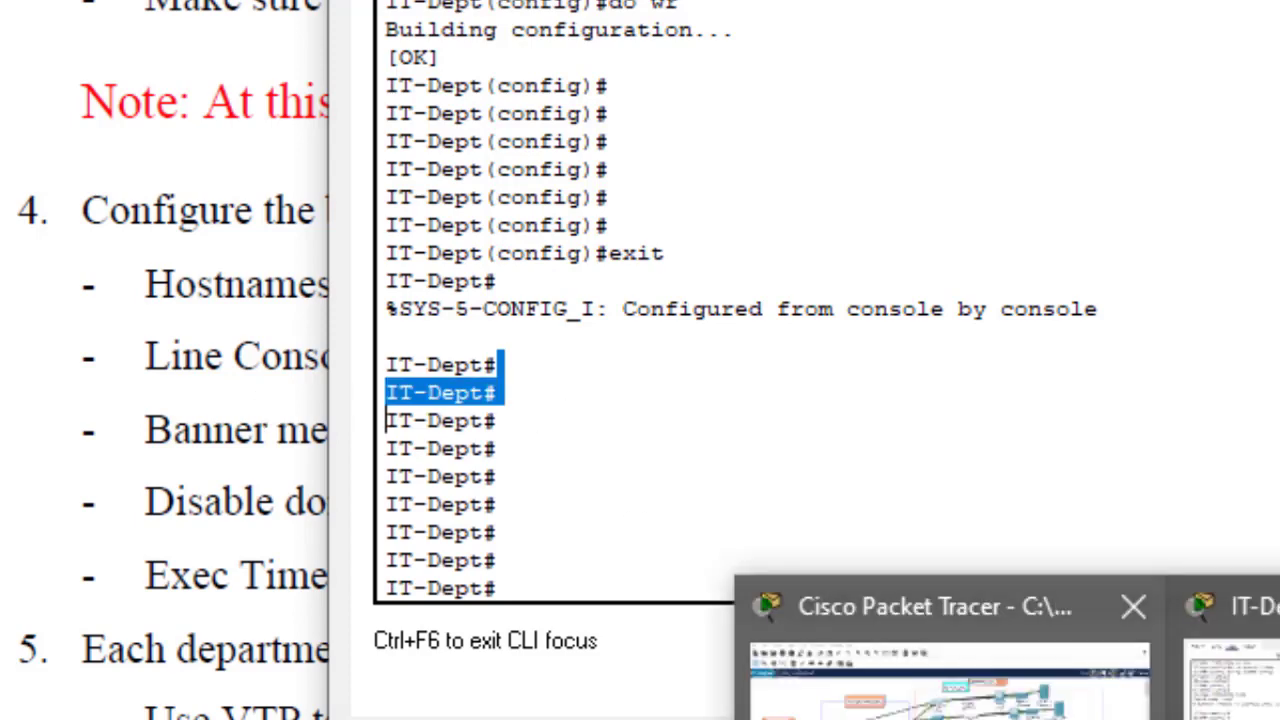
left_click(945, 692)
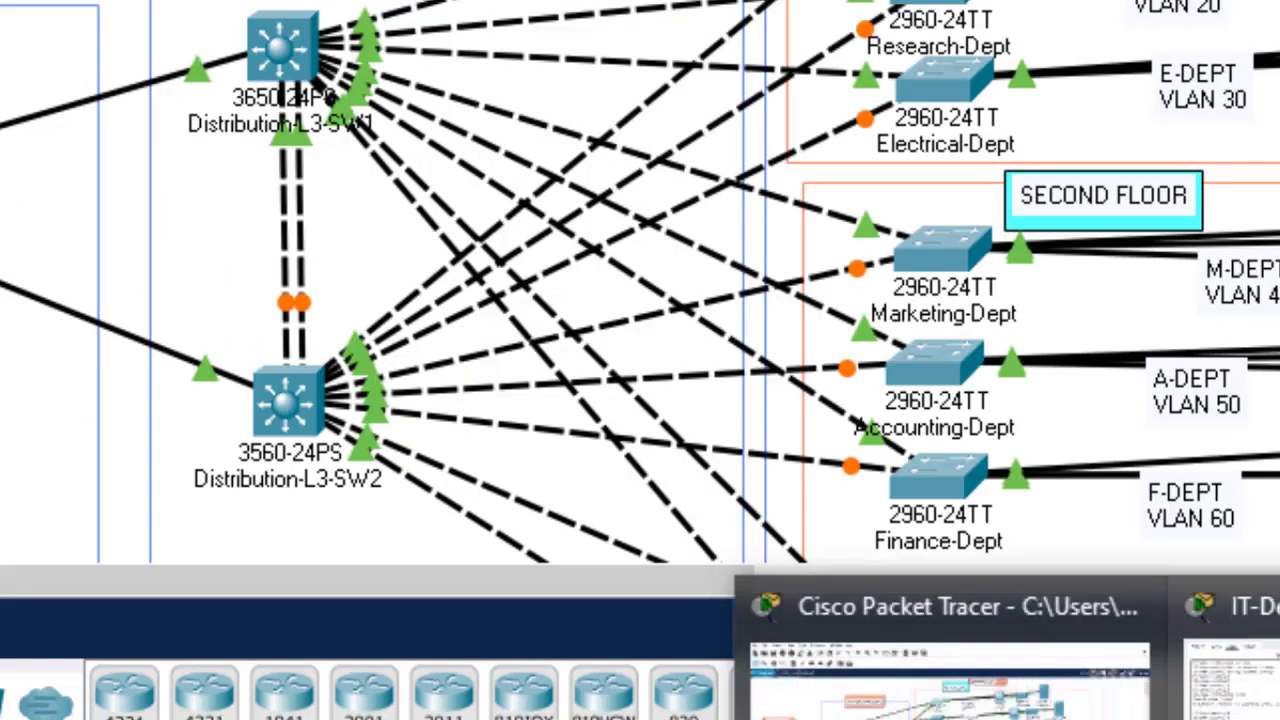
Step: Bring the IT-Dept terminal forward and run 'sh start' to list the startup configuration
left_click(1222, 690)
left_click_drag(584, 0, 830, 10)
left_click(883, 387)
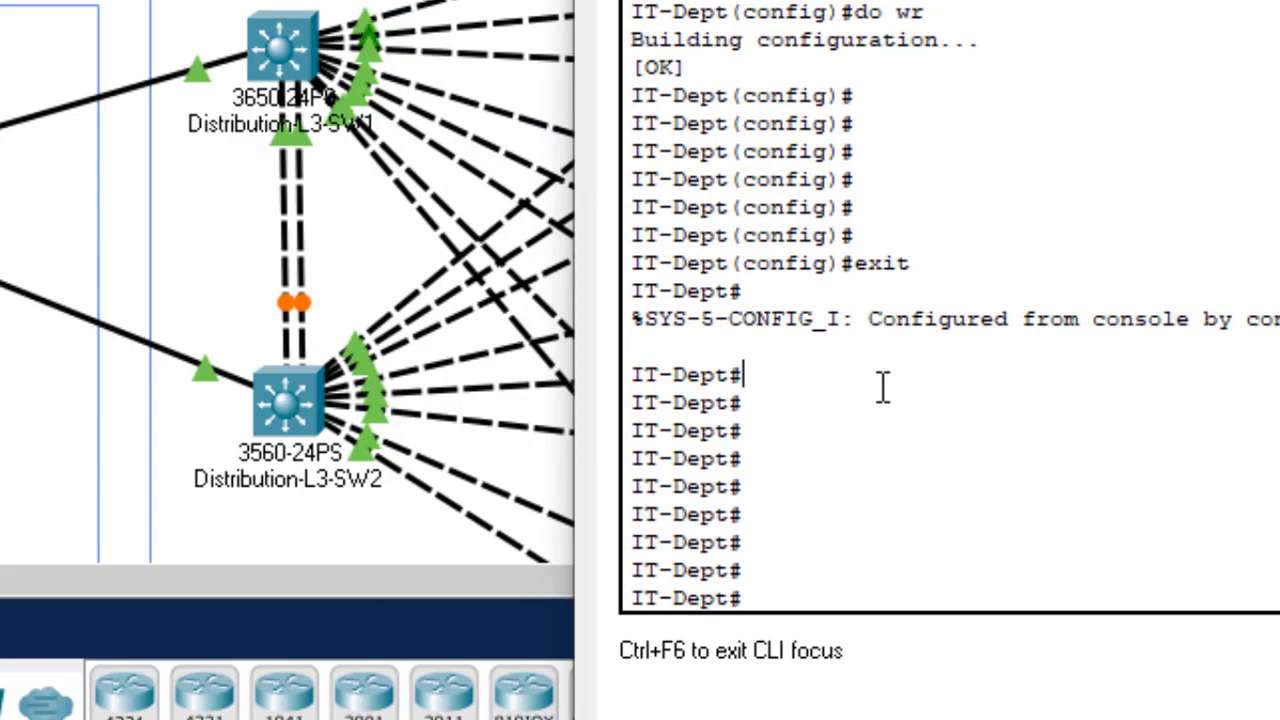
key("Return")
key("Return")
key("Return")
key("Return")
type("sh")
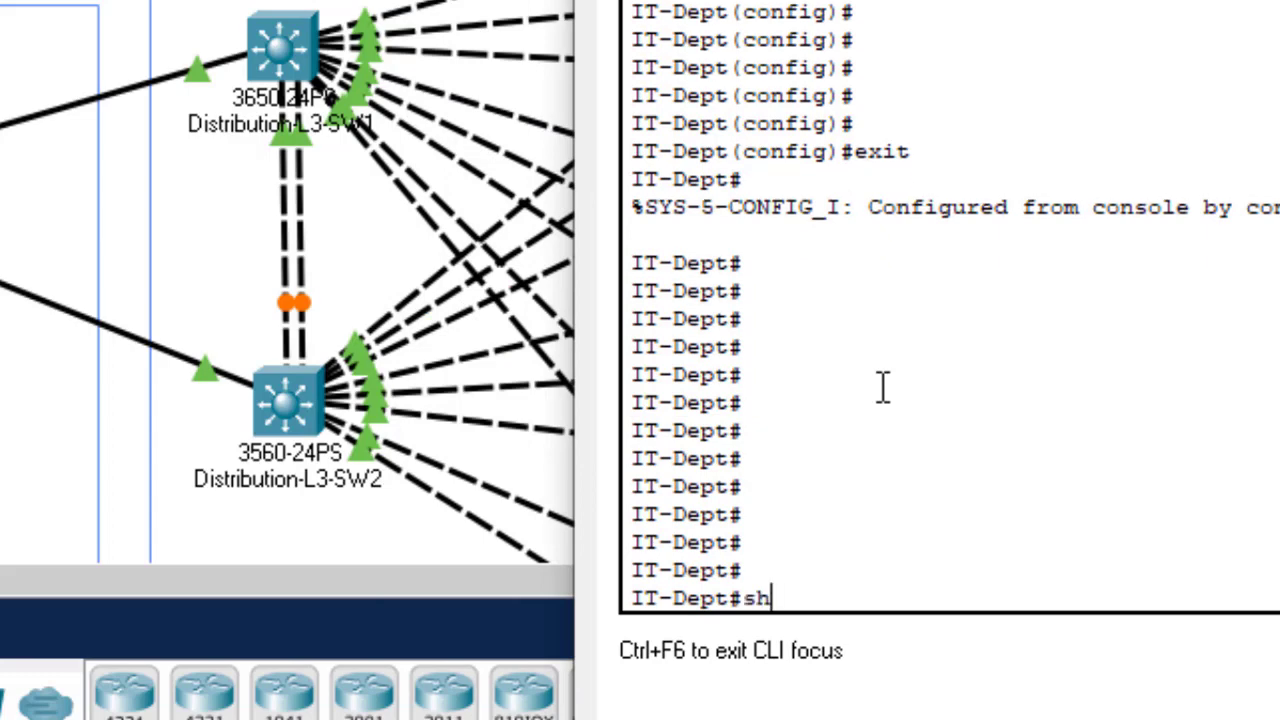
type(" start")
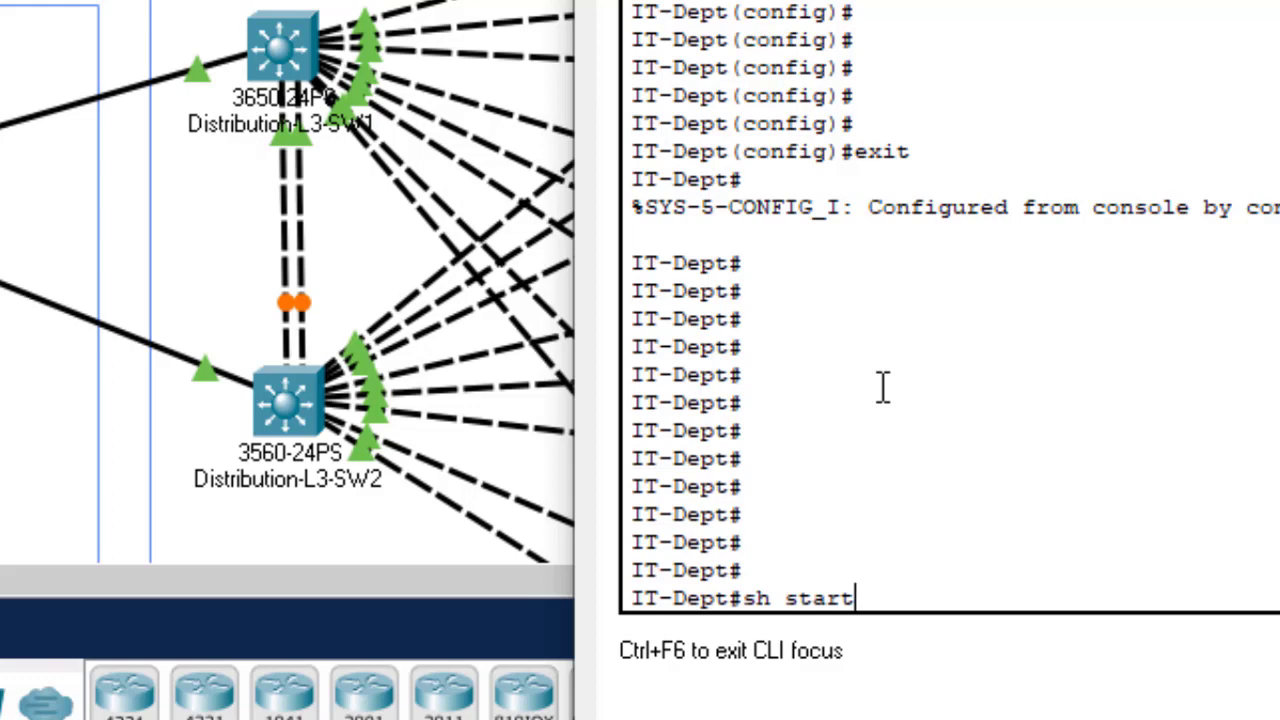
key("Return")
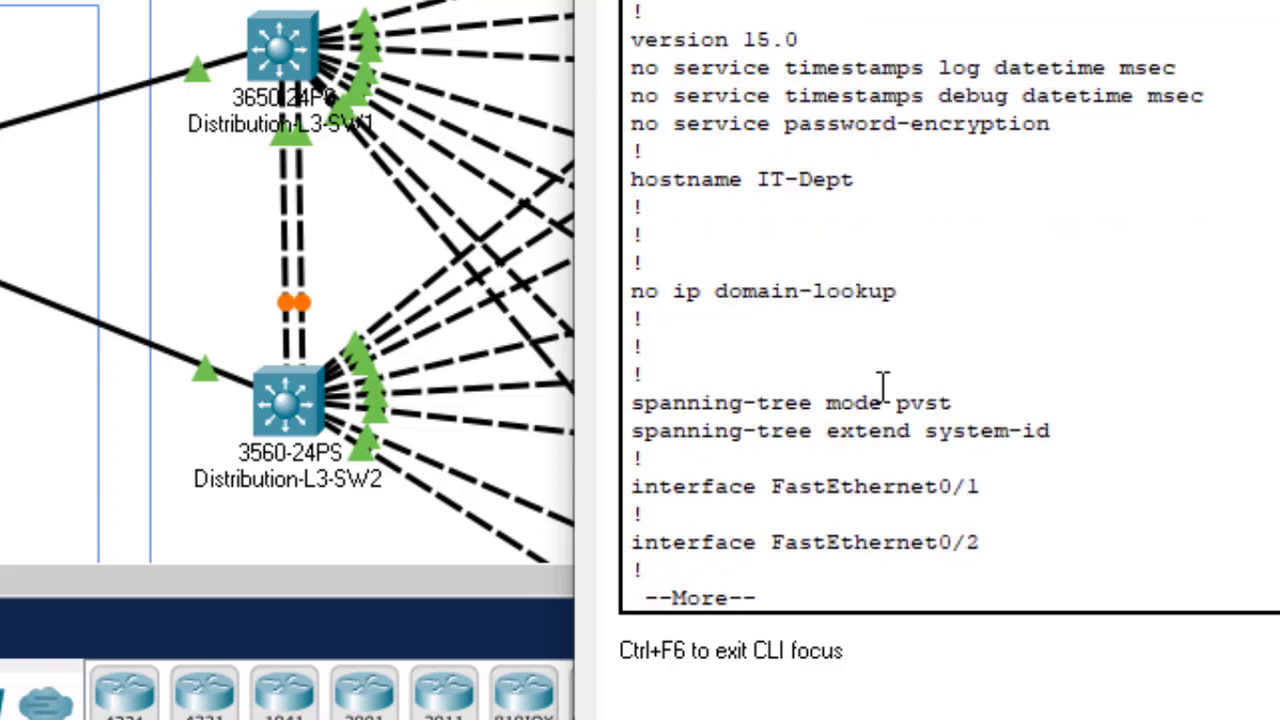
key("Return")
key("Return")
key("Return")
key("Return")
key("Return")
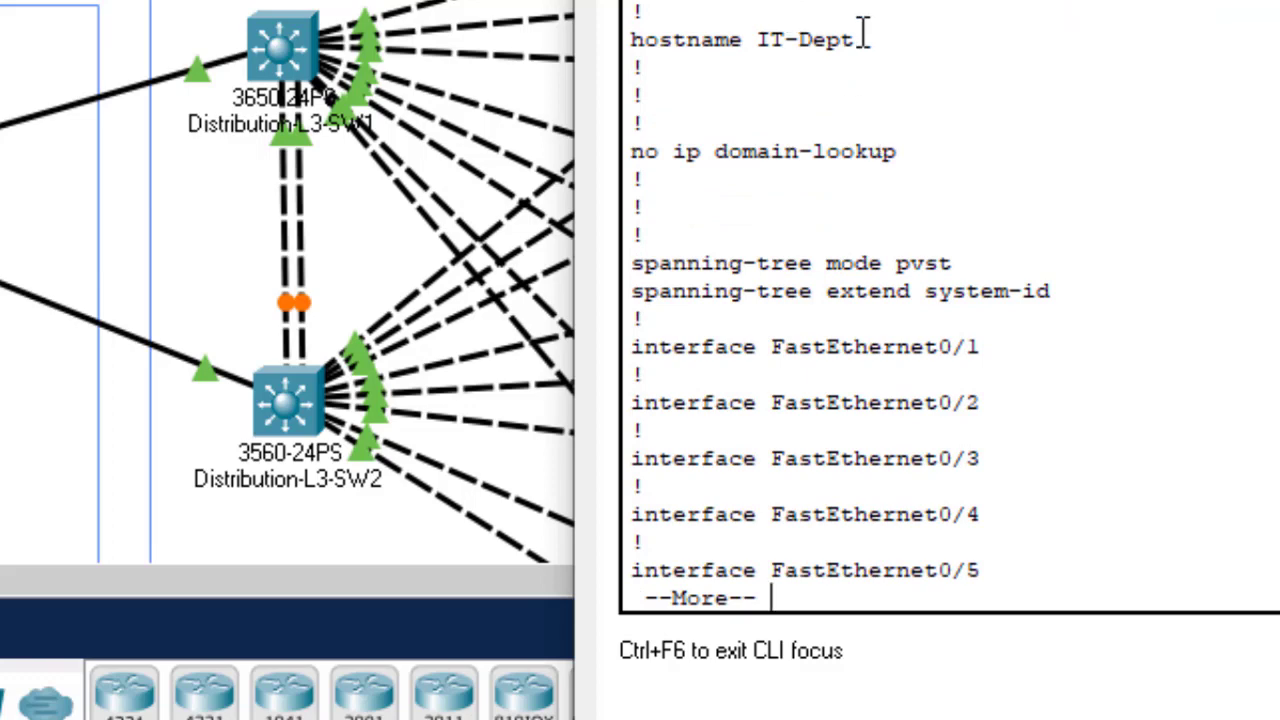
Step: Highlight the hostname, no ip domain-lookup, banner, console password, logging synchronous and 3 0 exec-timeout lines
left_click_drag(856, 40, 757, 40)
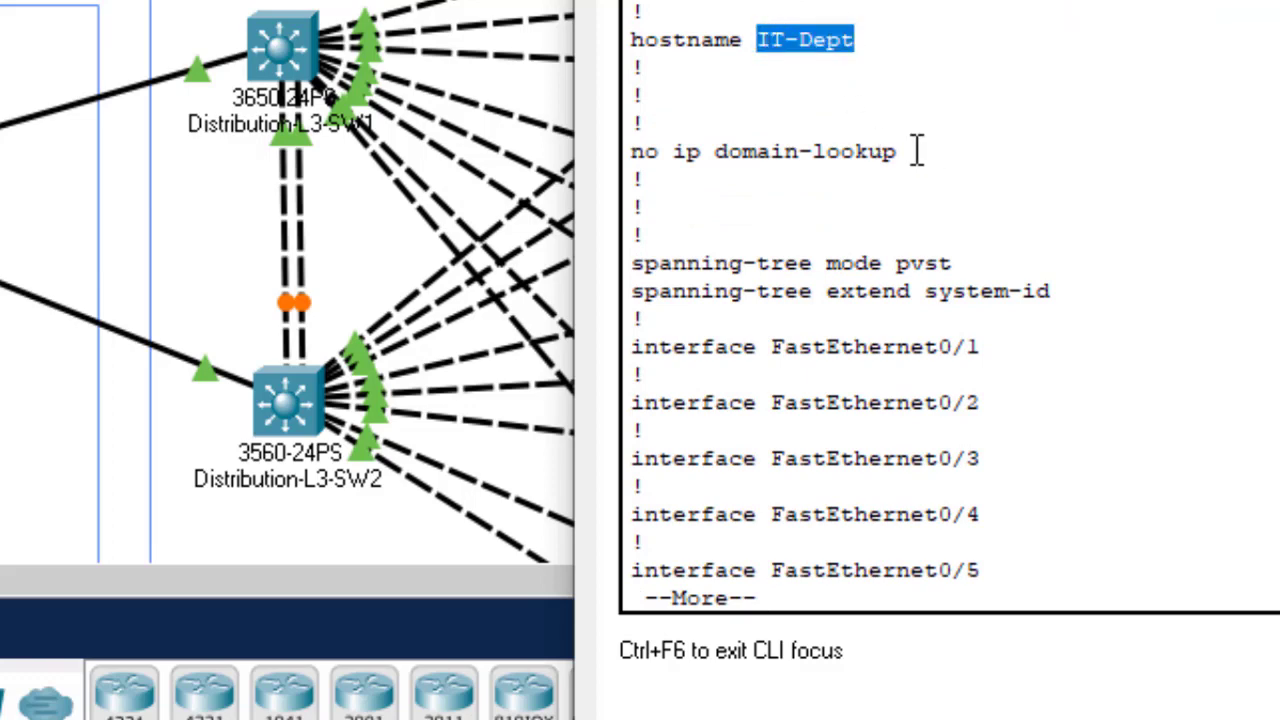
left_click_drag(917, 151, 647, 122)
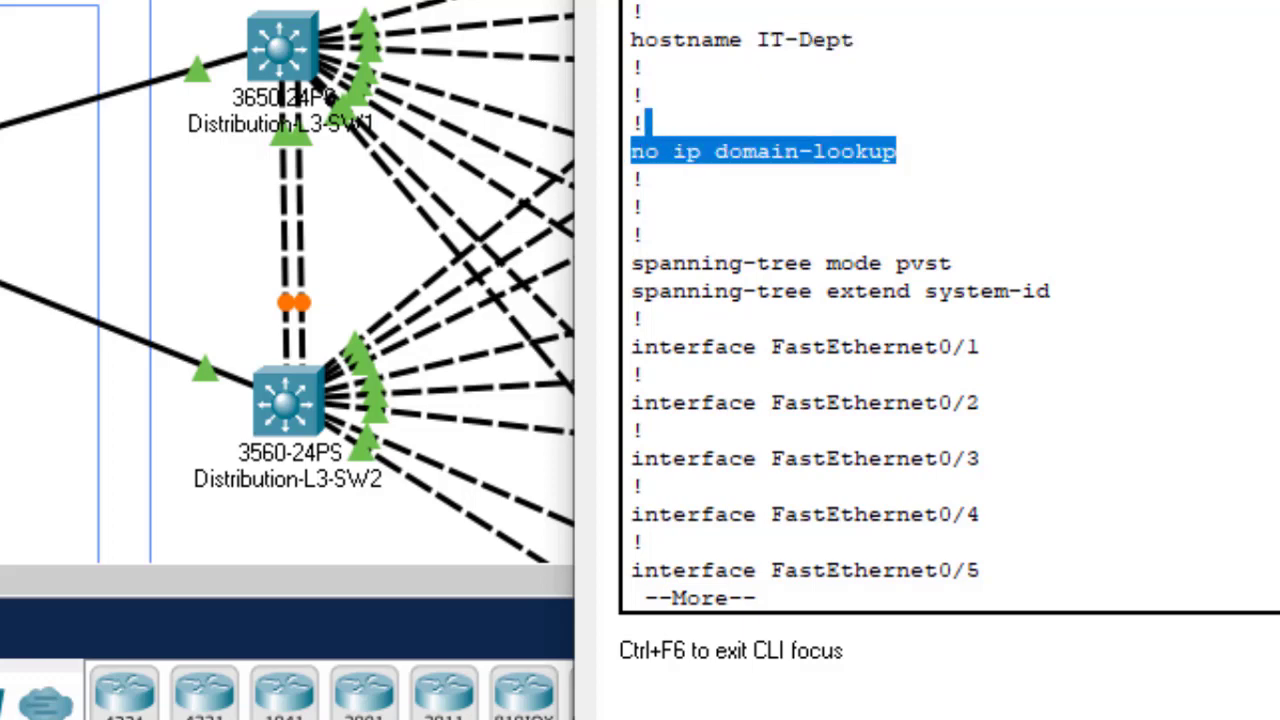
left_click(647, 120)
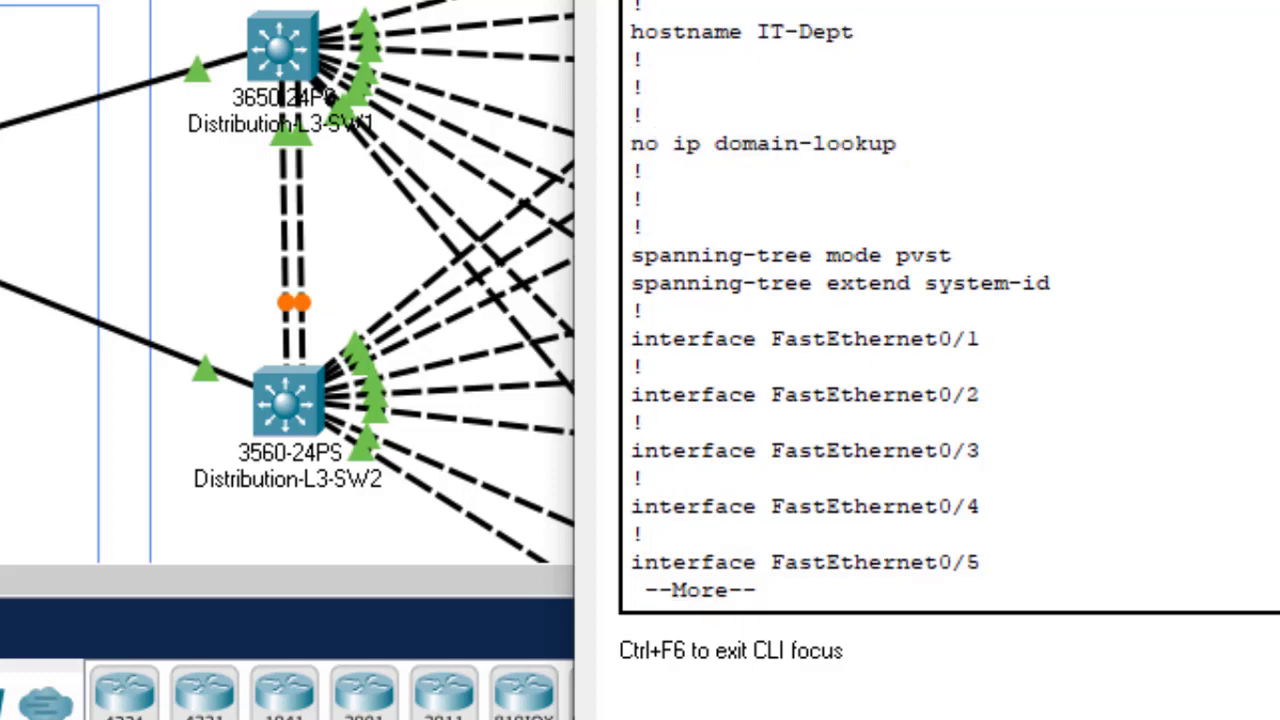
key("Return")
key("space")
key("space")
key("space")
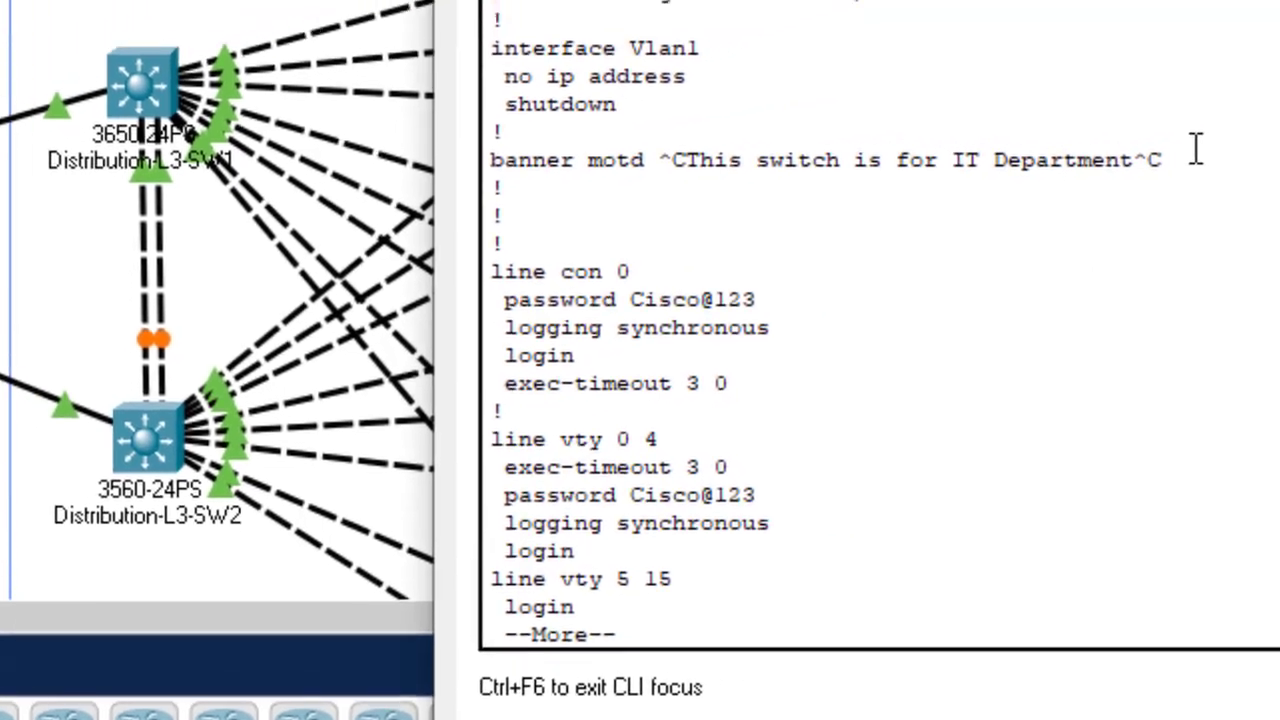
left_click_drag(1190, 152, 657, 155)
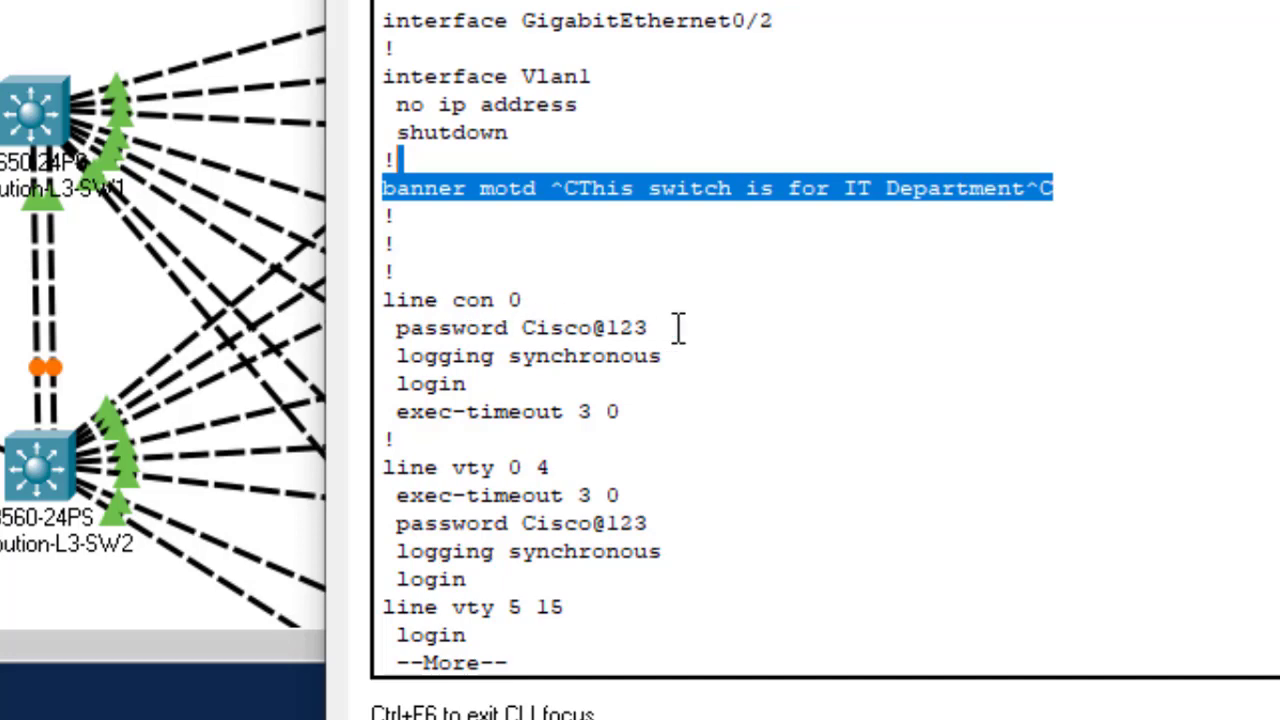
left_click_drag(678, 328, 537, 328)
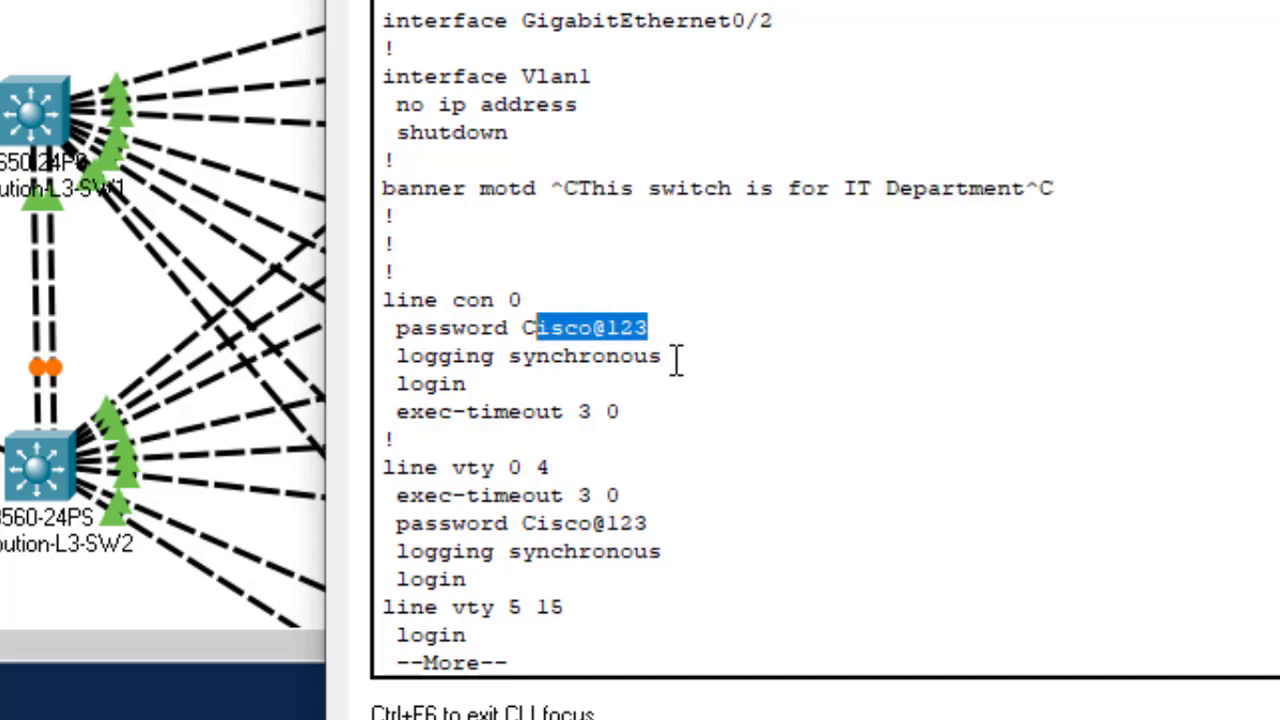
left_click_drag(677, 360, 510, 356)
left_click_drag(650, 412, 494, 411)
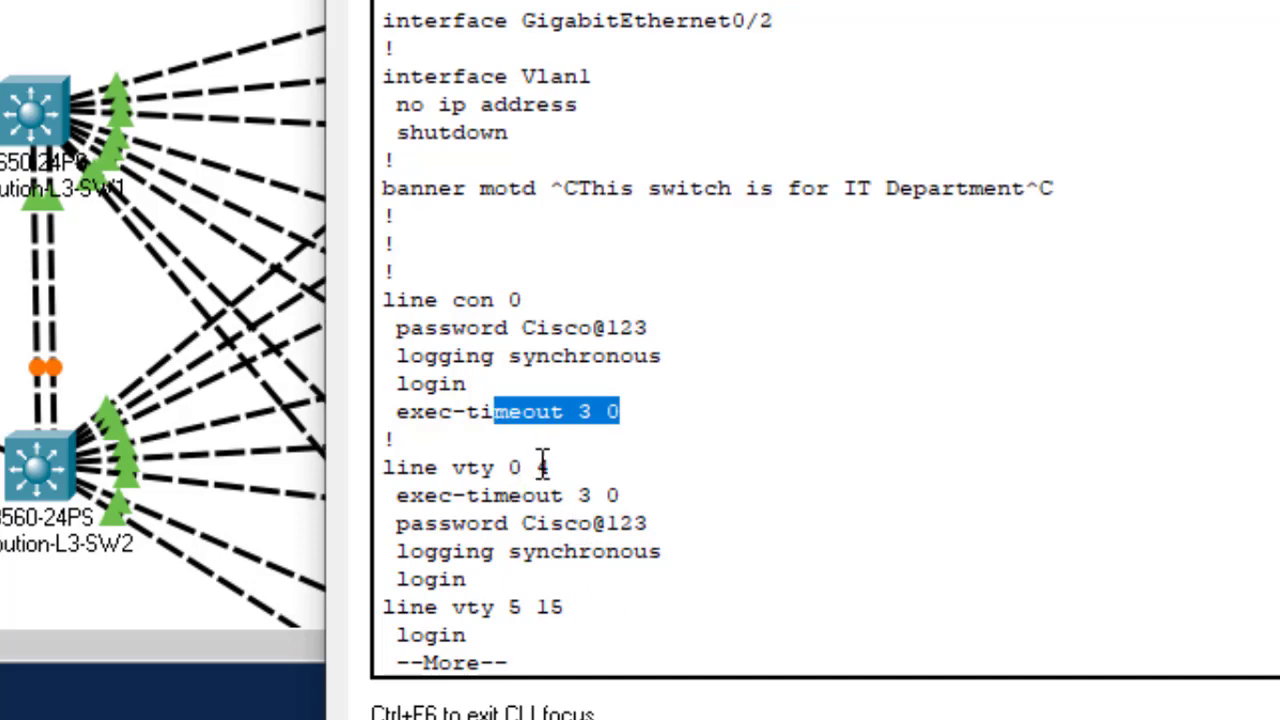
Step: Page to the end of the listing, then minimize and restore the IT-Dept terminal
key("Return")
key("Return")
key("space")
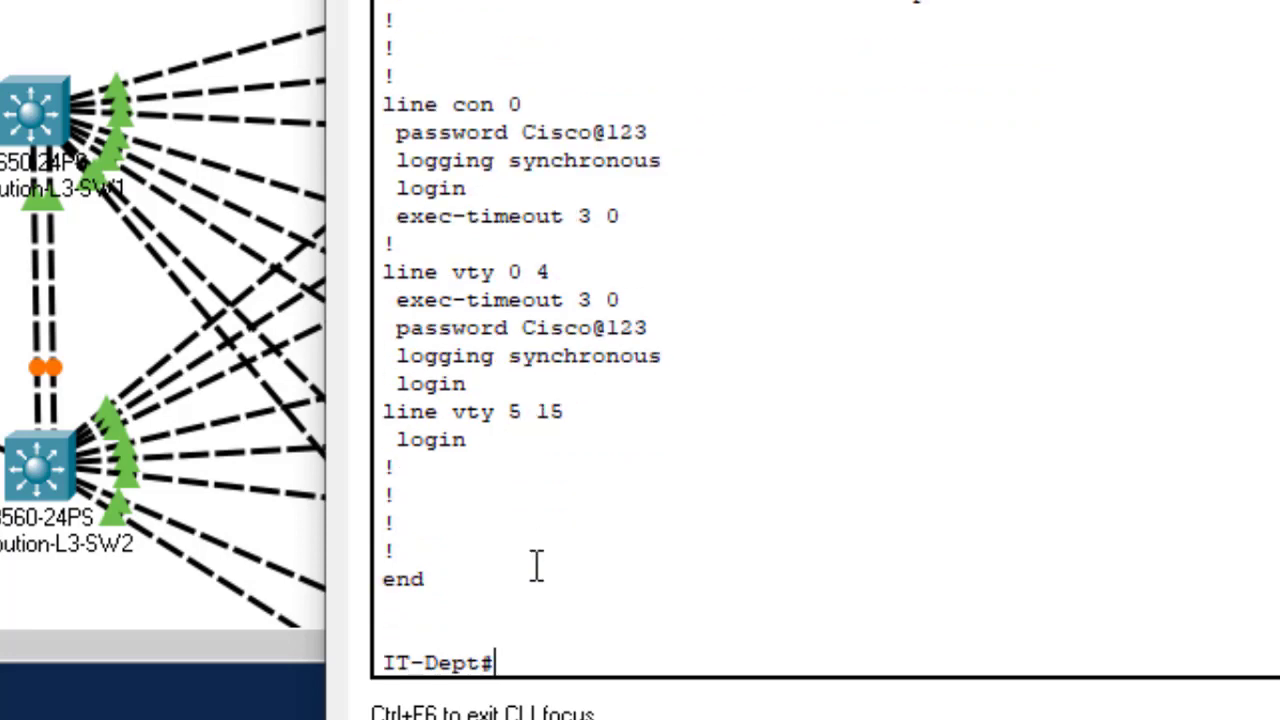
key("Return")
key("Return")
key("Return")
key("Return")
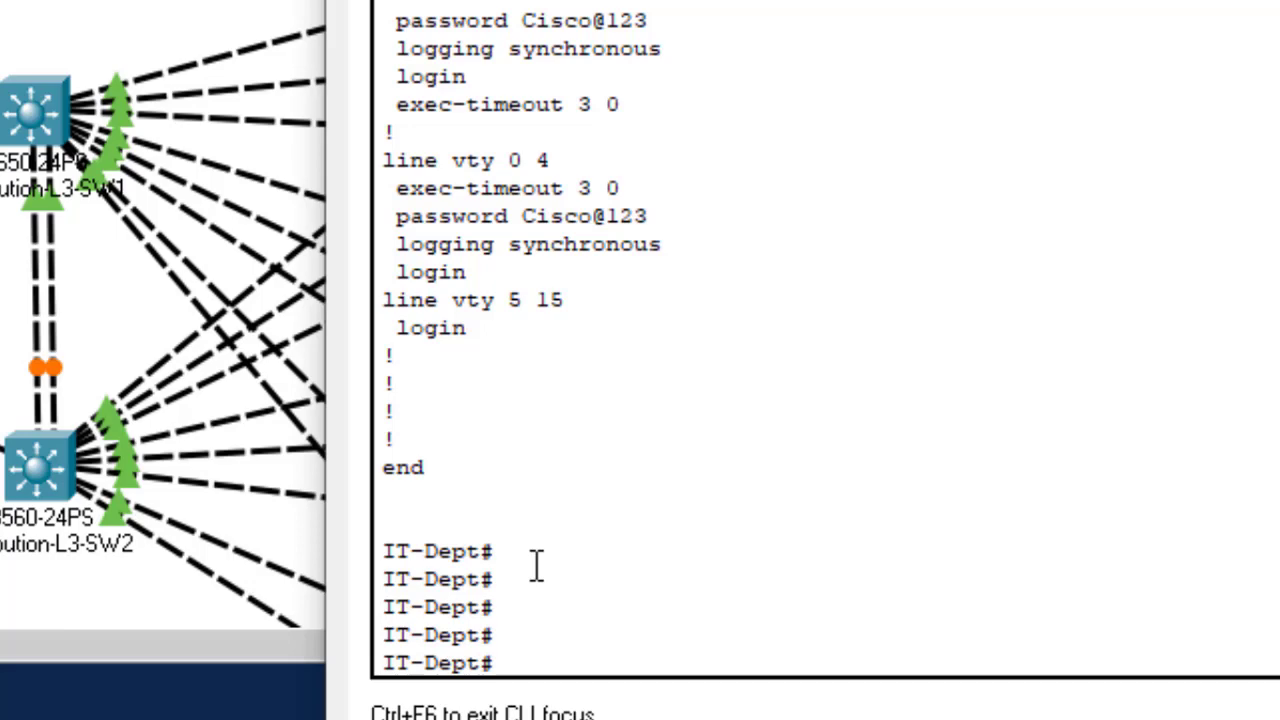
key("super+Down")
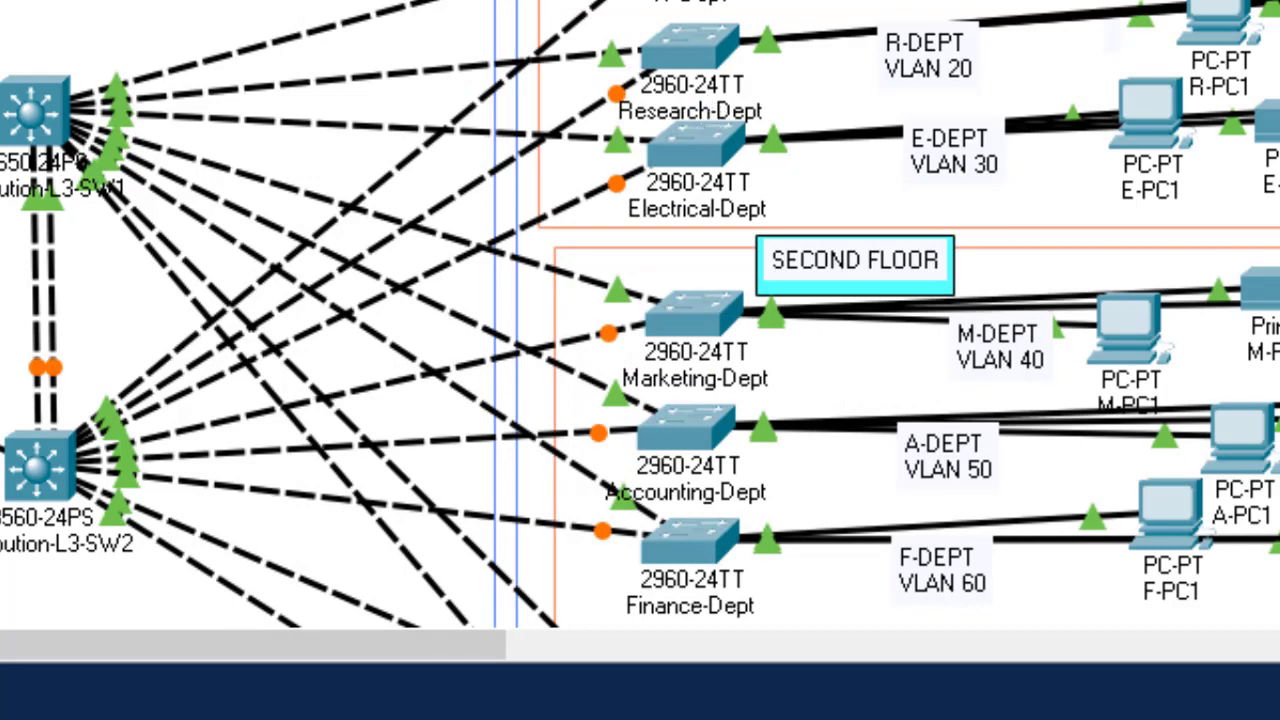
scroll(640, 314, "down", 5)
scroll(640, 314, "up", 5)
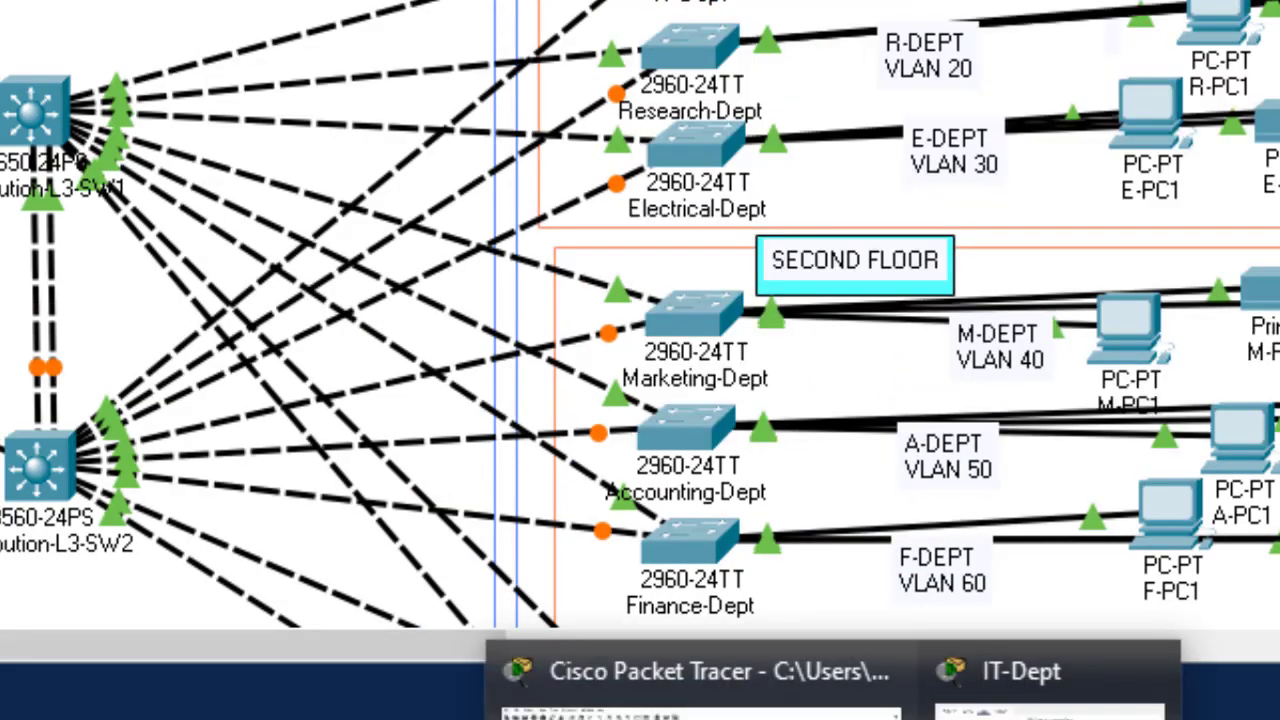
left_click(1000, 678)
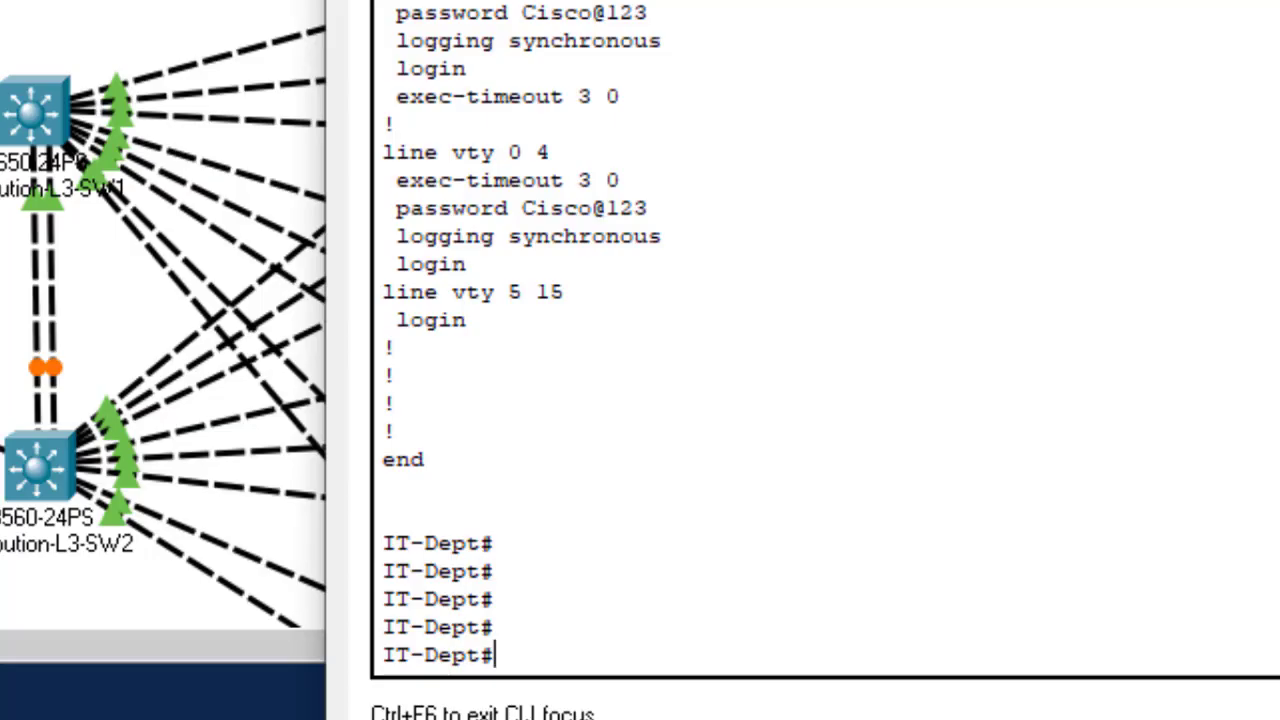
Step: Rerun 'sh start' to list the 1273-byte startup configuration and scroll back to its top
type("sh")
type(" sz")
key("BackSpace")
type("tart")
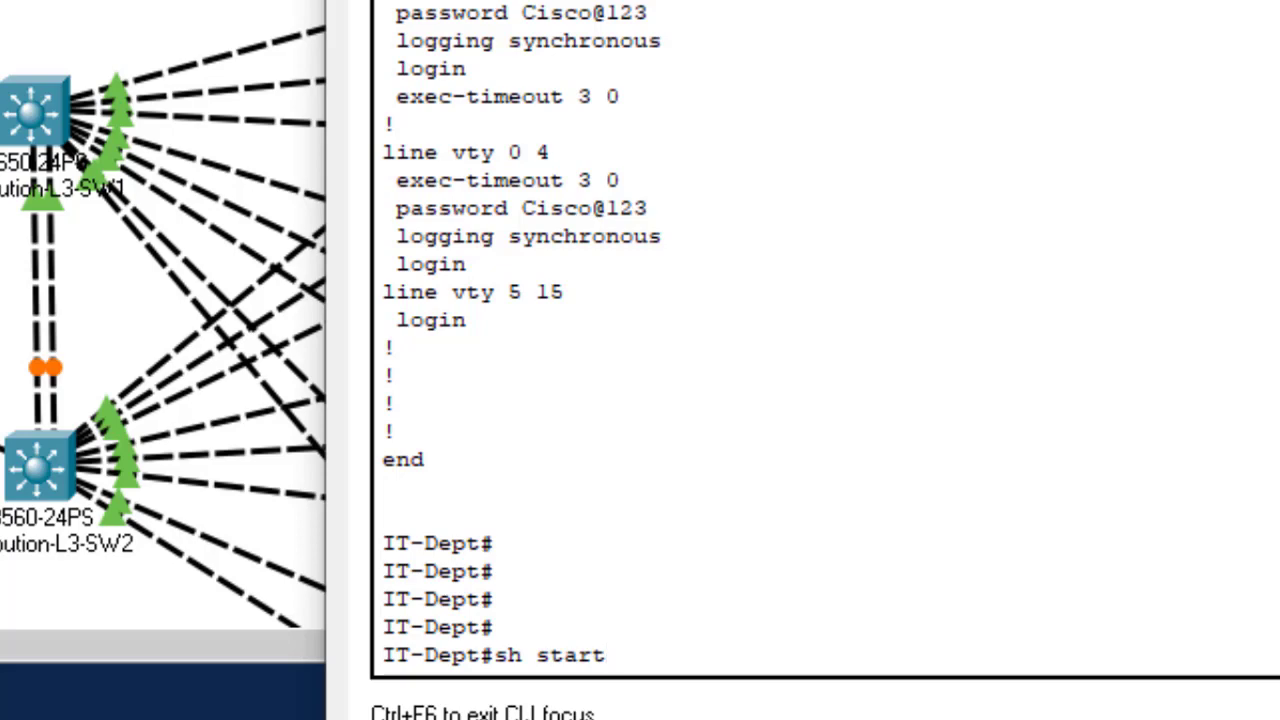
key("Return")
key("Return")
key("Return")
key("Return")
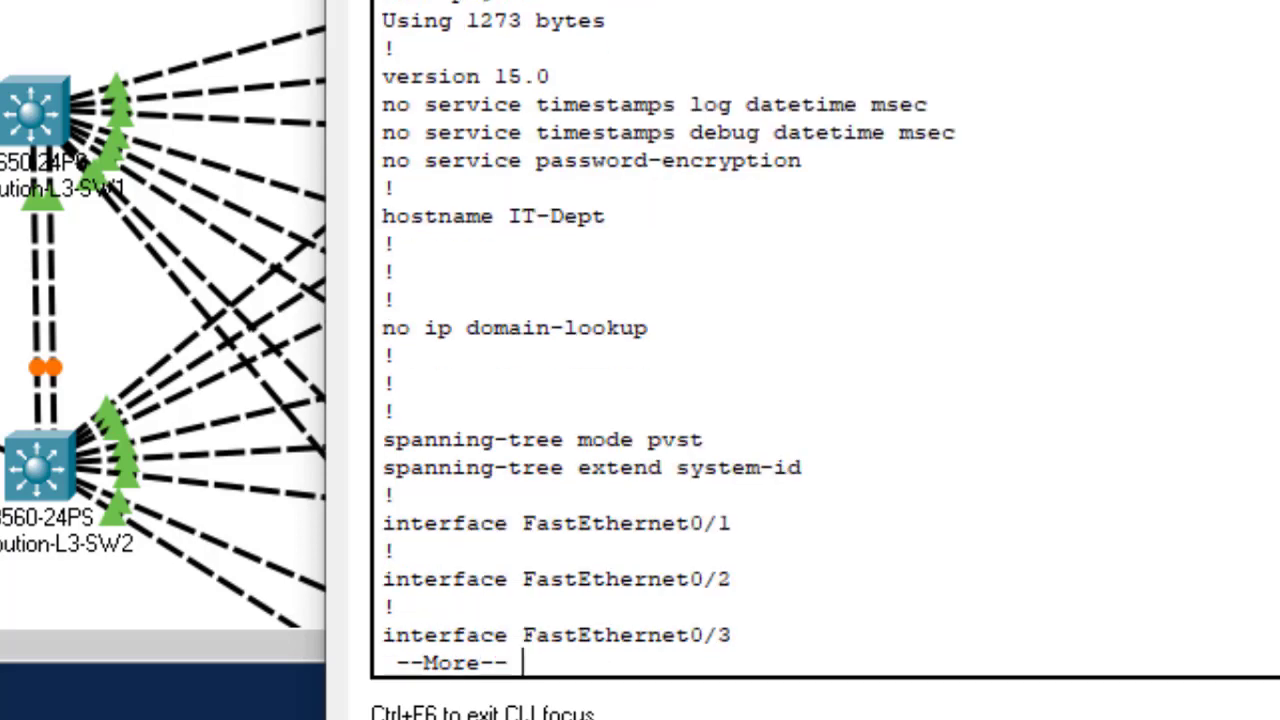
key("Return")
key("Return")
key("Return")
key("Return")
key("Return")
key("Return")
key("Return")
key("Return")
key("Return")
key("Return")
key("Return")
key("Return")
key("Return")
key("Return")
key("Return")
key("Return")
key("Return")
key("Return")
key("Return")
key("Return")
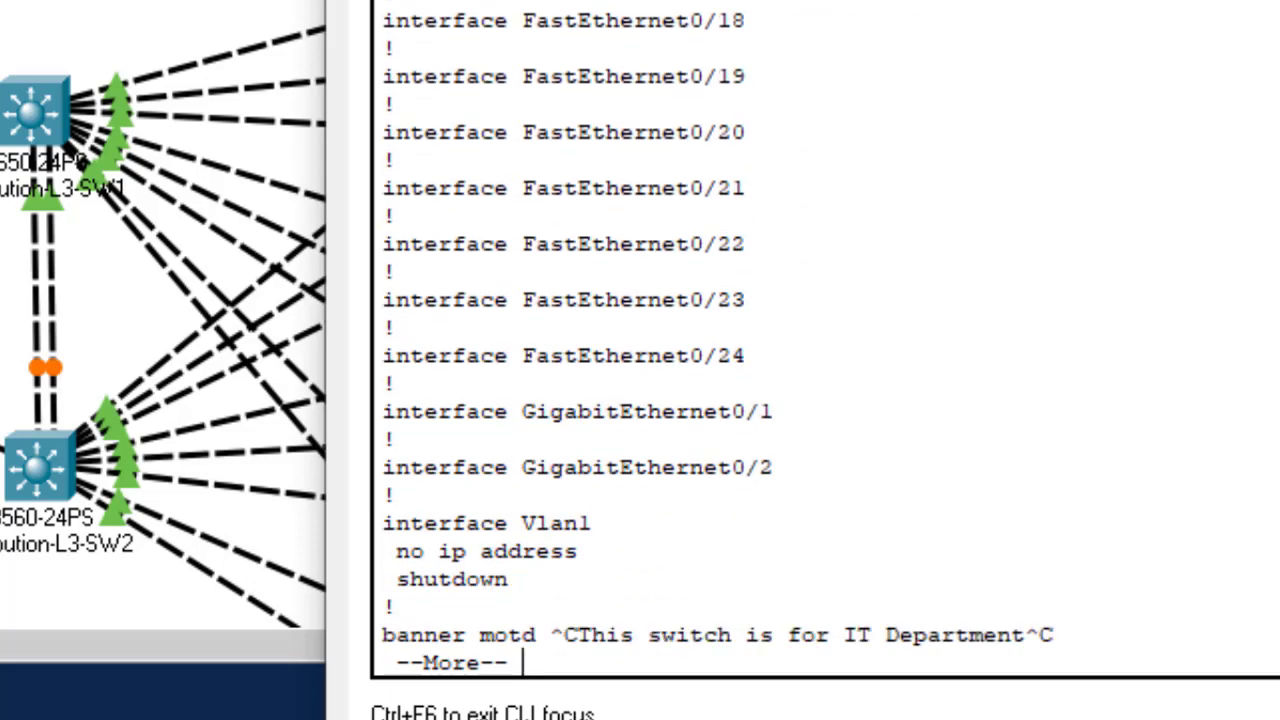
key("Return")
key("Return")
key("Return")
key("Return")
key("Return")
key("Return")
key("Return")
key("Return")
key("Return")
key("Return")
key("Return")
key("Return")
key("Return")
key("Return")
key("Return")
key("Return")
key("Return")
key("Return")
key("Return")
key("Return")
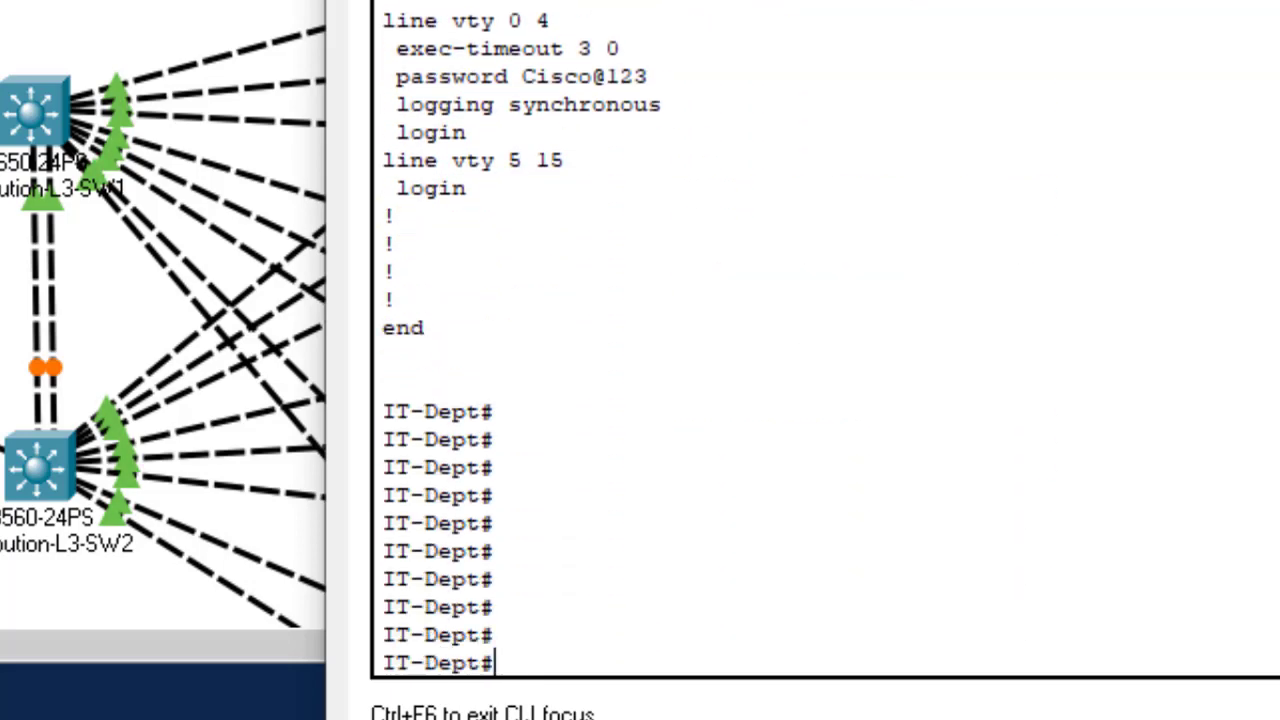
left_click(447, 318)
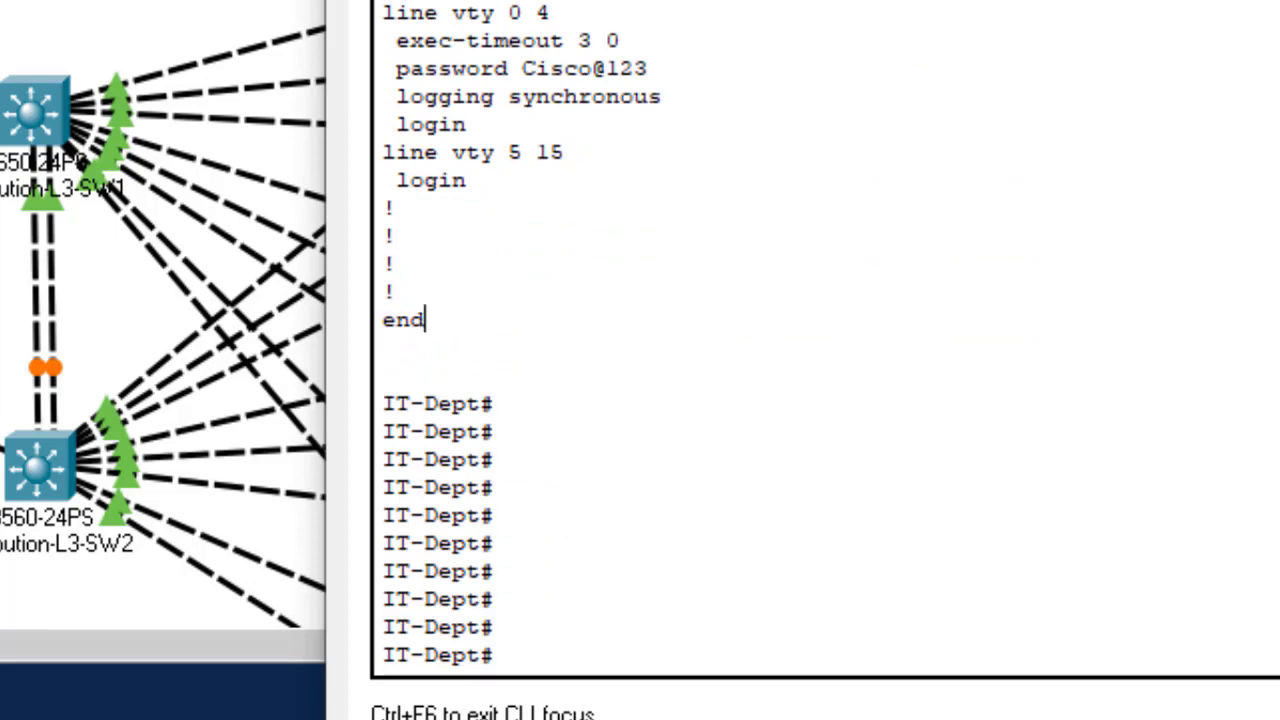
scroll(700, 340, "up", 15)
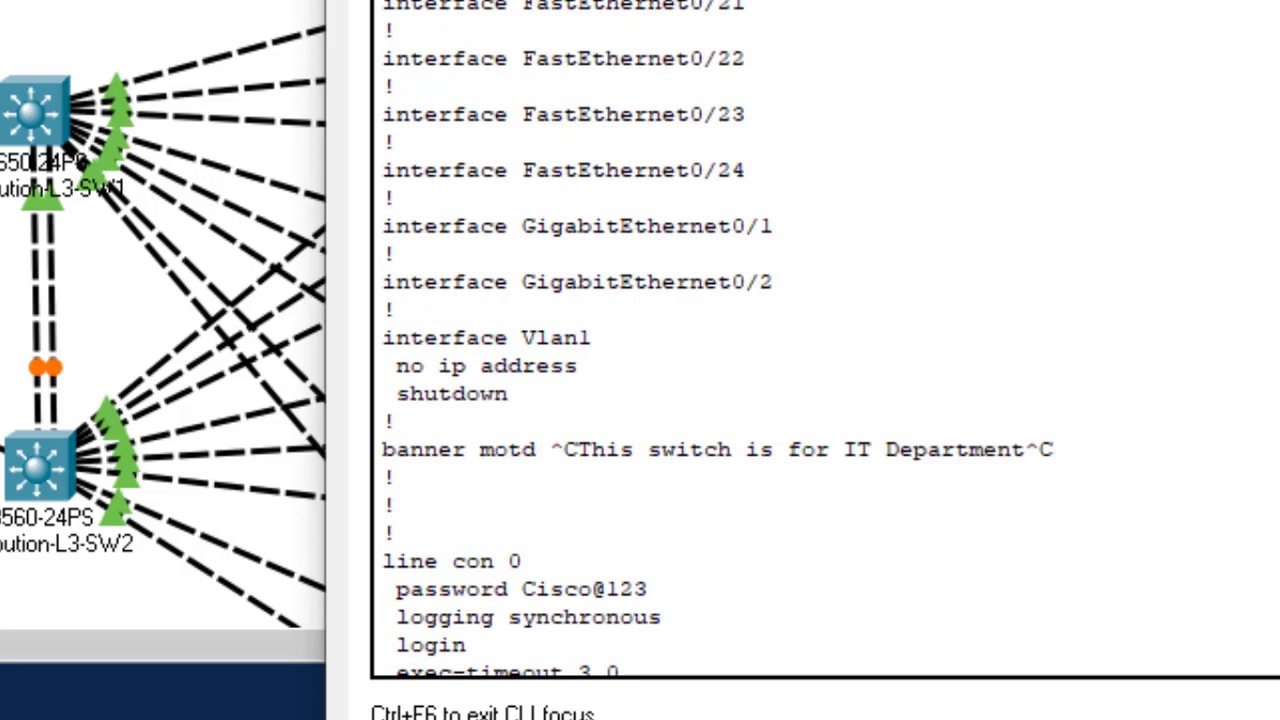
scroll(700, 340, "up", 3)
scroll(668, 338, "up", 5)
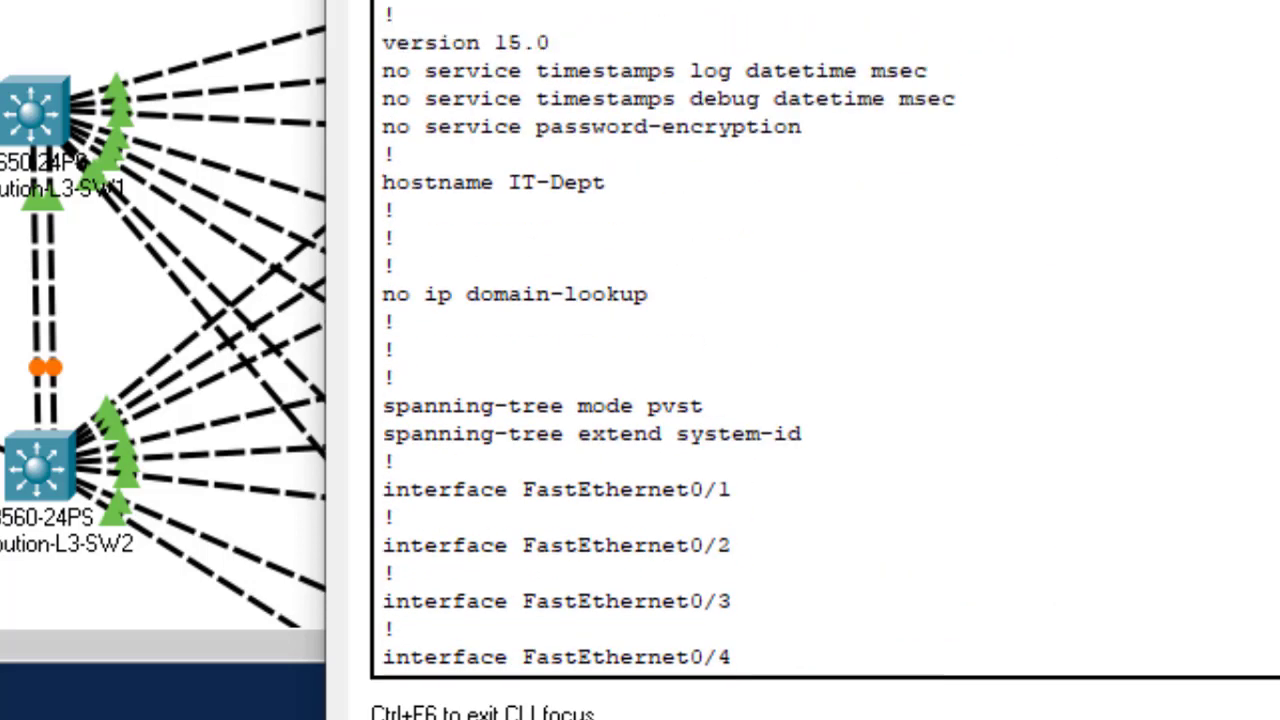
scroll(514, 317, "down", 2)
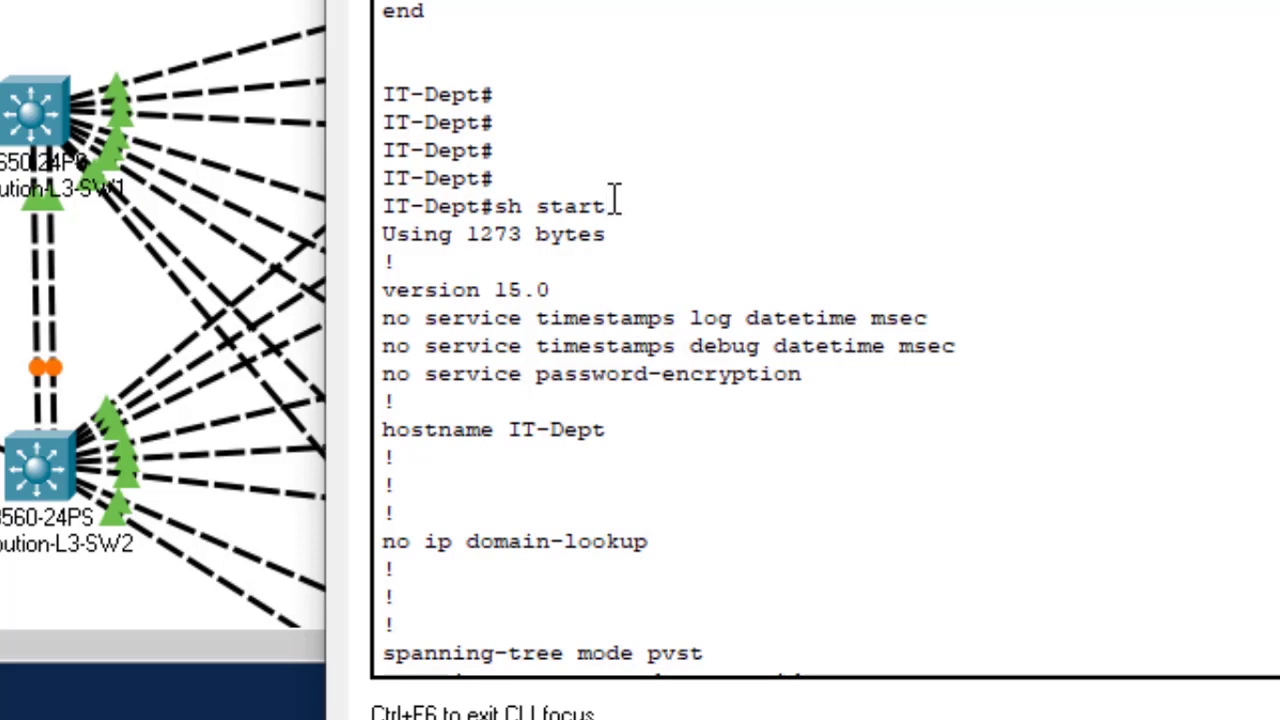
left_click_drag(612, 204, 492, 195)
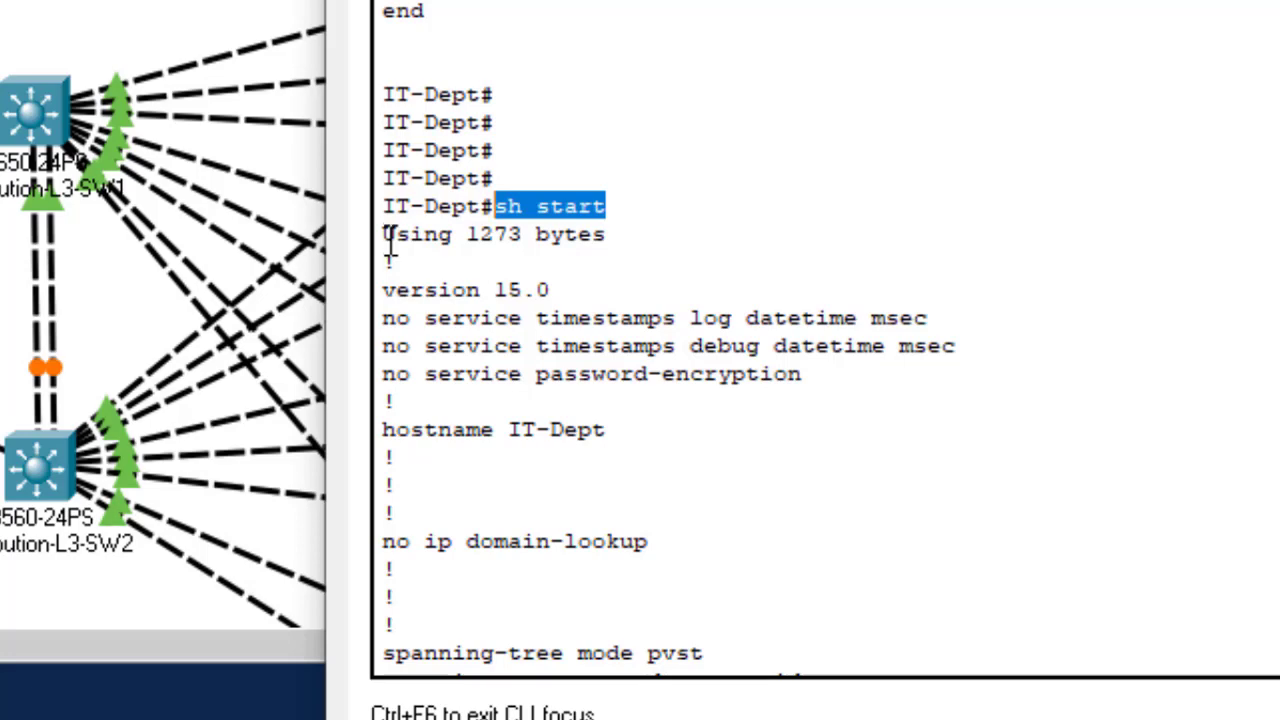
Step: Select the startup configuration output from 'Using 1273 bytes' down to 'end'
left_click(387, 240)
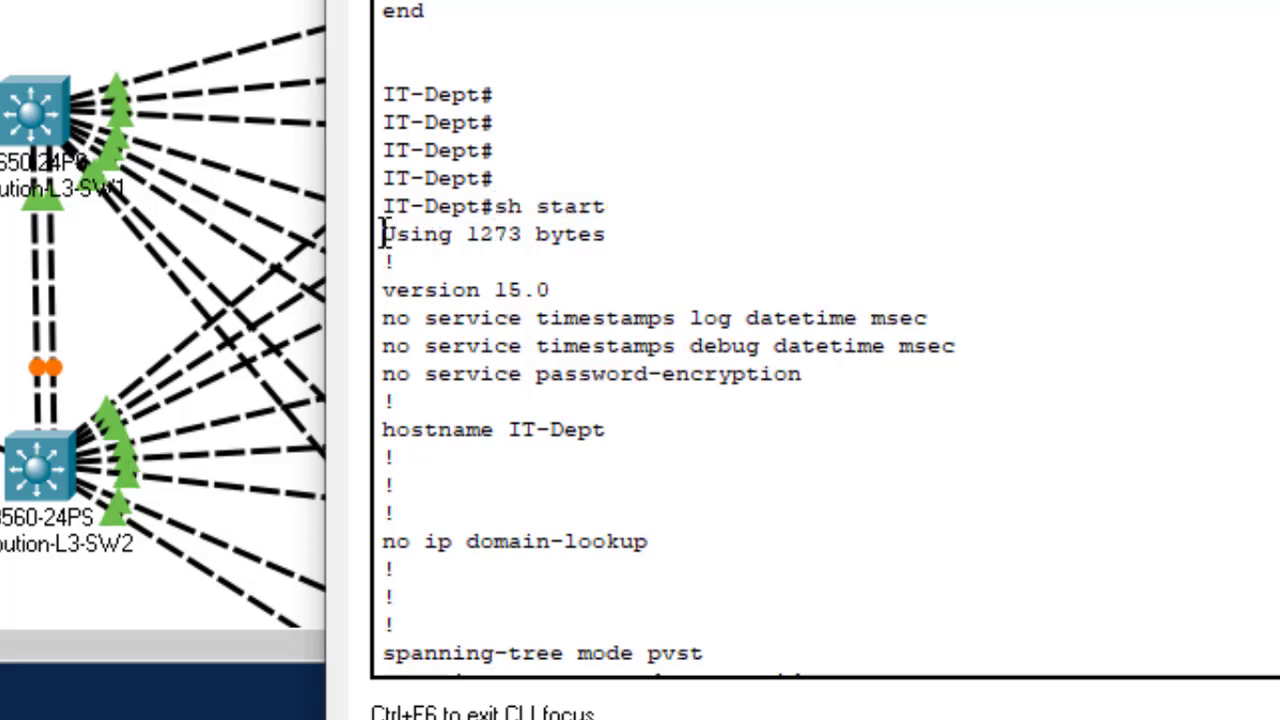
left_click_drag(637, 232, 393, 236)
left_click(393, 234)
left_click(607, 206)
left_click(494, 206, "shift")
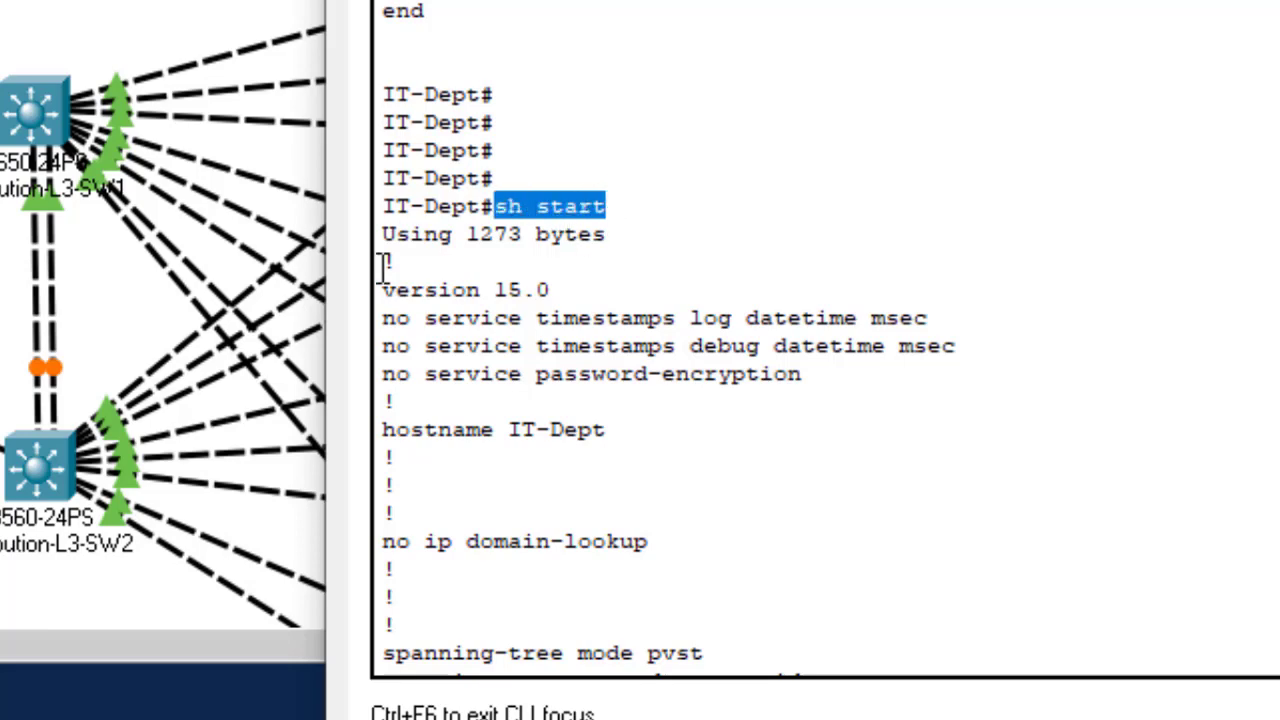
left_click_drag(384, 235, 445, 320)
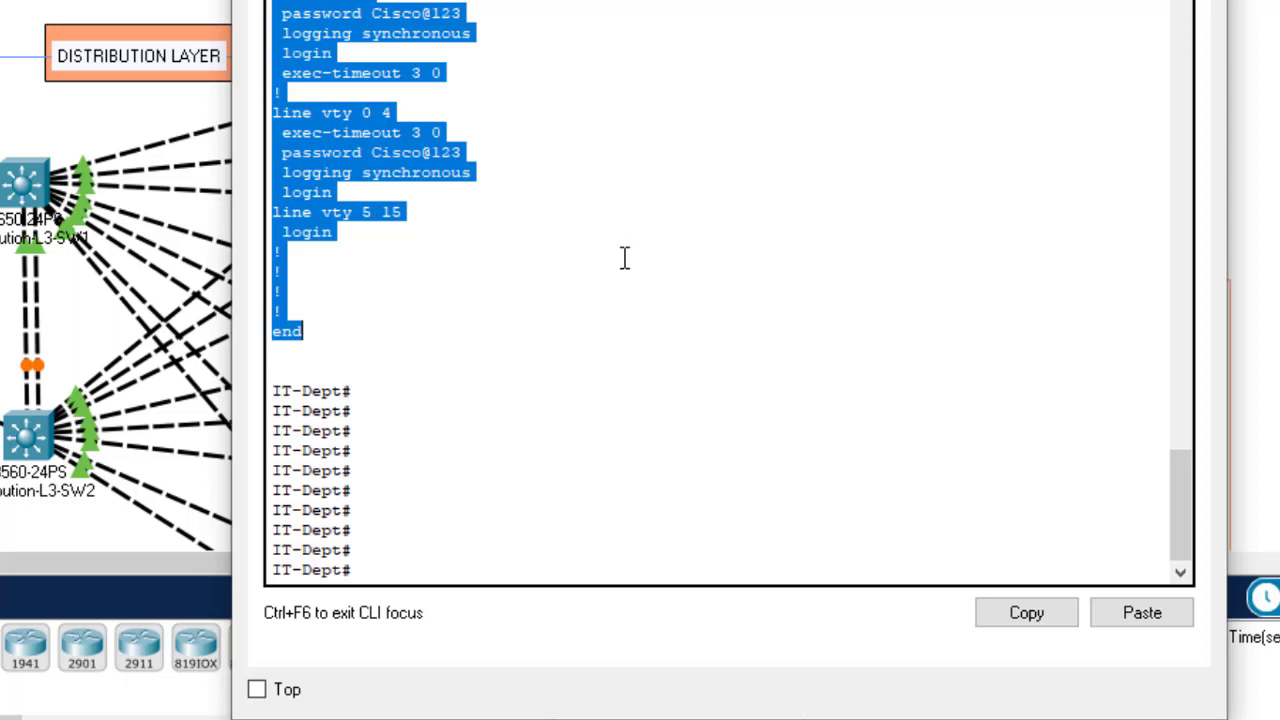
Step: Copy the selected configuration and close the IT-Dept CLI window
left_click(1017, 612)
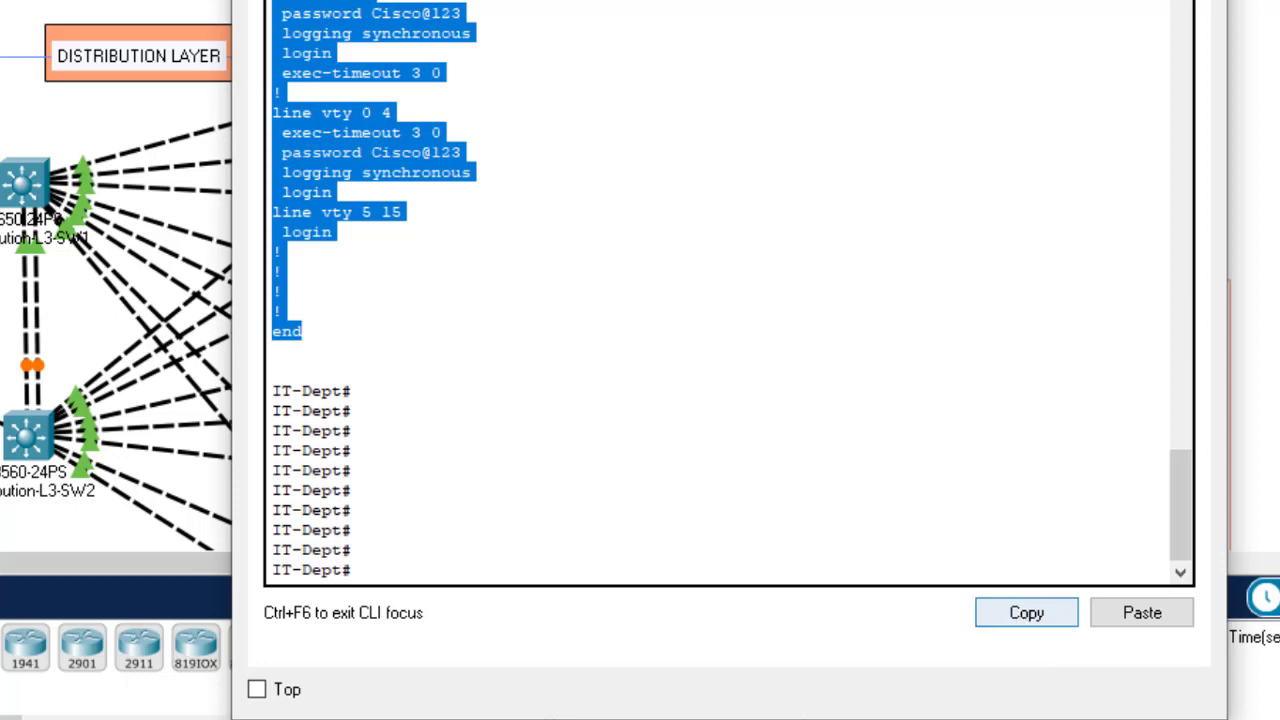
left_click(1205, 1)
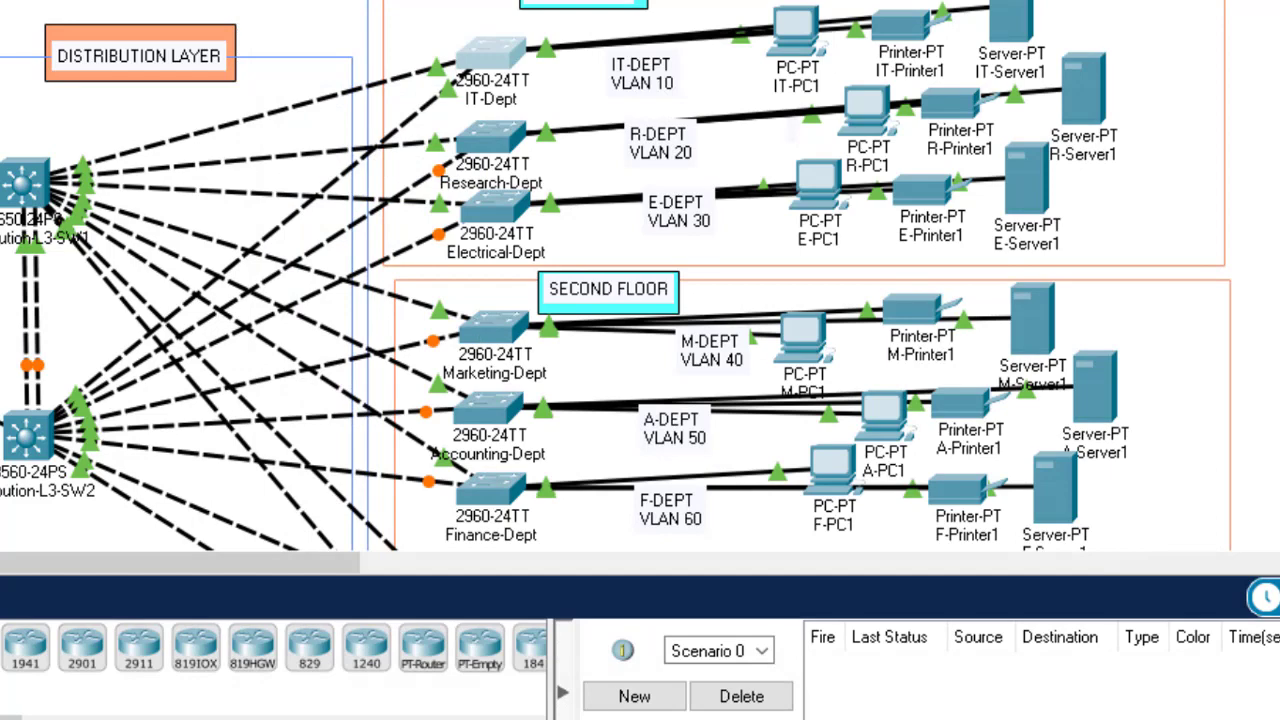
key("super")
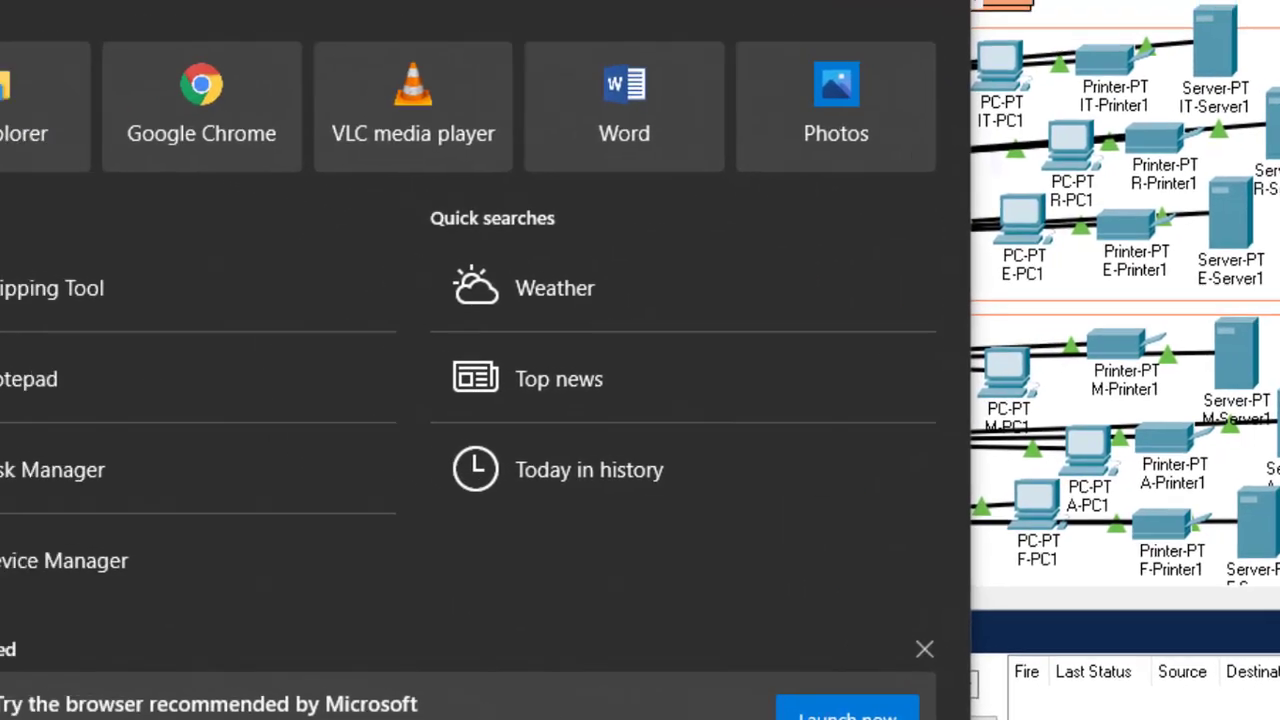
Step: Launch Notepad via a 'txt' search and paste the IT-Dept configuration into a new document
type("txt")
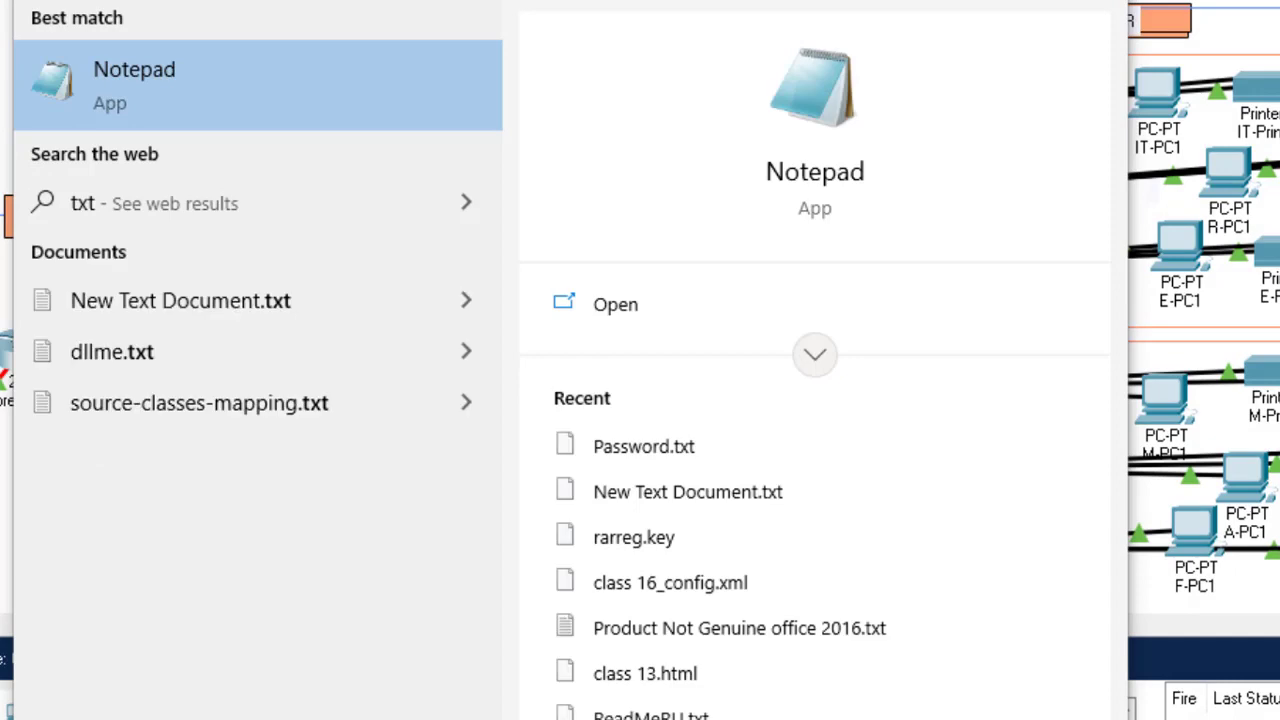
key("Return")
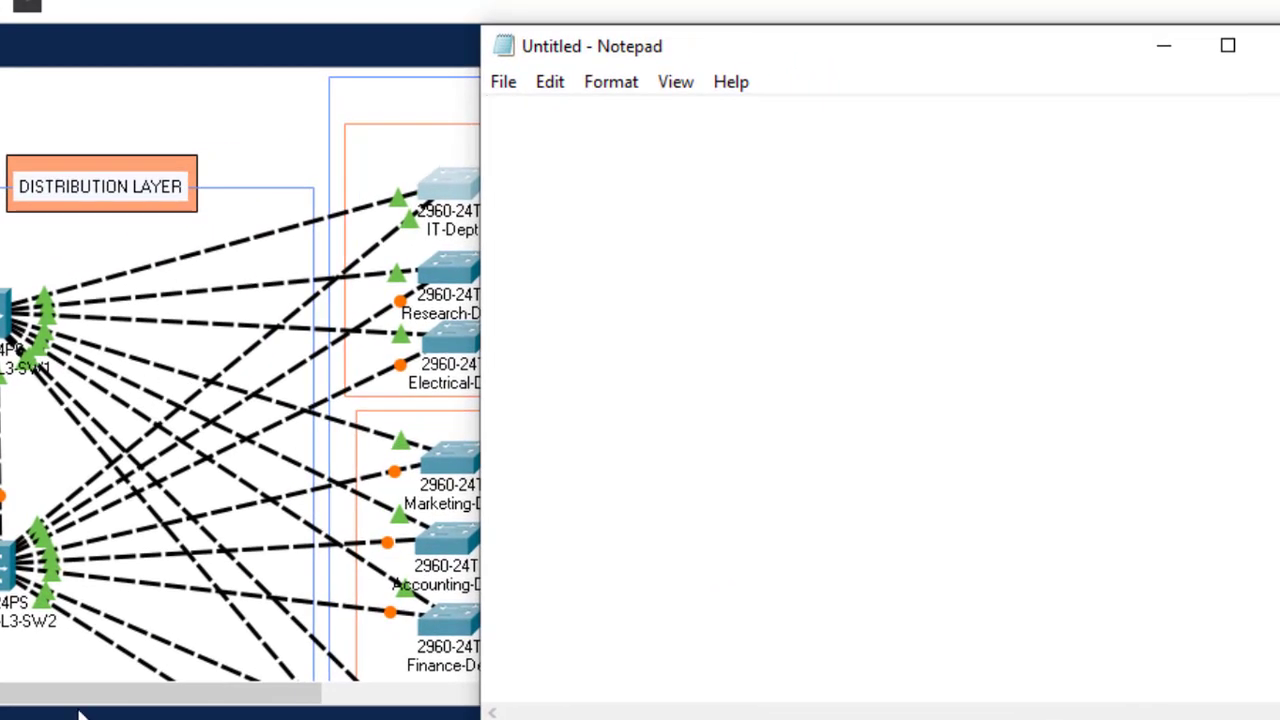
key("ctrl+v")
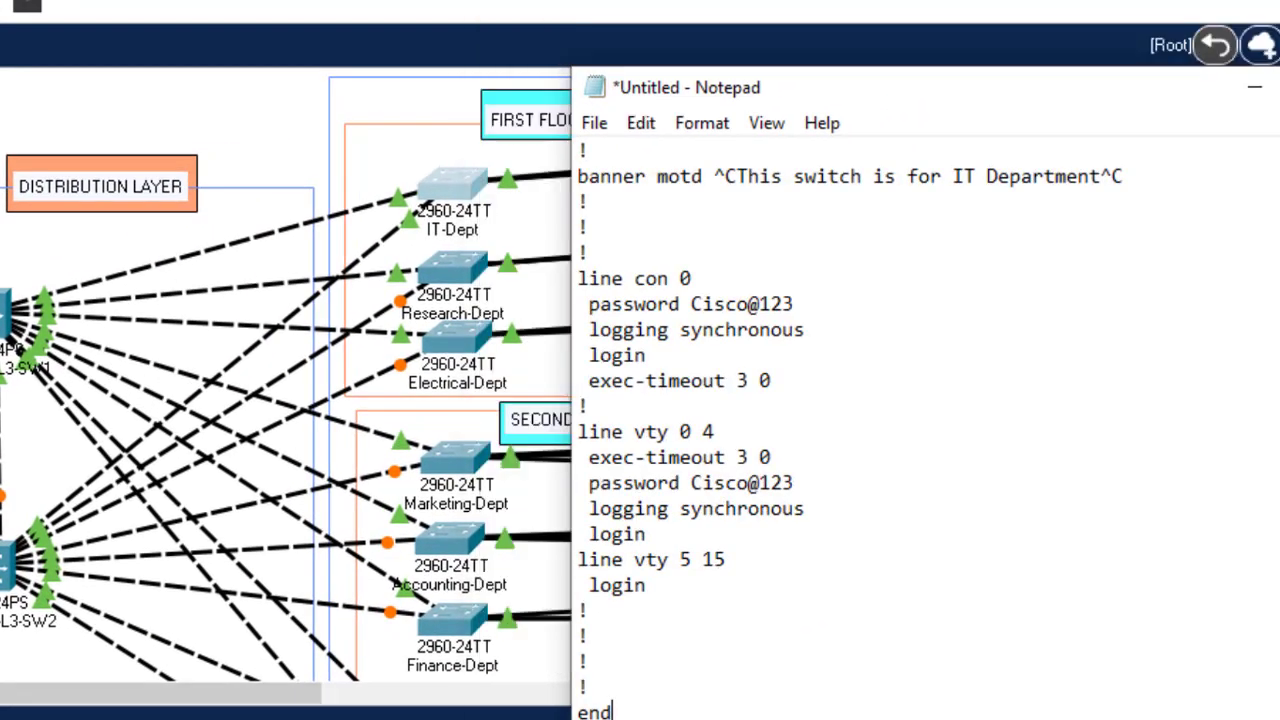
scroll(900, 430, "up", 6)
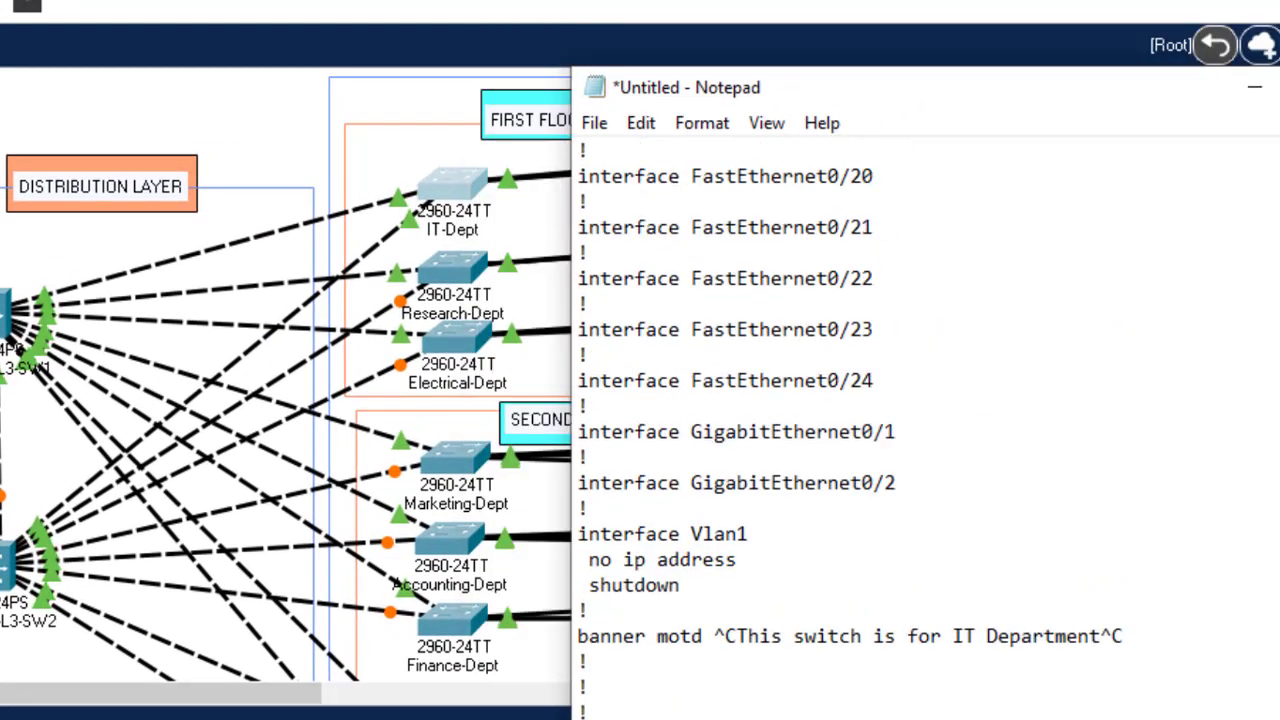
scroll(900, 430, "down", 6)
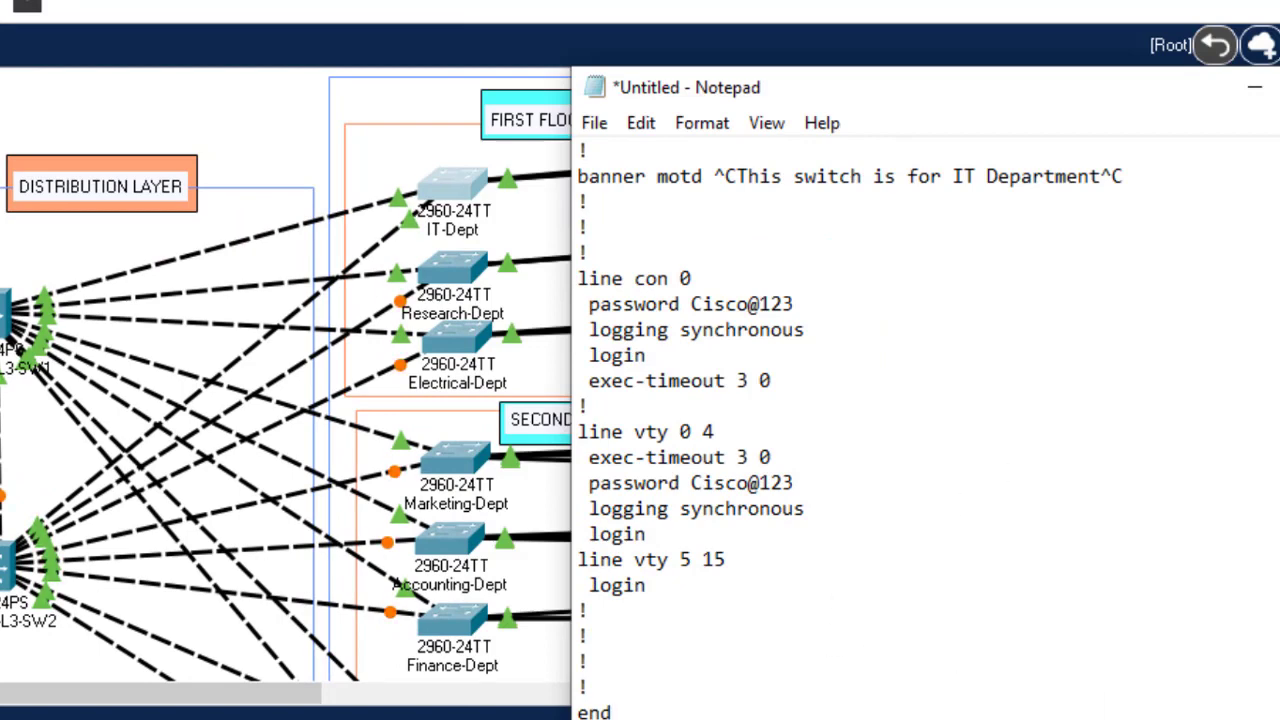
scroll(925, 430, "up", 20)
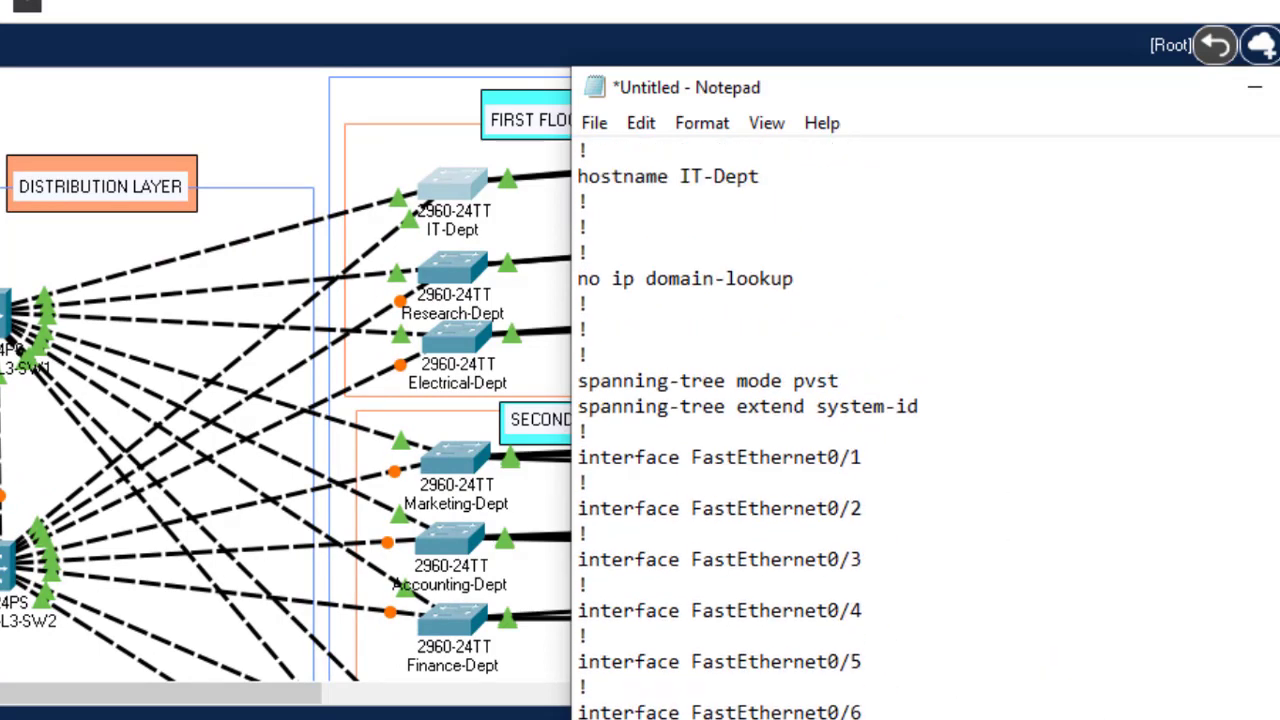
scroll(925, 430, "up", 2)
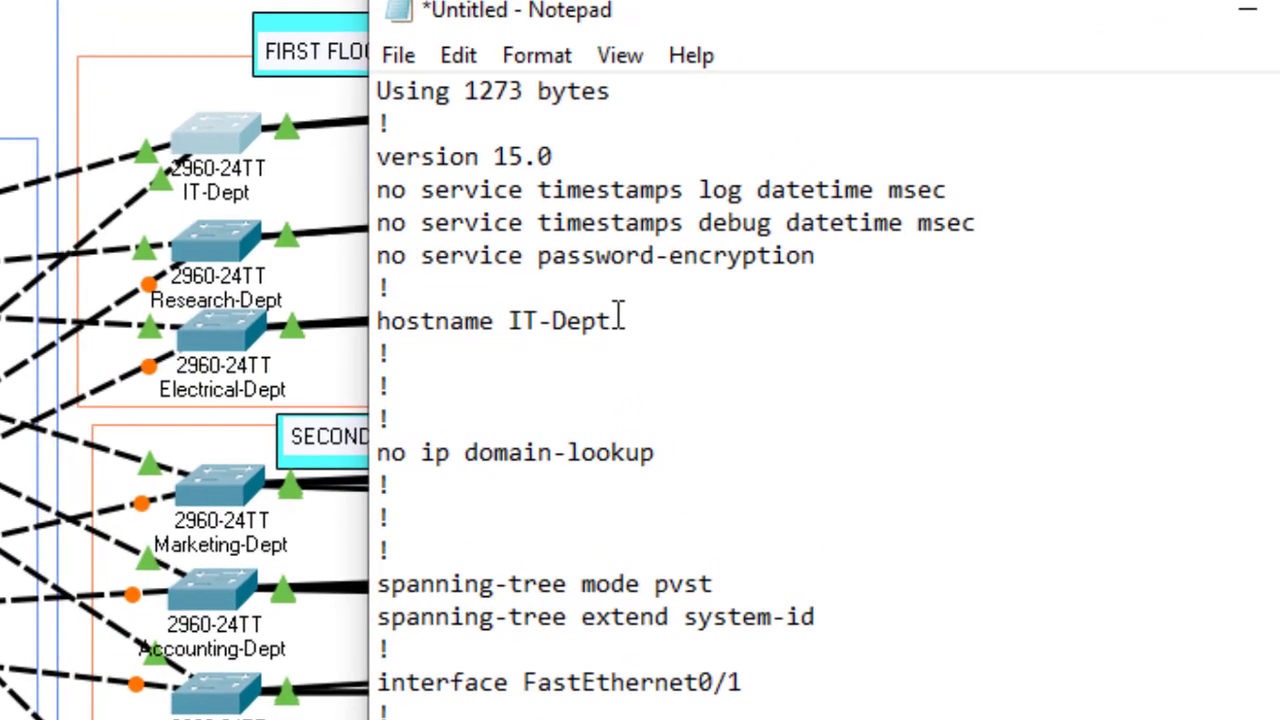
Step: Change the hostname line from IT-Dept to Research-Dept
left_click(536, 327)
key("BackSpace")
key("BackSpace")
type("Rese")
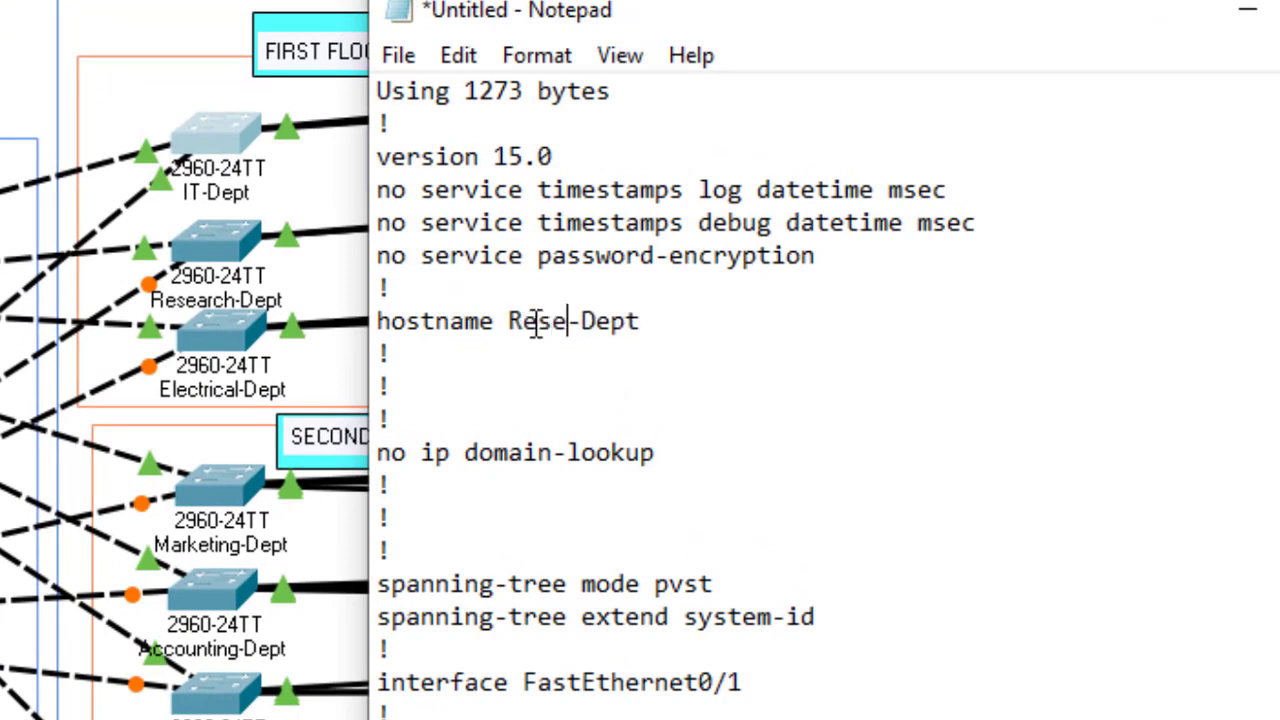
type("arch")
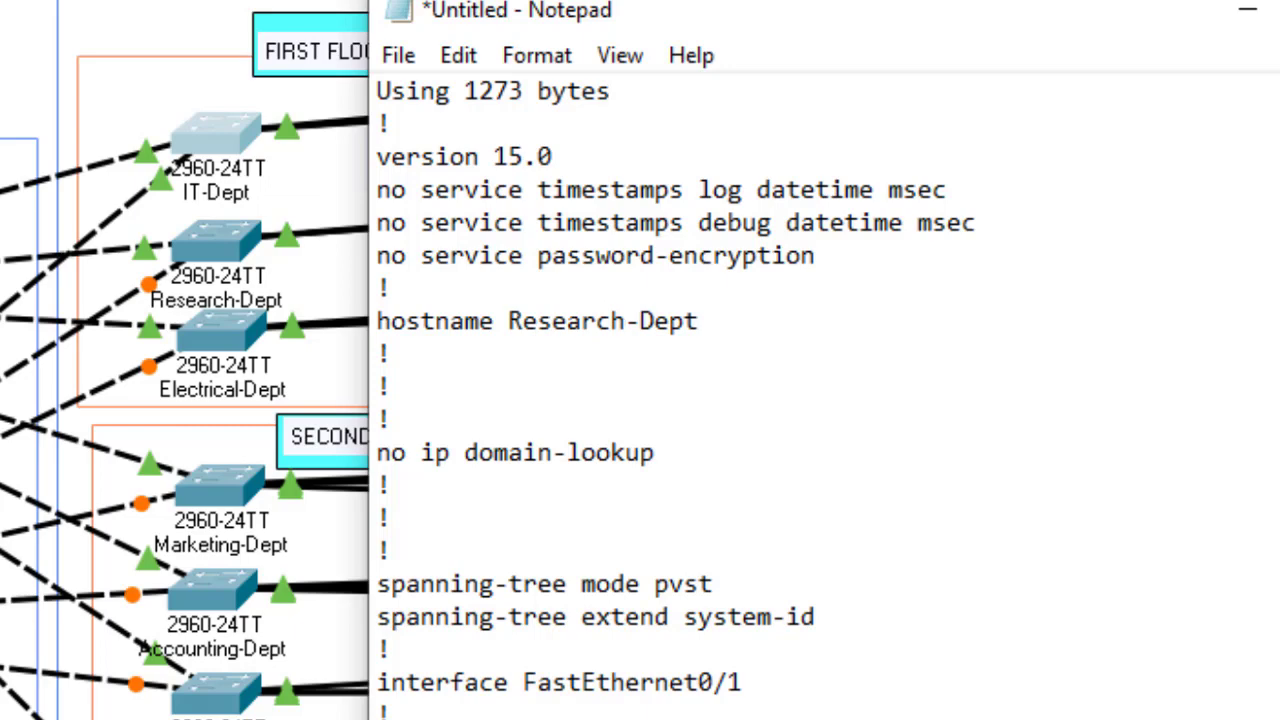
scroll(728, 400, "down", 20)
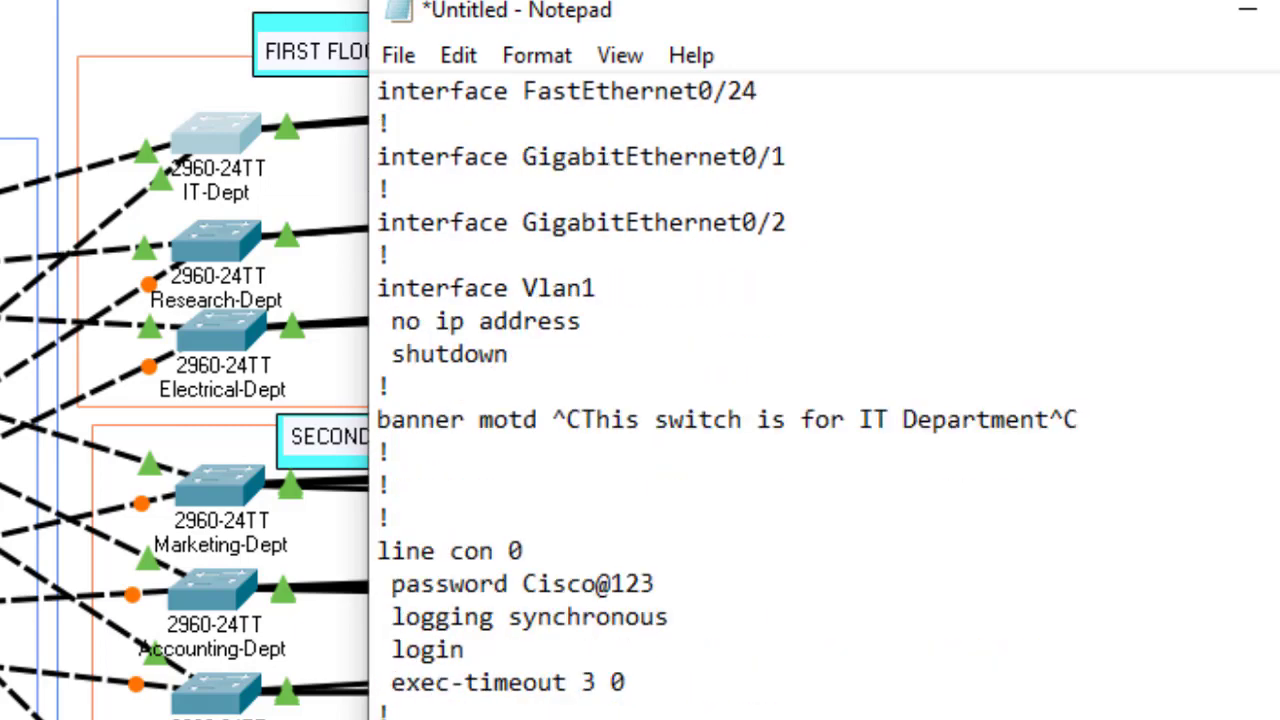
Step: Change the banner to 'This switch is for Research Department' and select the whole template
left_click(893, 412)
key("BackSpace")
key("BackSpace")
type("Reser")
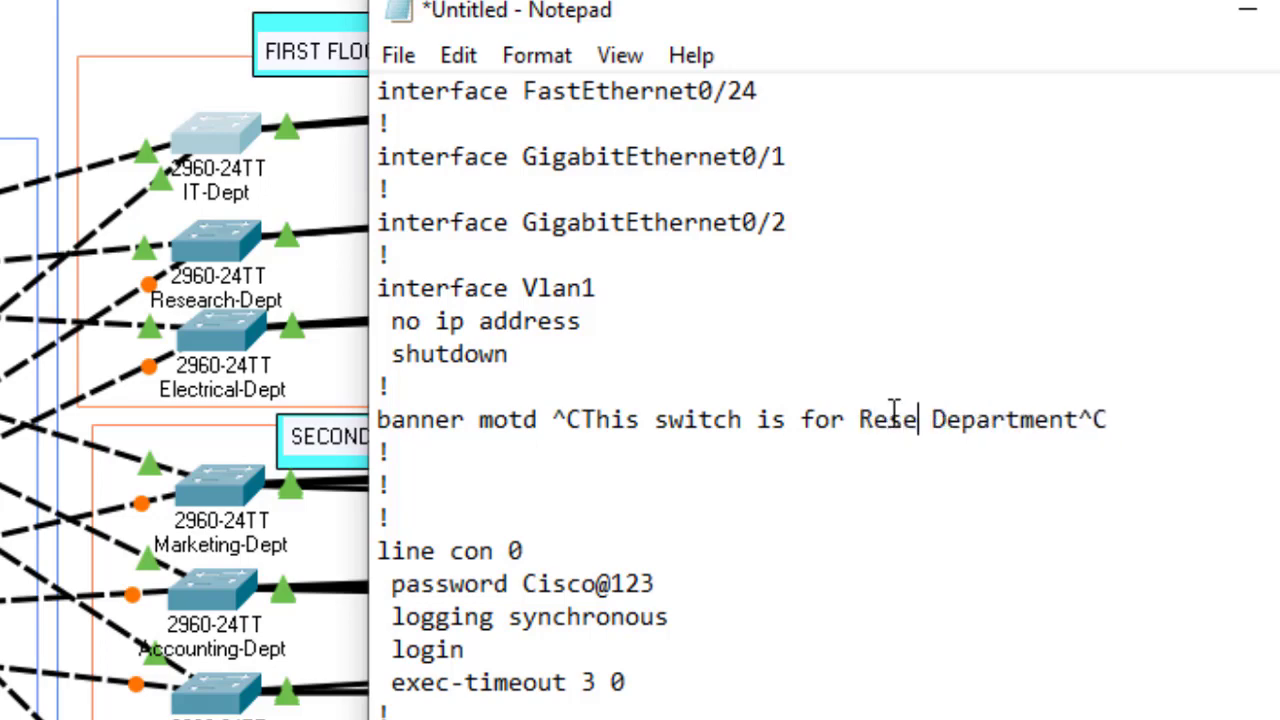
key("BackSpace")
type("arch")
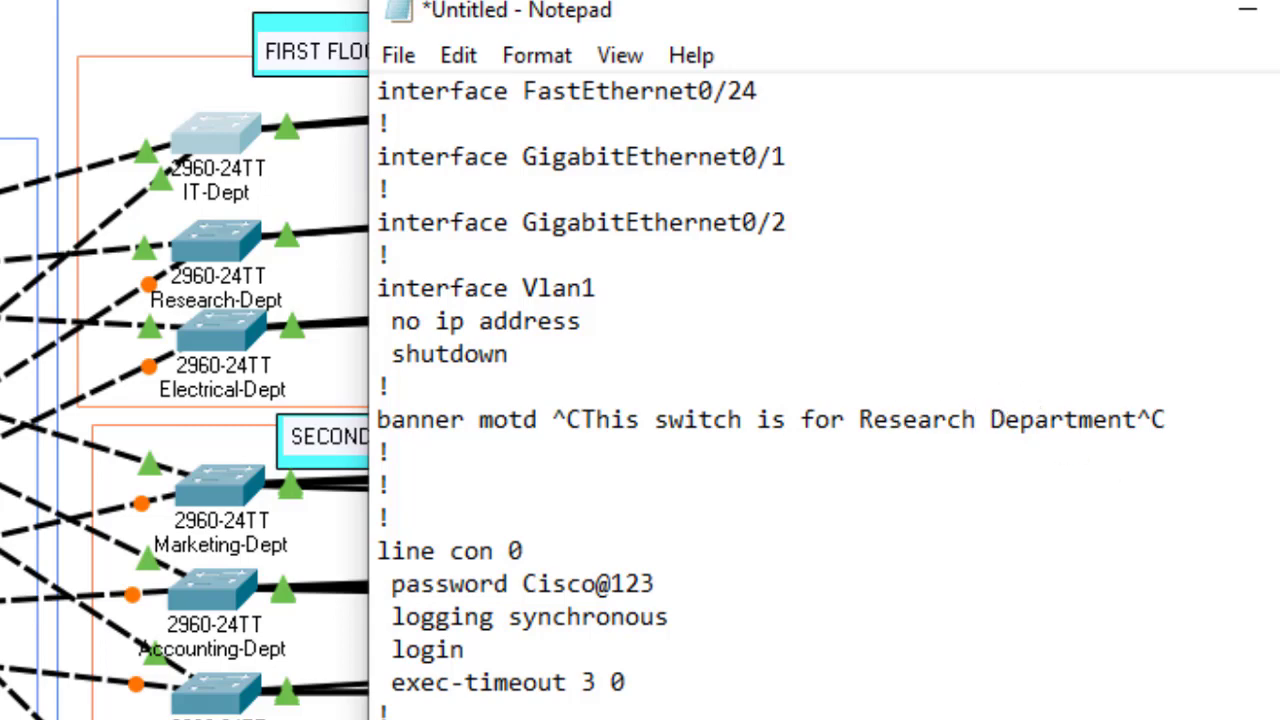
scroll(820, 400, "down", 3)
scroll(820, 400, "up", 20)
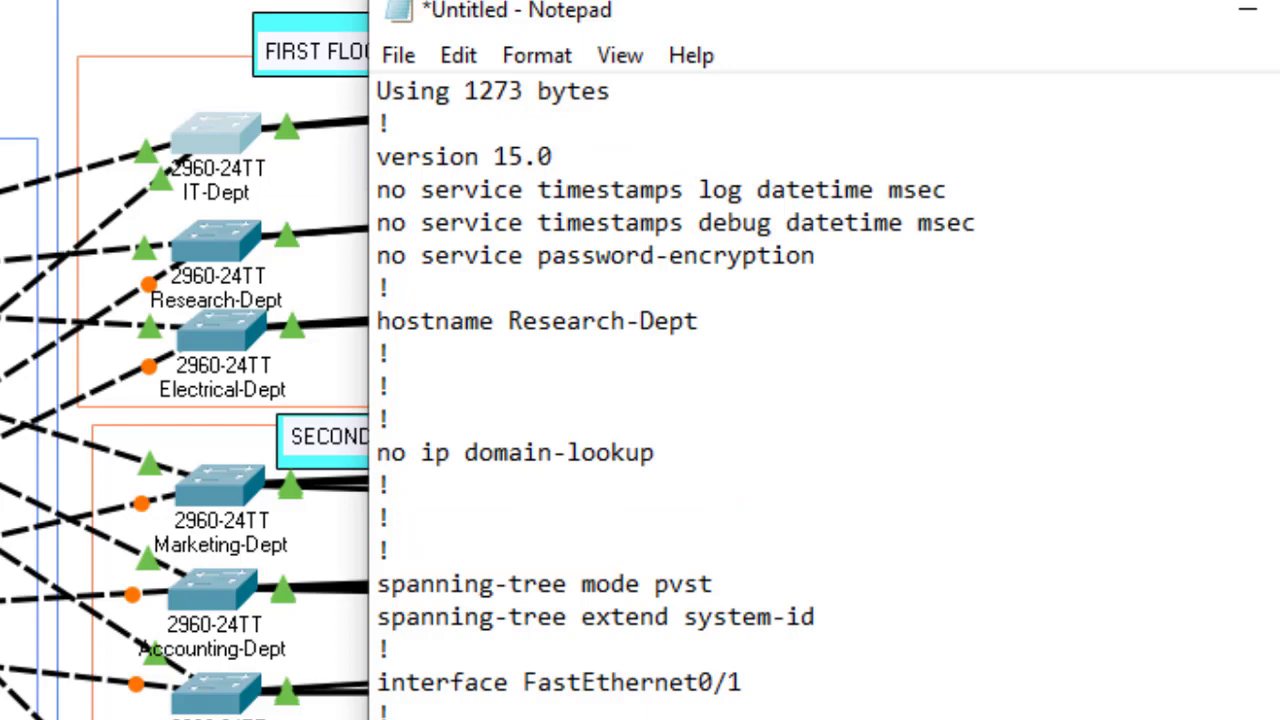
left_click(763, 268)
key("ctrl+a")
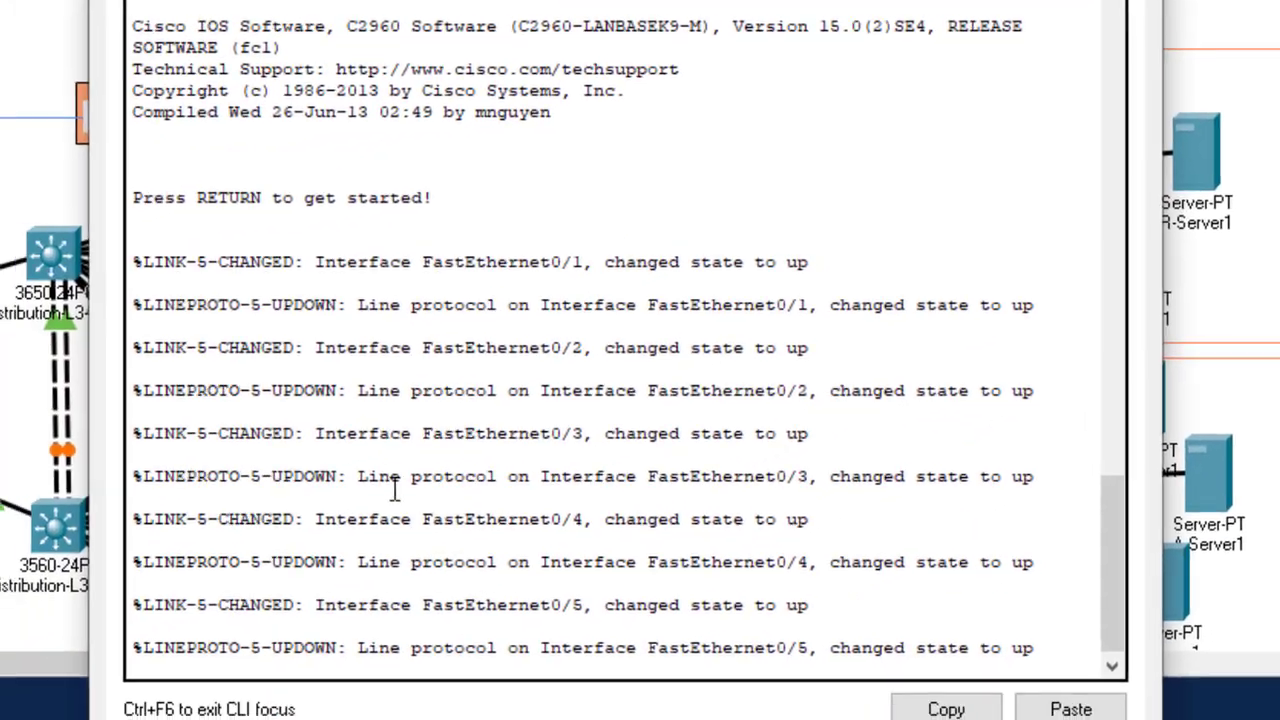
Step: Enter global configuration mode on the new switch with 'en' and 'config t'
key("Return")
key("Return")
key("Return")
key("Return")
type("en")
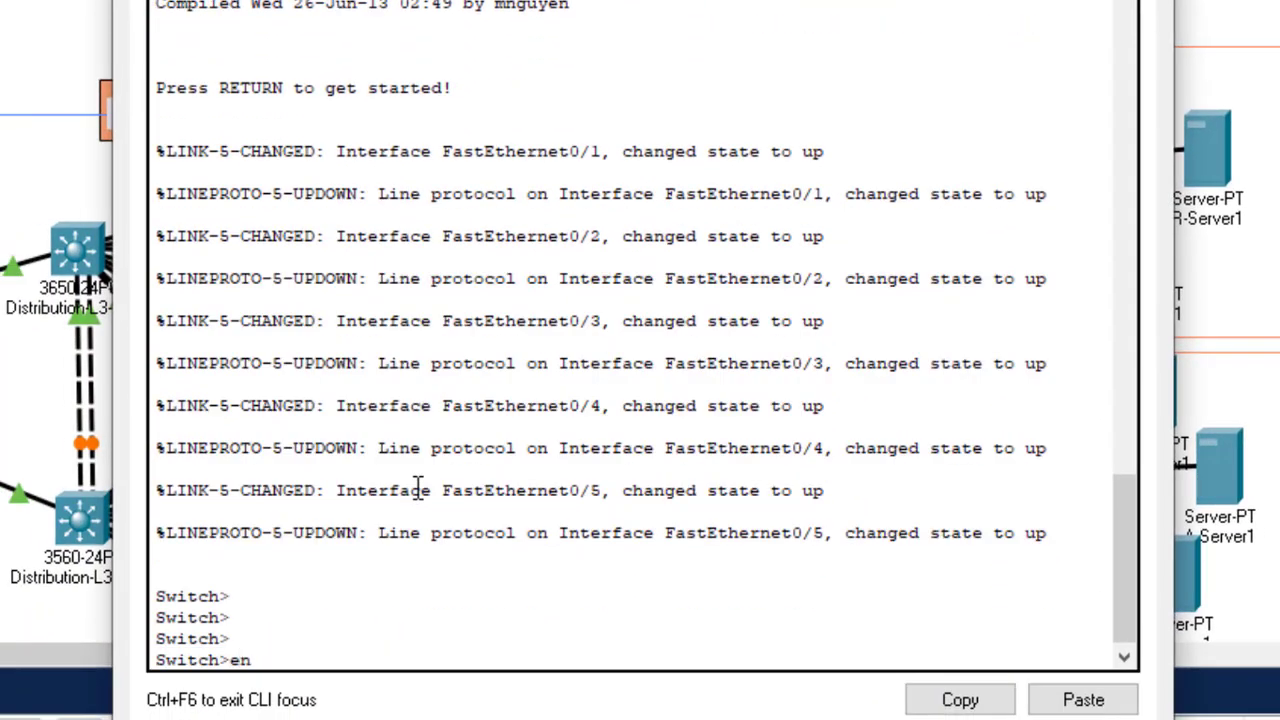
key("Return")
type("confi")
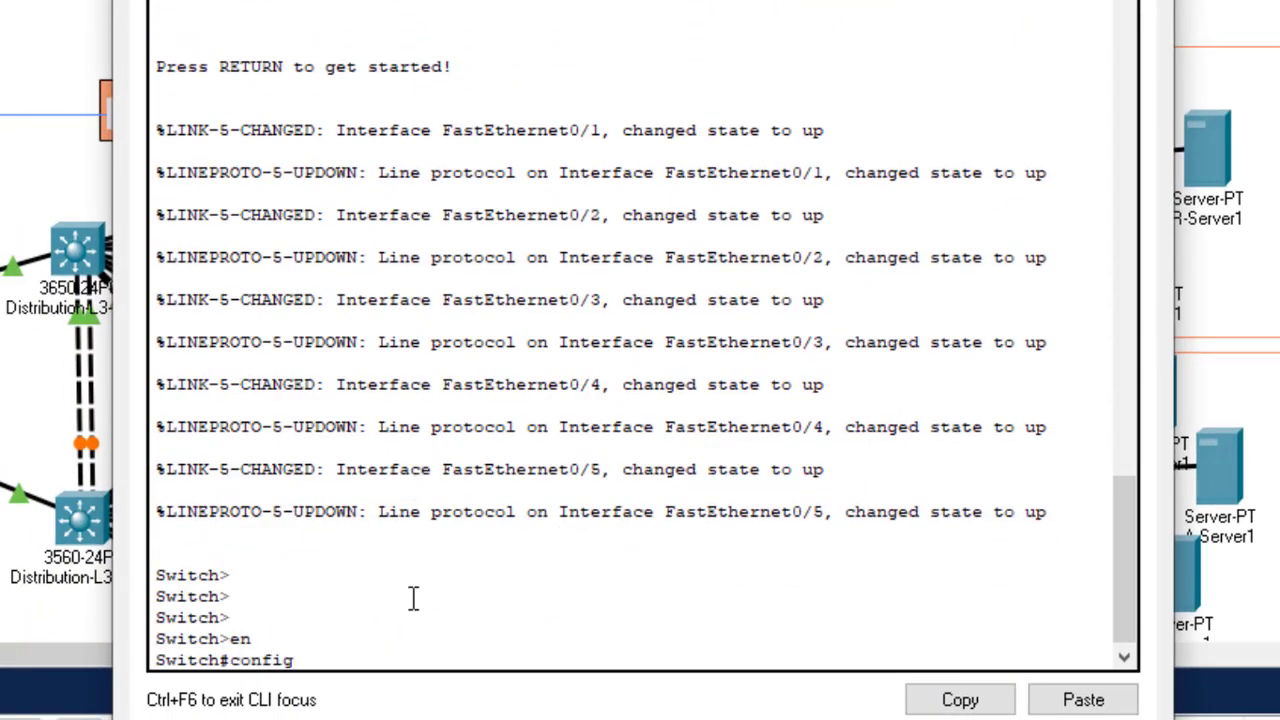
type("g")
key("Tab")
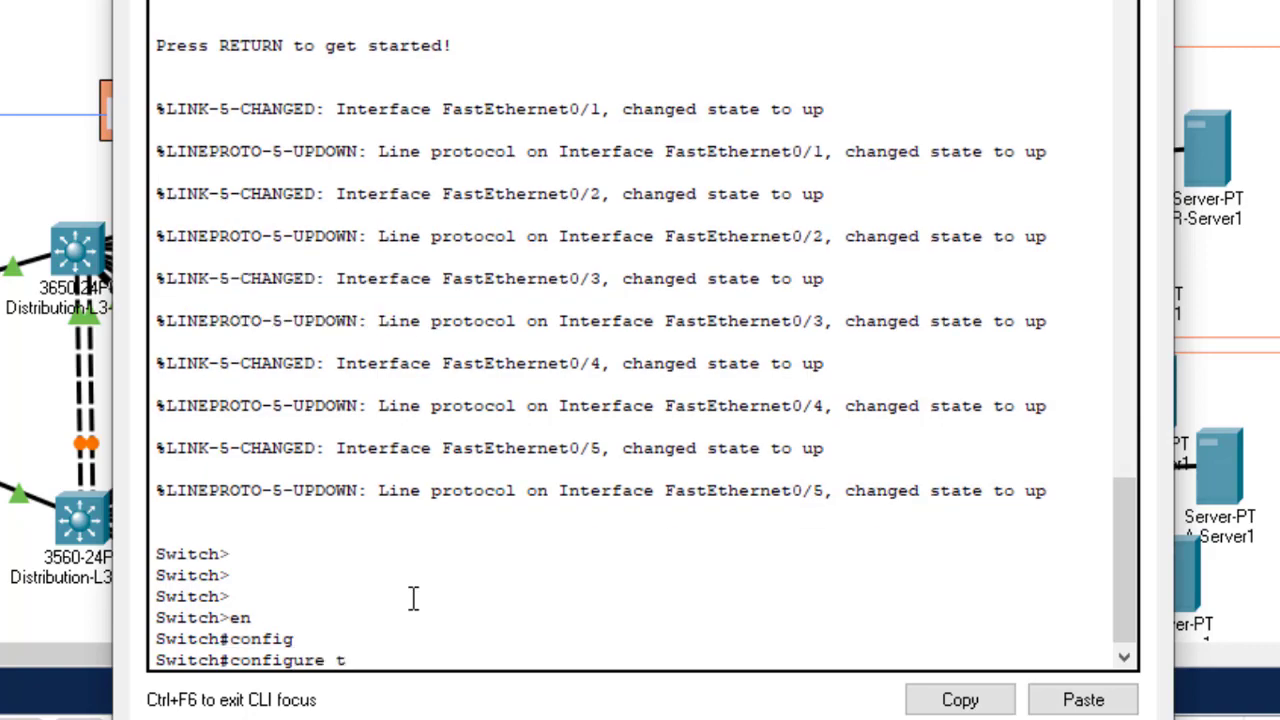
type("t")
key("Return")
key("Return")
key("Return")
key("Return")
key("Return")
key("Return")
key("Return")
key("Return")
key("Return")
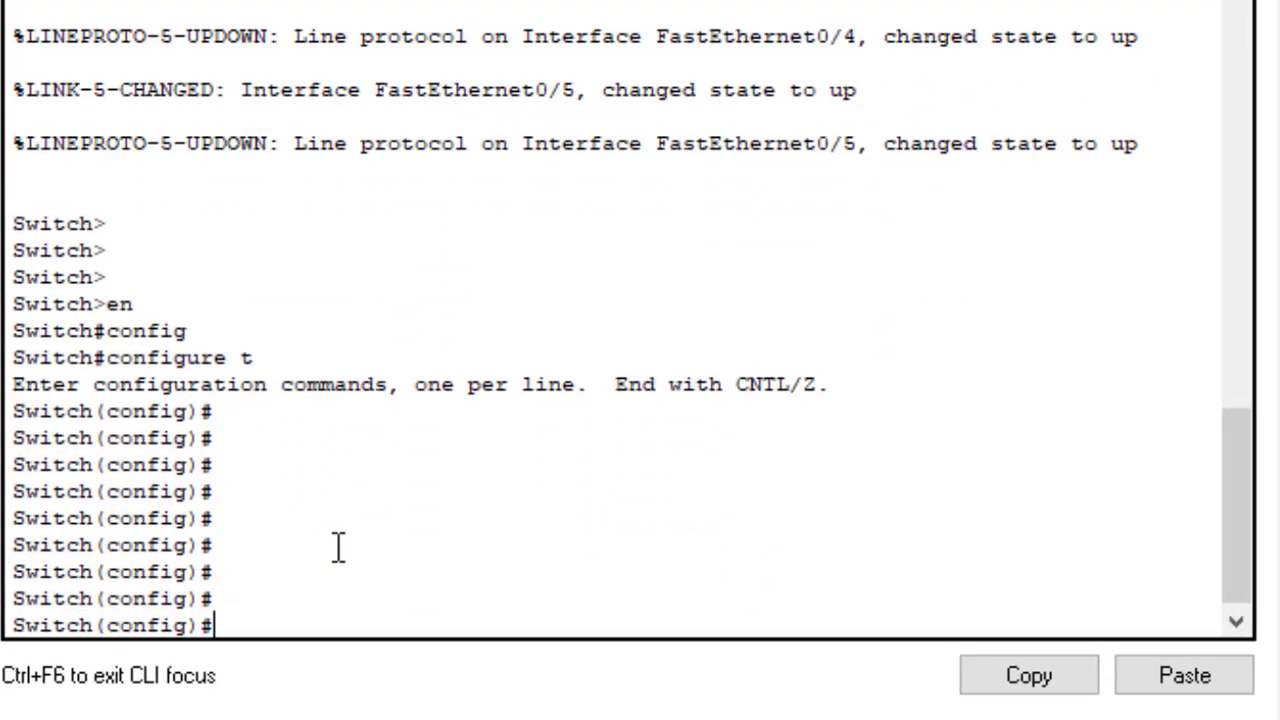
Step: Paste the copied Research-Dept template into the switch's configuration prompt
key("alt+Tab")
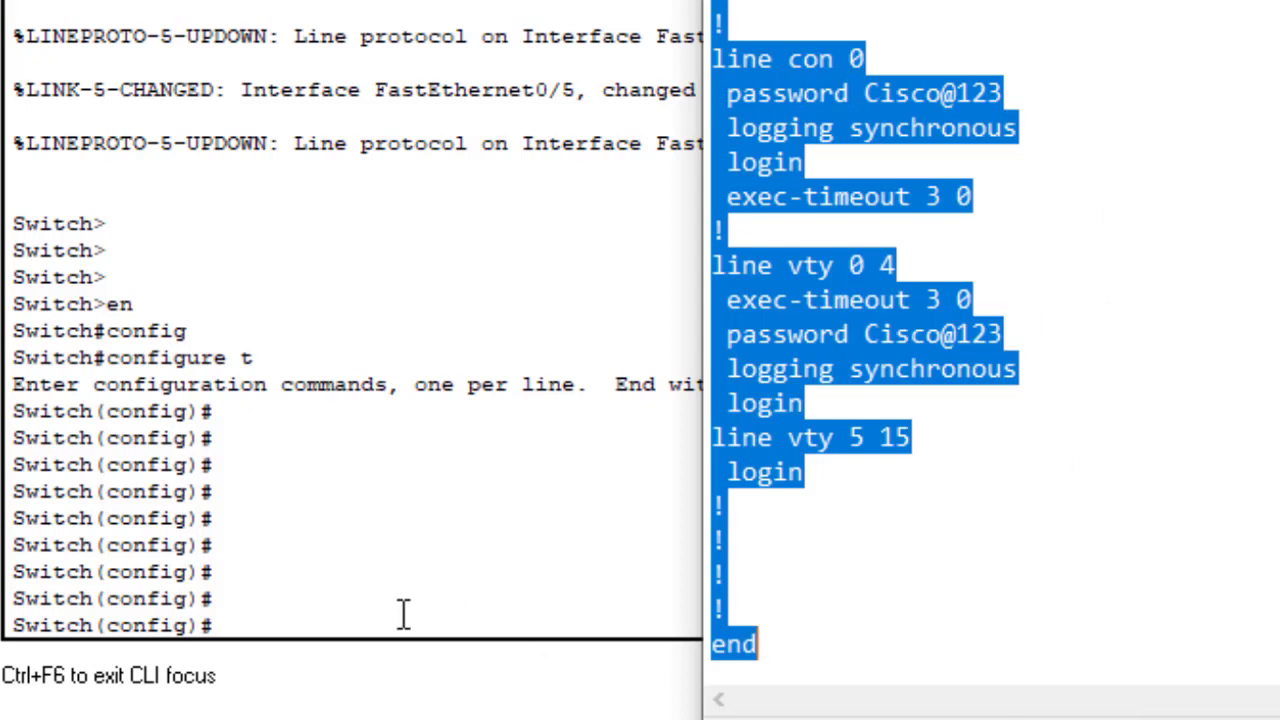
left_click(449, 611)
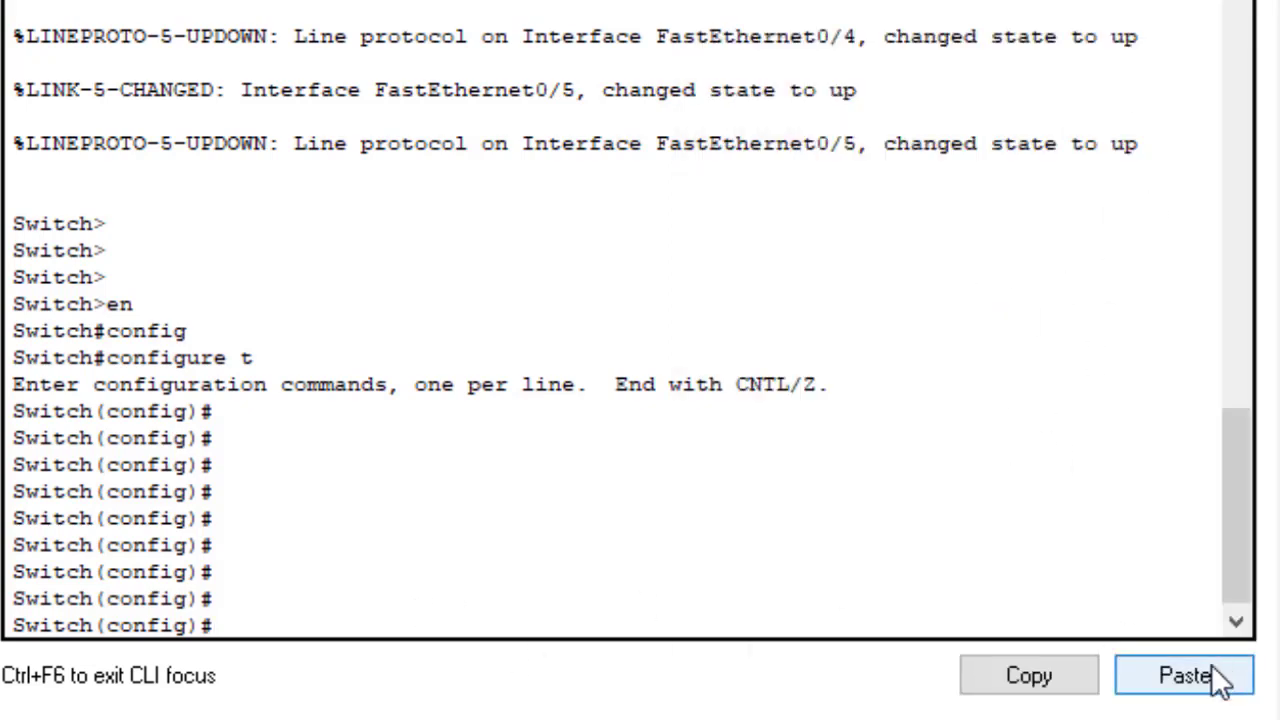
left_click_drag(13, 405, 93, 415)
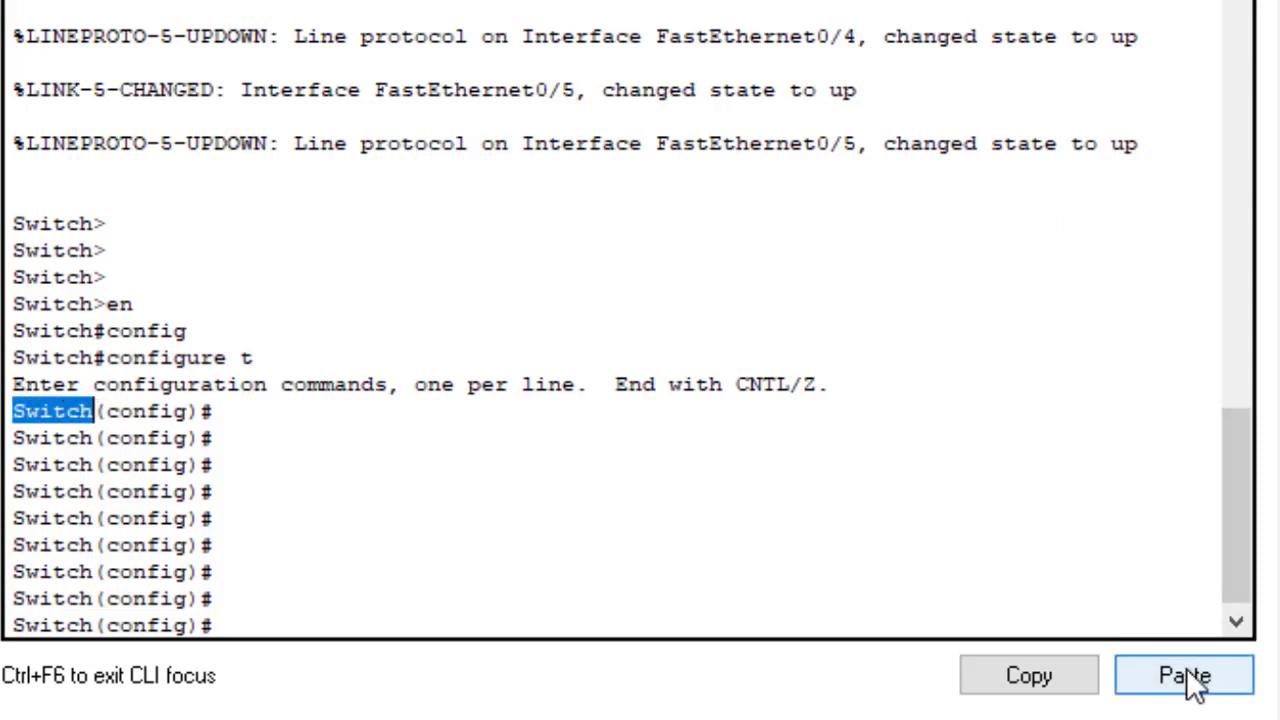
left_click(386, 607)
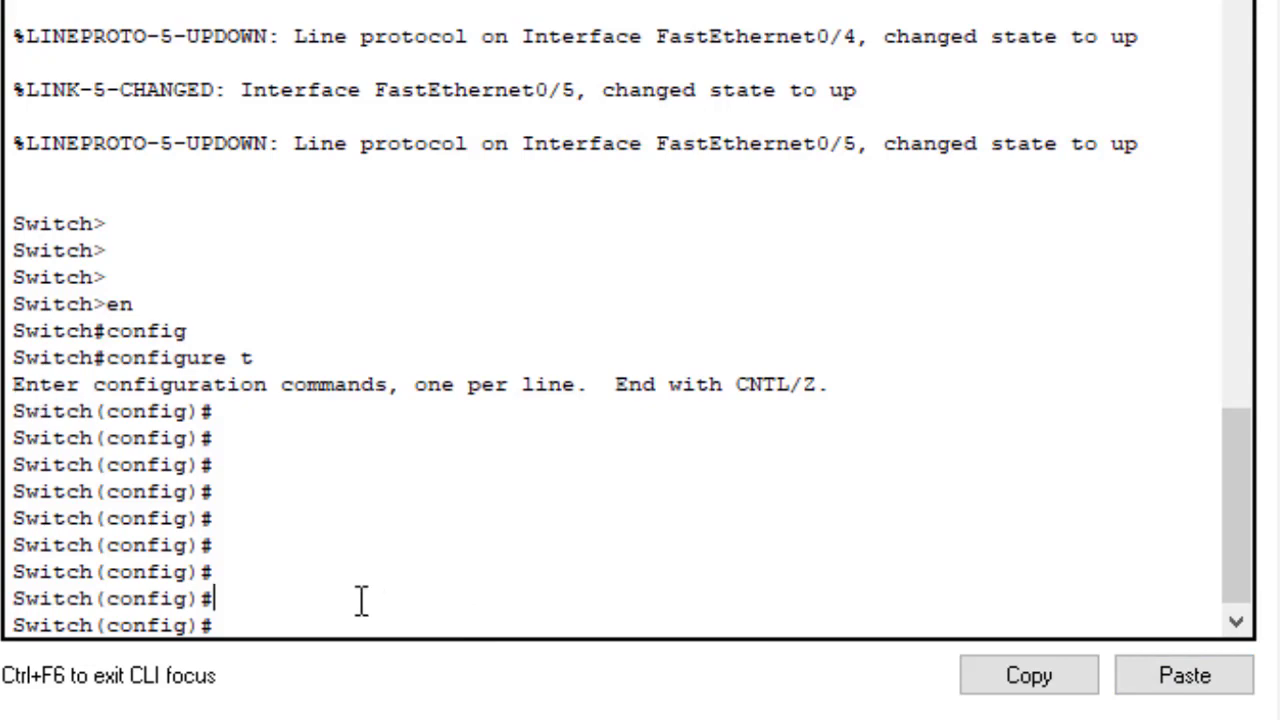
key("Return")
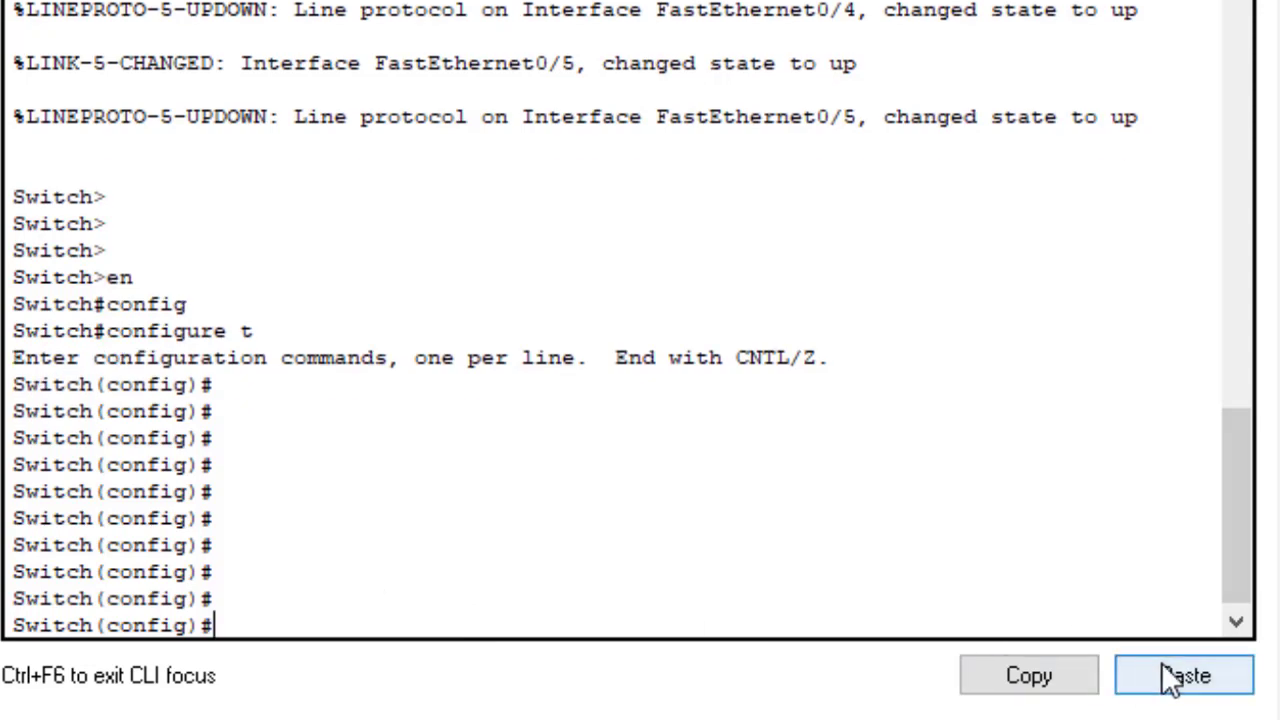
left_click(1165, 672)
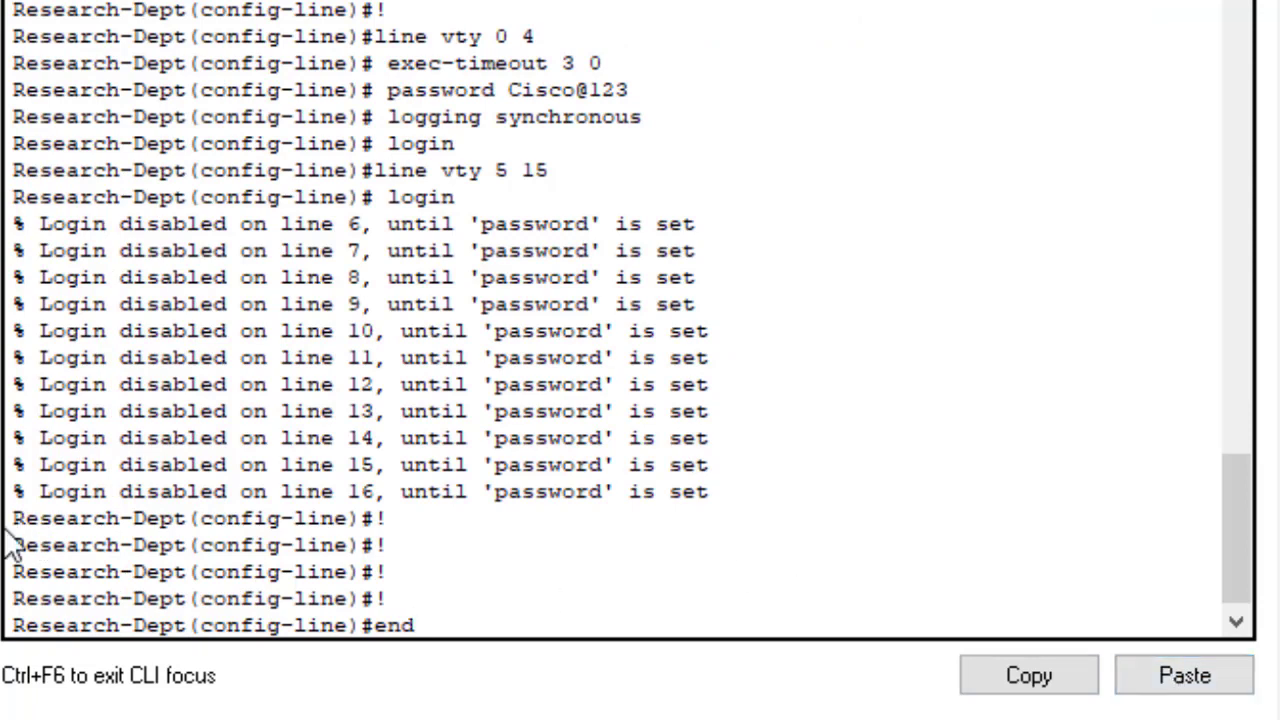
left_click_drag(8, 522, 166, 543)
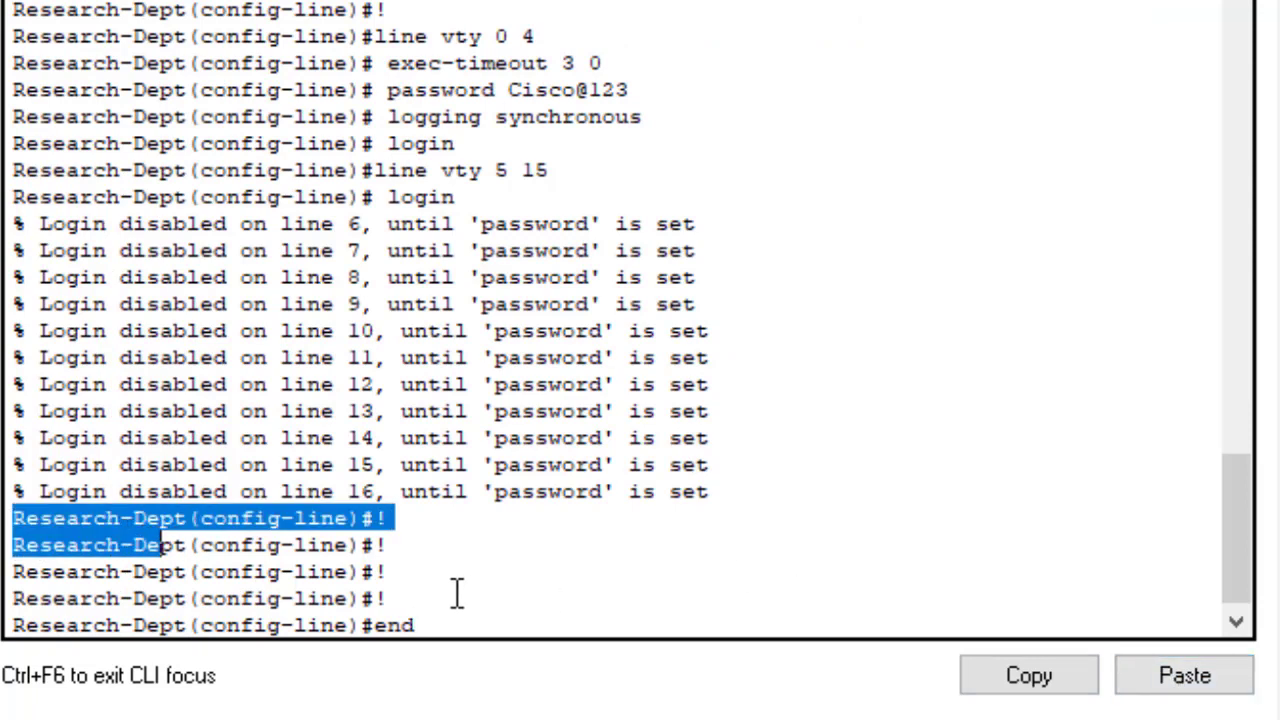
left_click(487, 607)
Step: Leave configuration mode with the pasted 'end' and save the configuration with 'wr'
key("Return")
key("Return")
key("Return")
key("Return")
key("Return")
key("Return")
key("Return")
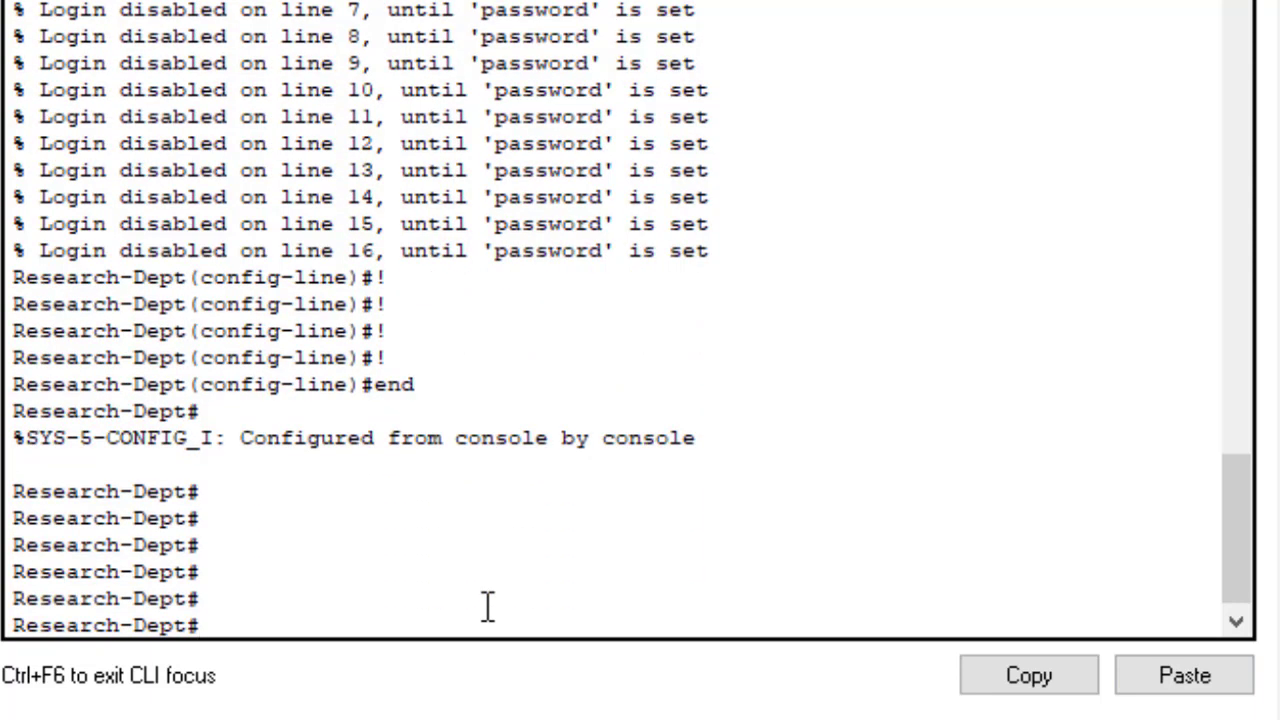
type("do wr")
key("BackSpace")
key("BackSpace")
key("BackSpace")
type("wr")
key("Return")
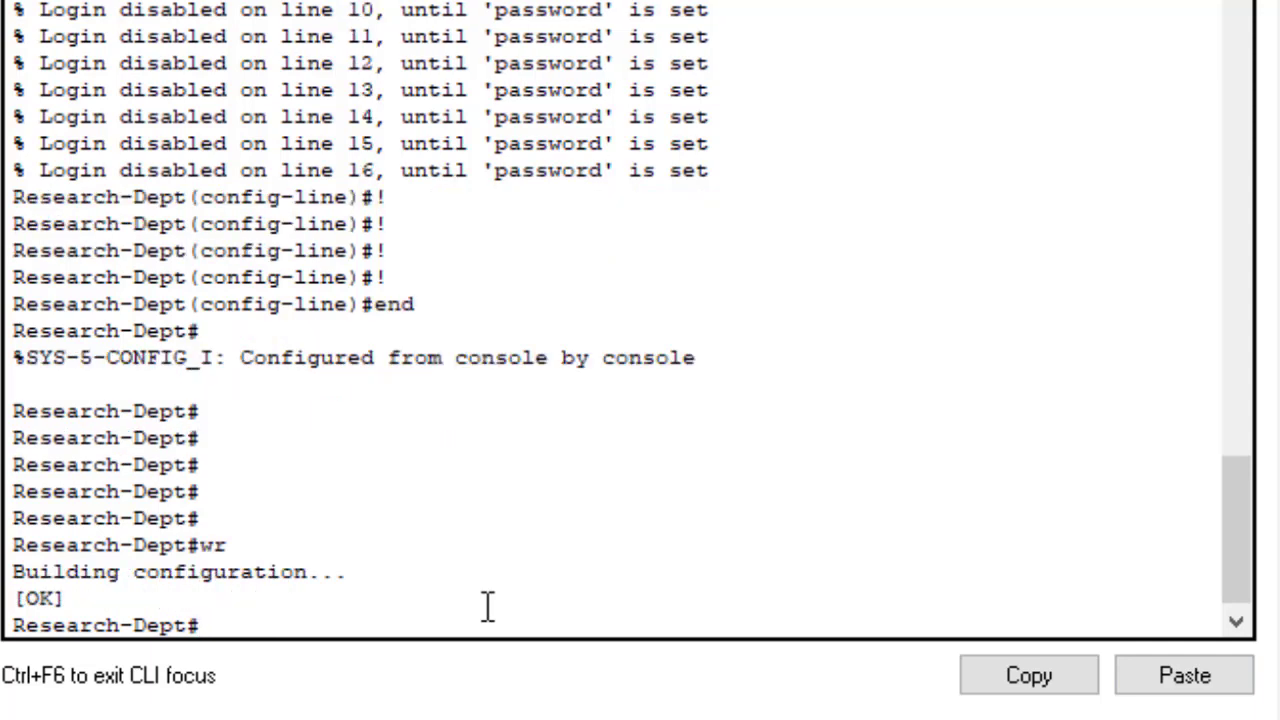
key("Return")
key("Return")
key("Return")
key("Return")
key("Return")
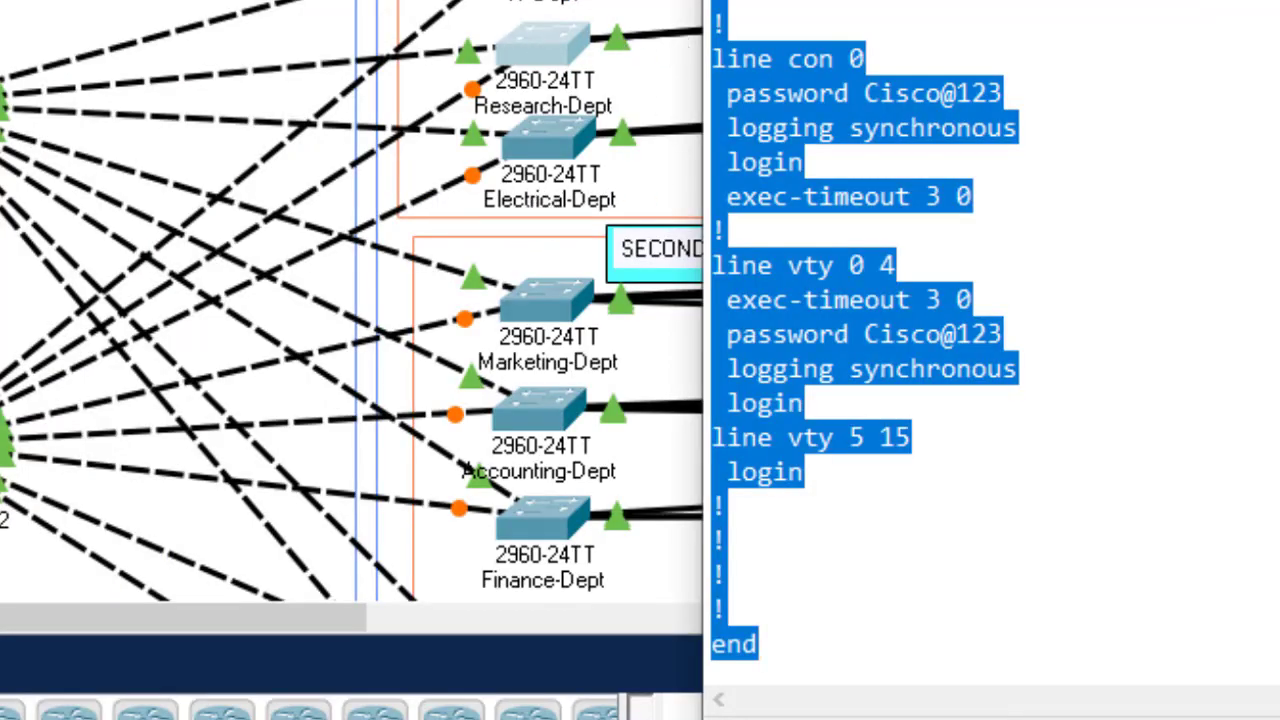
Step: Replace Research with Electrical in the template's banner line
left_click(806, 472)
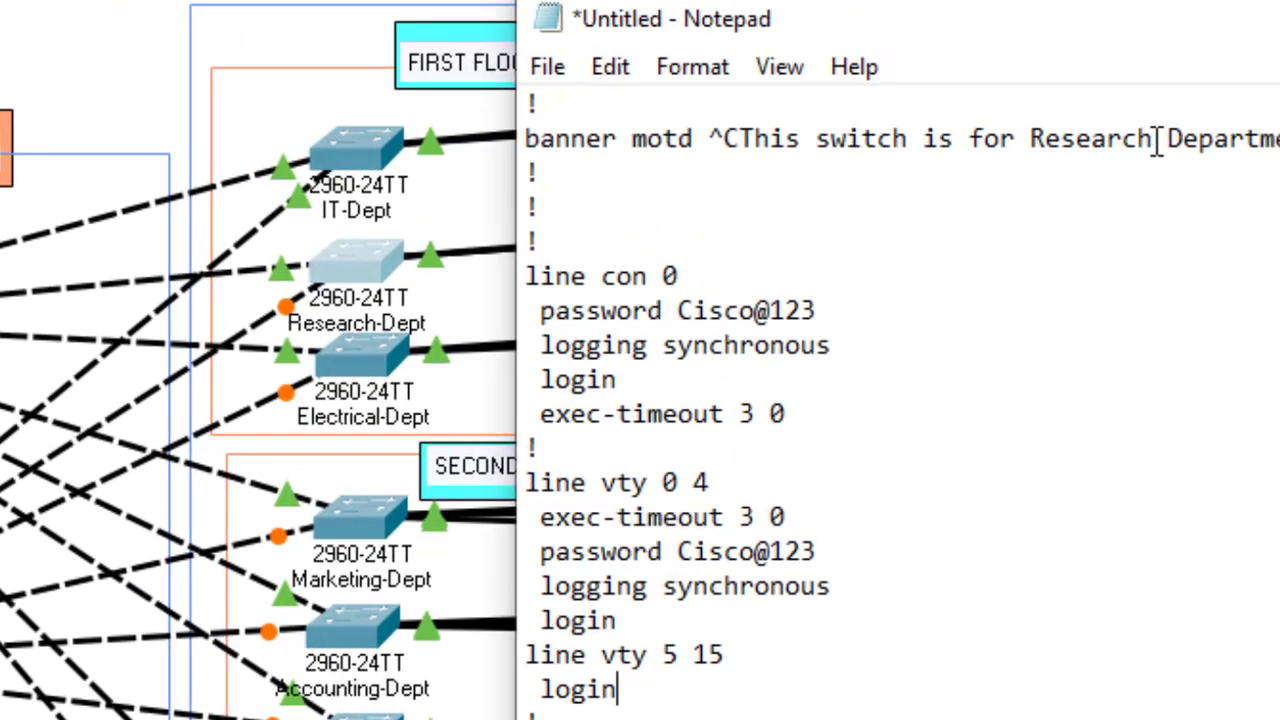
left_click_drag(1155, 139, 1040, 140)
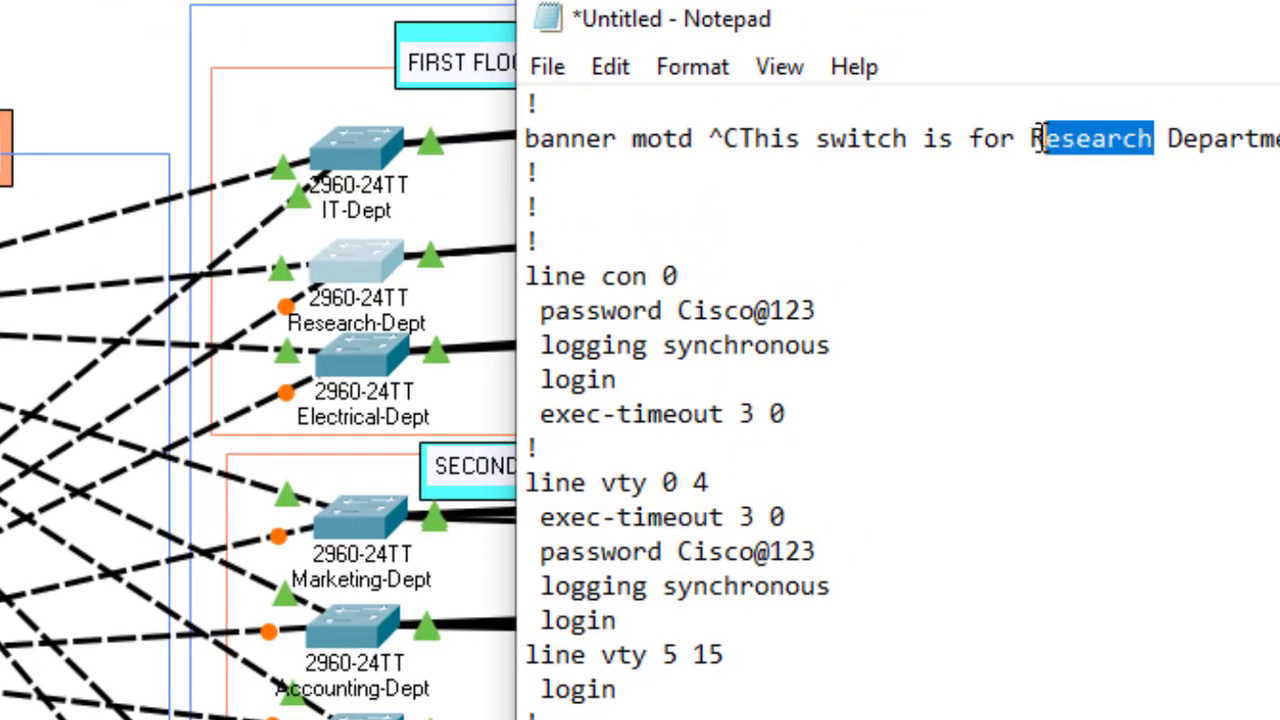
key("BackSpace")
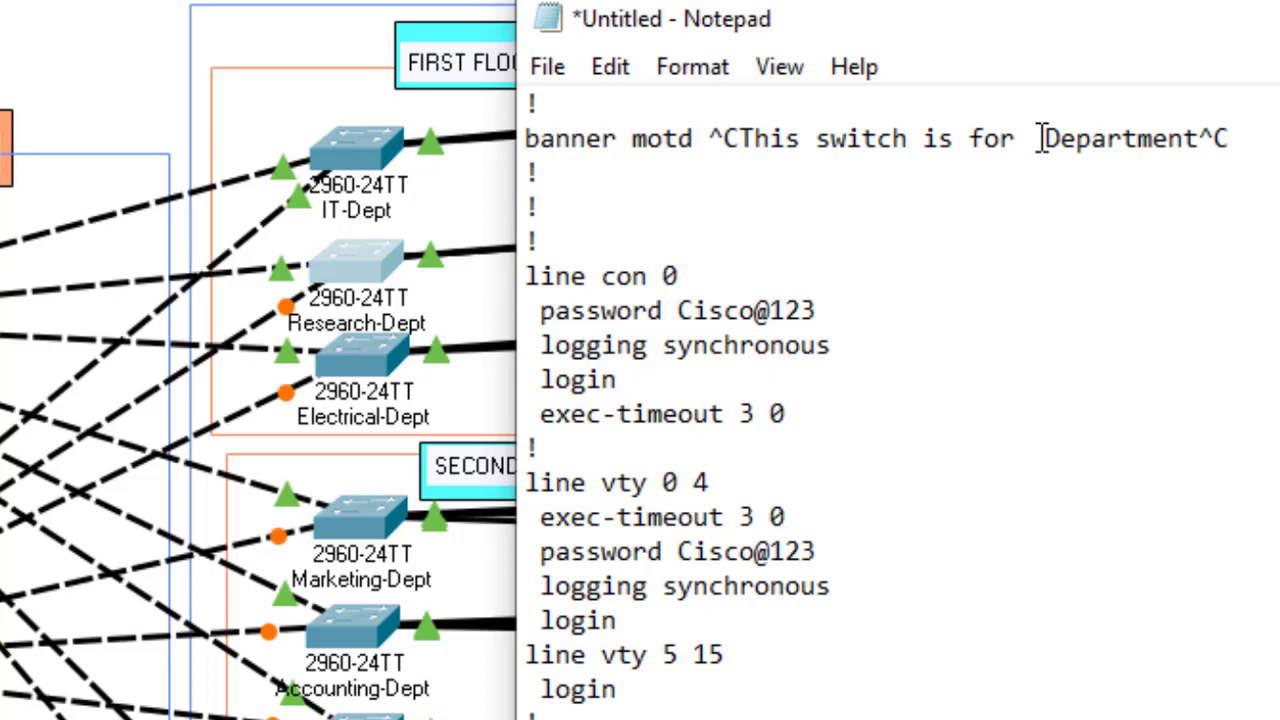
type("Electri ")
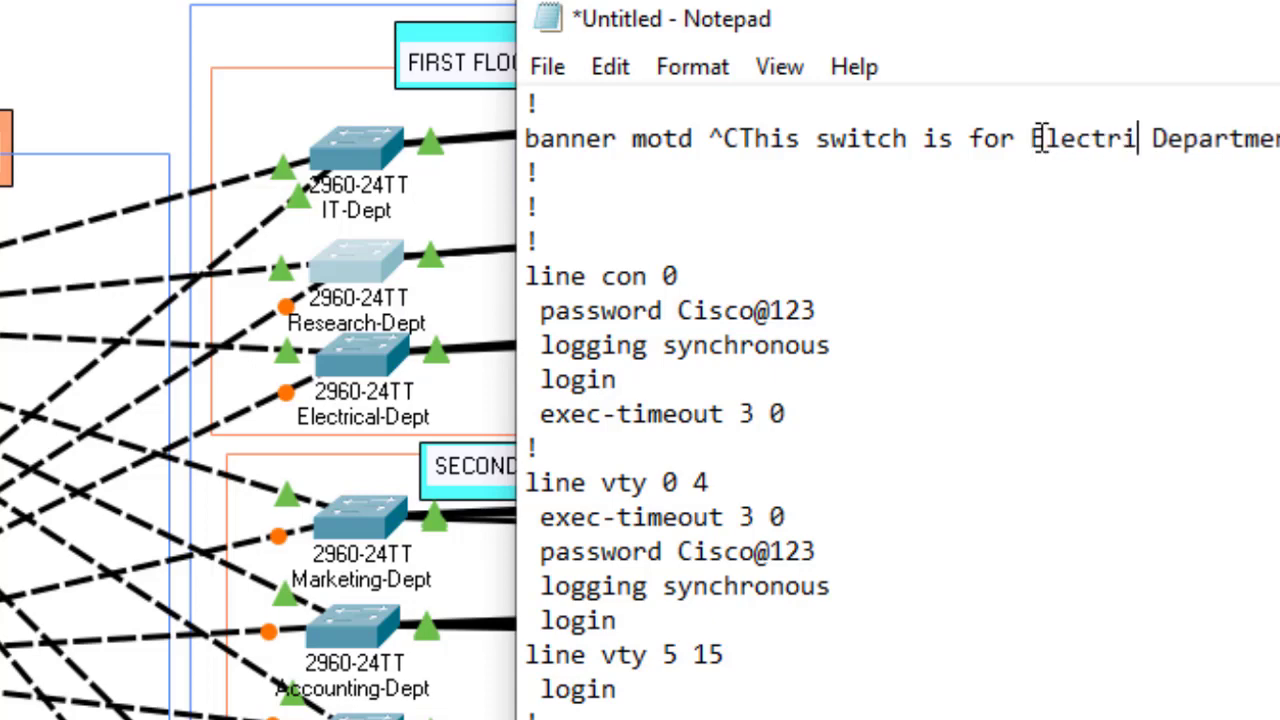
type("cal")
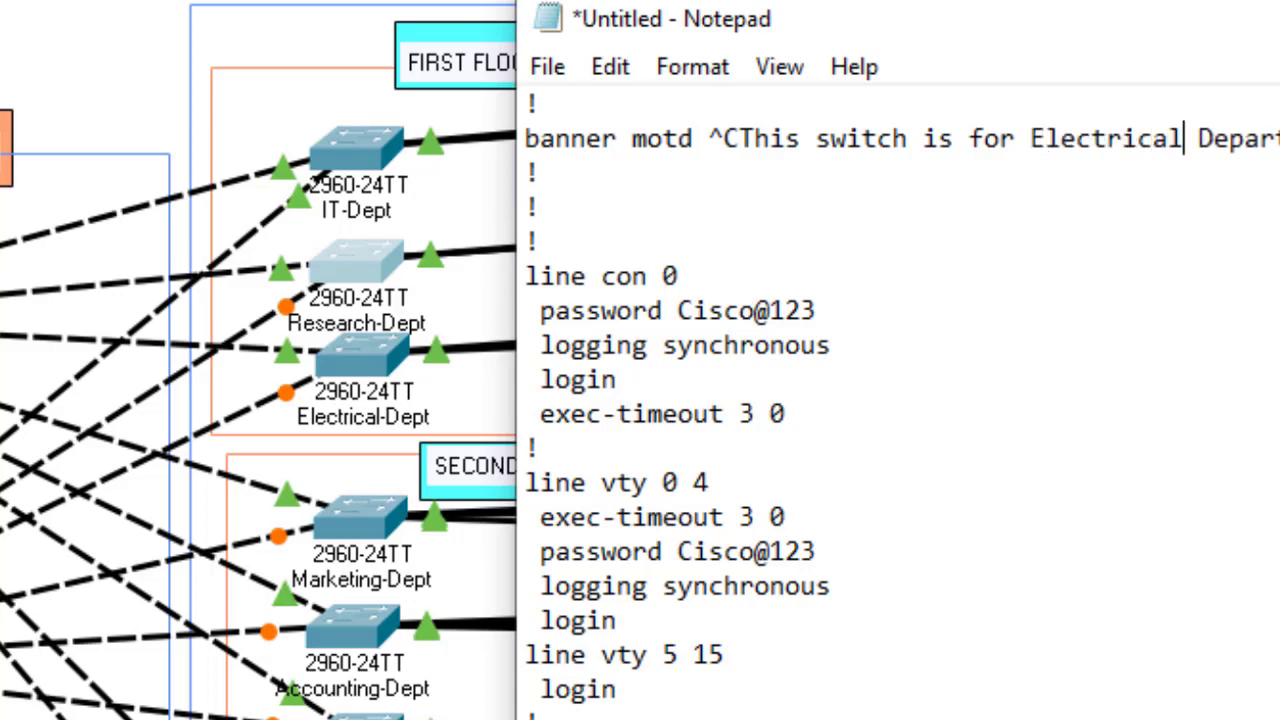
scroll(714, 290, "up", 20)
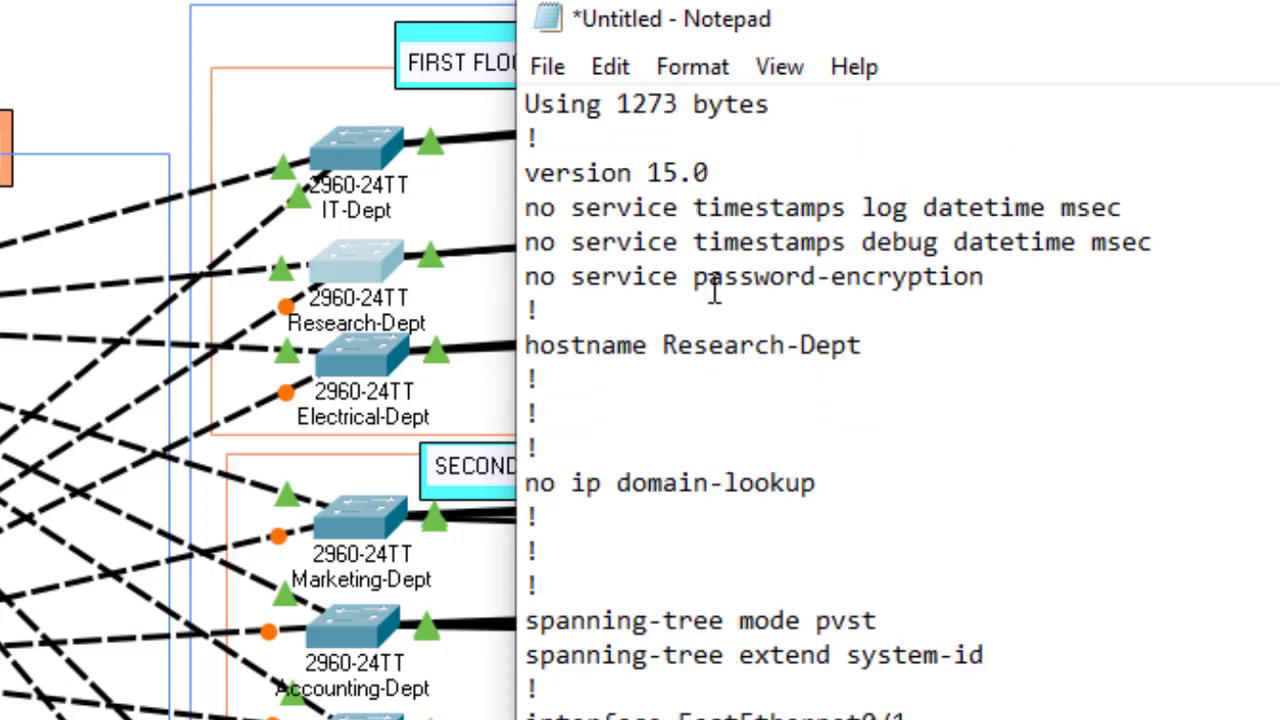
Step: Change the hostname to Electrical-Dept, select the whole template, and open the Electrical-Dept switch
left_click_drag(800, 345, 668, 333)
type("Electr")
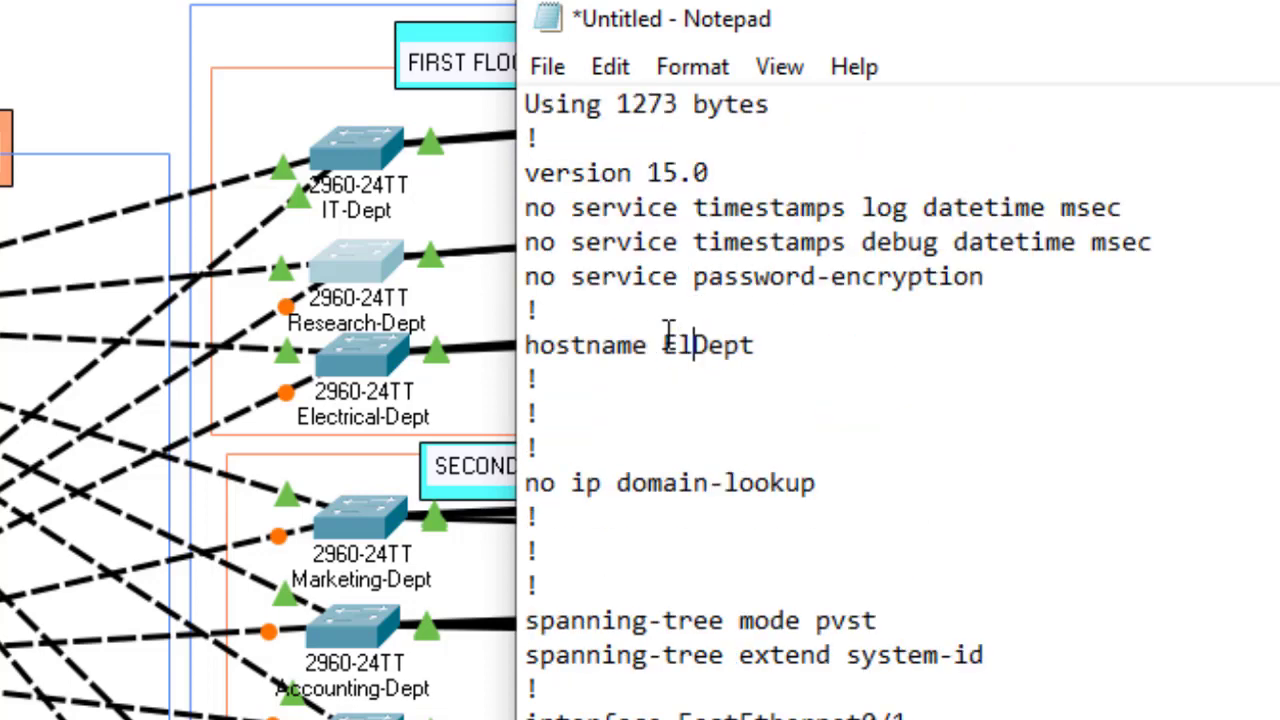
type("ical")
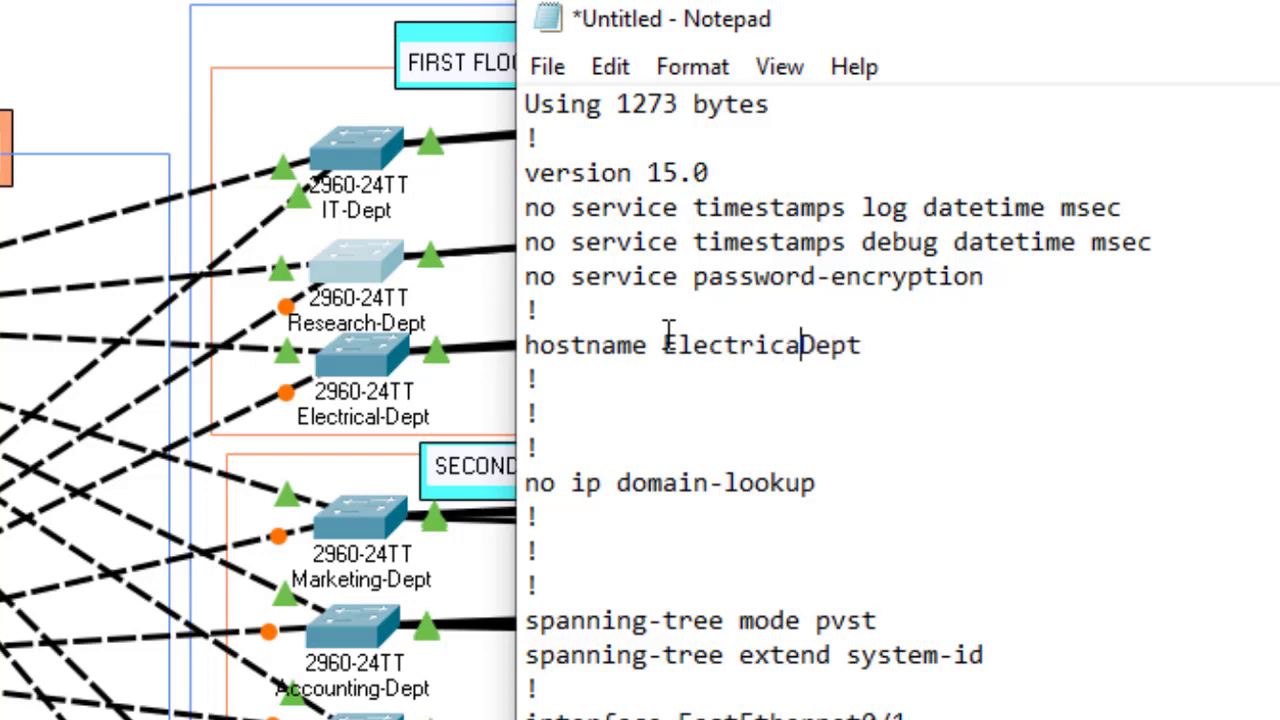
type("-")
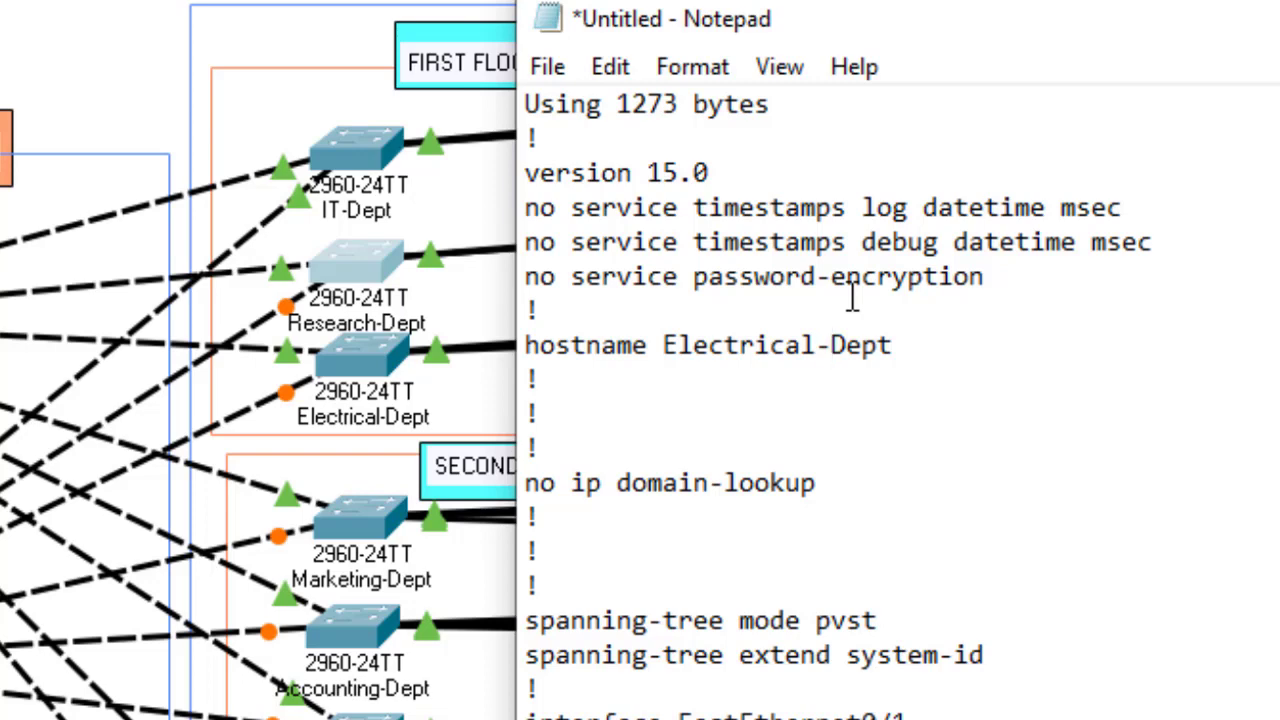
key("ctrl+a")
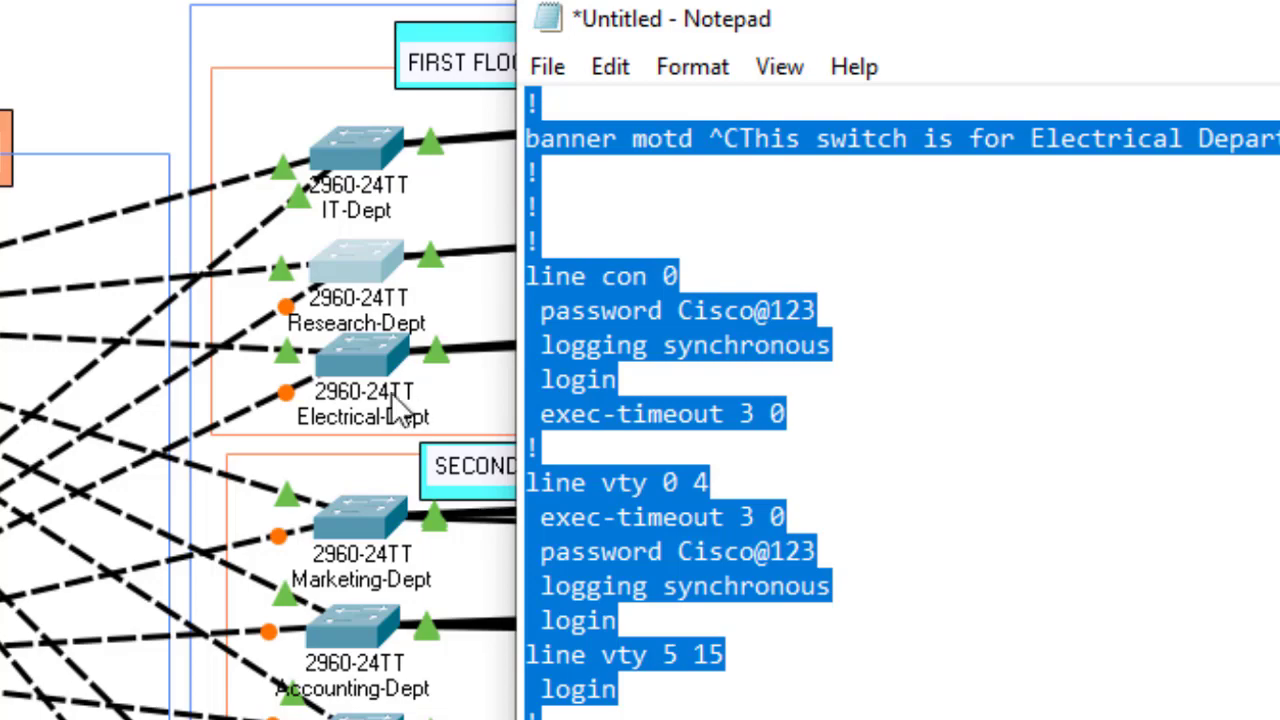
left_click(372, 340)
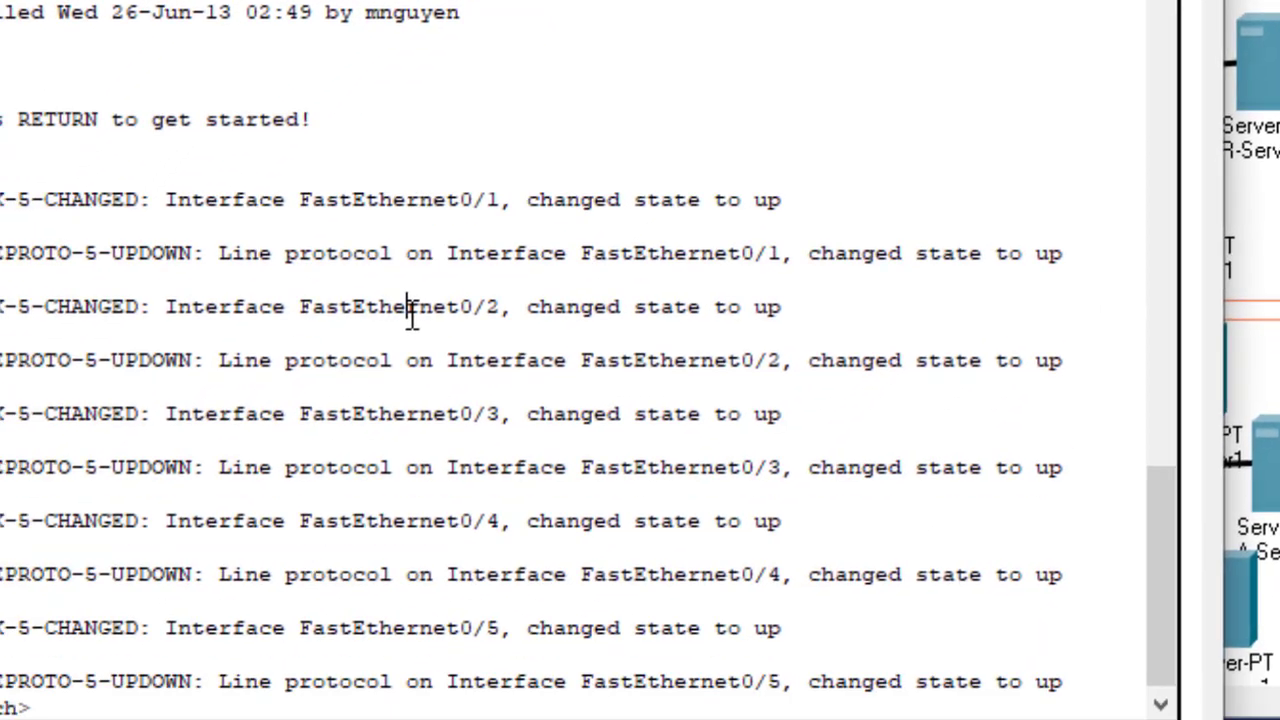
Step: Enter privileged mode and global configuration mode (en, configure terminal) on the Electrical-Dept switch
key("Return")
type("en")
key("Return")
type("c")
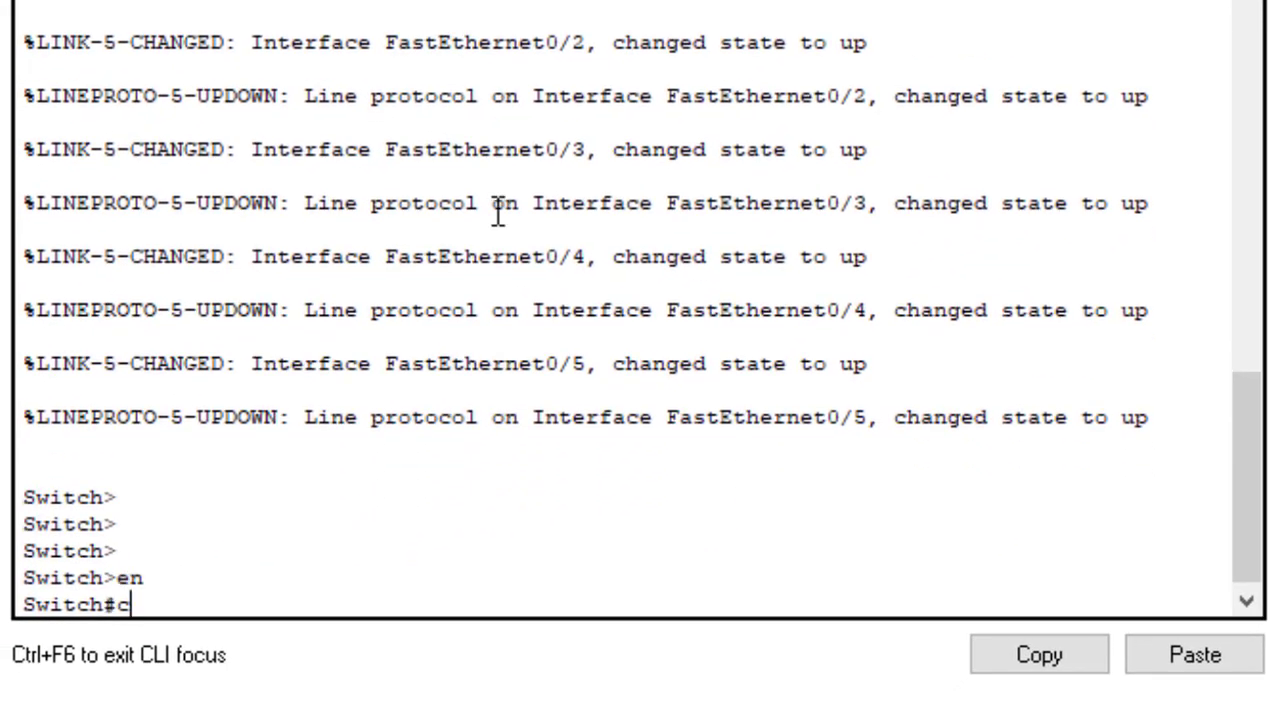
type("onf")
key("Tab")
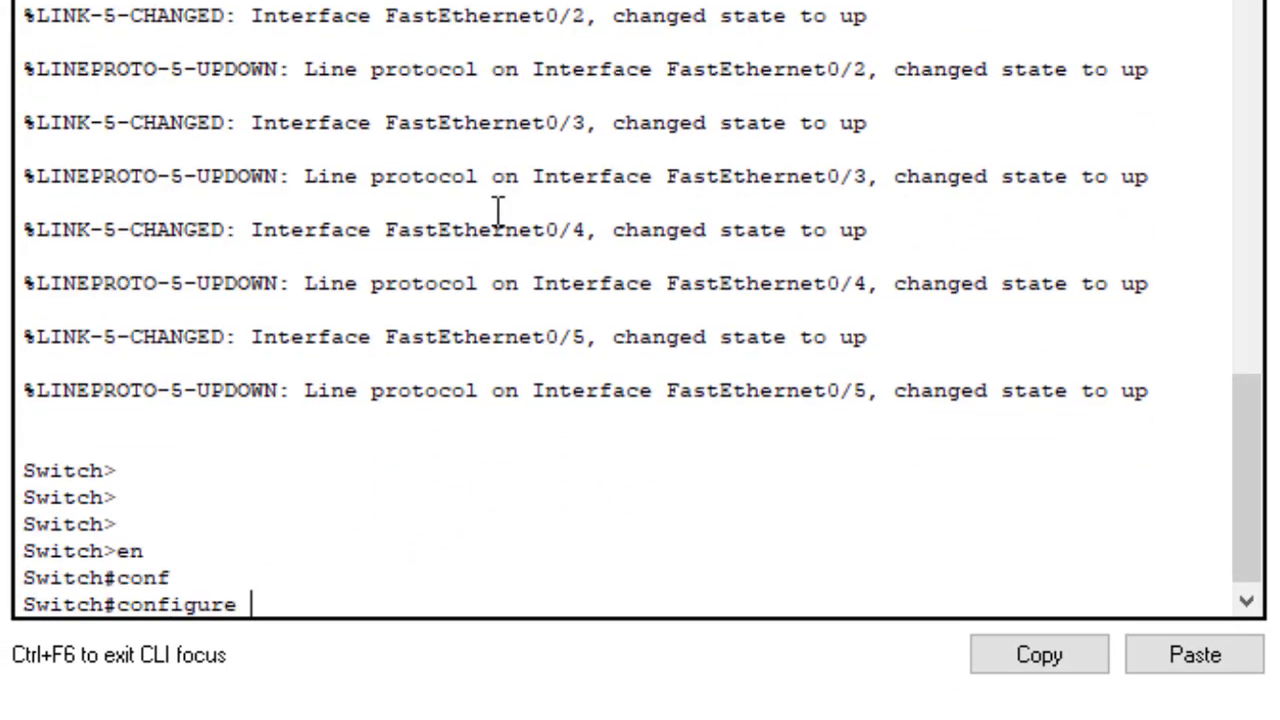
type("t")
key("Return")
key("Return")
key("Return")
key("Return")
key("Return")
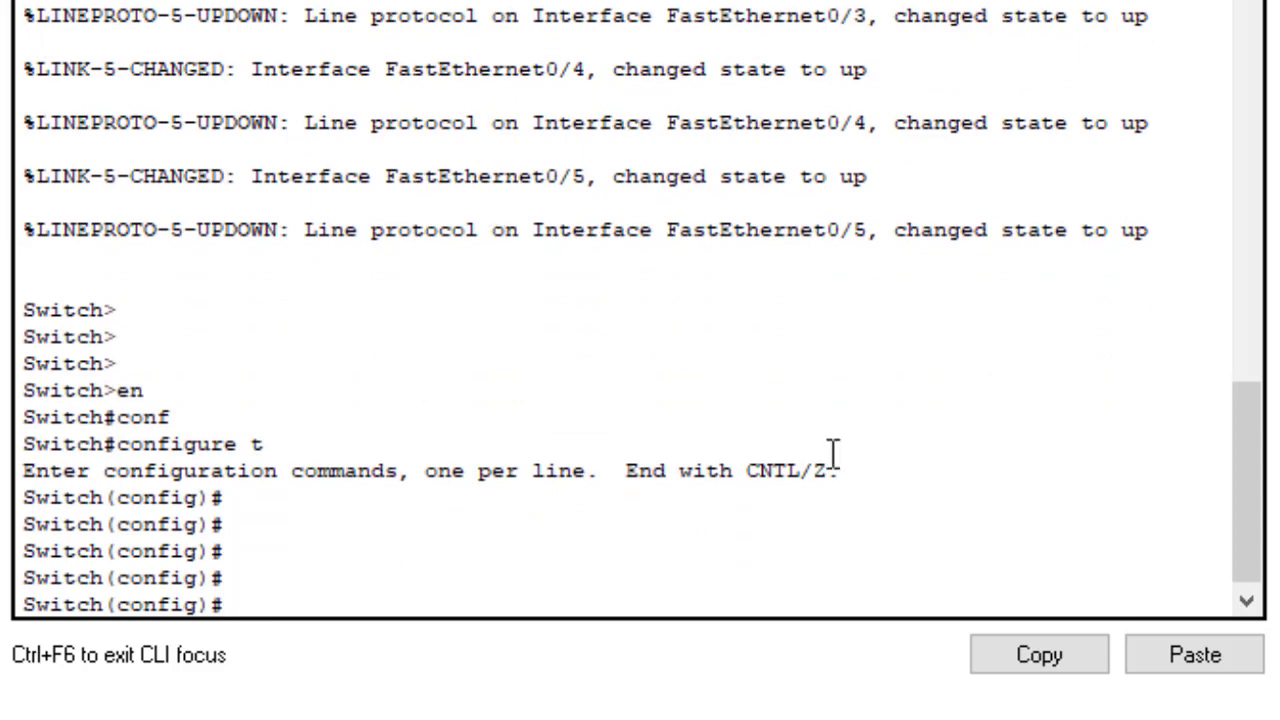
Step: Paste the Electrical template, exit configuration mode, and save the configuration with wr
left_click(1197, 668)
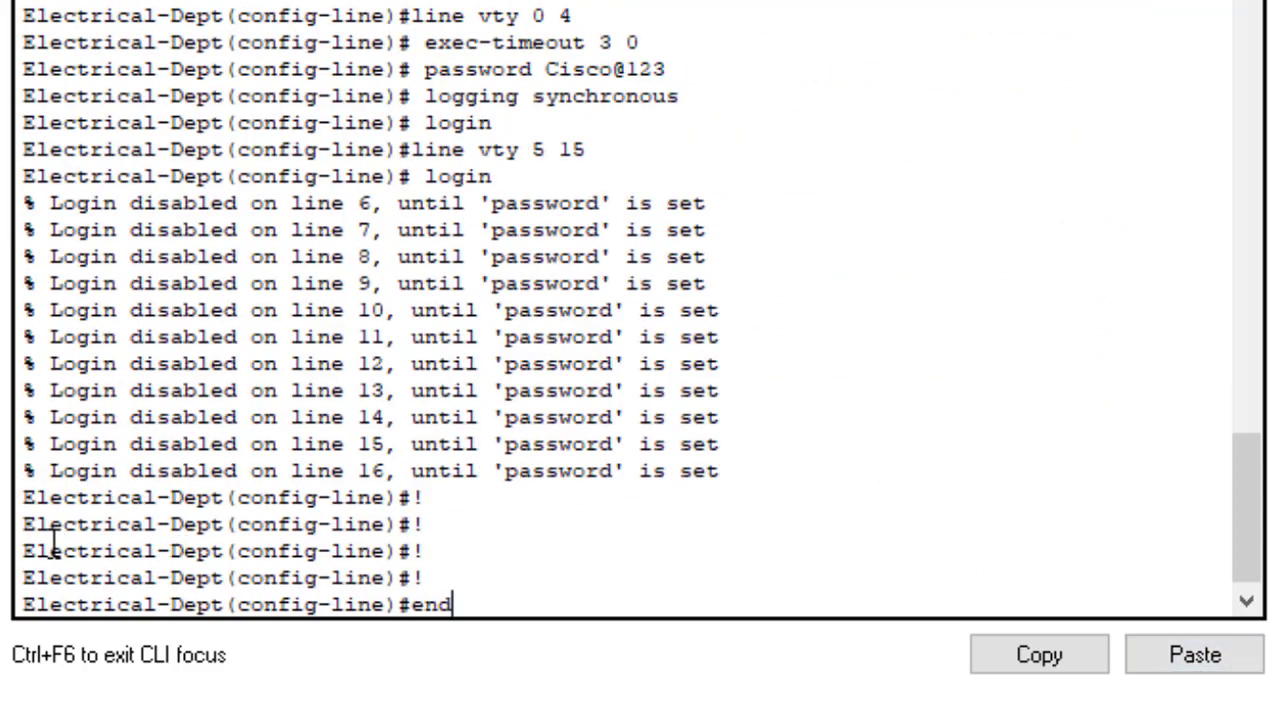
left_click_drag(22, 524, 200, 528)
left_click(538, 593)
key("Return")
key("Return")
key("Return")
key("Return")
key("Return")
key("Return")
key("Return")
key("Return")
key("Return")
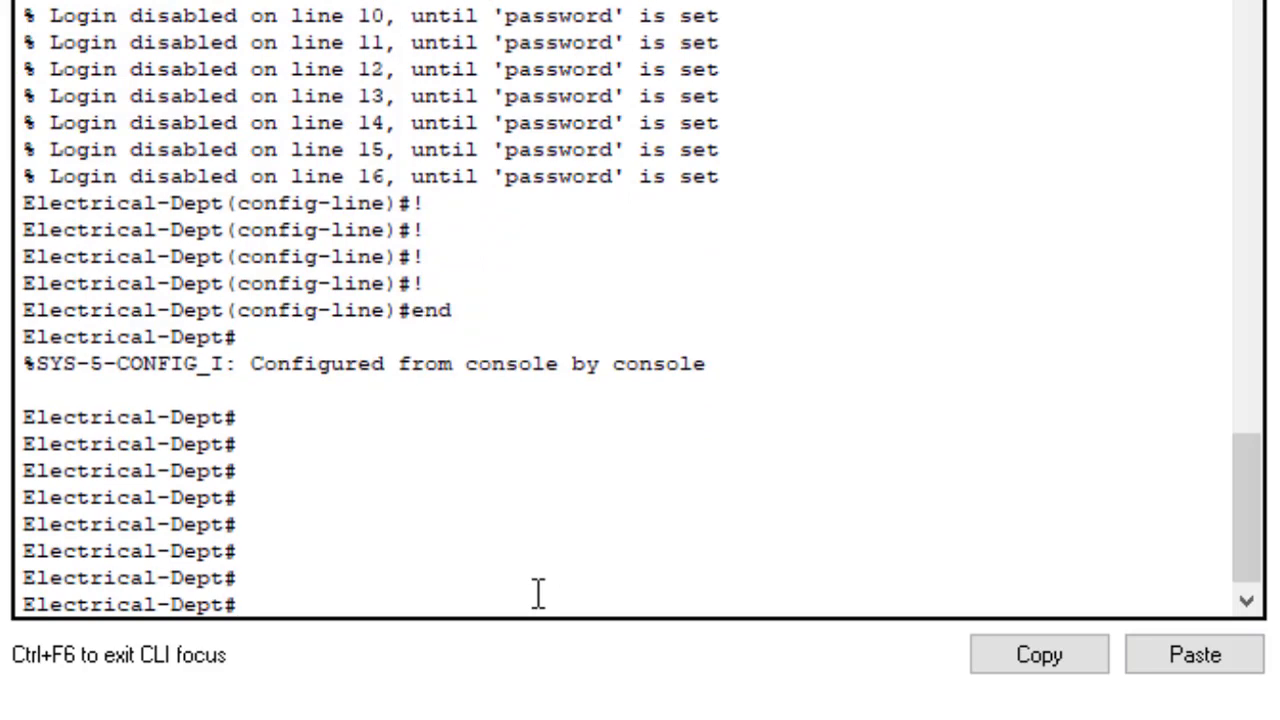
type("wr")
key("Return")
key("Return")
key("Return")
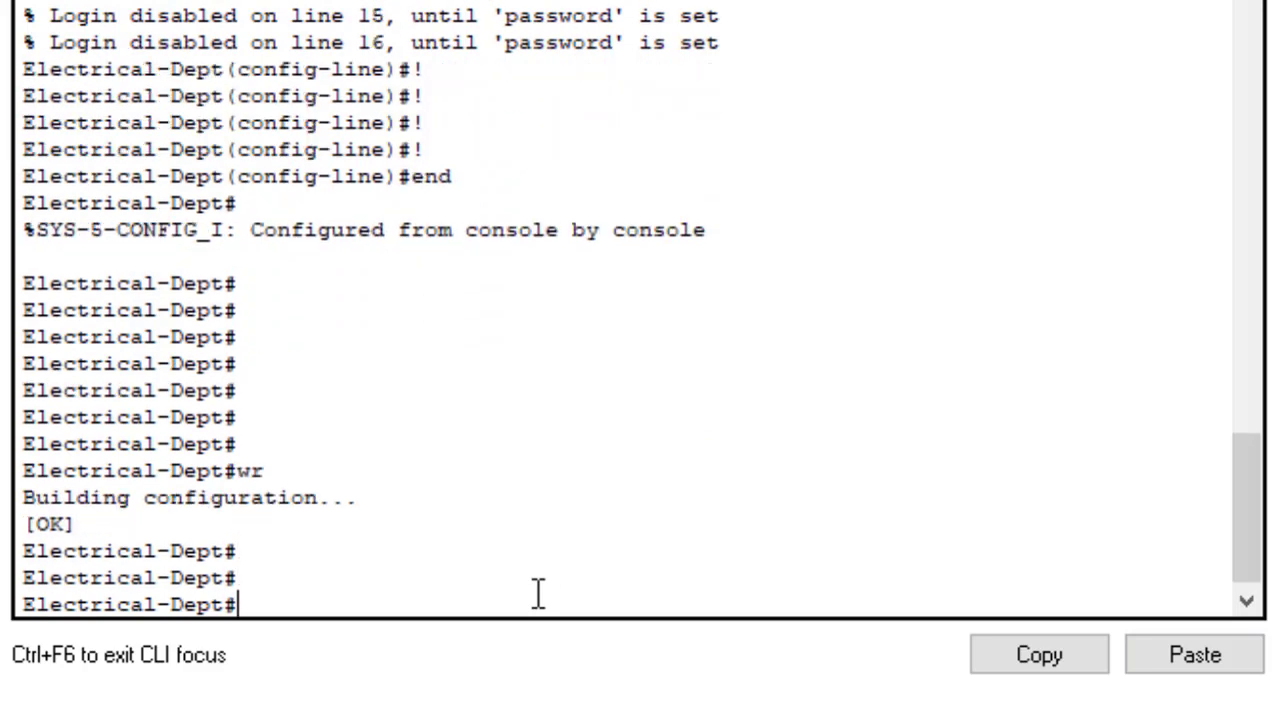
left_click_drag(1244, 552, 1198, 383)
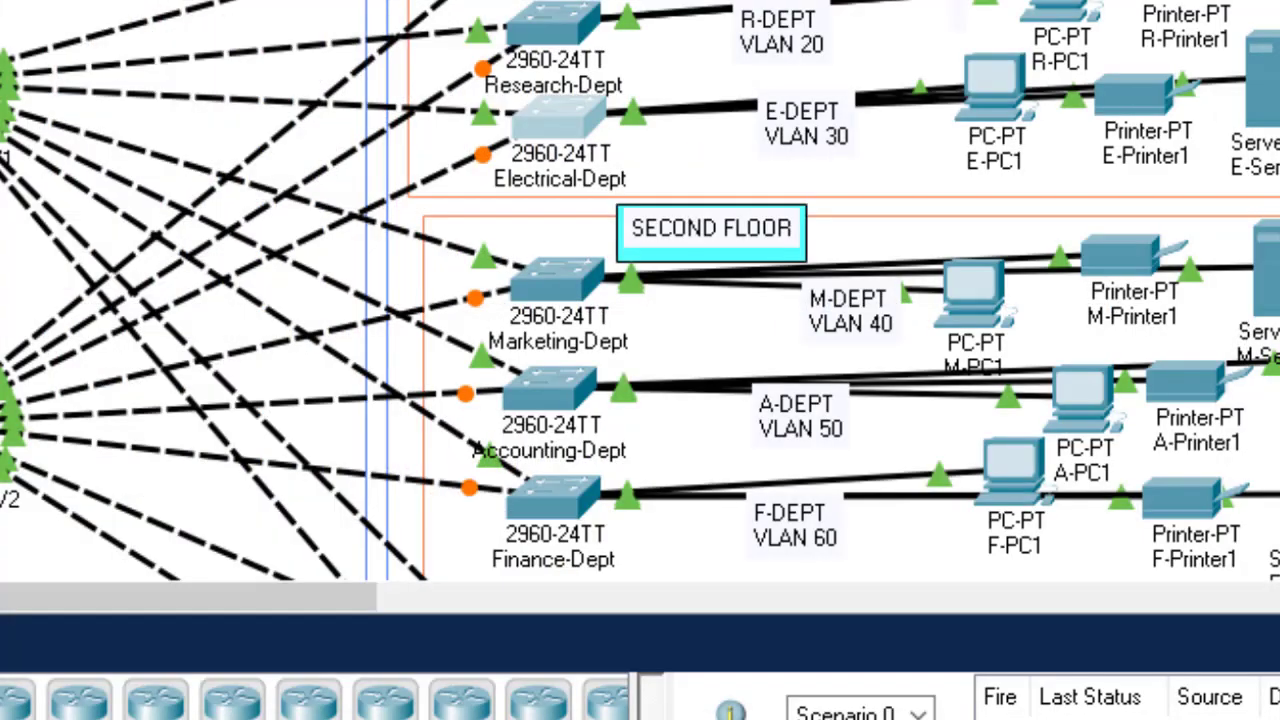
Step: Scroll the topology down to the lower floors and bring the Notepad template back to the front
scroll(640, 290, "down", 3)
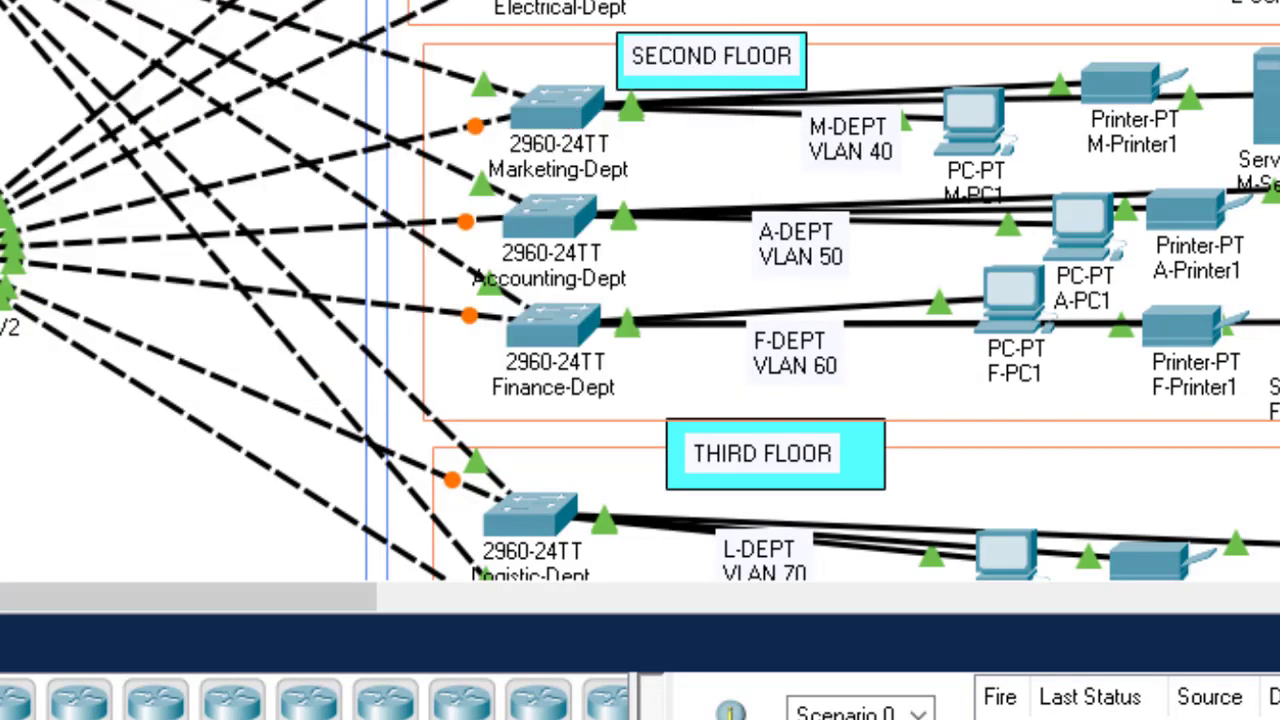
left_click(1060, 710)
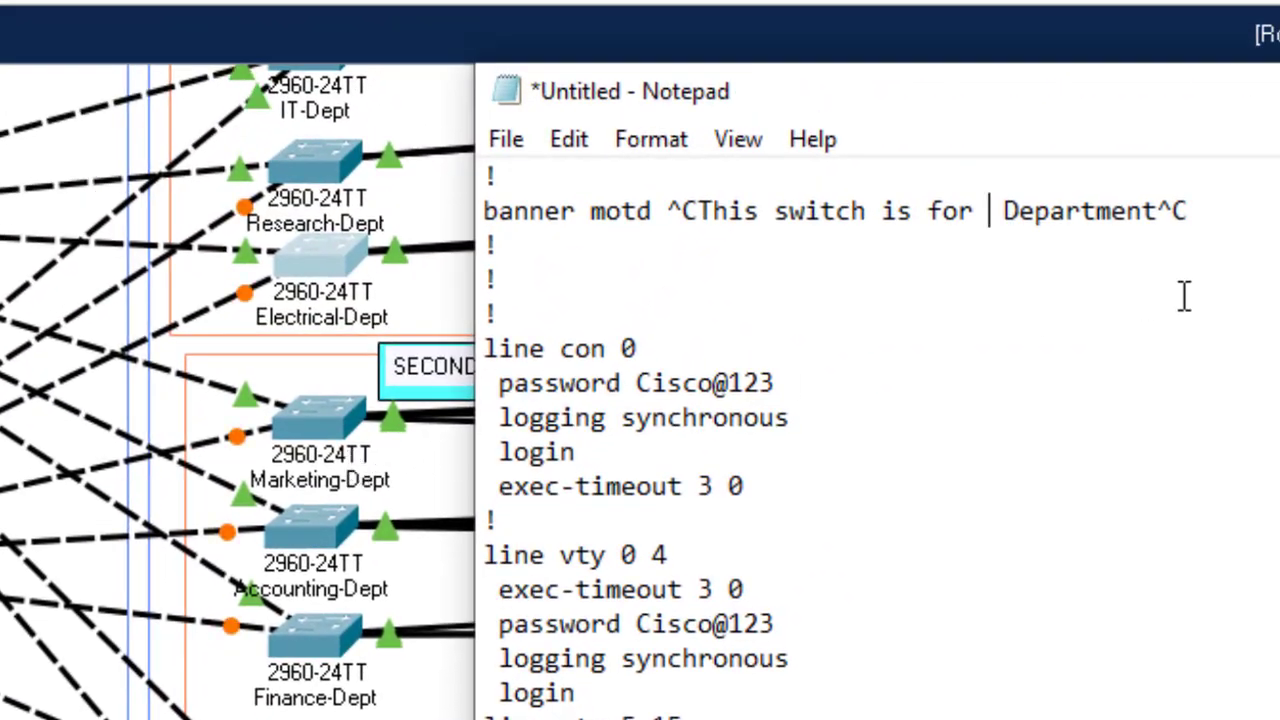
Step: Change the template's banner and hostname to Marketing, select all, and open the Marketing-Dept switch
type("Market")
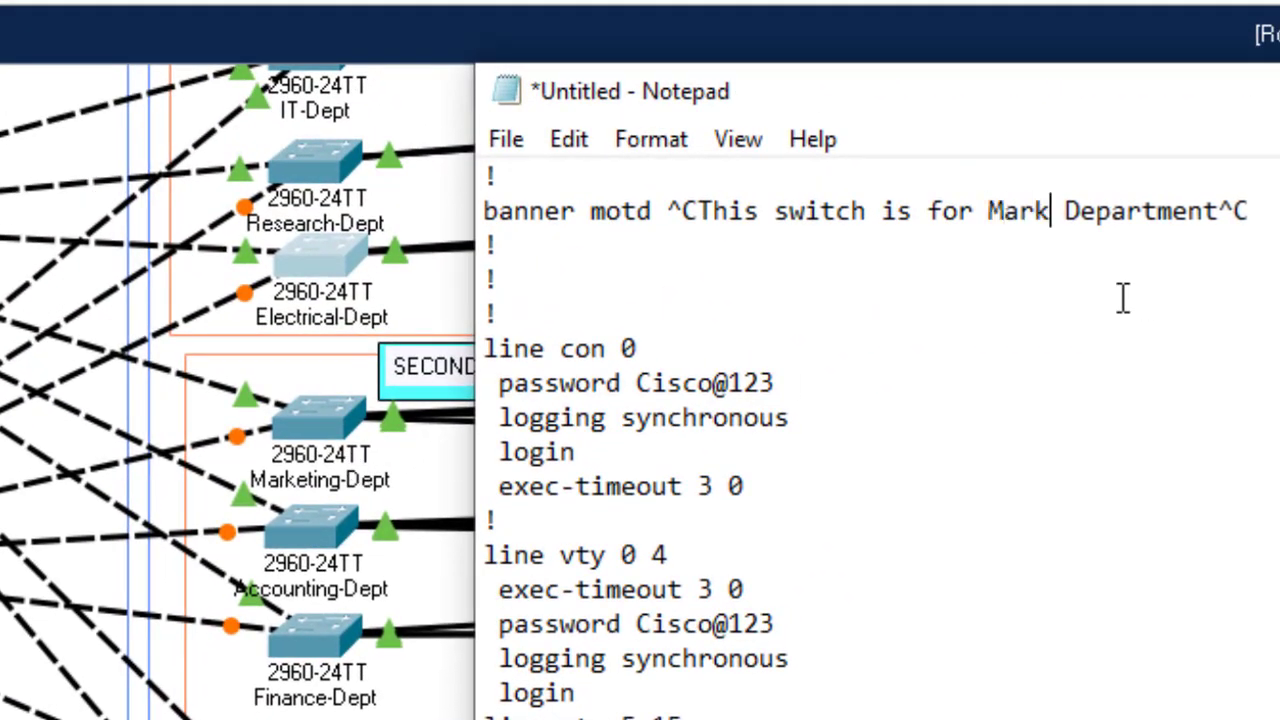
type("ing")
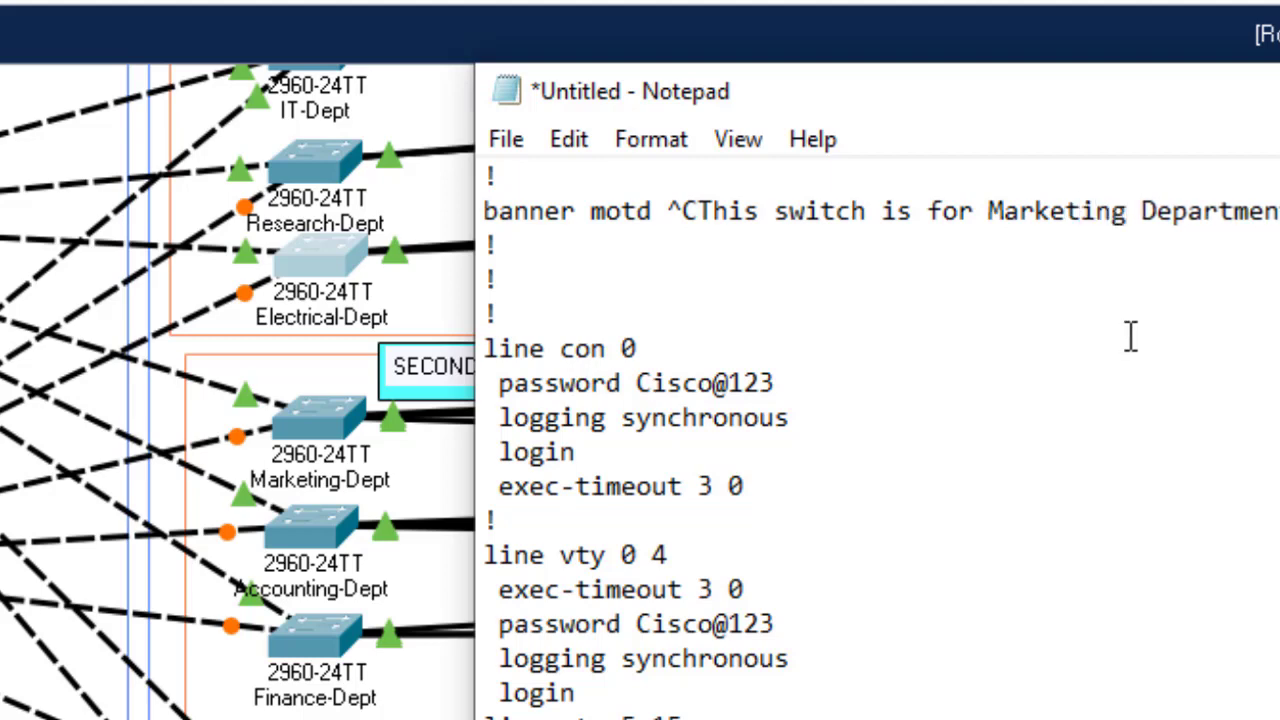
scroll(877, 440, "up", 20)
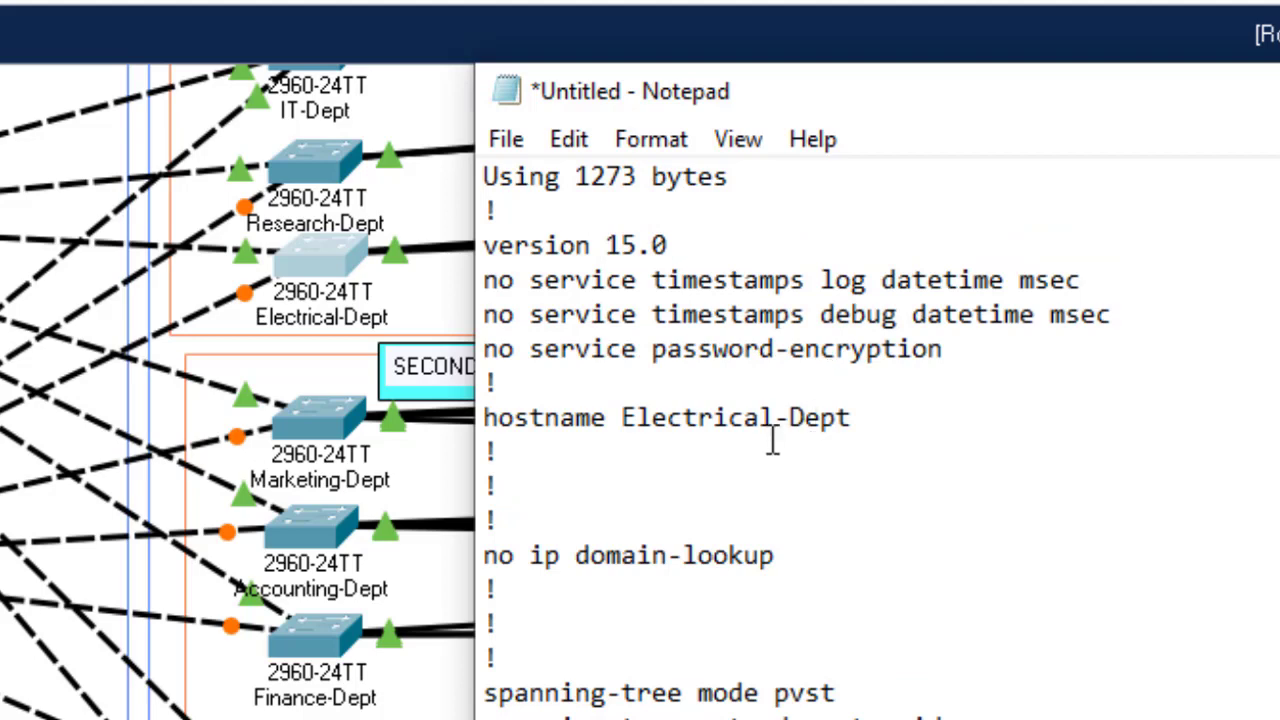
left_click(775, 418)
key("BackSpace")
key("BackSpace")
key("BackSpace")
key("BackSpace")
key("BackSpace")
key("BackSpace")
key("BackSpace")
key("BackSpace")
key("BackSpace")
key("BackSpace")
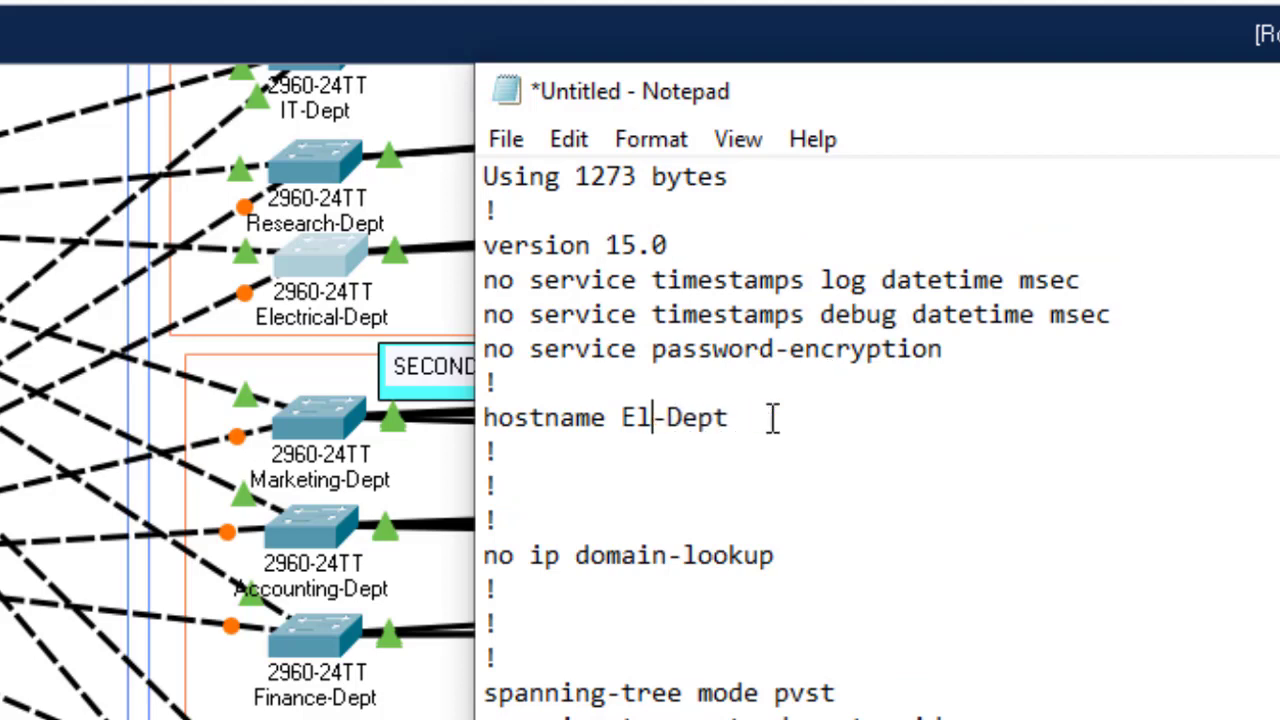
type("Marketi")
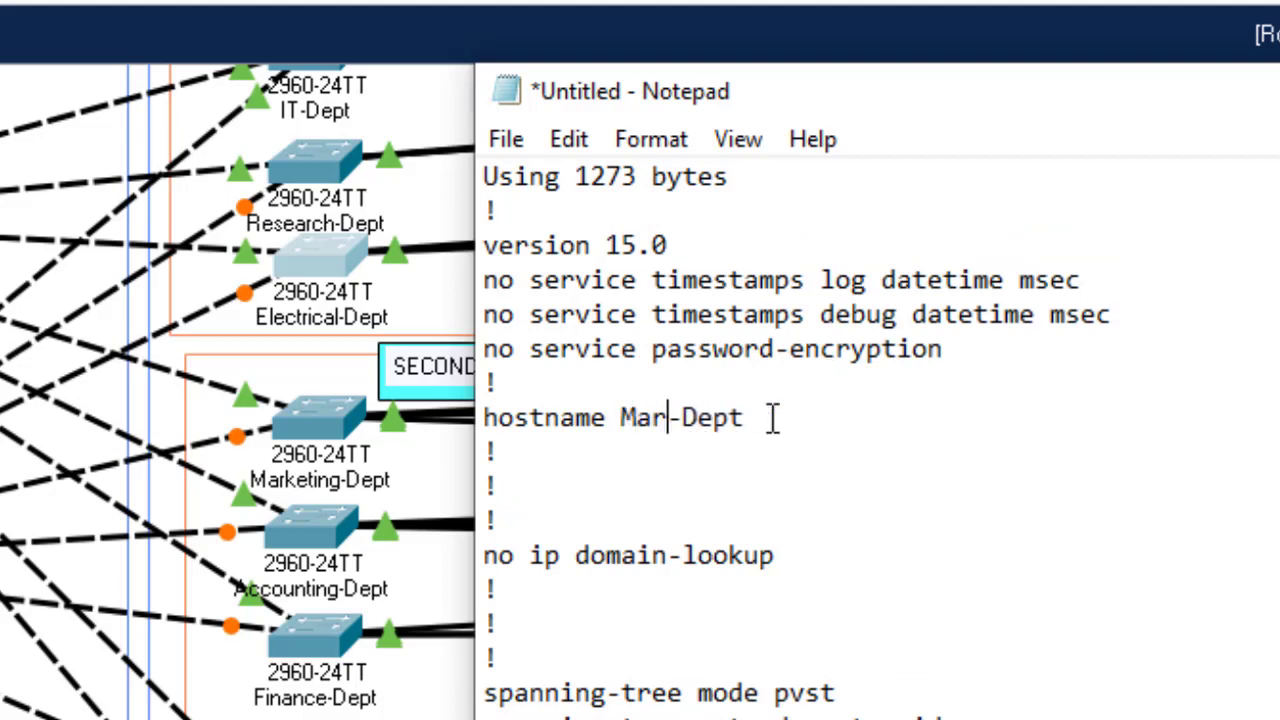
type("ng")
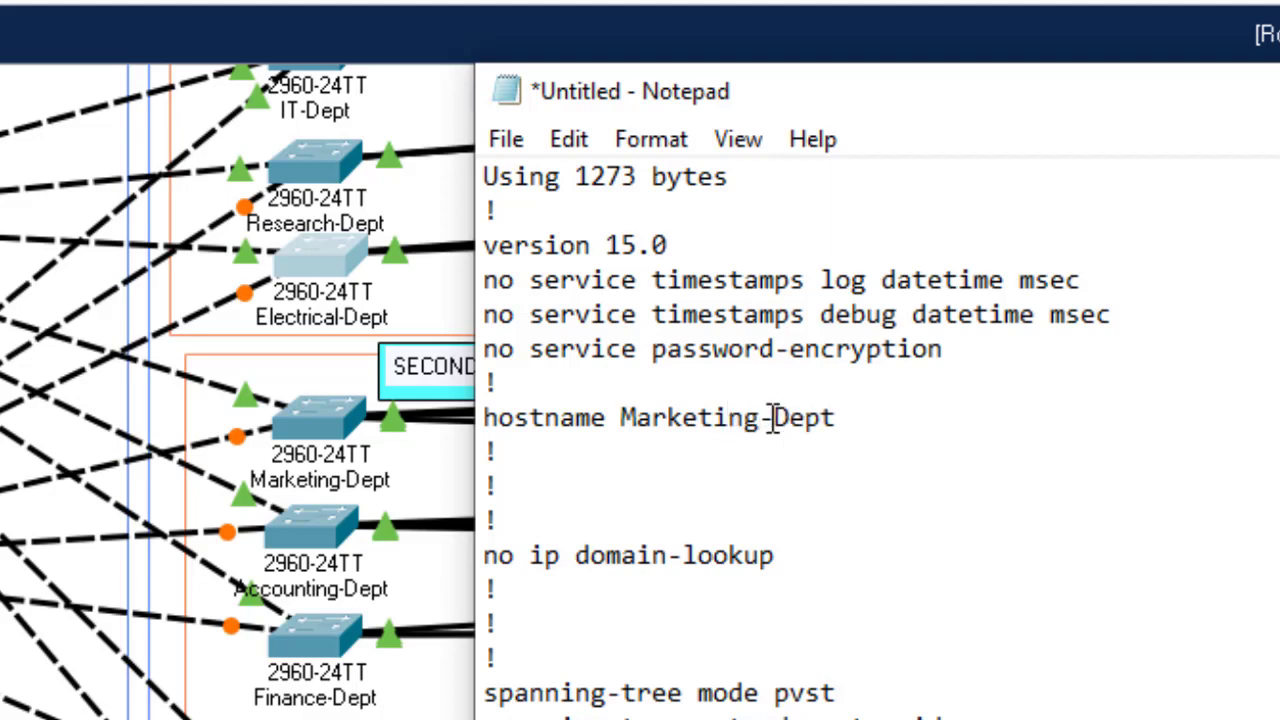
key("ctrl+a")
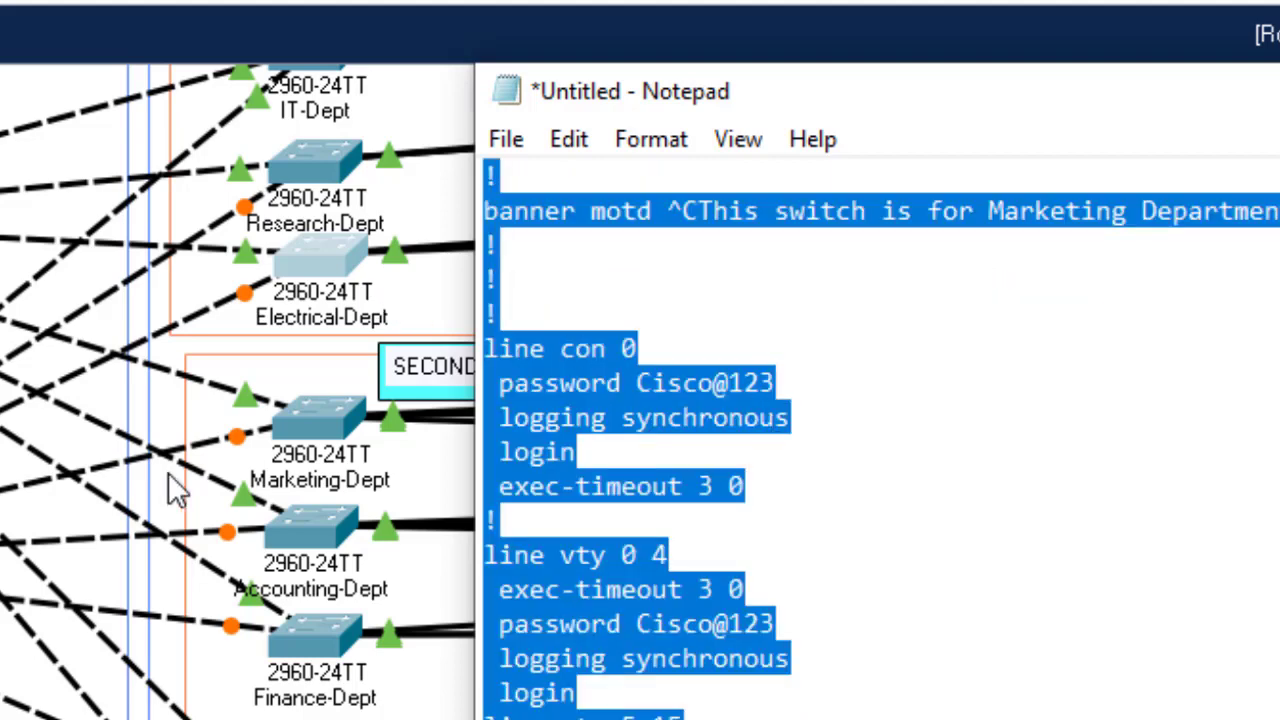
left_click(318, 428)
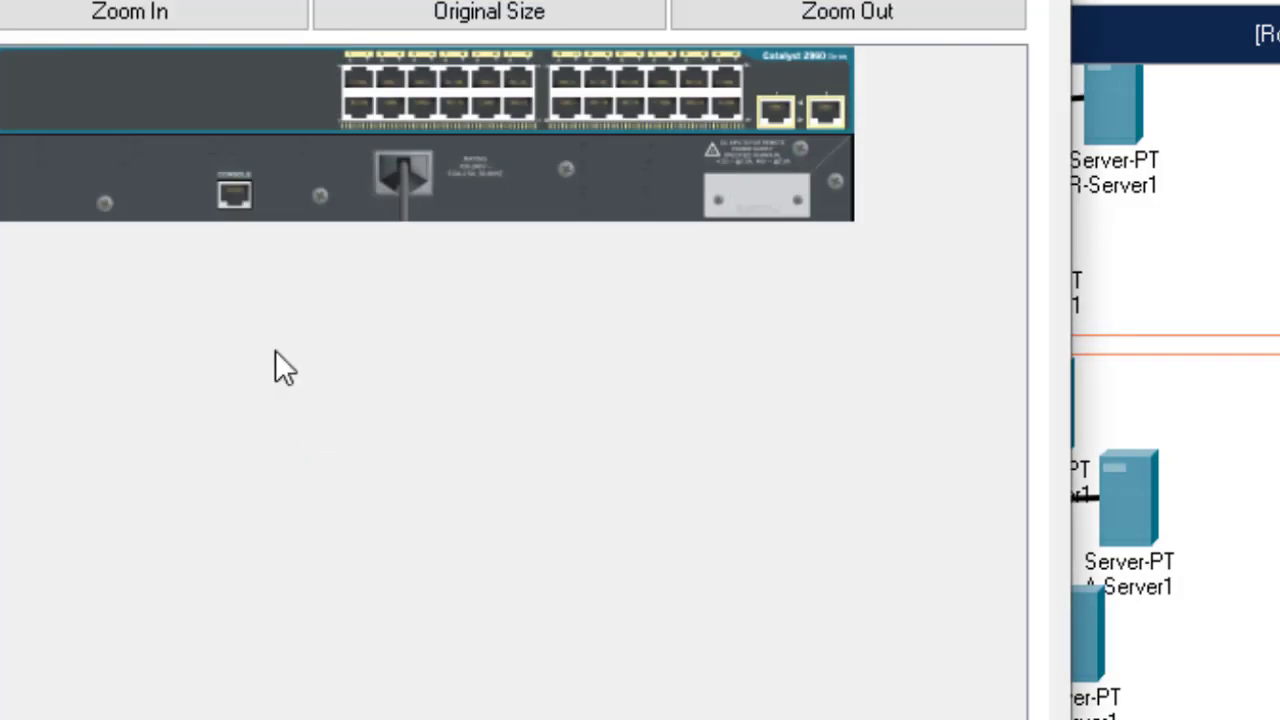
Step: In the Marketing-Dept CLI, enter privileged mode and global configuration mode
left_click(5, 3)
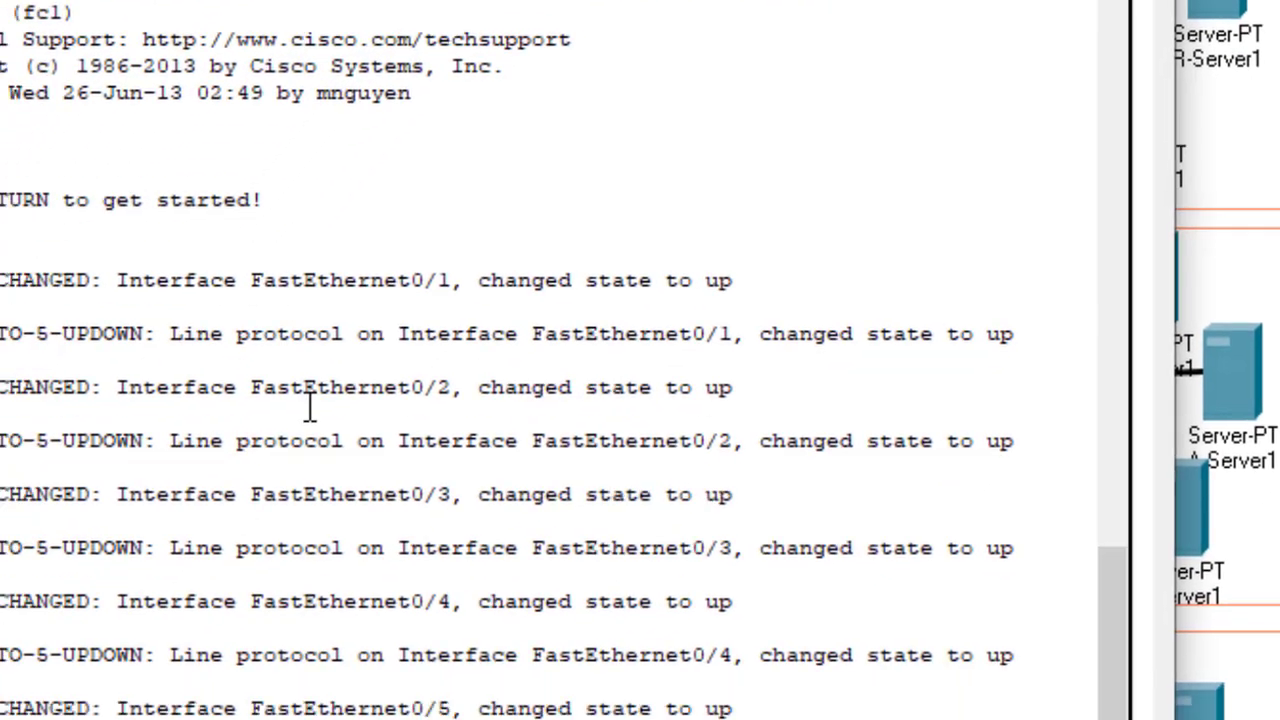
key("Return")
key("Return")
key("Return")
type("en")
key("Return")
type("c")
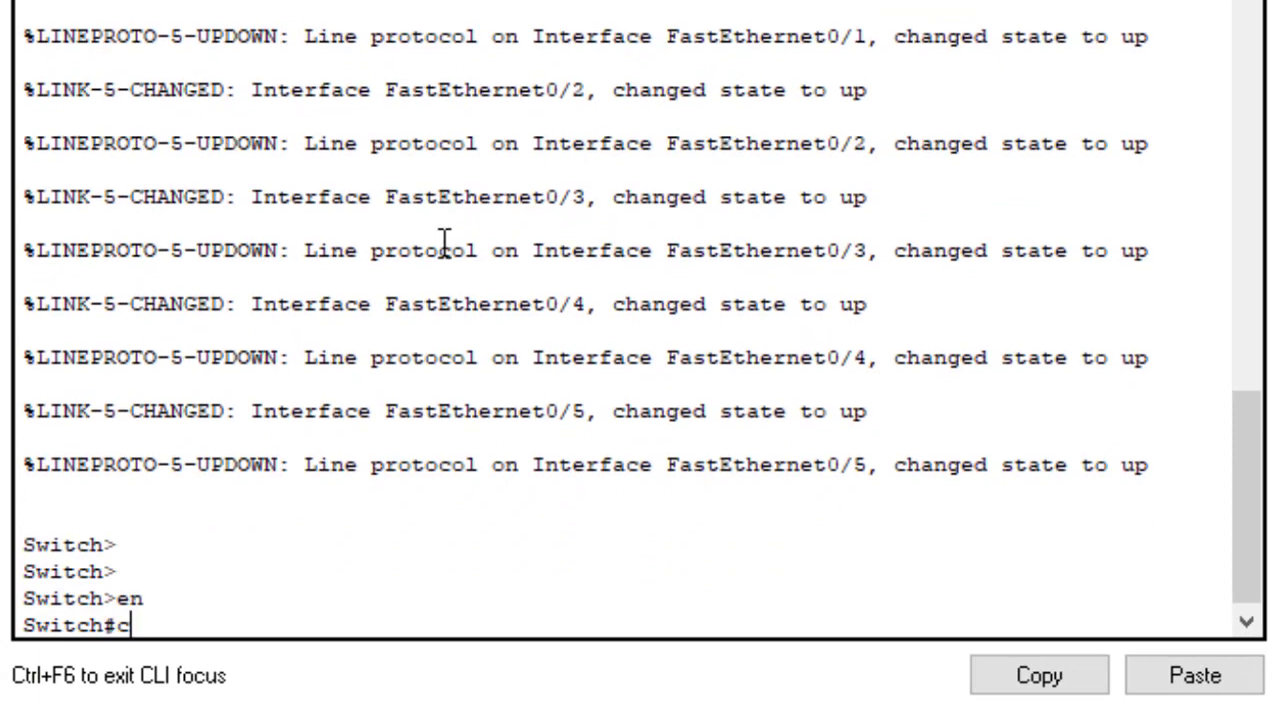
type("onf")
key("Tab")
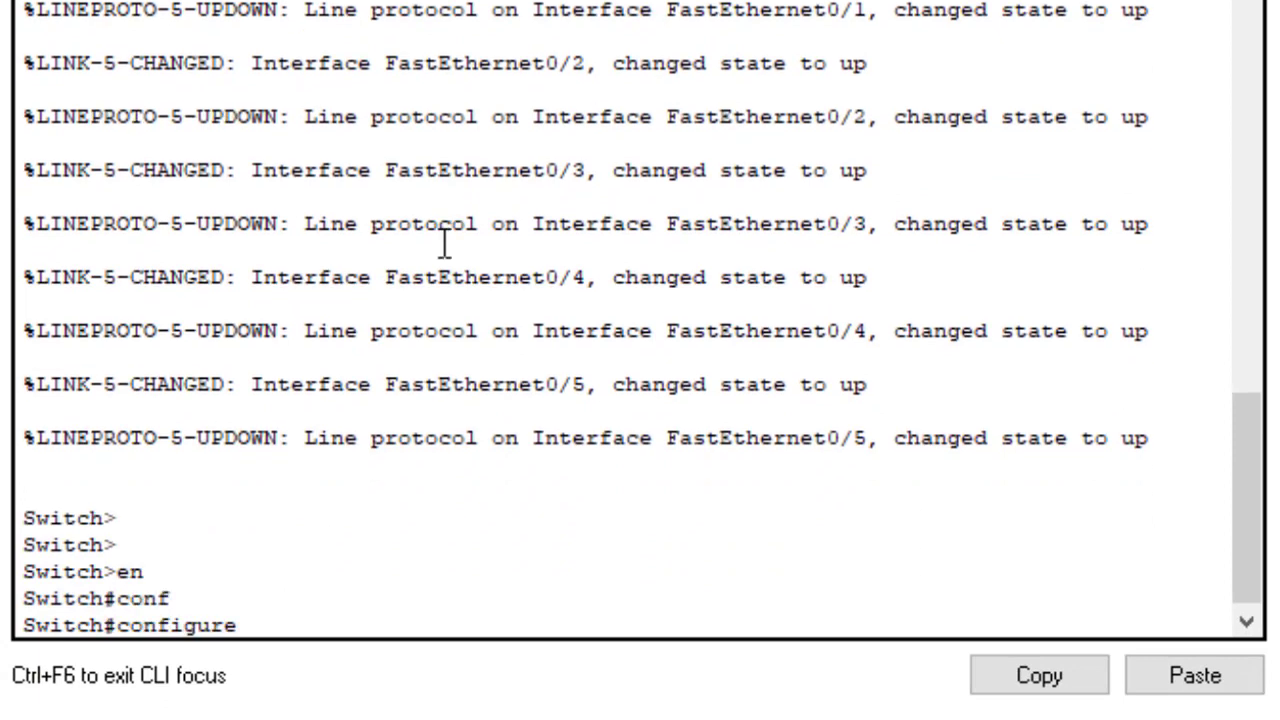
type("t")
key("Return")
key("Return")
key("Return")
key("Return")
key("Return")
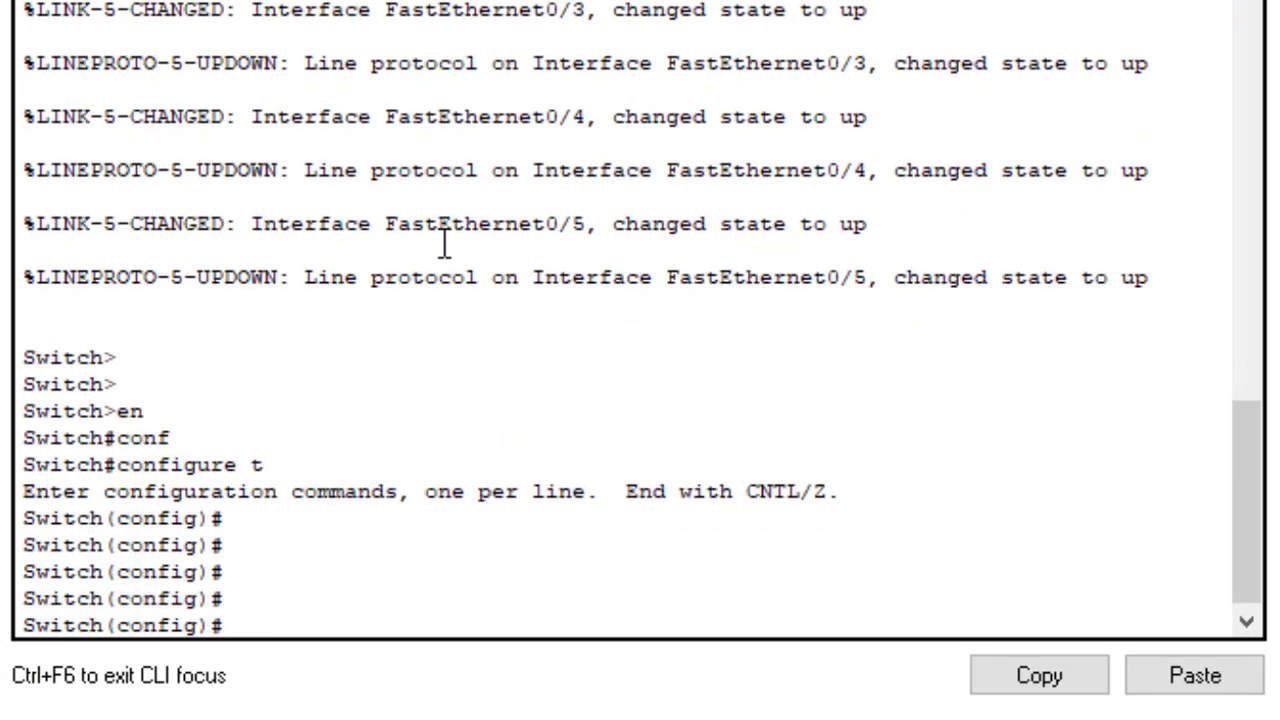
Step: Paste the Marketing template, exit configuration mode, save, and list the startup configuration with sh start
left_click(1197, 668)
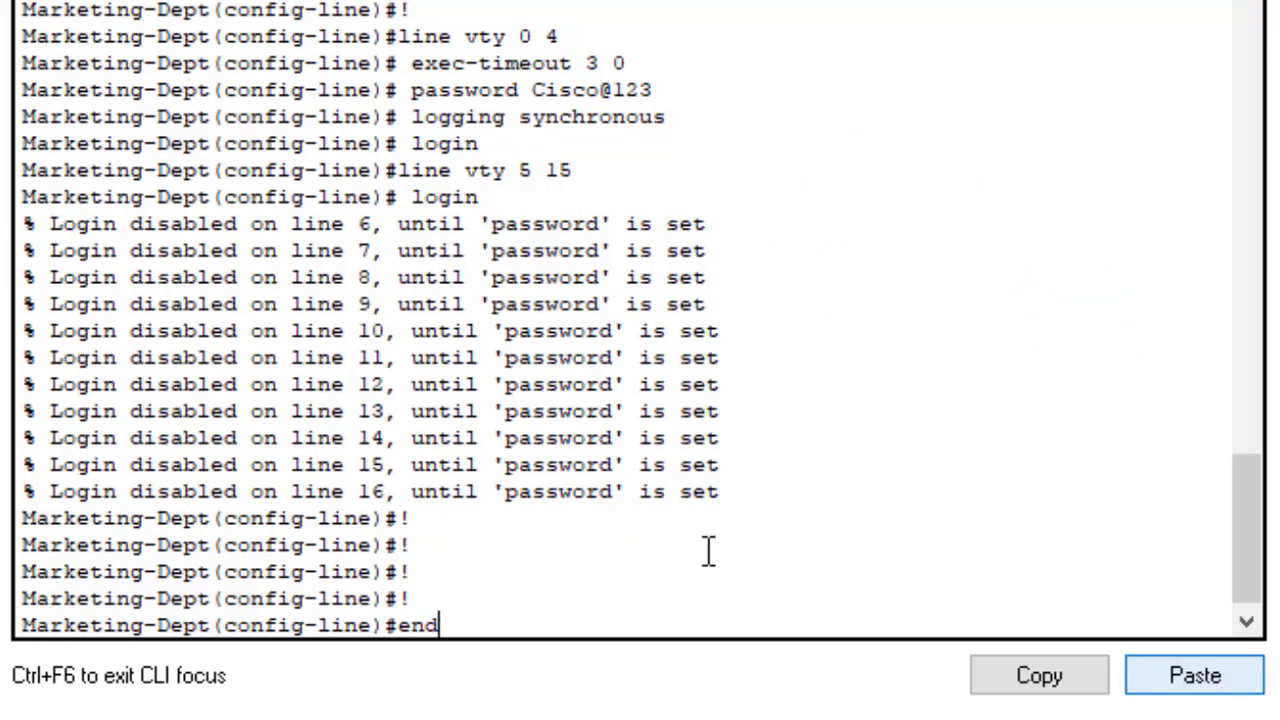
left_click_drag(24, 545, 225, 545)
left_click(469, 605)
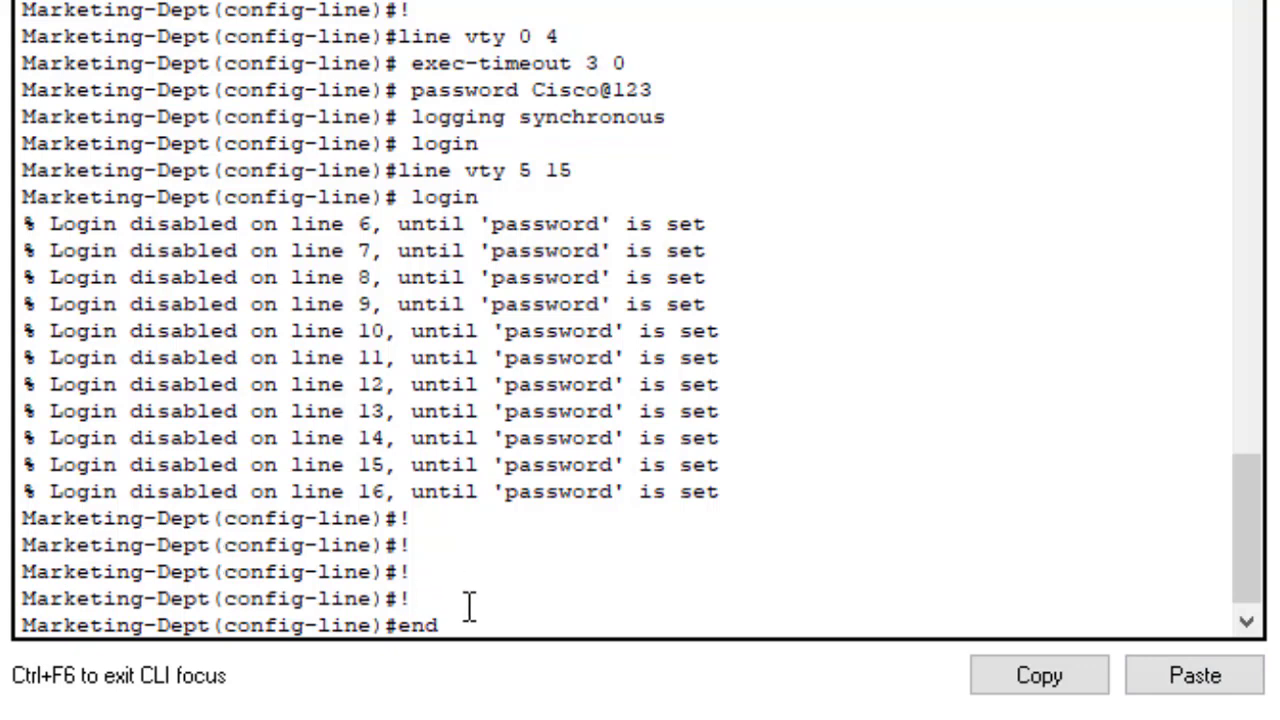
key("Return")
key("Return")
key("Return")
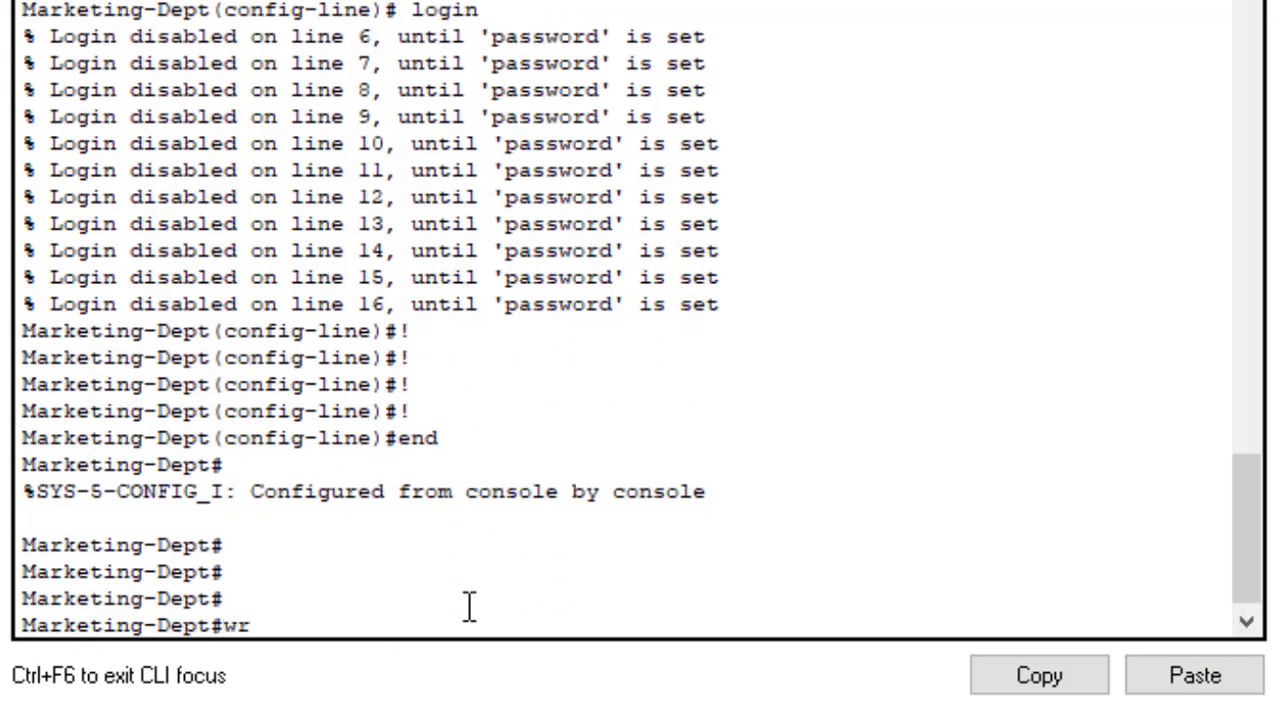
key("Return")
key("Return")
key("Return")
key("Return")
key("Return")
key("Return")
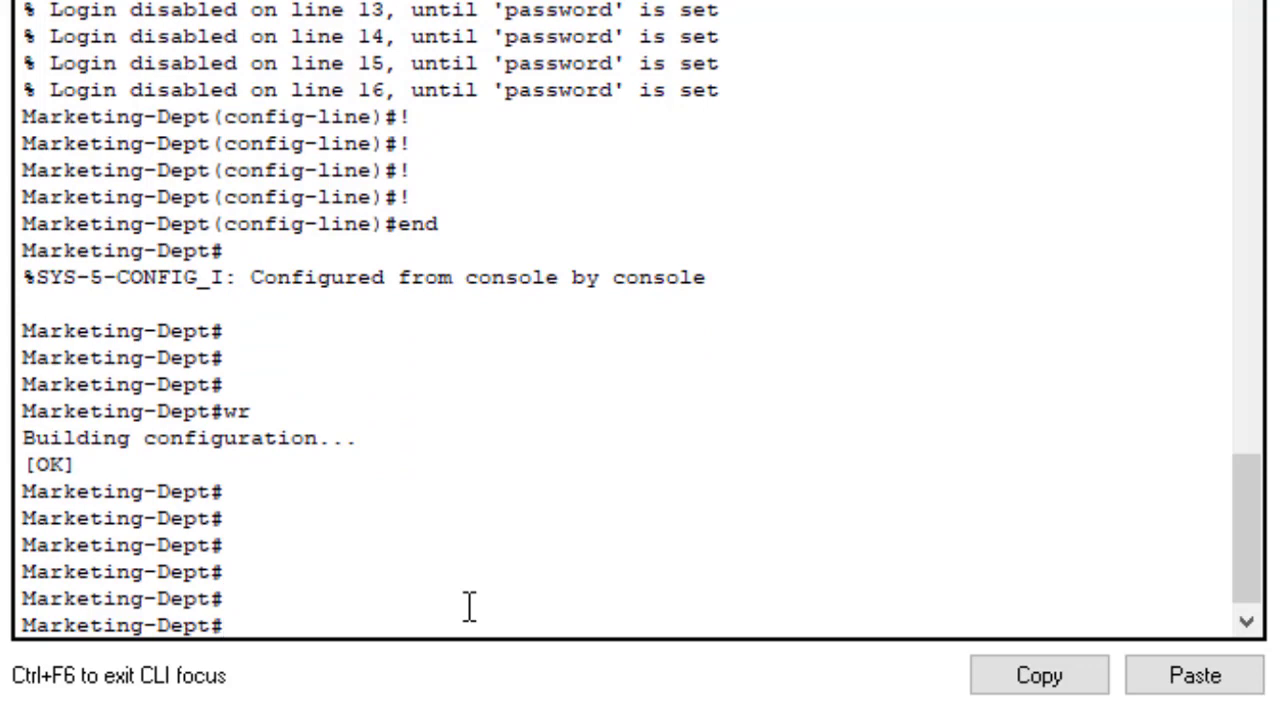
type("sh start")
key("Return")
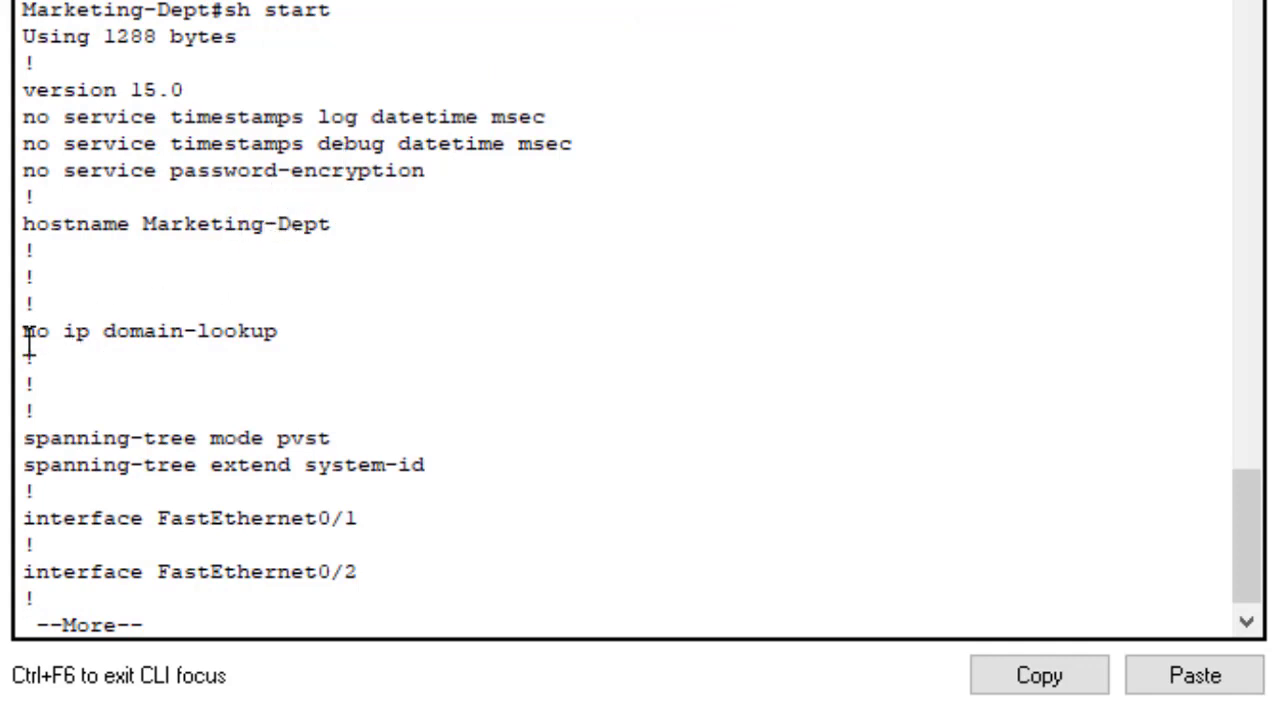
Step: Page through the startup config, highlighting domain-lookup, Marketing banner and line settings, then save with wr
left_click_drag(28, 345, 283, 328)
key("Return")
key("Return")
key("Return")
key("Return")
key("Return")
key("Return")
key("Return")
key("Return")
key("Return")
key("Return")
key("Return")
key("Return")
key("Return")
key("Return")
key("Return")
key("Return")
key("Return")
key("Return")
key("Return")
key("Return")
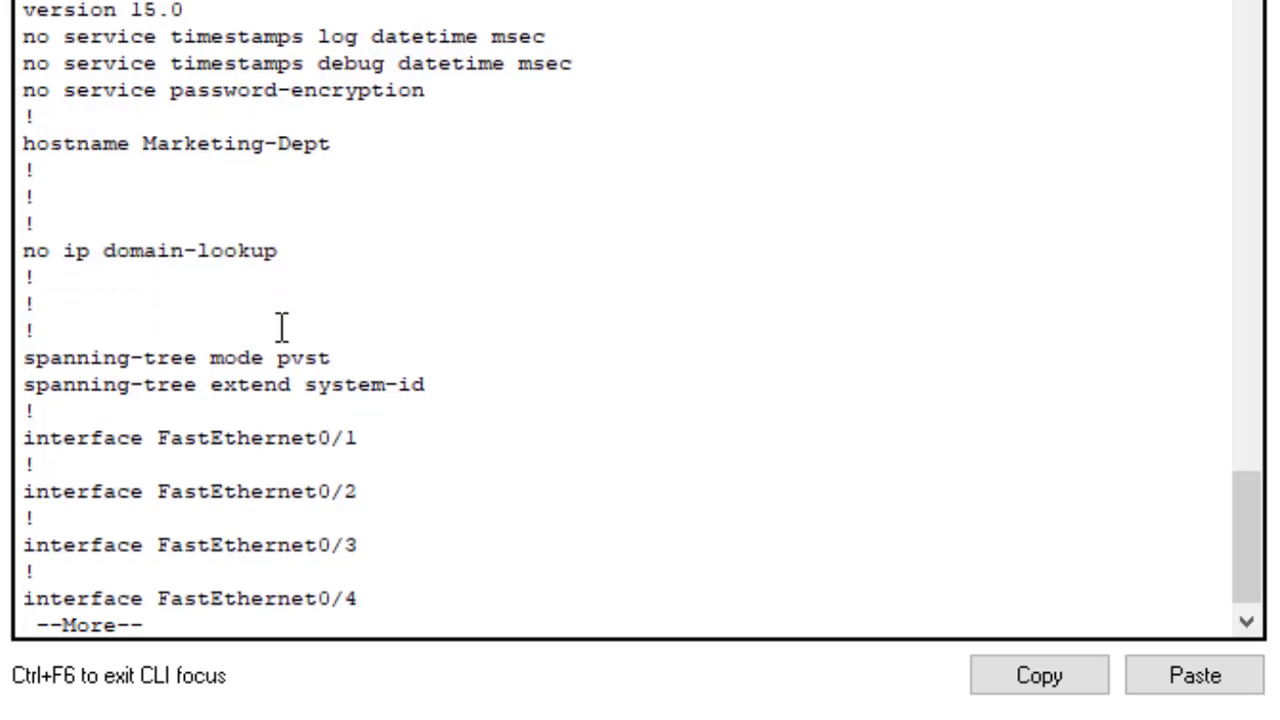
key("Return")
key("Return")
key("Return")
key("Return")
key("Return")
key("Return")
key("Return")
key("Return")
key("Return")
key("Return")
key("Return")
key("Return")
key("Return")
key("Return")
key("Return")
key("Return")
key("Return")
key("Return")
key("Return")
key("Return")
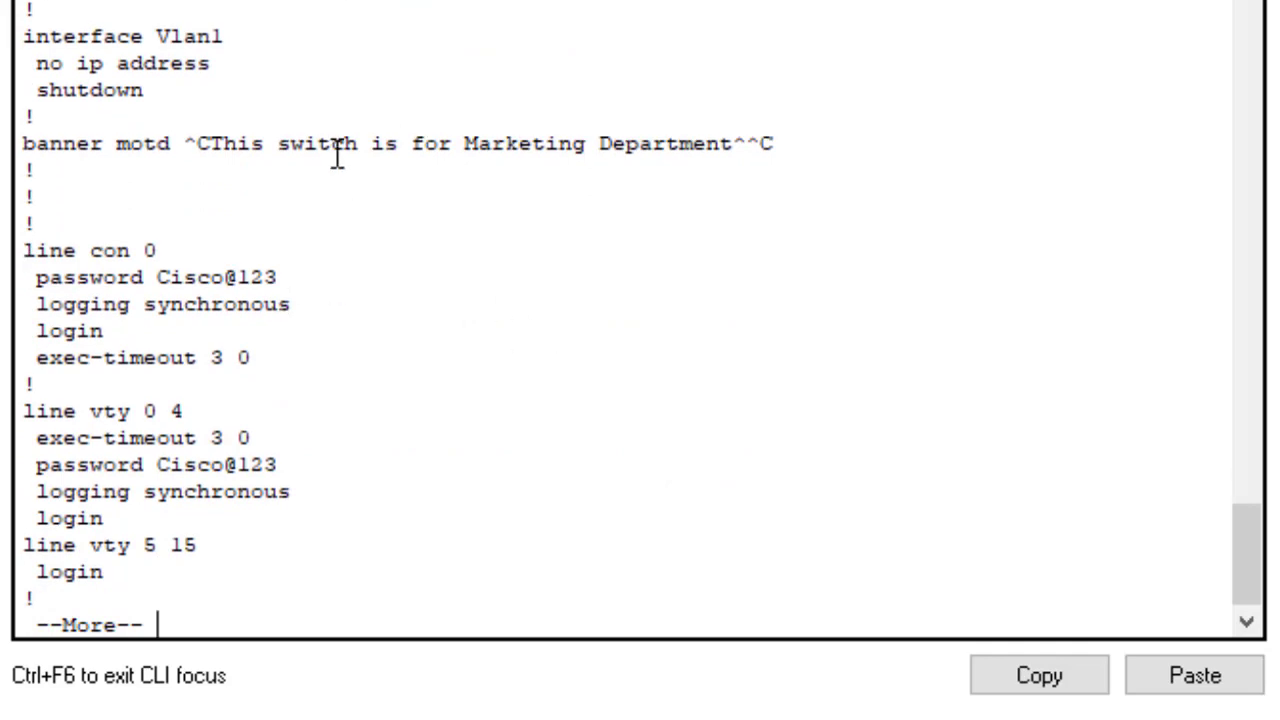
left_click_drag(487, 138, 737, 160)
key("Return")
key("Return")
key("Return")
key("Return")
key("Return")
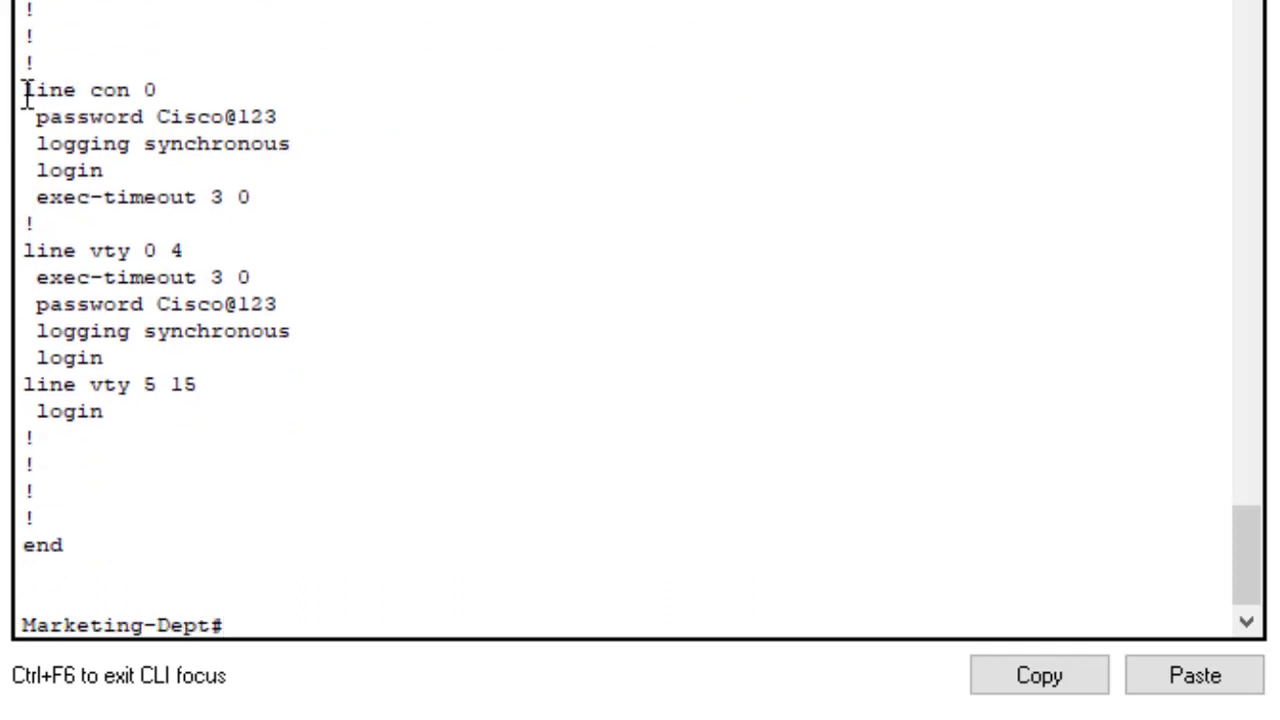
left_click_drag(28, 92, 203, 383)
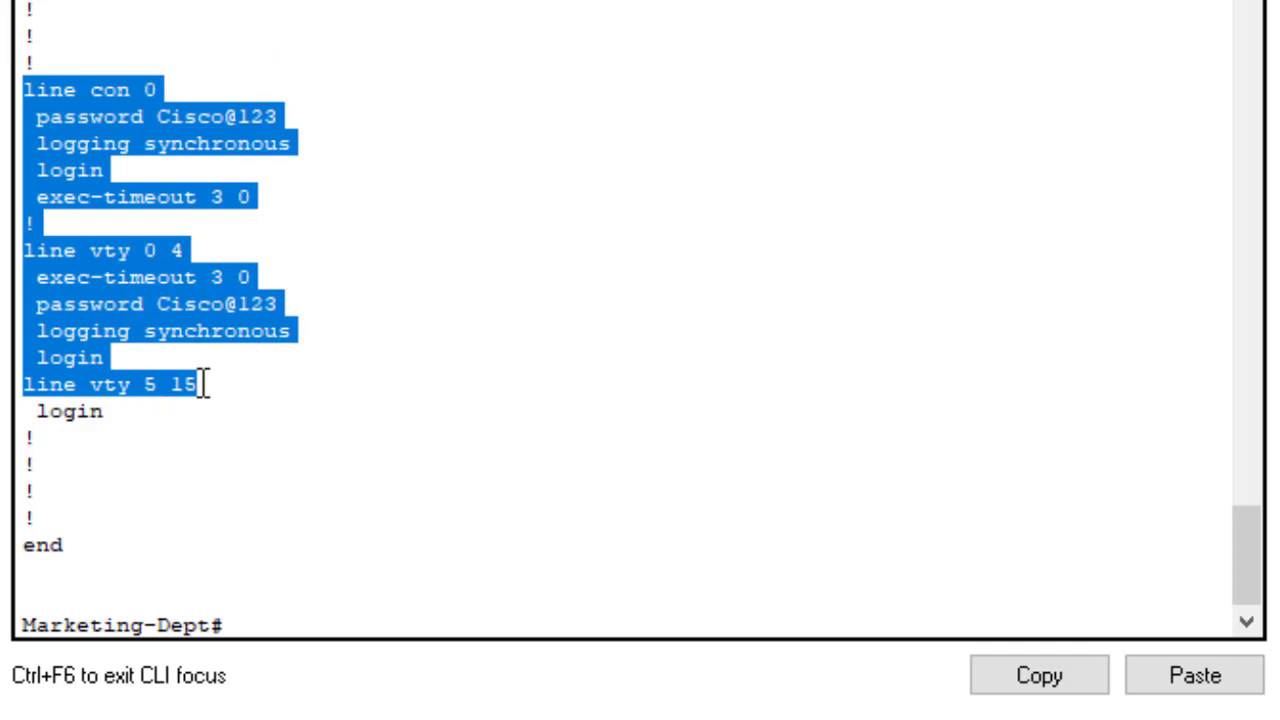
left_click(440, 545)
type("w")
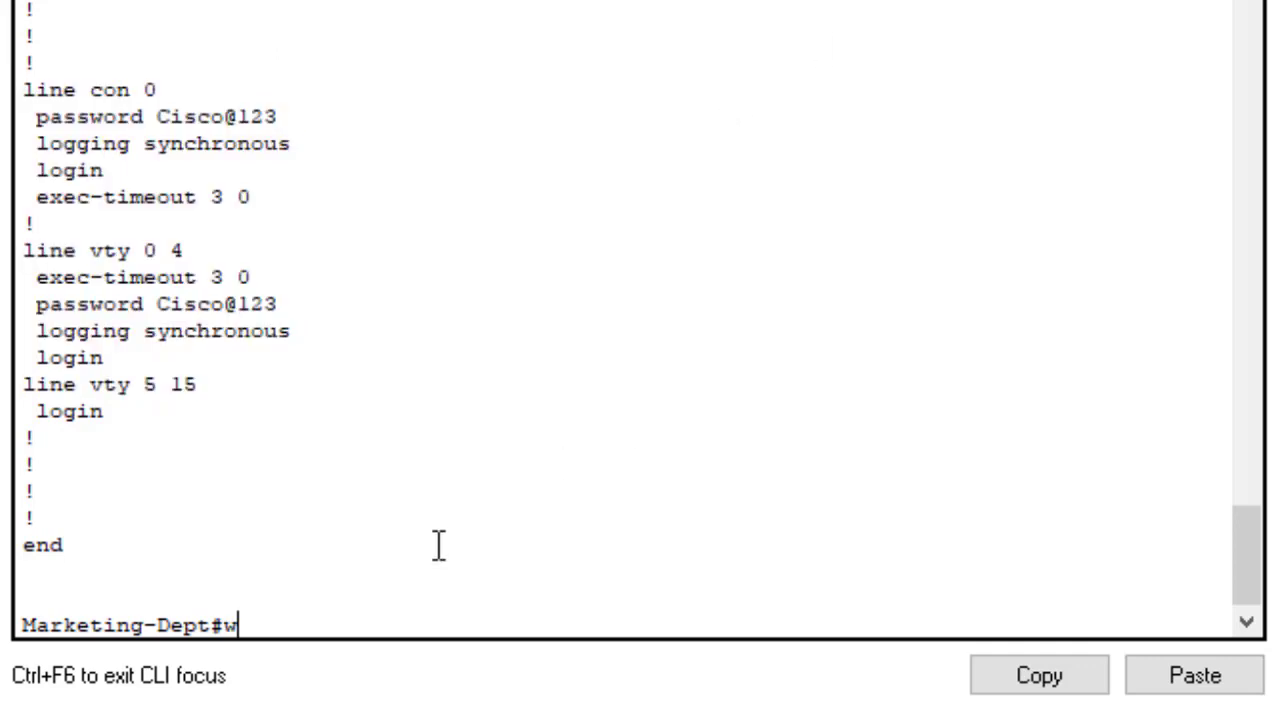
type("r")
key("Return")
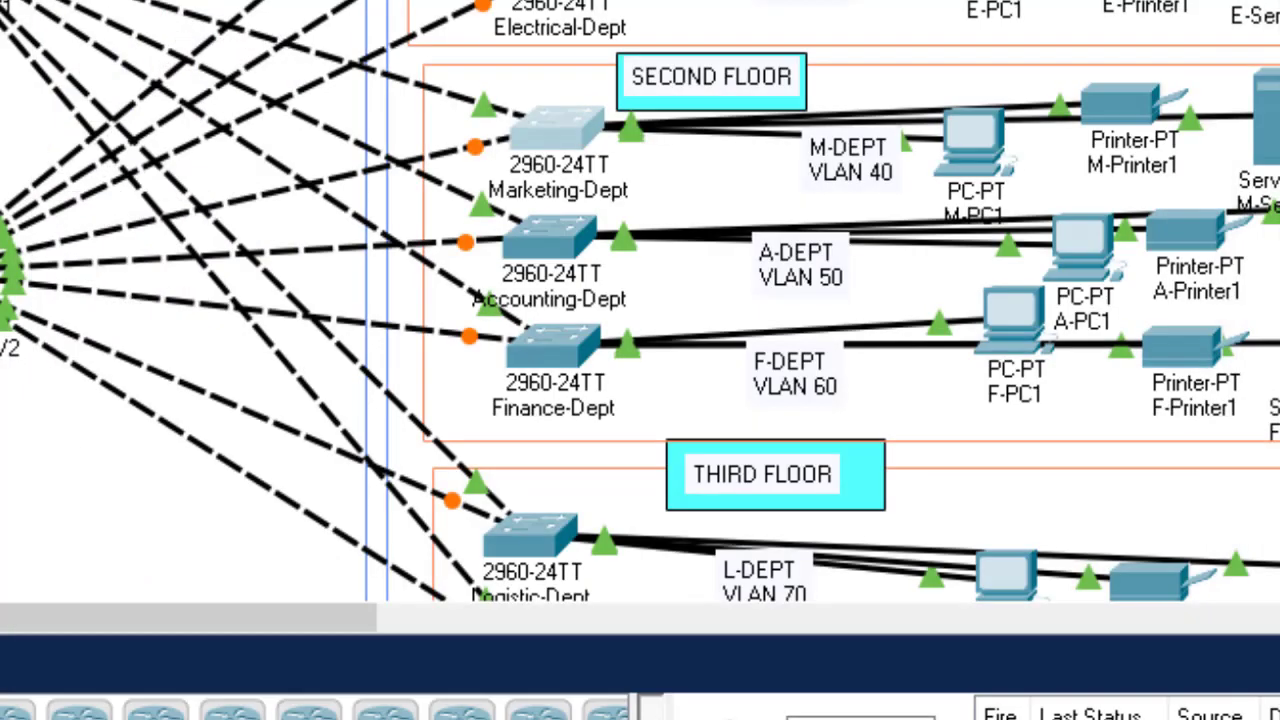
Step: Scroll the topology down to show the second- and third-floor department switches
scroll(863, 137, "down", 3)
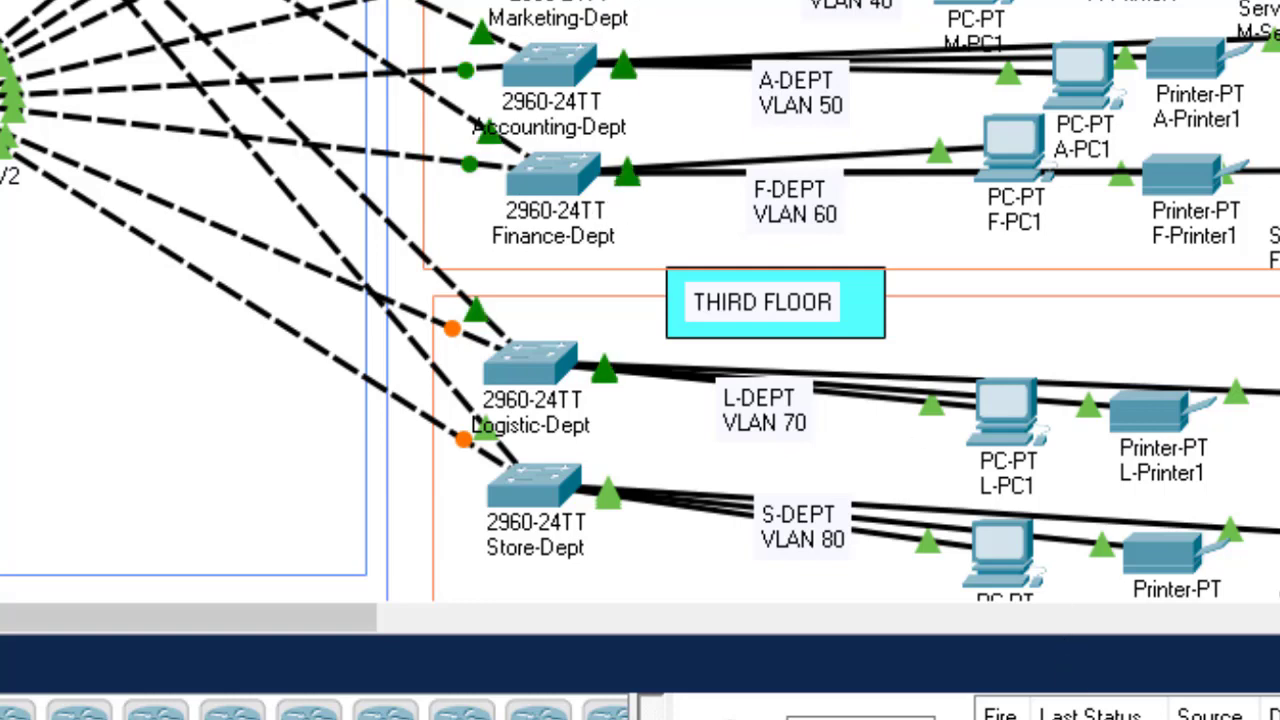
mouse_move(1210, 719)
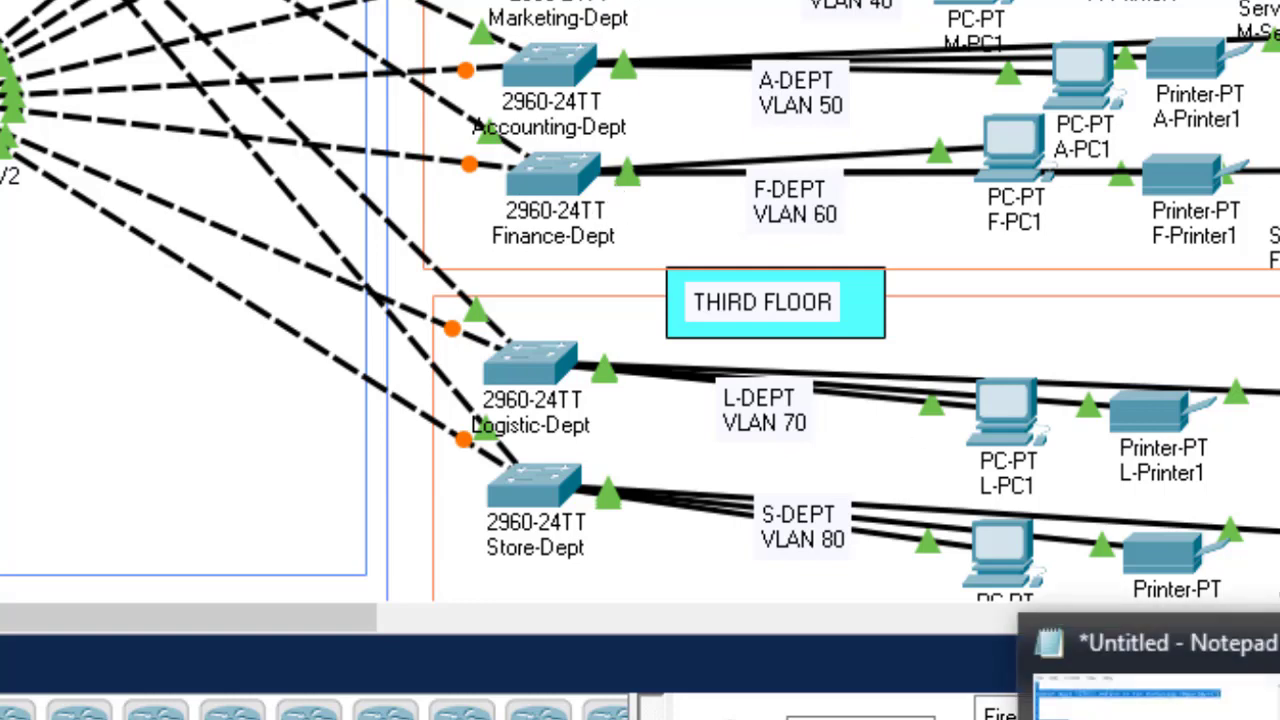
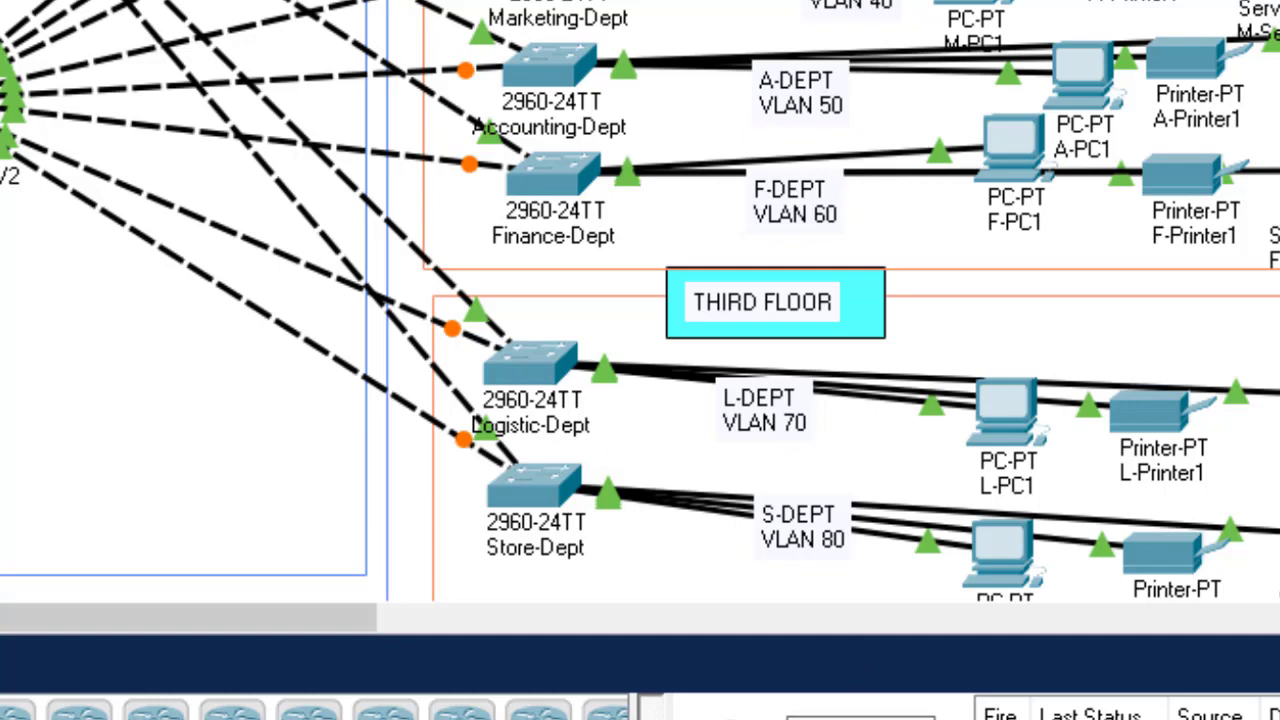
Step: Enter configuration mode on Accounting-Dept, paste the Notepad hostname, banner and line config, then close it
key("F10")
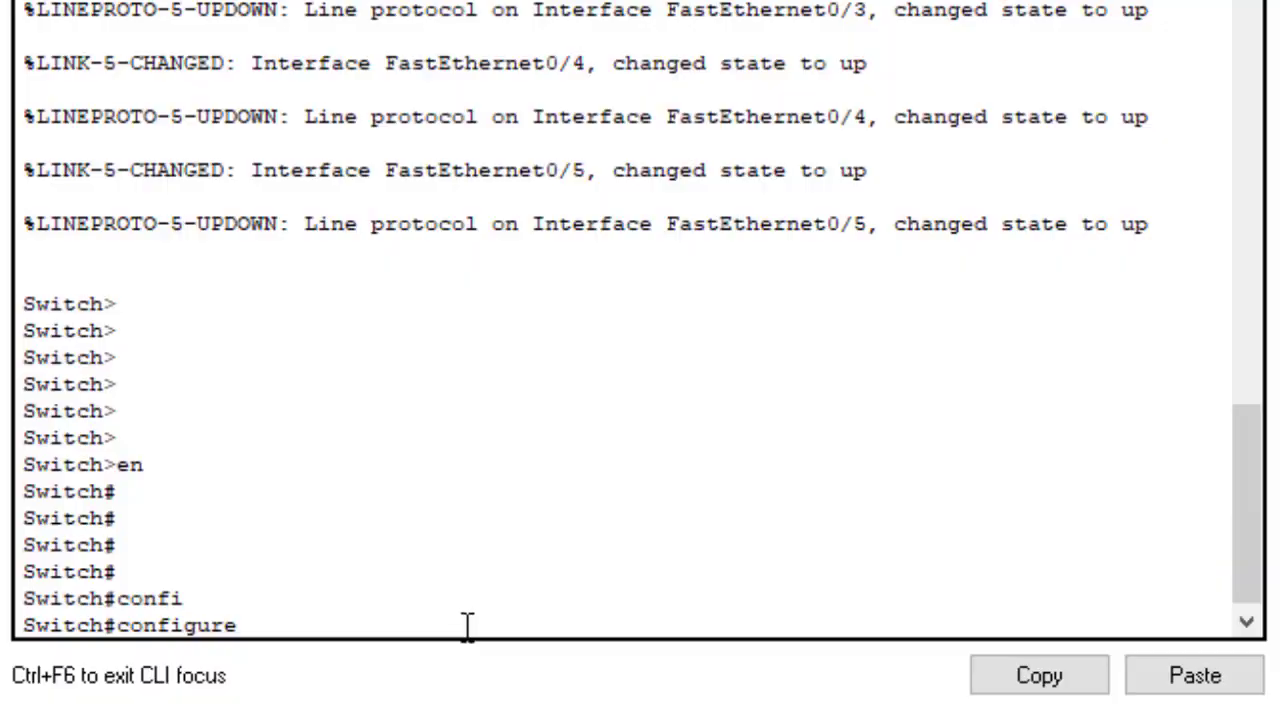
type("tch#configure t")
key("Return")
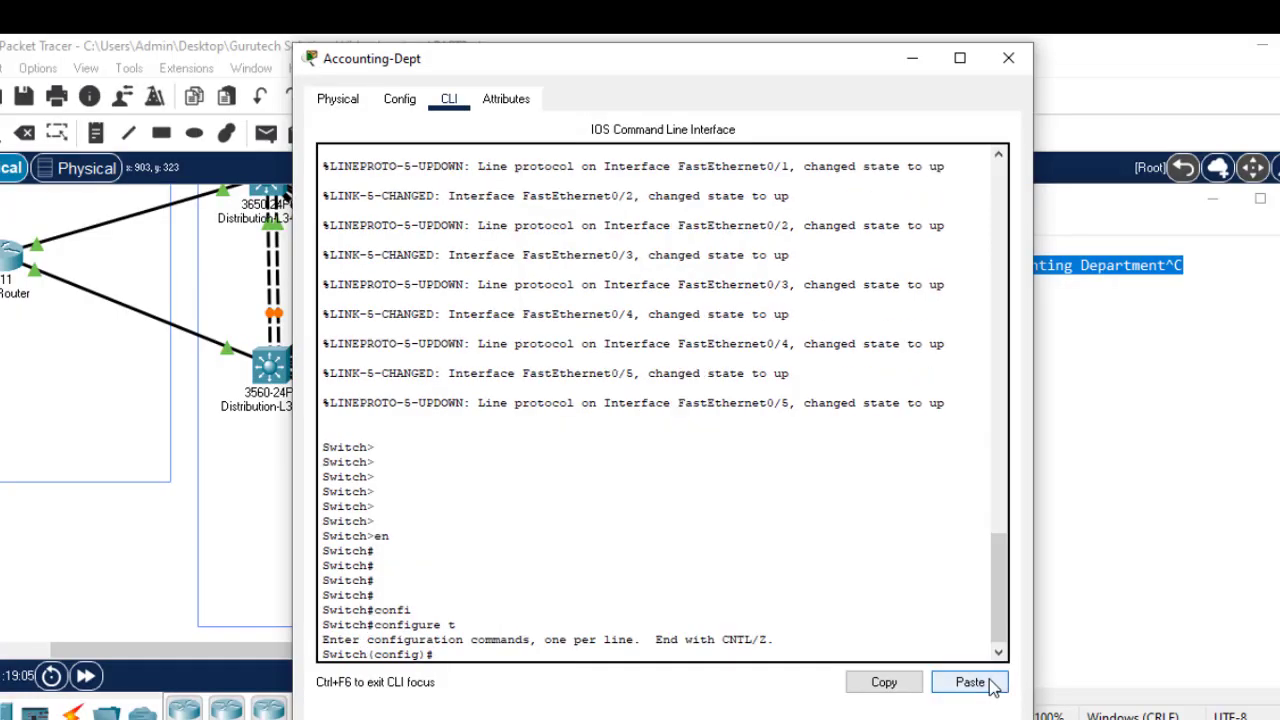
left_click(970, 682)
left_click(912, 58)
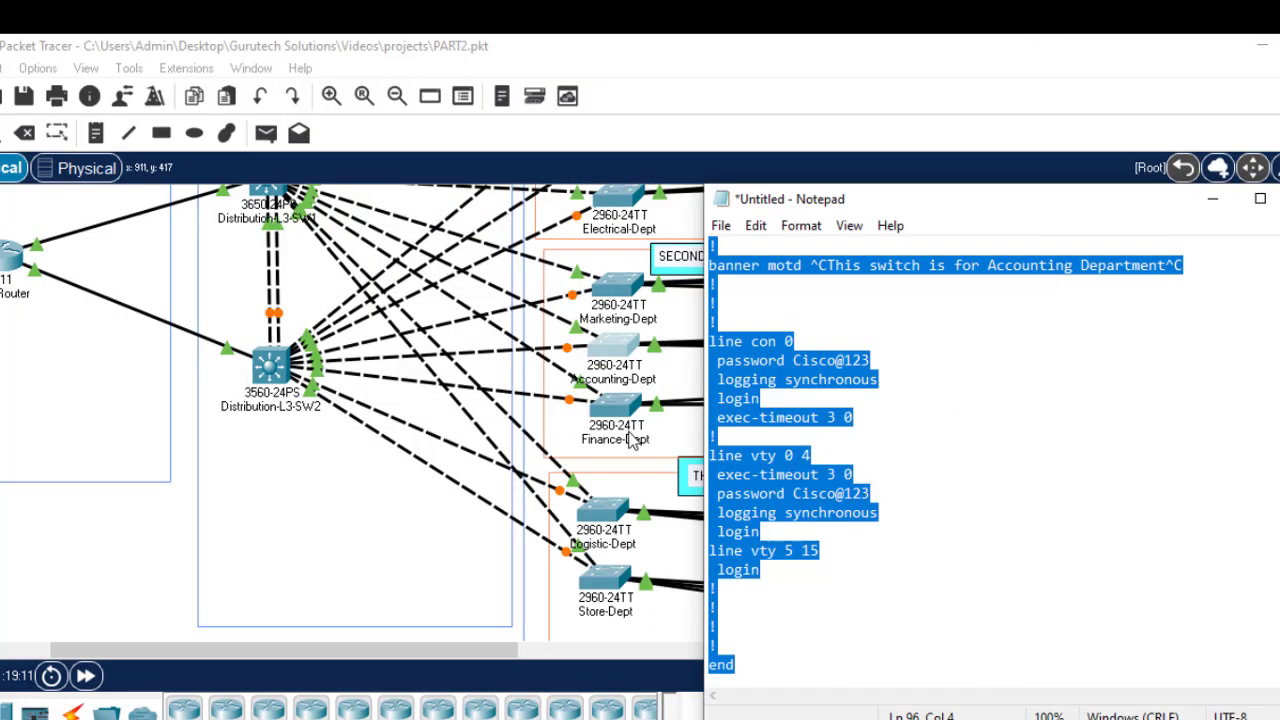
left_click(611, 406)
Step: Change the Notepad config to hostname Finance-Dept and a Finance Department banner, then copy it all
left_click(829, 718)
left_click(1082, 265)
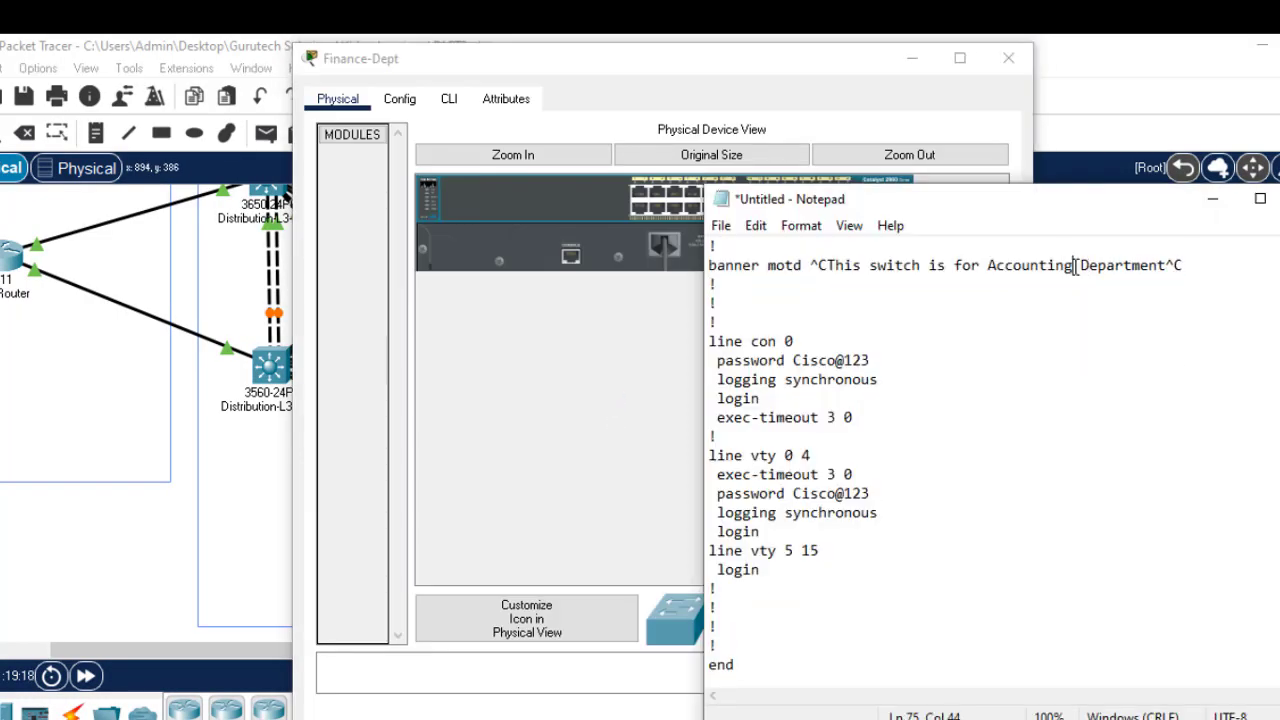
key("BackSpace")
key("BackSpace")
key("BackSpace")
key("BackSpace")
key("BackSpace")
key("BackSpace")
key("BackSpace")
key("BackSpace")
key("BackSpace")
key("BackSpace")
type("Finance")
scroll(1172, 427, "up", 20)
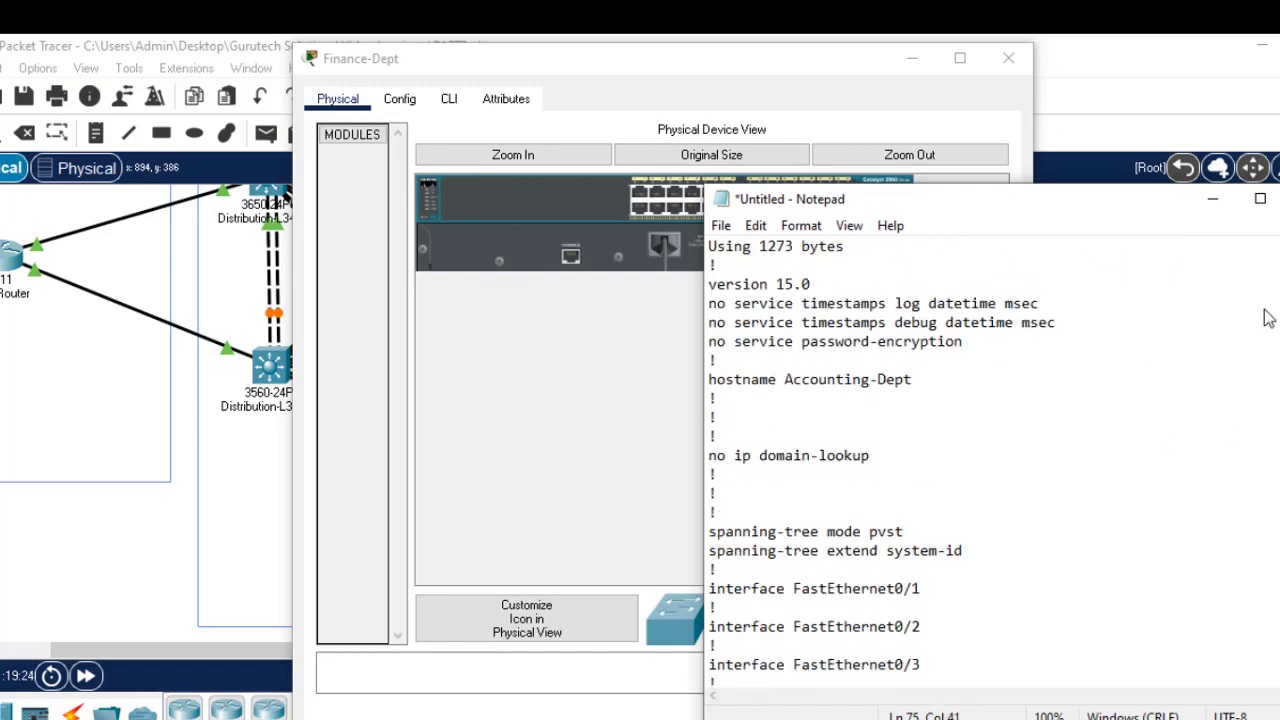
left_click(876, 380)
key("BackSpace")
key("BackSpace")
key("BackSpace")
key("BackSpace")
key("BackSpace")
key("BackSpace")
key("BackSpace")
key("BackSpace")
key("BackSpace")
key("BackSpace")
key("BackSpace")
type("Finan")
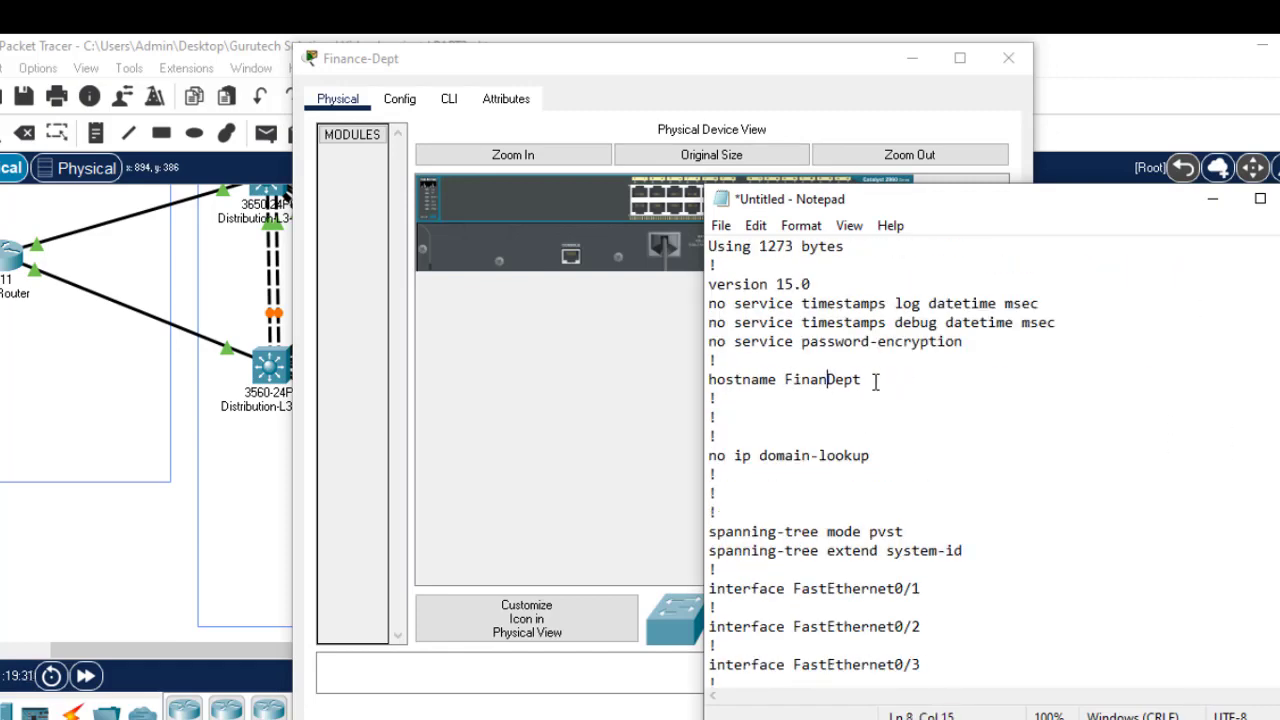
type("ce-")
key("ctrl+a")
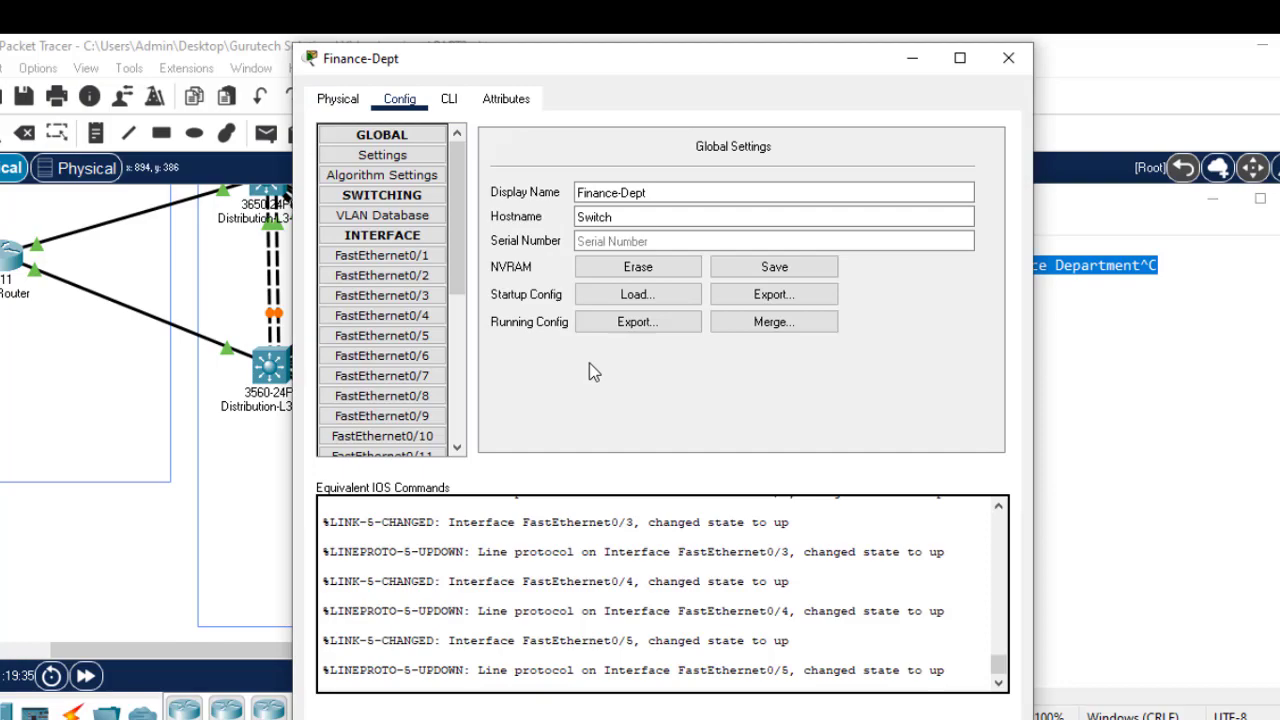
Step: On the Finance-Dept switch CLI, run enable and configure terminal
left_click(449, 98)
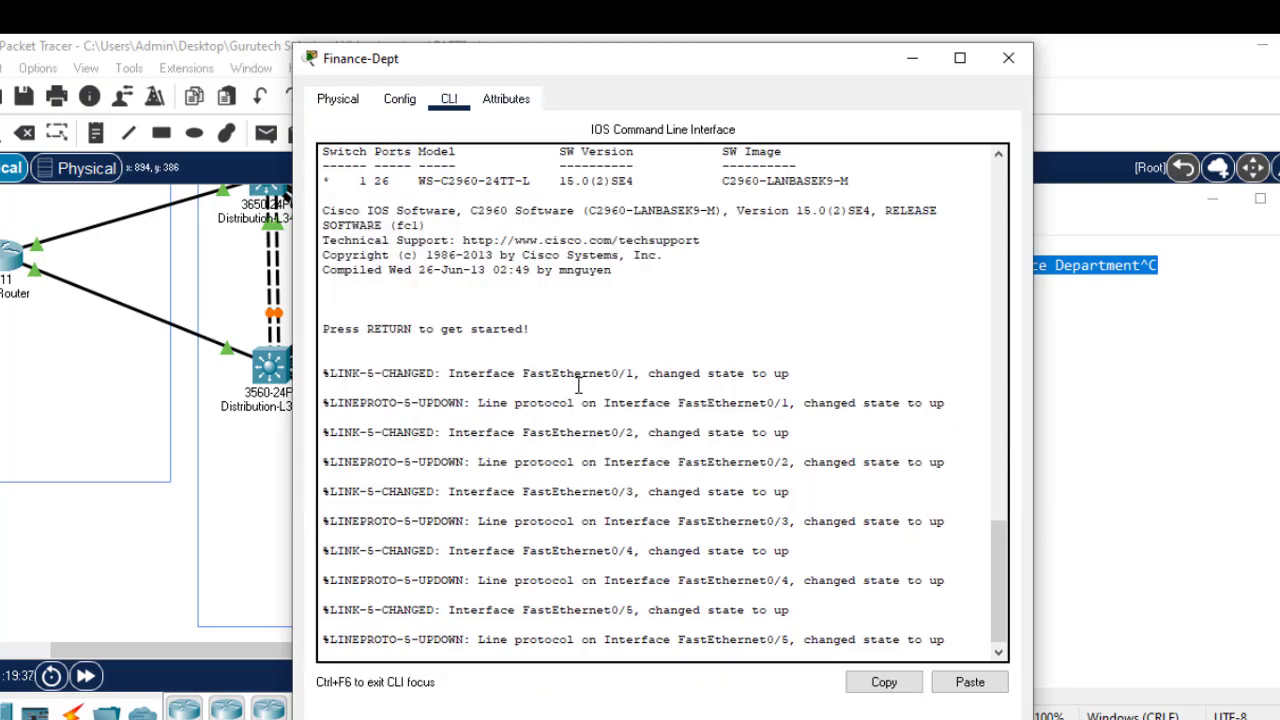
key("Return")
key("Return")
key("Return")
type("en")
key("Return")
type("confi")
key("Tab")
type("t")
key("Return")
key("Return")
key("Return")
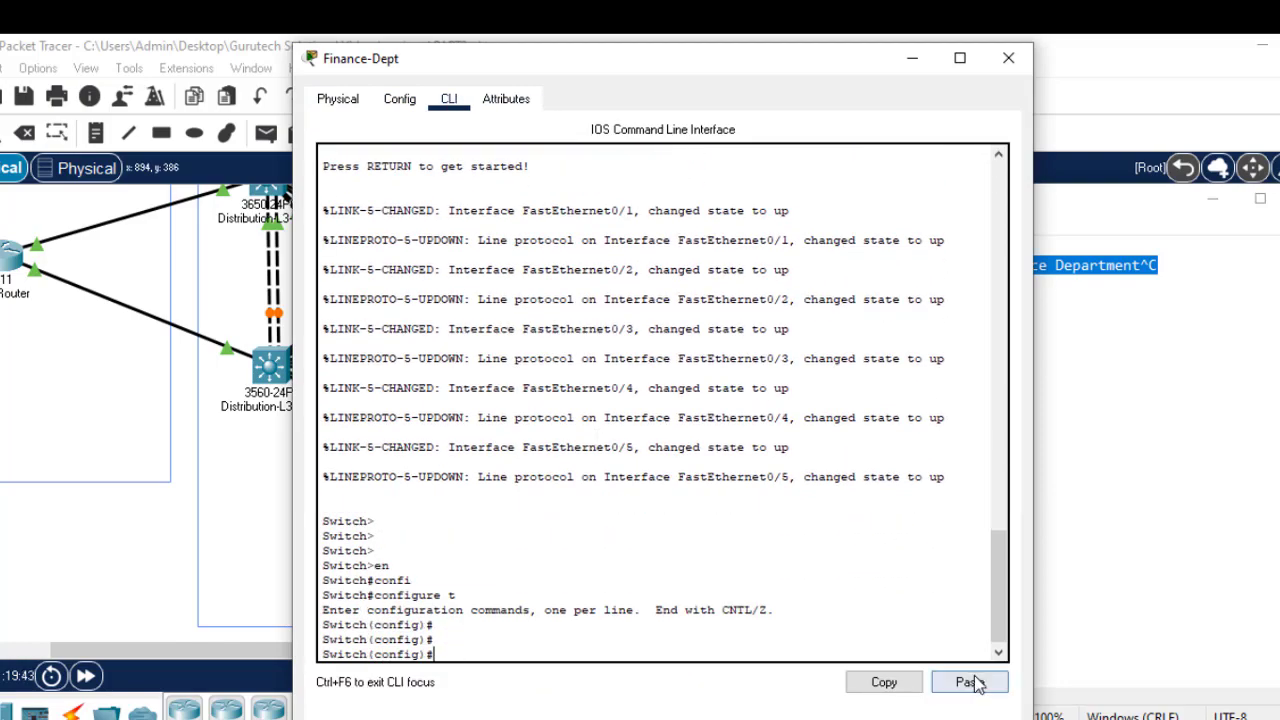
Step: Paste the Finance configuration, save it with wr, and close the switch window
left_click(969, 681)
type("wr")
key("Return")
left_click(997, 68)
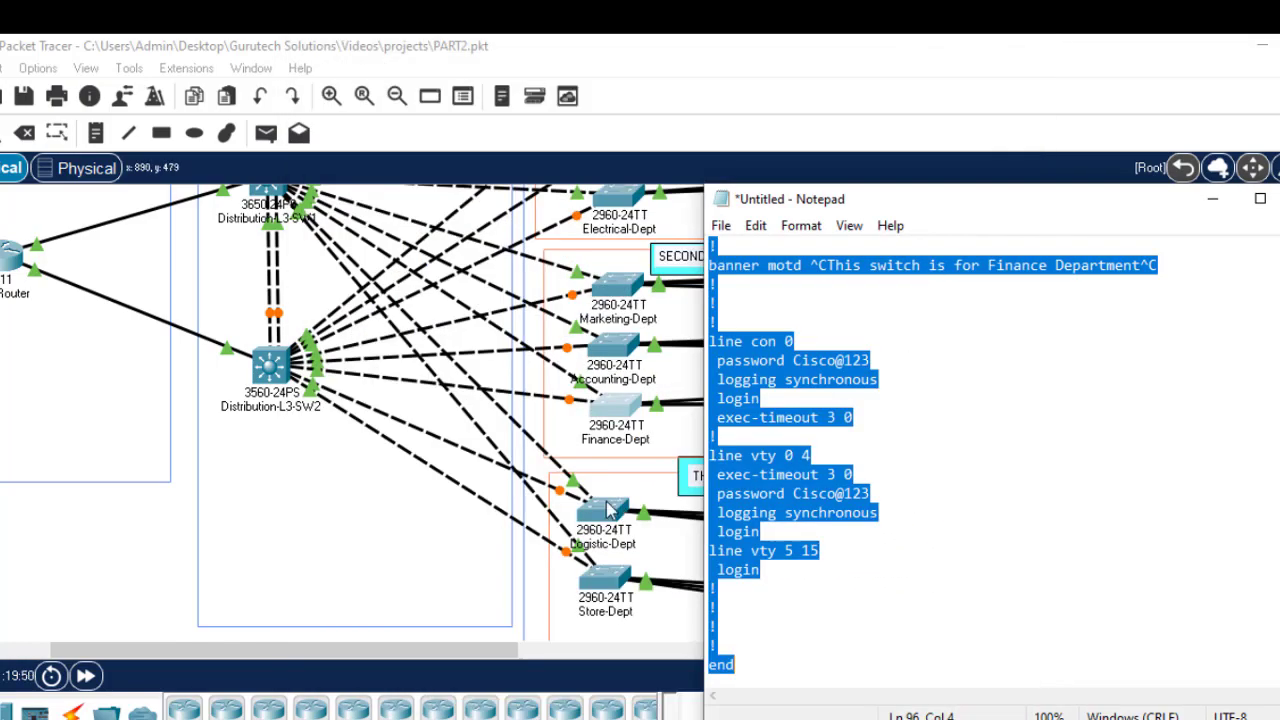
Step: Open the Logistic-Dept CLI and edit the Notepad config to hostname Logistic-Dept and a Logistic banner, copying it all
left_click(610, 505)
left_click(455, 99)
key("Return")
key("Return")
key("Return")
key("Return")
key("alt+Tab")
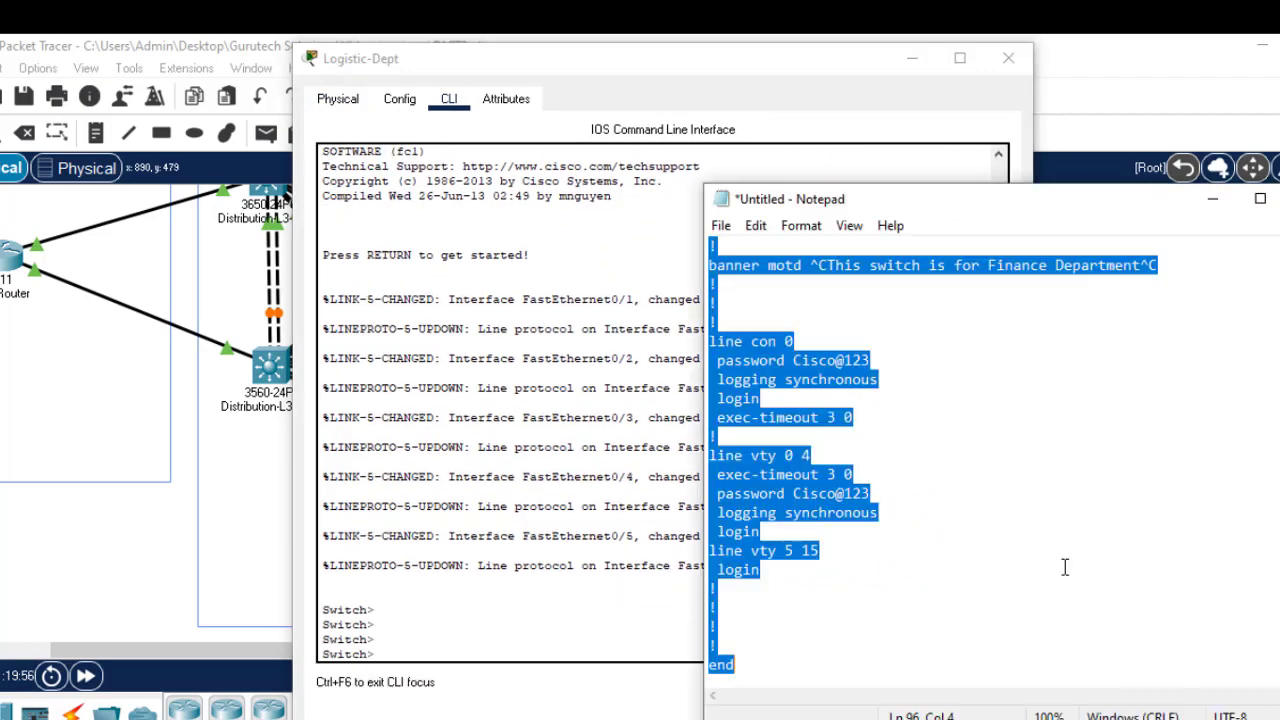
left_click(1049, 262)
key("BackSpace")
type("ogist")
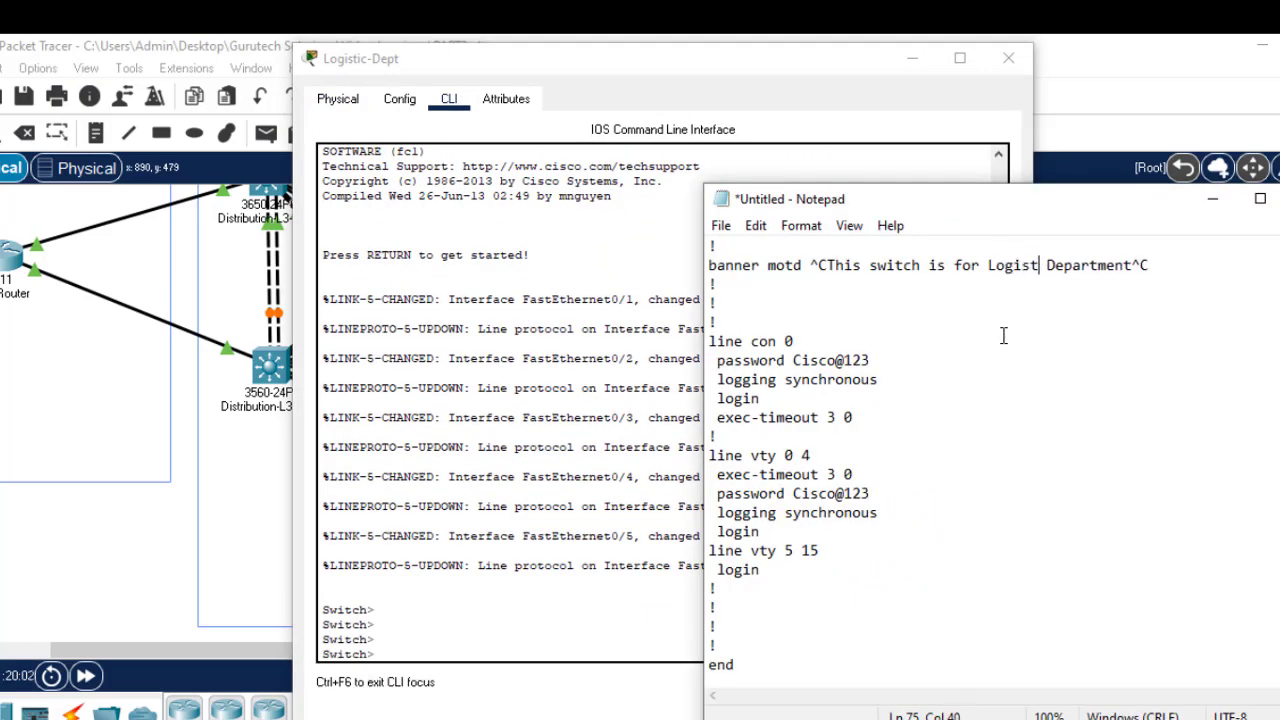
type("ic")
scroll(1003, 335, "up", 20)
left_click(837, 380)
key("BackSpace")
key("BackSpace")
key("BackSpace")
key("BackSpace")
key("BackSpace")
key("BackSpace")
key("BackSpace")
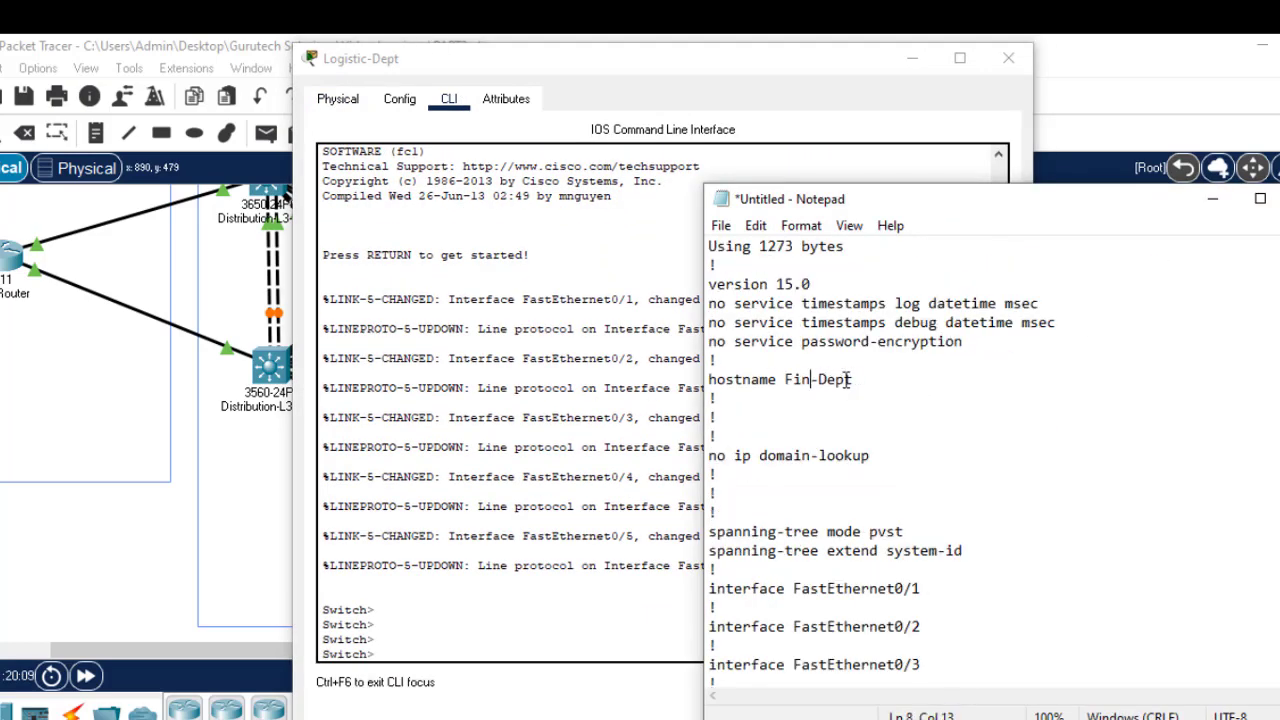
type("Logistic")
key("ctrl+a")
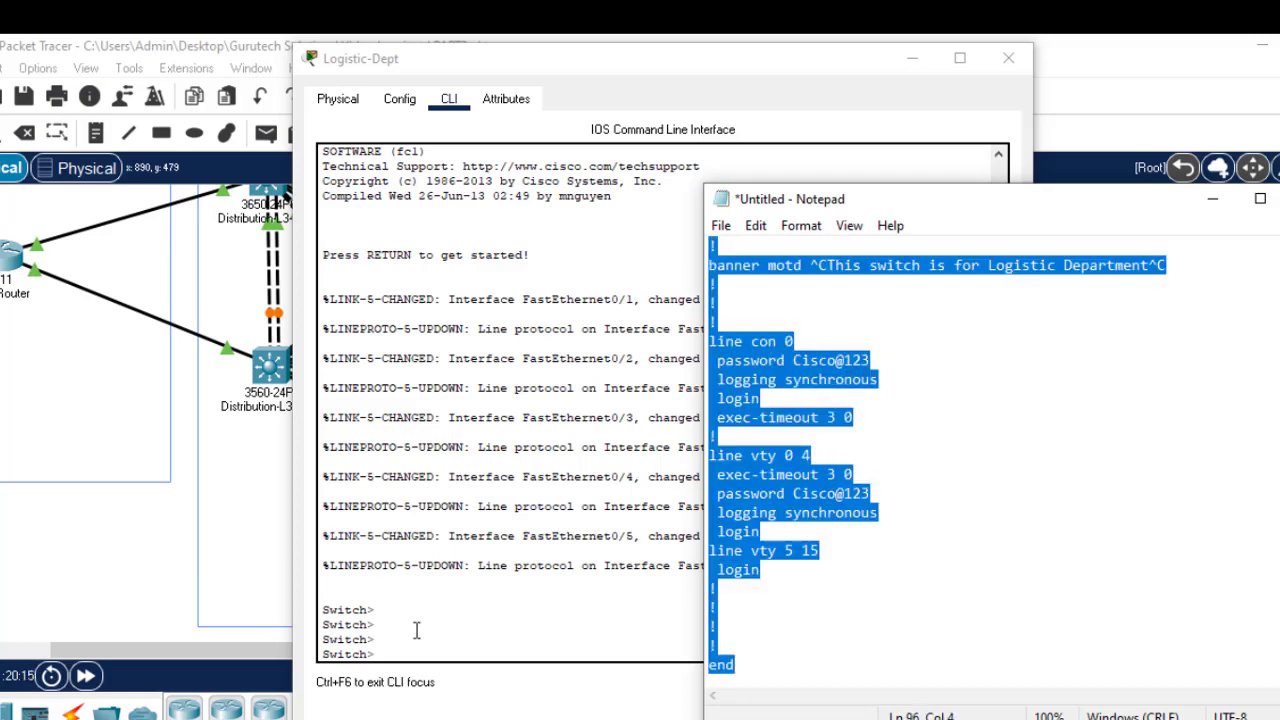
Step: Enable, enter configure terminal, paste the Logistic configuration, and close the Logistic-Dept window
left_click(417, 630)
type("en")
key("Return")
type("confi")
key("Tab")
type("t")
key("Return")
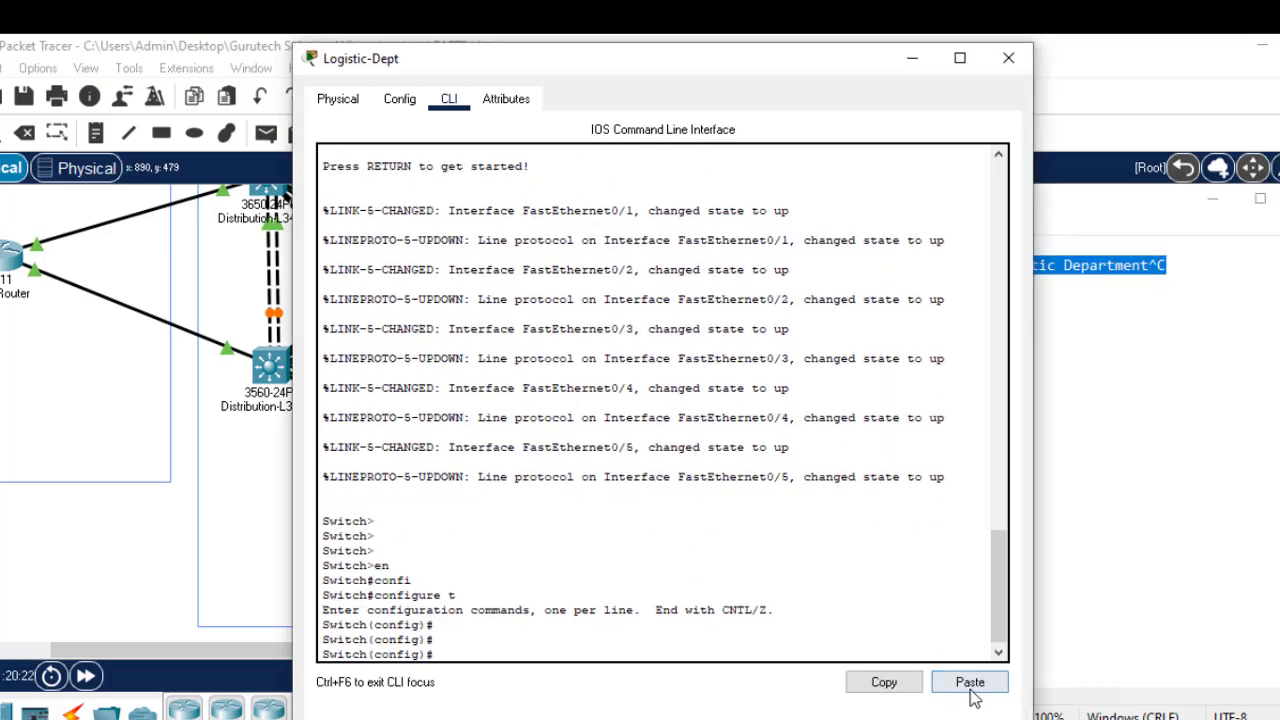
left_click(969, 682)
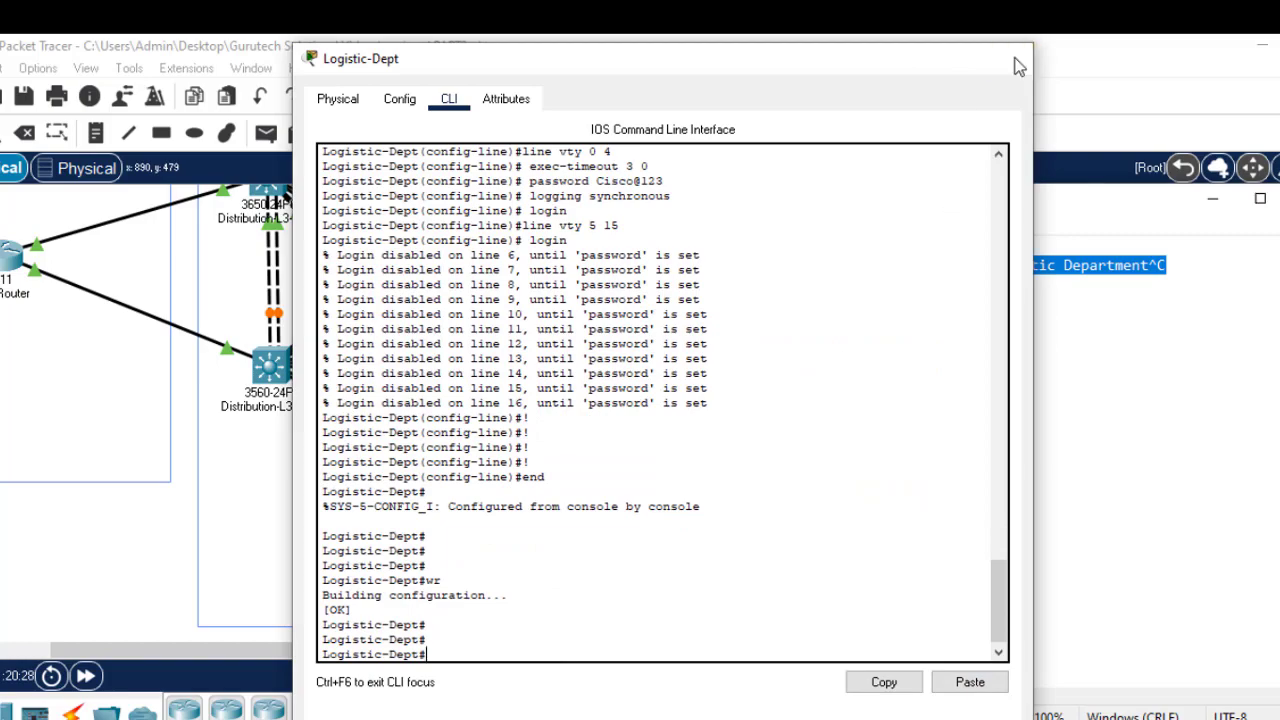
left_click(1008, 58)
left_click(618, 585)
Step: Open the Store-Dept CLI and change the Notepad banner and hostname to Store, copying it all
left_click(449, 98)
key("Return")
key("Return")
key("Return")
key("Return")
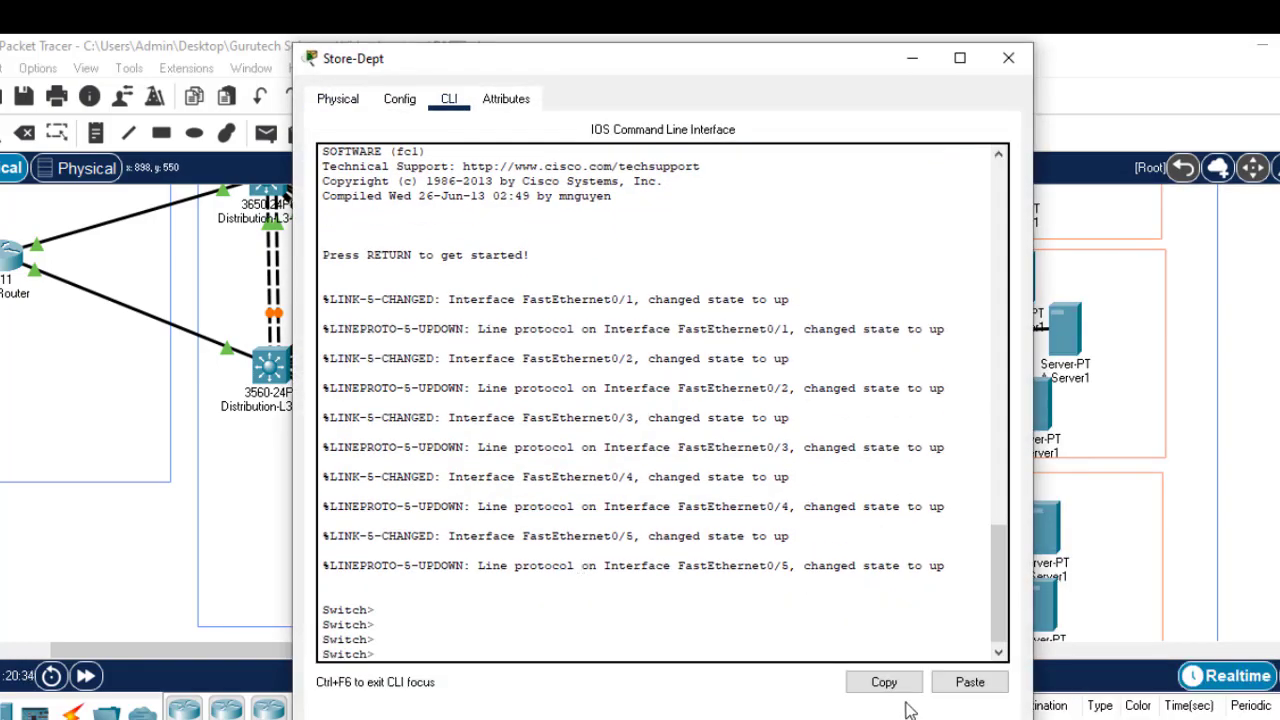
key("alt+Tab")
left_click(1058, 265)
key("BackSpace")
key("BackSpace")
key("BackSpace")
key("BackSpace")
key("BackSpace")
key("BackSpace")
key("BackSpace")
key("BackSpace")
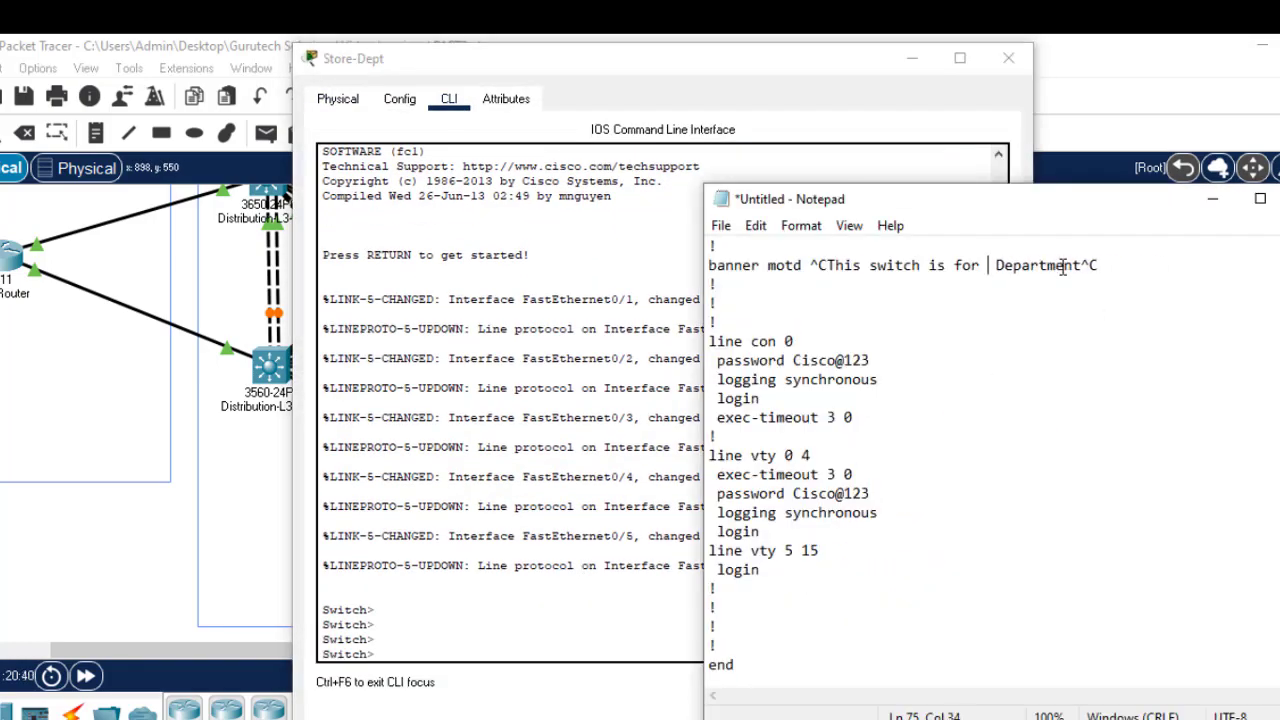
type("Store")
scroll(1151, 363, "up", 20)
left_click(853, 362)
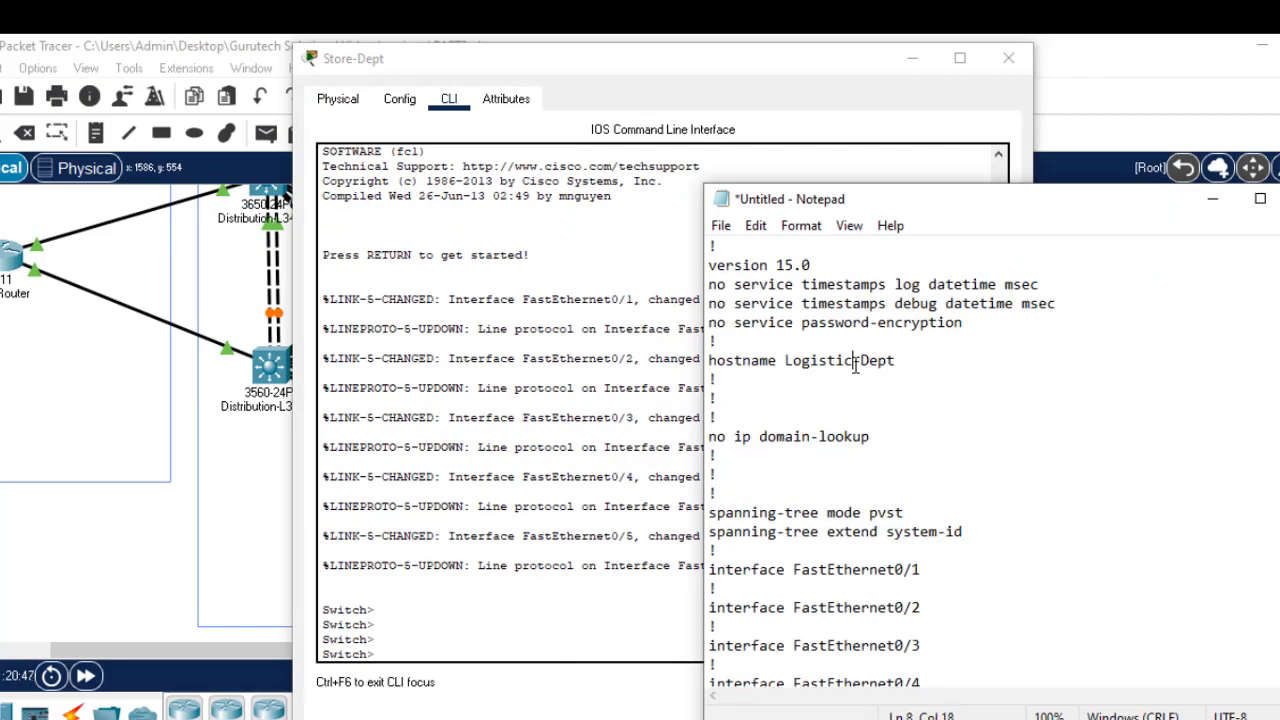
key("BackSpace")
key("BackSpace")
key("BackSpace")
key("BackSpace")
key("BackSpace")
key("BackSpace")
key("BackSpace")
key("BackSpace")
type("Store")
key("ctrl+a")
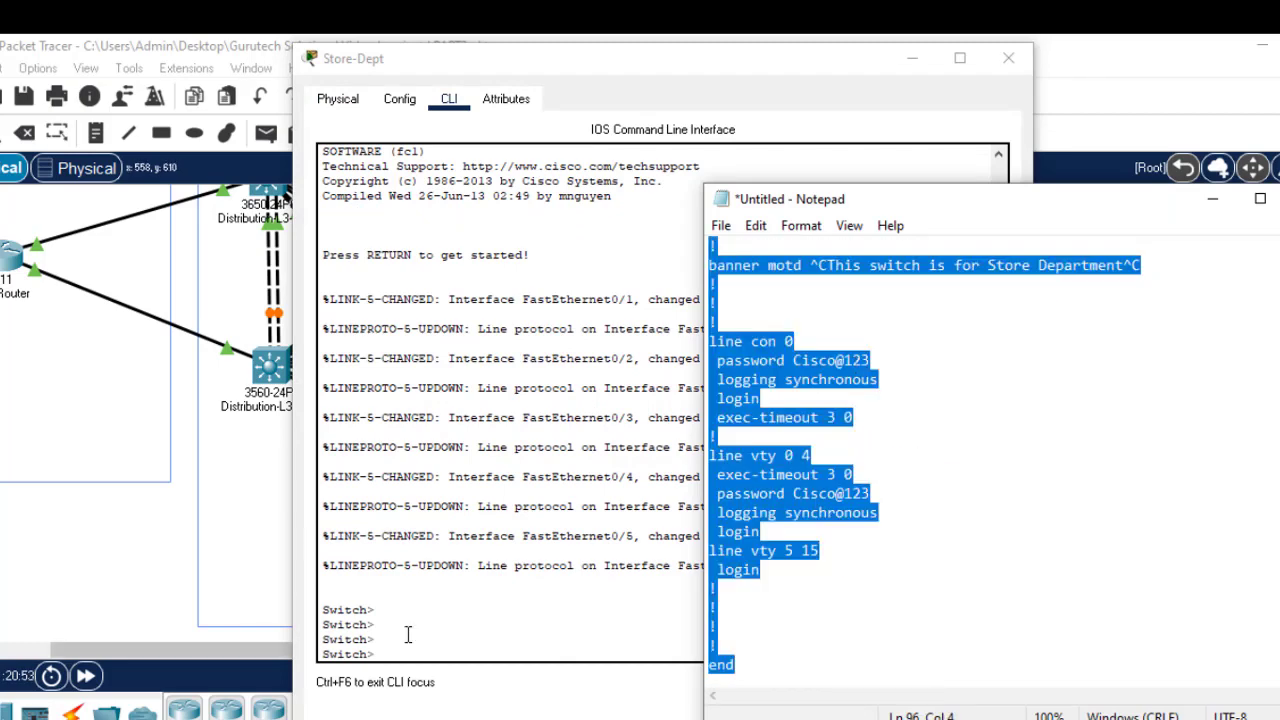
Step: Enable, enter config t, paste the Store configuration, save with wr, and close the window
left_click(420, 635)
type("en")
key("Return")
key("Return")
type("config t")
key("Return")
key("Return")
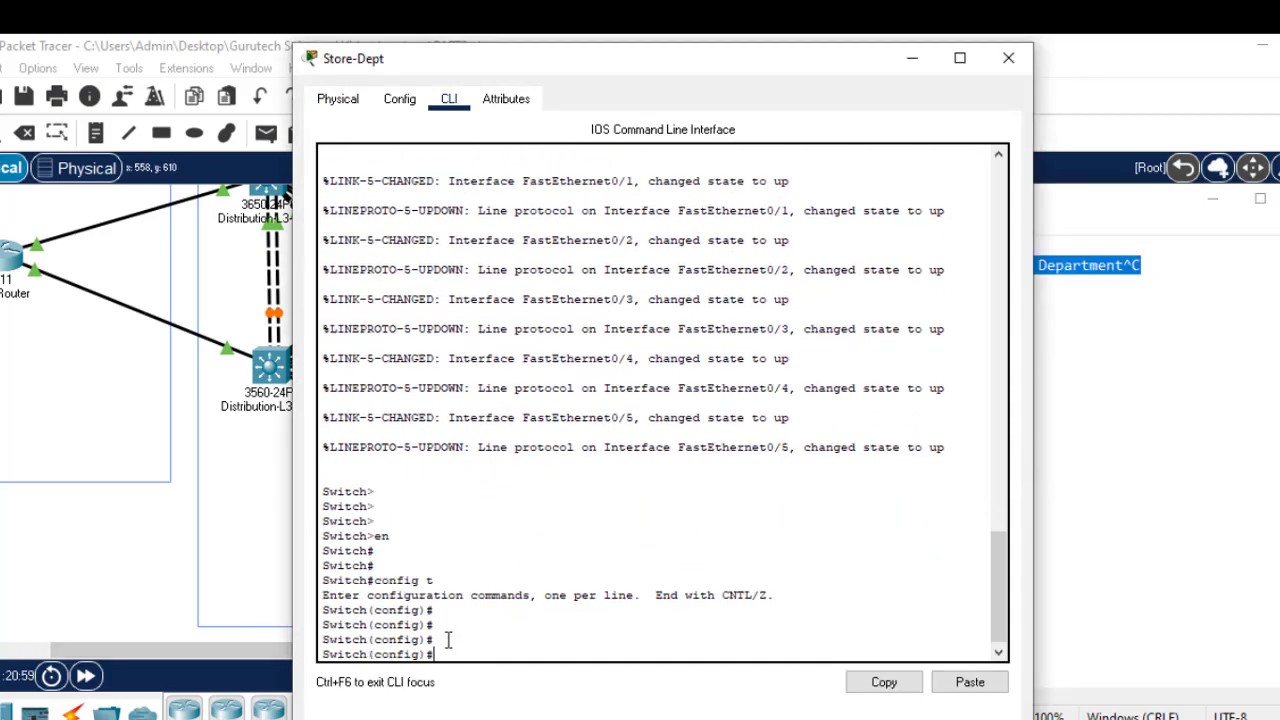
left_click(969, 682)
type("wr")
key("Return")
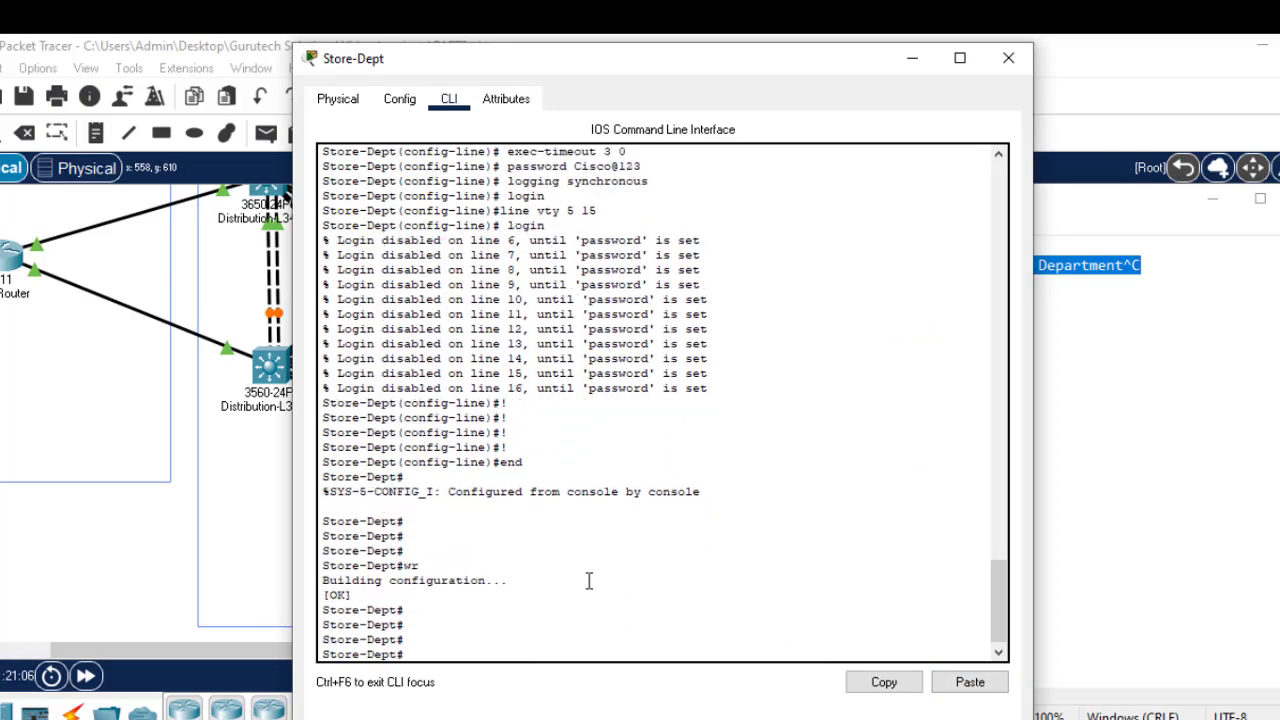
left_click(1008, 58)
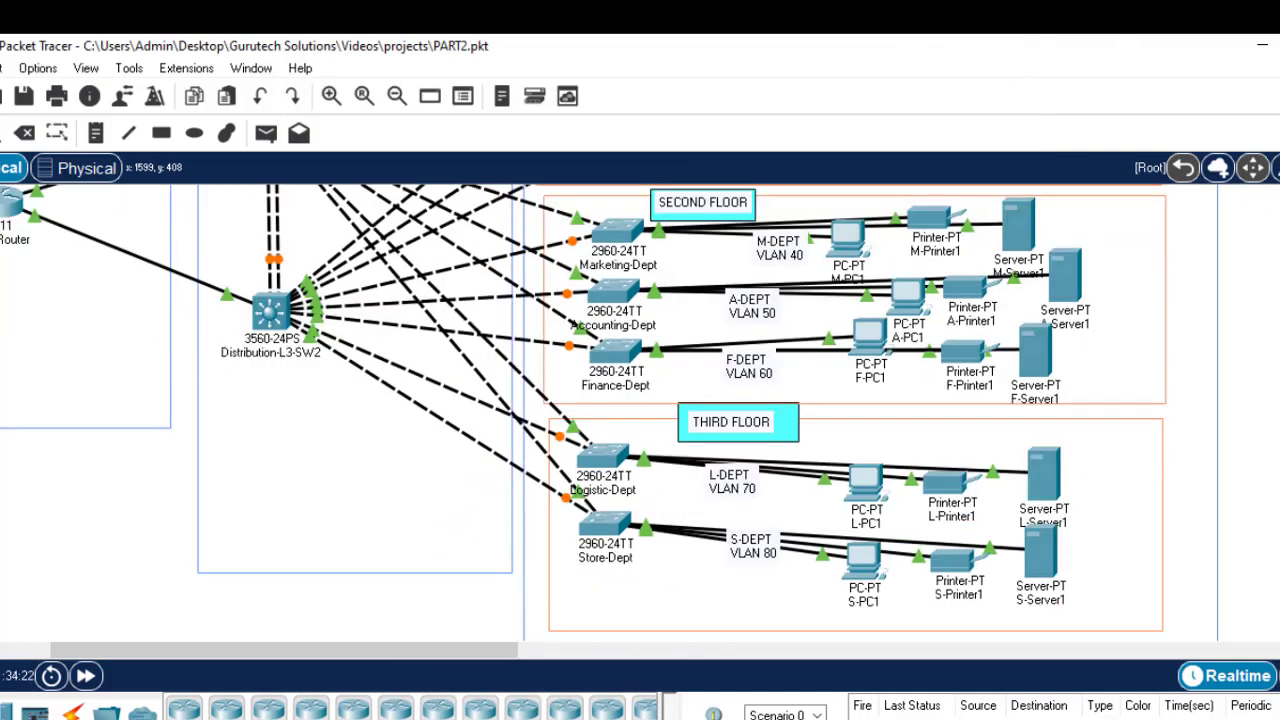
Step: Attempt to close the config notes, cancel the unsaved-changes prompt, and minimize Notepad
scroll(600, 410, "up", 5)
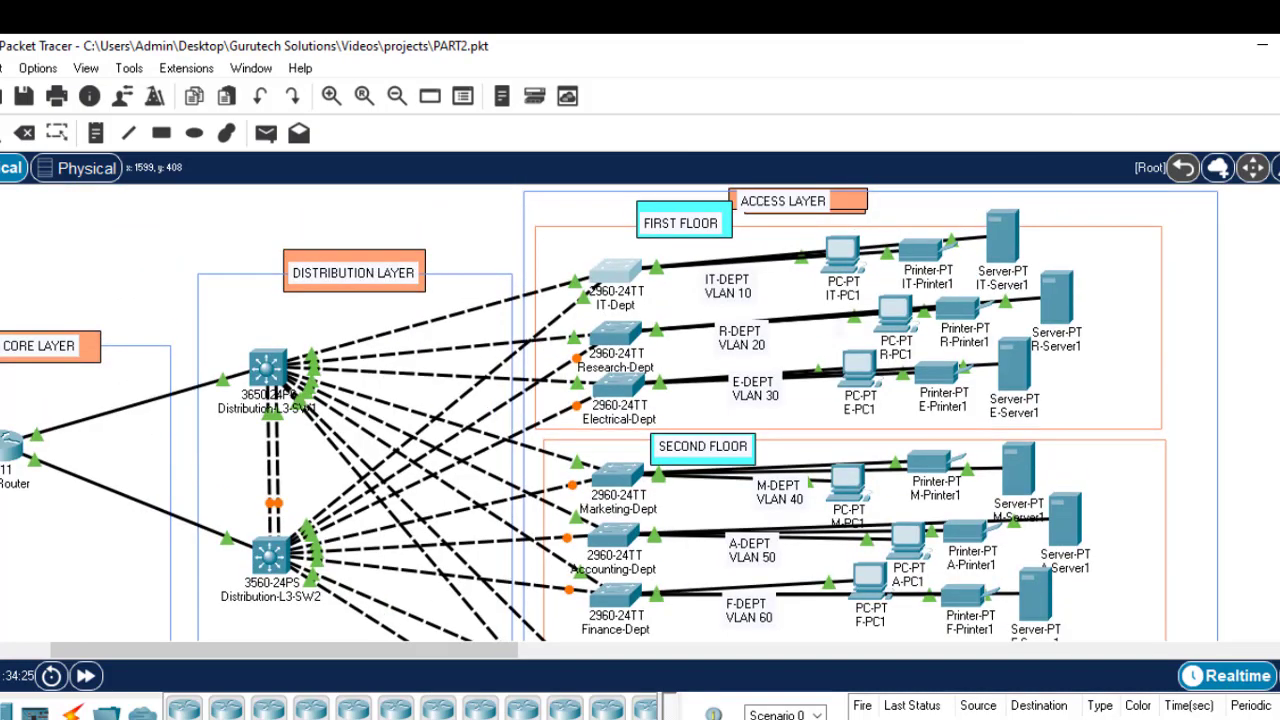
scroll(600, 410, "down", 4)
scroll(600, 410, "up", 3)
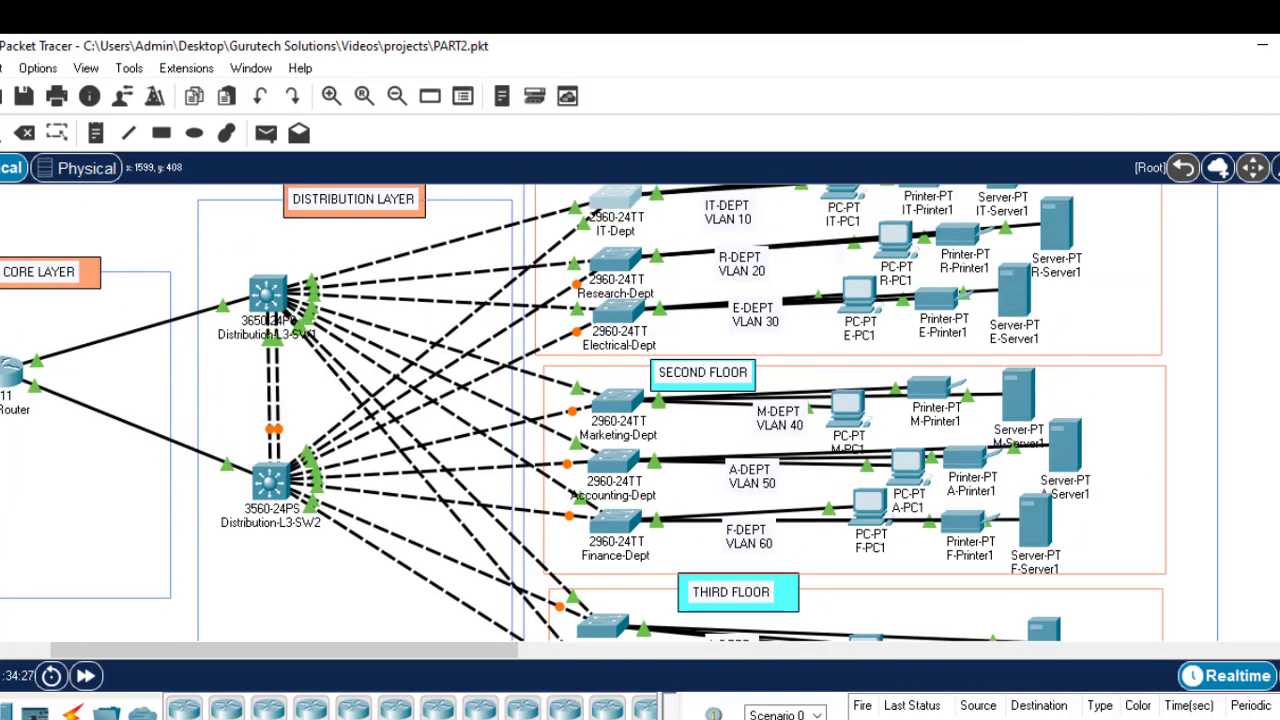
left_click(956, 712)
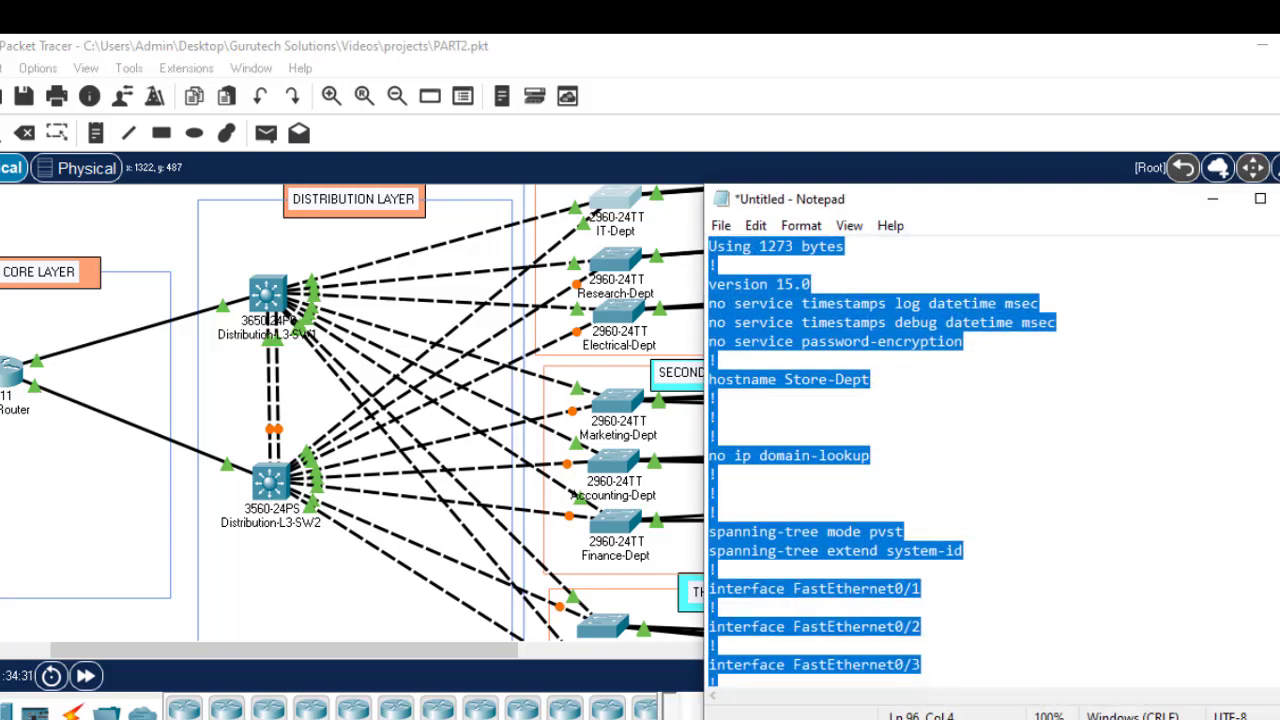
key("alt+F4")
left_click(785, 430)
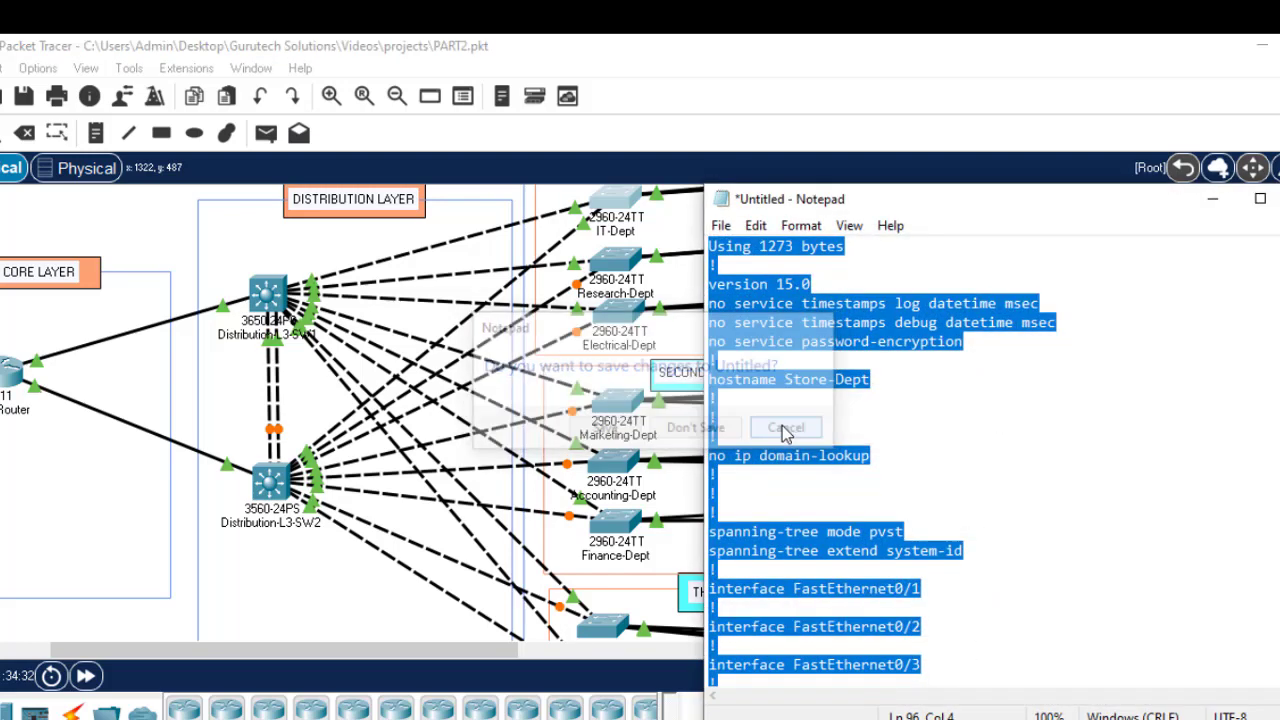
left_click(1211, 200)
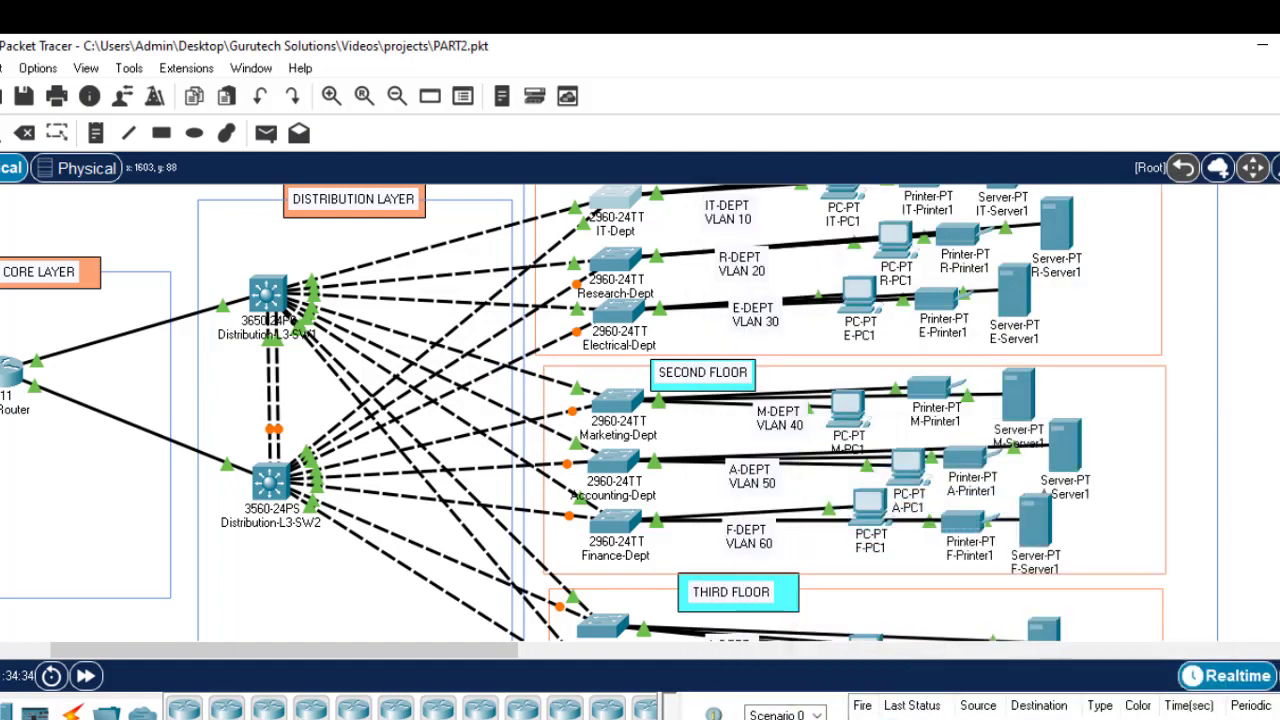
scroll(610, 413, "up", 2)
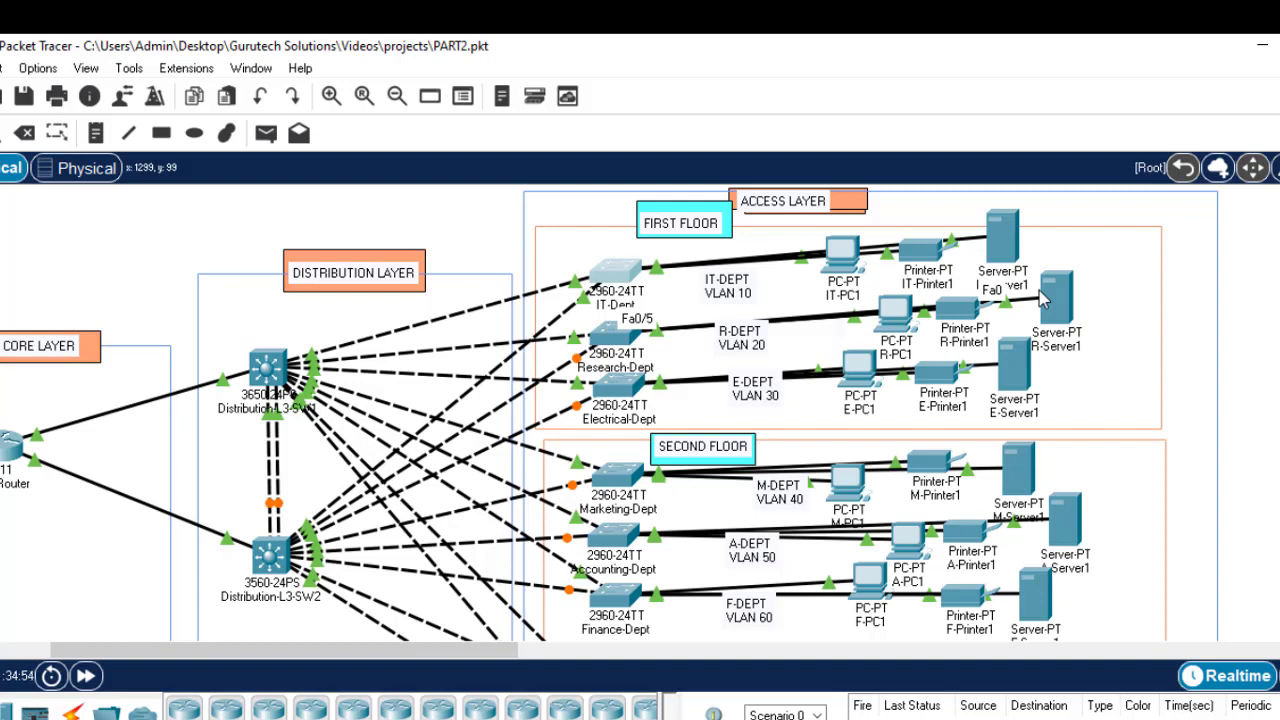
Step: Briefly show the config notes again, then bring the networking project PDF forward
left_click(990, 718)
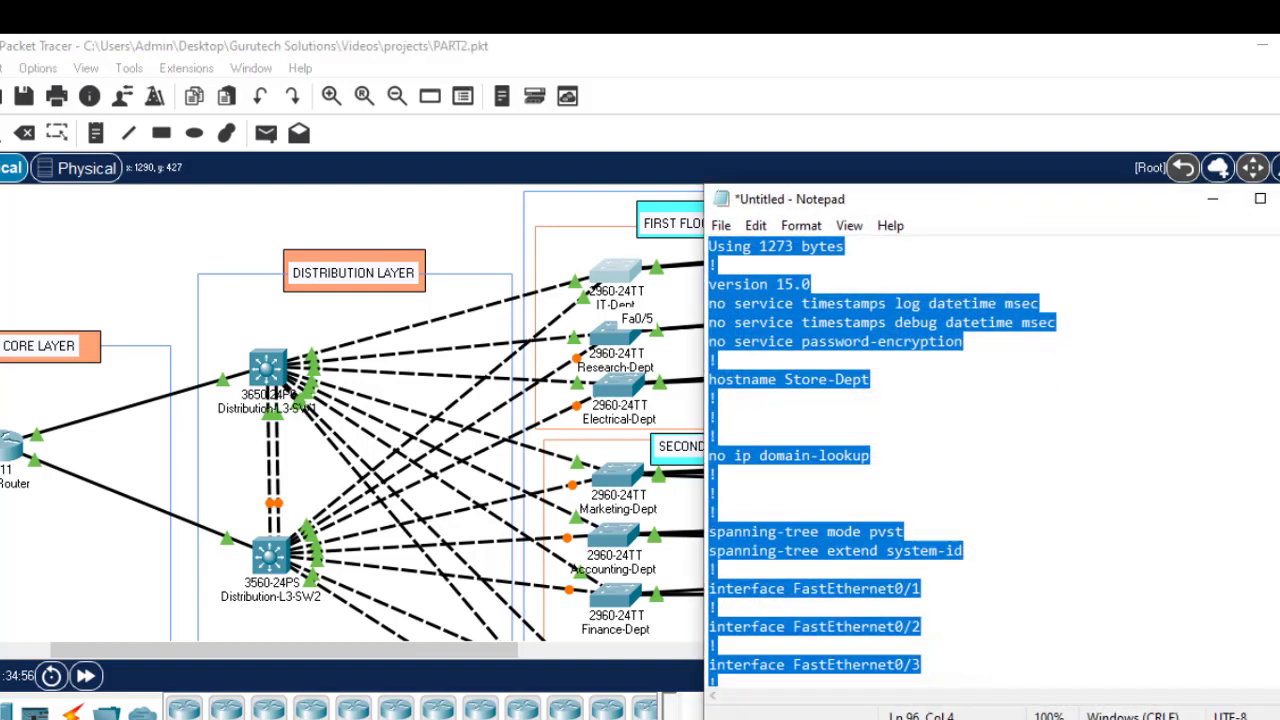
left_click(990, 718)
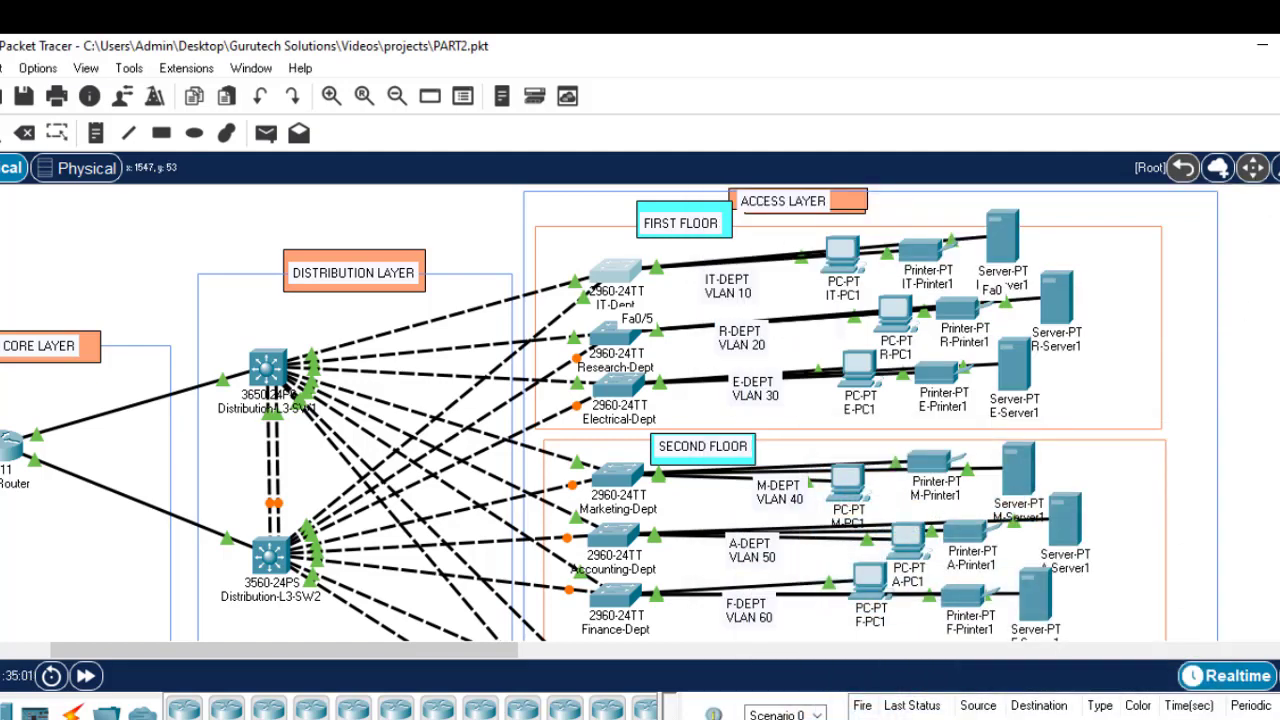
scroll(610, 413, "down", 1)
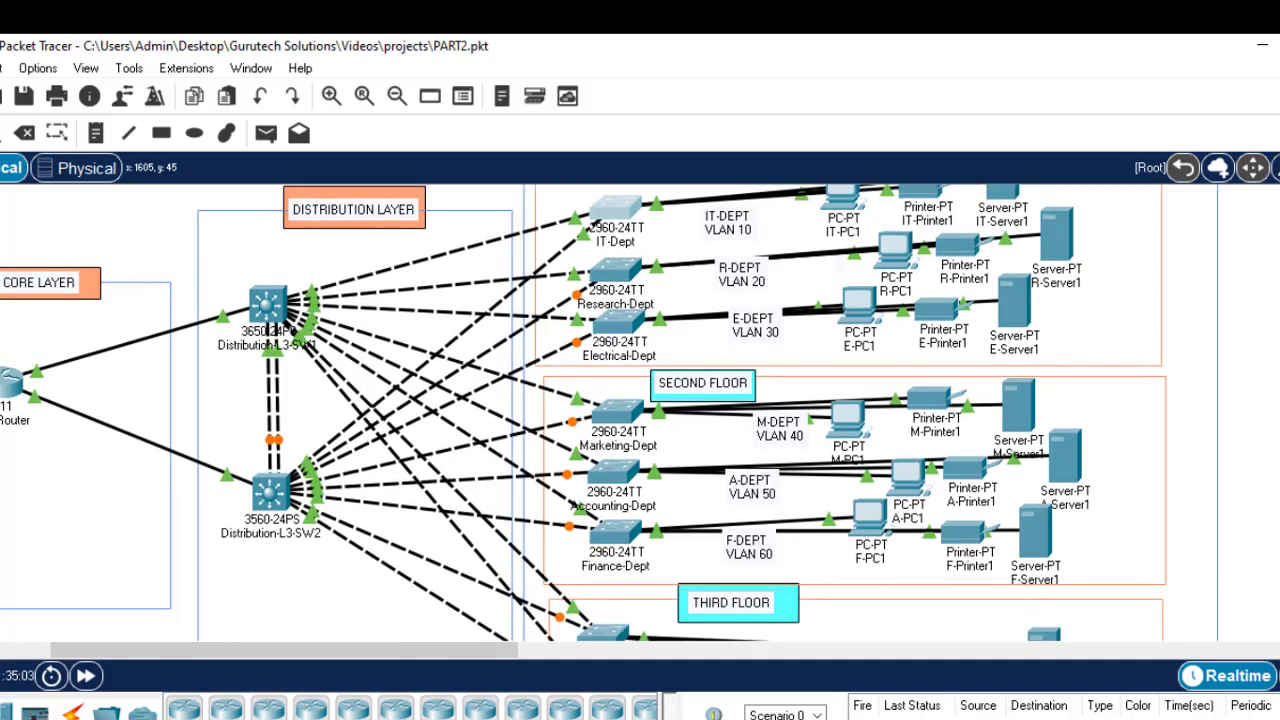
scroll(610, 413, "up", 1)
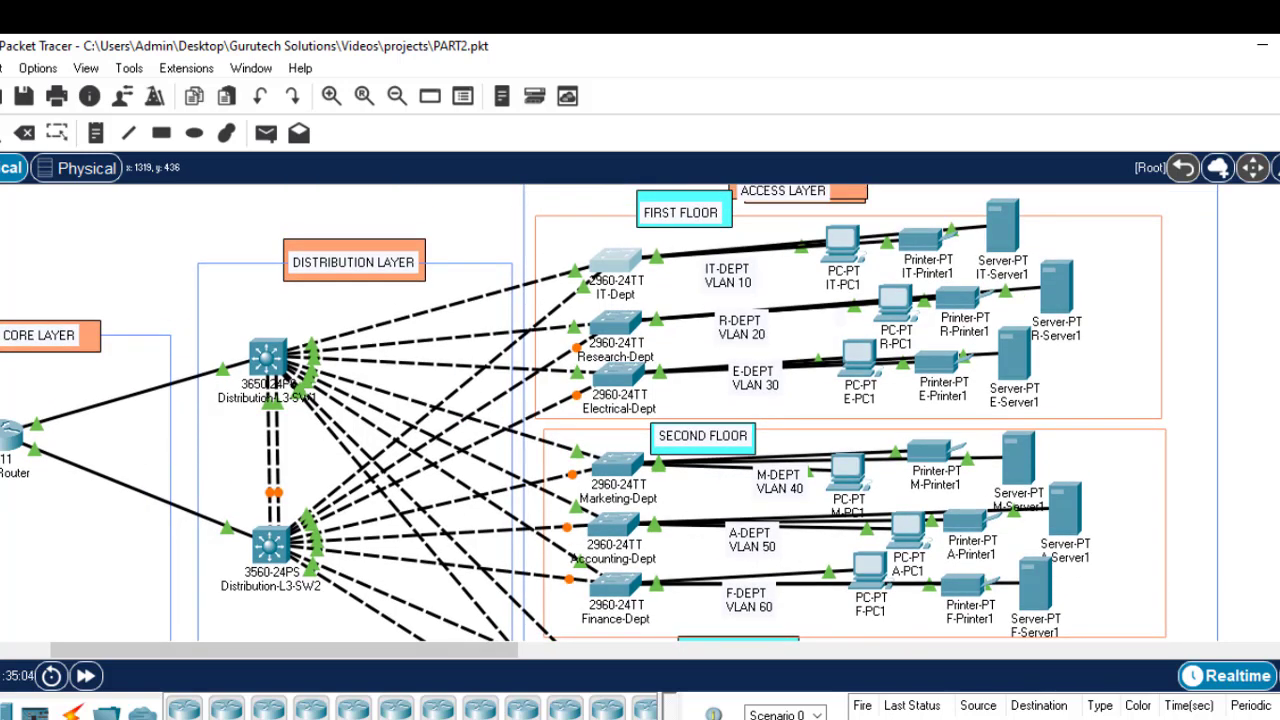
left_click(924, 710)
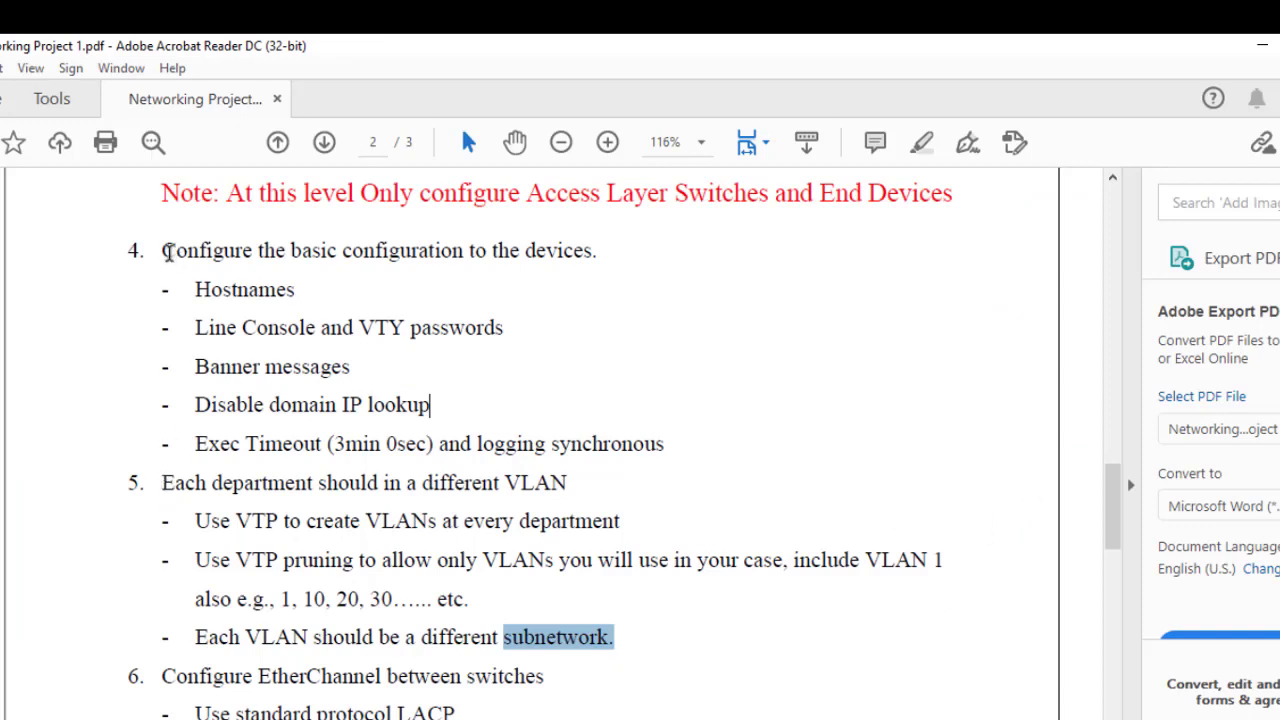
Step: Highlight item 4's five basic configuration sub-items and the Access Layer Switches note, then return to Packet Tracer
left_click_drag(168, 249, 687, 425)
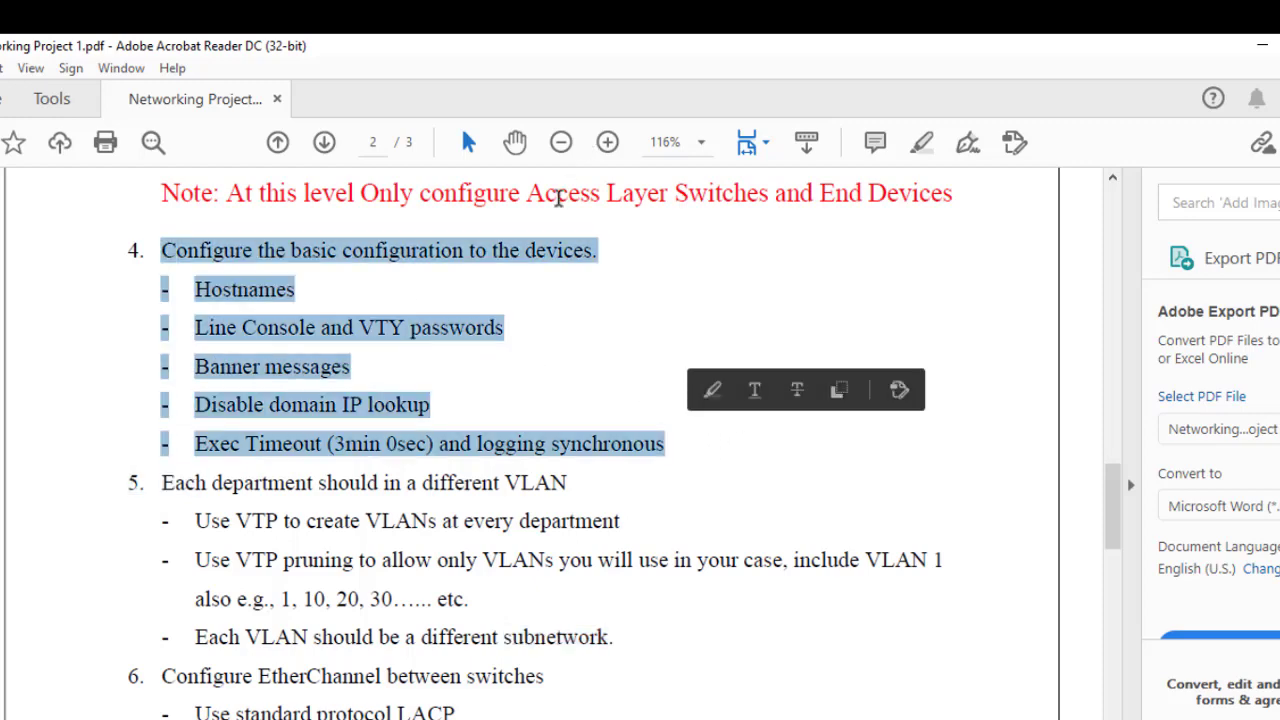
left_click_drag(527, 193, 718, 206)
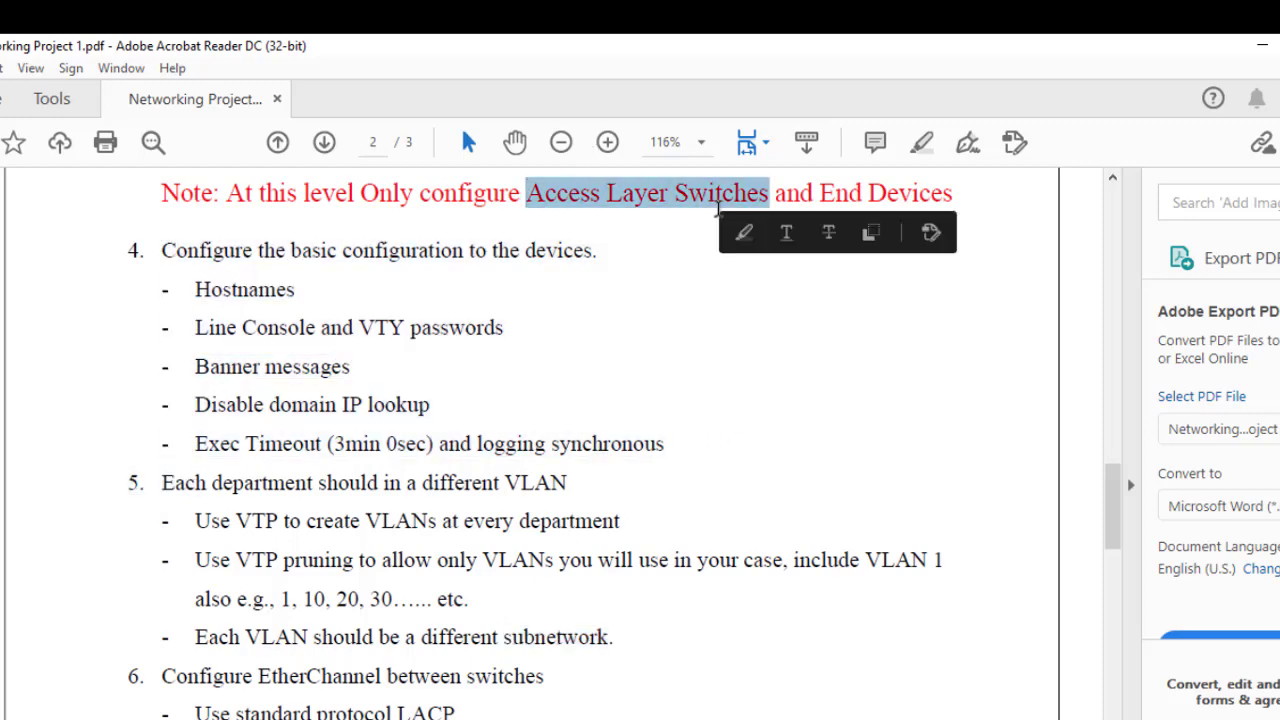
left_click_drag(684, 456, 194, 292)
key("alt+Tab")
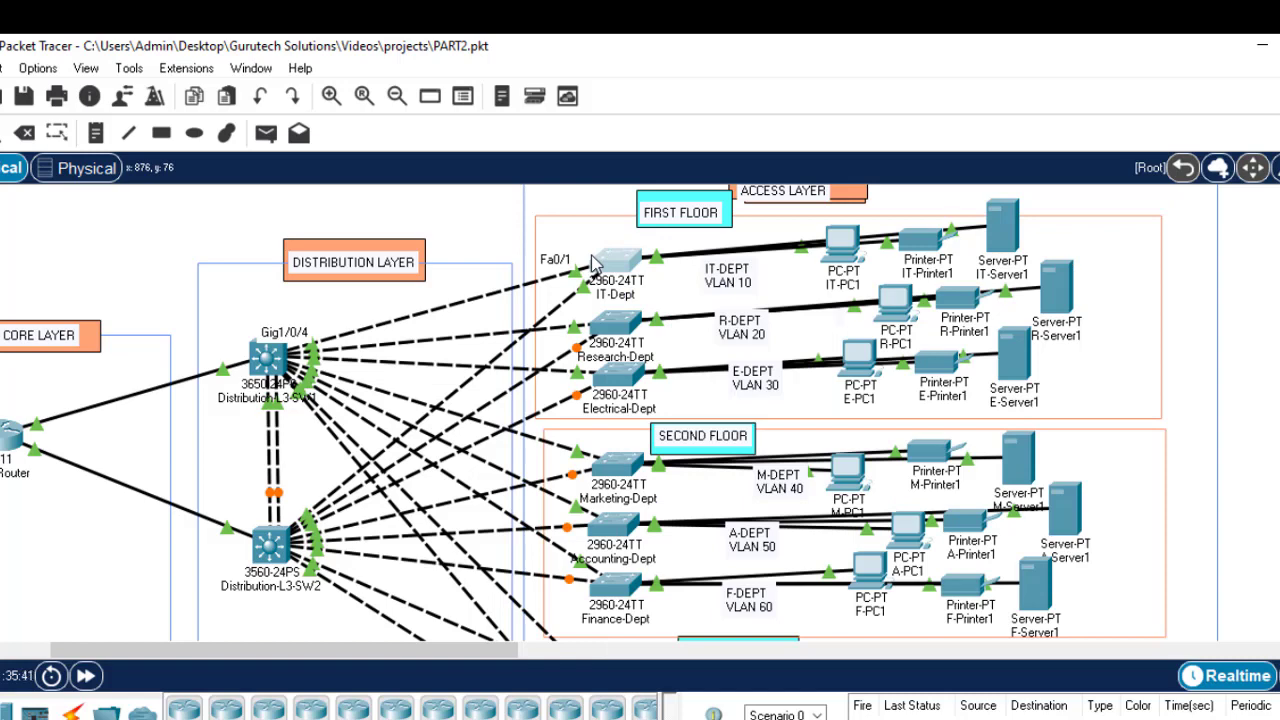
Step: Glance at the config notes, scroll the topology through every floor, then return to the requirements PDF
key("alt+Tab")
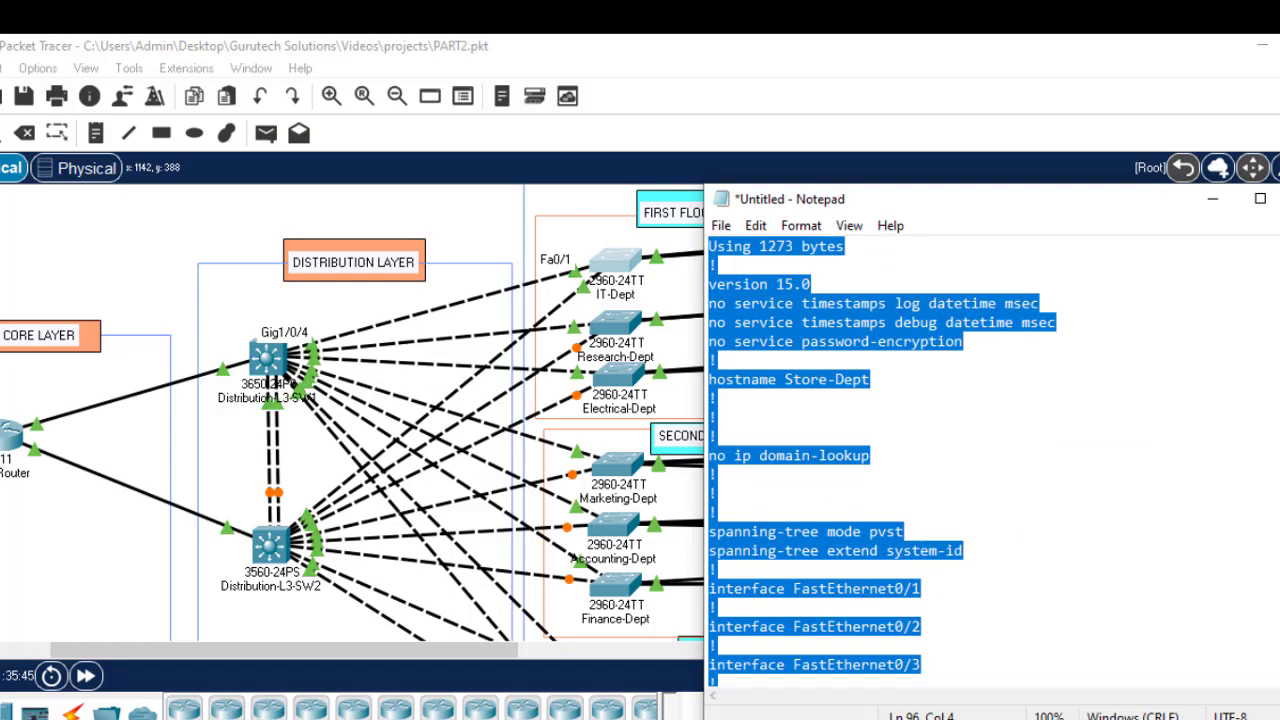
key("alt+Tab")
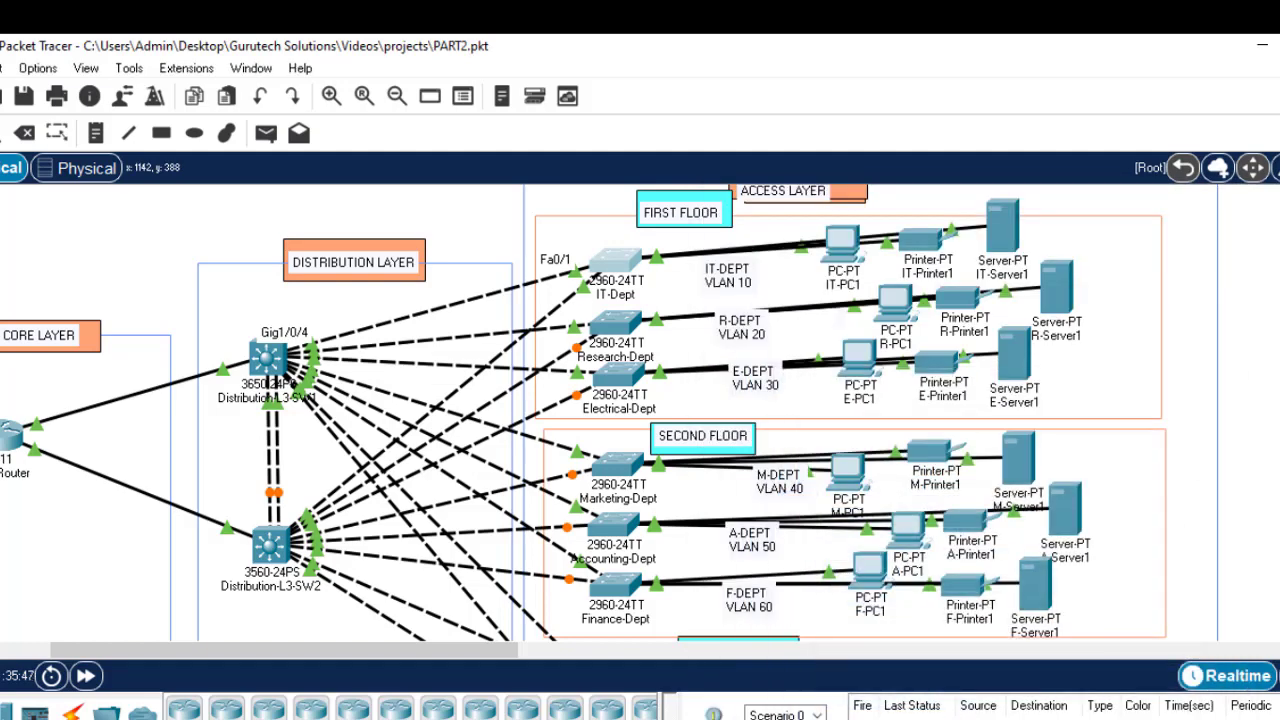
scroll(584, 413, "down", 1)
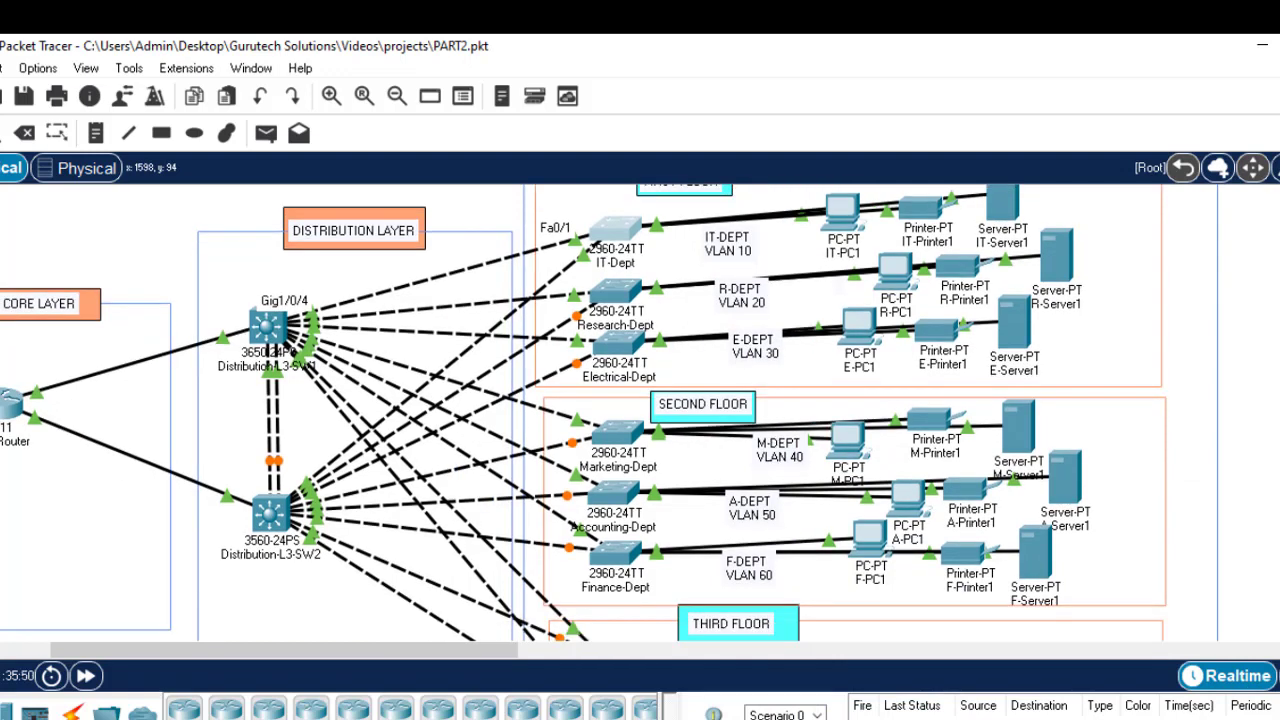
scroll(584, 413, "down", 1)
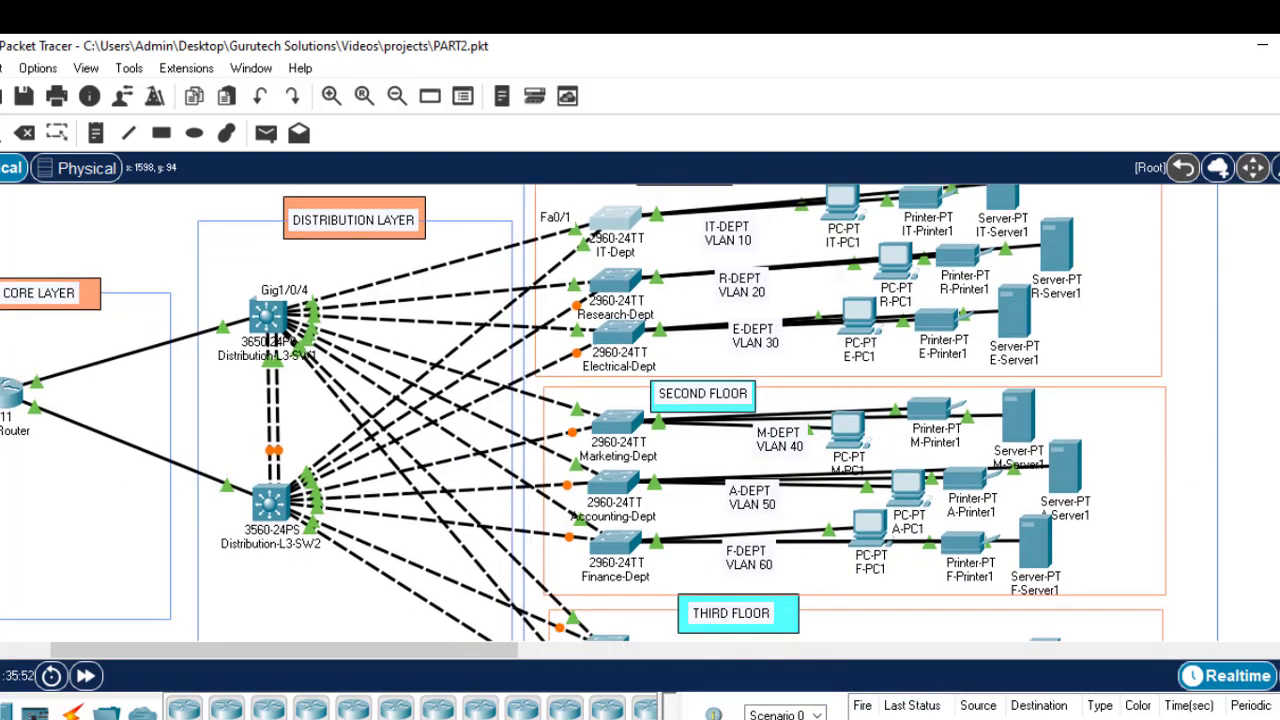
scroll(693, 207, "down", 3)
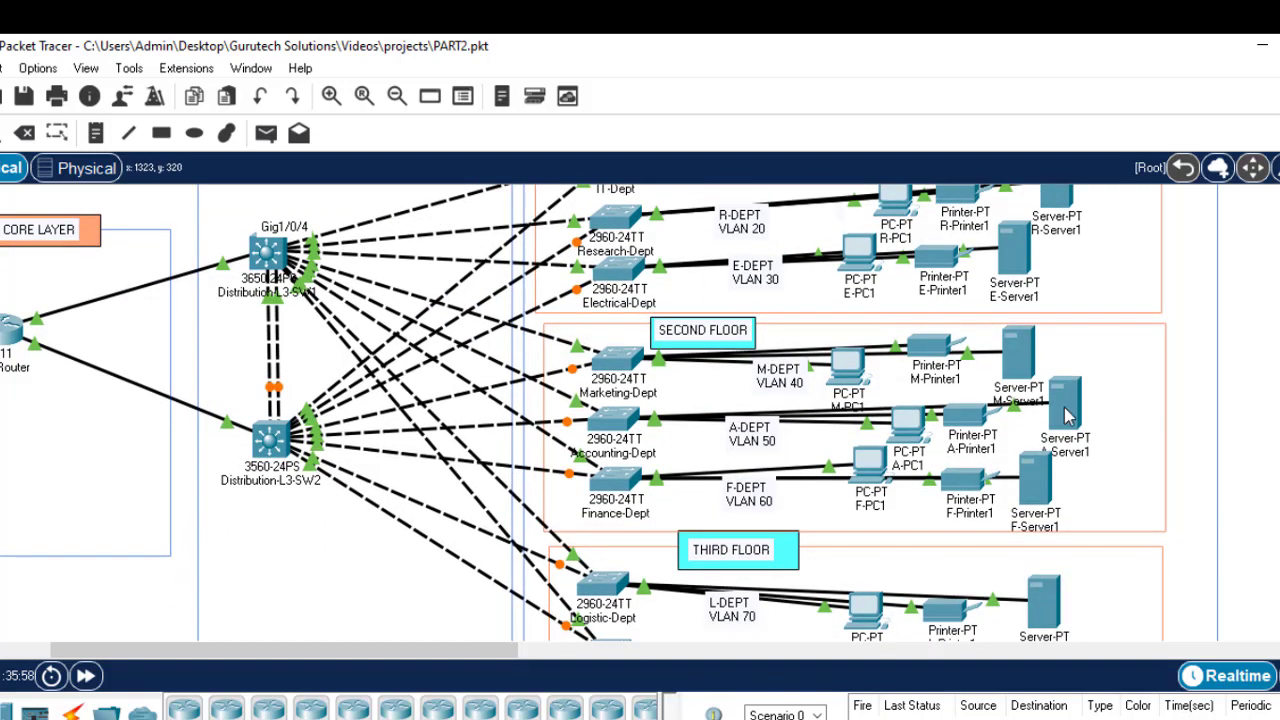
scroll(1104, 595, "down", 3)
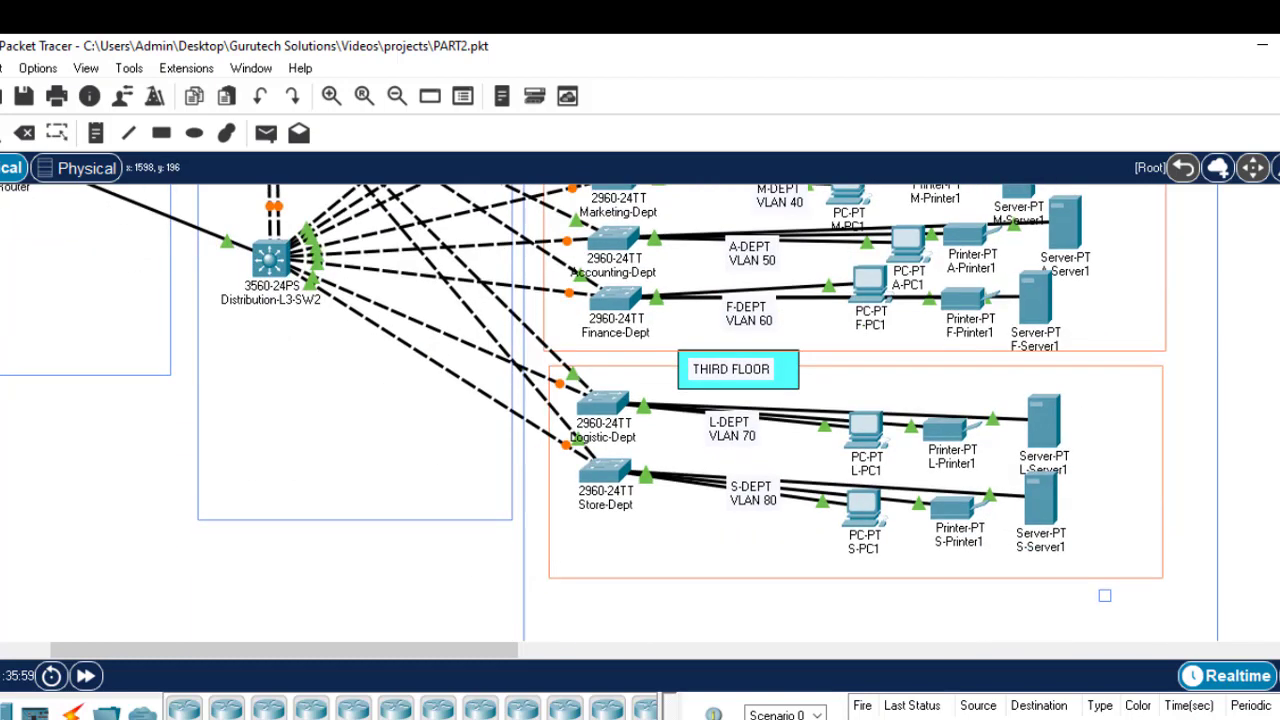
scroll(1104, 595, "up", 5)
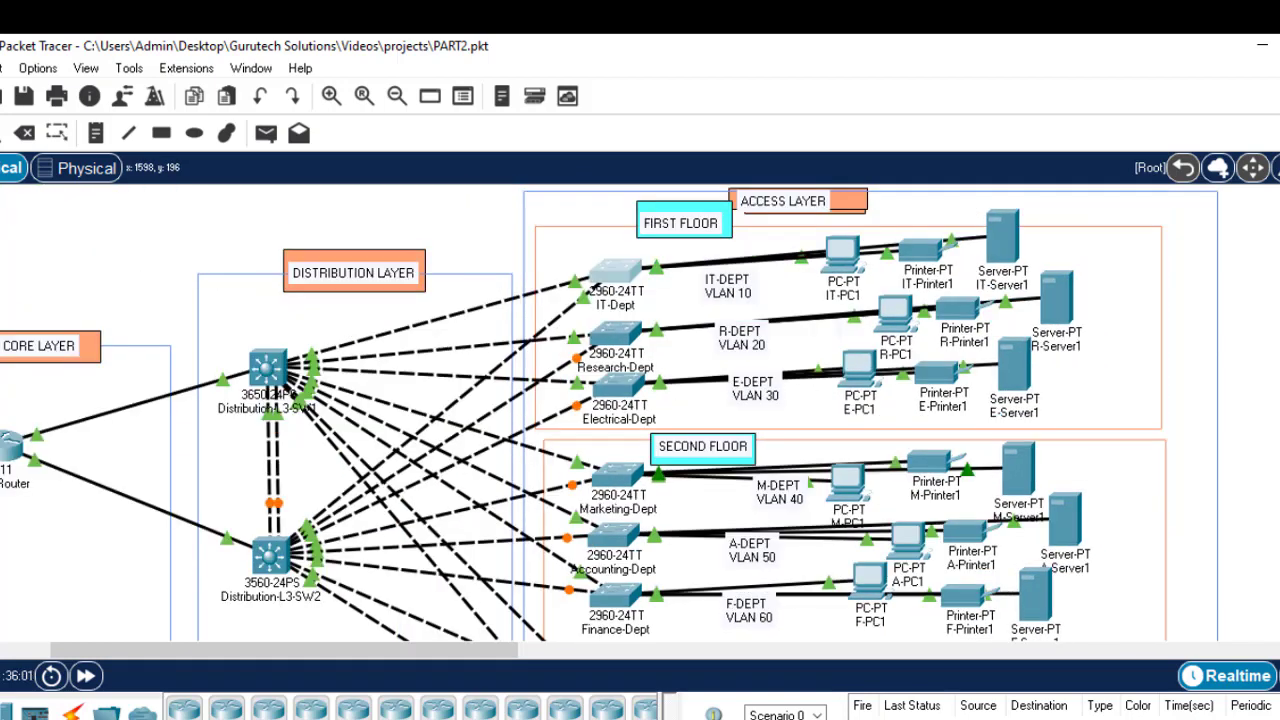
scroll(584, 413, "down", 3)
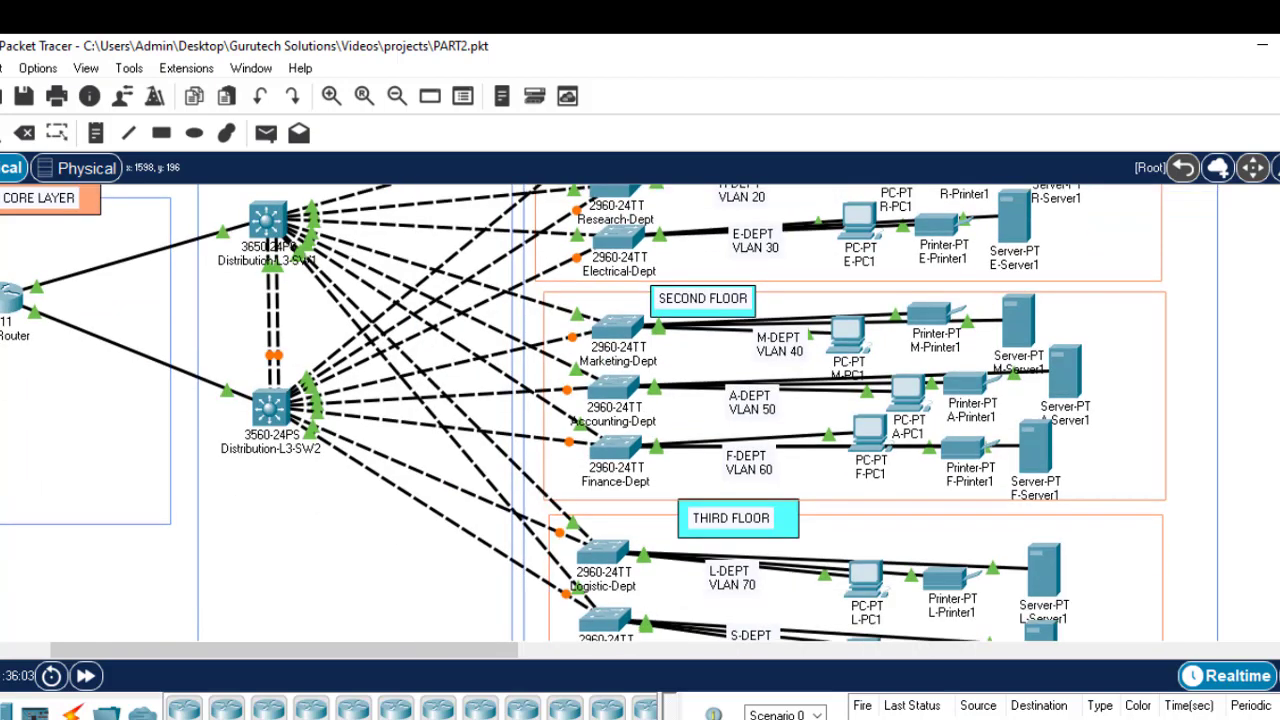
scroll(584, 413, "up", 2)
scroll(608, 413, "up", 1)
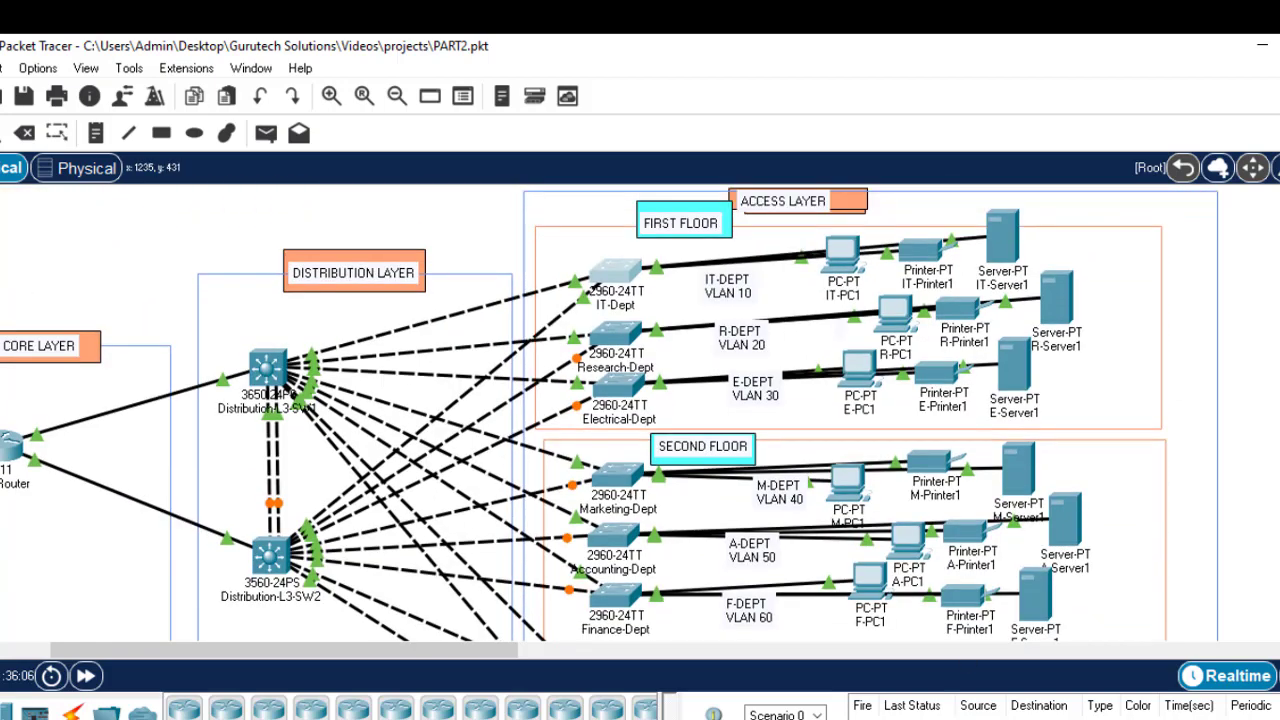
key("alt+Tab")
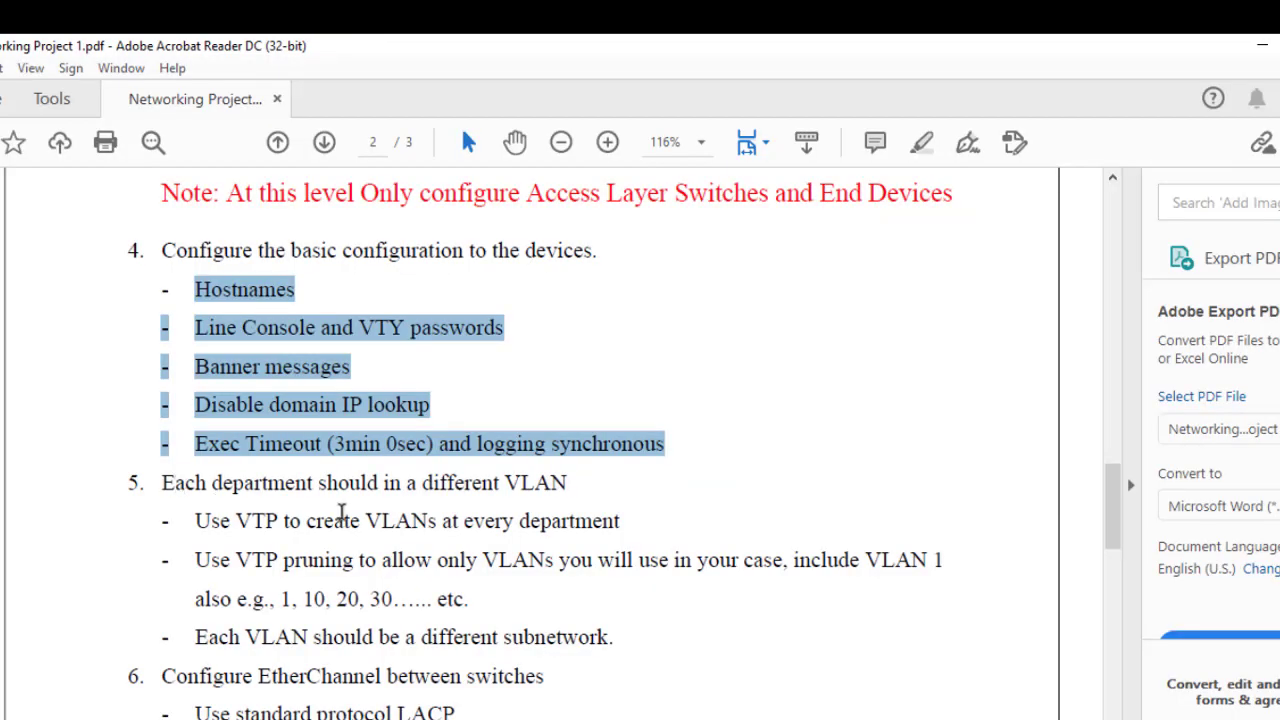
Step: Highlight item 5's VTP VLAN creation, VTP pruning and one-subnetwork-per-VLAN lines, then minimize Acrobat
left_click_drag(238, 520, 594, 526)
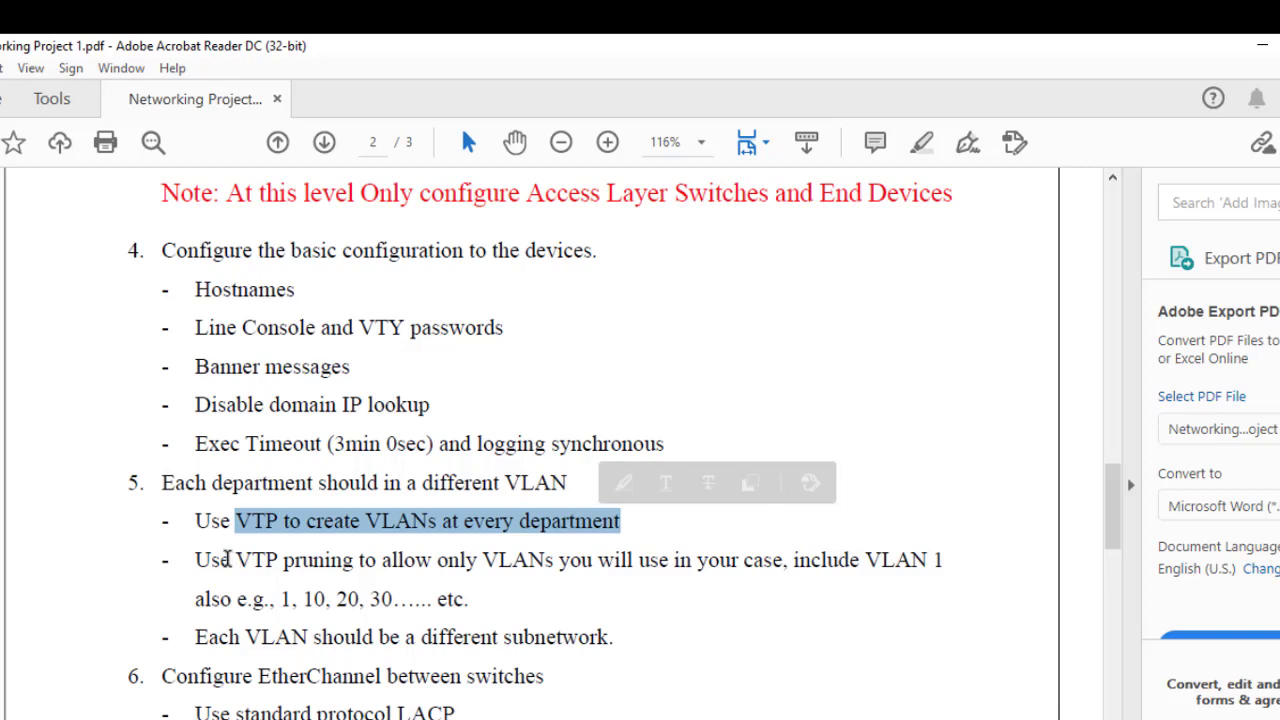
left_click_drag(222, 558, 553, 560)
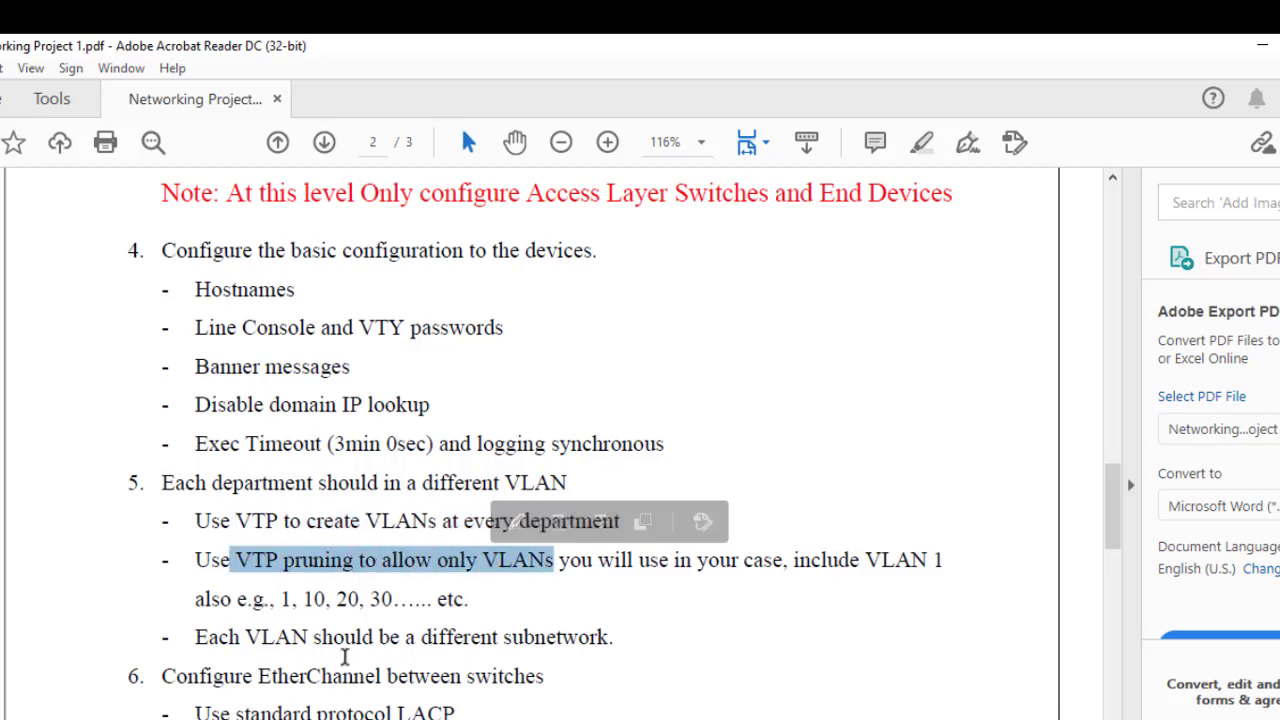
left_click_drag(247, 637, 373, 637)
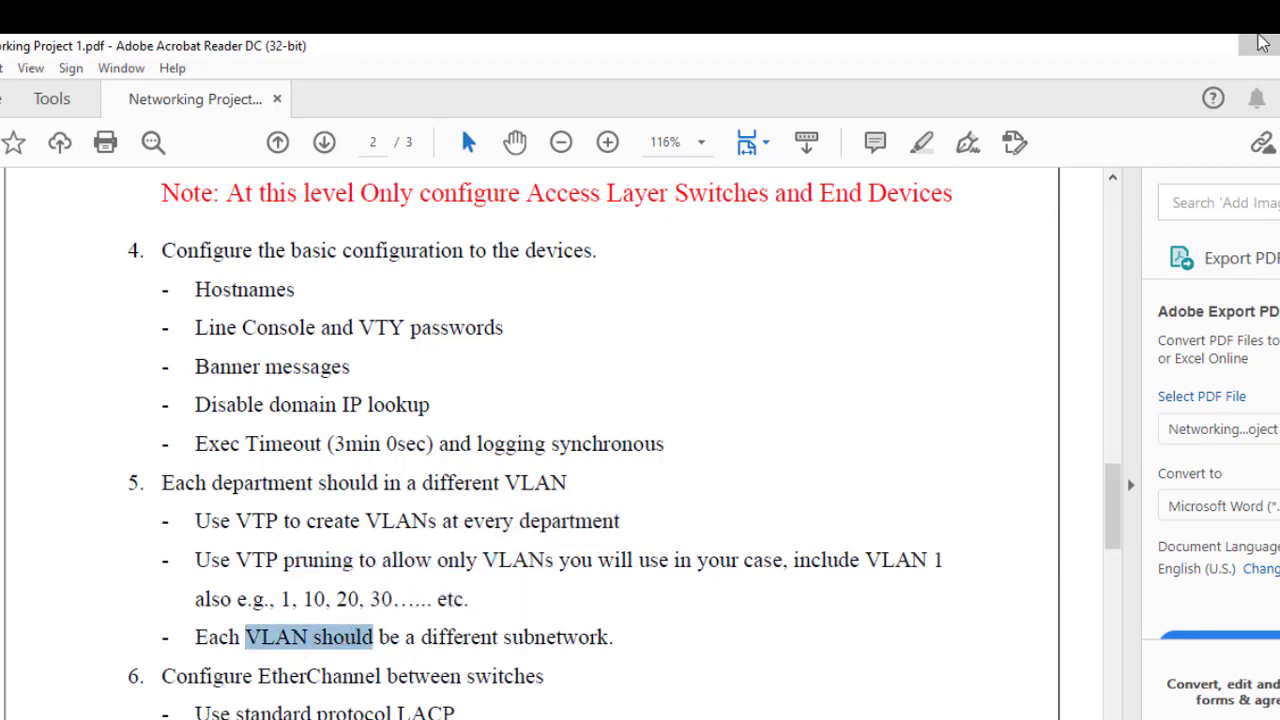
left_click(1262, 42)
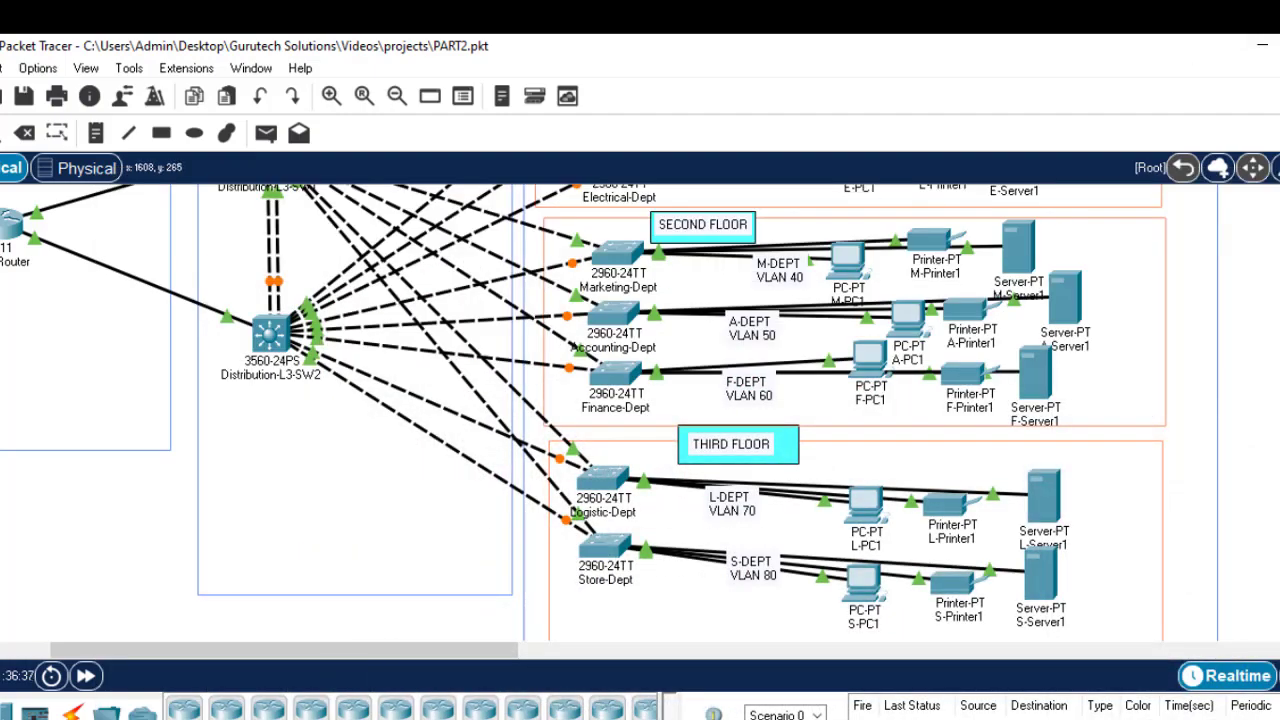
scroll(584, 413, "up", 5)
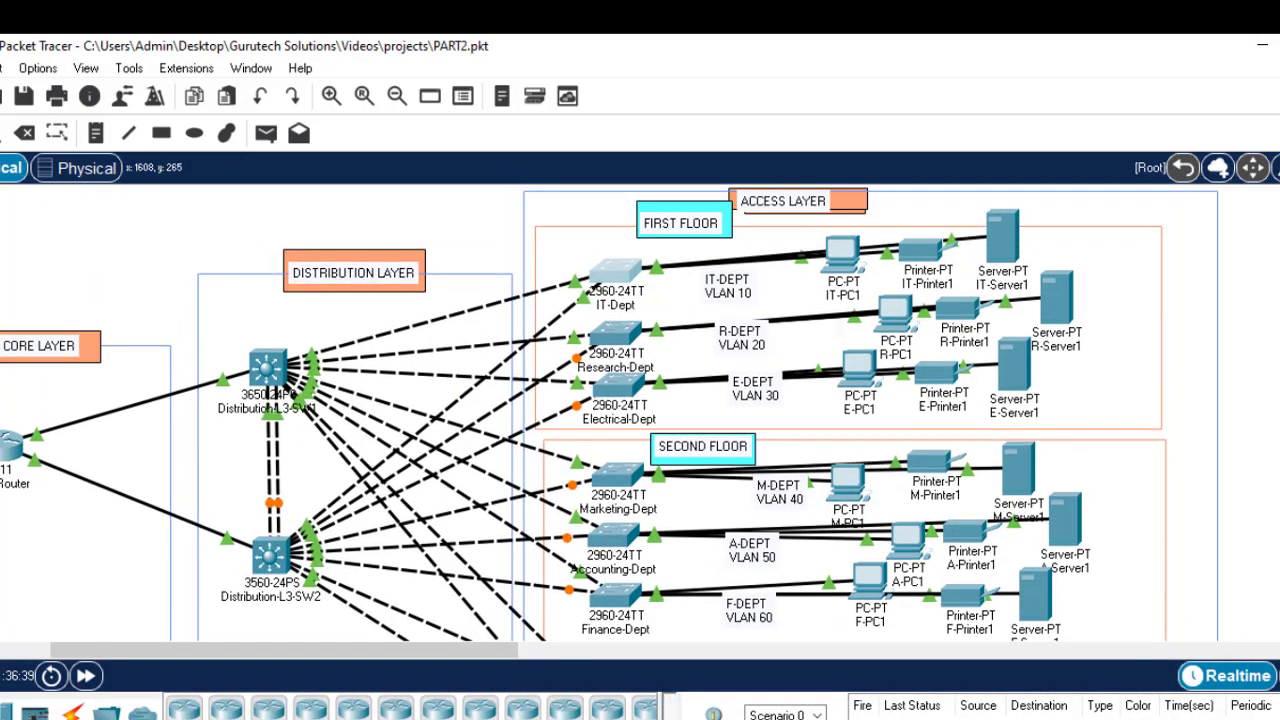
scroll(610, 413, "down", 3)
scroll(610, 413, "up", 3)
Step: Open the IT-Dept CLI, log in with the console password, and enter enable and configure terminal modes
left_click(614, 280)
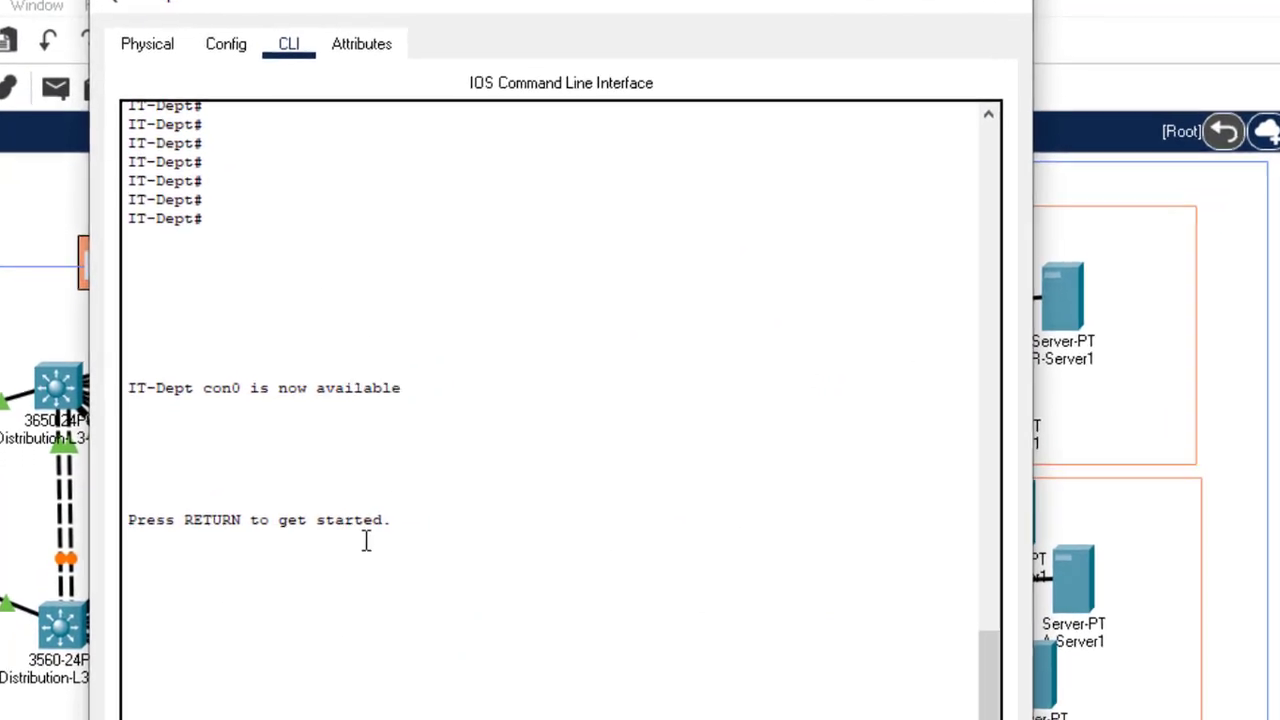
left_click(339, 485)
key("Return")
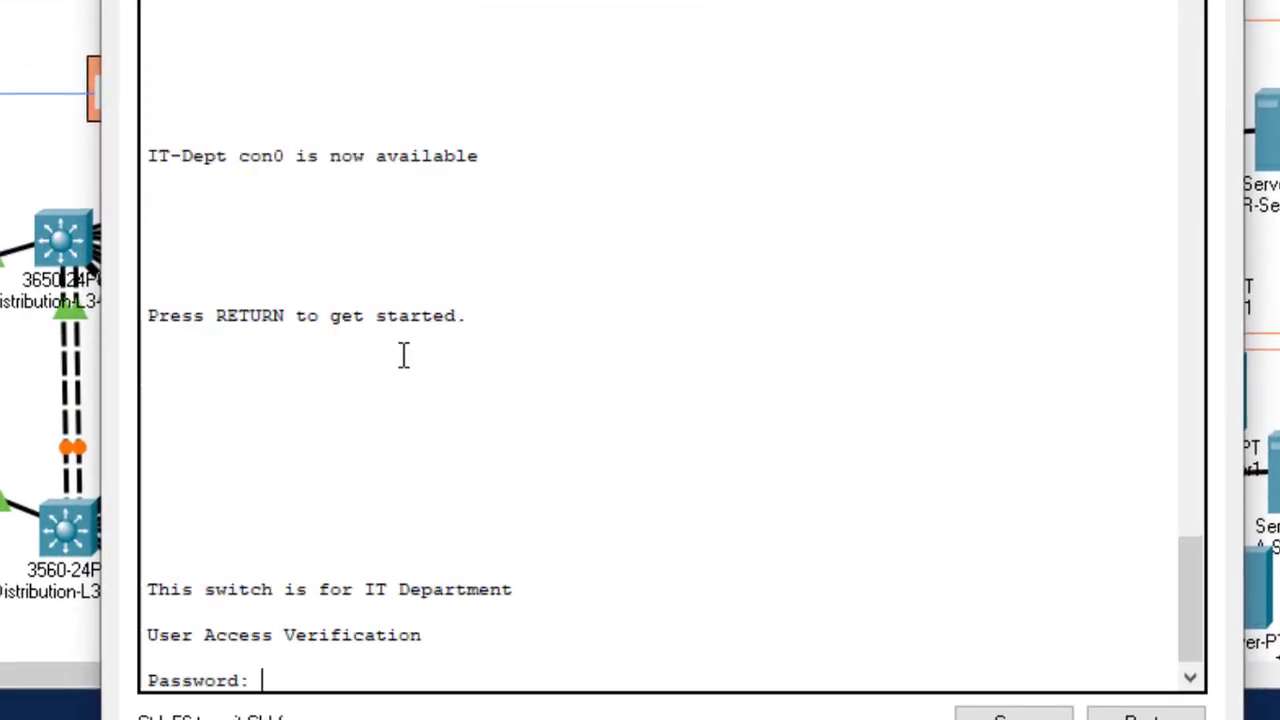
key("Return")
key("Return")
key("Return")
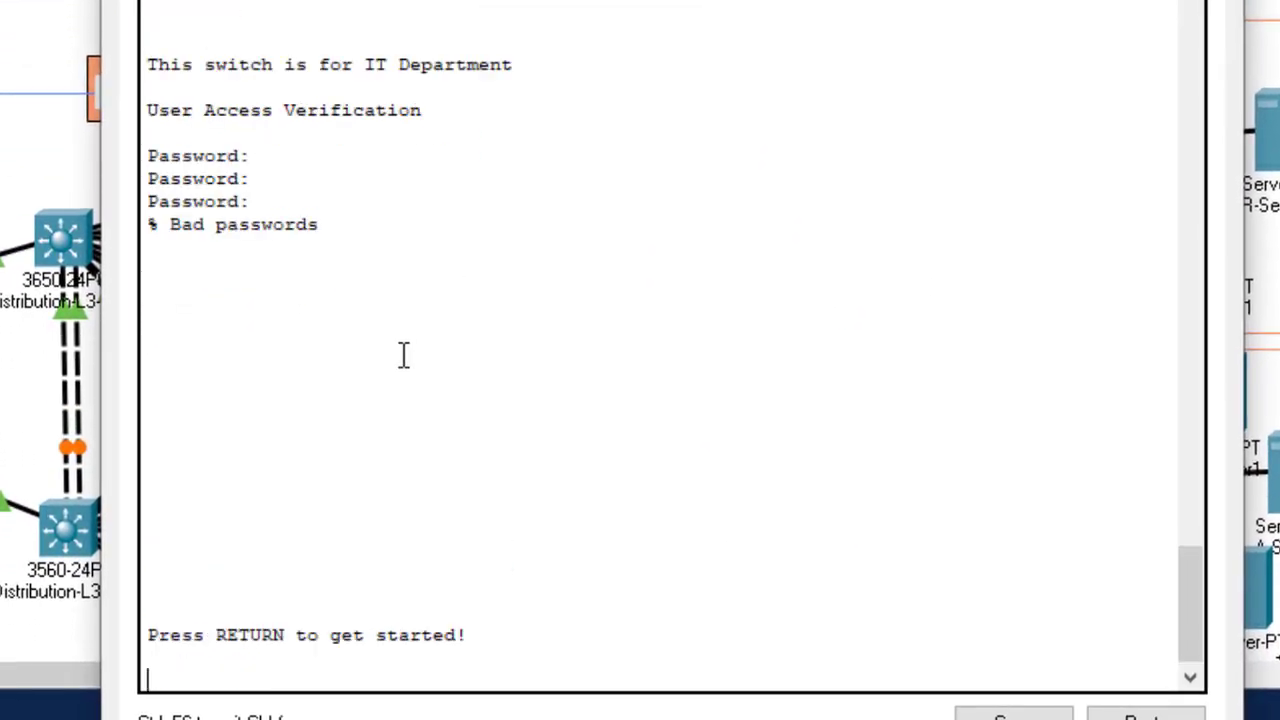
key("Return")
key("Return")
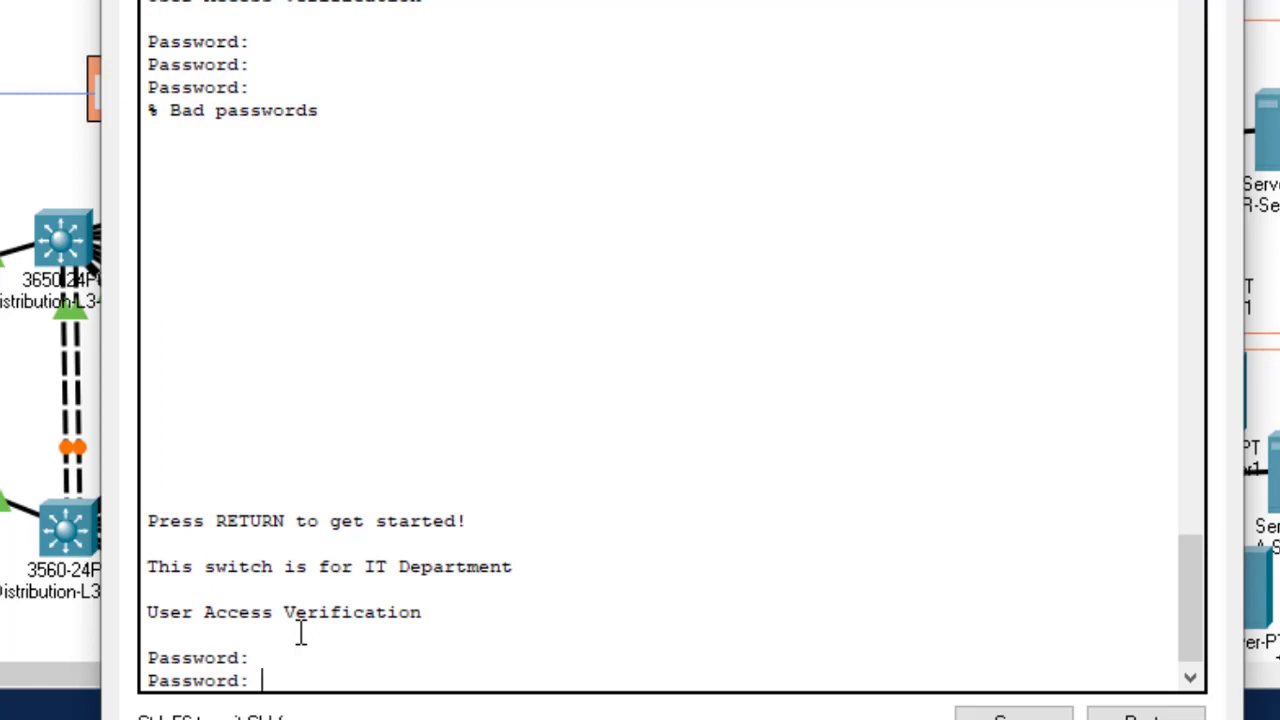
key("Return")
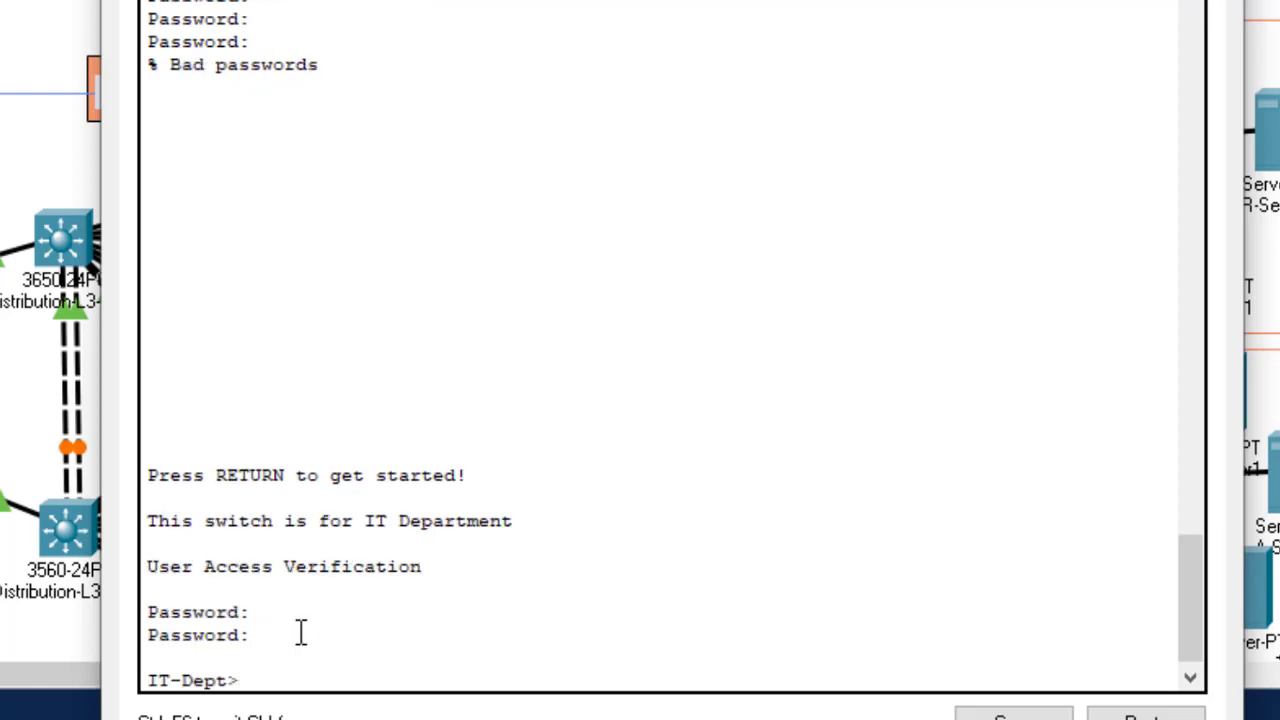
type("en")
key("Return")
key("Return")
key("Return")
key("Return")
key("Return")
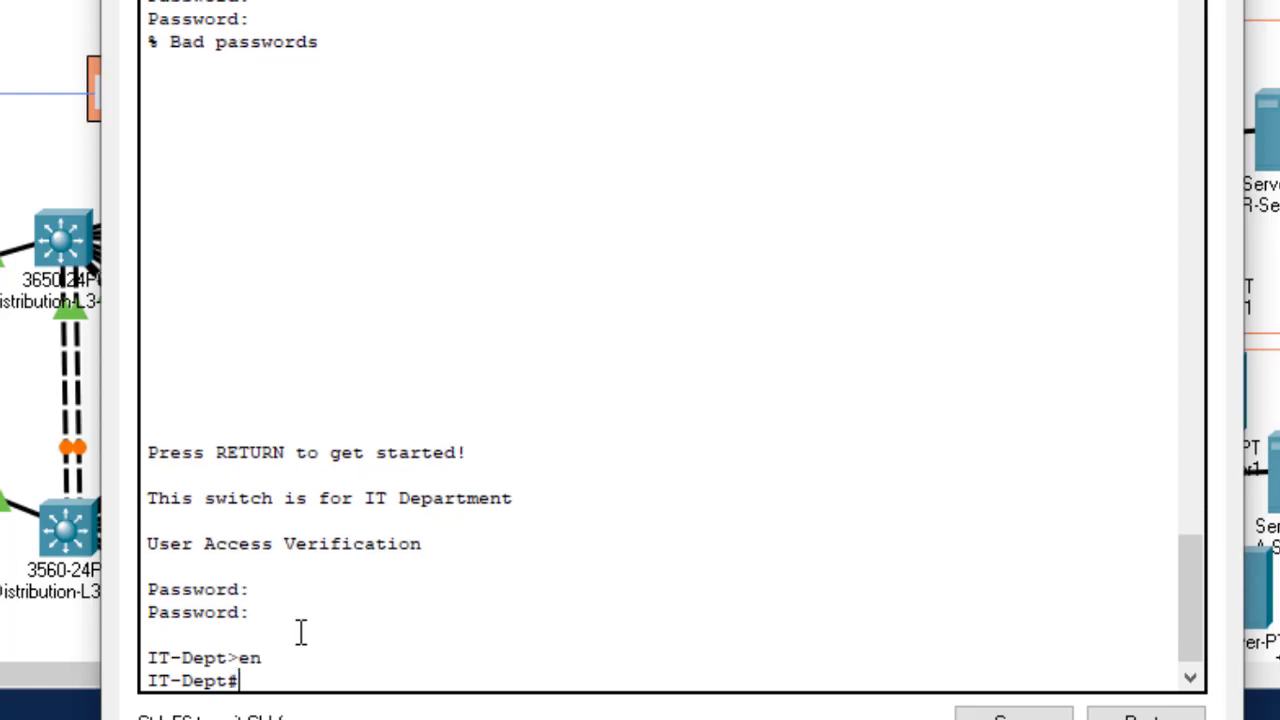
type("confi")
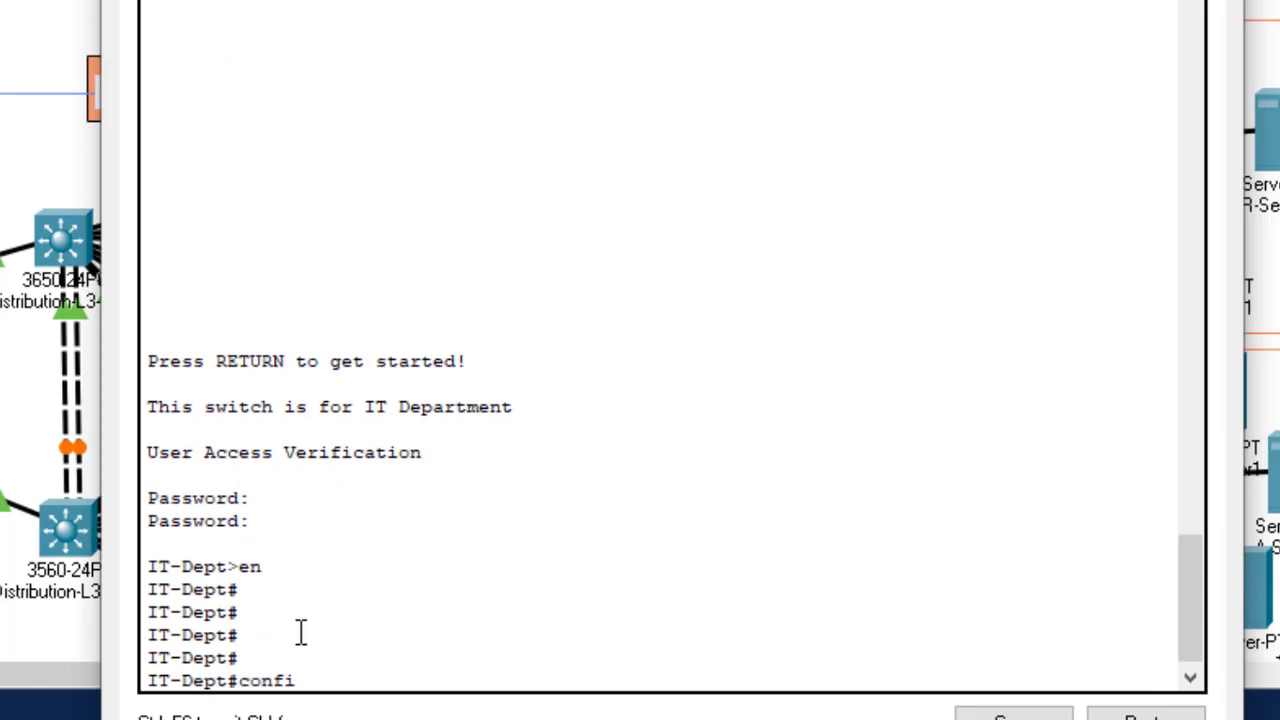
key("Tab")
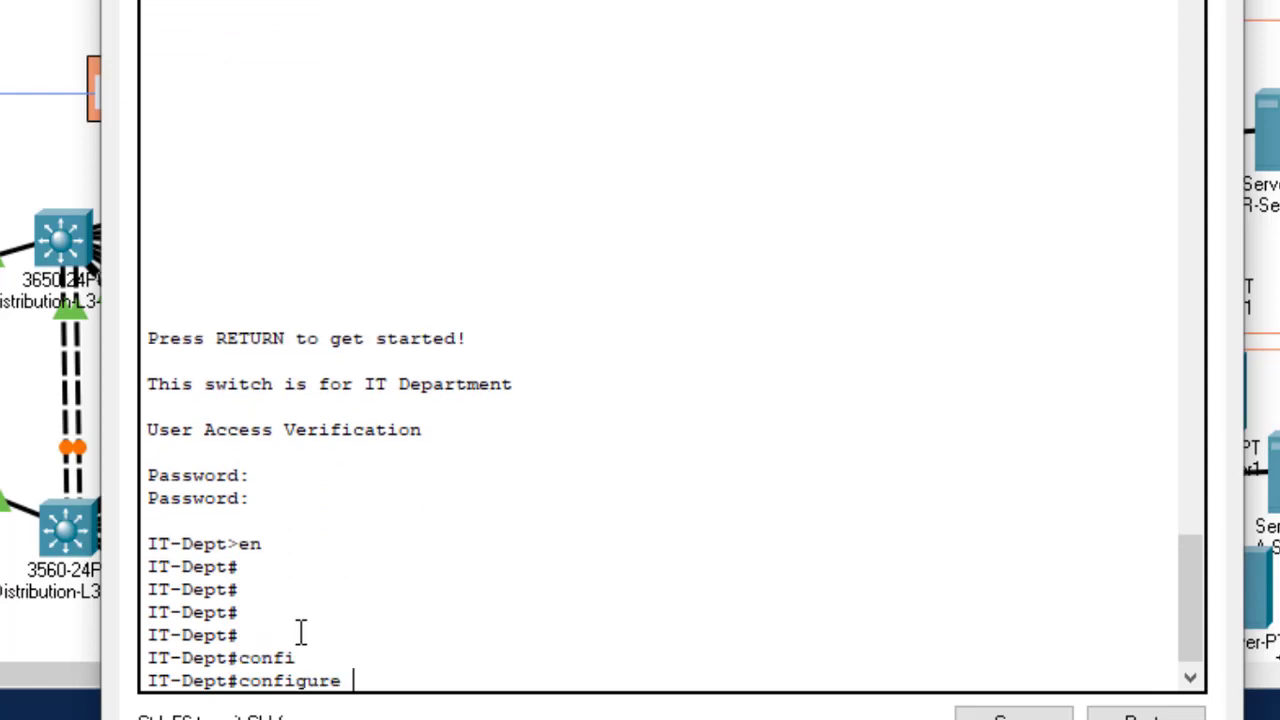
type("t")
key("Return")
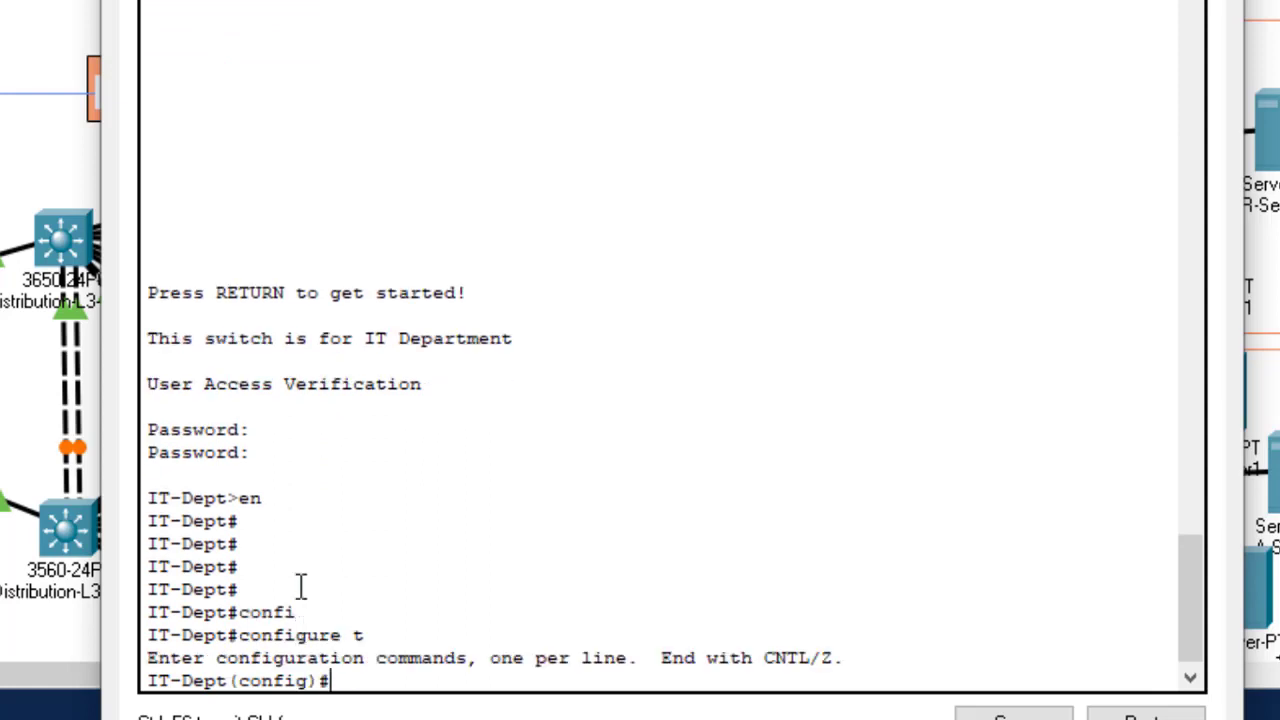
left_click_drag(420, 2, 769, 0)
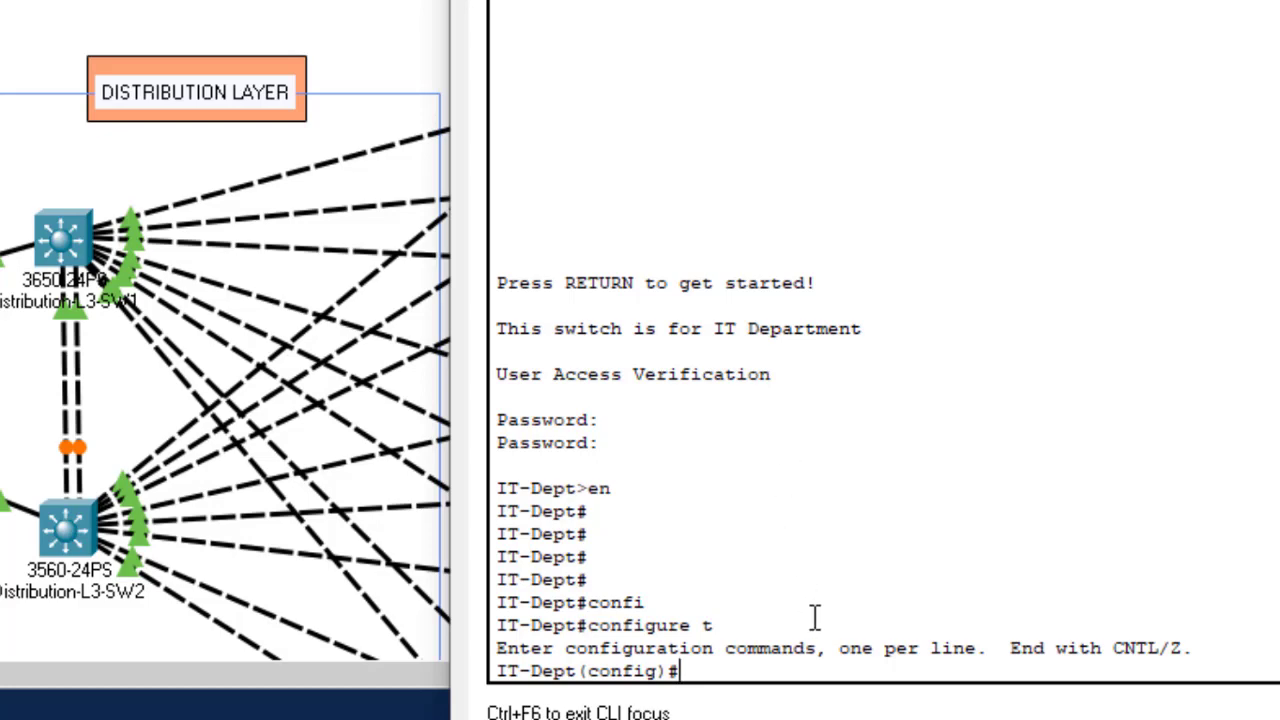
Step: Set the VTP domain to gtech and highlight the NULL-to-gtech change message
type("vtp dom")
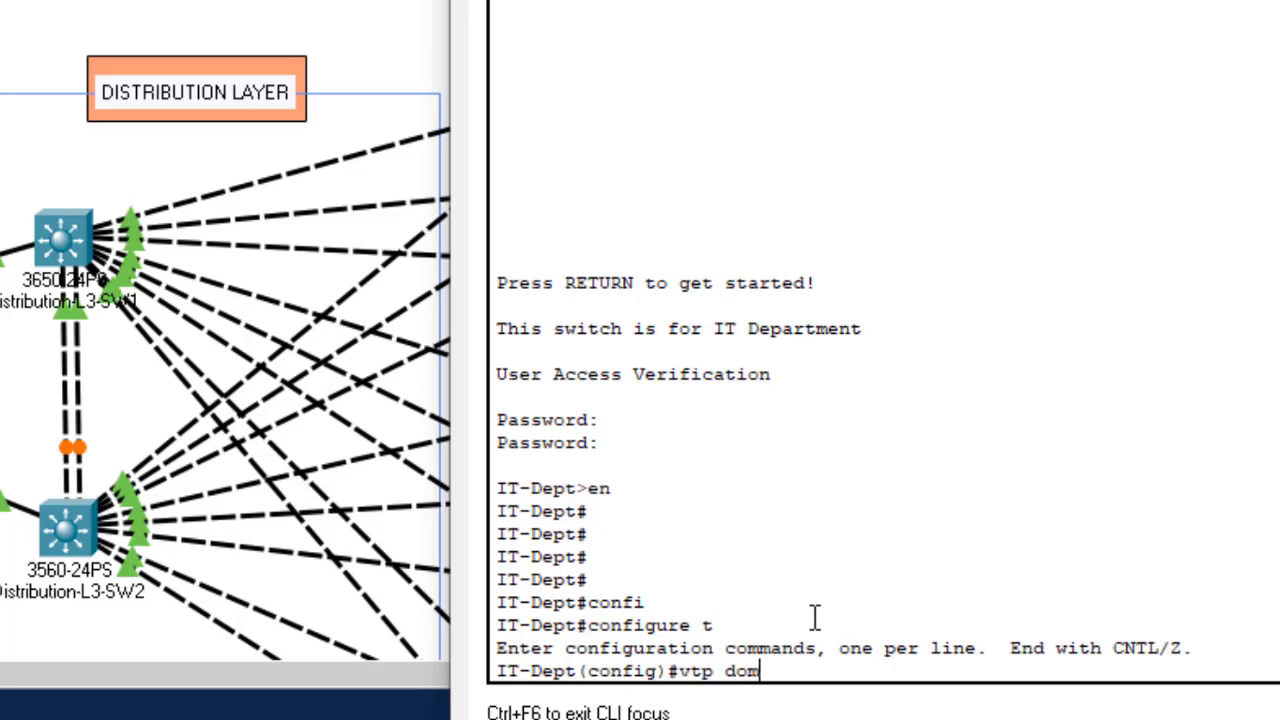
key("Tab")
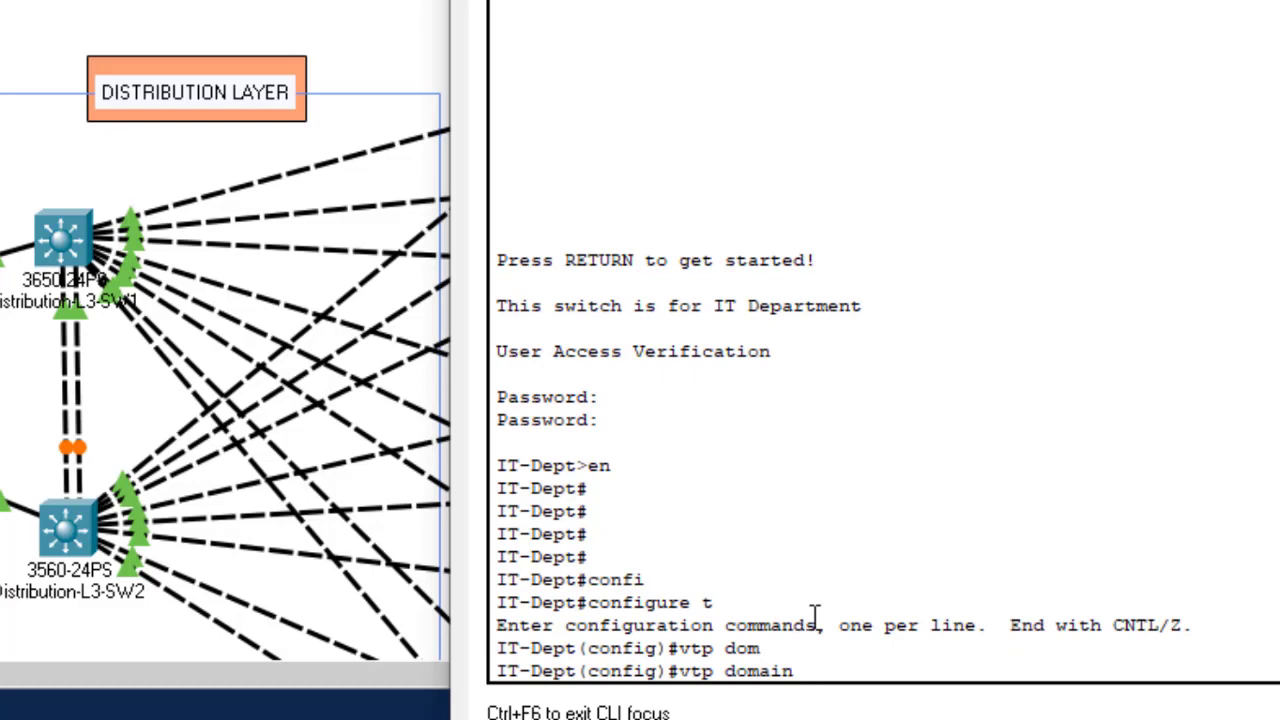
type("gtech")
key("Return")
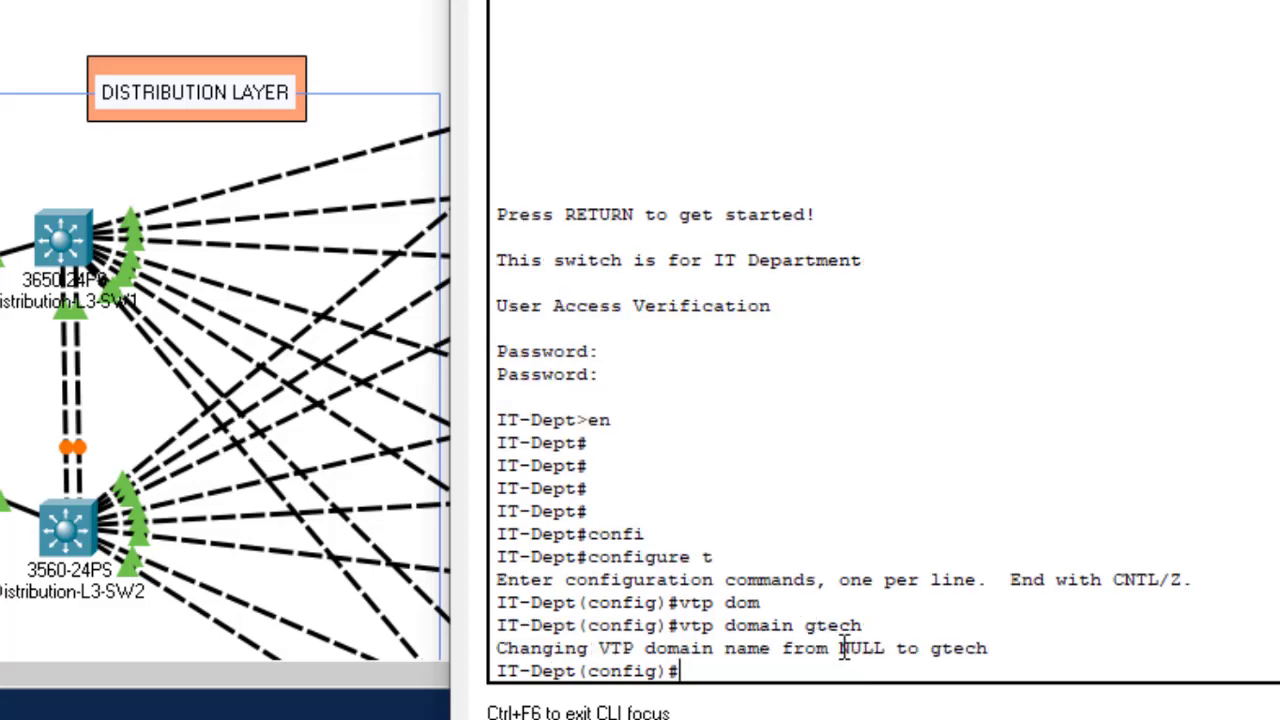
left_click_drag(840, 648, 995, 655)
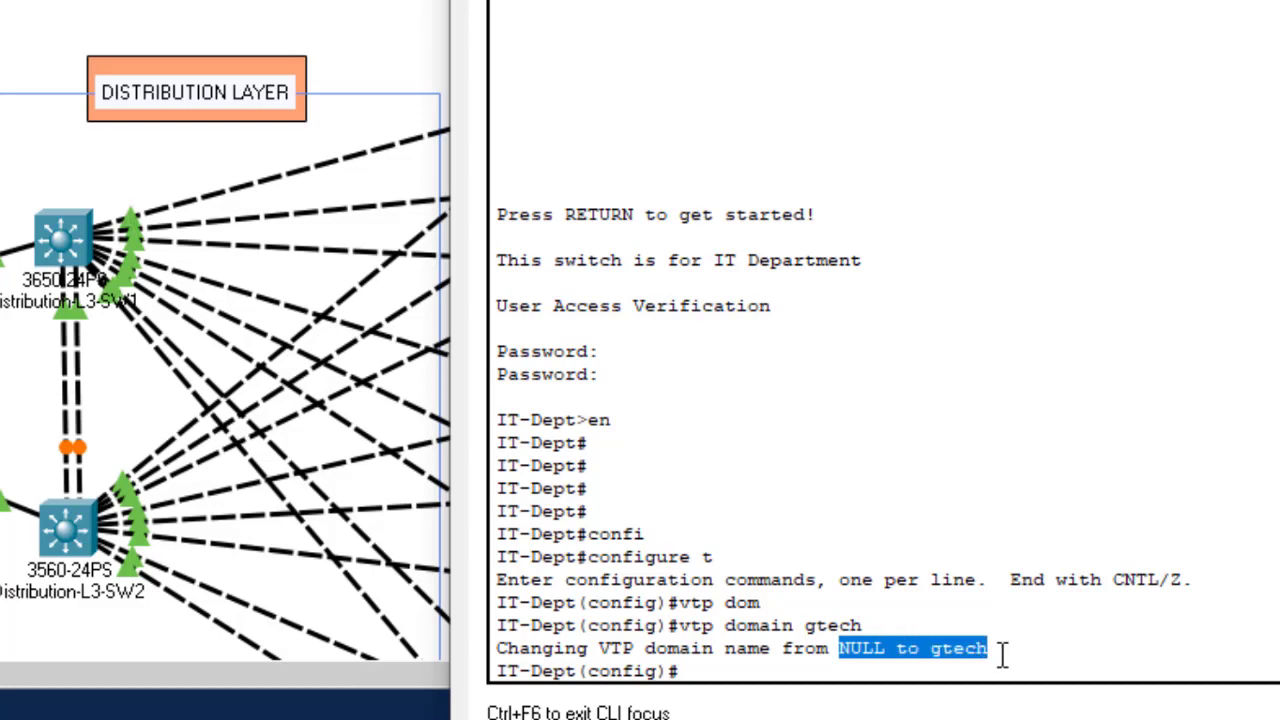
left_click(745, 650)
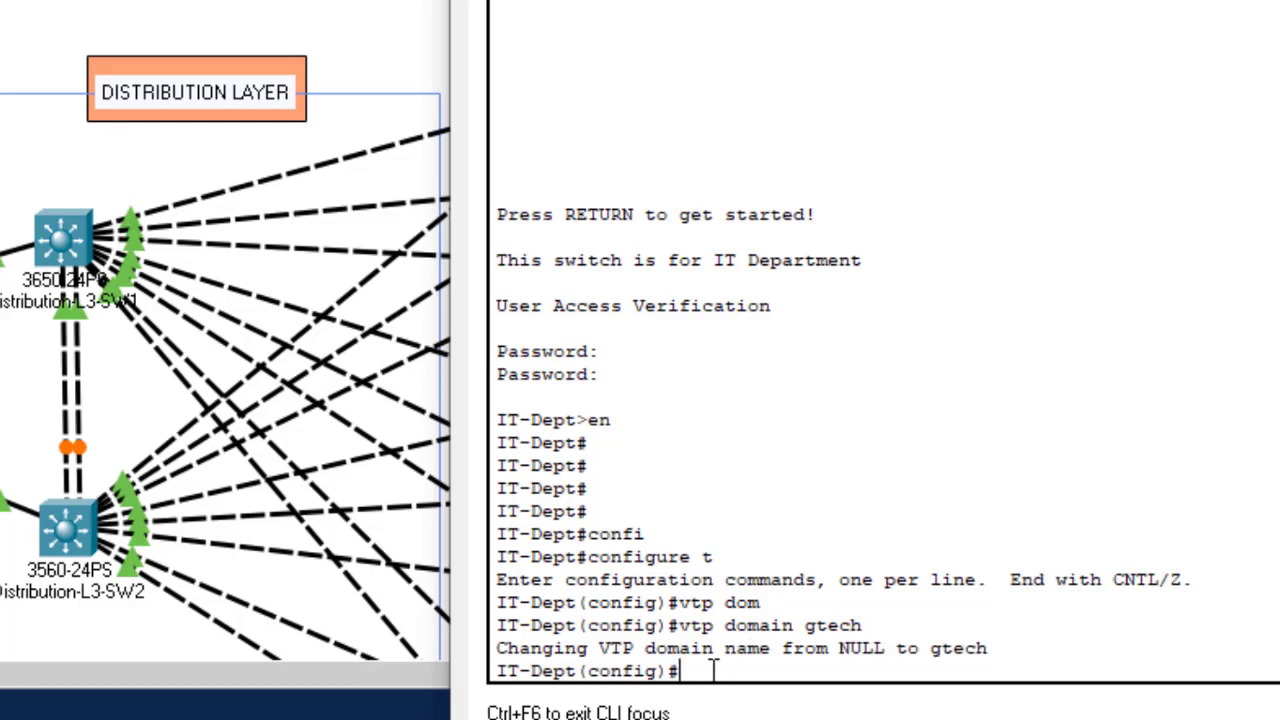
Step: Set VTP mode to server and highlight the VTP SERVER confirmation
type("vtp")
key("Tab")
type("mo")
key("Tab")
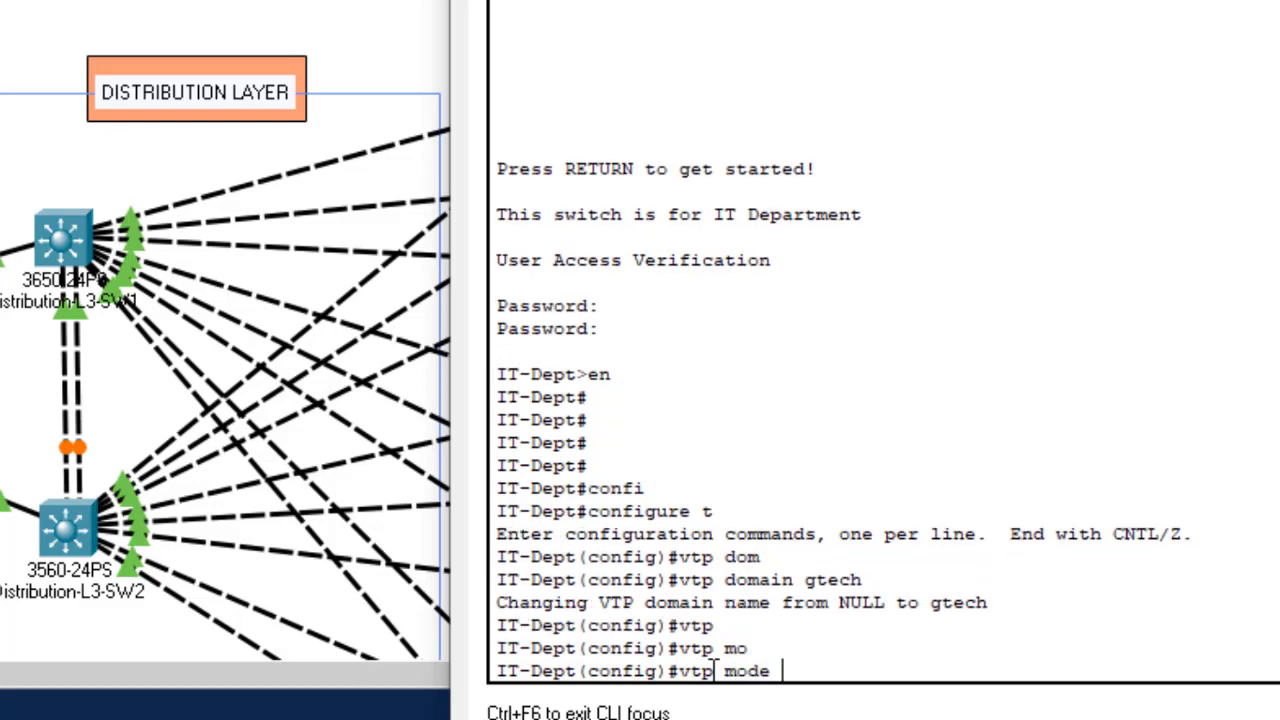
type("ser")
key("Tab")
key("Return")
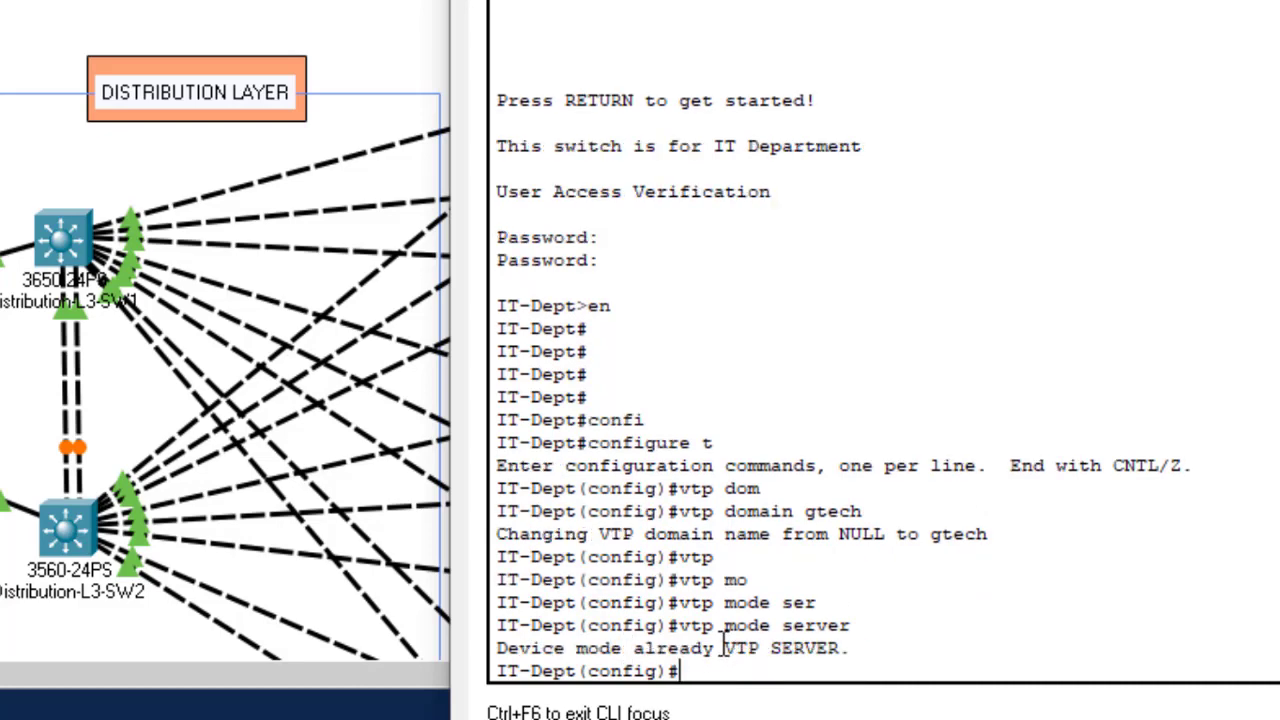
left_click_drag(724, 645, 856, 641)
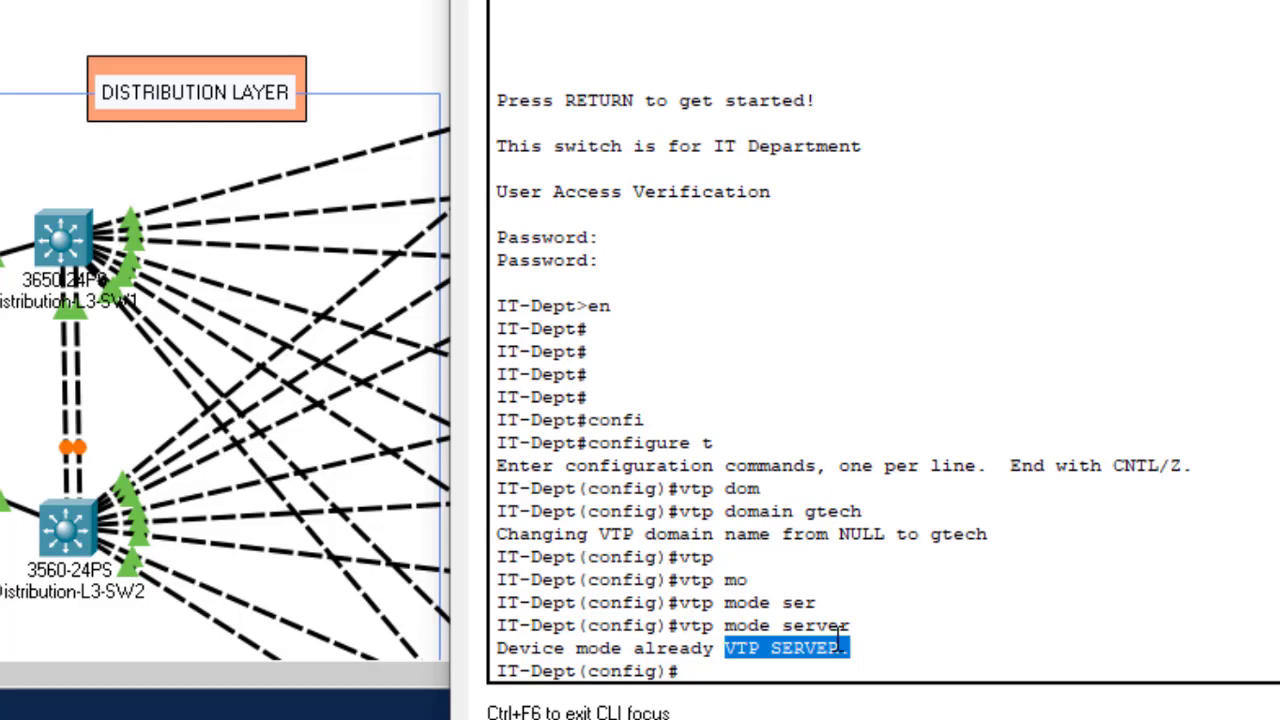
left_click(729, 658)
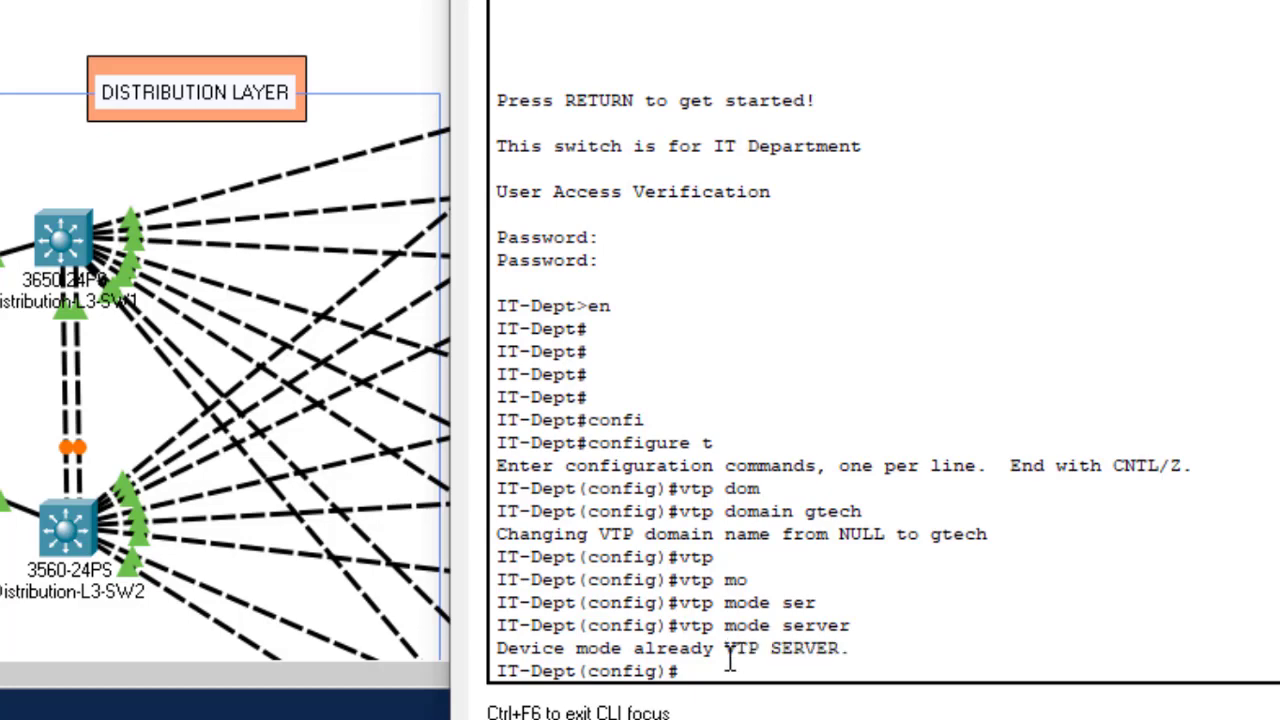
Step: Save the switch configuration with do wr
type("do bwr")
key("BackSpace")
key("BackSpace")
key("BackSpace")
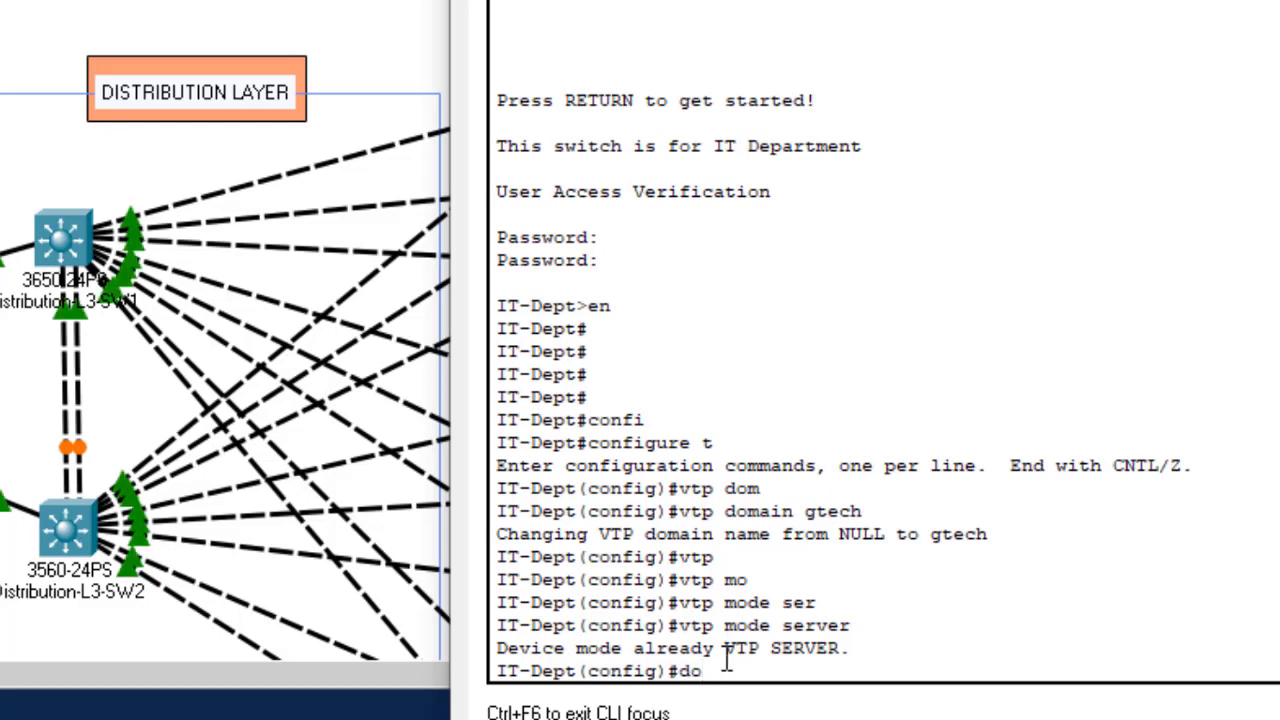
type("wr")
key("Return")
key("Return")
key("Return")
key("Return")
key("Return")
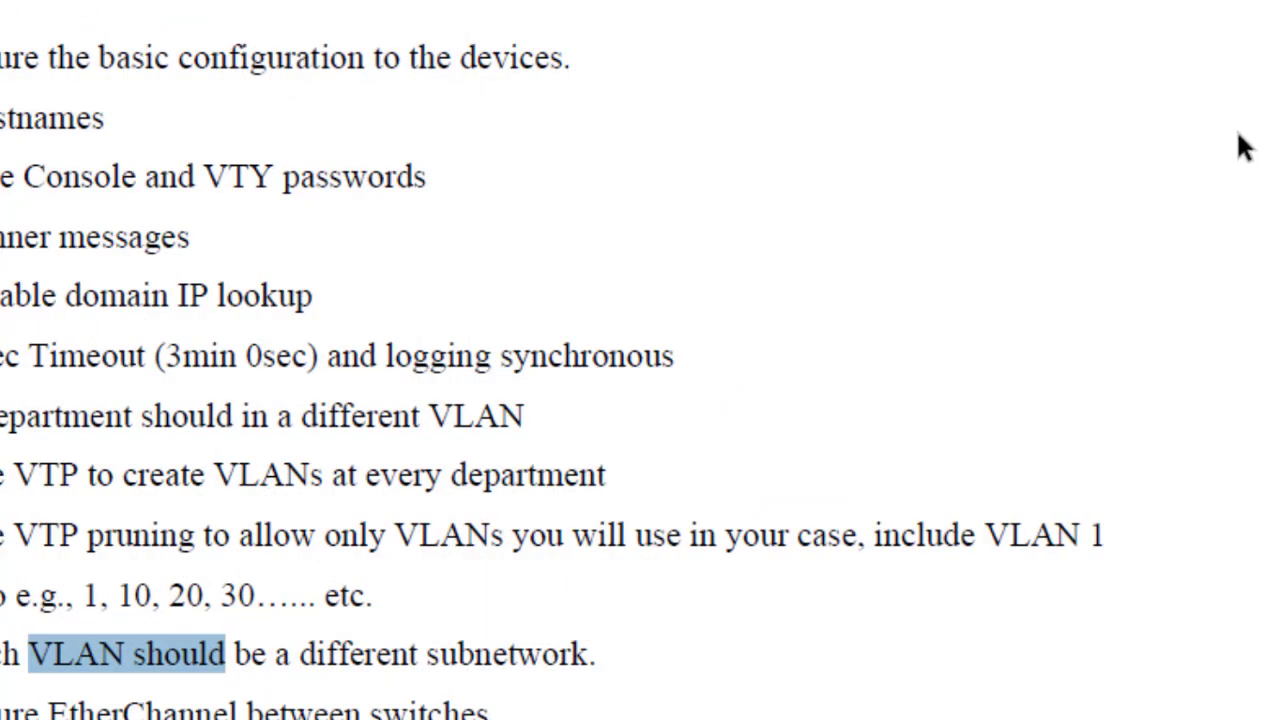
Step: Scroll the PDF up from the requirements list to the per-floor department tables, ICT through Finance
scroll(640, 360, "up", 12)
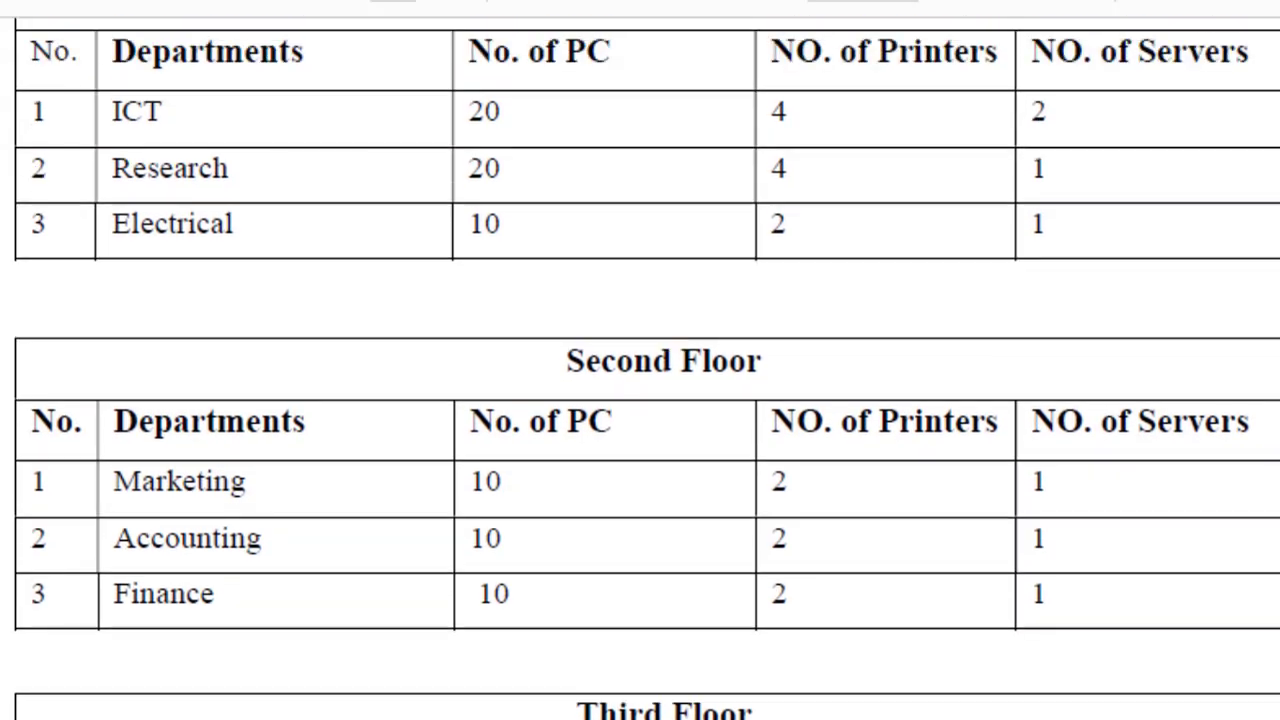
Step: Move the IT-Dept console off the tables and create VLAN 10 named IT
key("alt+Tab")
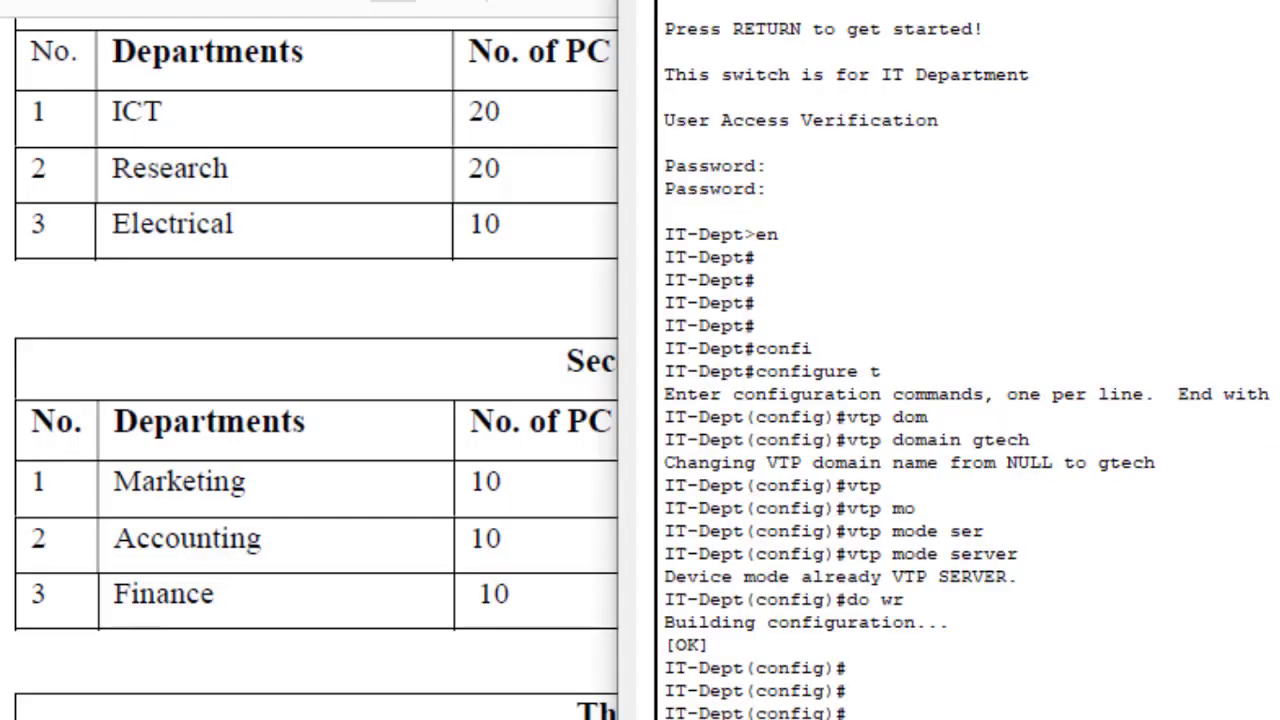
left_click_drag(860, 0, 956, 18)
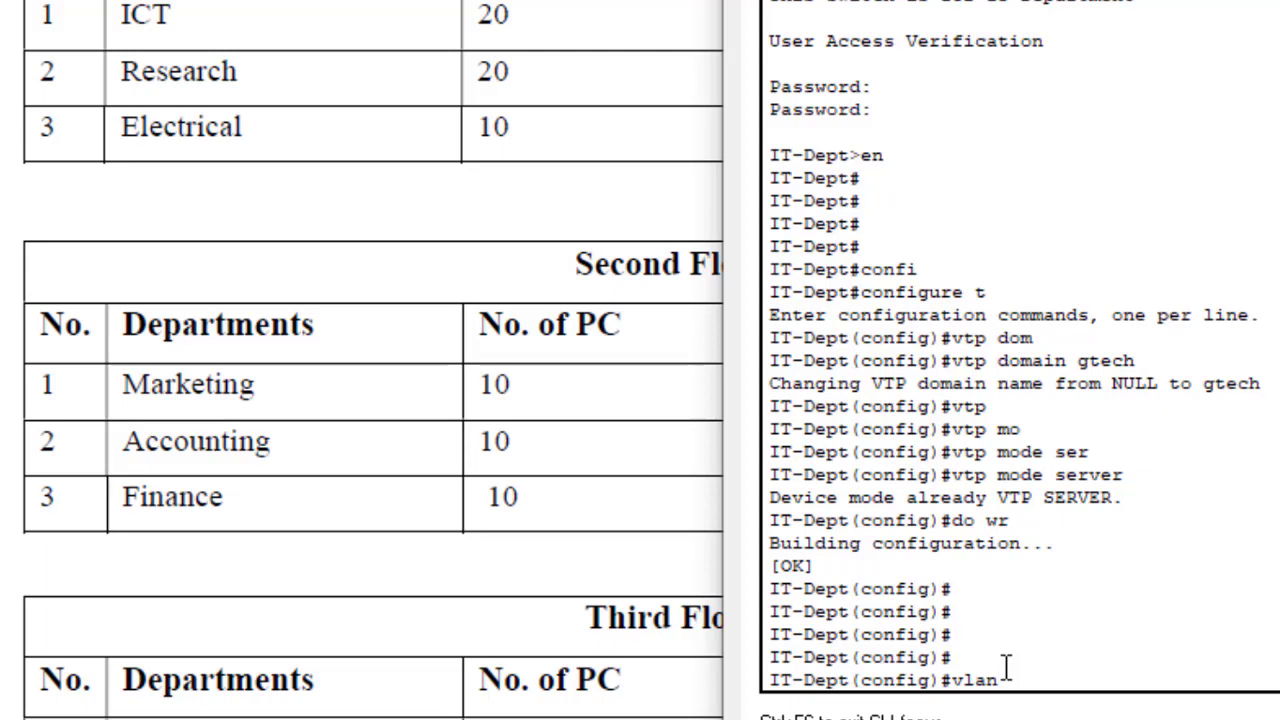
type("10")
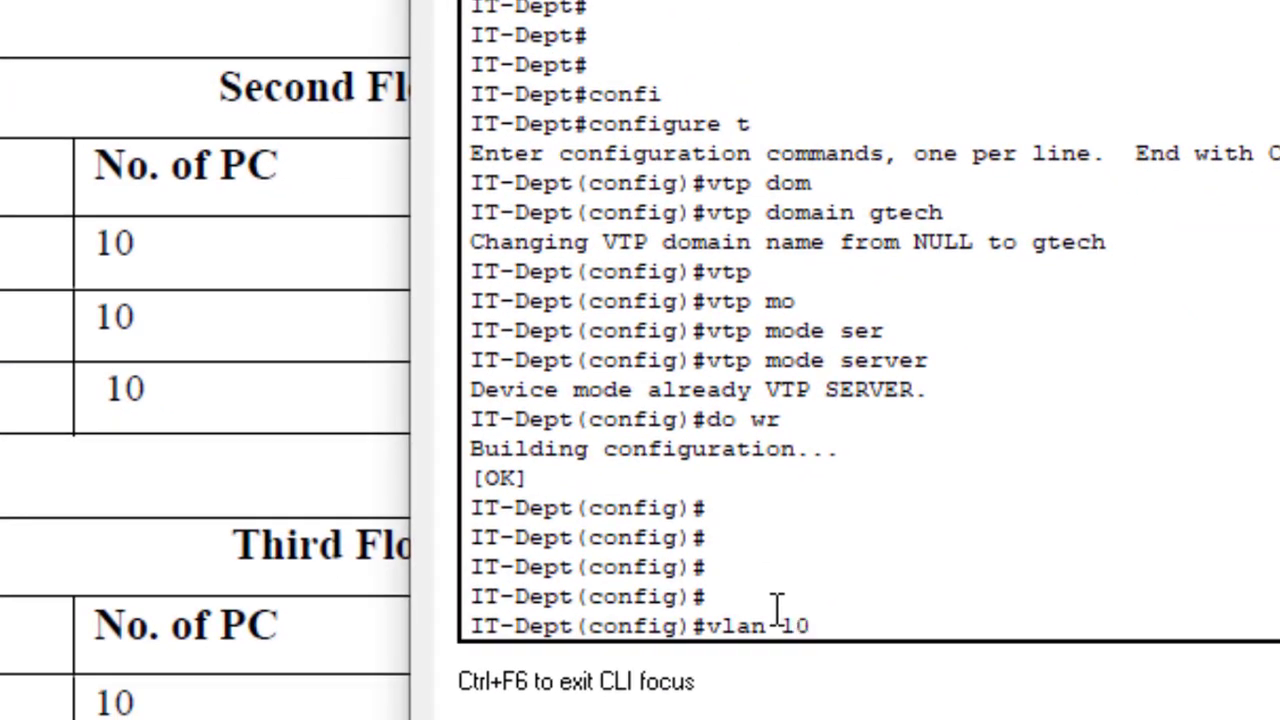
key("Return")
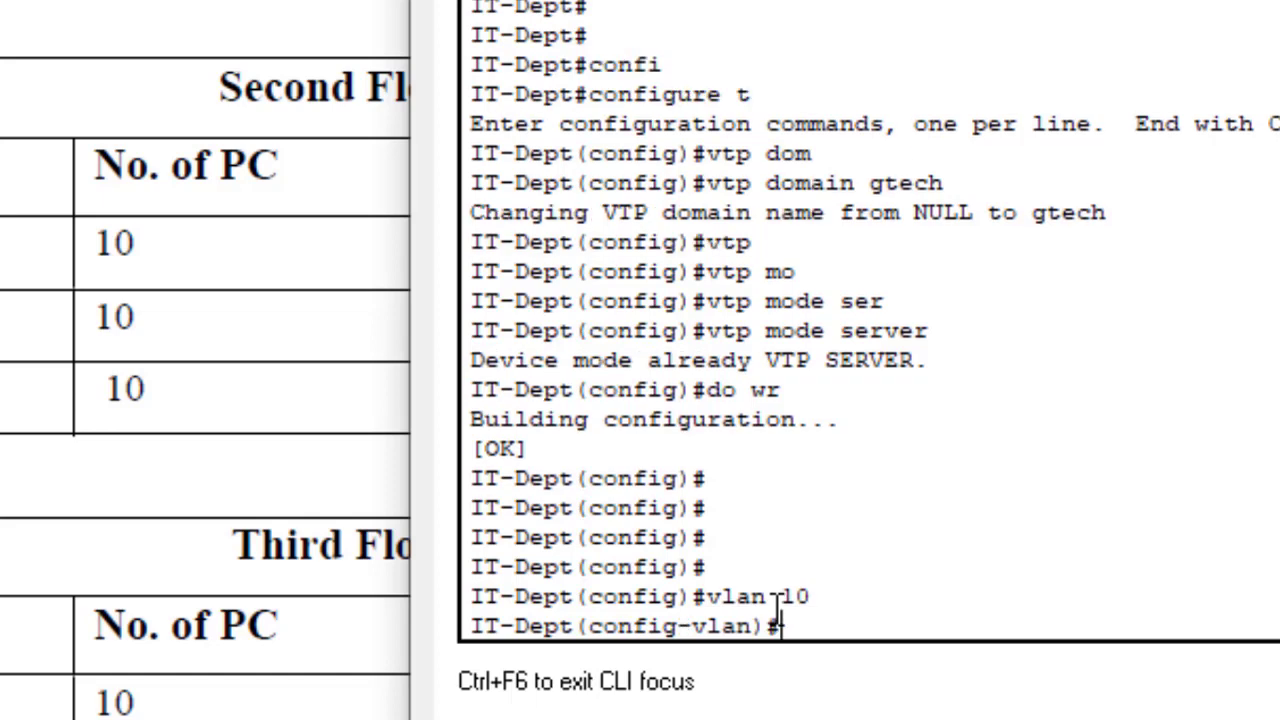
type("name IT")
key("Return")
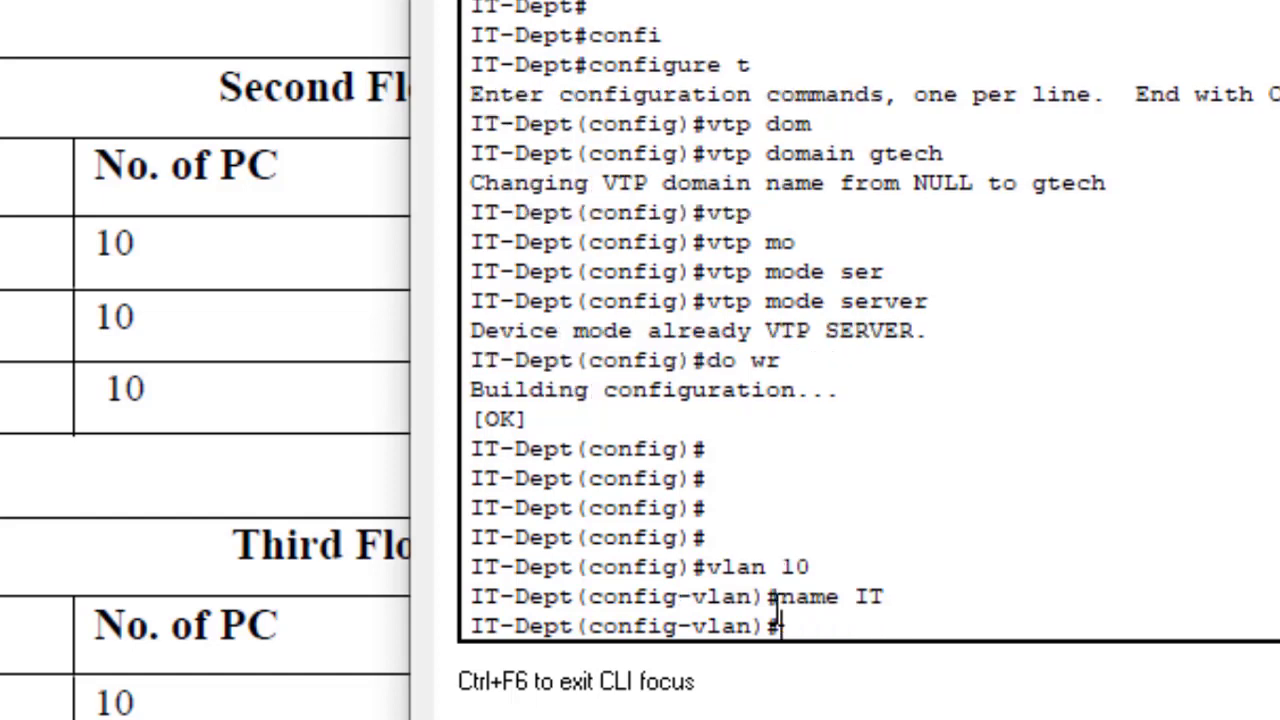
Step: Create VLAN 20 and name it Research, fixing the lowercase r
type("vlan 20")
key("Return")
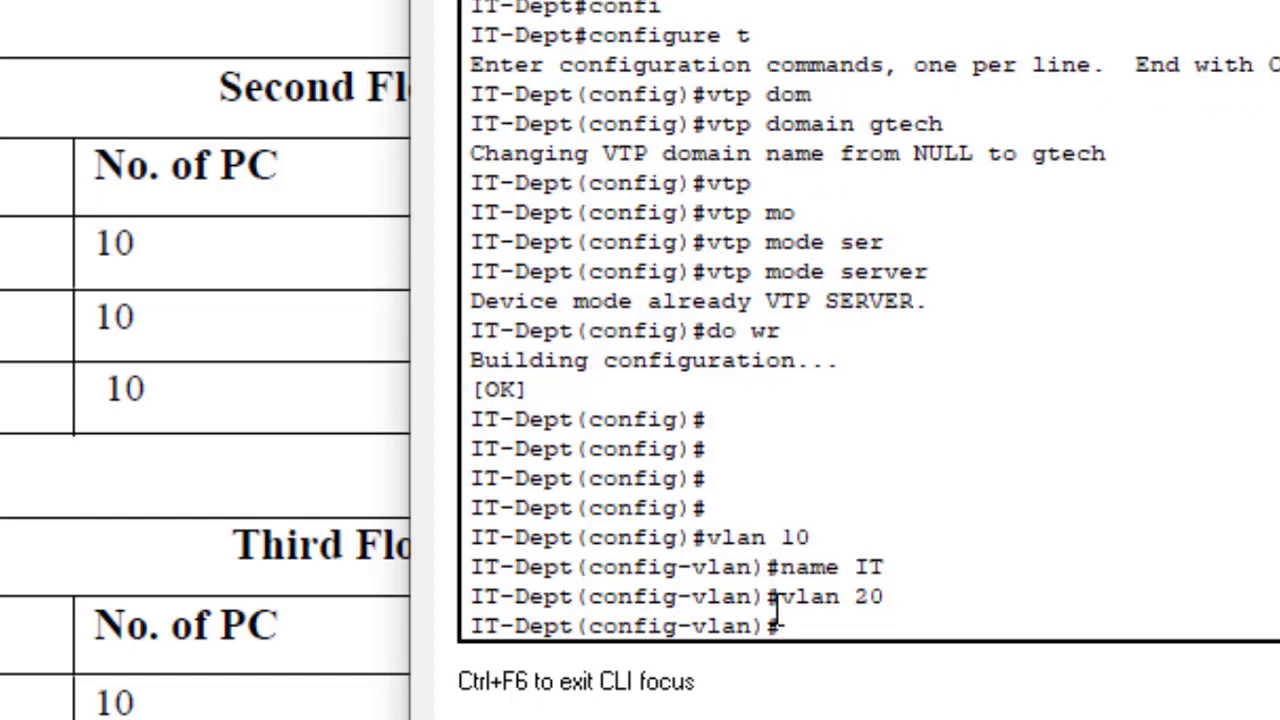
type("name research")
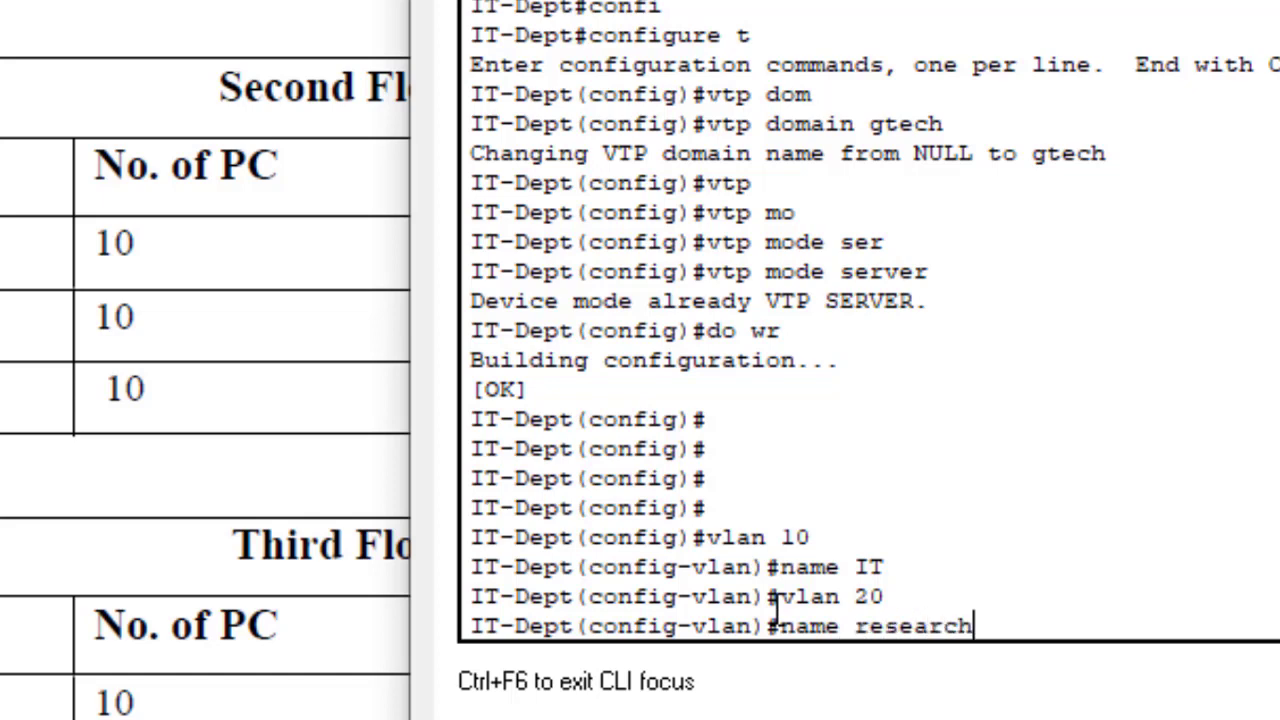
key("Return")
key("Up")
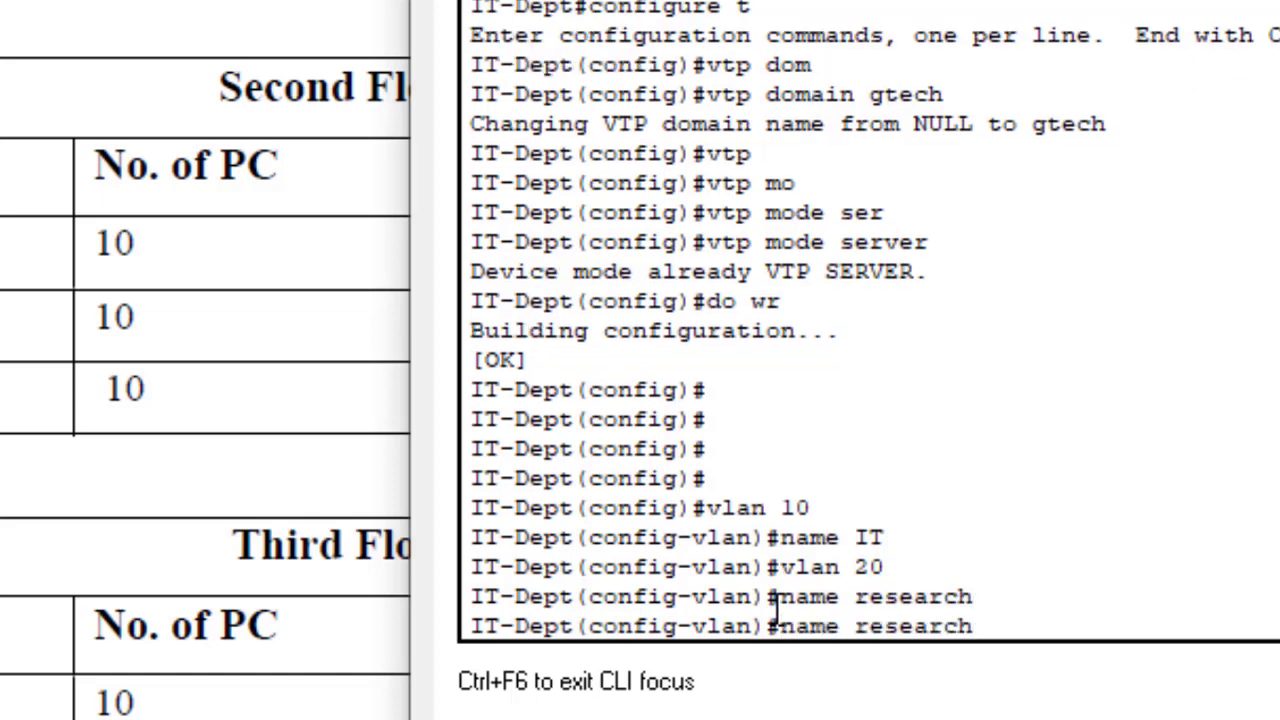
key("Left")
key("Left")
key("Left")
key("Left")
key("Left")
key("Left")
key("Left")
key("BackSpace")
type("R")
key("Return")
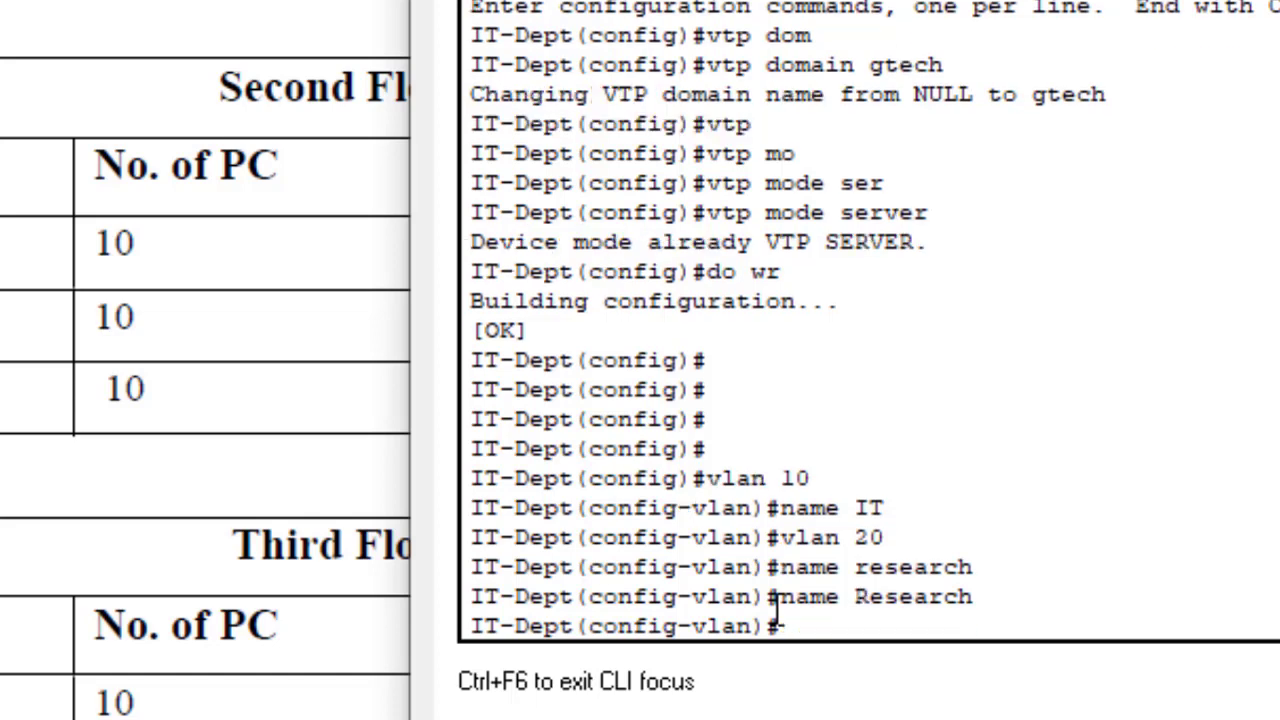
Step: Create VLAN 30 and name it Electrical, adding the missing name keyword
type("vlan 30")
key("Return")
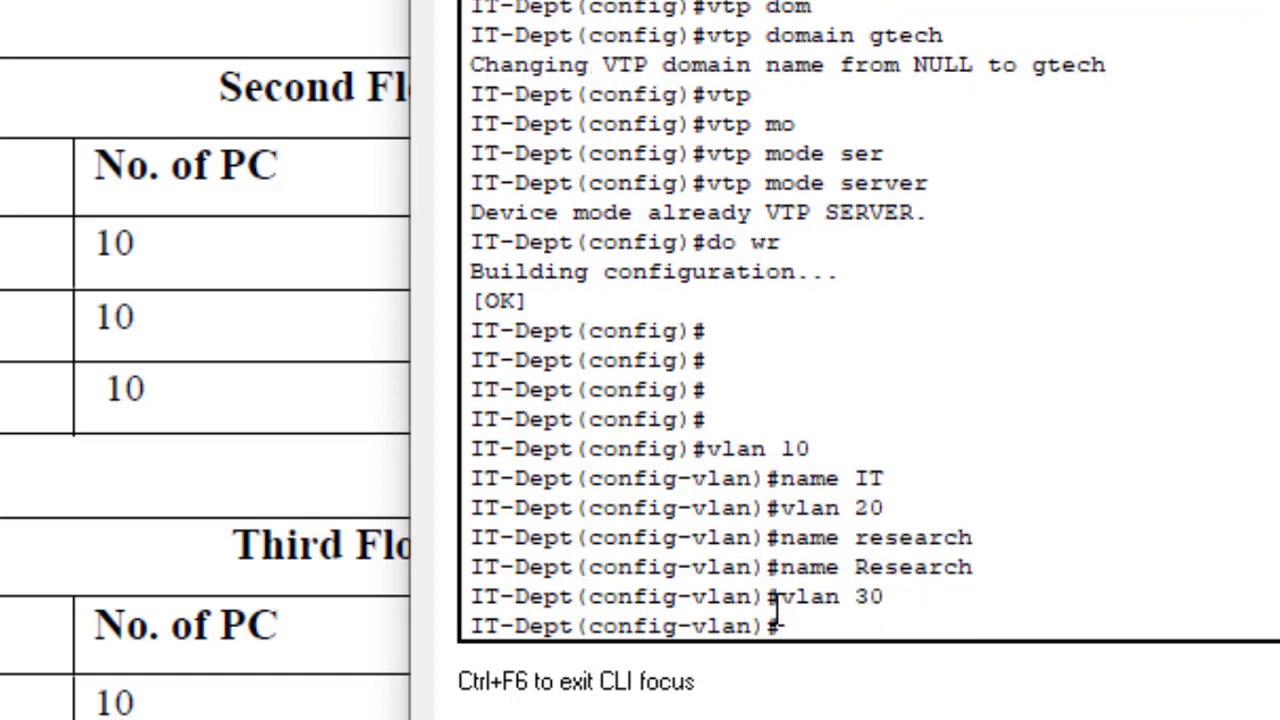
type("Electrical")
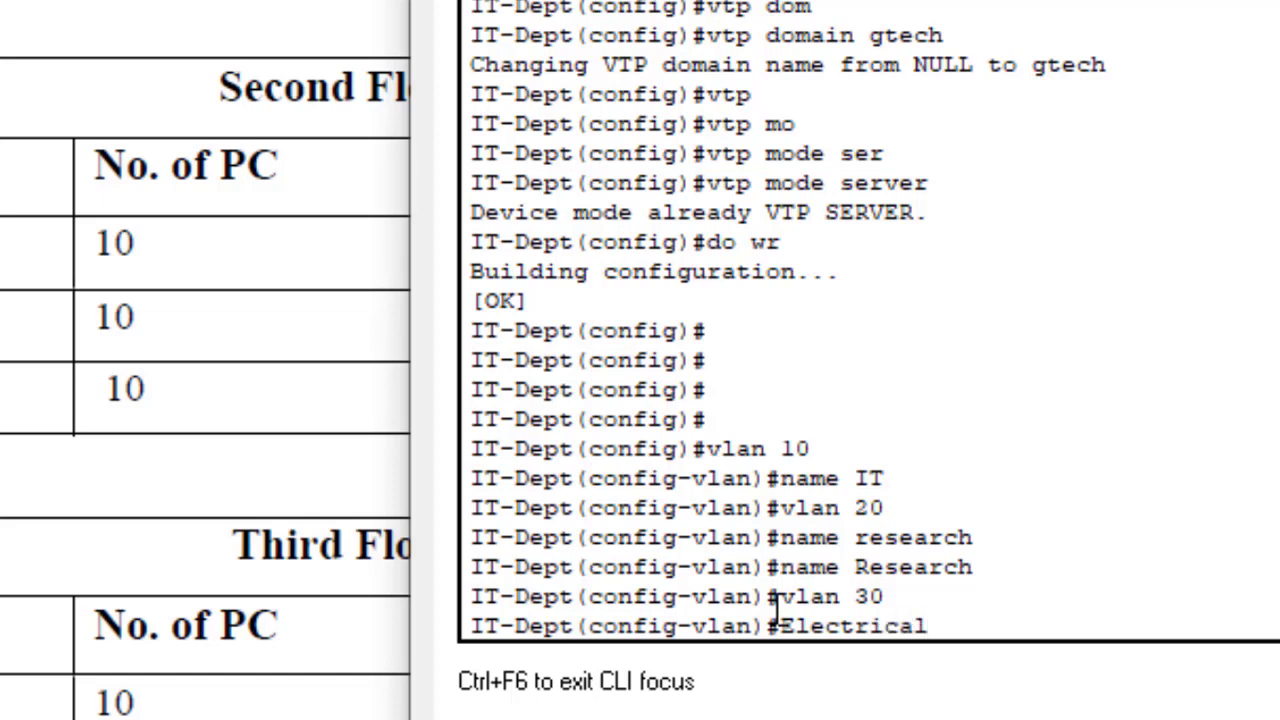
key("Return")
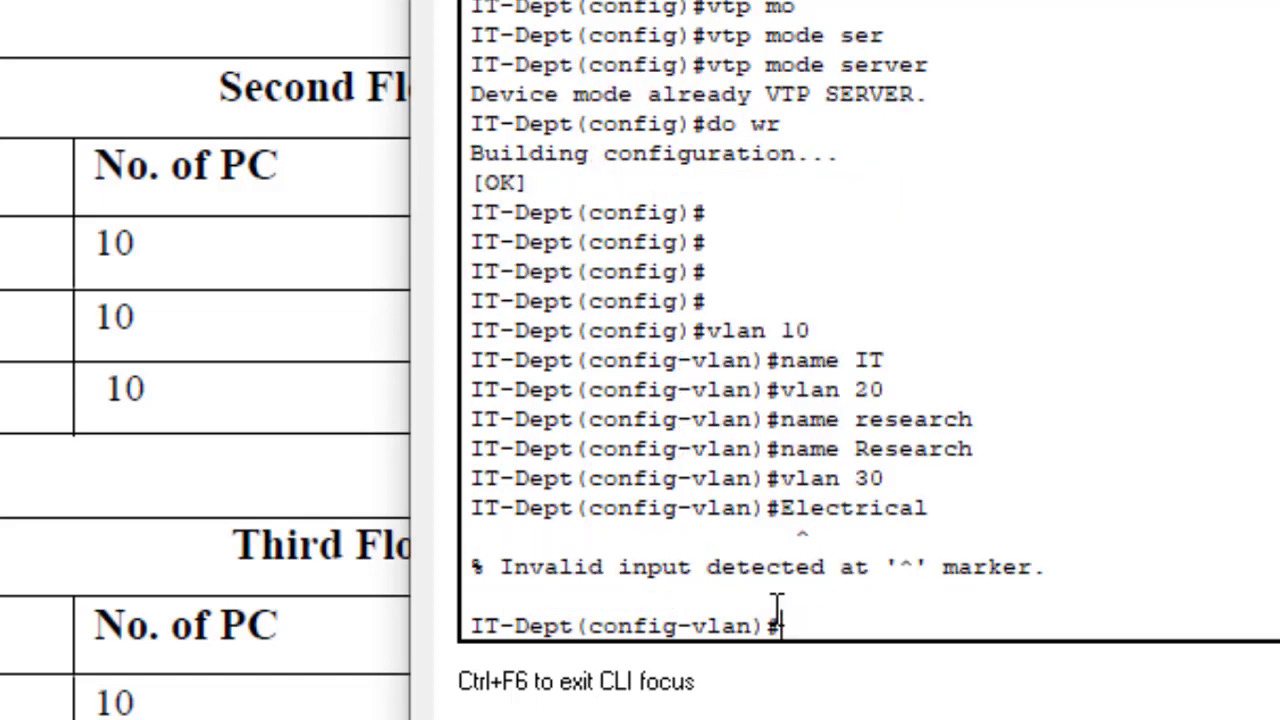
key("Up")
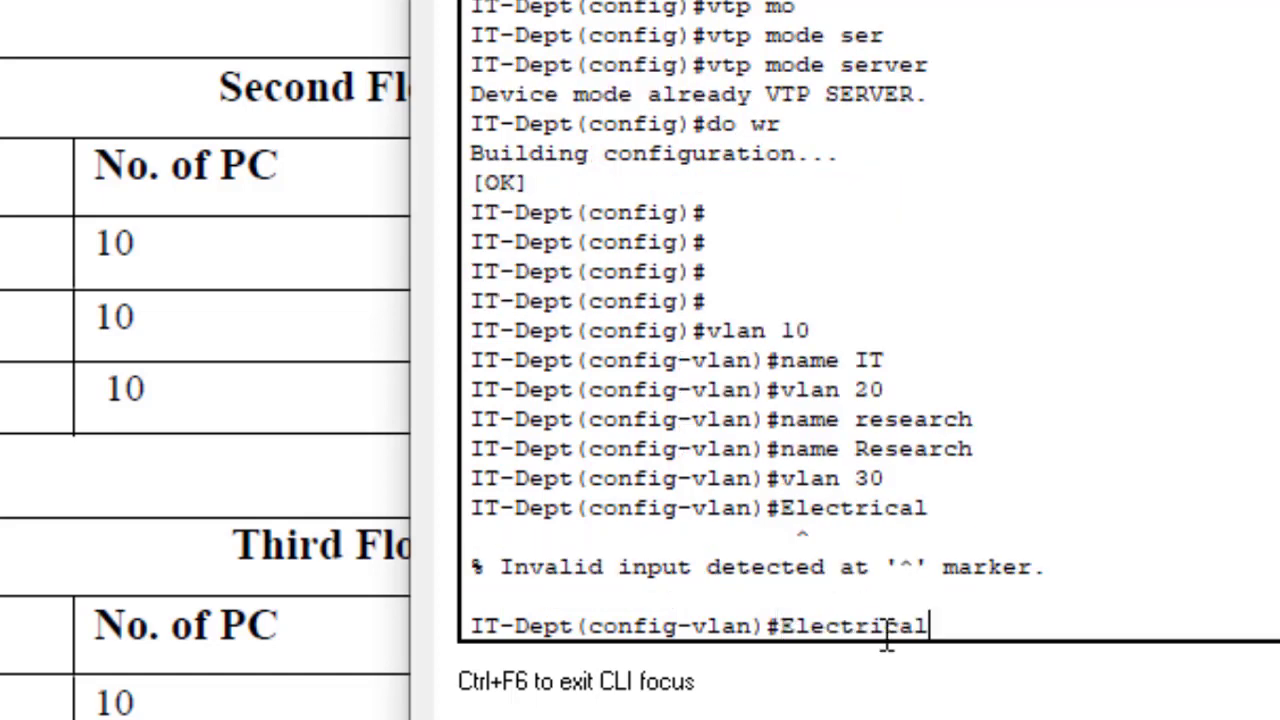
key("Left")
key("ctrl+a")
type("name")
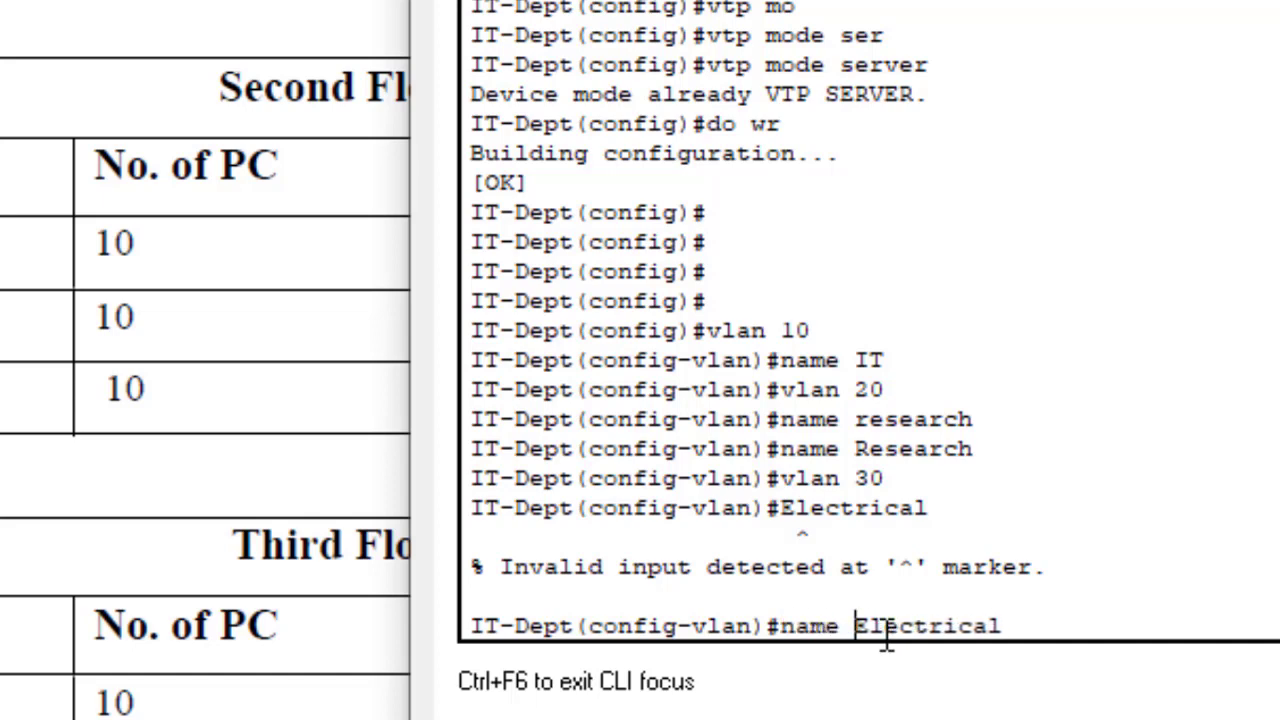
key("Return")
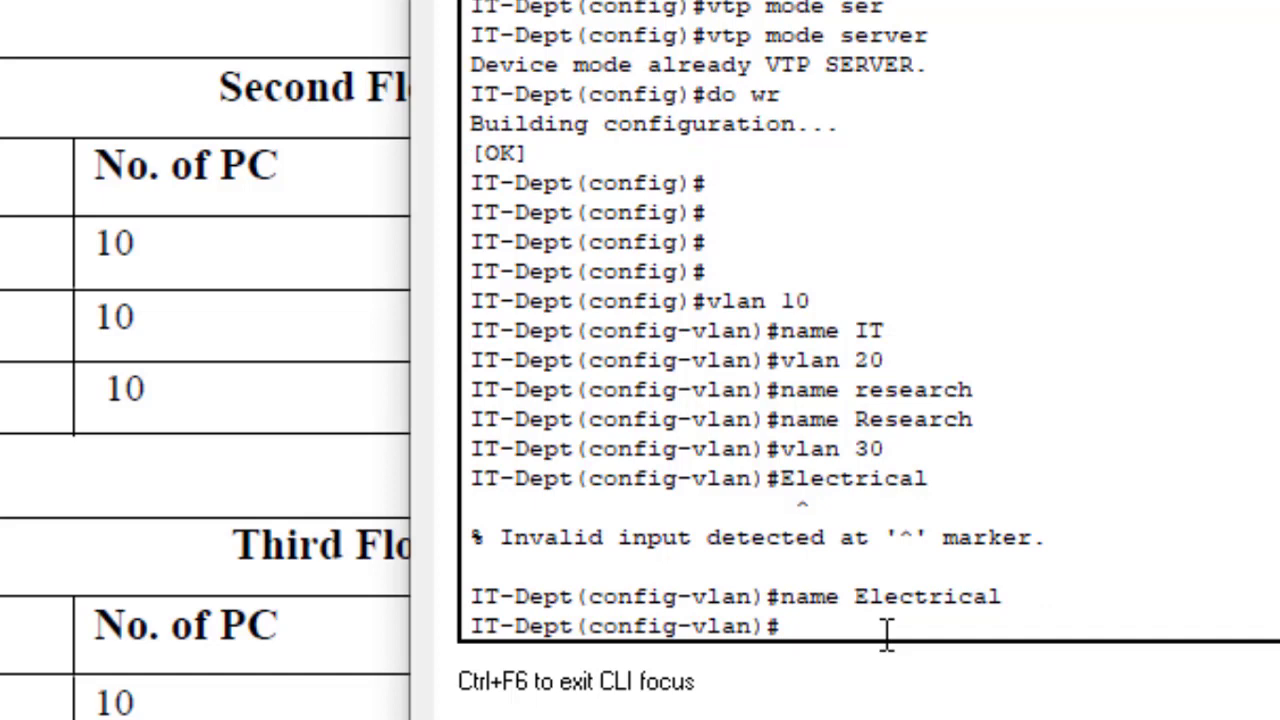
Step: Create VLAN 40 and name it Marketing with a capital M
type("vlan 40")
key("Return")
type("na")
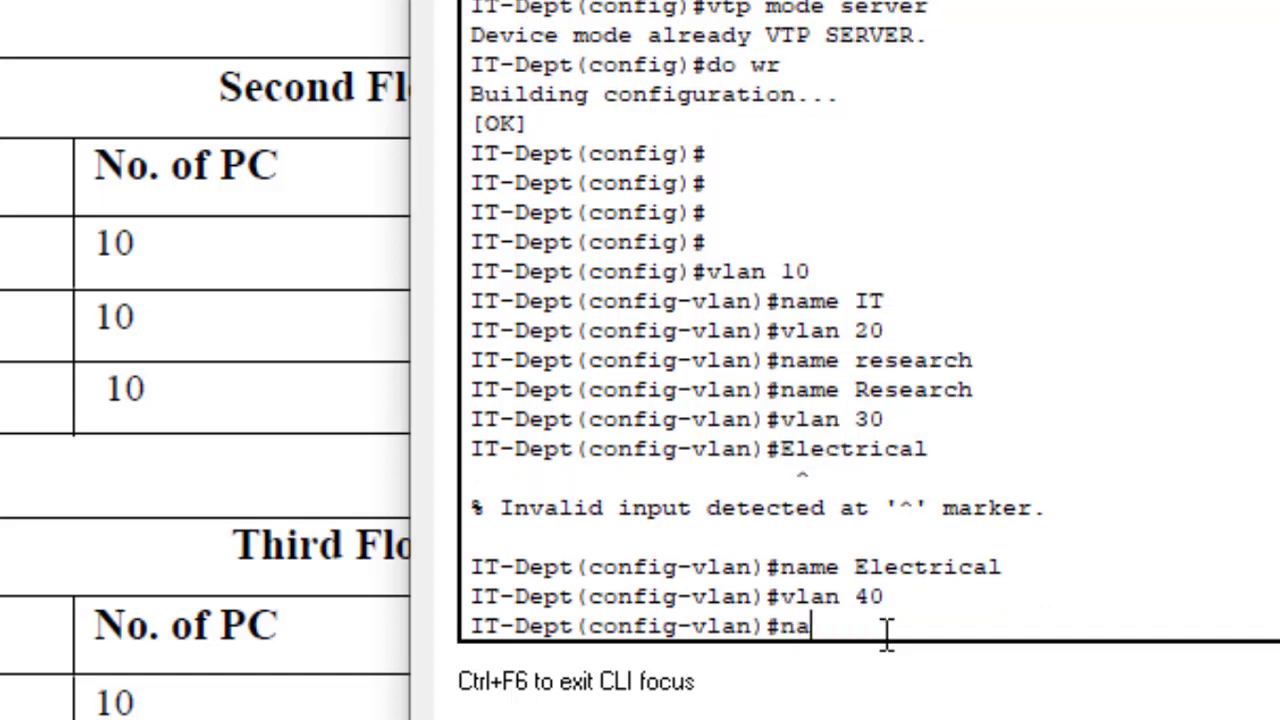
type("me marketing")
key("Return")
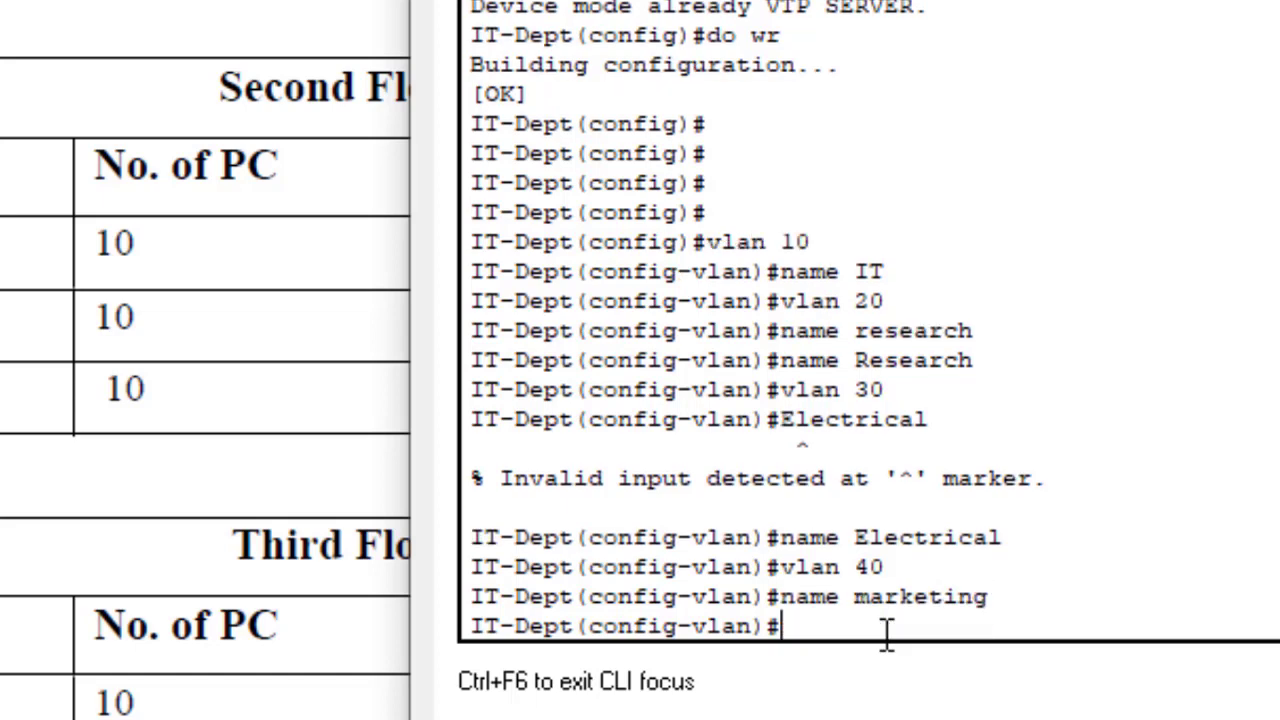
key("Up")
key("Left")
key("Left")
key("Left")
key("Left")
key("Left")
key("Left")
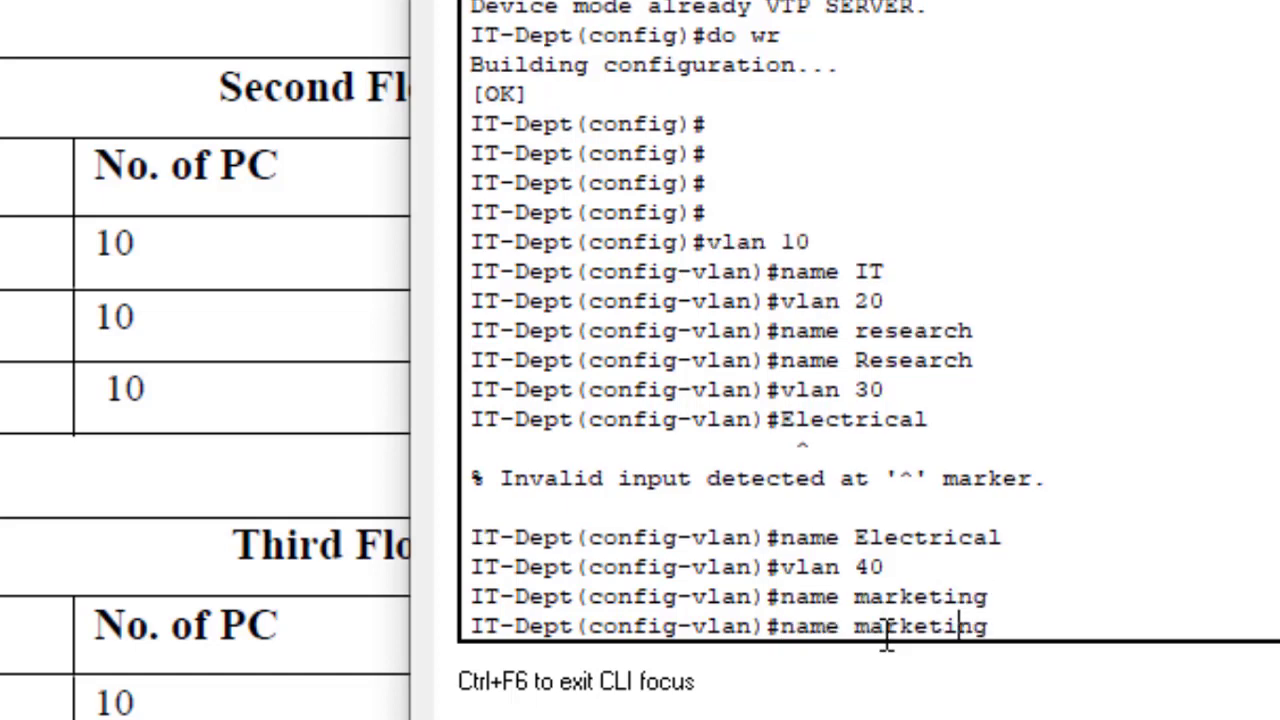
key("BackSpace")
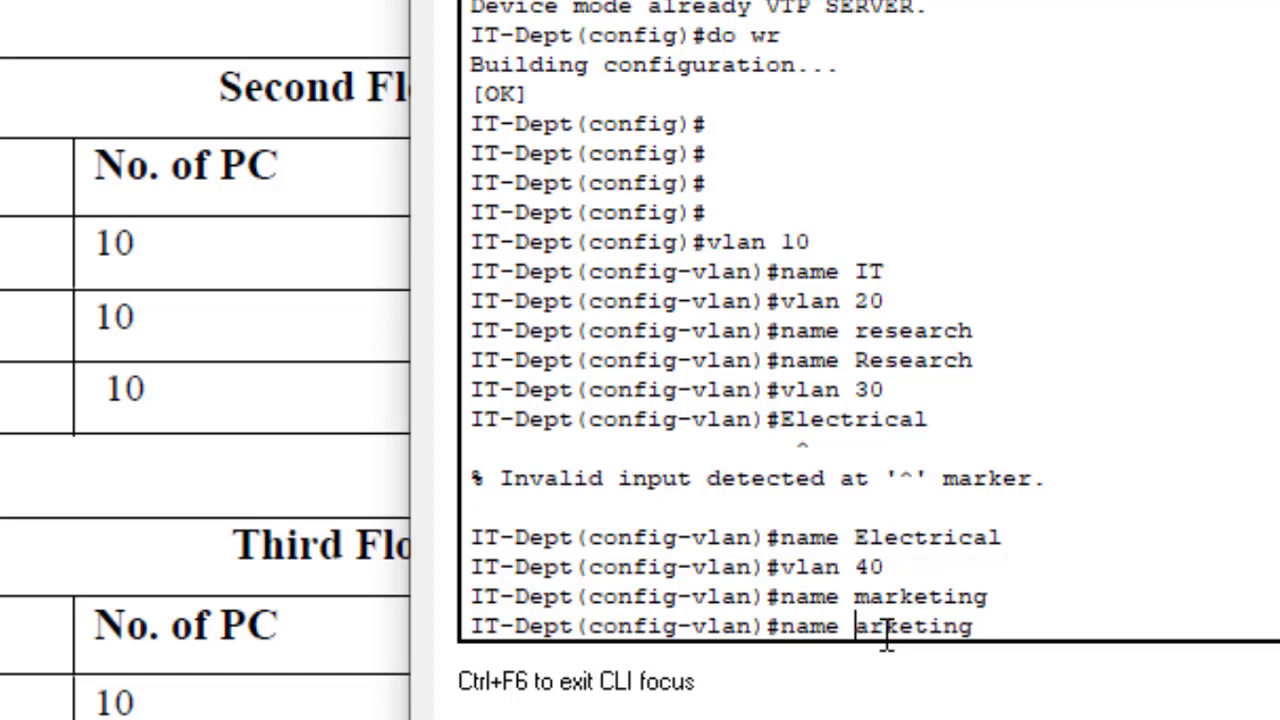
type("M")
key("Return")
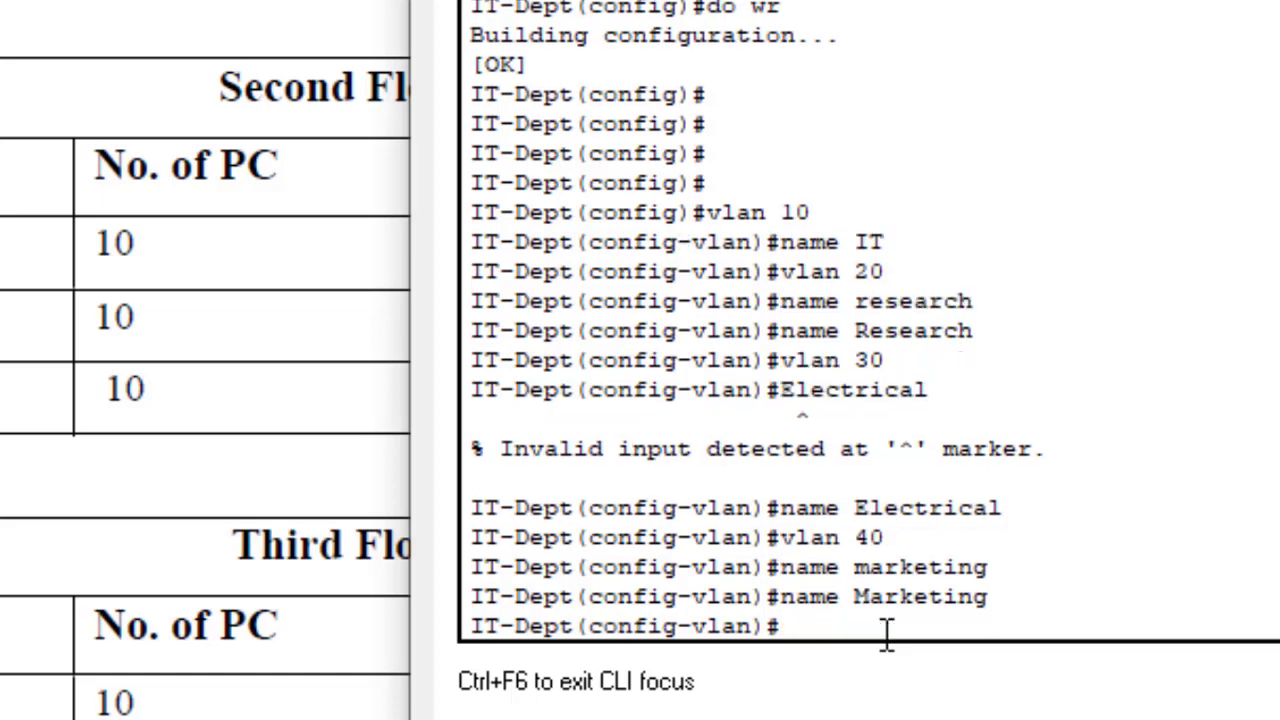
key("Return")
key("Return")
Step: Create VLAN 50 named Accounting and VLAN 60 named finance
type("vlan")
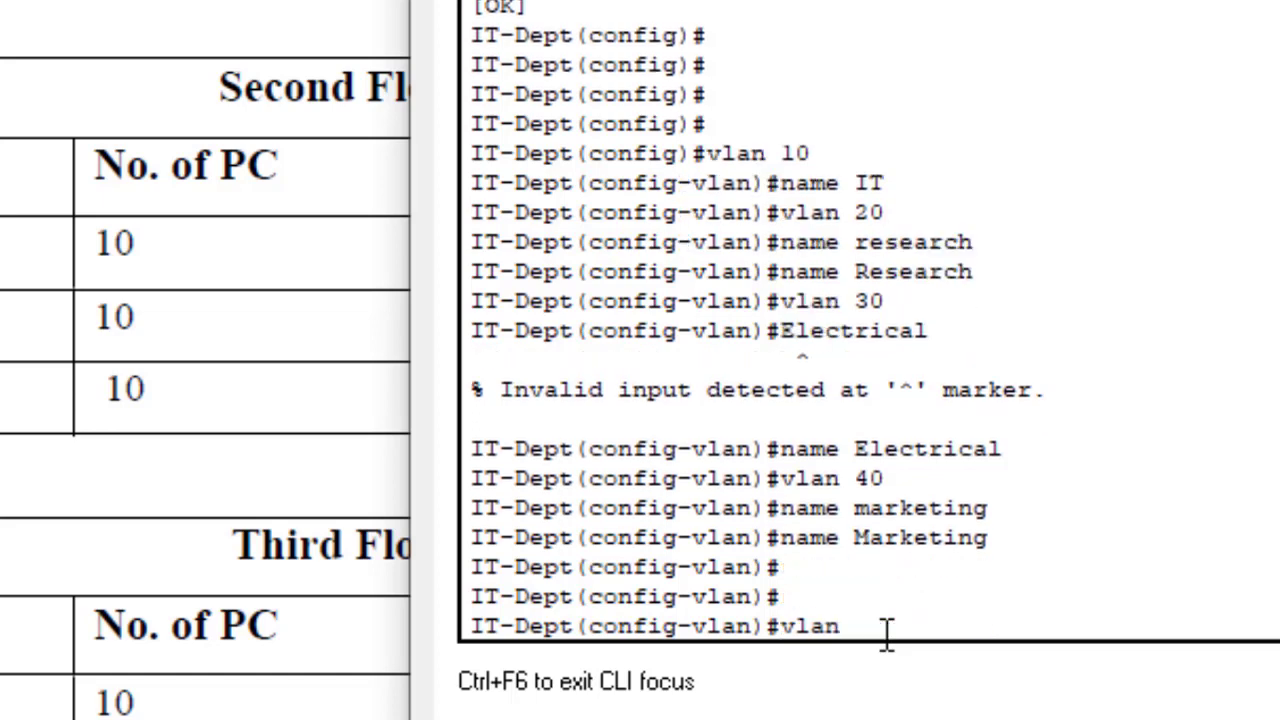
type(" 50")
key("Return")
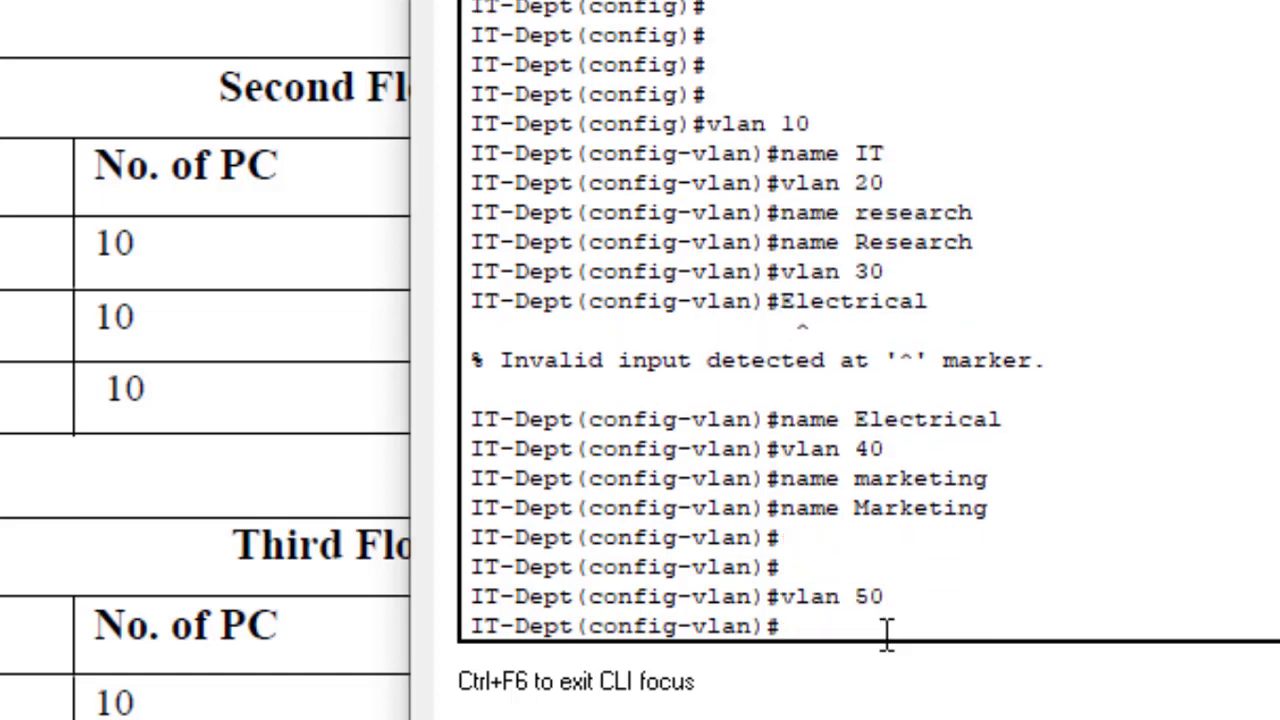
type("name Accounting")
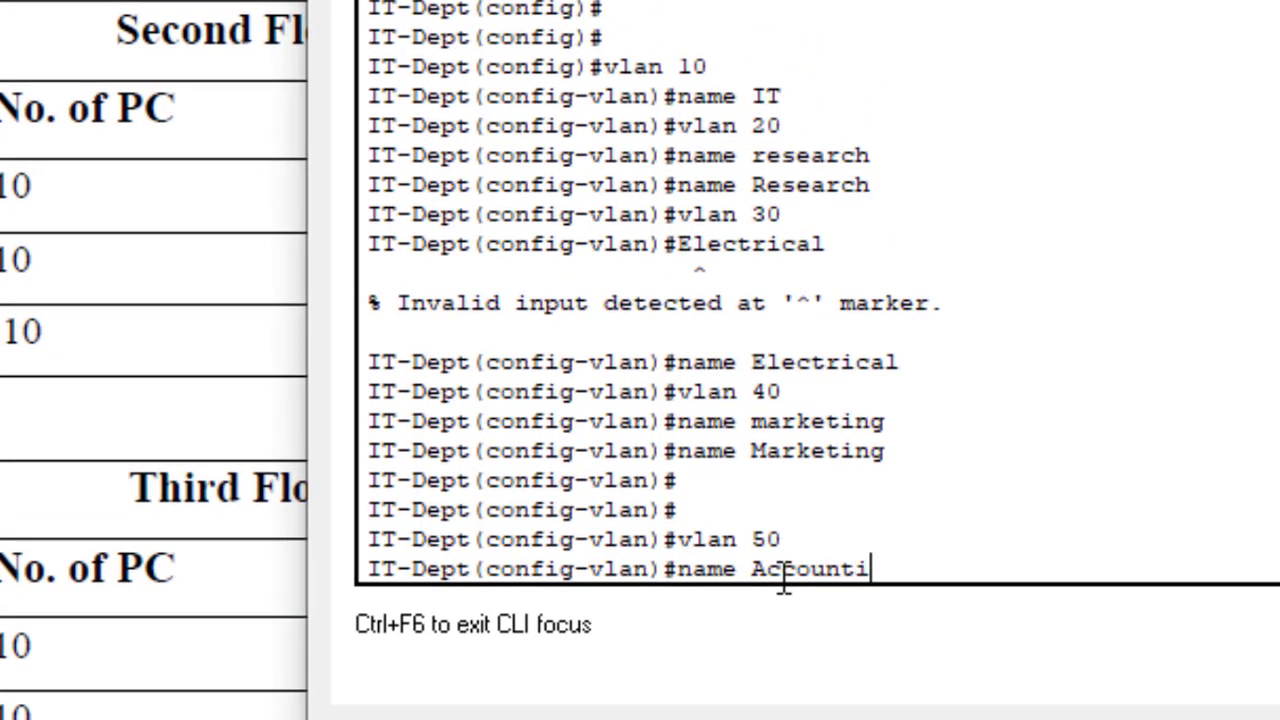
key("Return")
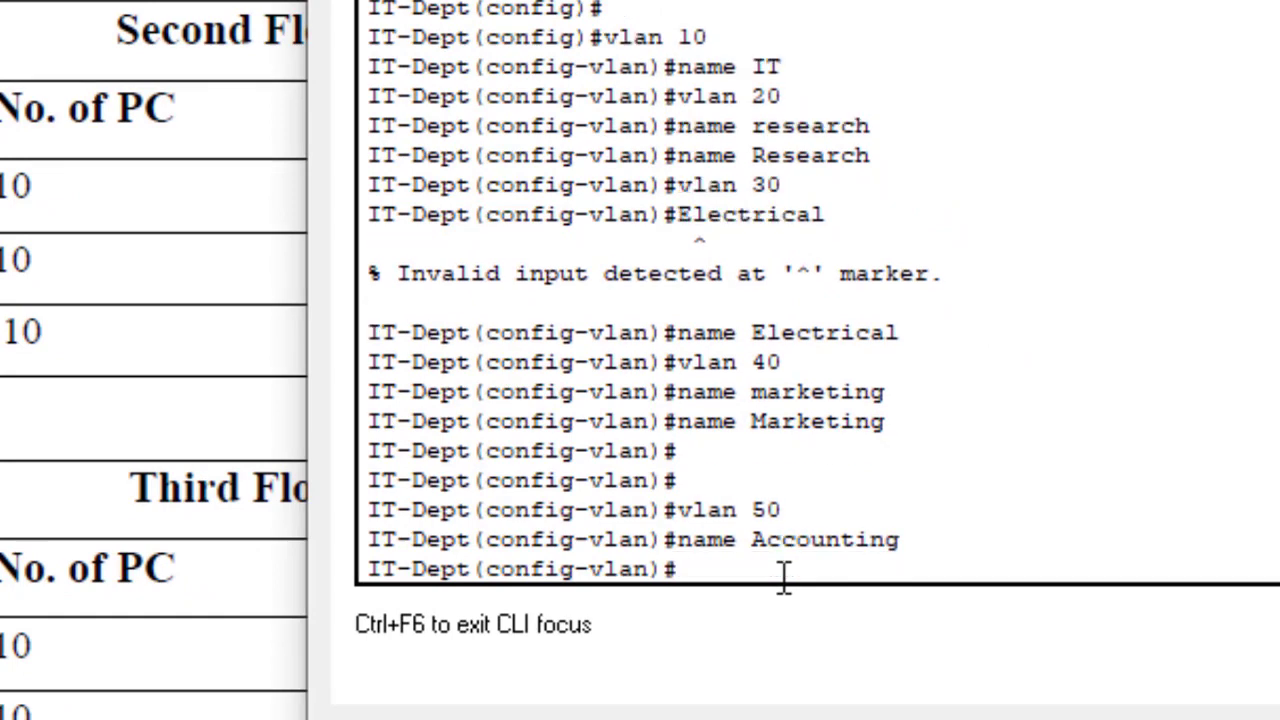
type("vlan 60")
key("Return")
type("name")
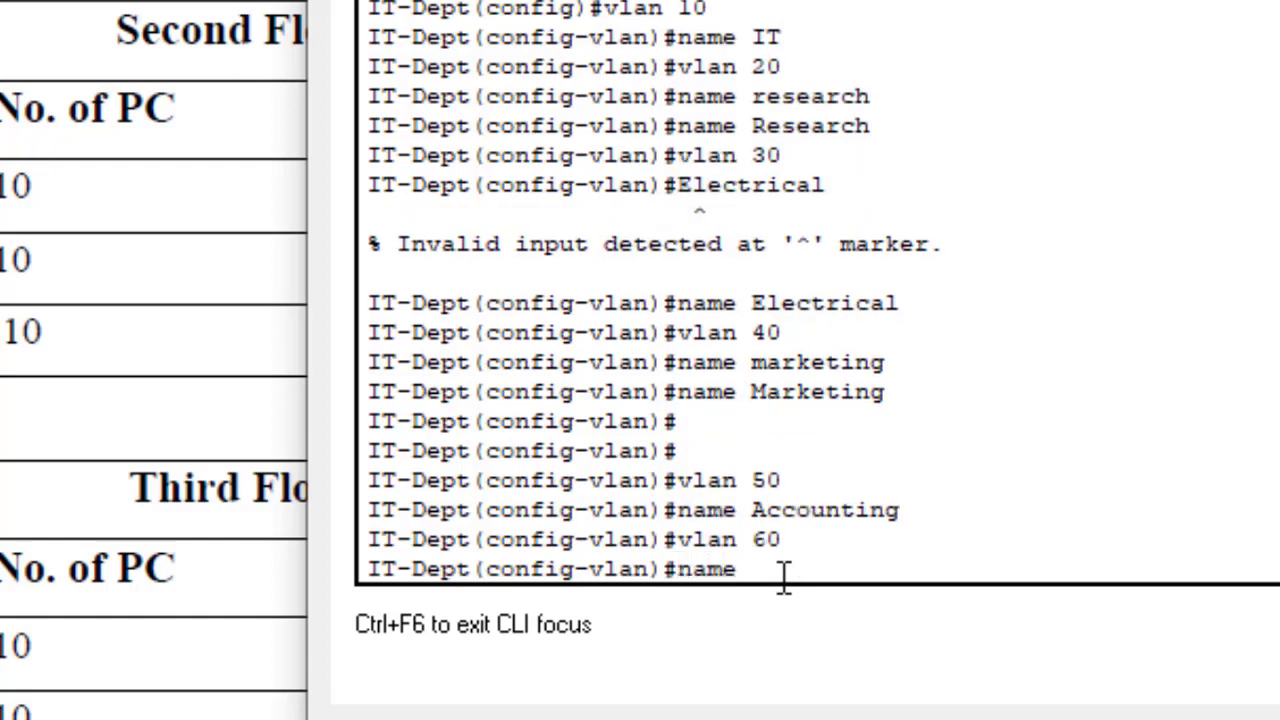
type(" finance")
key("Return")
Step: Create VLAN 70 named Logistics, then create VLAN 80 and start naming it Customer
type("vlan)#vl")
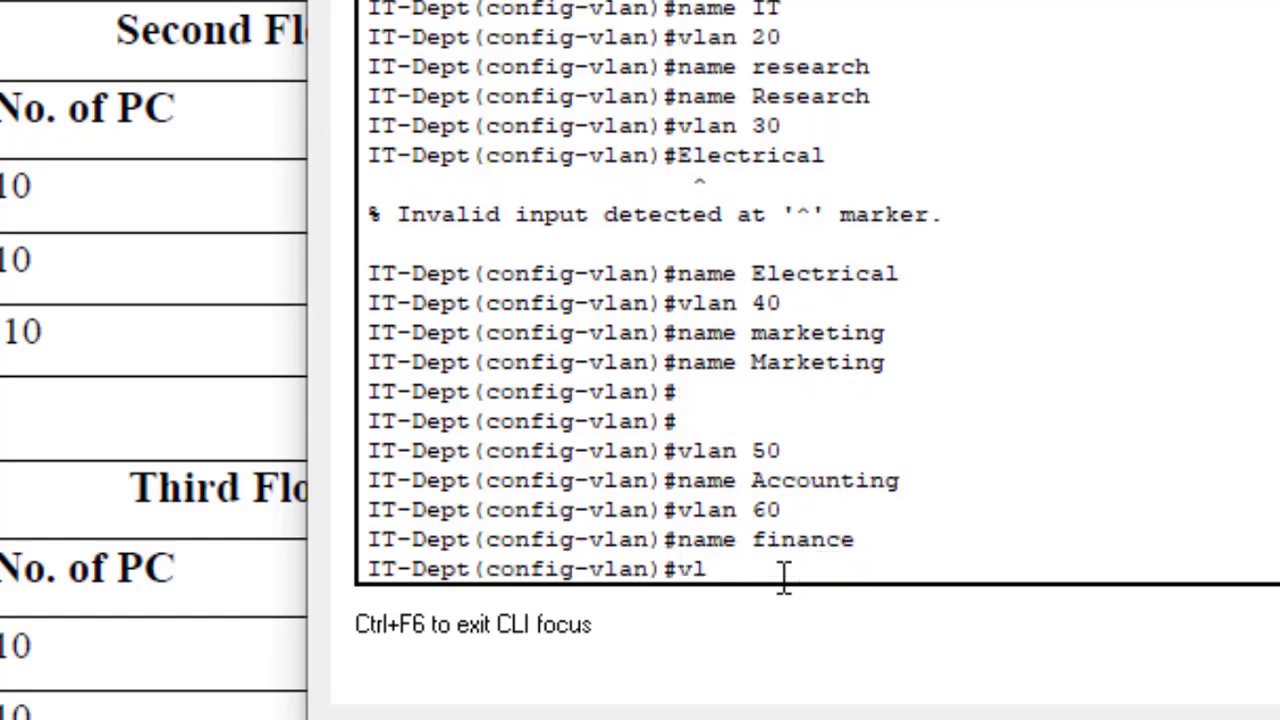
type(" 70")
key("Return")
type("name")
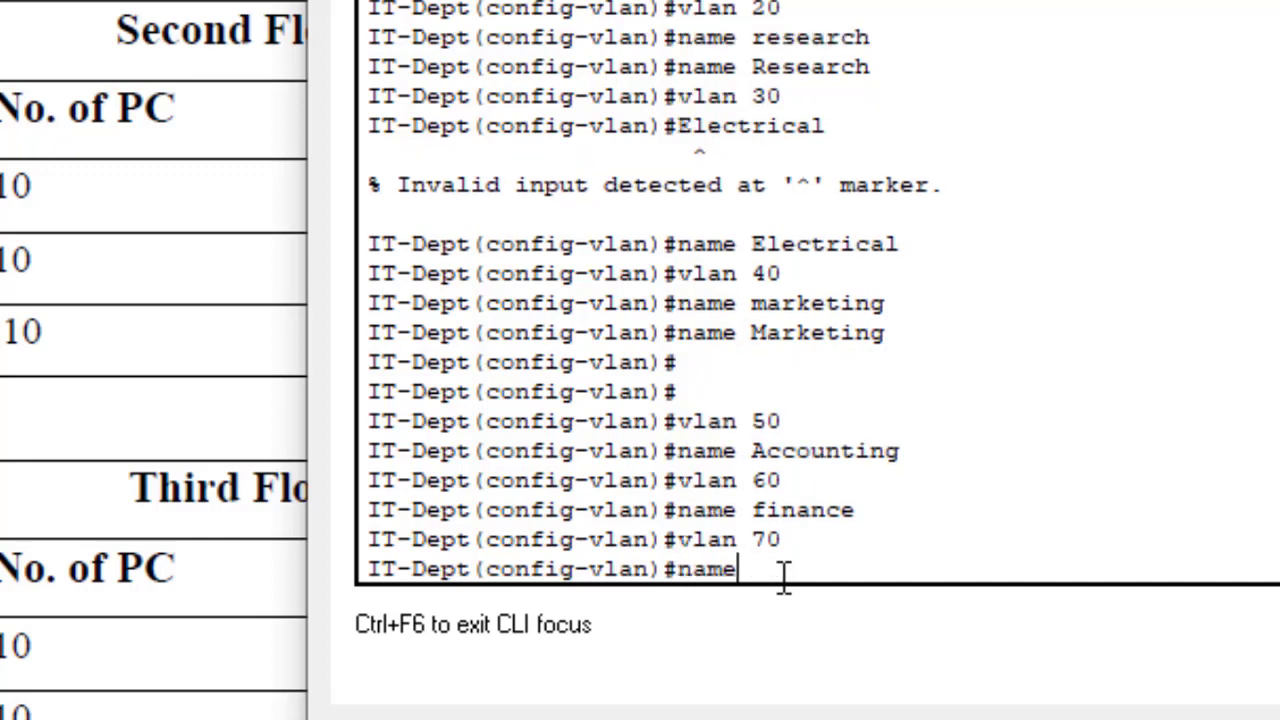
type(" Logistics")
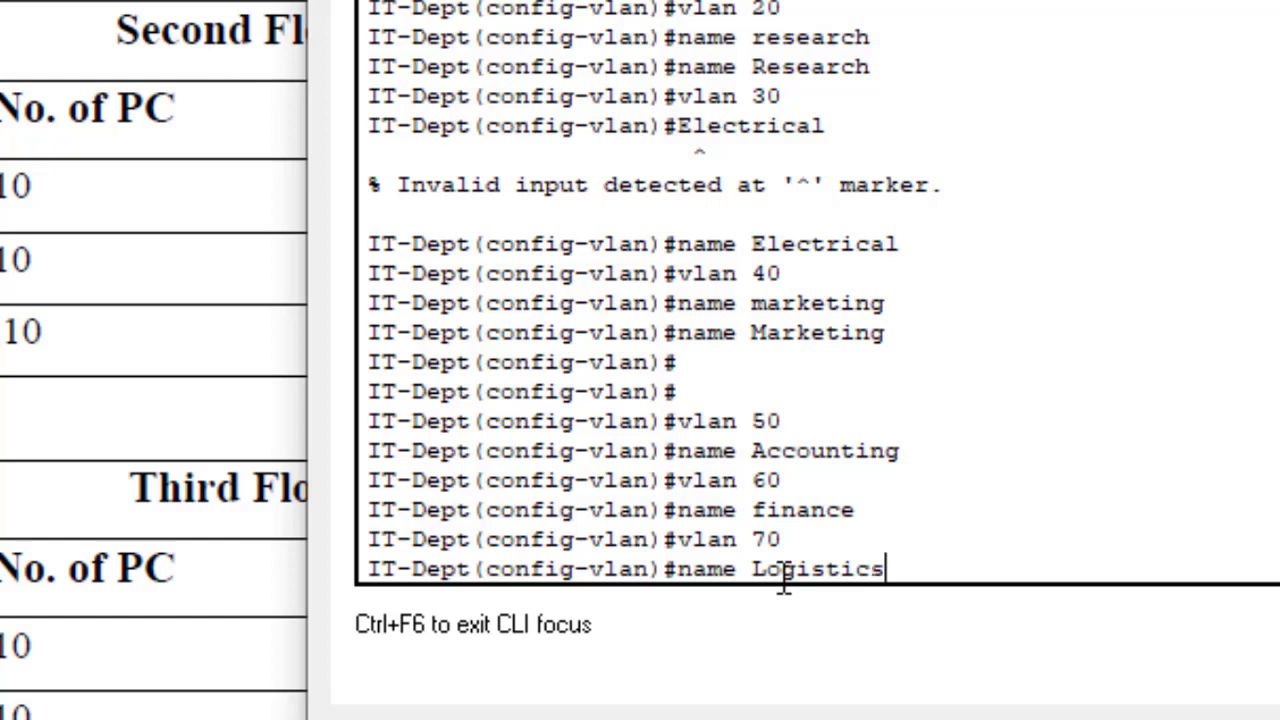
key("Return")
type("vlan ")
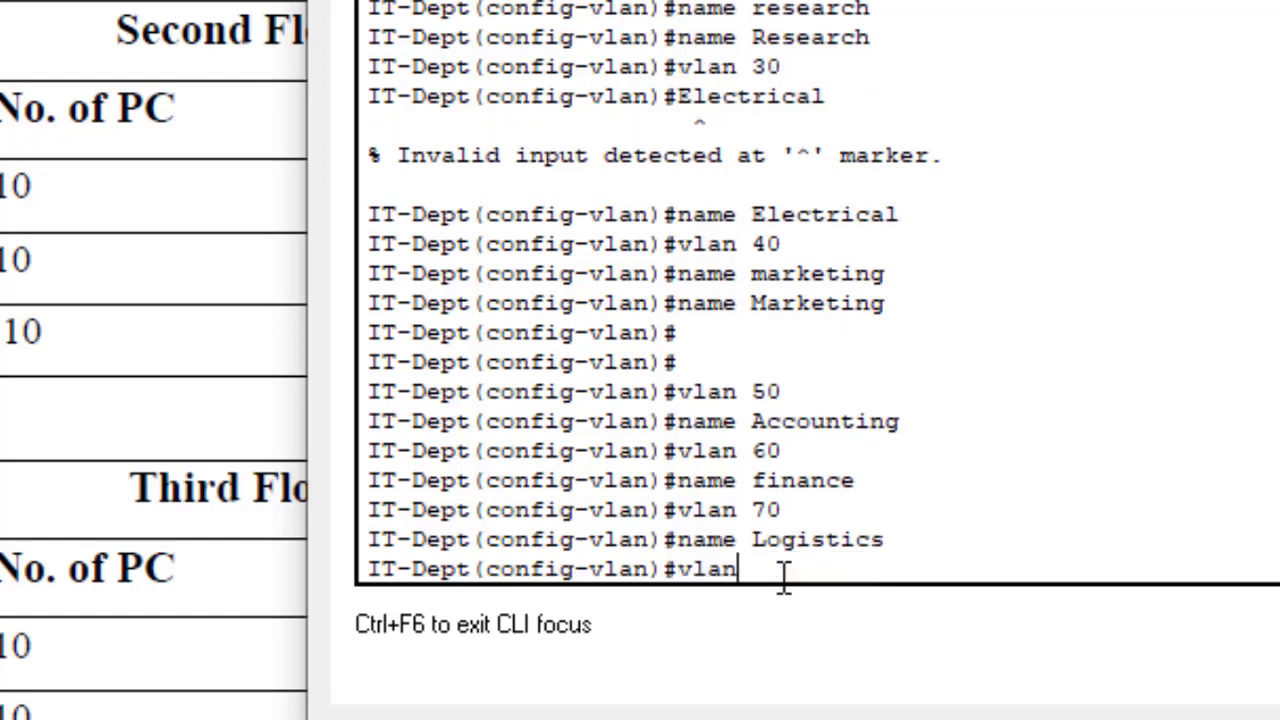
type("80")
key("Return")
type("name")
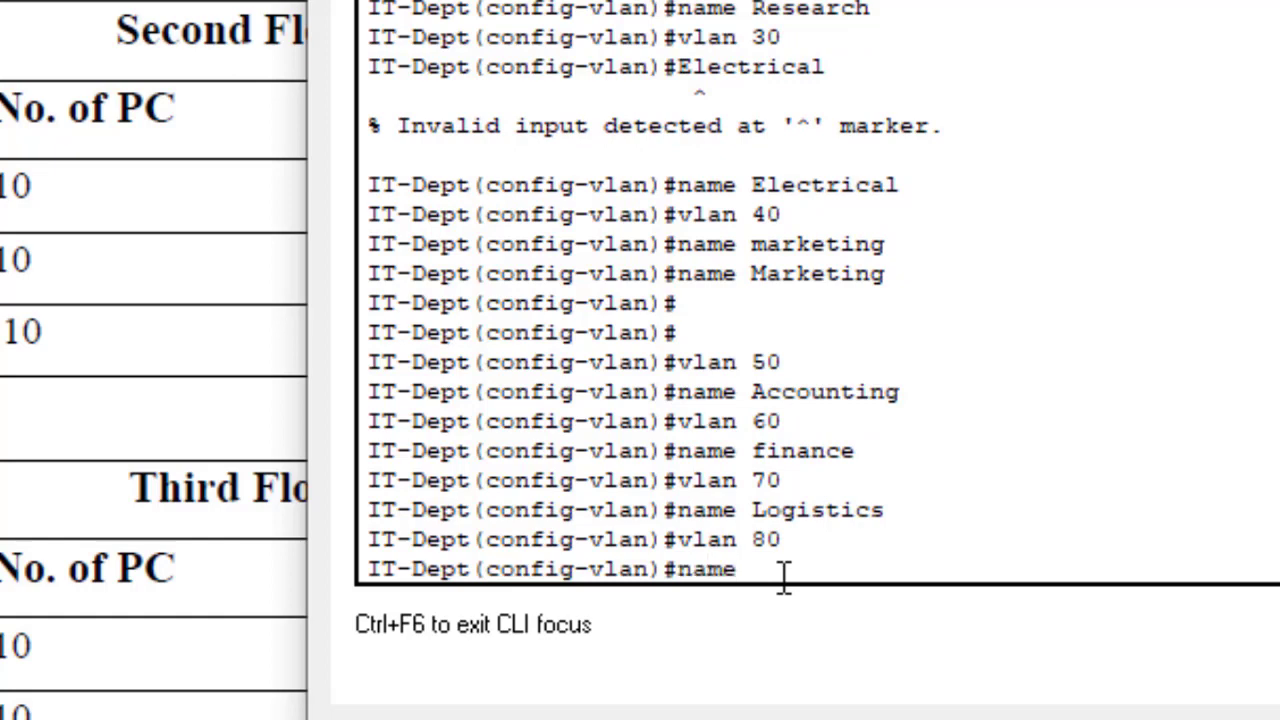
type(" Customre")
Step: Scroll the topology to the Third Floor, check the Logistics department name, and return to the IT-Dept console
mouse_move(470, 716)
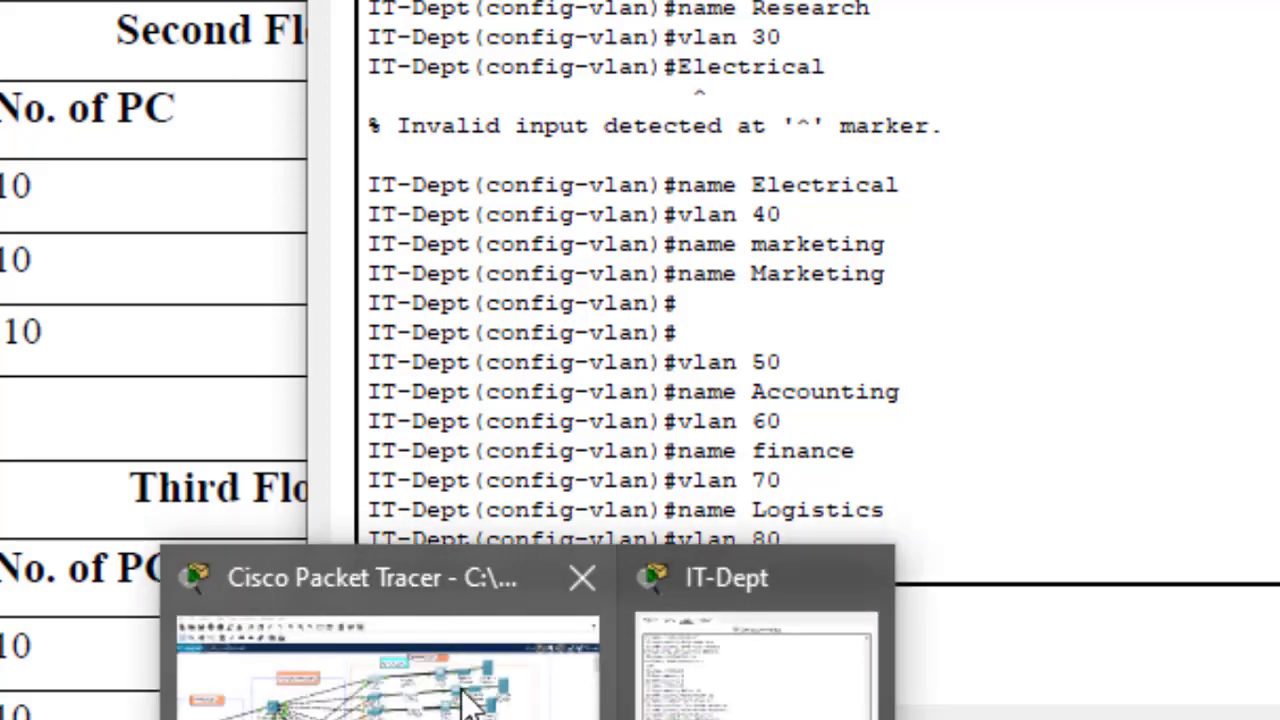
left_click(471, 694)
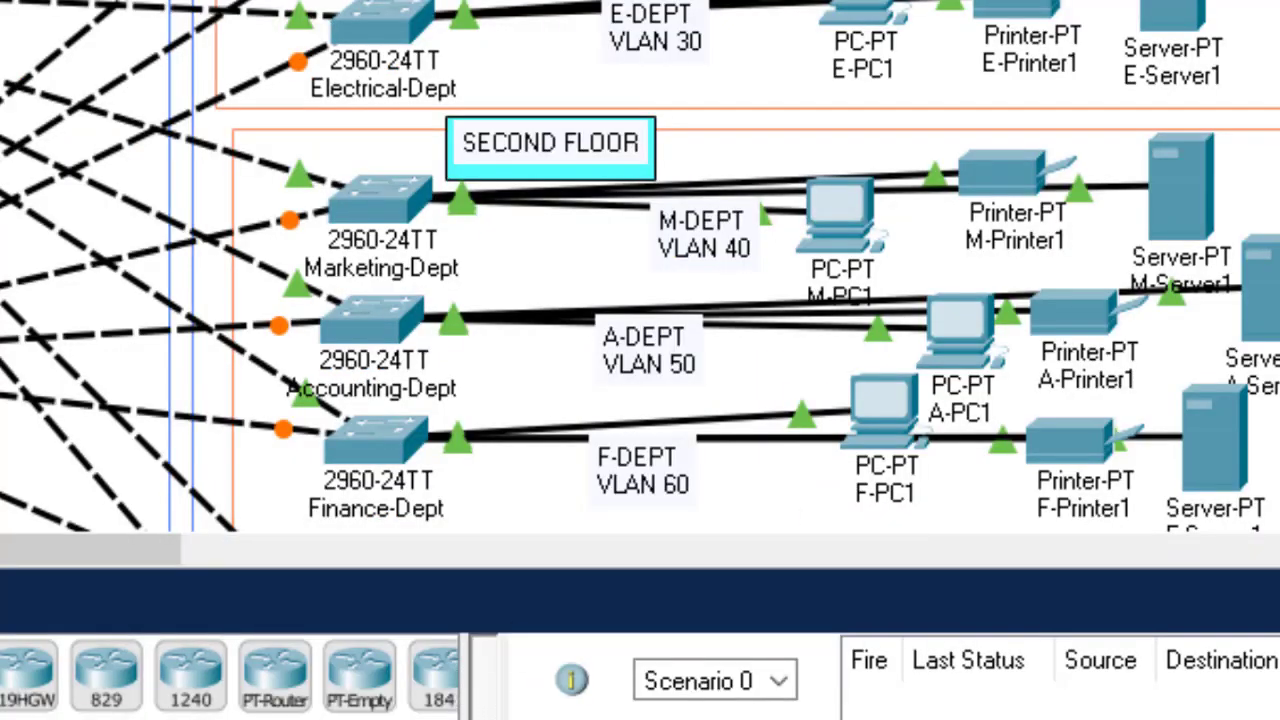
scroll(640, 267, "down", 10)
scroll(640, 267, "up", 1)
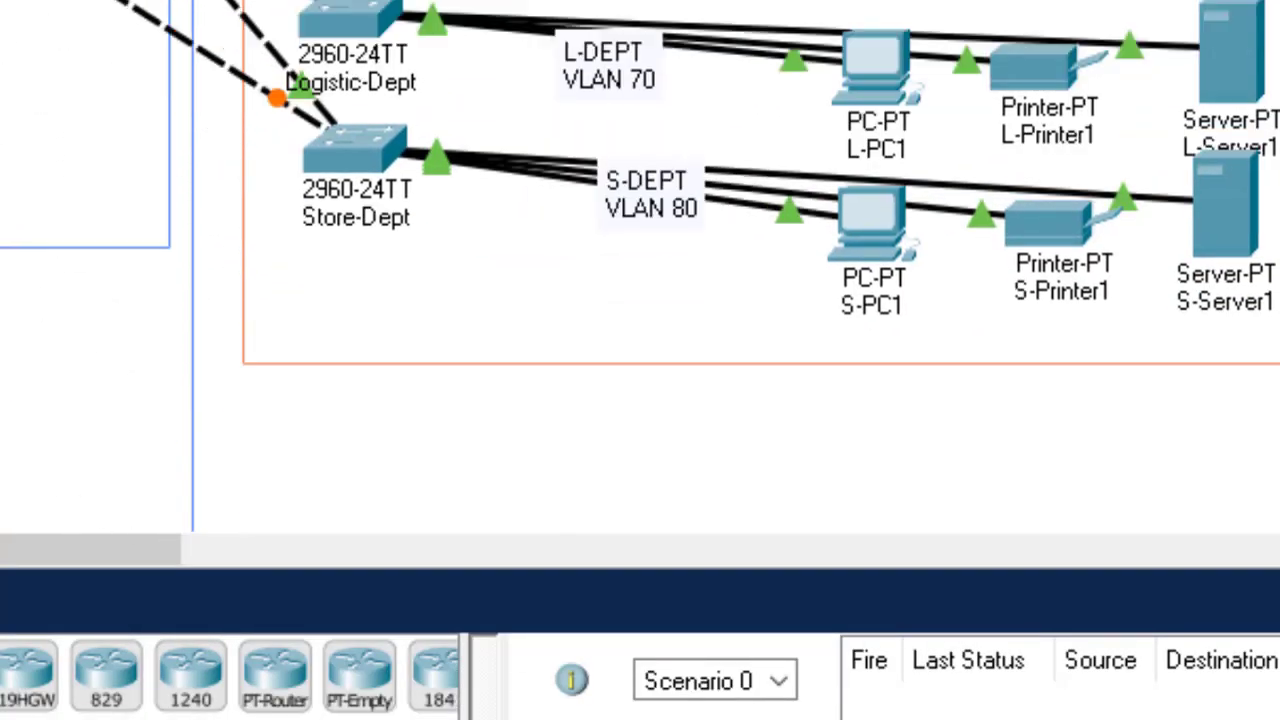
scroll(500, 157, "up", 1)
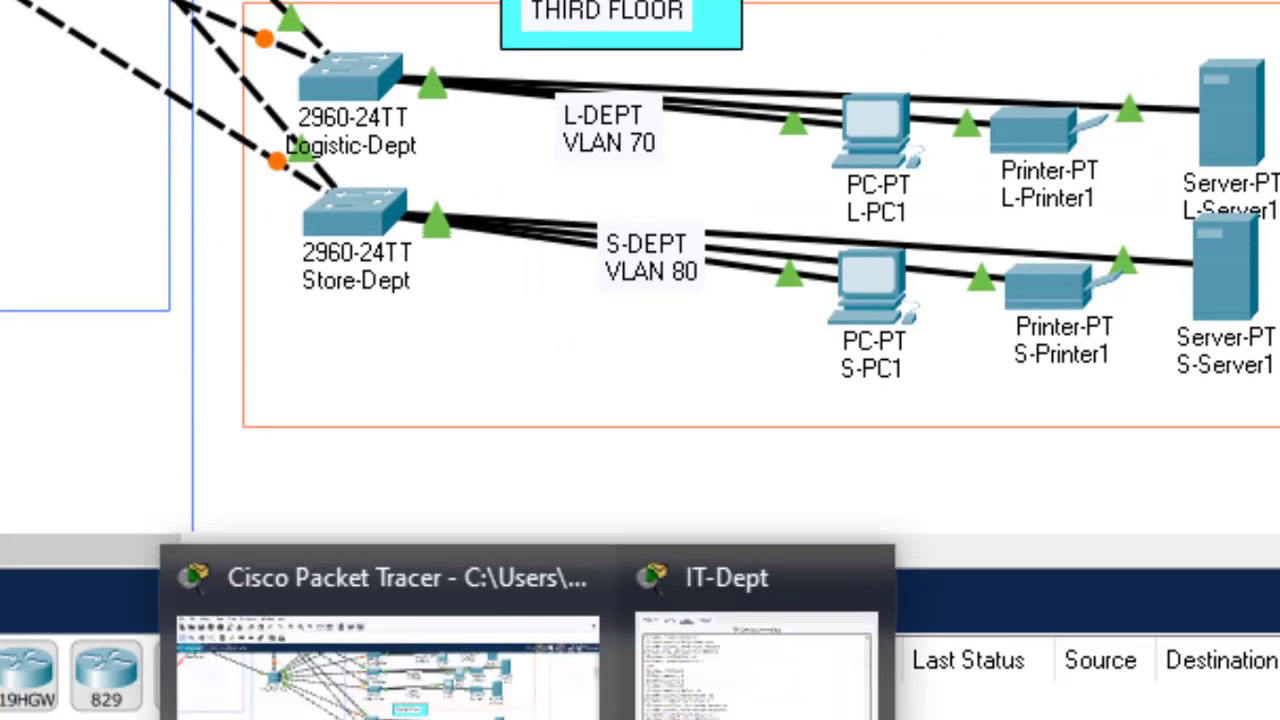
left_click(757, 650)
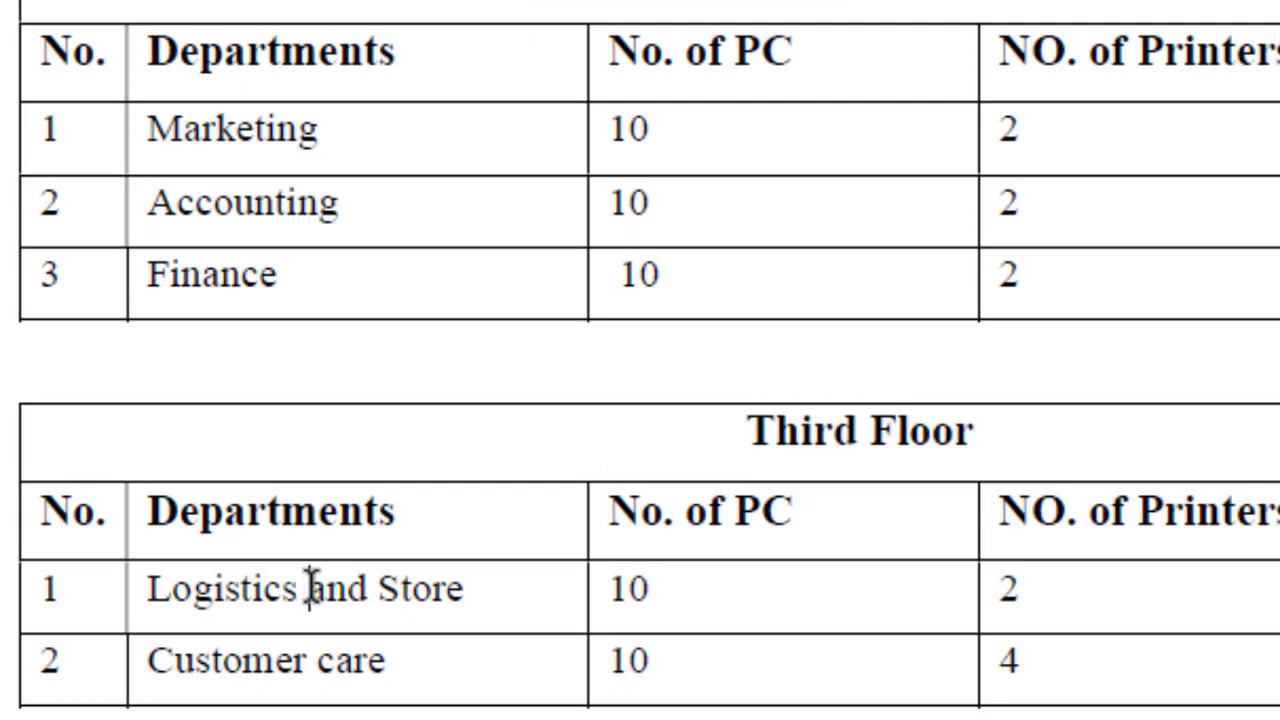
left_click_drag(306, 589, 423, 589)
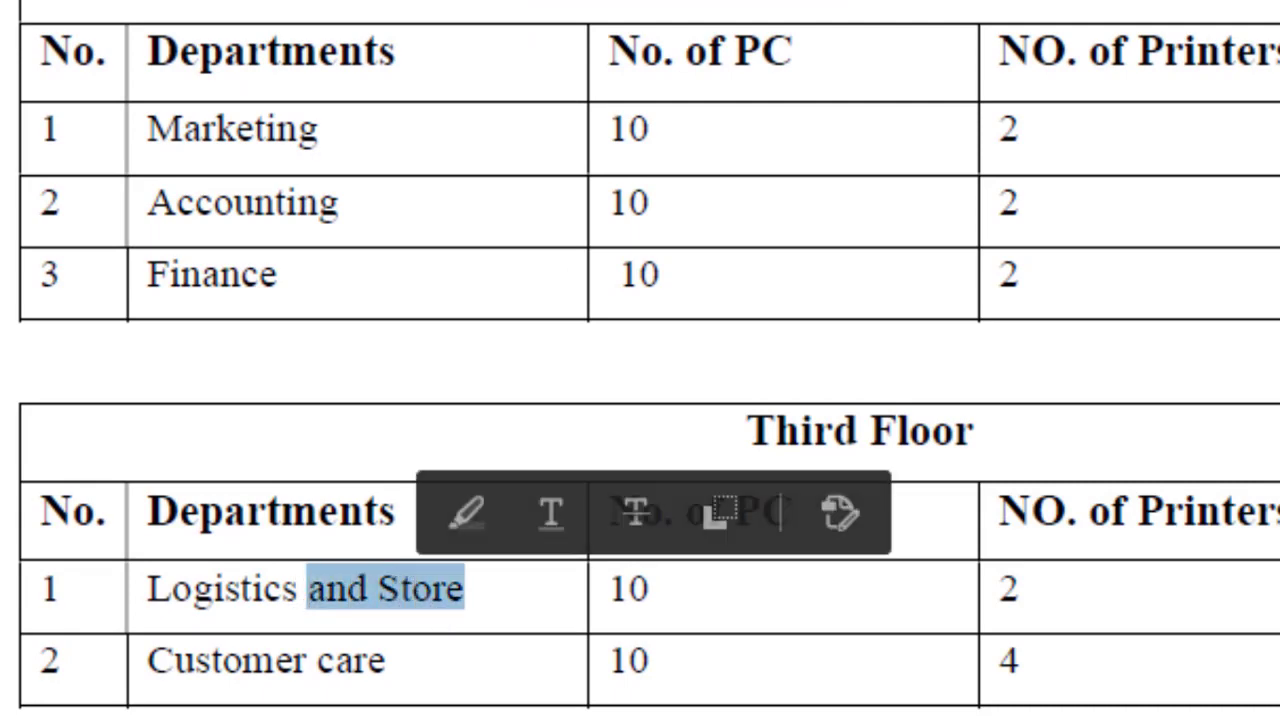
left_click(1268, 620)
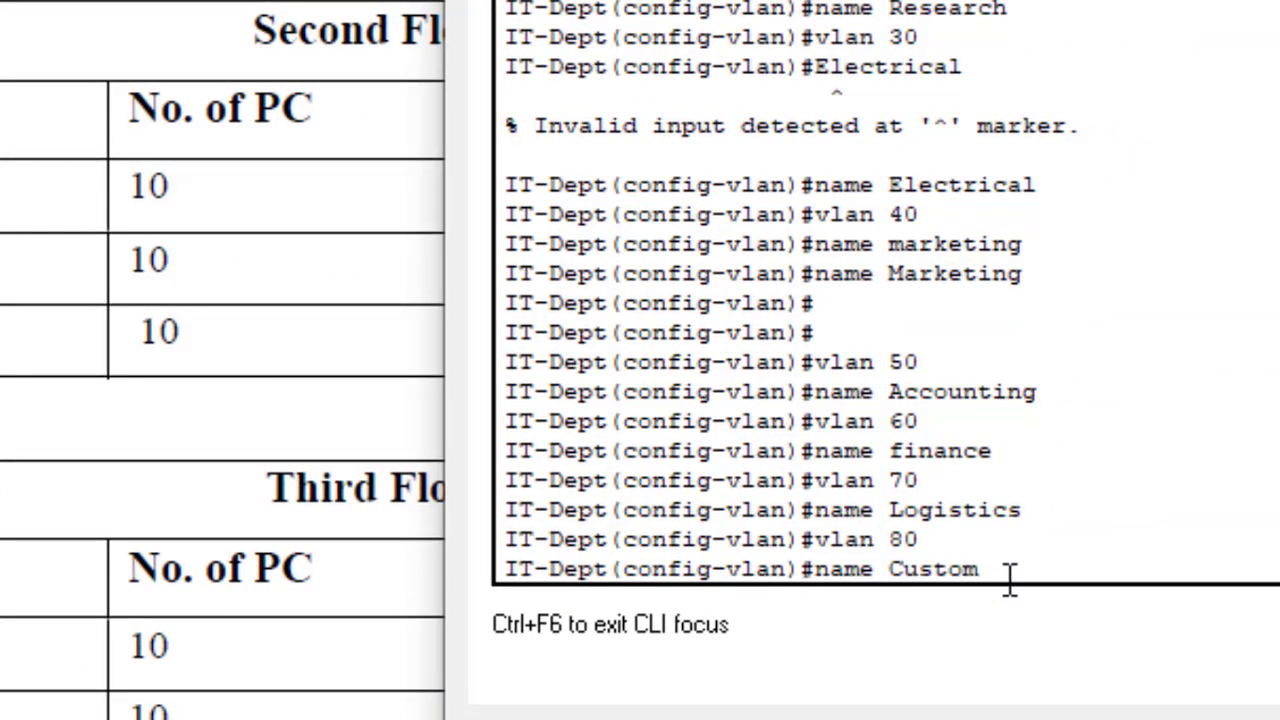
Step: Name VLAN 80 Customer, save with 'do wr', and list VLANs with 'do sh vlan'
type("er")
key("Return")
key("Return")
type("d")
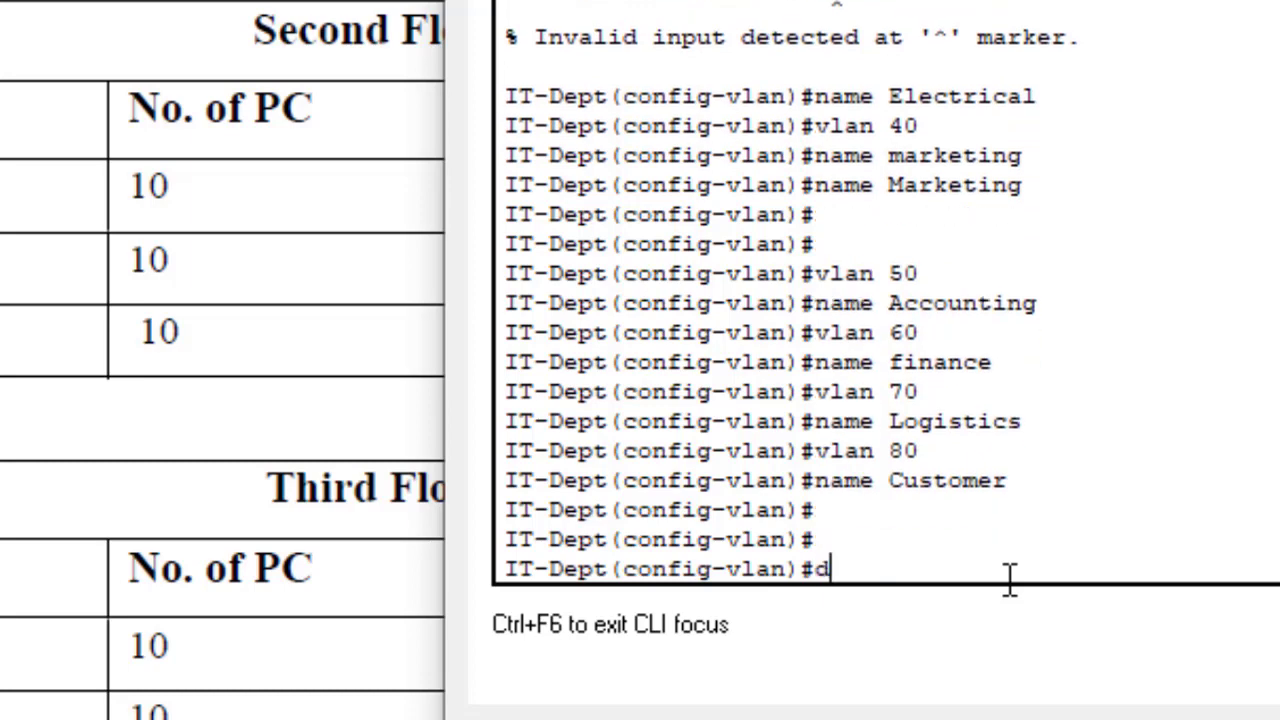
type("o wr")
key("Return")
key("Return")
key("Return")
key("Return")
key("Return")
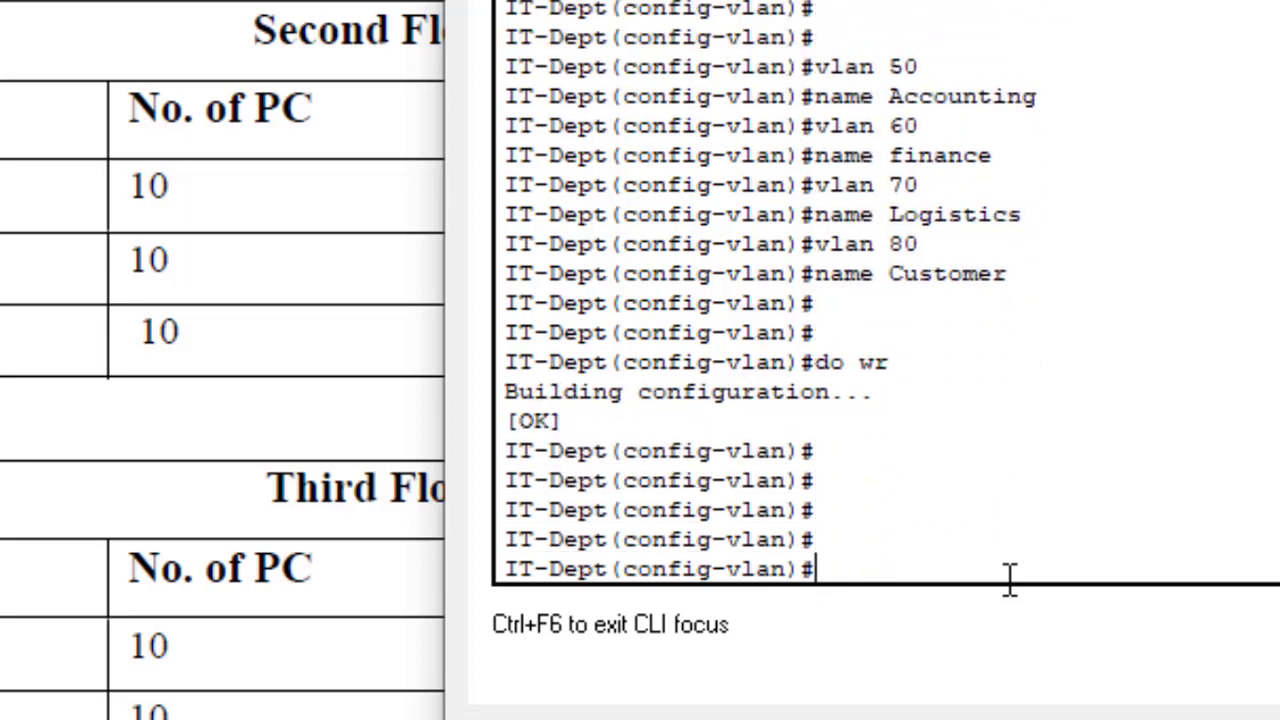
type("do sh vlan")
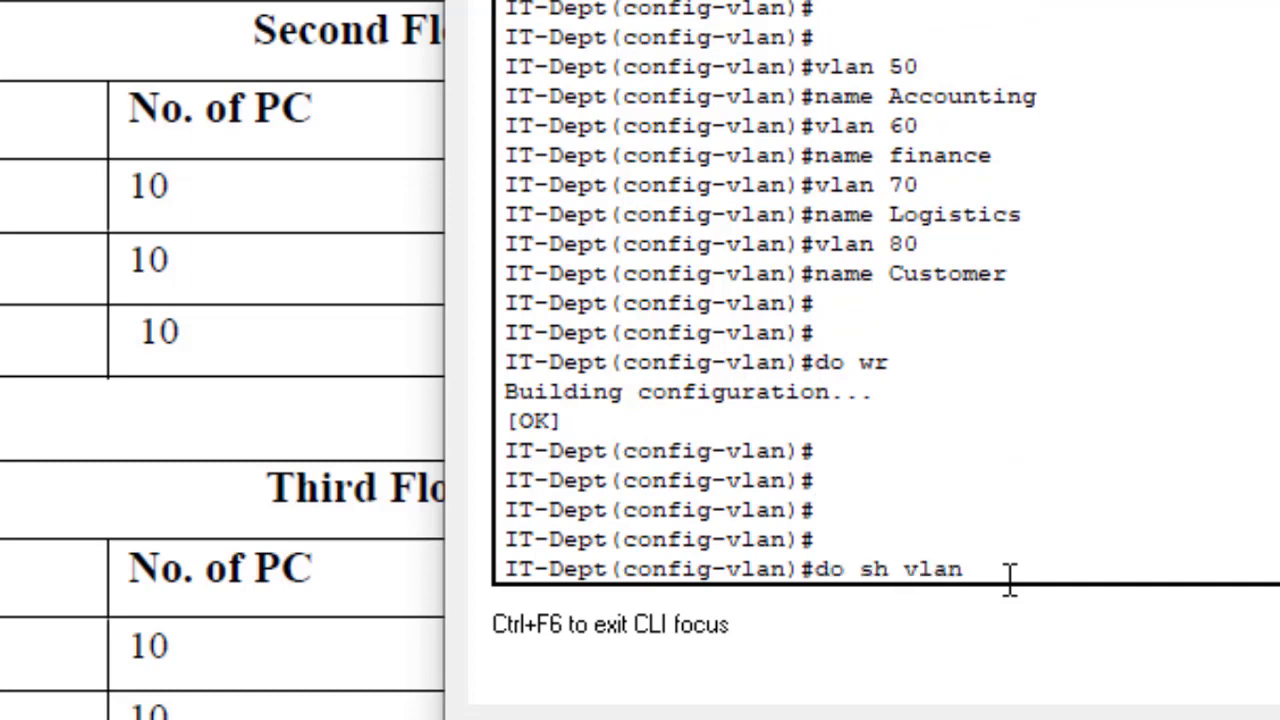
key("Return")
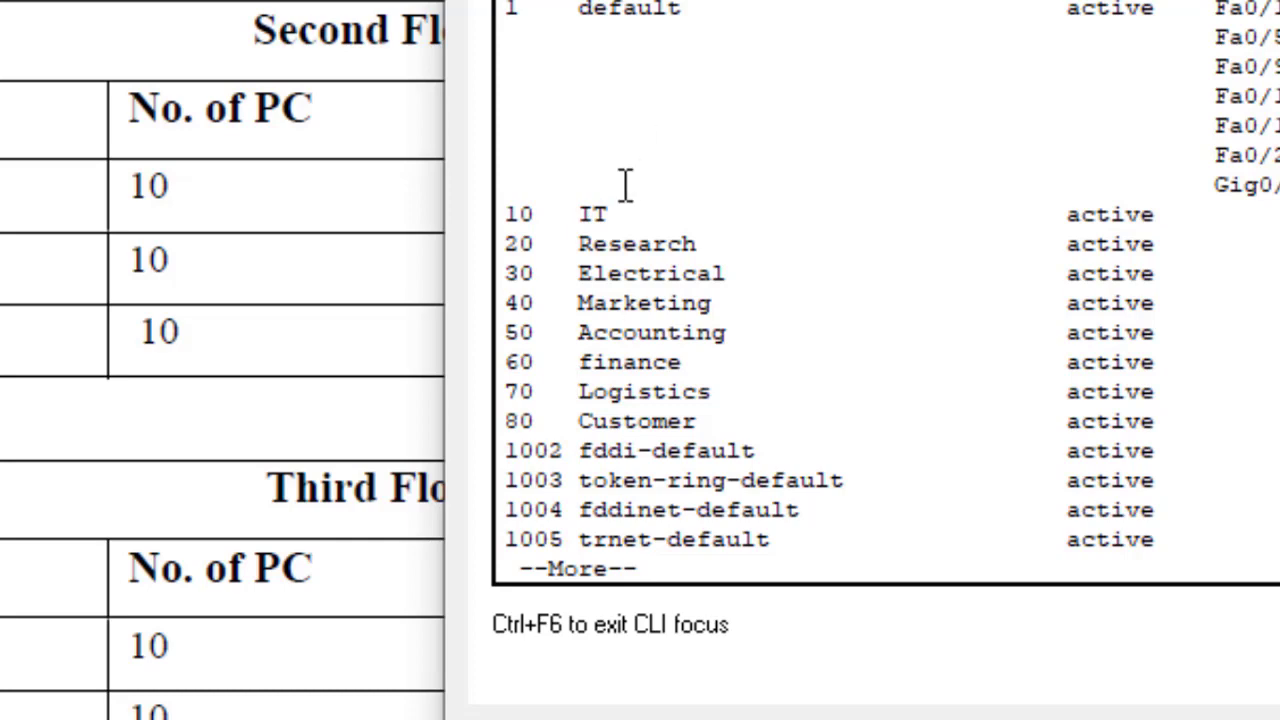
Step: Highlight the IT, Electrical, Marketing, Accounting, finance, Logistics and Customer entries in the VLAN list
left_click_drag(621, 213, 461, 233)
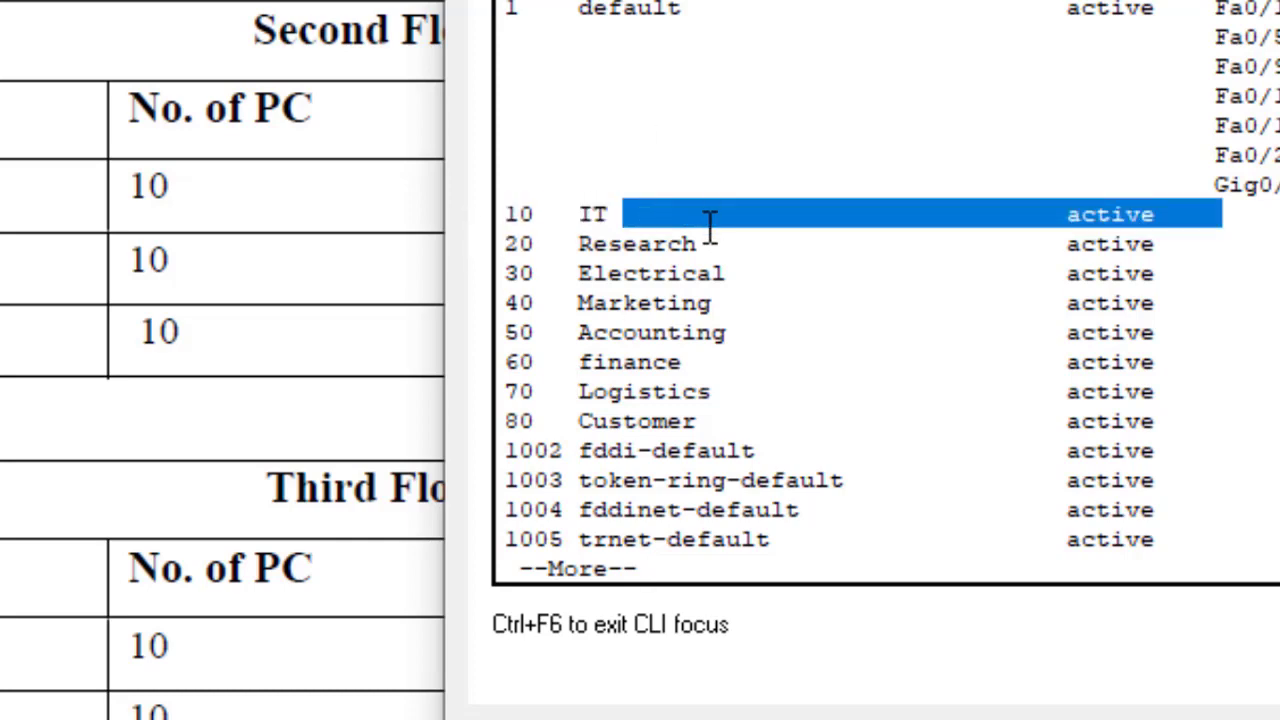
left_click(696, 235)
left_click_drag(737, 277, 636, 303)
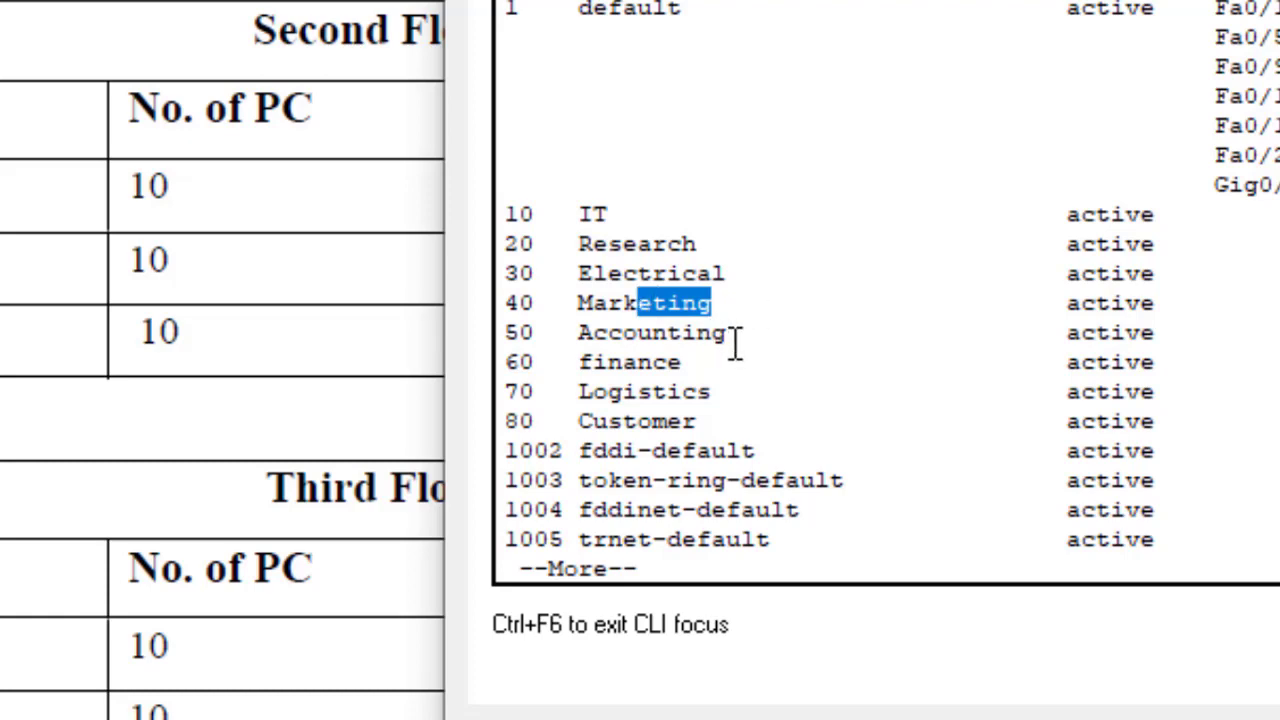
left_click_drag(737, 346, 641, 333)
left_click(686, 361)
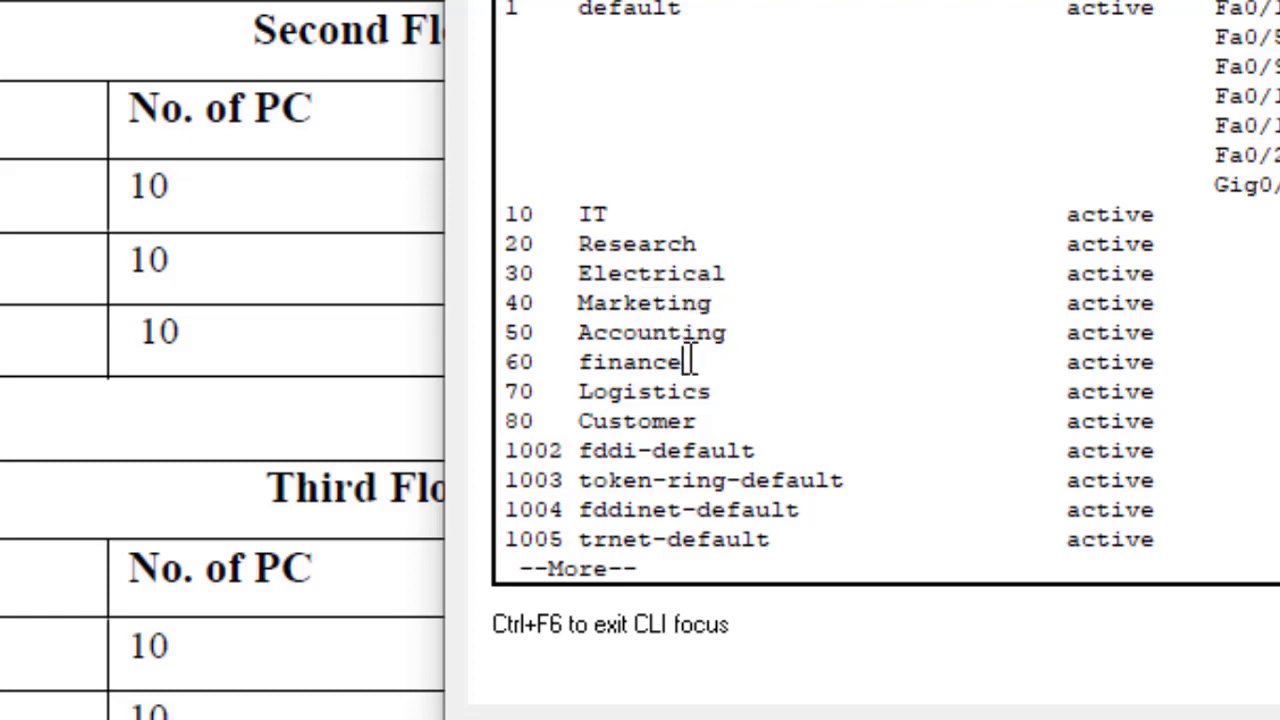
double_click(677, 363)
left_click_drag(732, 391, 540, 420)
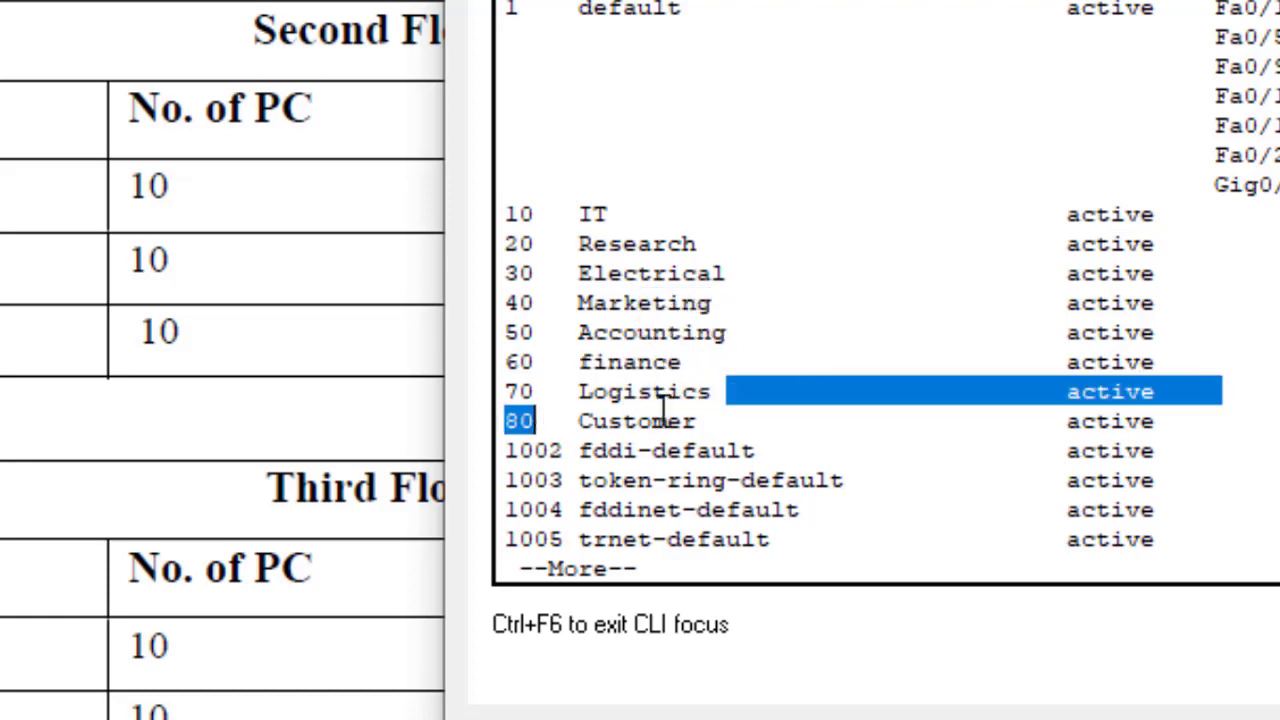
left_click_drag(697, 424, 537, 420)
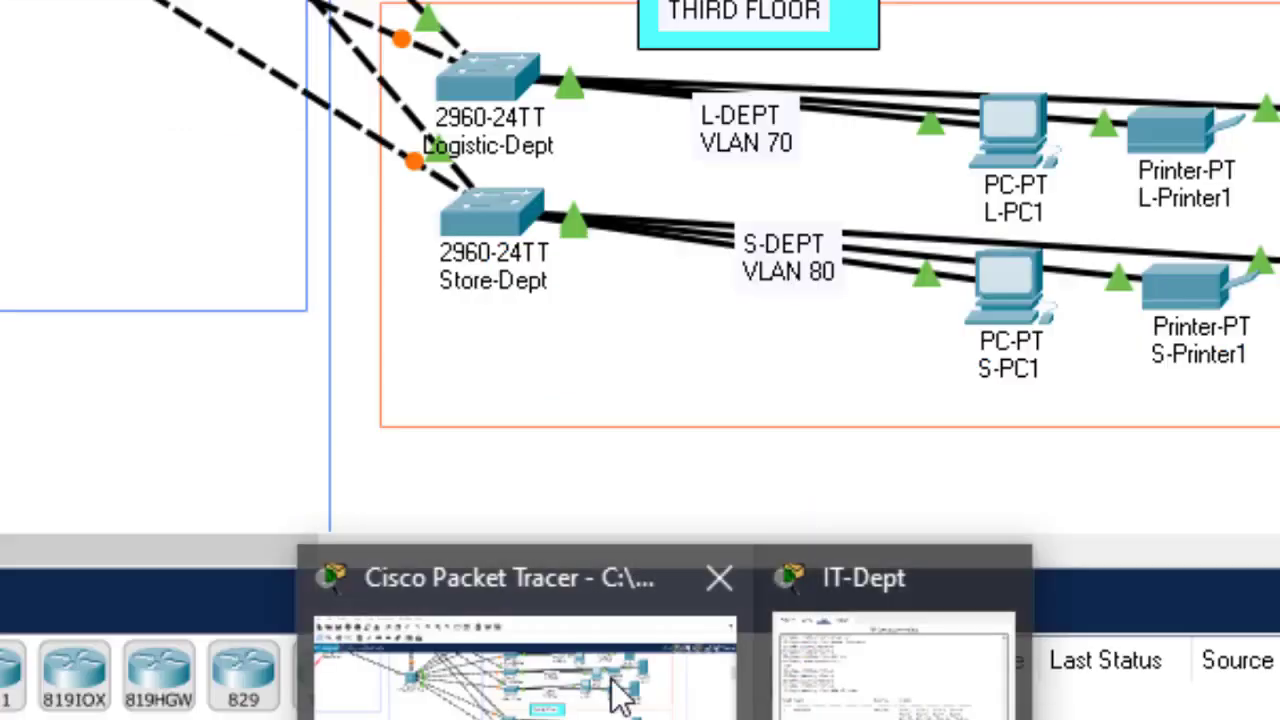
Step: Highlight VLANs 10–70 in the IT-Dept list, close that console, and scroll the canvas to First Floor
left_click(620, 686)
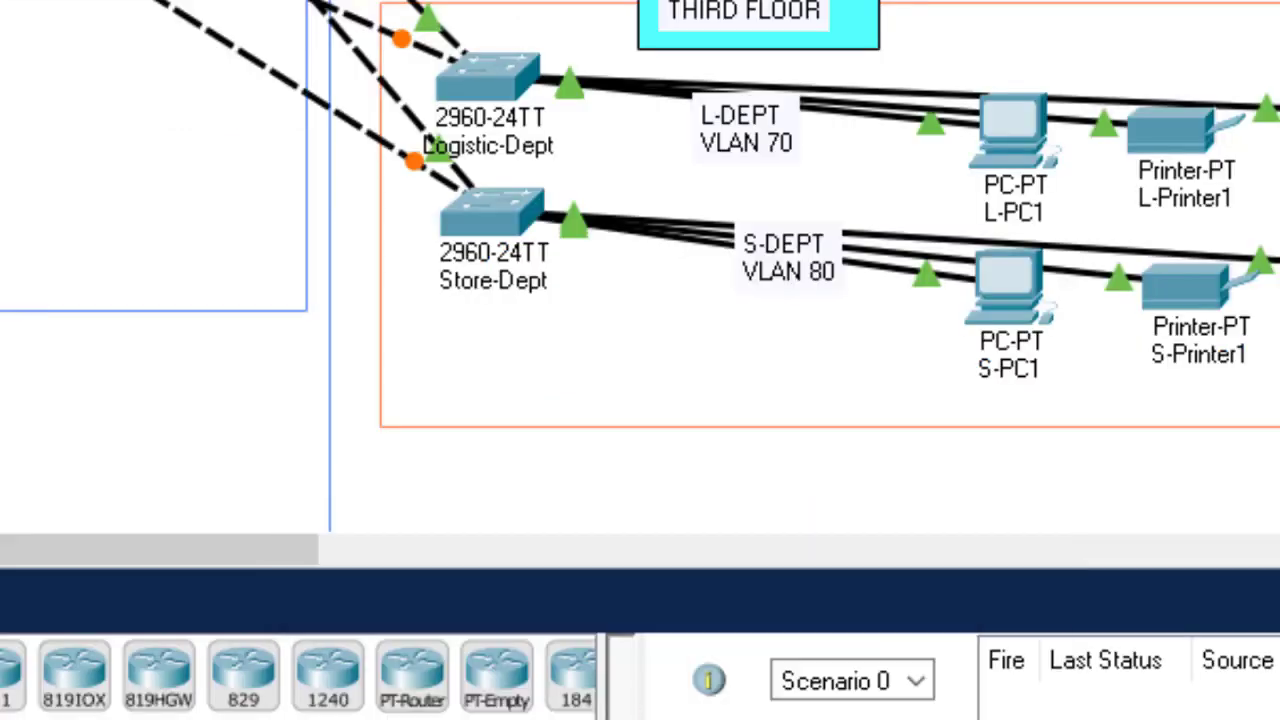
left_click(886, 655)
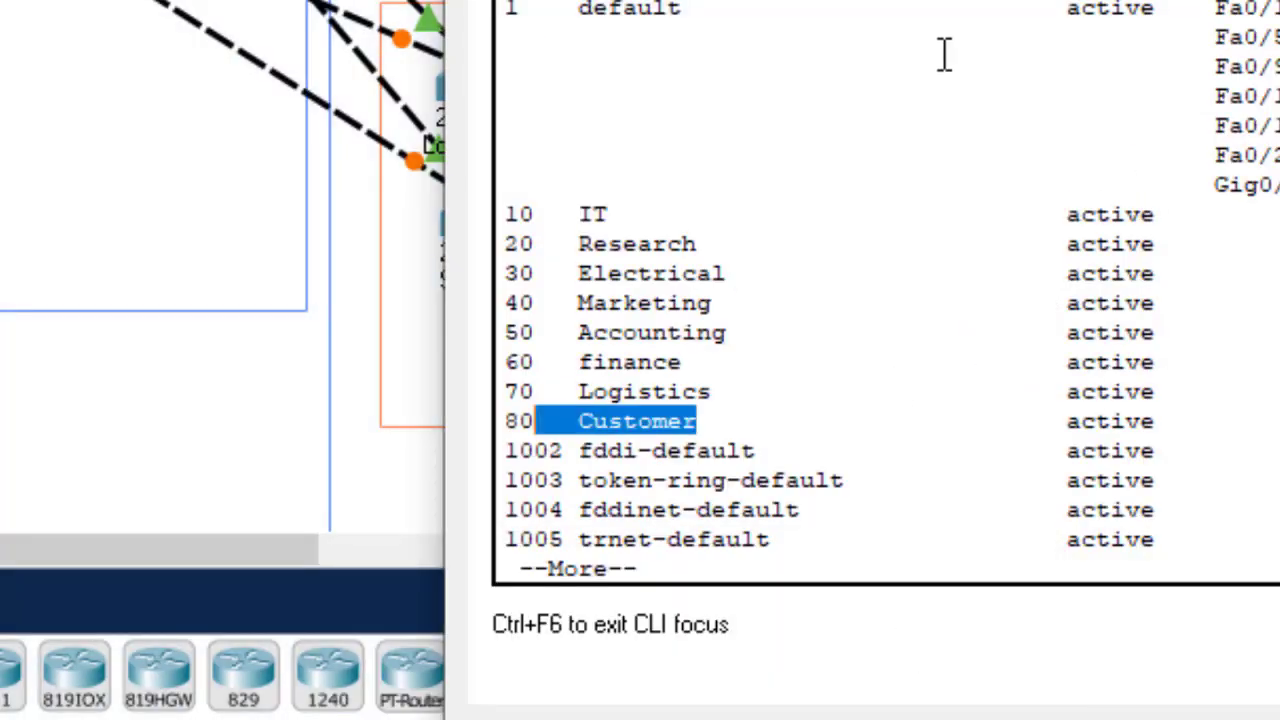
left_click_drag(505, 212, 713, 412)
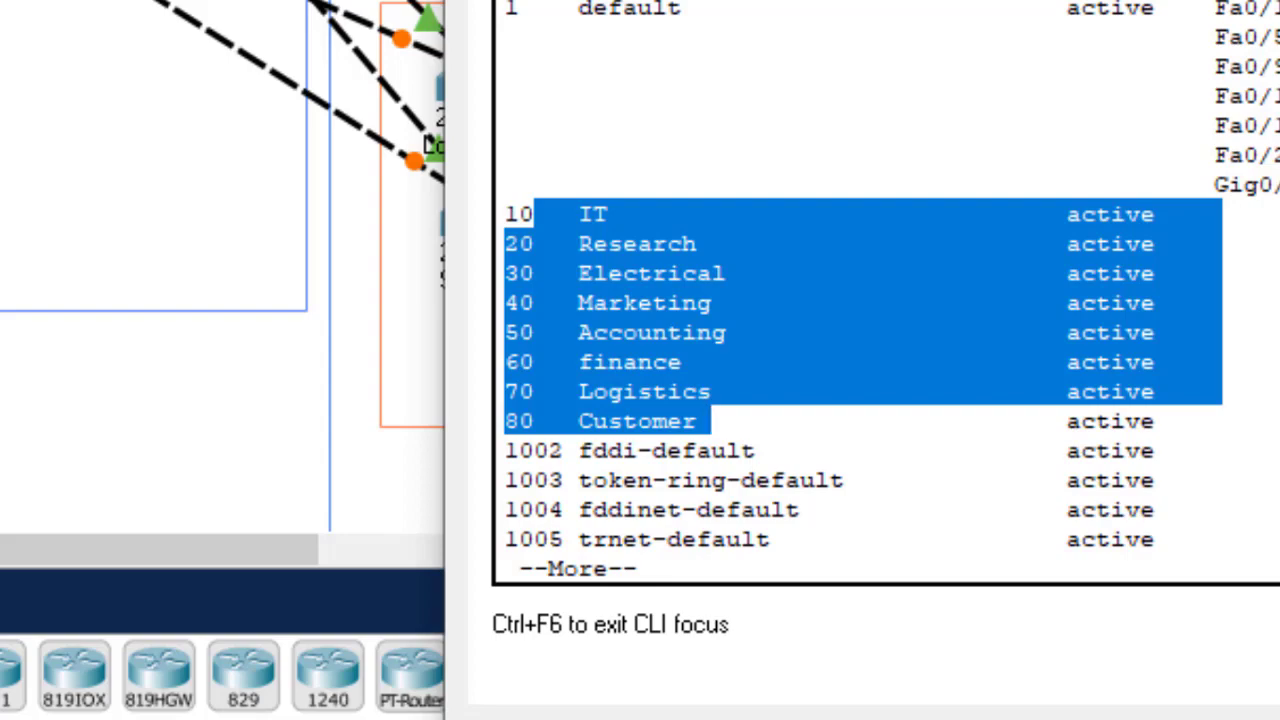
key("alt+F4")
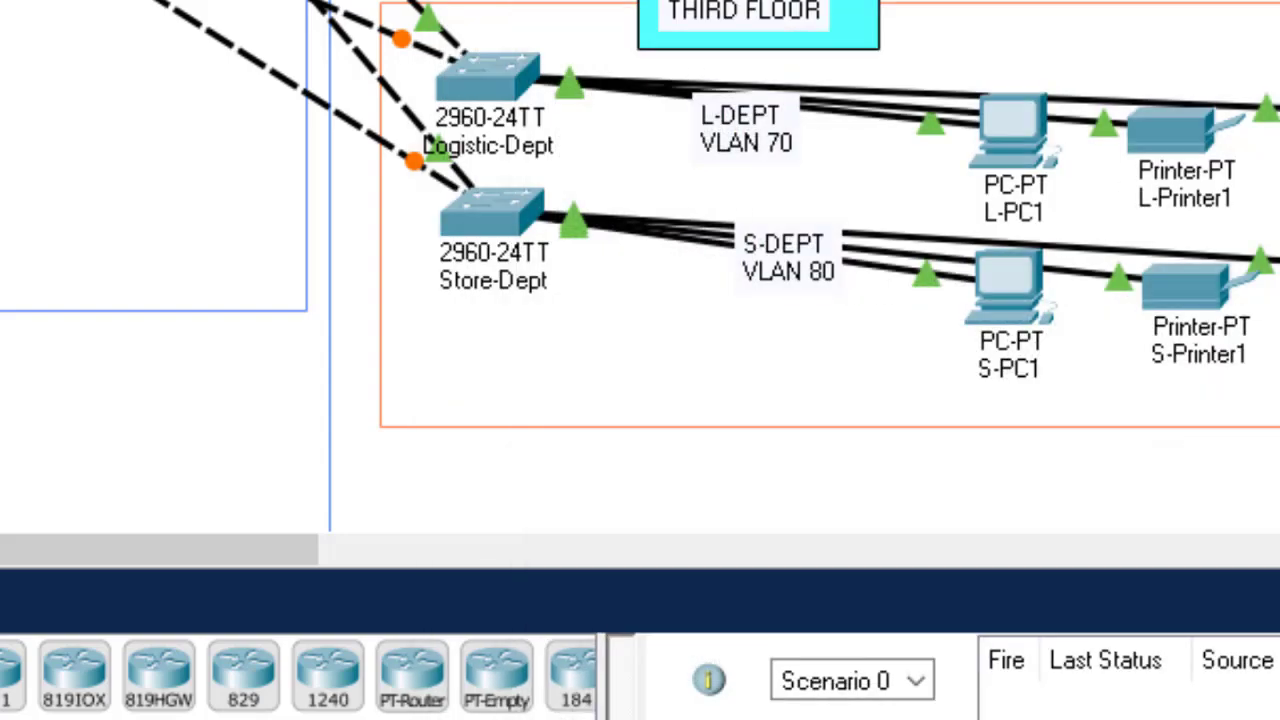
scroll(640, 270, "up", 10)
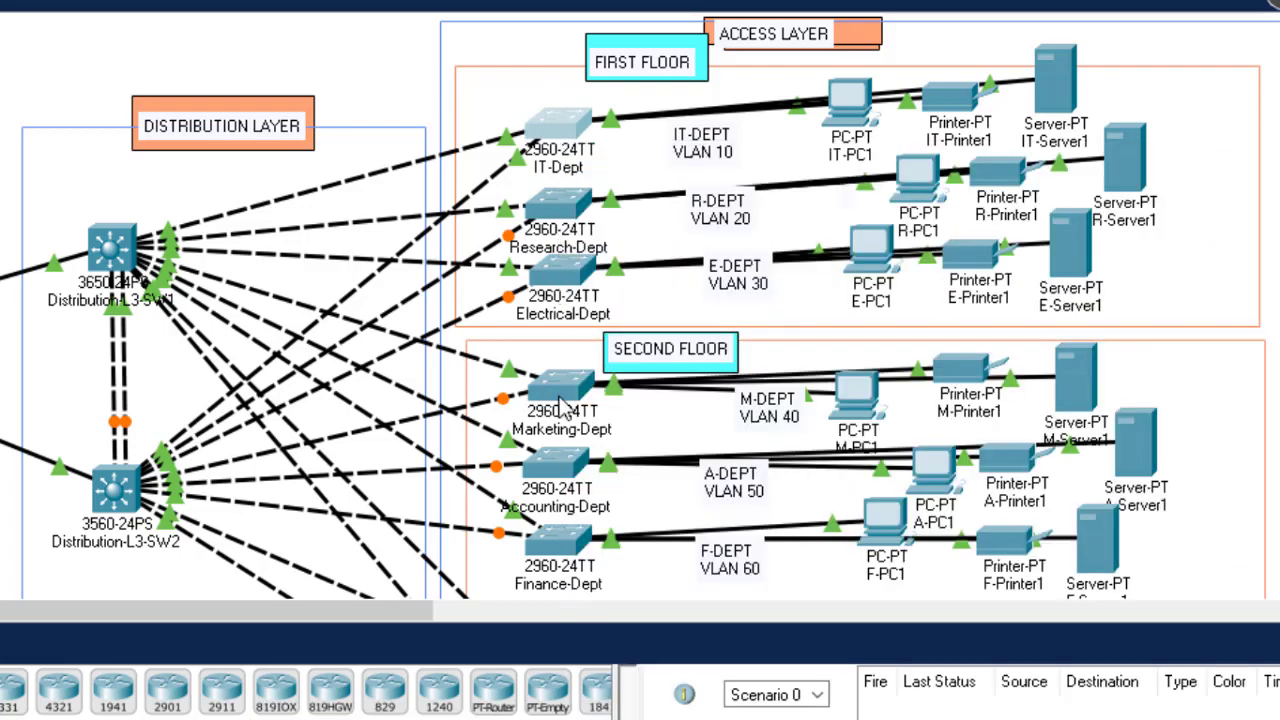
Step: Open the Research-Dept switch CLI, log in, enter privileged mode with 'en', and begin 'configure'
left_click(563, 215)
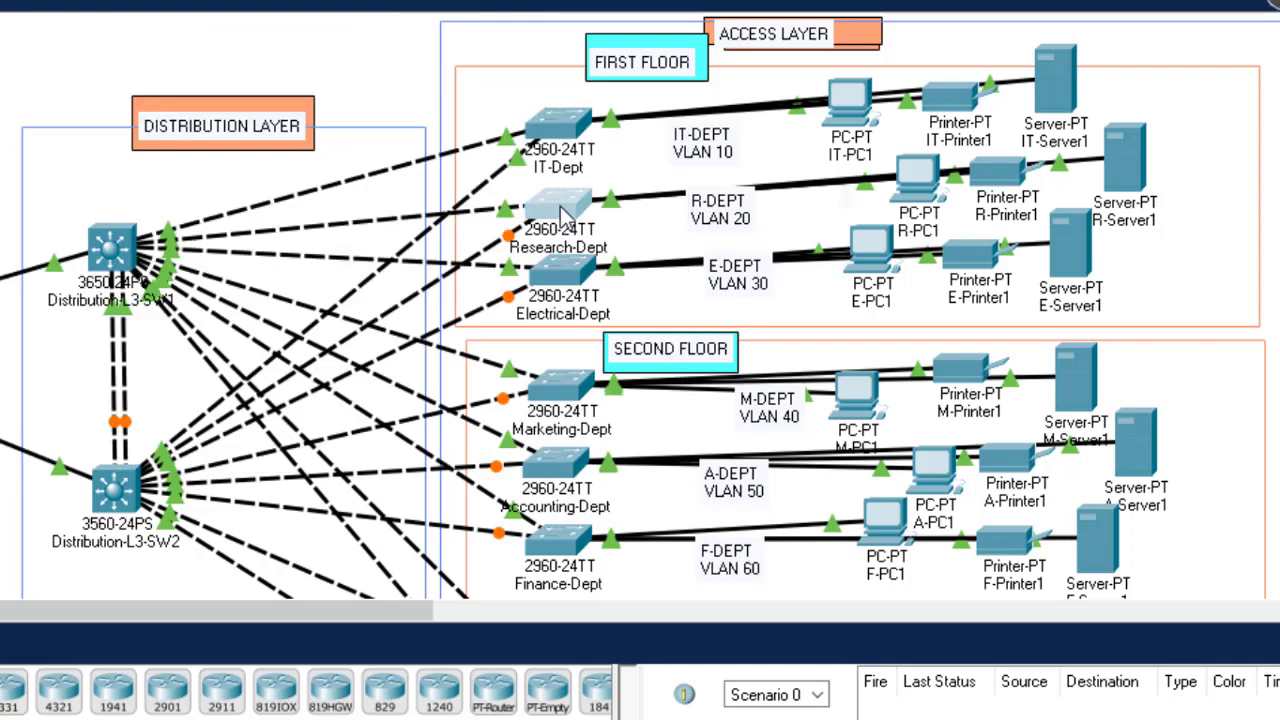
key("Return")
key("Return")
key("Return")
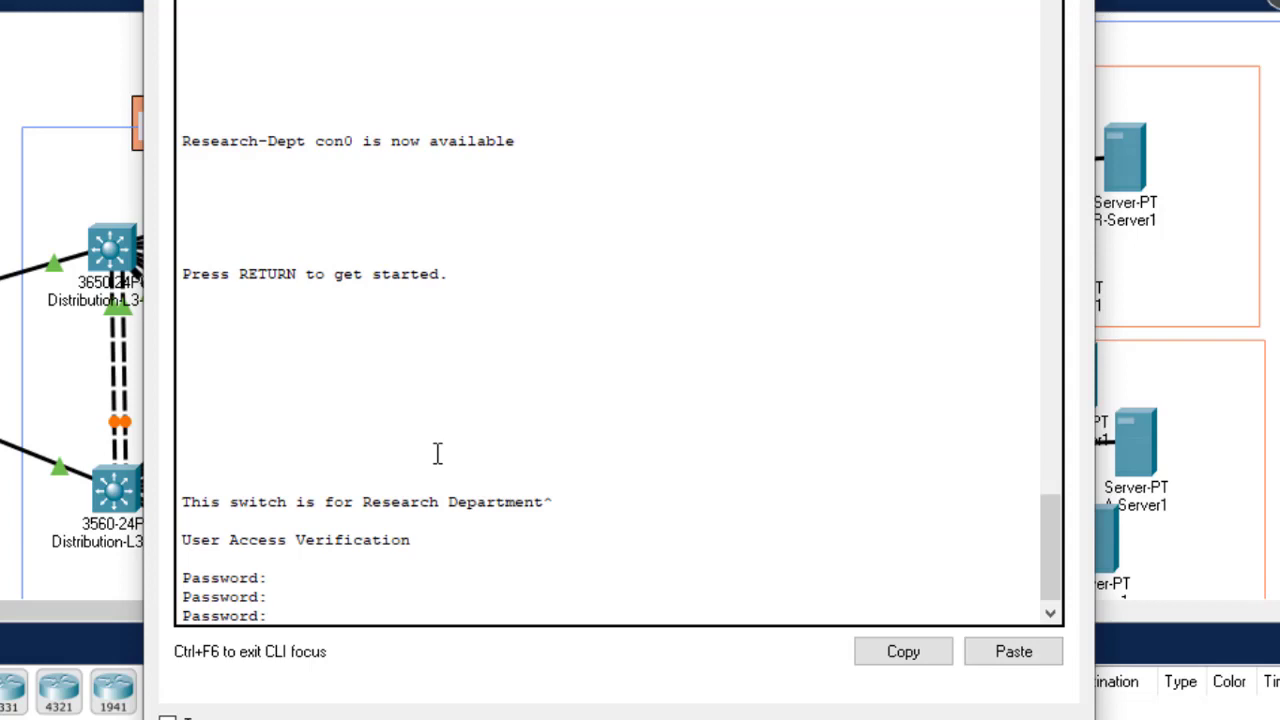
key("Return")
type("esearch-Dept>e")
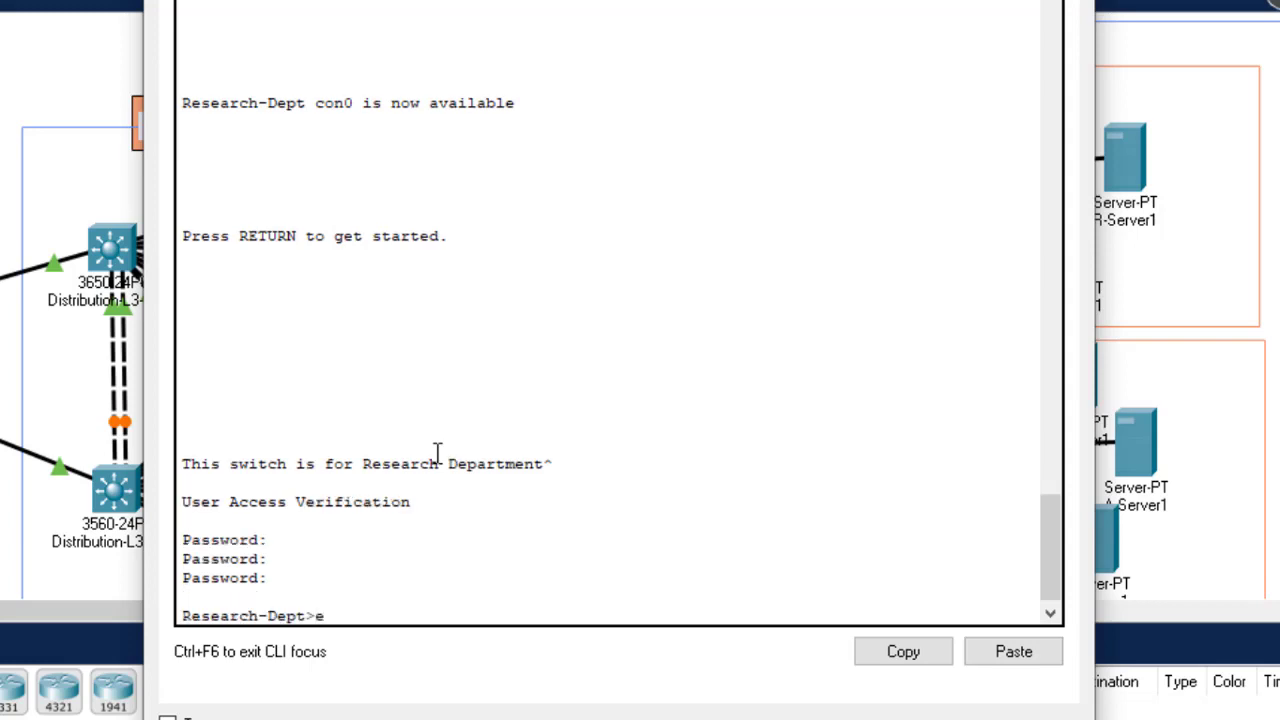
type("n")
key("Return")
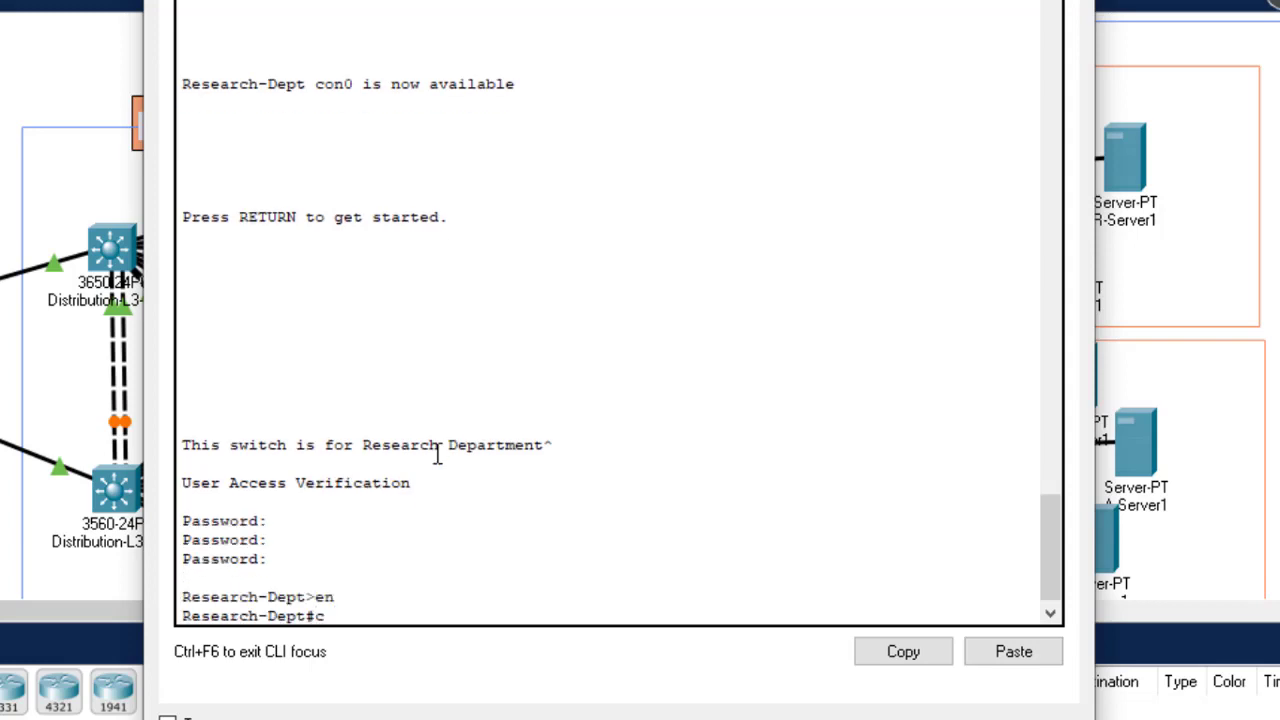
type("confi")
key("Tab")
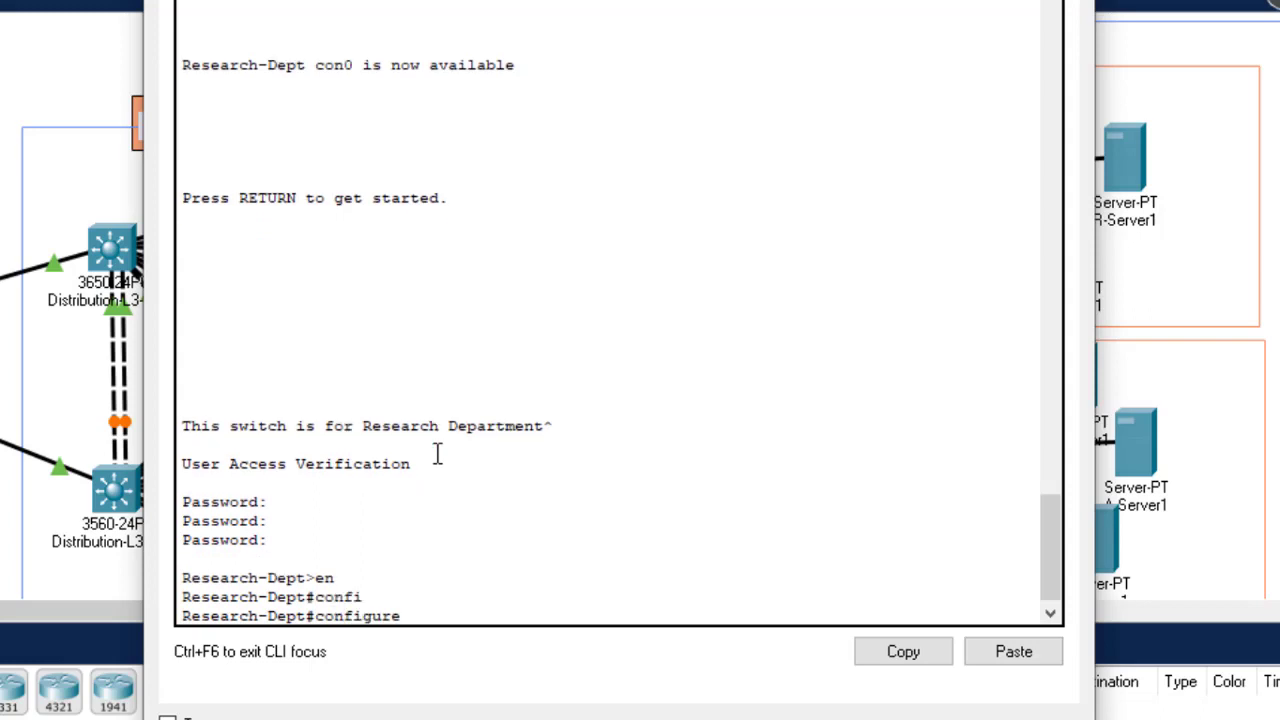
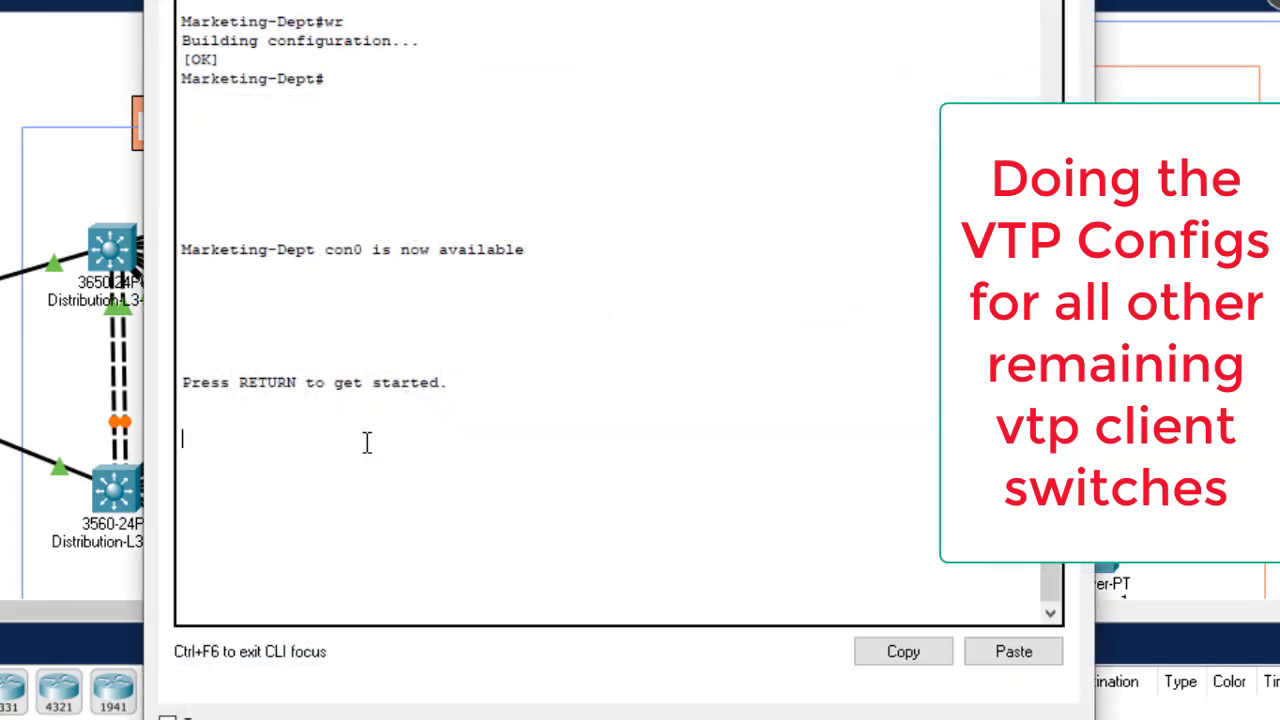
Step: Join the Marketing-Dept switch to VTP domain gtech as a client and save with 'do wr'
key("Return")
key("Return")
key("Return")
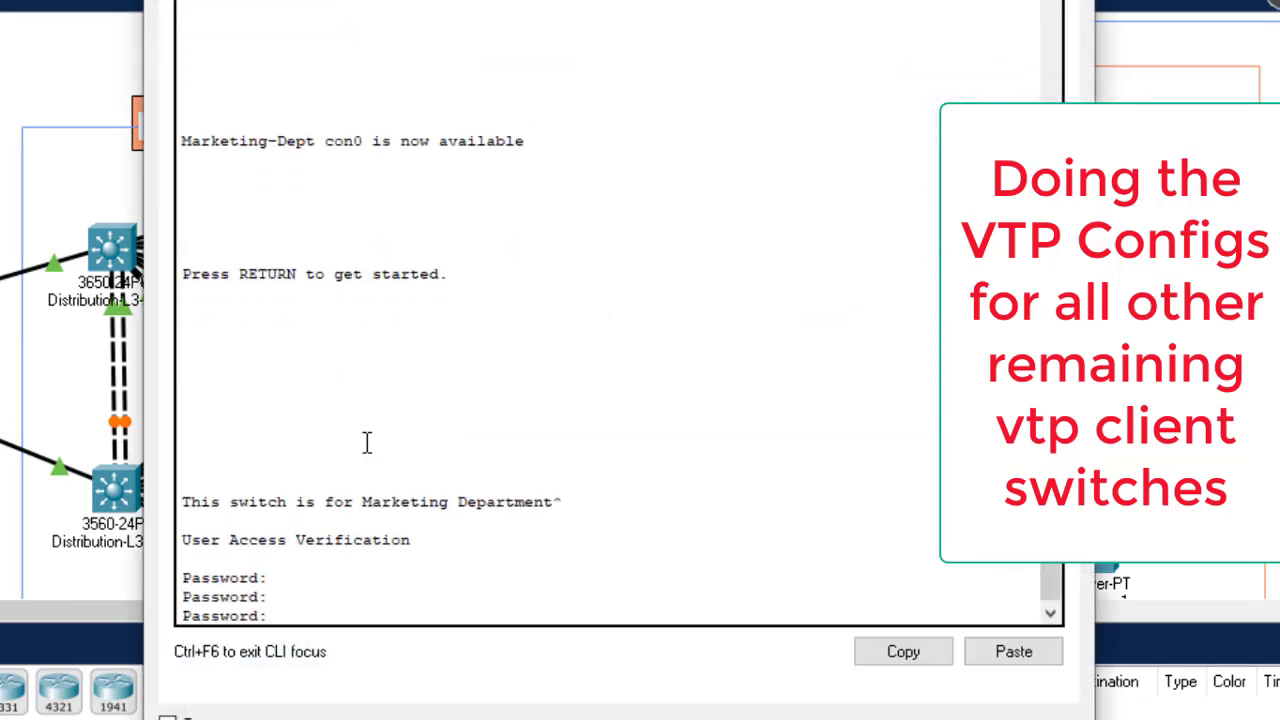
key("Return")
key("Return")
key("Return")
type("en")
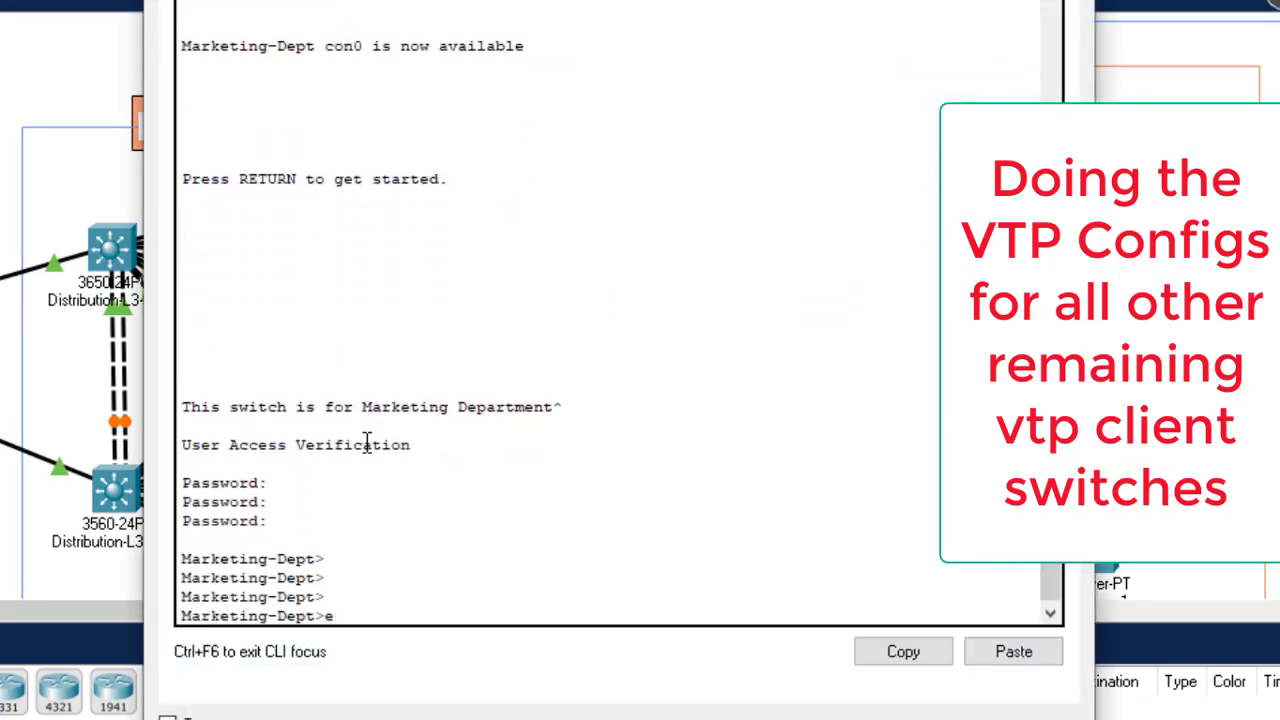
key("Return")
type("configur")
key("Tab")
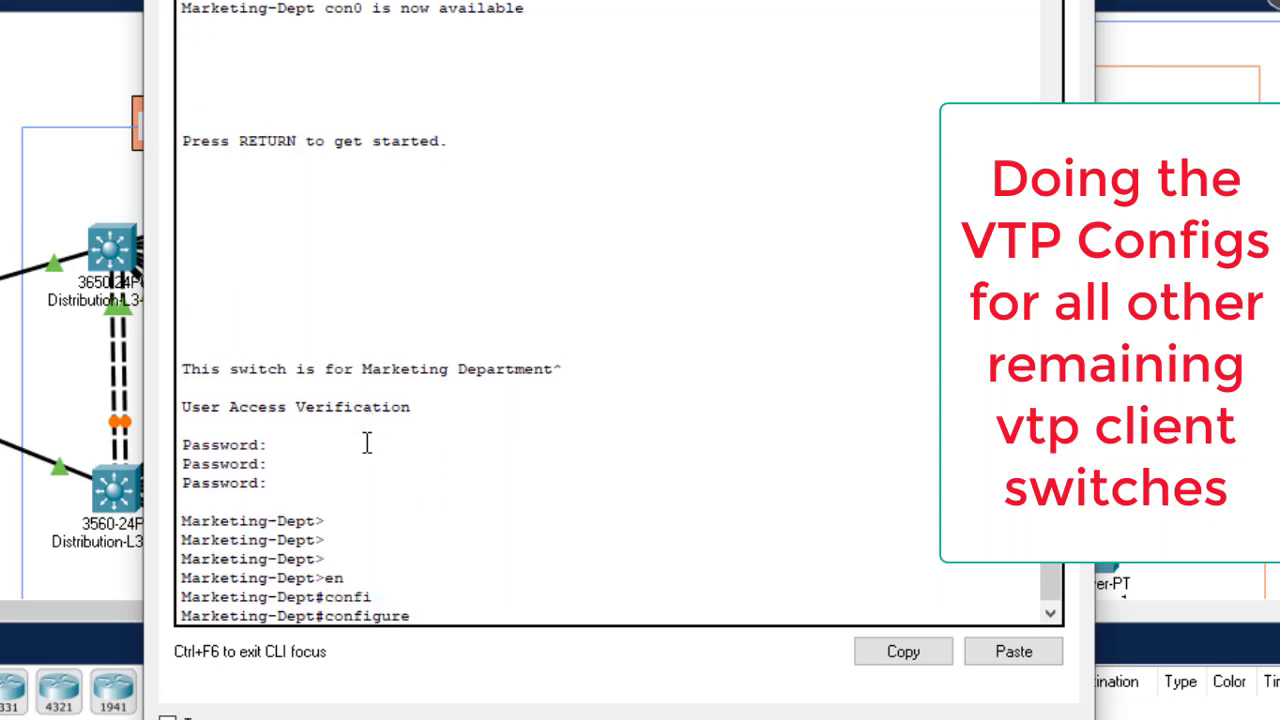
type("t")
key("Return")
key("Return")
key("Return")
type("vtp do")
key("Tab")
type("gtech")
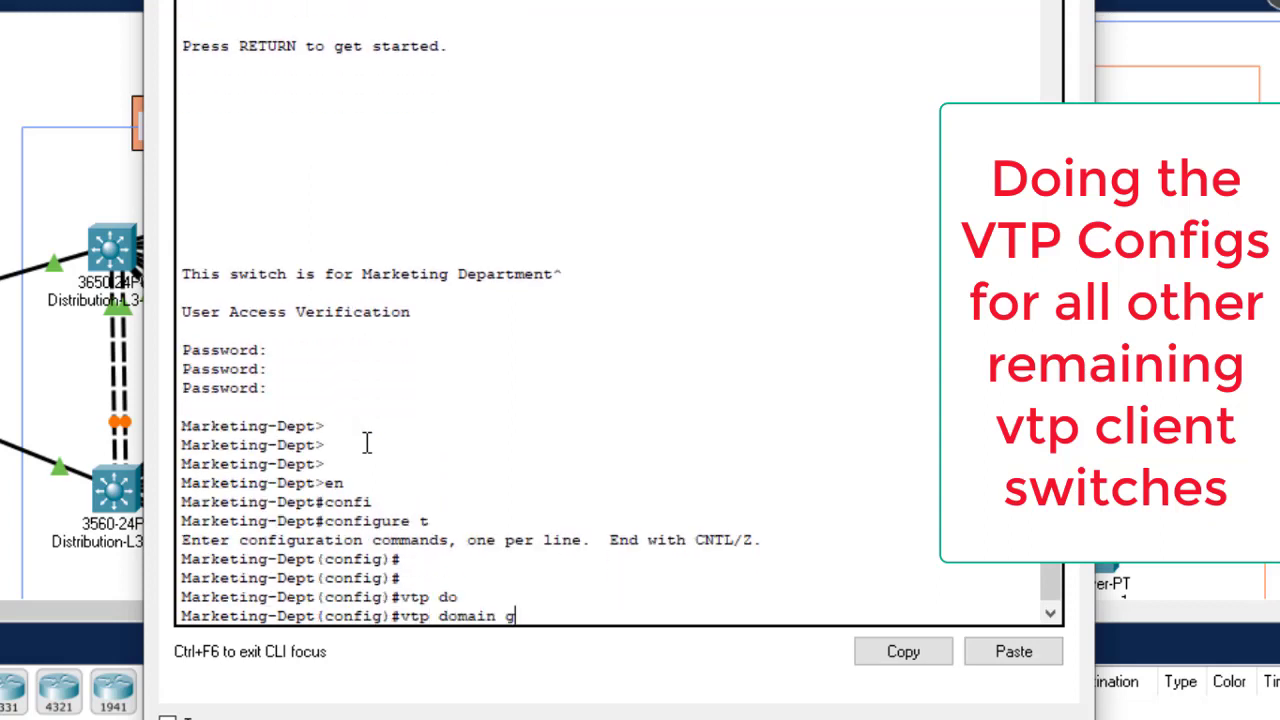
key("Return")
type("vtp mode")
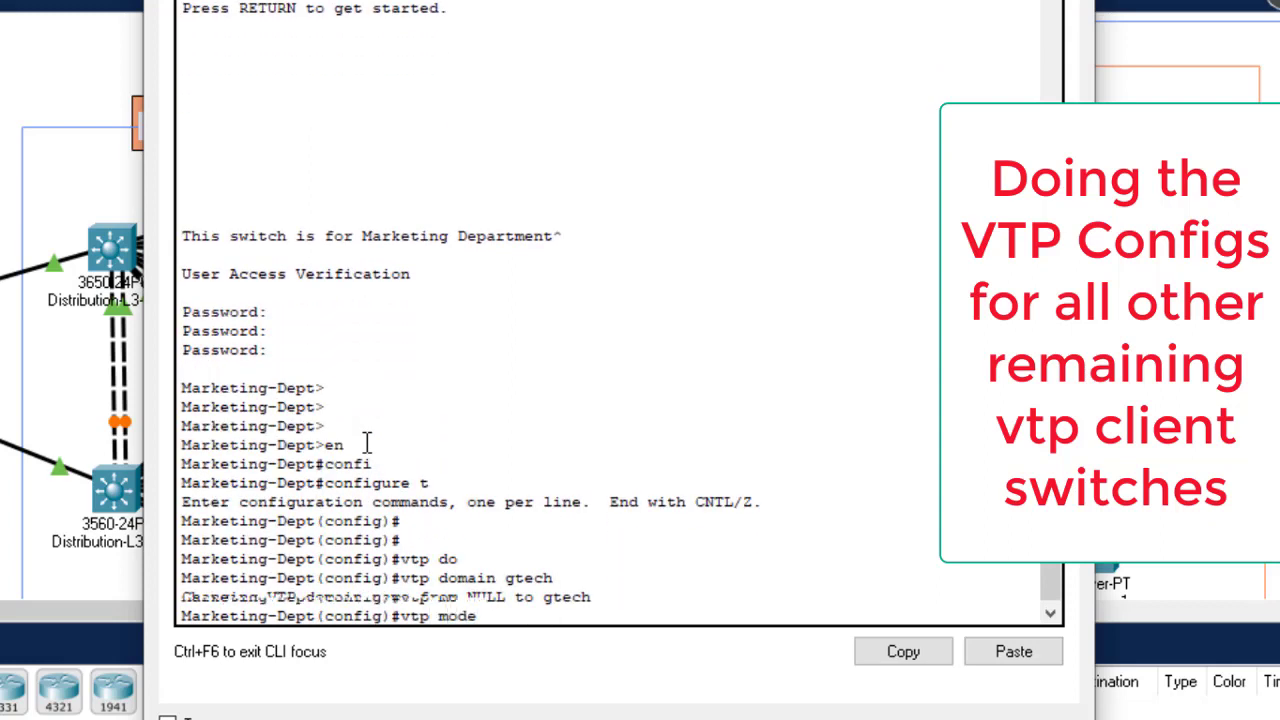
key("Tab")
type("cli")
key("Tab")
key("Return")
type("do wr")
key("Return")
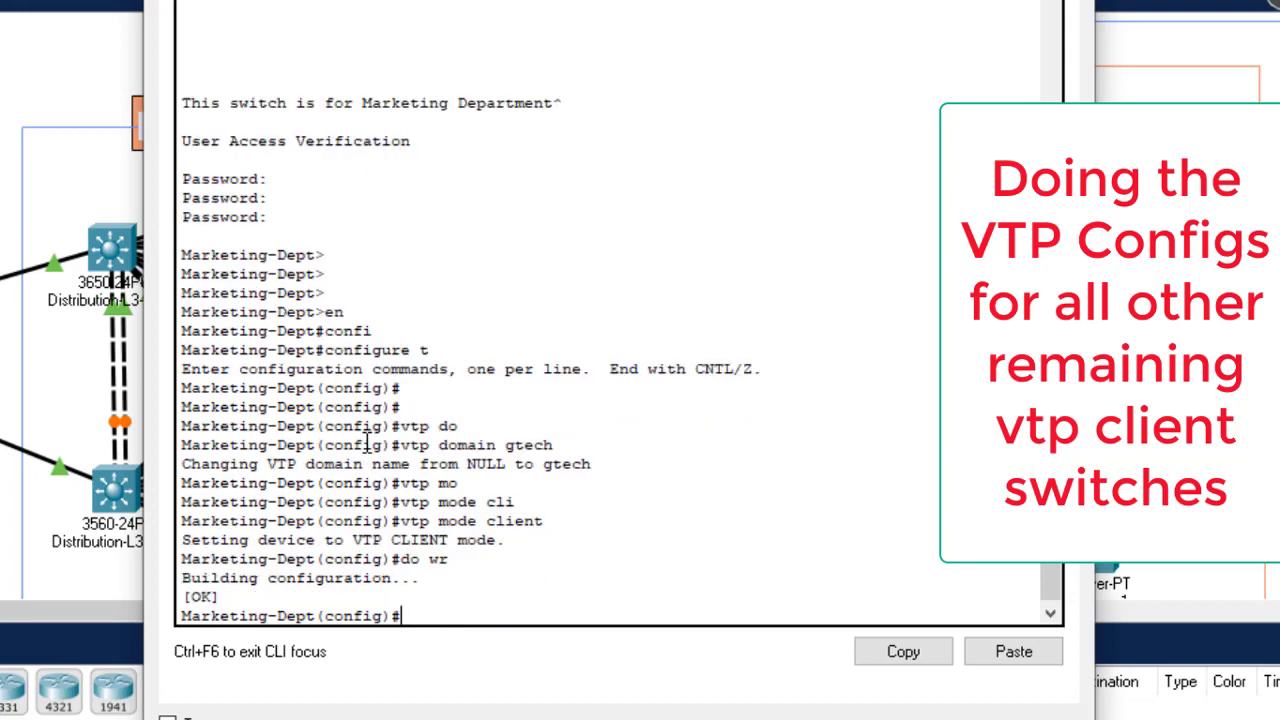
key("alt+F4")
Step: On the Accounting-Dept switch, set VTP domain gtech and client mode, then save the configuration
left_click(548, 469)
left_click(363, 213)
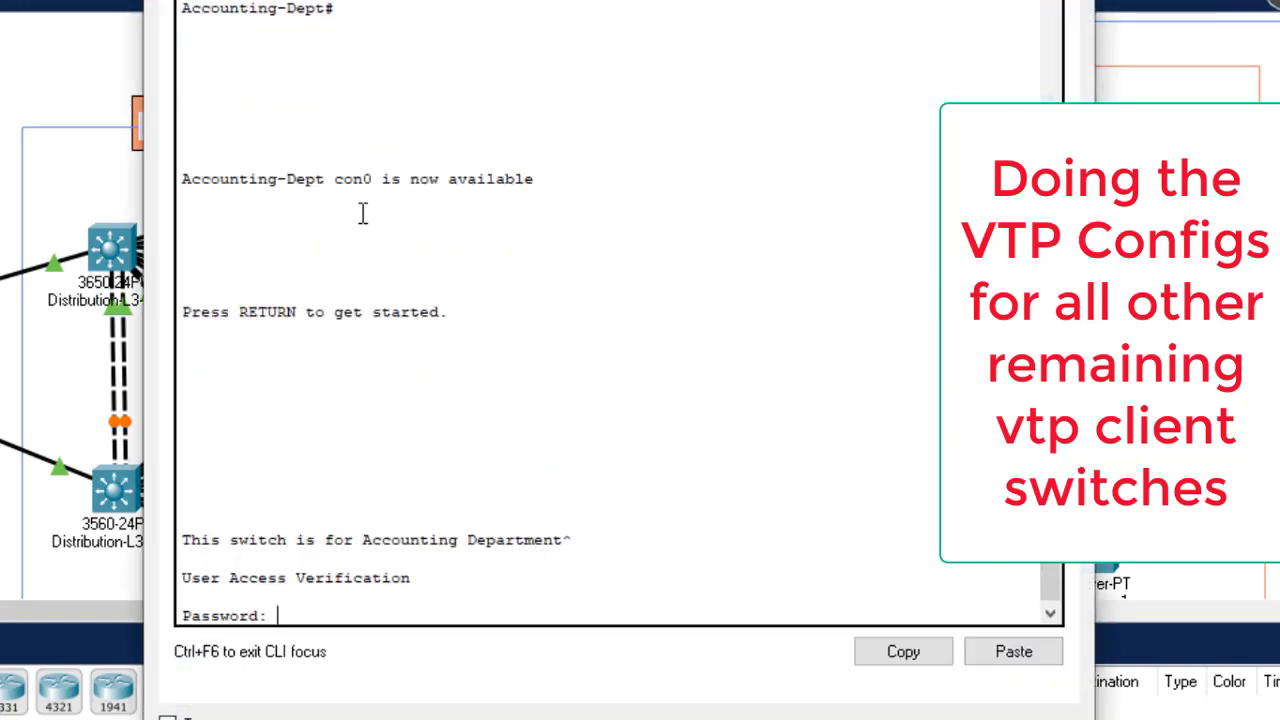
key("Return")
key("Return")
key("Return")
key("Return")
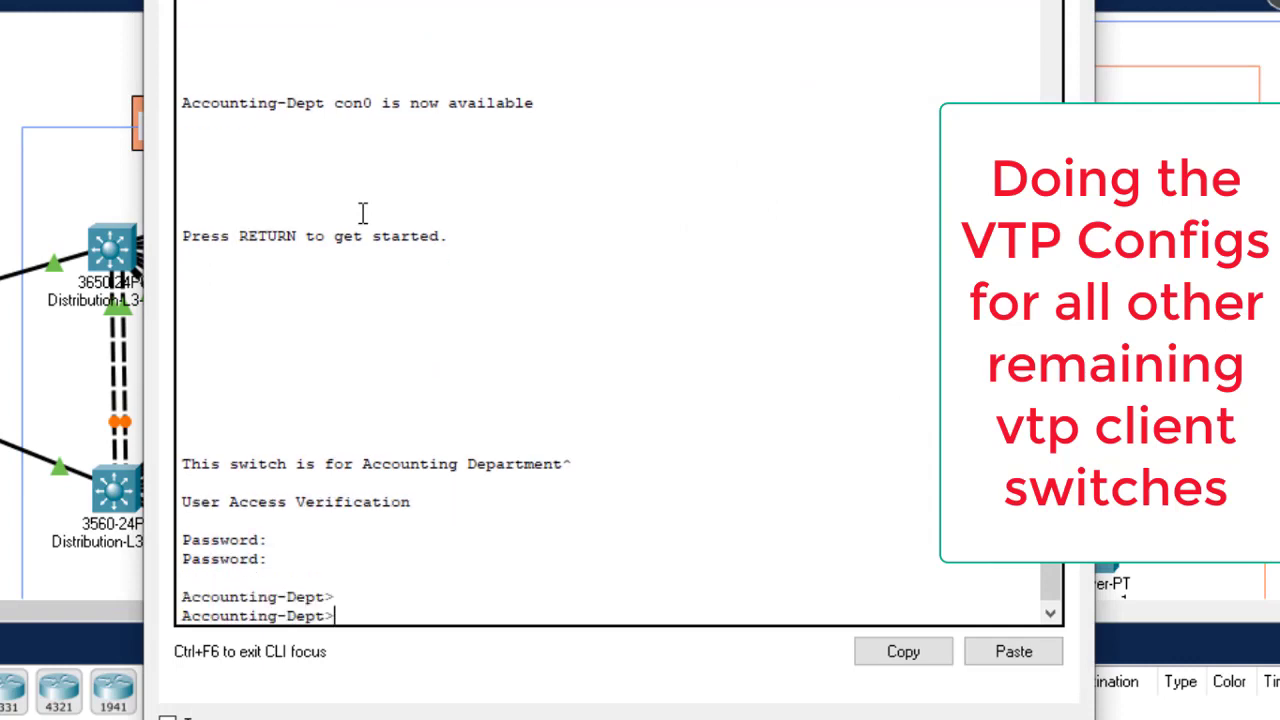
key("Return")
type("en")
key("Return")
type("config t")
key("Return")
key("Return")
key("Return")
key("Return")
key("Return")
type("vtp d")
key("Tab")
type("gtech")
key("Return")
type("vtp mo")
key("Tab")
type("cl")
key("Tab")
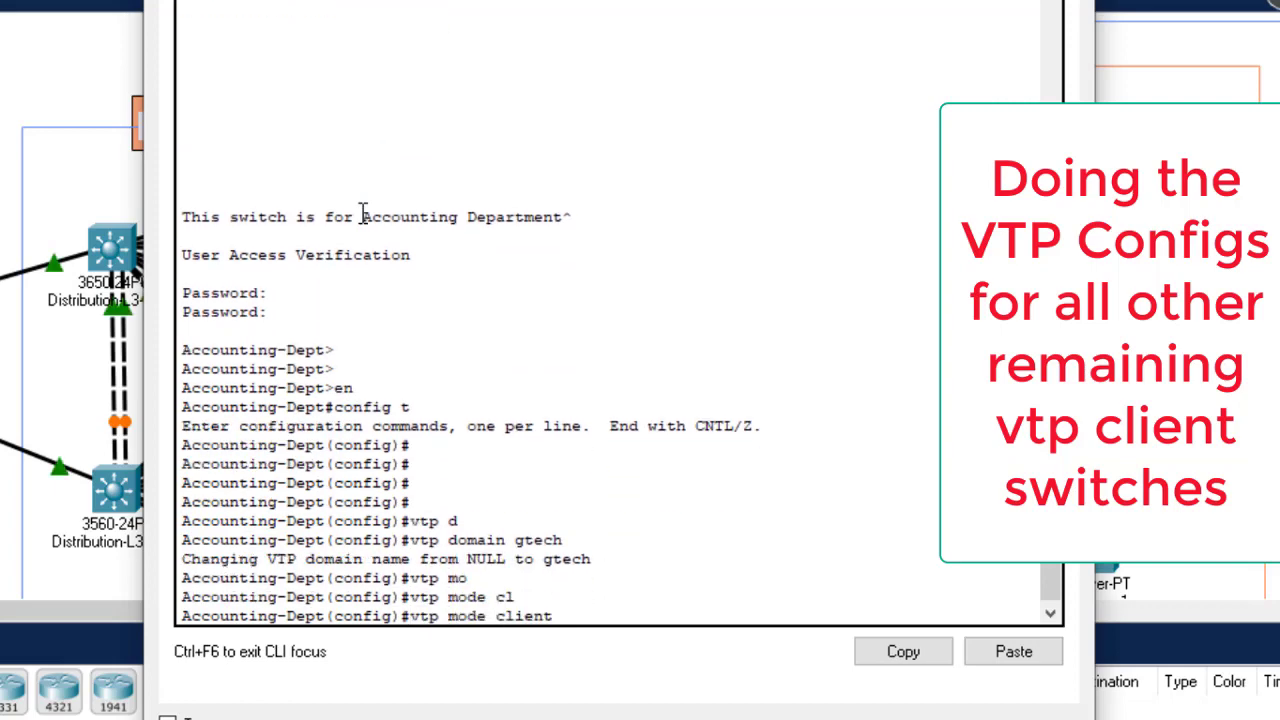
key("Return")
type("do wr")
key("Return")
Step: Close the Accounting-Dept console and enter global configuration mode on the Finance-Dept switch
left_click(1072, 2)
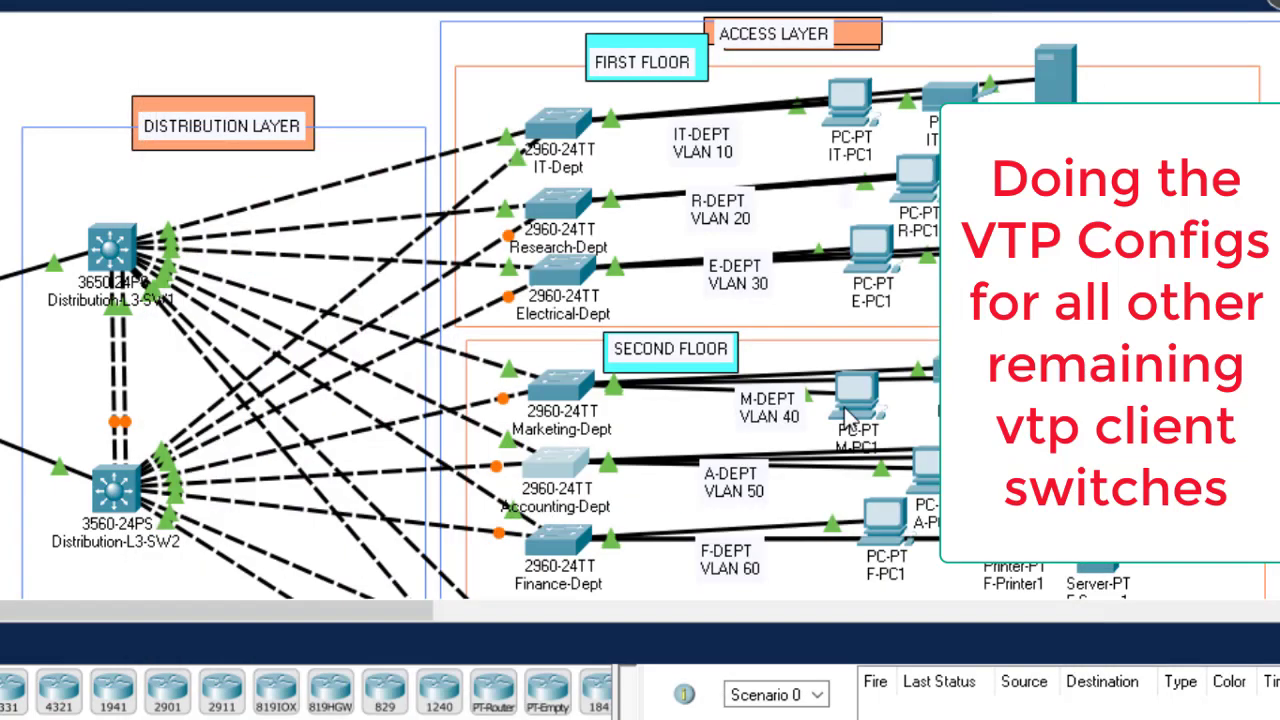
scroll(627, 140, "down", 3)
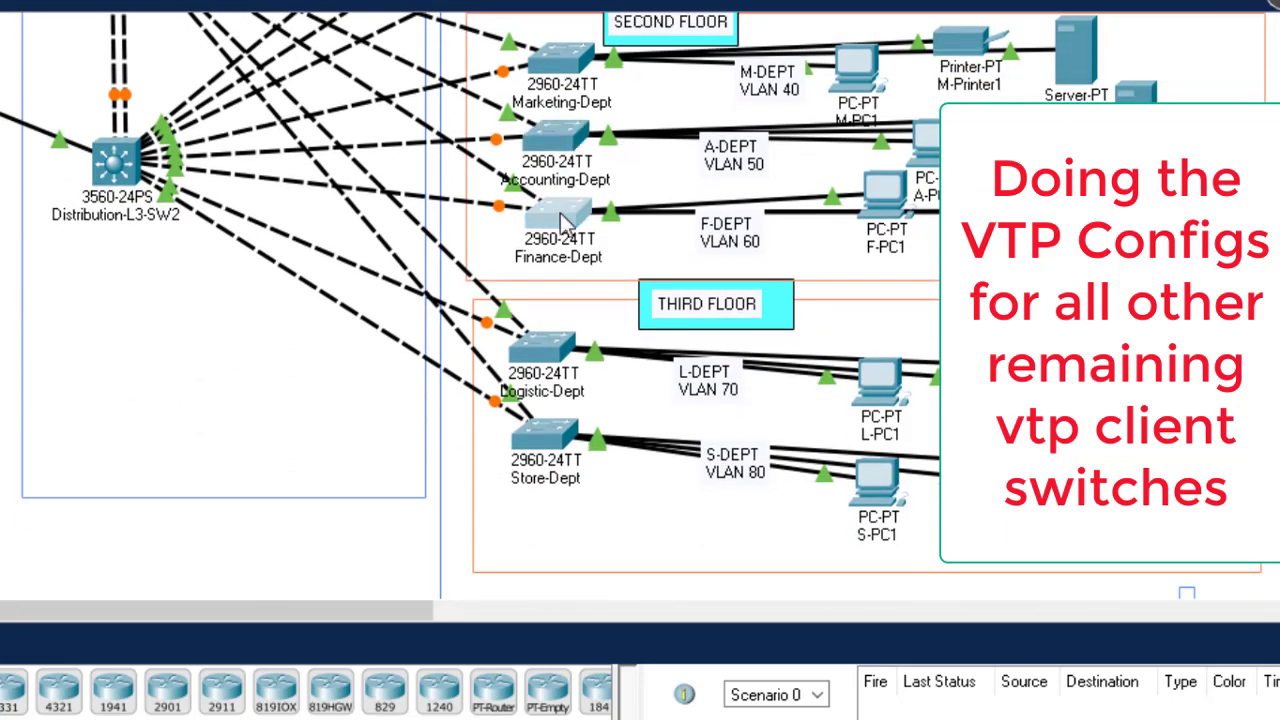
left_click(560, 213)
key("Return")
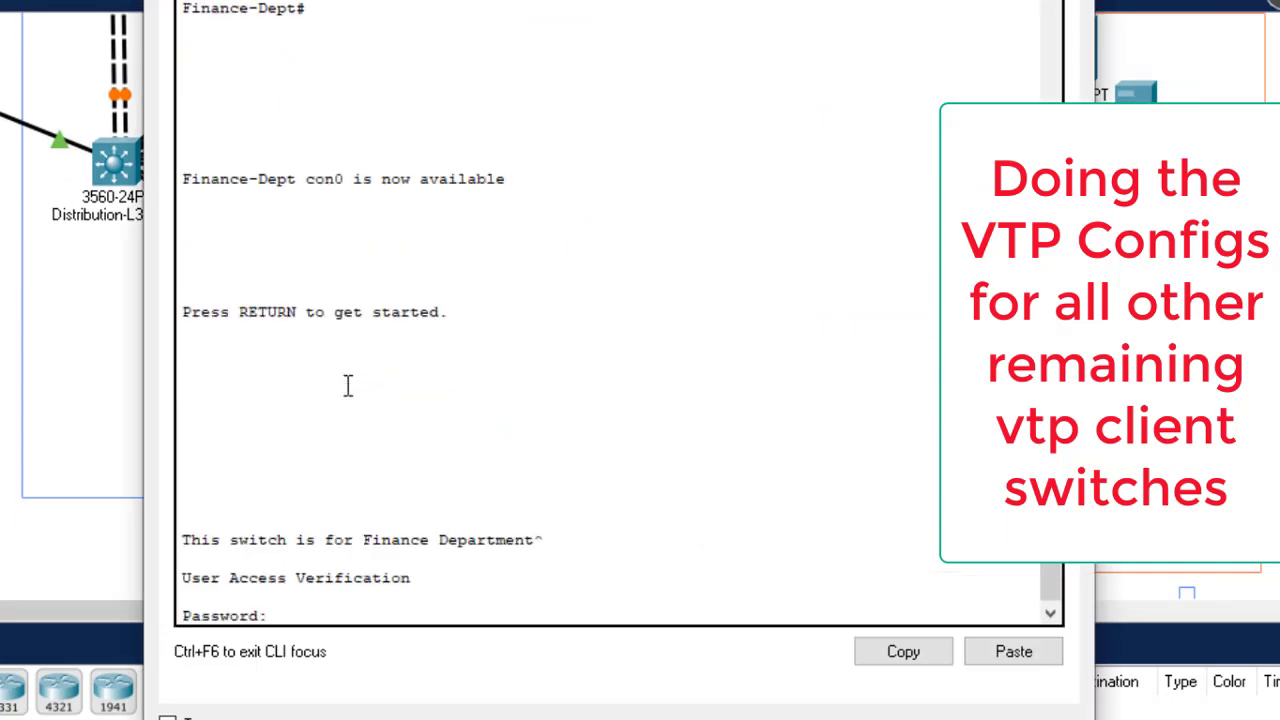
key("Return")
type("en")
key("Return")
type("confi")
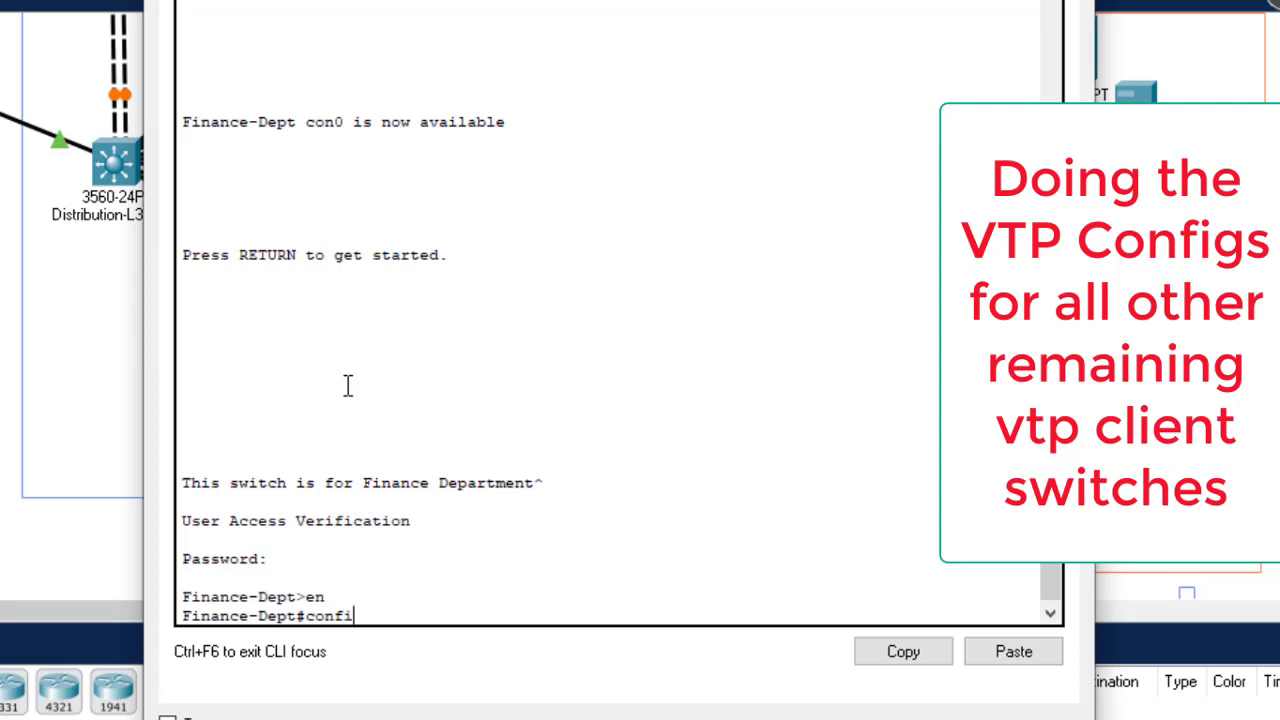
type("g t")
key("Return")
key("Return")
key("Return")
key("Return")
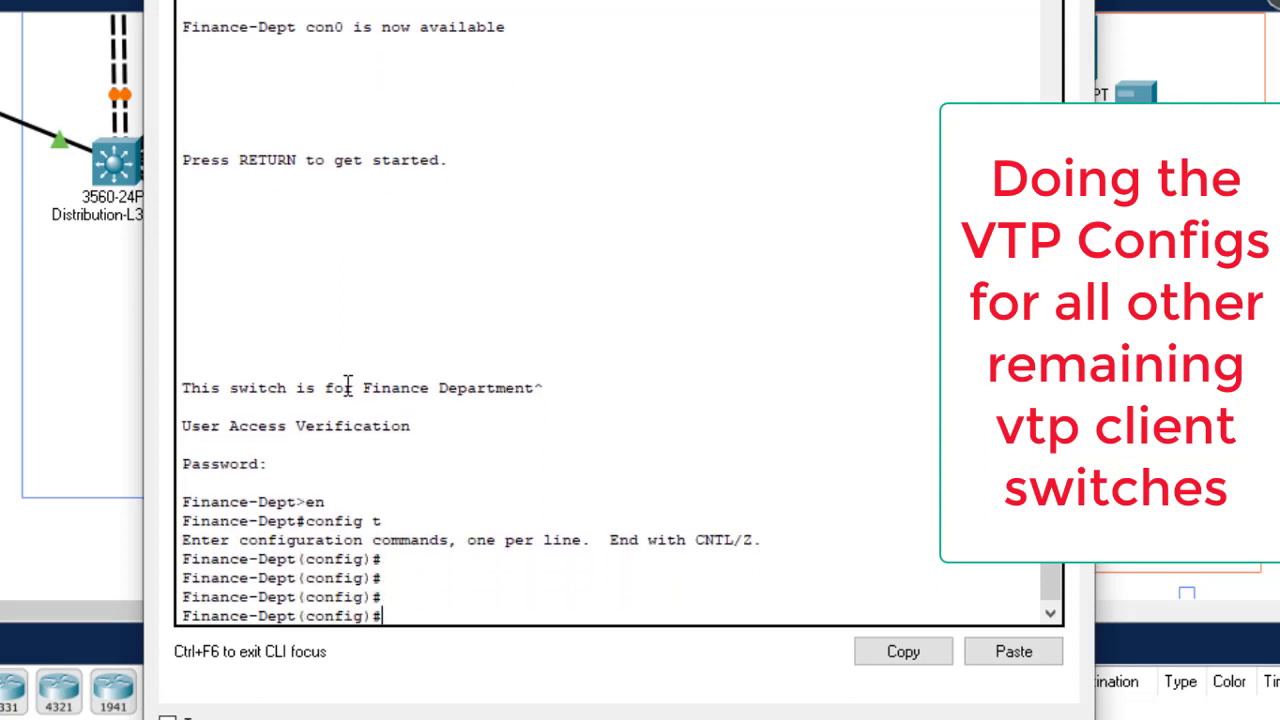
Step: Set Finance-Dept to VTP domain gtech in client mode and save with 'do wr'
type("vtp do")
key("Tab")
type("gtech")
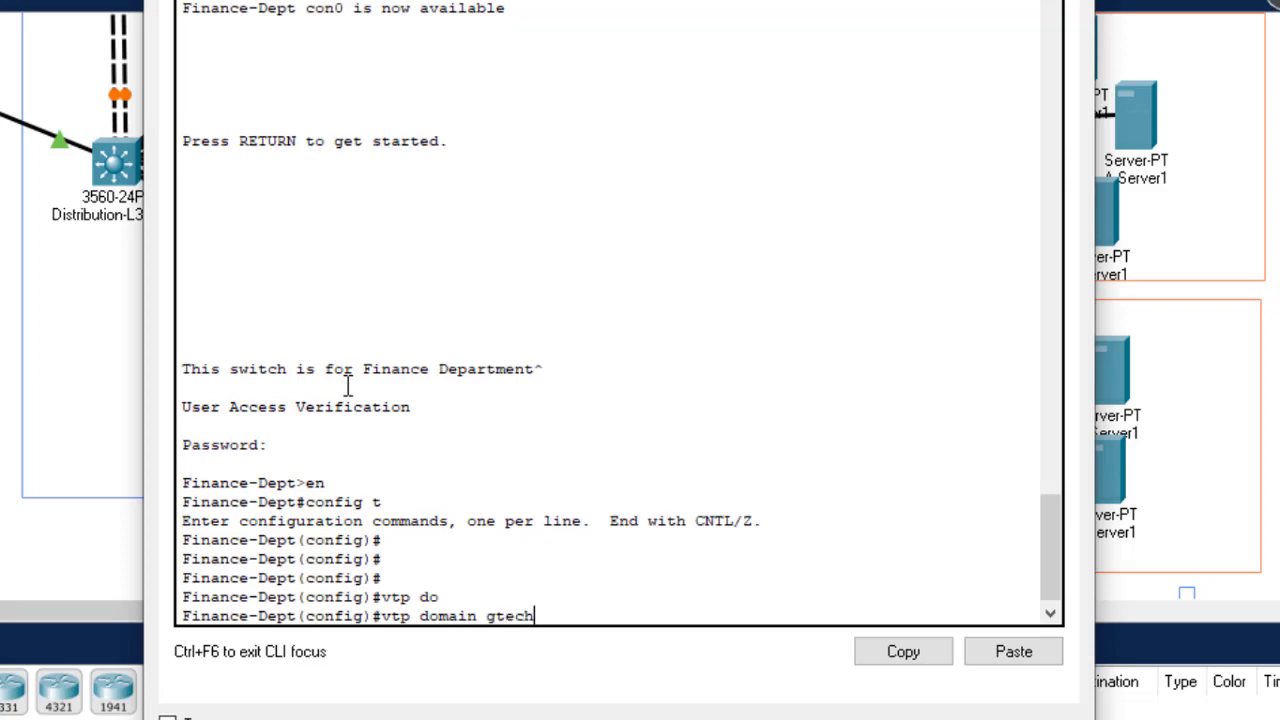
key("Return")
type("vtp m")
key("Tab")
type("cl")
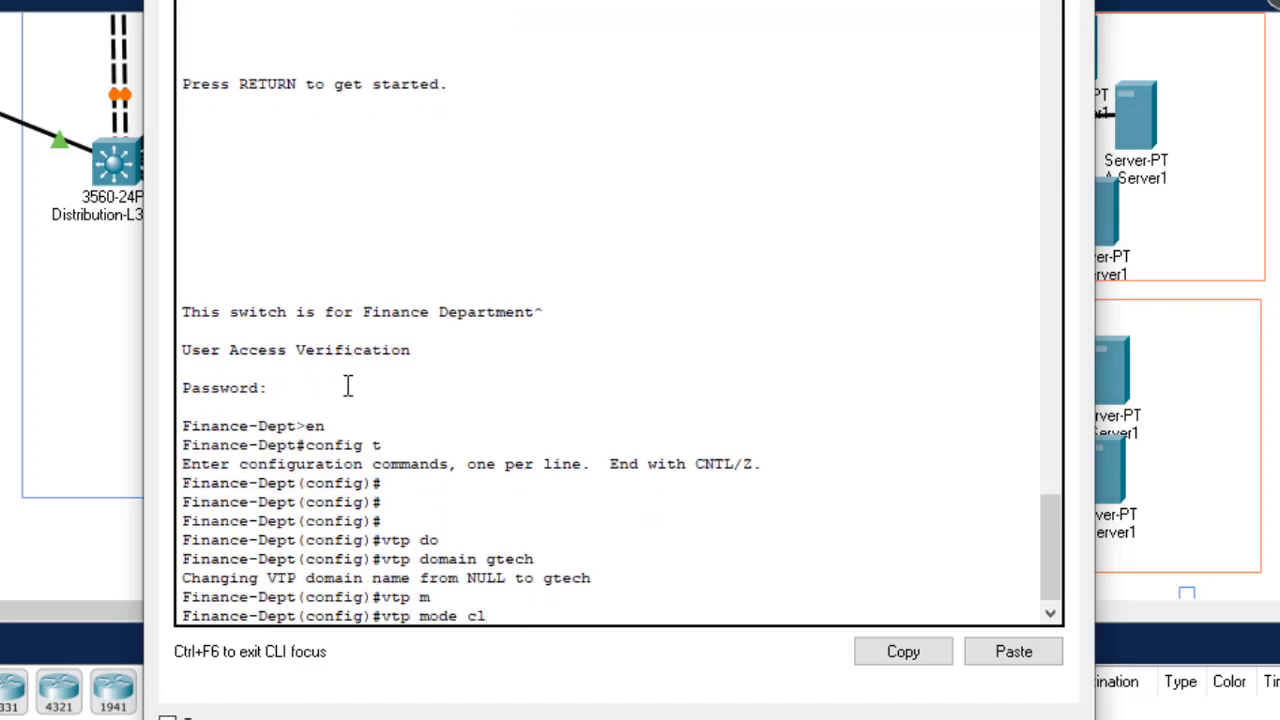
key("Tab")
key("Return")
type("do wr")
key("Return")
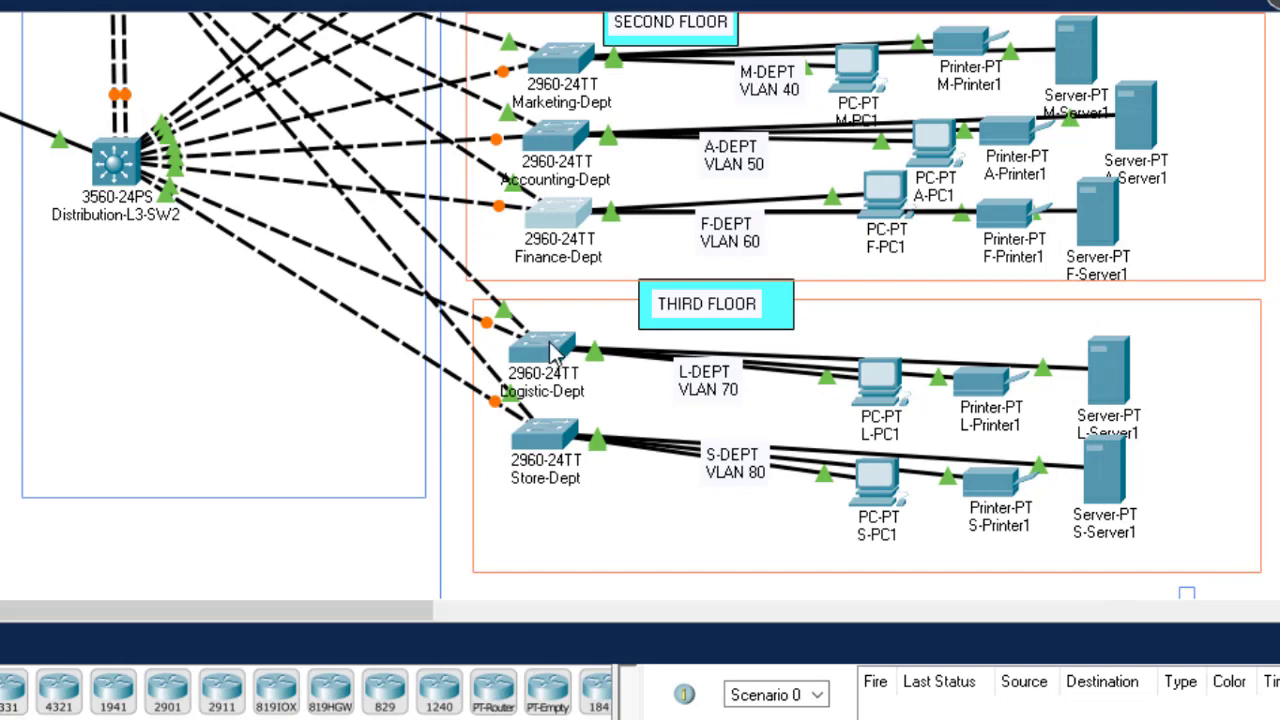
Step: Make the Logistic-Dept switch a VTP client in domain gtech, save it, and close its console
left_click(553, 350)
key("Return")
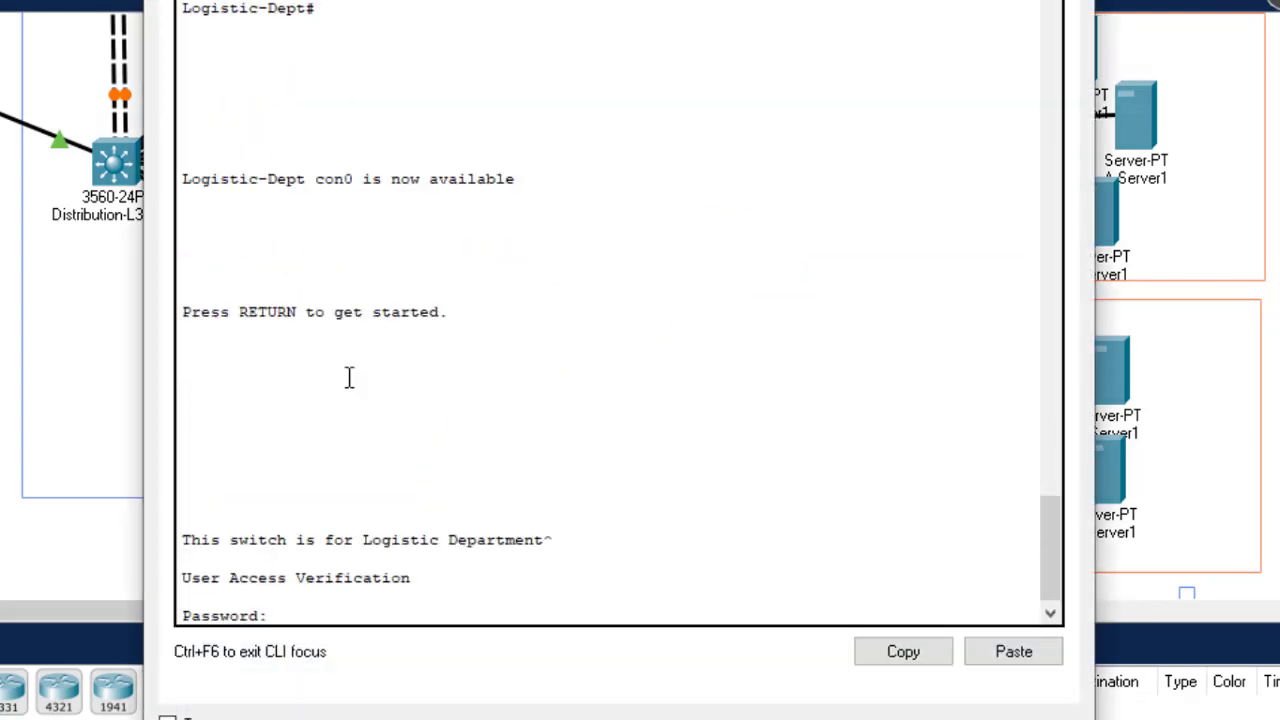
key("Return")
type("en")
key("Return")
type("co")
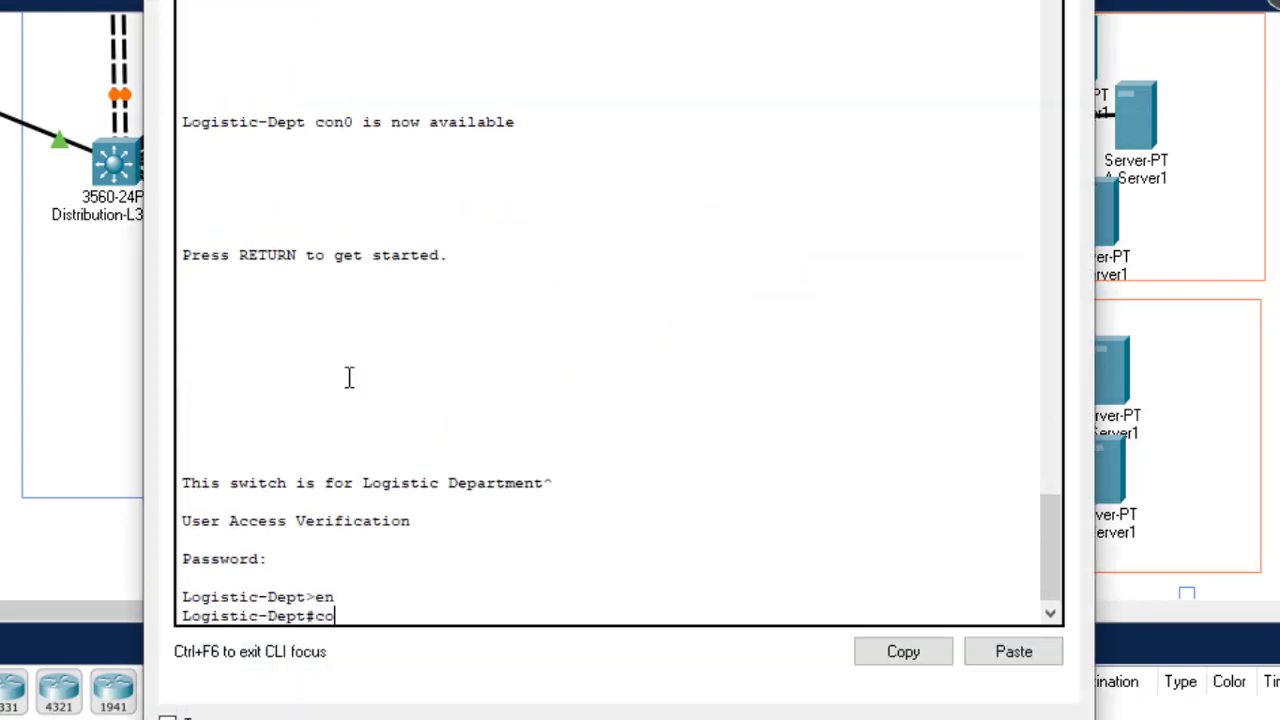
type("nfig t")
key("Tab")
key("Return")
key("Return")
key("Return")
type("vtp do")
key("Tab")
type("gtech")
key("Return")
type("vtp m")
key("Tab")
type("cl")
key("Tab")
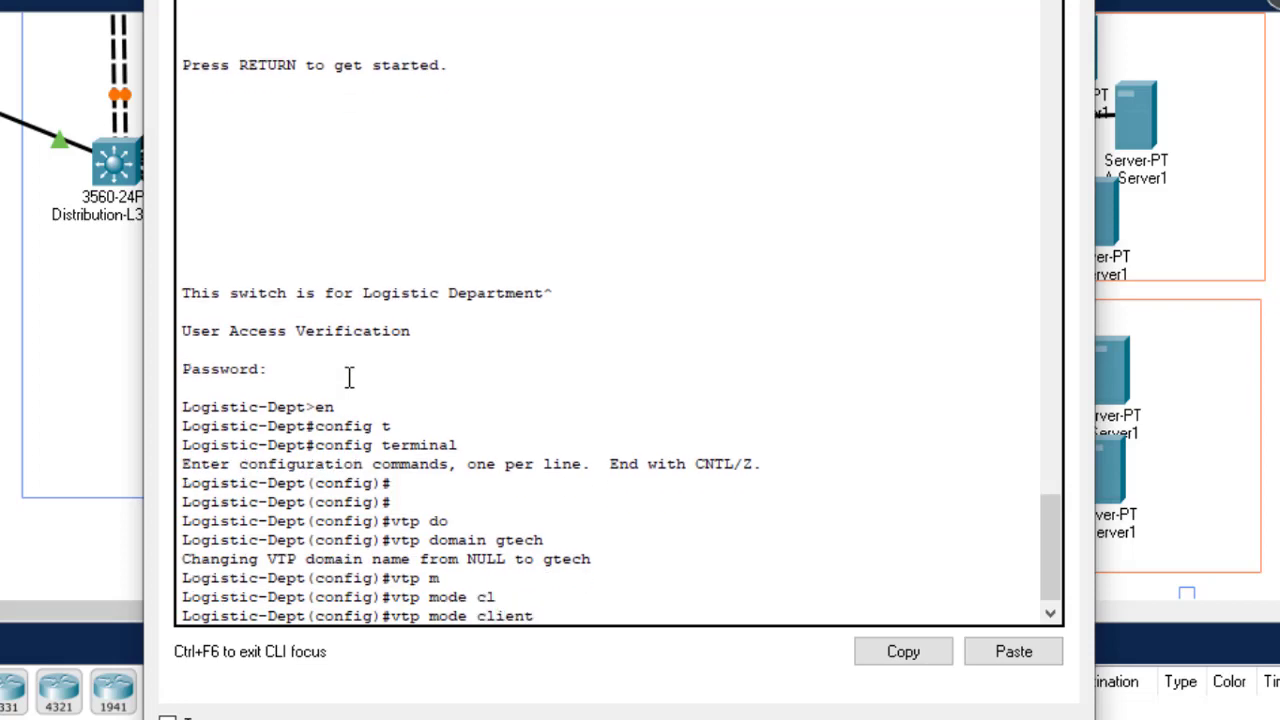
key("Return")
type("do wr")
key("Return")
key("alt+F4")
left_click(558, 460)
Step: On the Store-Dept switch, set VTP domain gtech and client mode, then save with 'do wr'
left_click(327, 422)
key("Return")
key("Return")
key("Return")
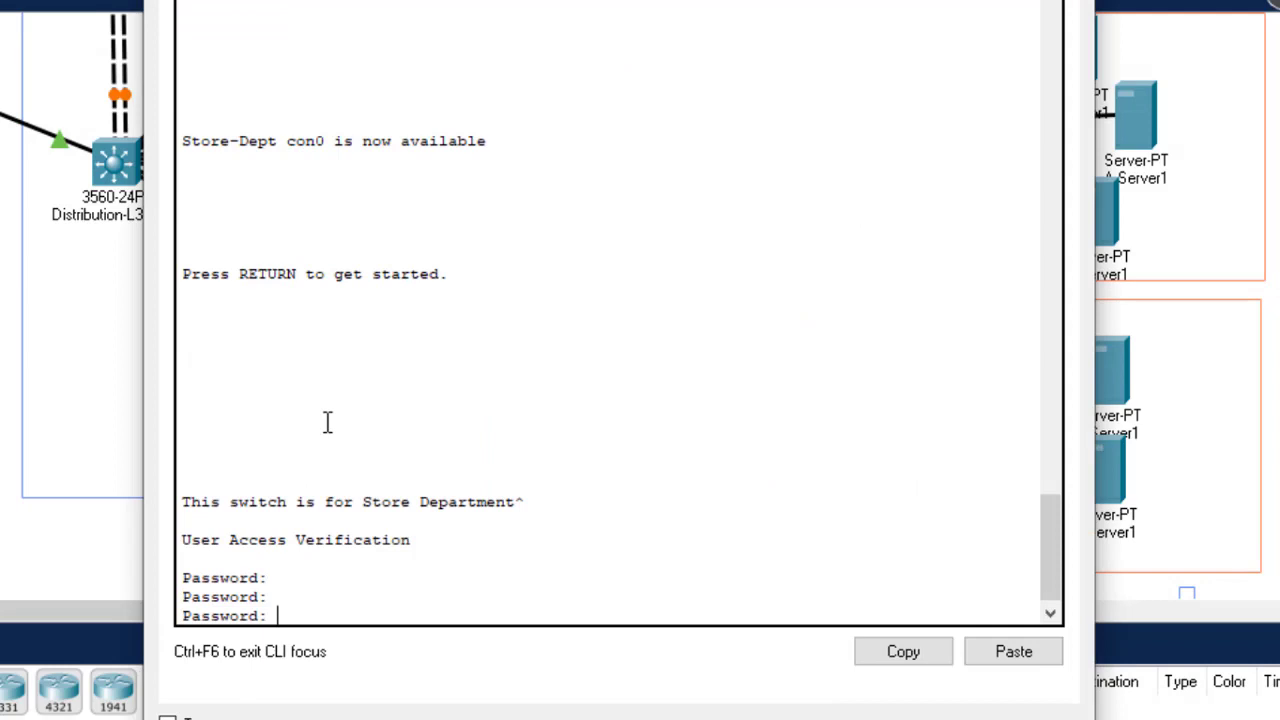
key("Return")
type("en")
key("Return")
type("confi")
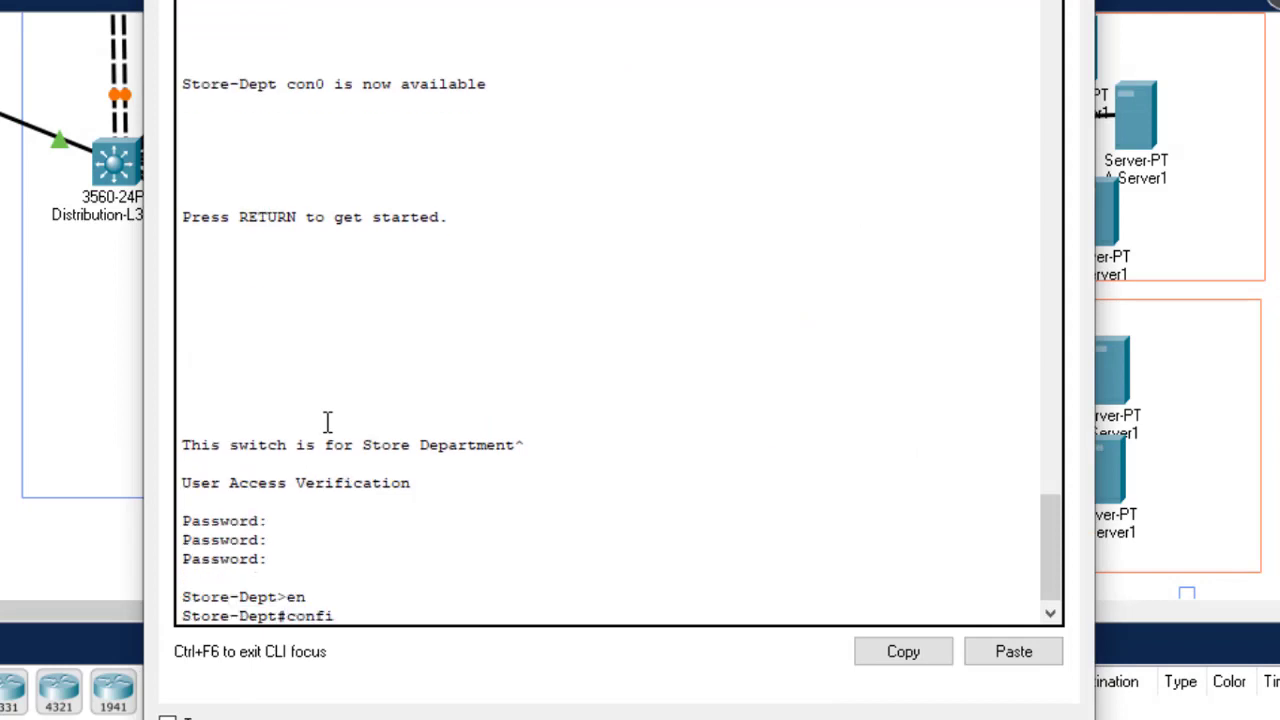
type("g t")
key("Return")
key("Return")
key("Return")
key("Return")
key("Return")
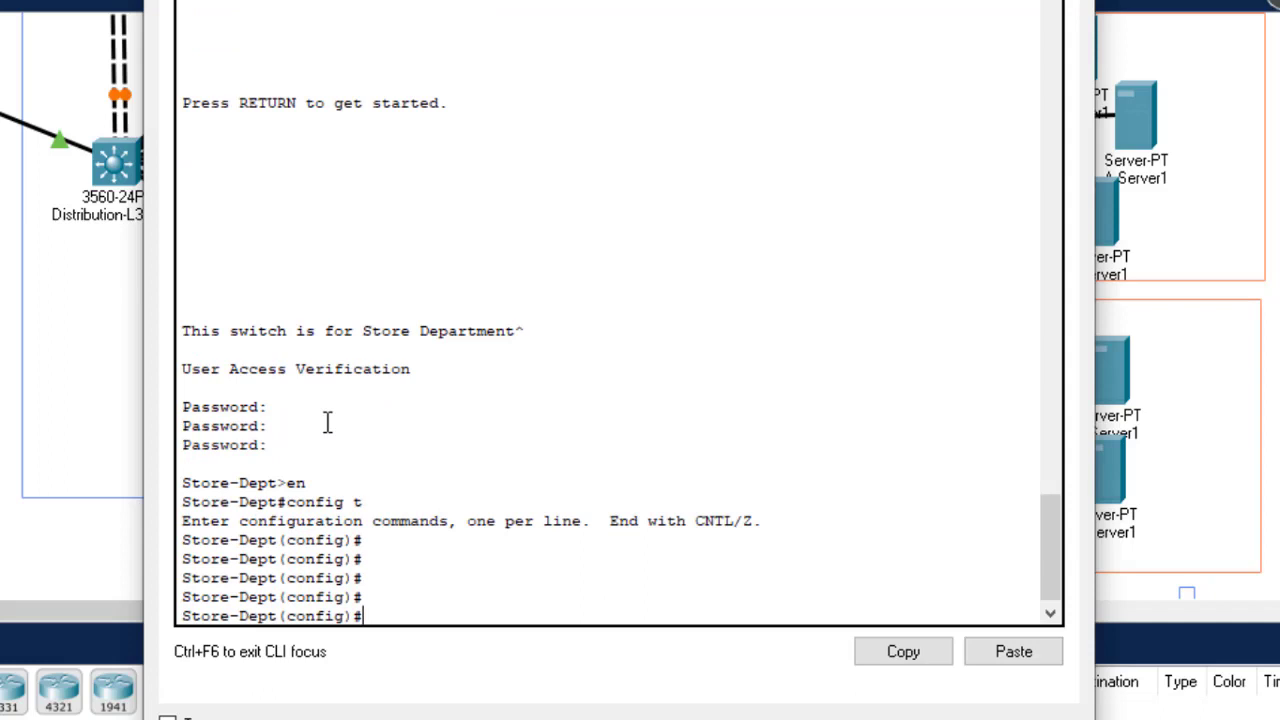
type("vtp d")
key("Tab")
type("gtech")
key("Return")
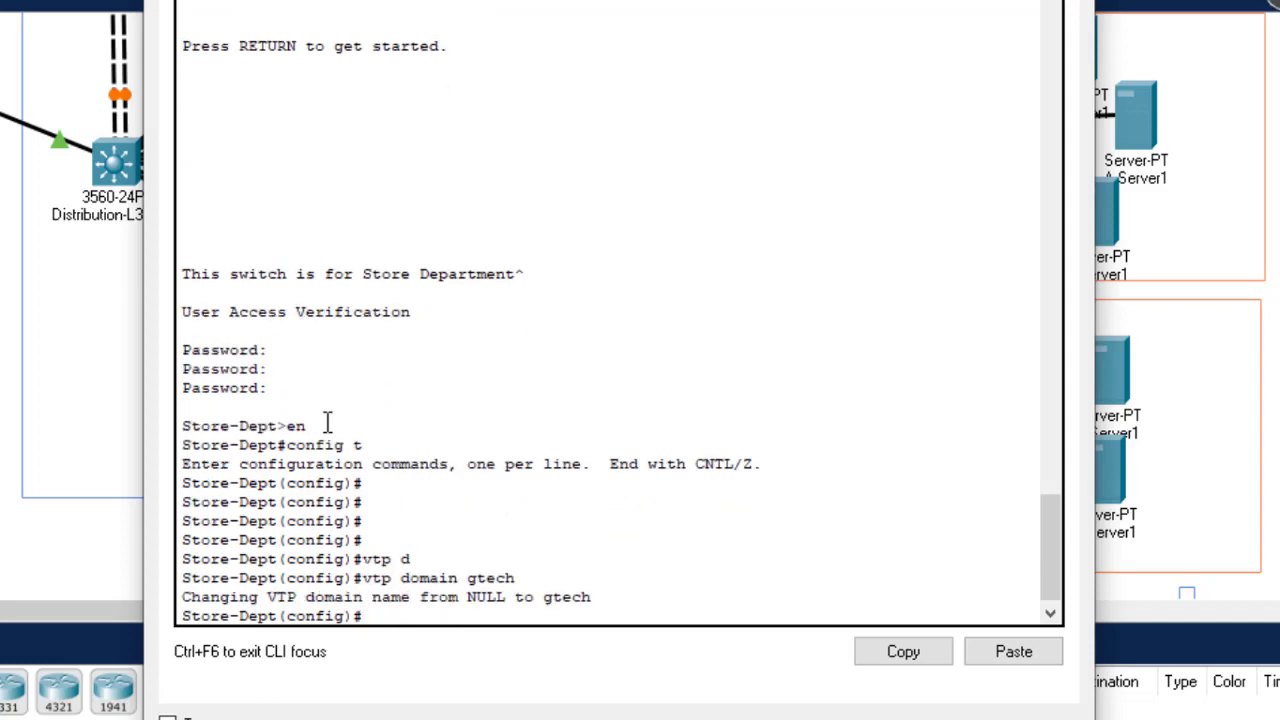
type("vtp mo")
key("Tab")
type("clien")
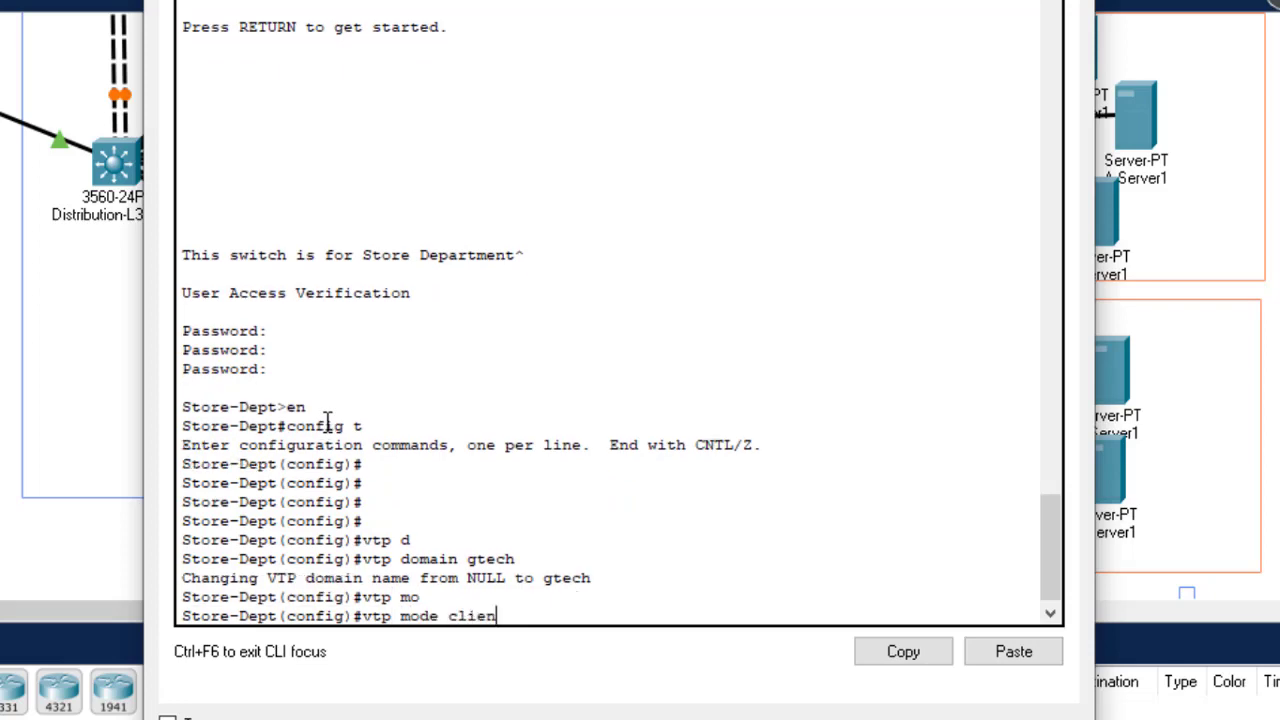
key("Tab")
key("Return")
type("do wr")
key("Return")
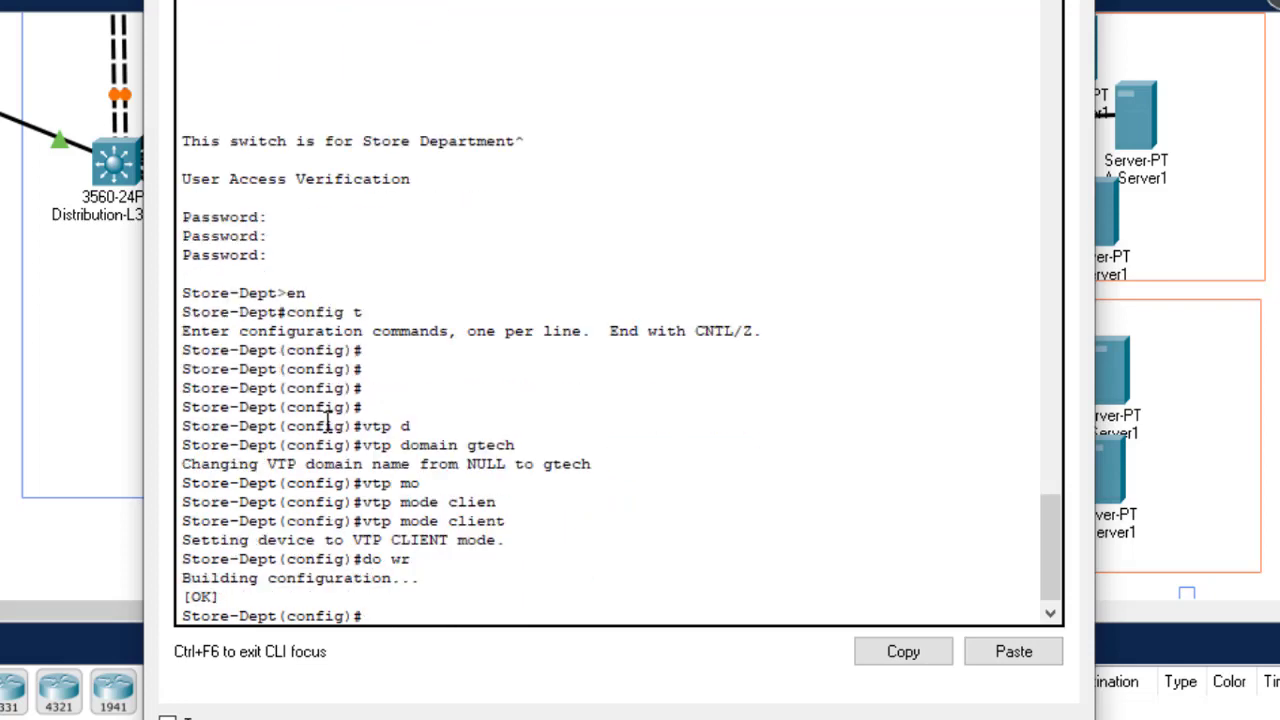
left_click(1070, 2)
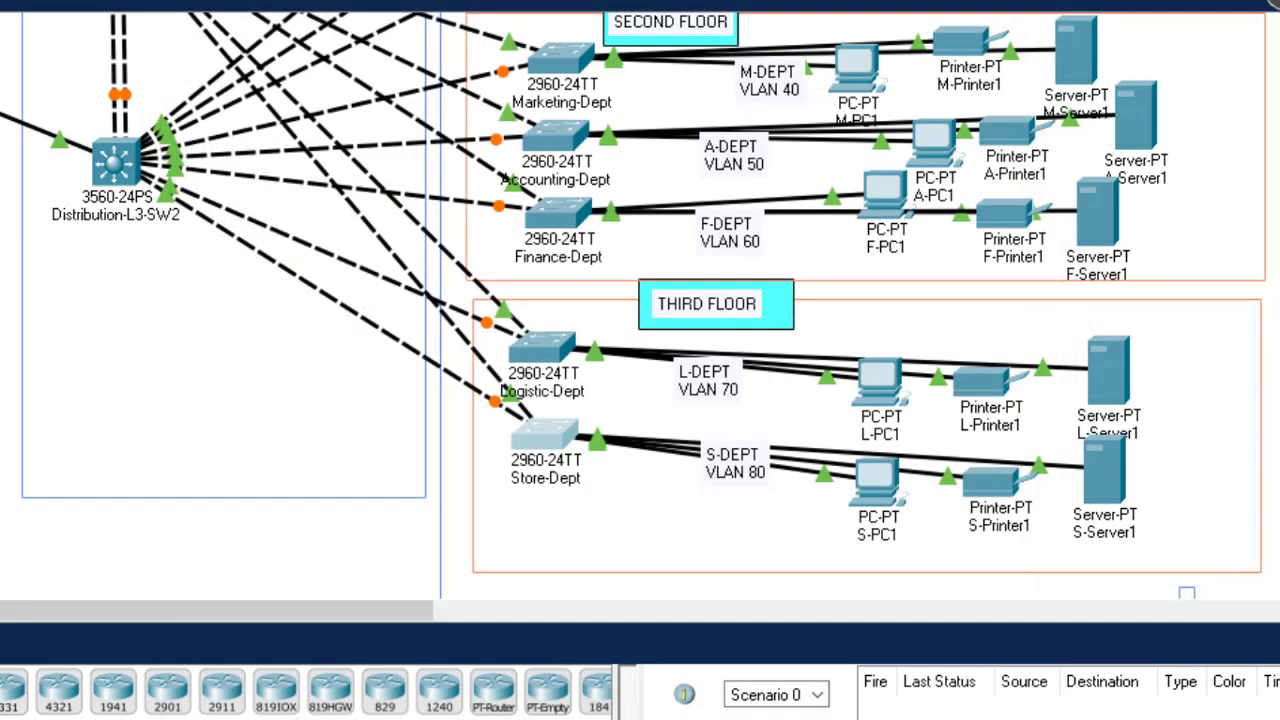
scroll(640, 306, "up", 5)
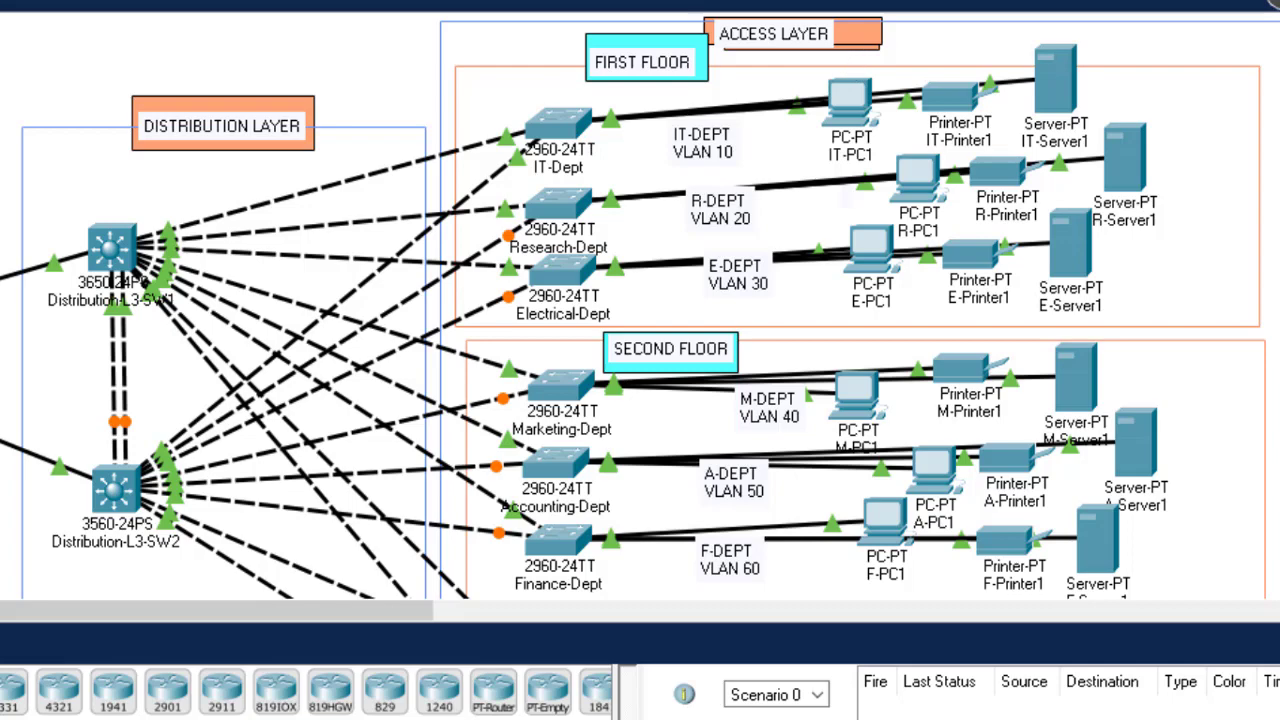
scroll(640, 306, "down", 3)
scroll(640, 306, "up", 3)
scroll(640, 300, "down", 5)
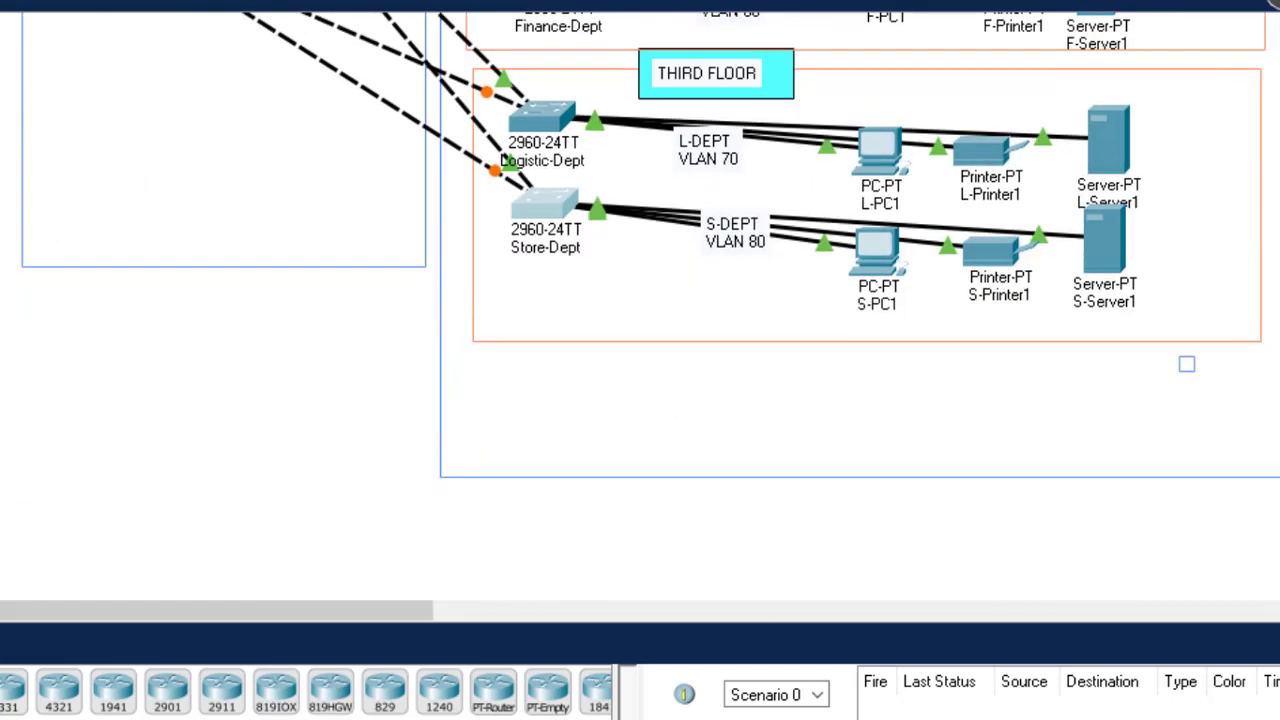
Step: Run 'do sh vlan' on Store-Dept and confirm only VLANs 1 and 1002–1005 are listed
left_click(540, 232)
type("do sh")
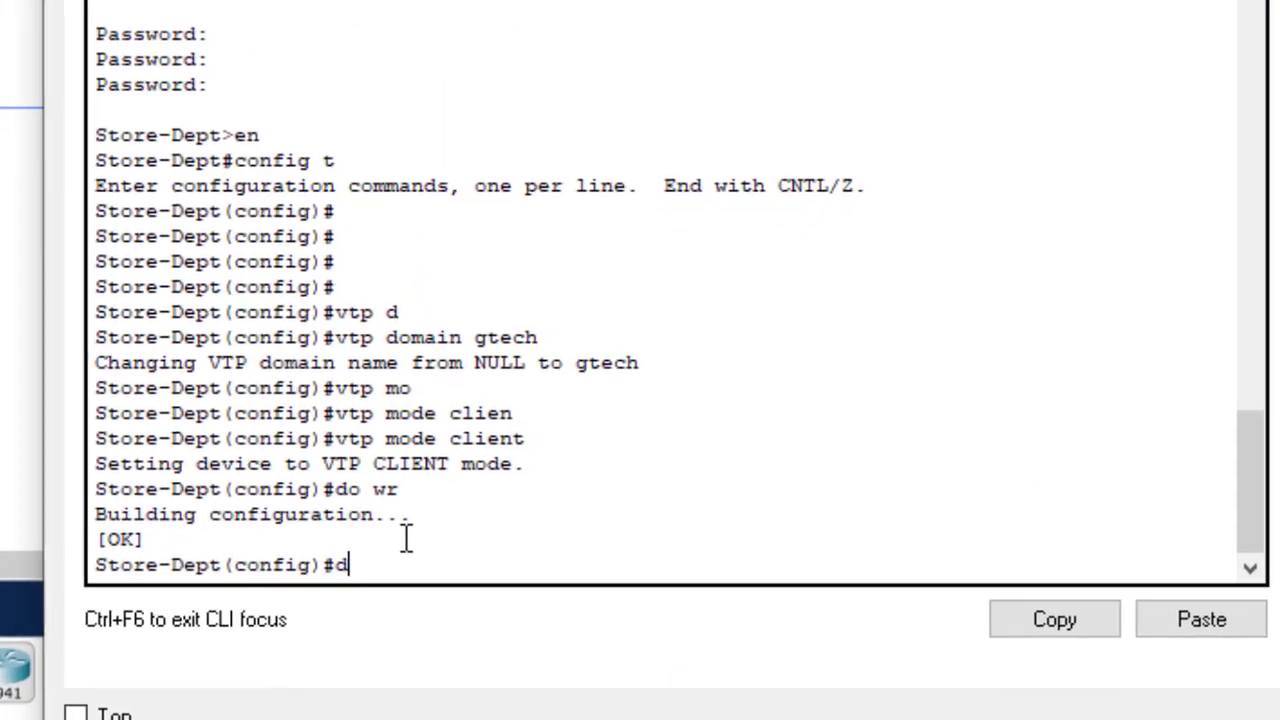
type(" vlan")
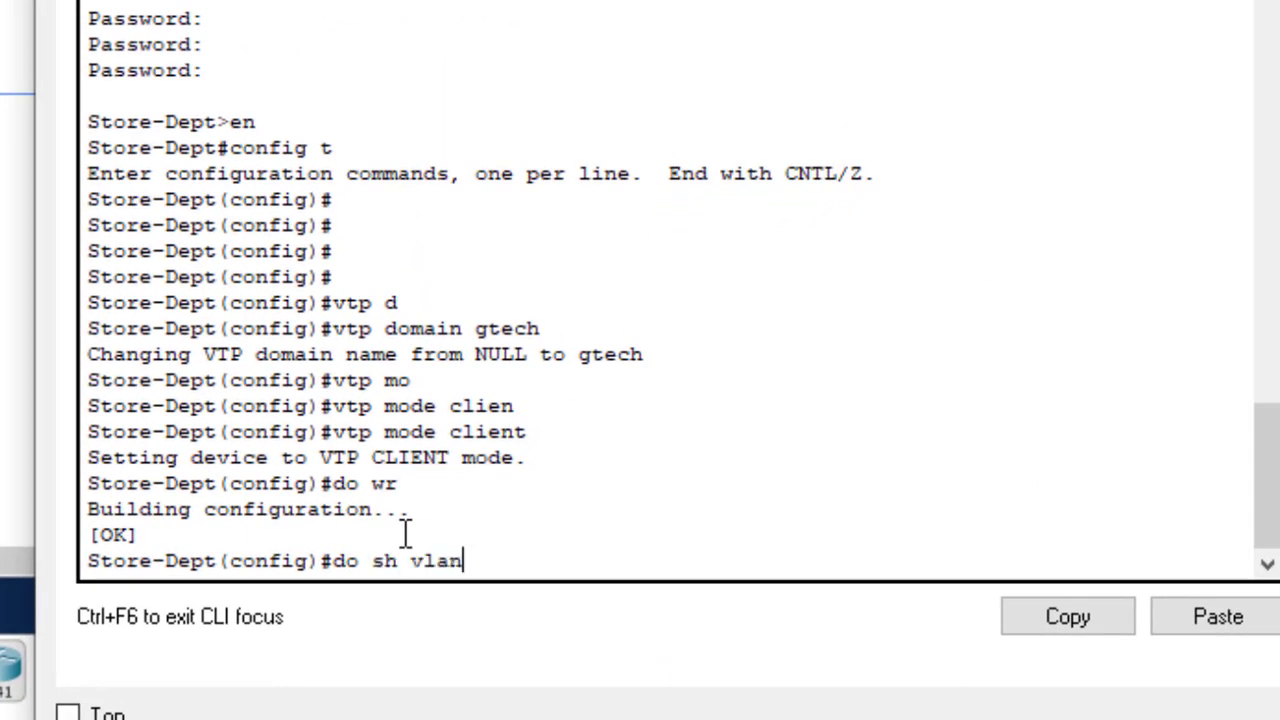
key("Return")
key("Return")
key("Return")
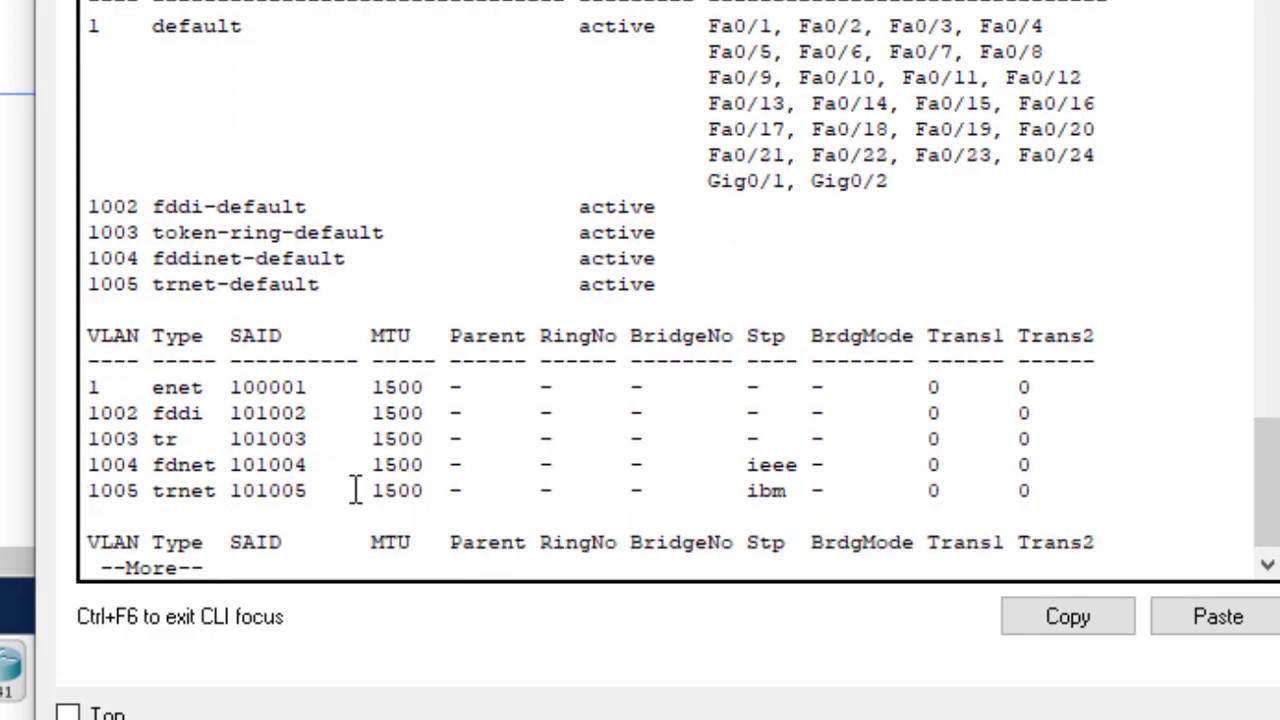
left_click_drag(100, 206, 437, 292)
left_click_drag(75, 36, 319, 23)
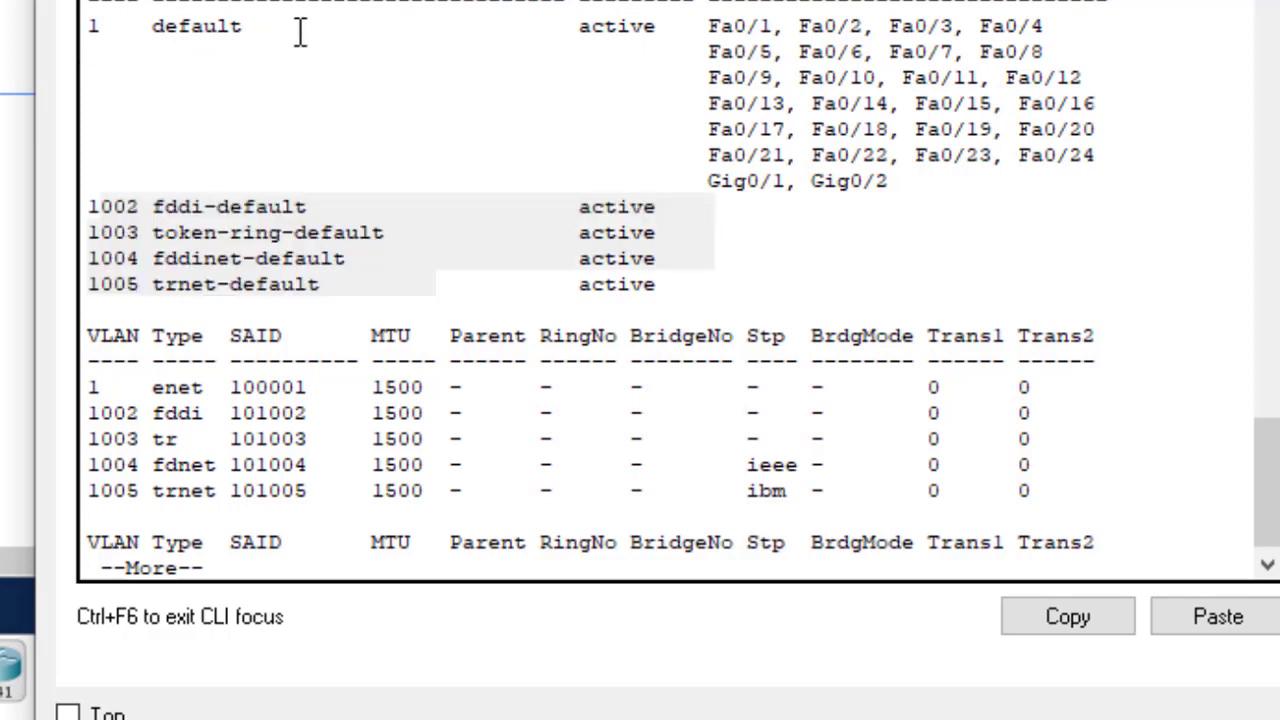
left_click(300, 31)
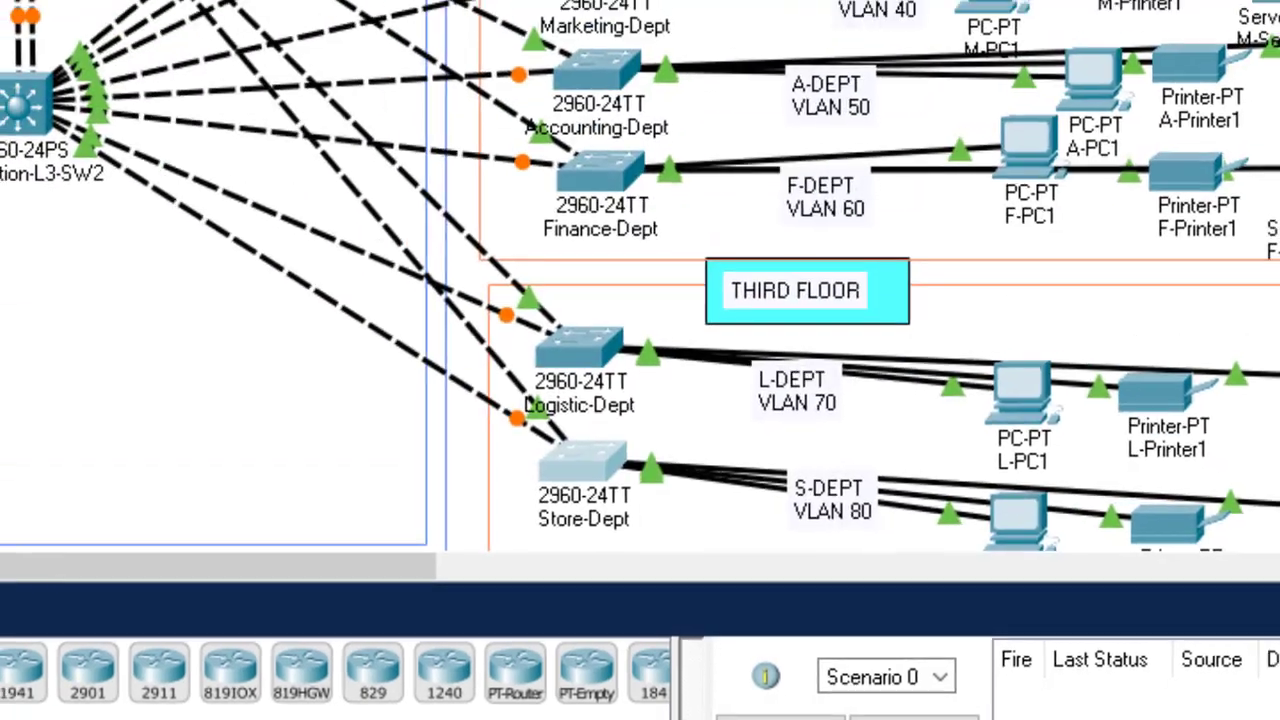
scroll(640, 330, "up", 3)
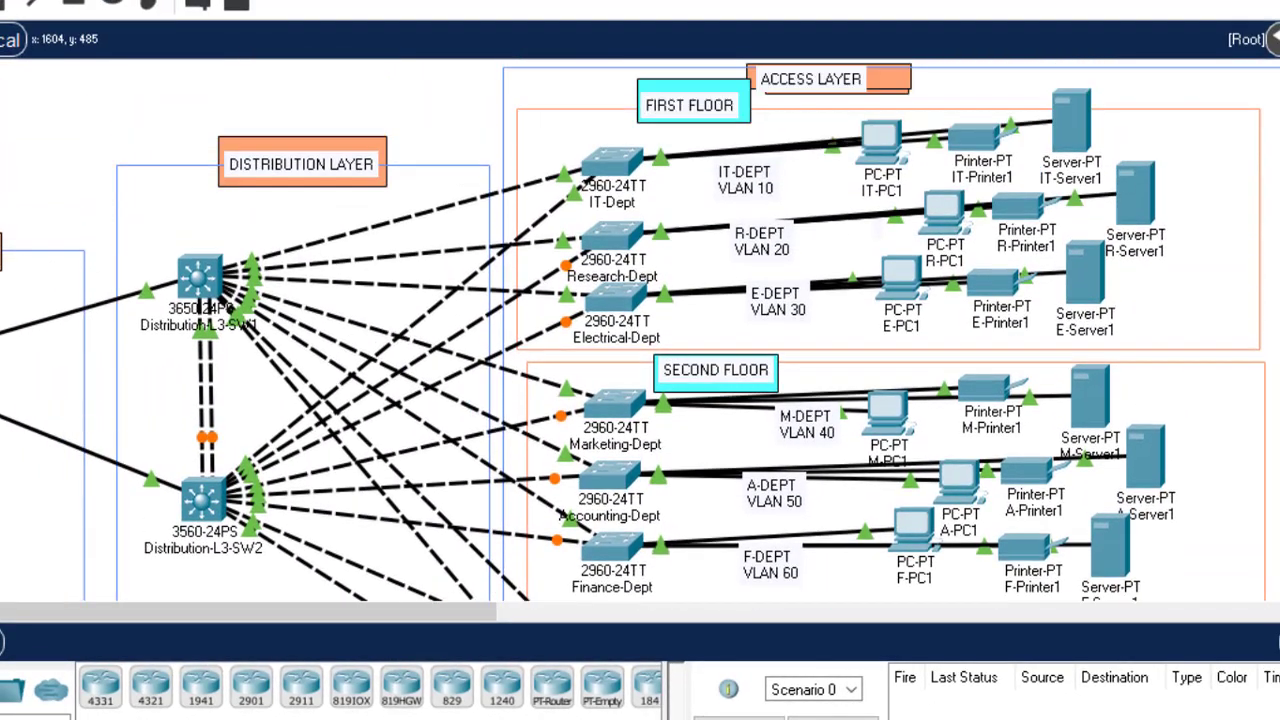
scroll(640, 330, "down", 2)
scroll(640, 330, "up", 1)
scroll(640, 330, "down", 1)
scroll(640, 330, "down", 1)
scroll(640, 330, "up", 2)
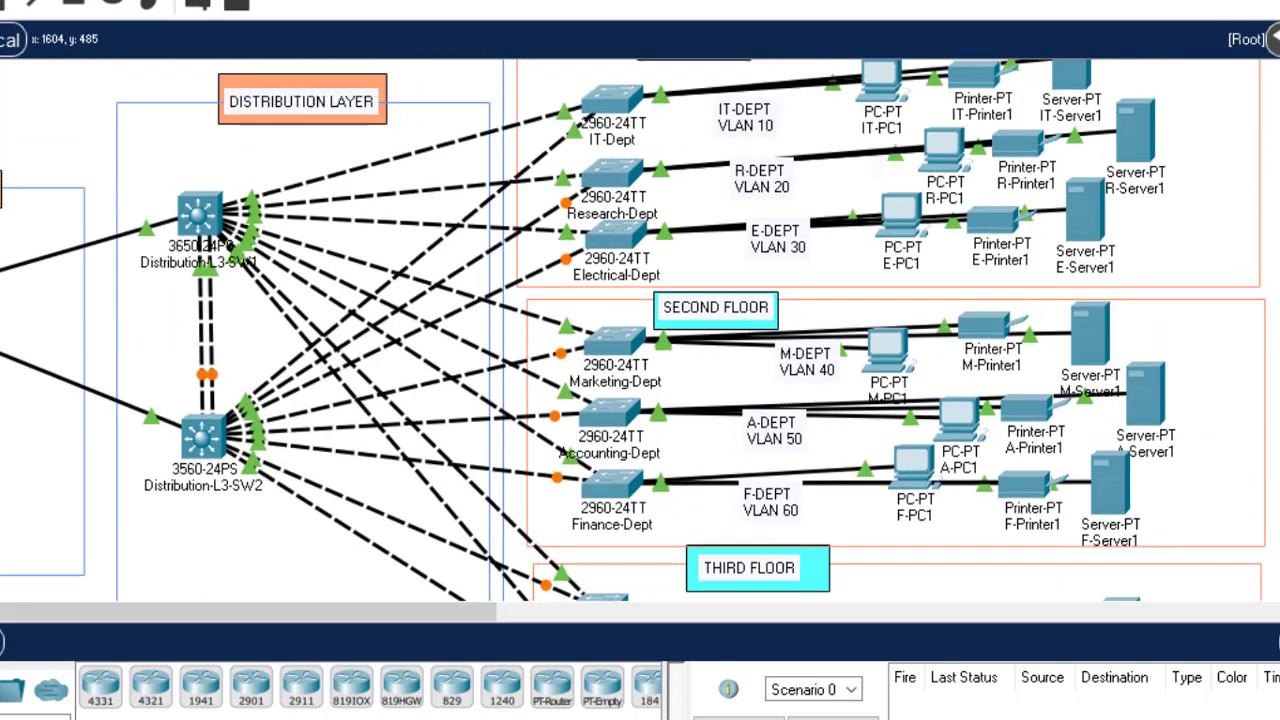
scroll(640, 330, "down", 3)
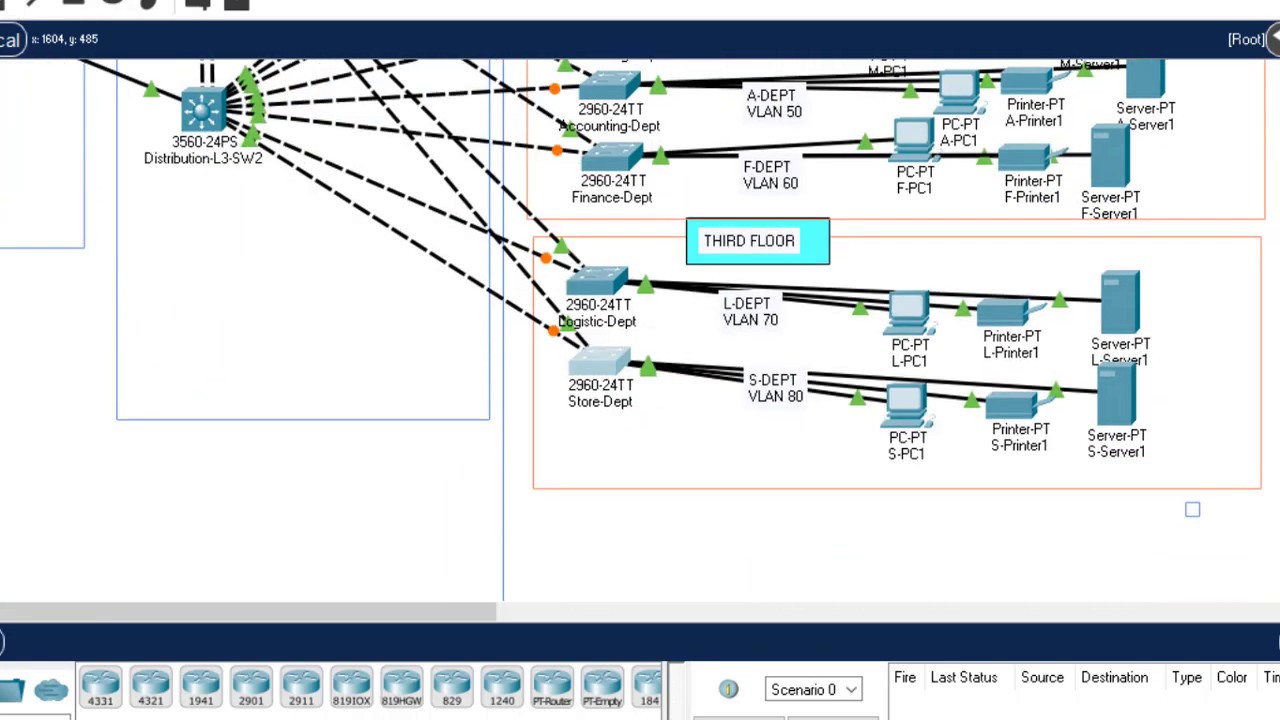
scroll(640, 330, "up", 1)
scroll(640, 330, "up", 2)
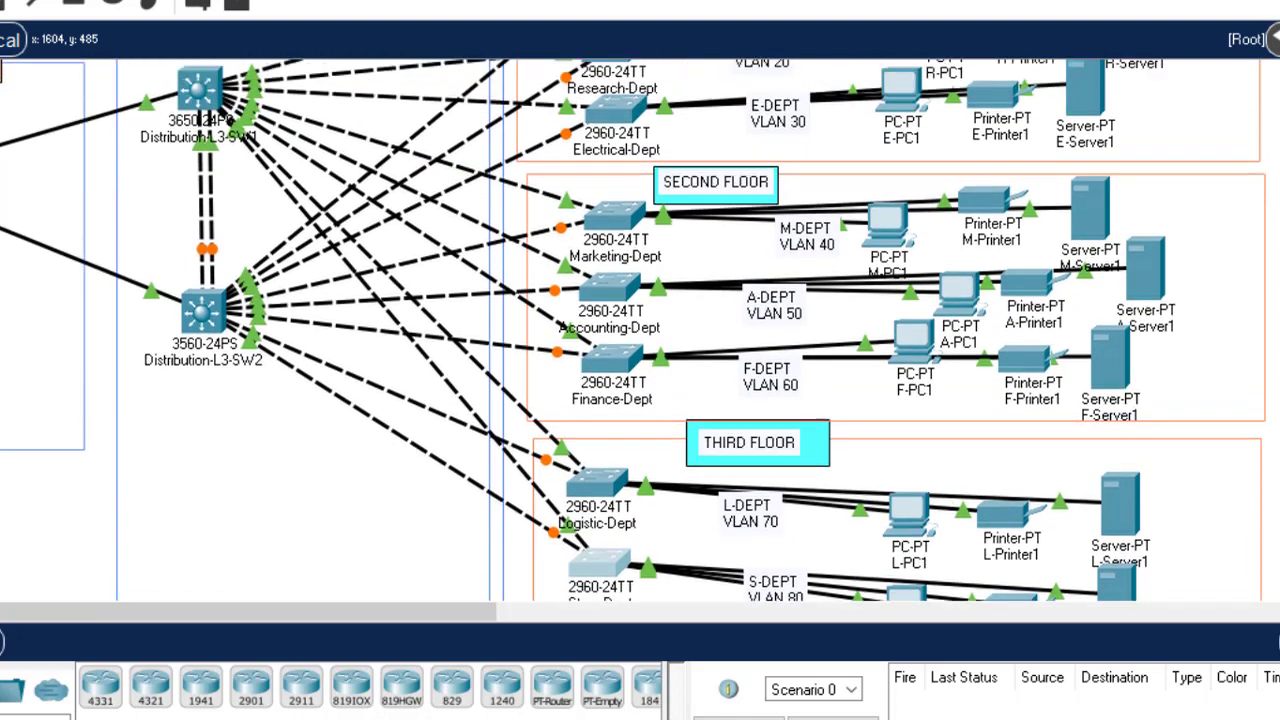
scroll(640, 330, "up", 2)
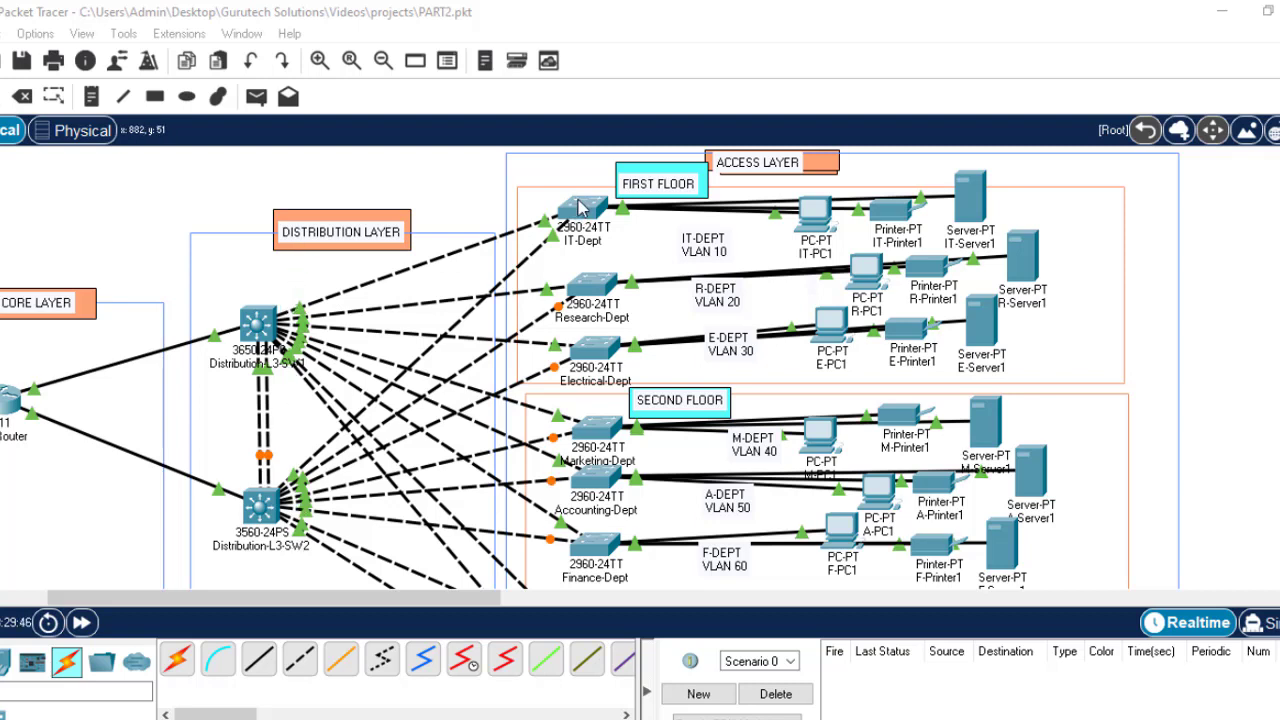
Step: Open the IT-Dept switch CLI, log in, and enter global configuration mode
left_click(583, 207)
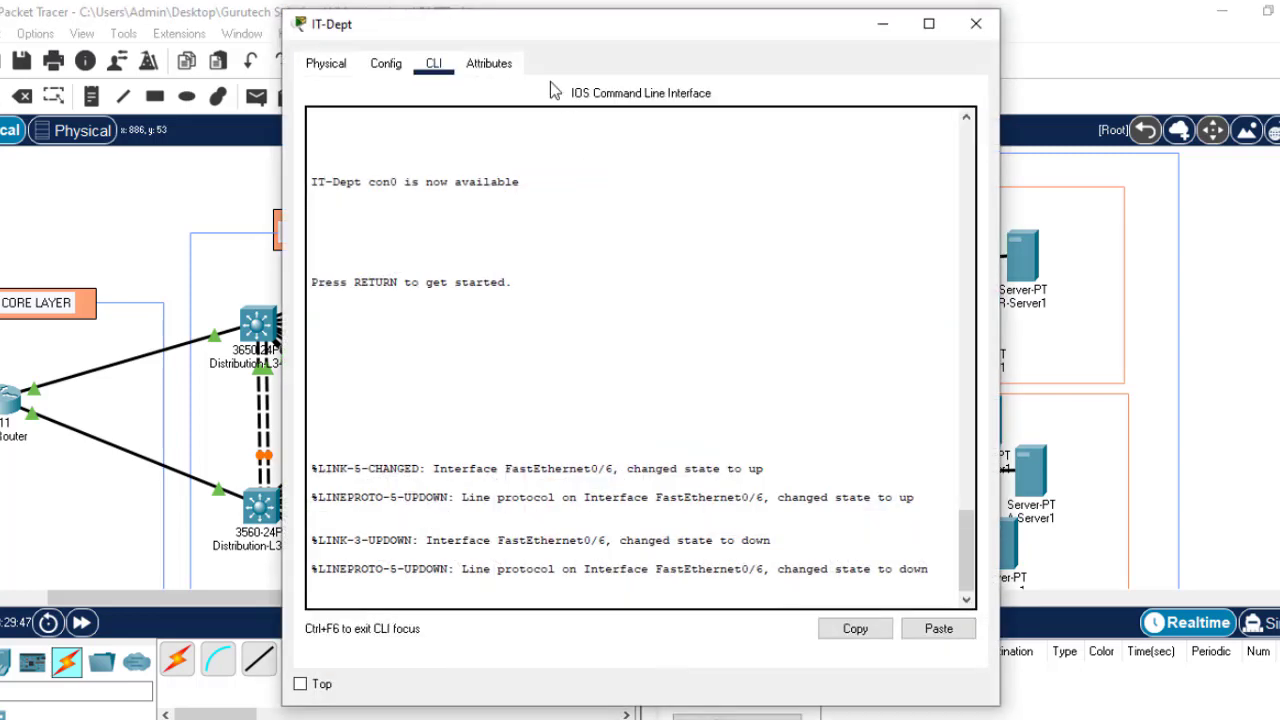
left_click_drag(613, 38, 848, 59)
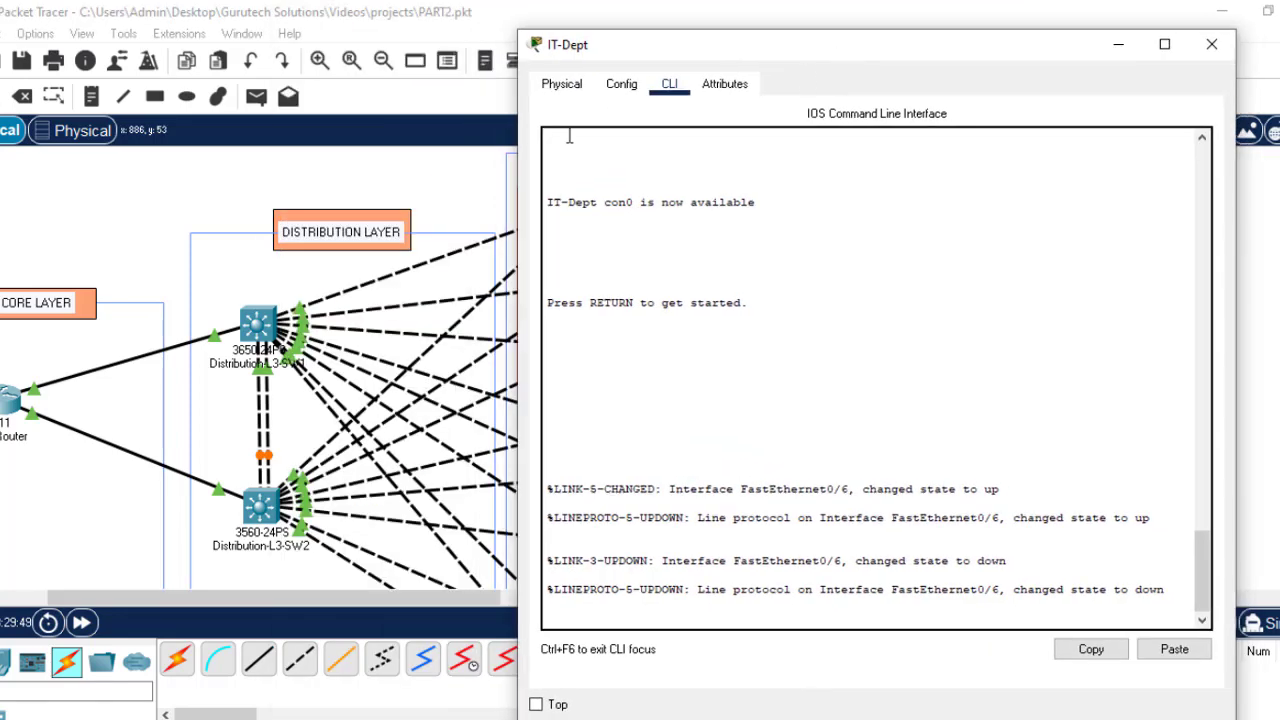
left_click(621, 88)
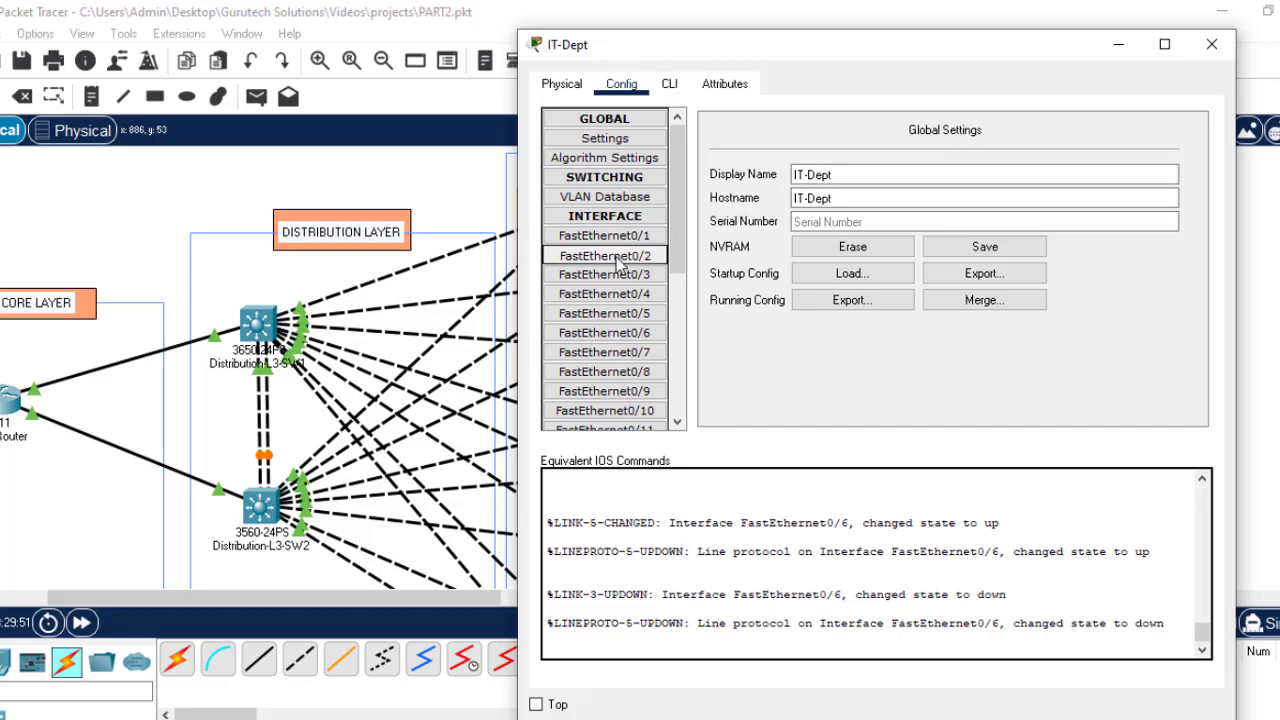
left_click(669, 88)
key("Return")
key("Return")
key("Return")
key("Return")
key("Return")
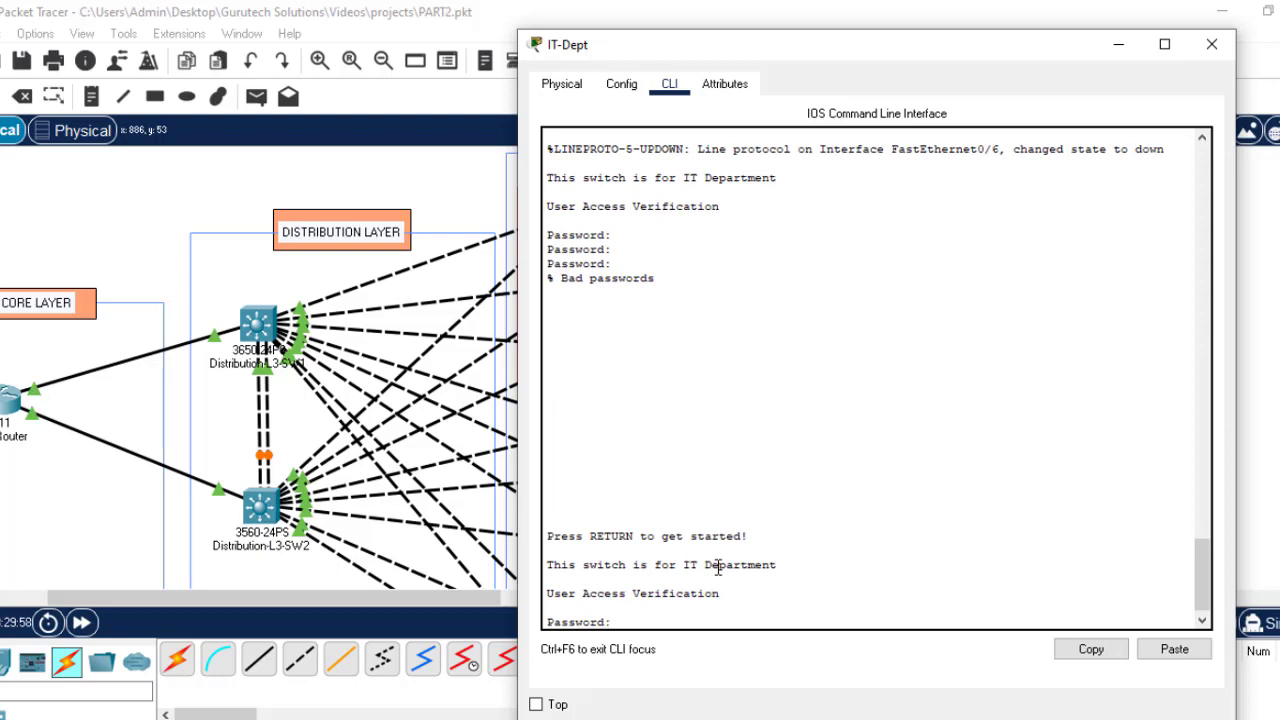
key("Return")
key("Return")
key("Return")
key("Return")
type("ept>")
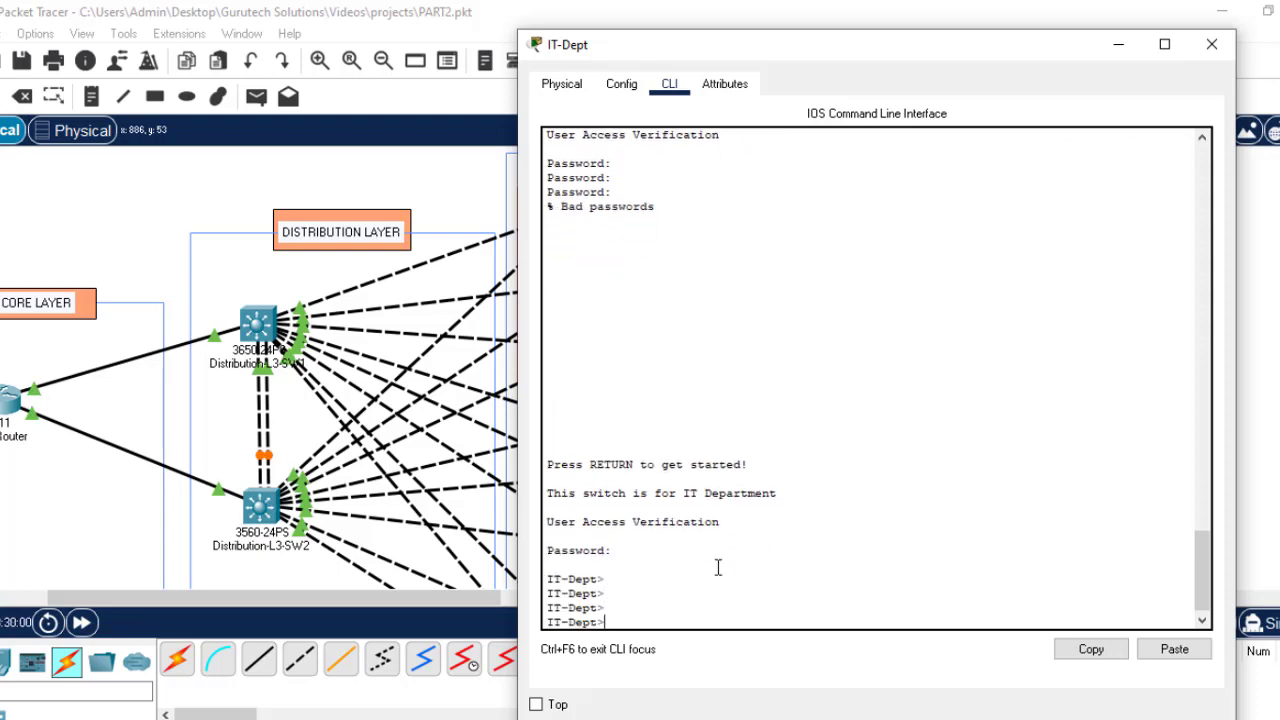
type("n")
key("Return")
type("co")
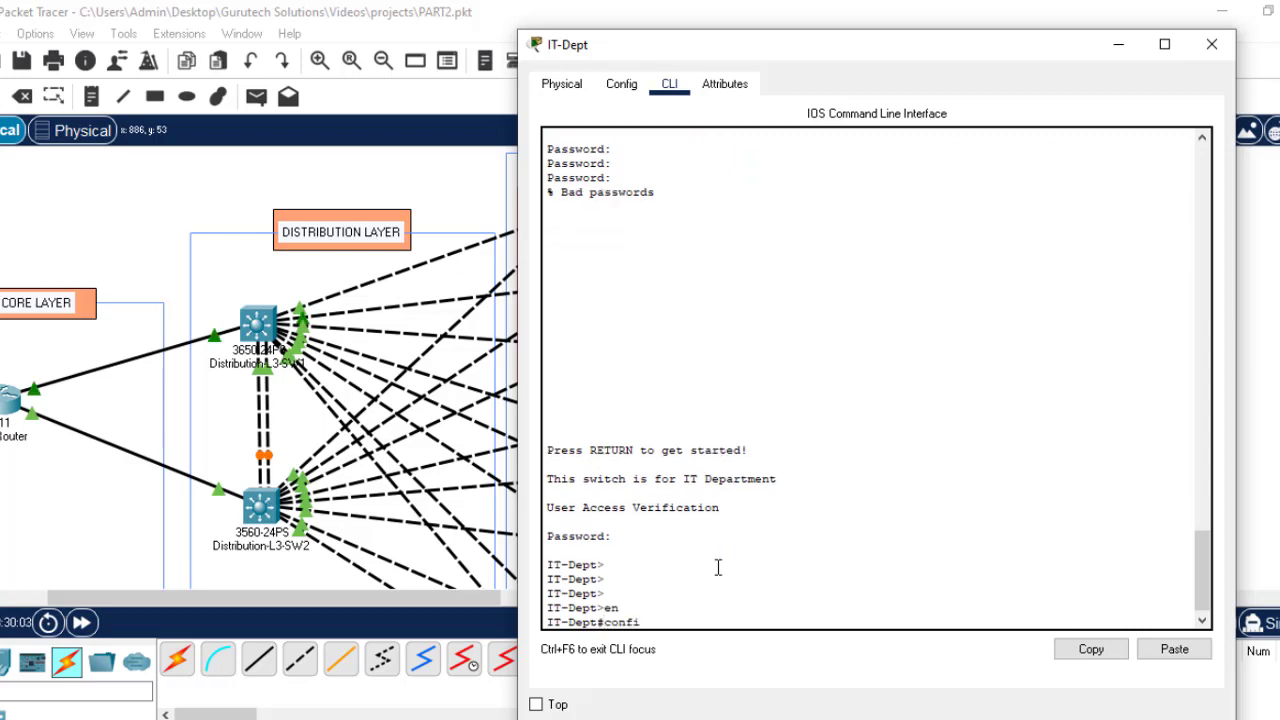
type("nfi")
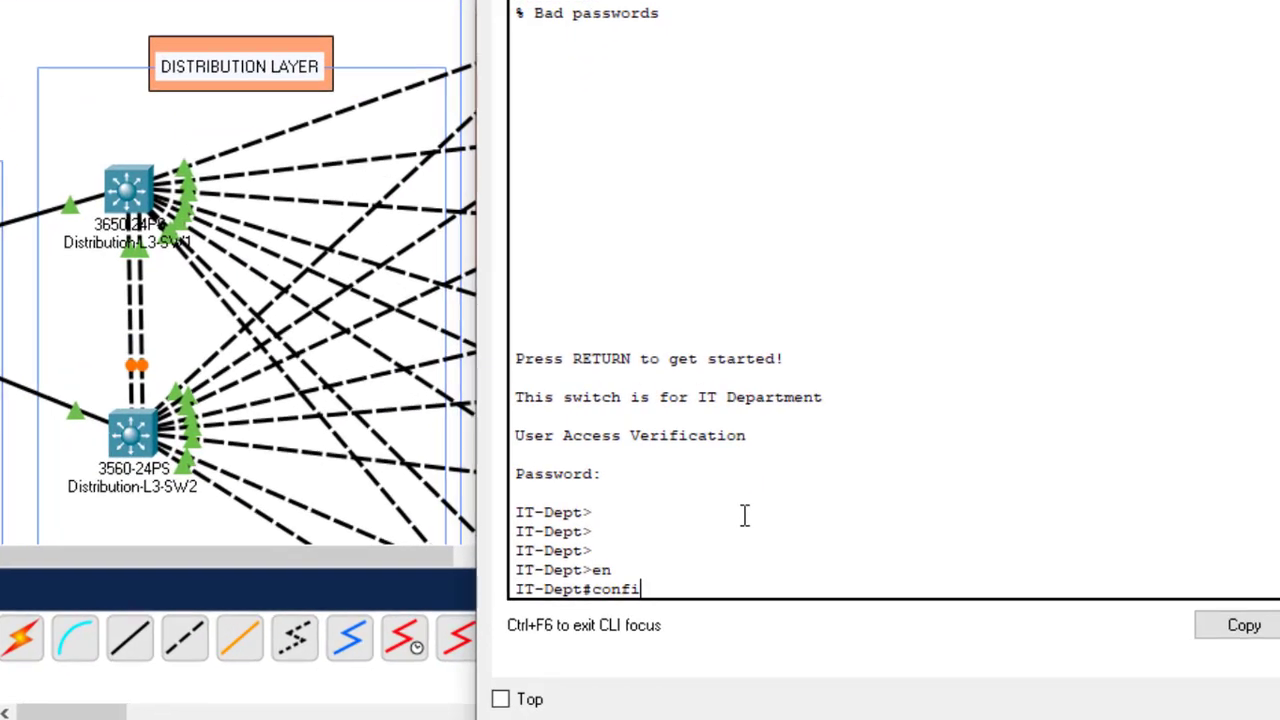
key("Tab")
type("t")
key("Return")
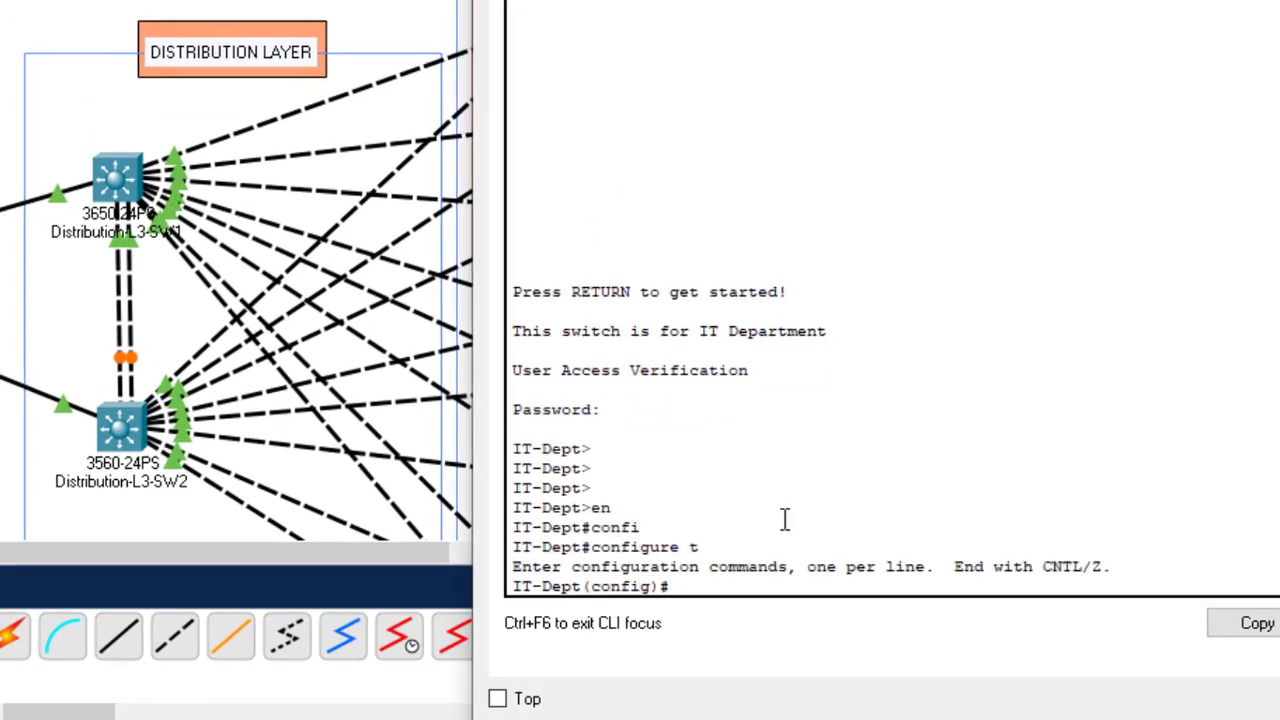
Step: Set interface range Fa0/1–2 to switchport mode trunk and save with 'do wr'
type("int range")
key("alt+F4")
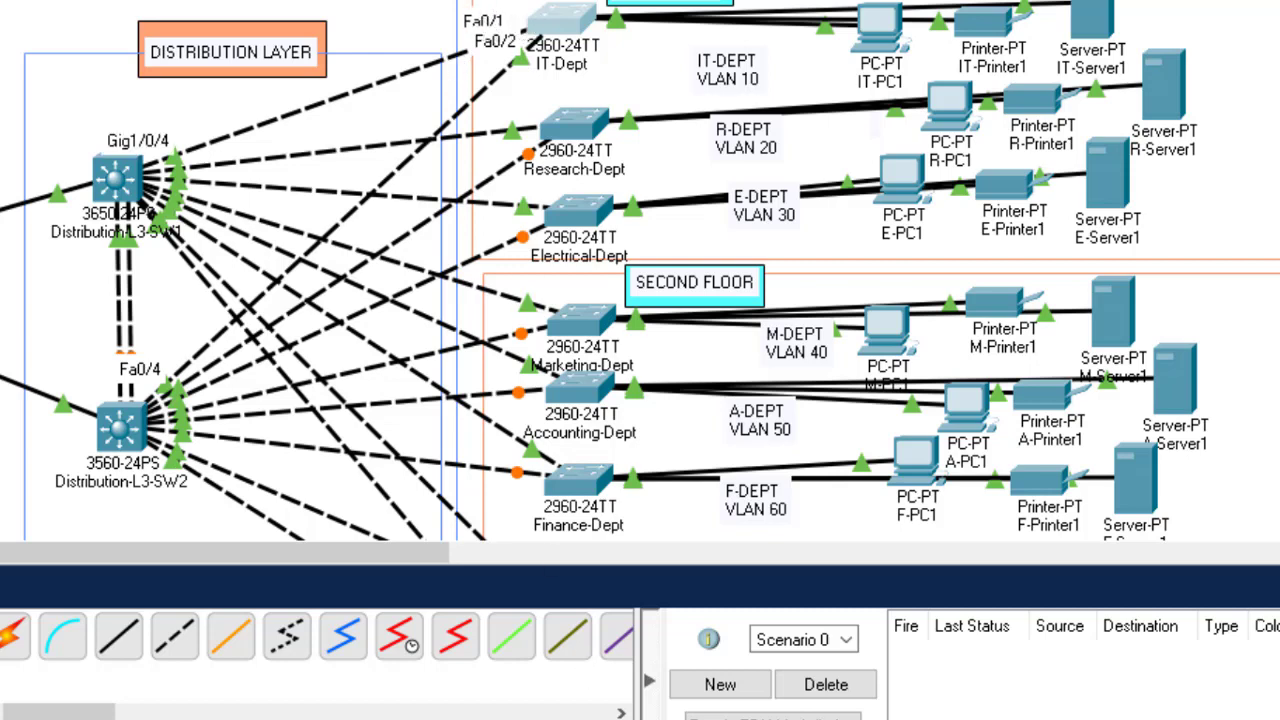
left_click(799, 656)
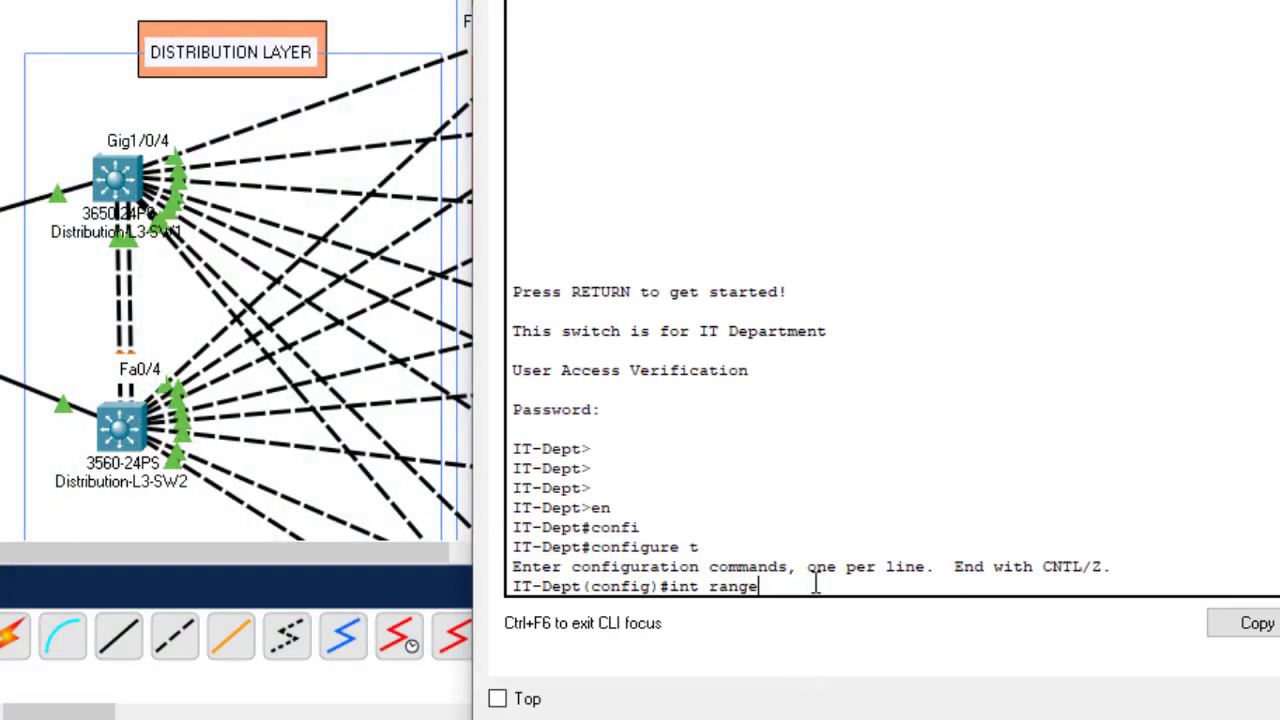
type("fa0/1-2")
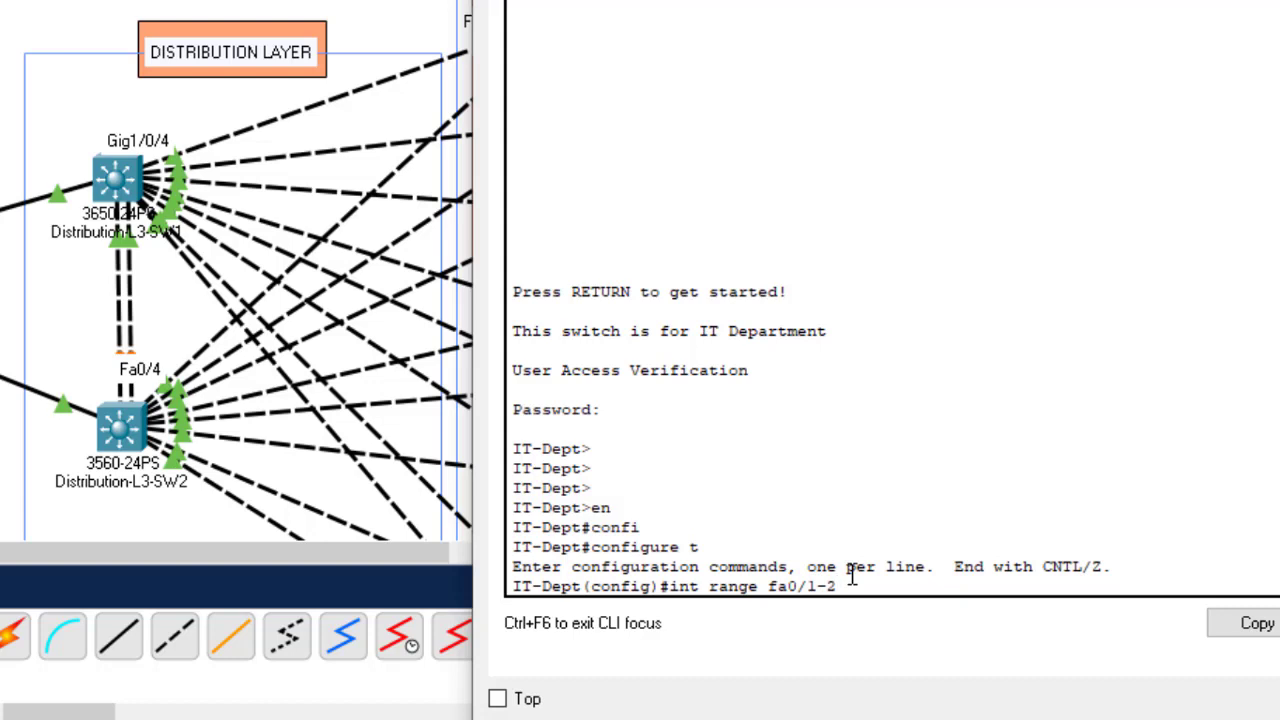
key("Return")
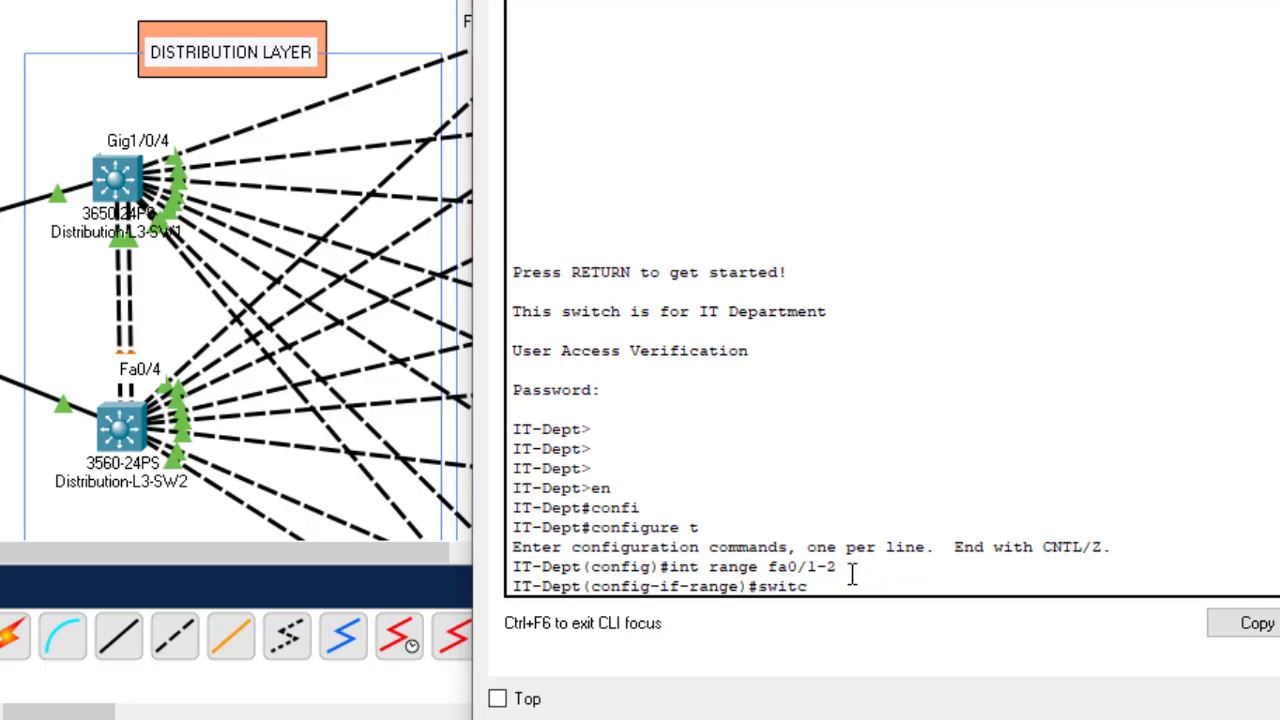
type("switc")
key("Tab")
type("mo")
key("Tab")
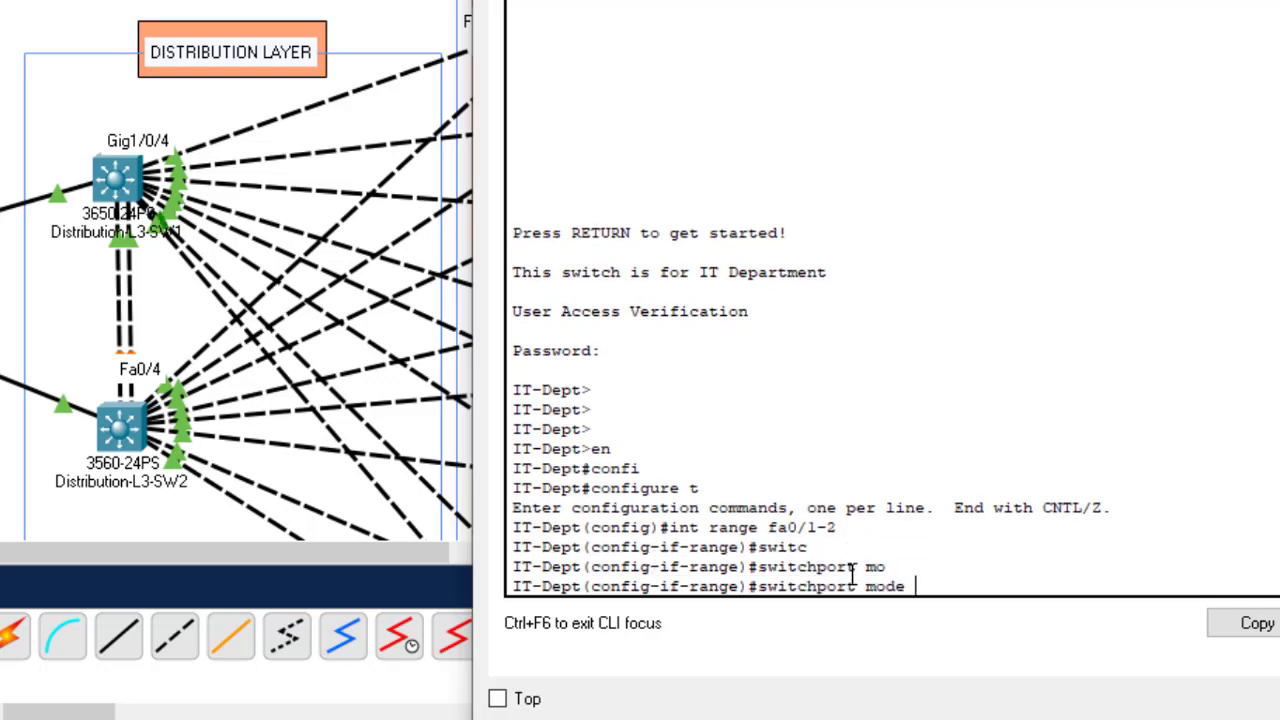
type("tr")
key("Tab")
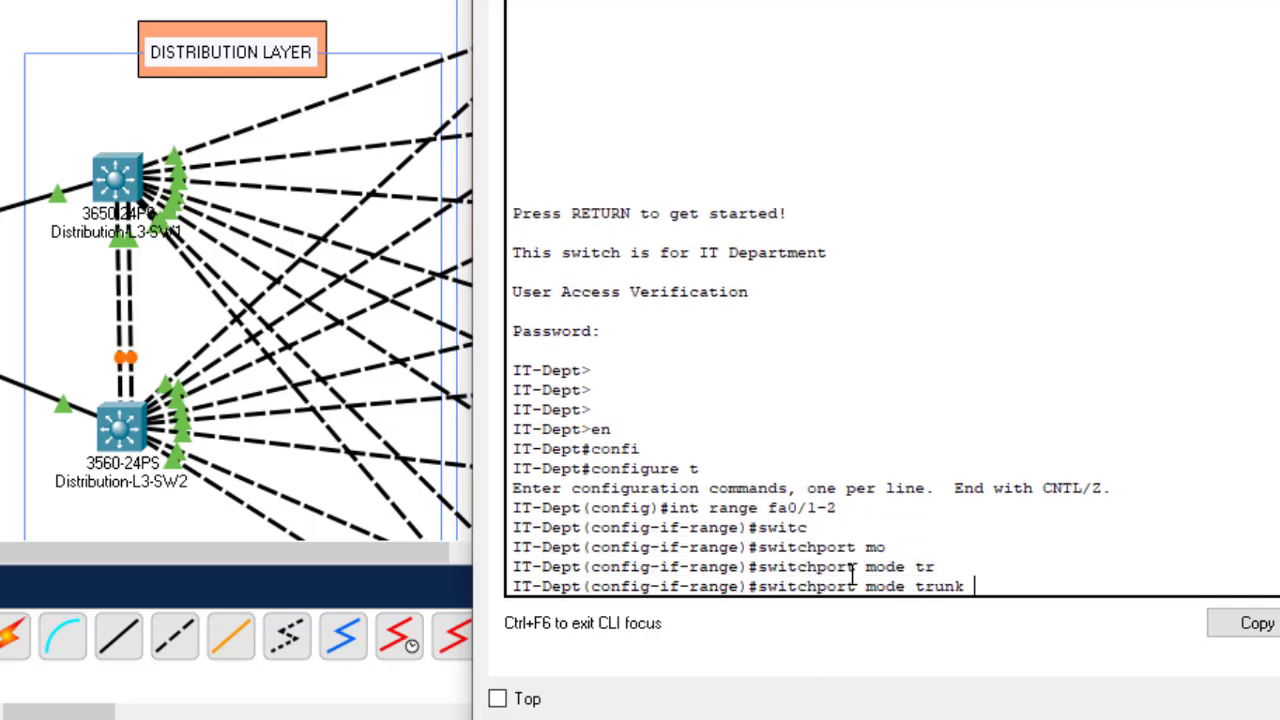
key("Return")
key("Return")
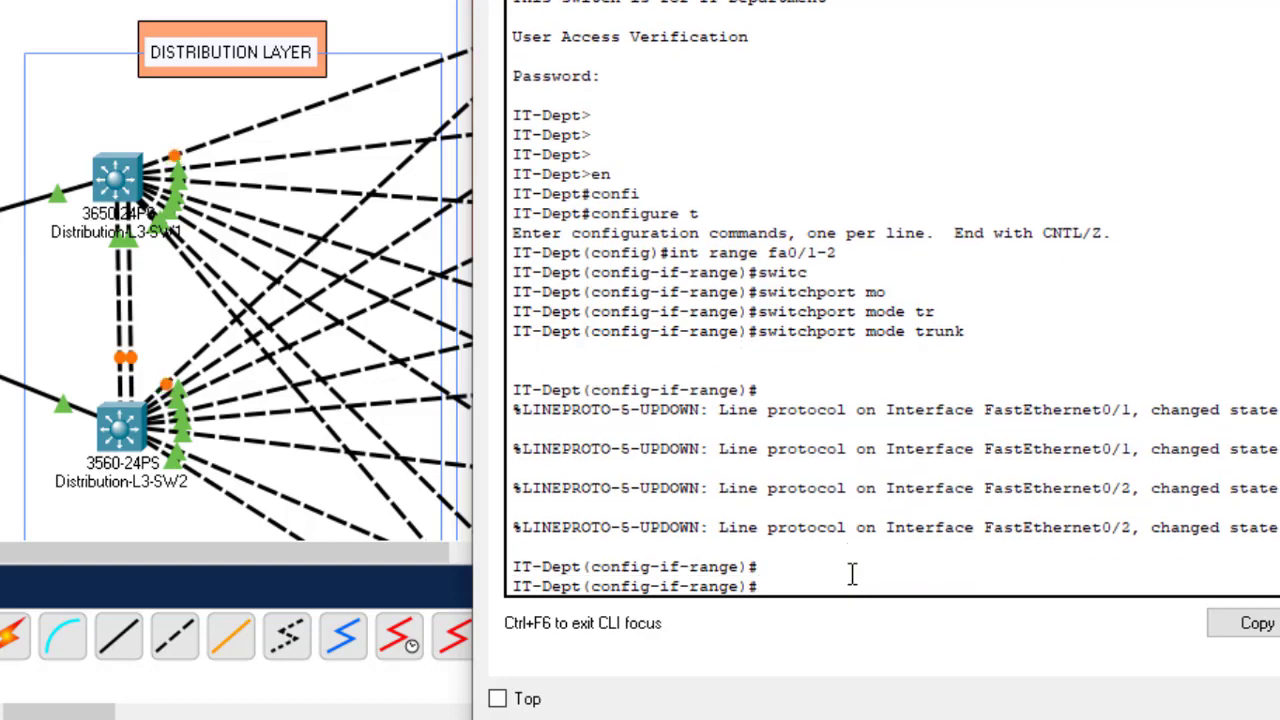
key("Return")
key("Return")
type("do wr")
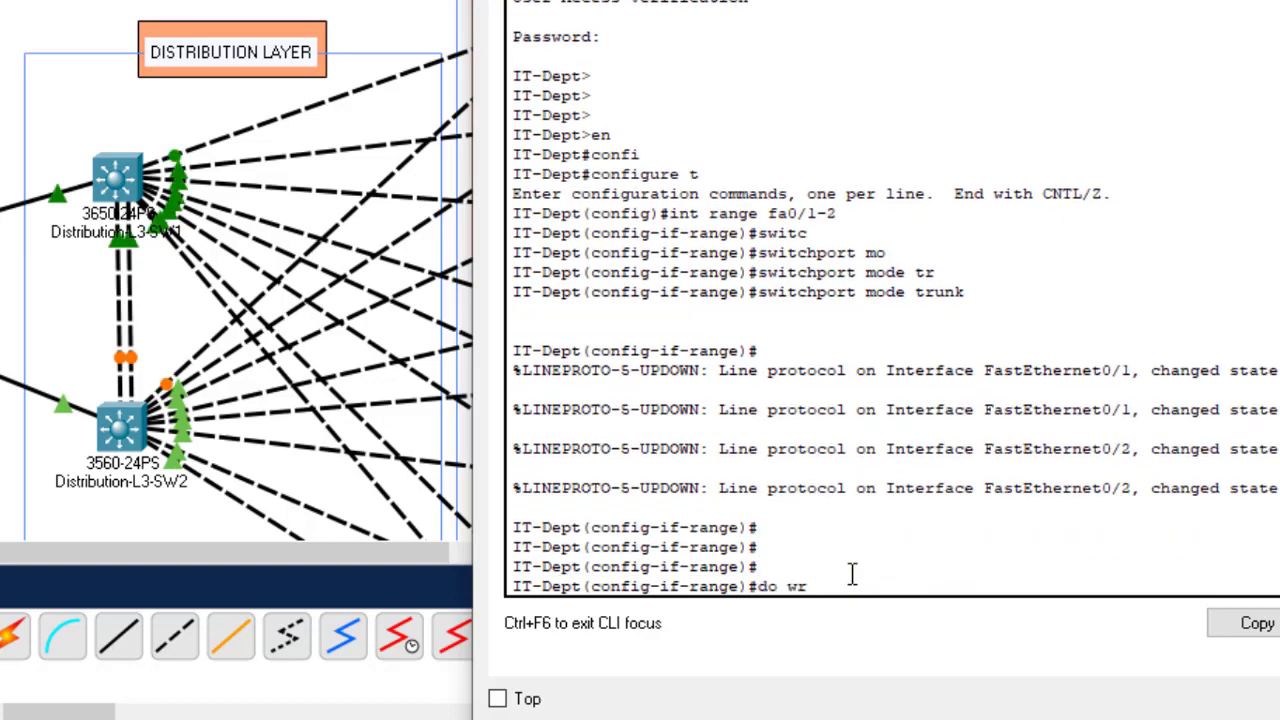
key("Return")
Step: Log in to the Research-Dept switch console and enter global configuration mode
left_click(1279, 0)
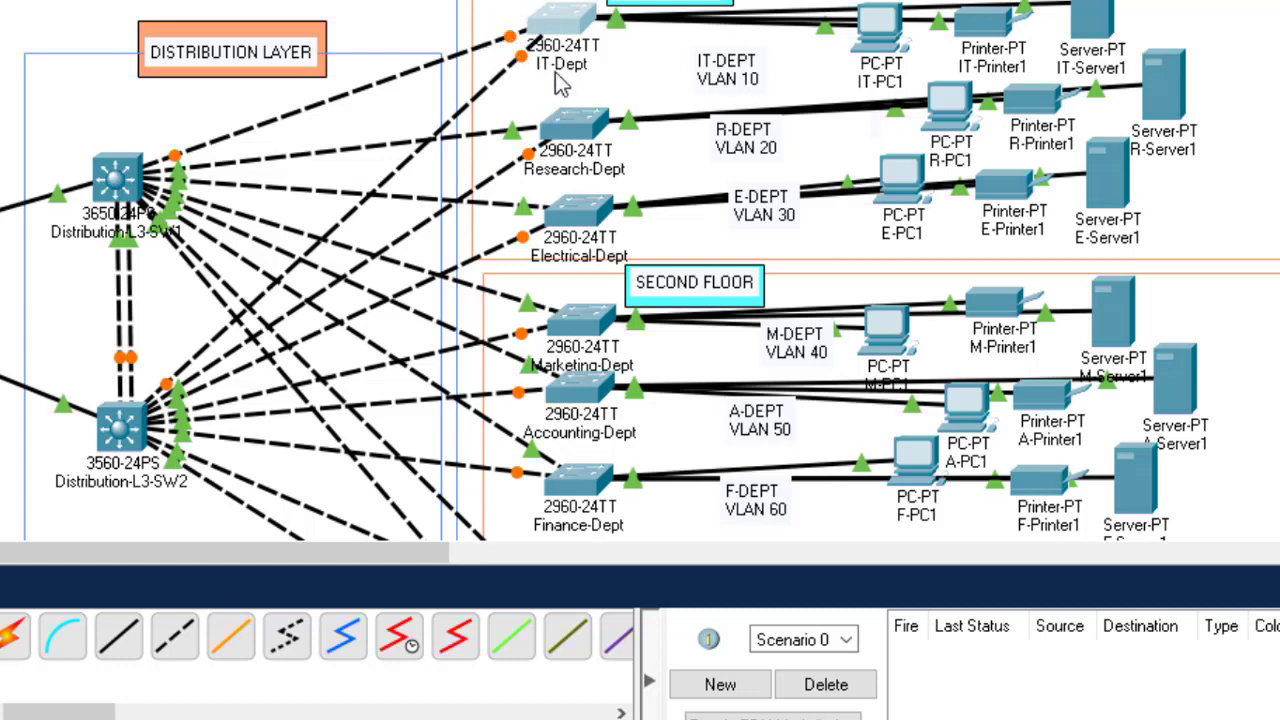
left_click(578, 138)
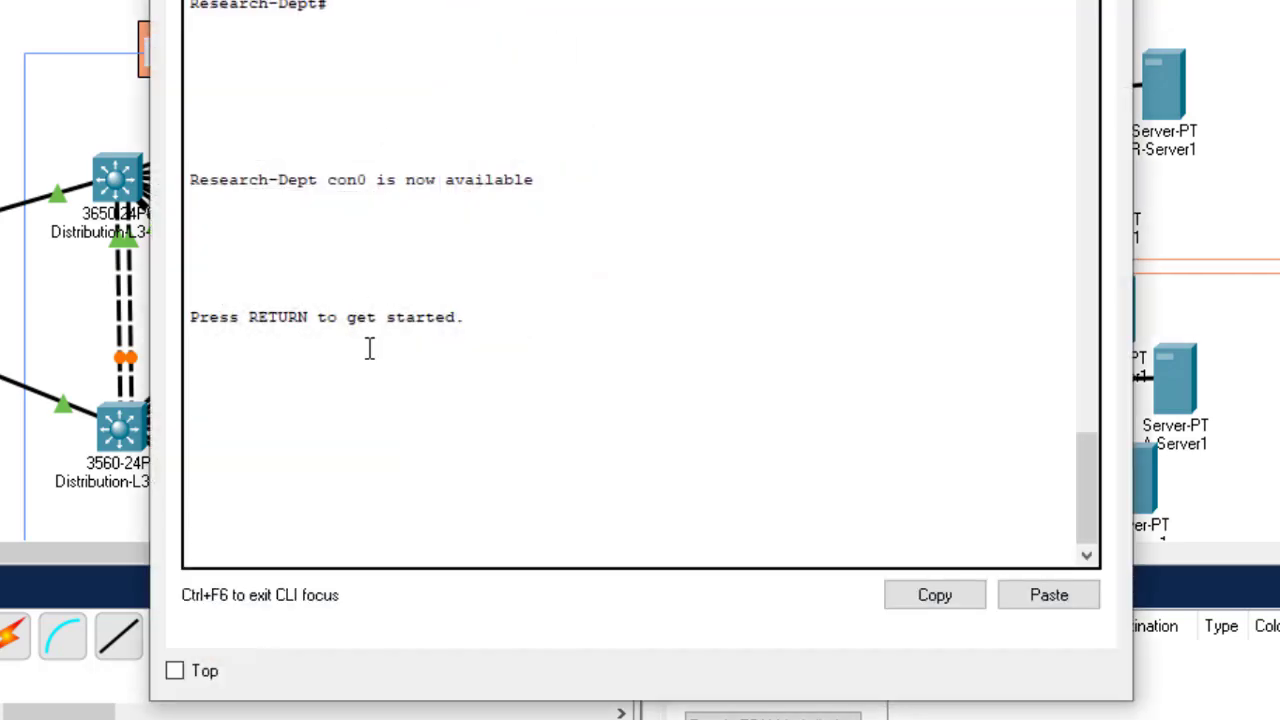
key("Return")
key("Return")
key("Return")
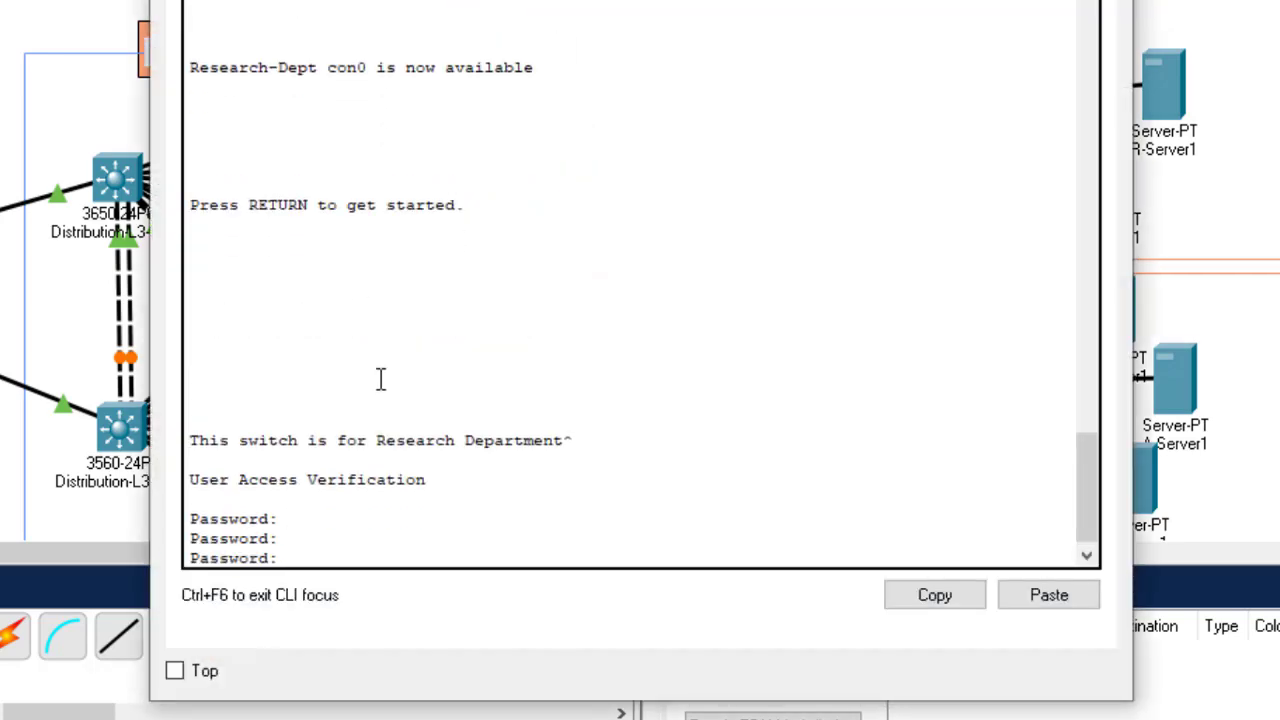
key("Return")
key("Return")
key("Return")
type("esearch-Dept>e")
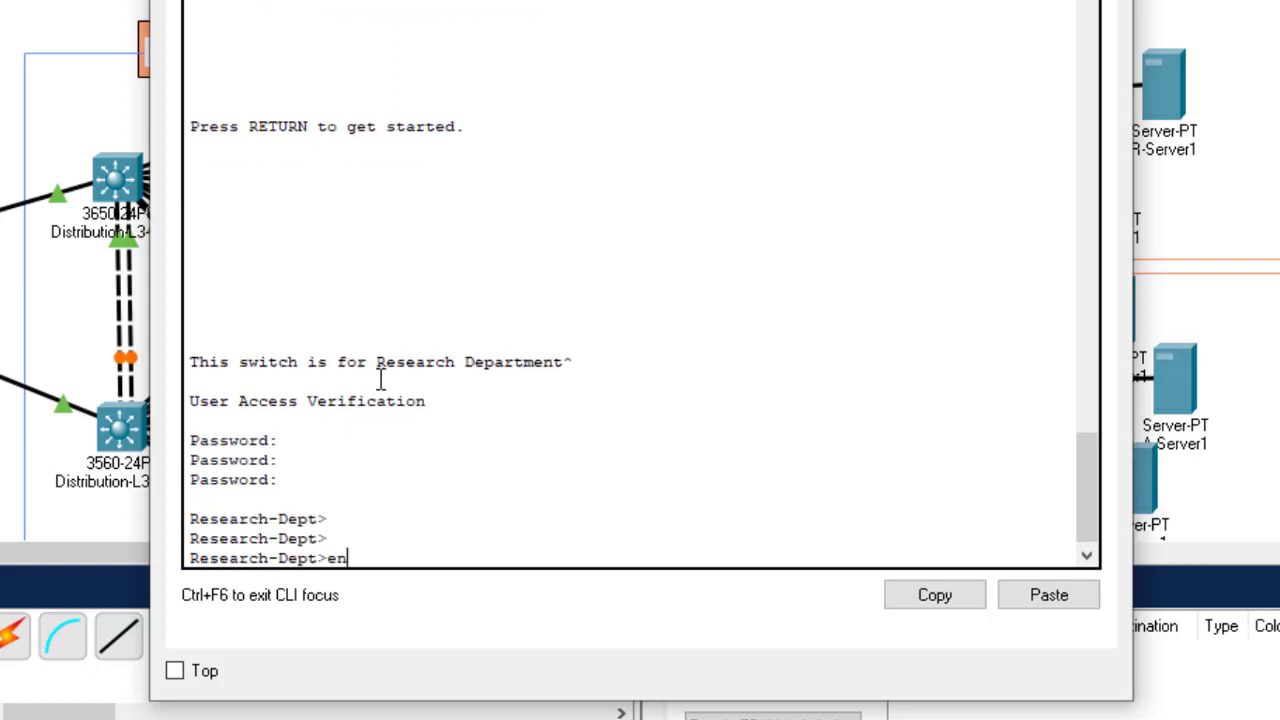
type("n")
key("Return")
type("confi")
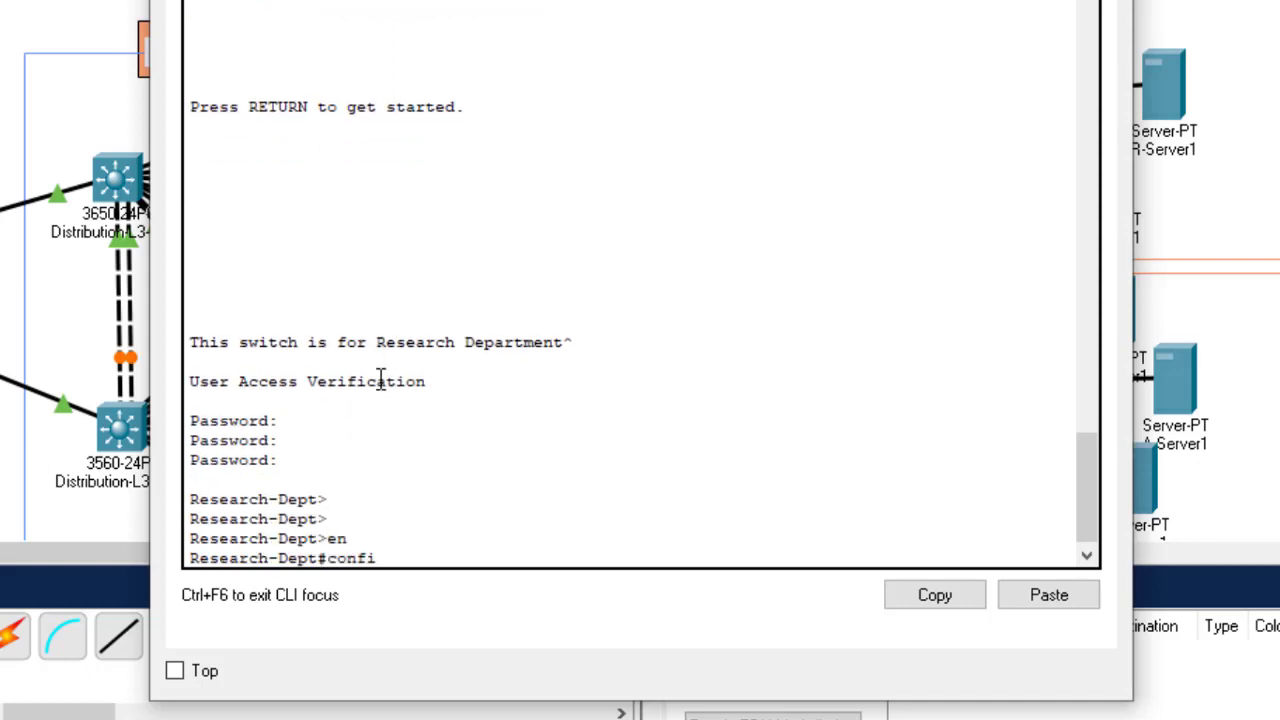
type("g t")
key("Return")
key("Return")
key("Return")
key("Return")
key("Return")
key("Return")
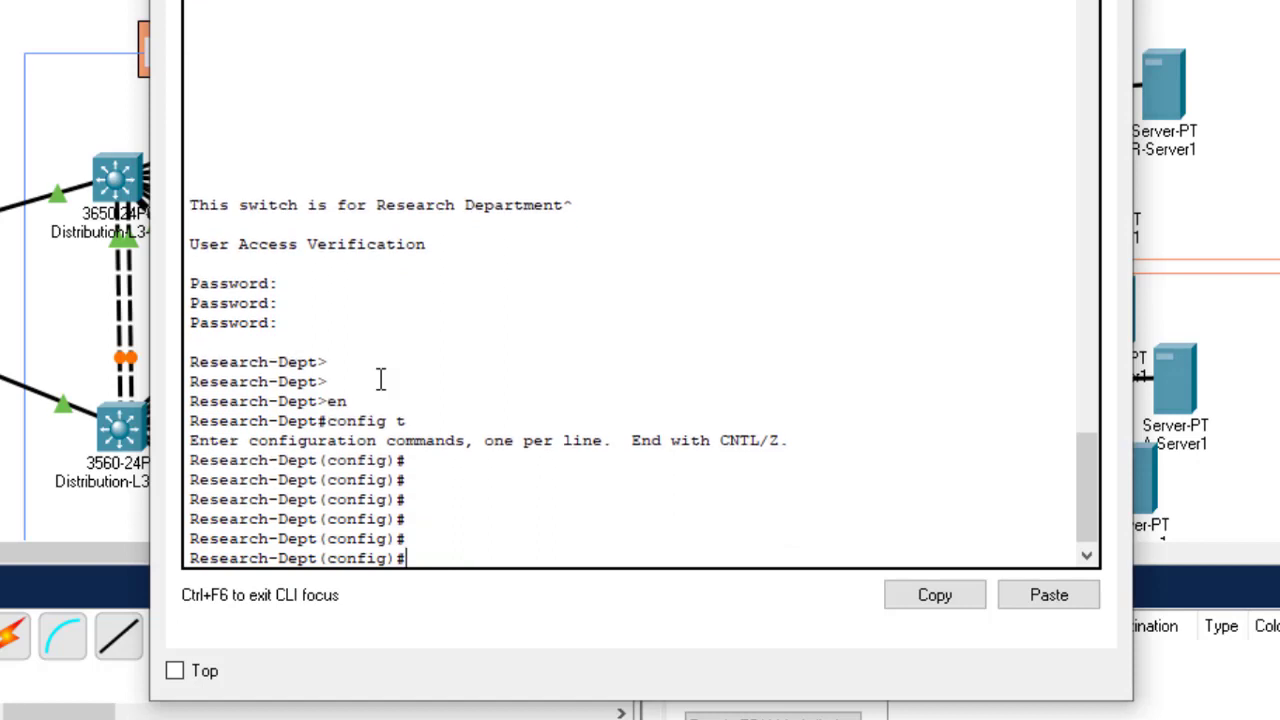
Step: Select the interface range Fa0/1–2 on the Research-Dept switch
type("int range")
left_click(993, 0)
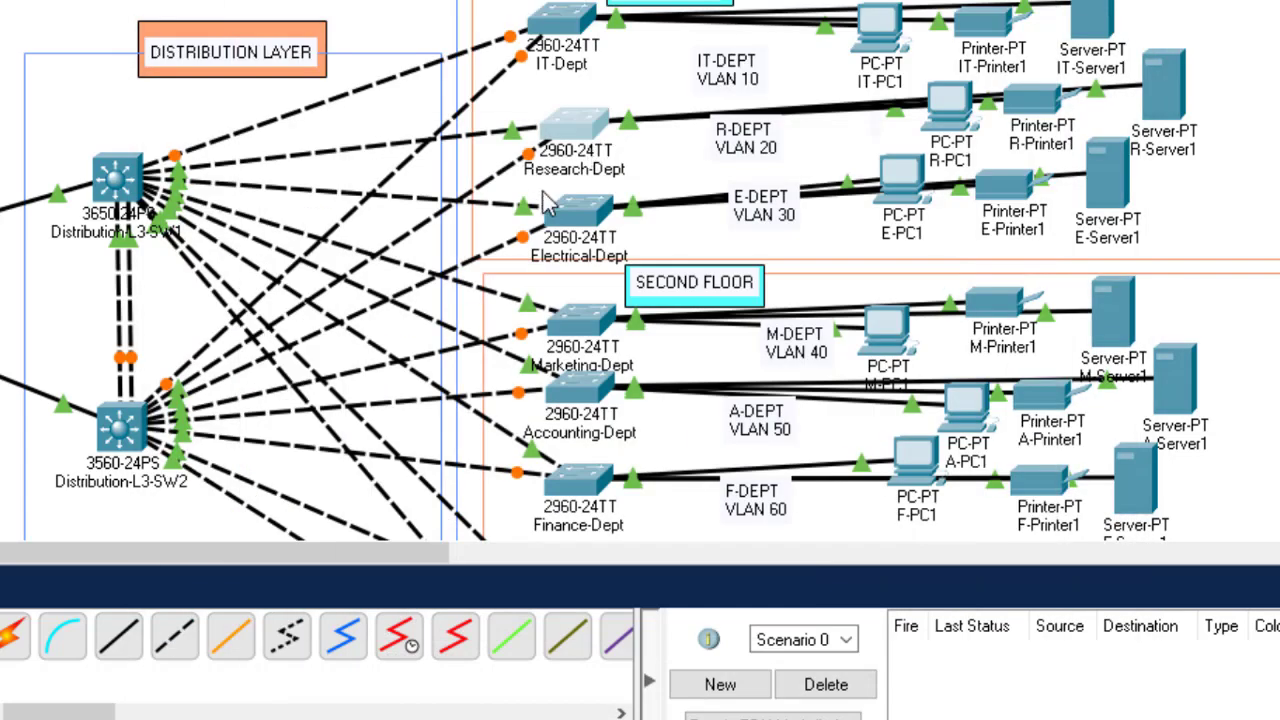
mouse_move(520, 143)
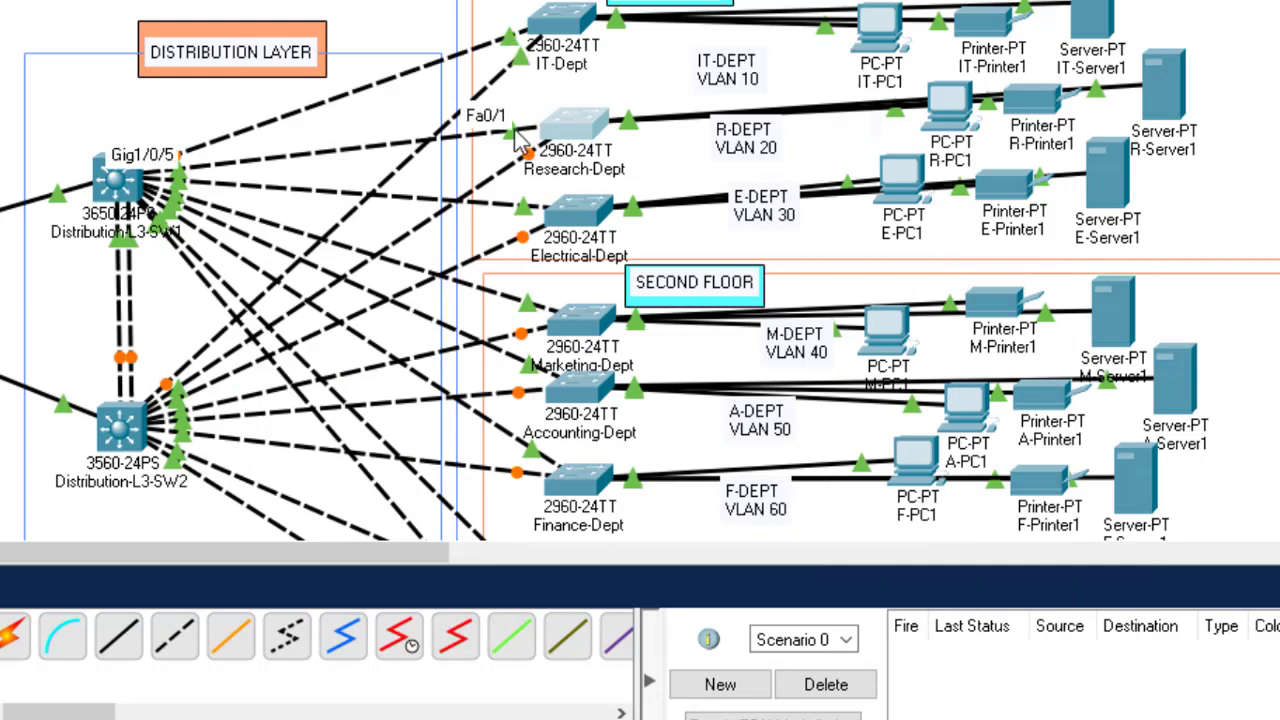
mouse_move(530, 165)
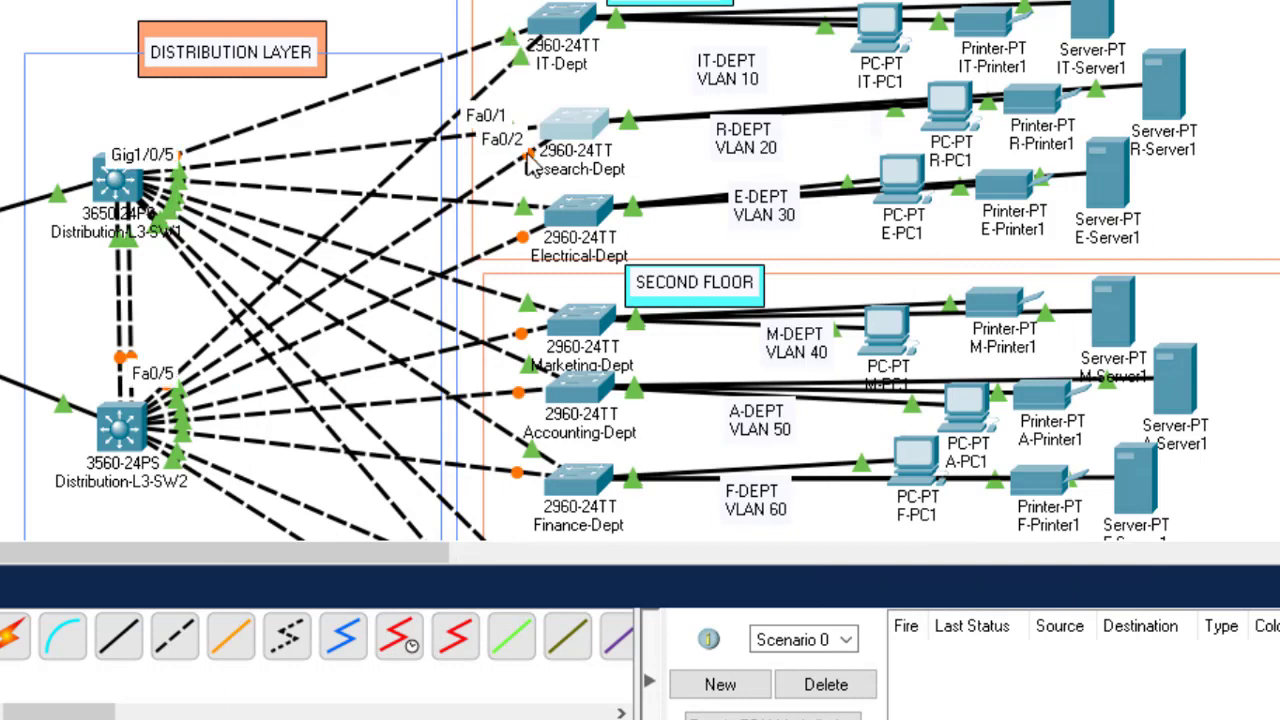
left_click(578, 127)
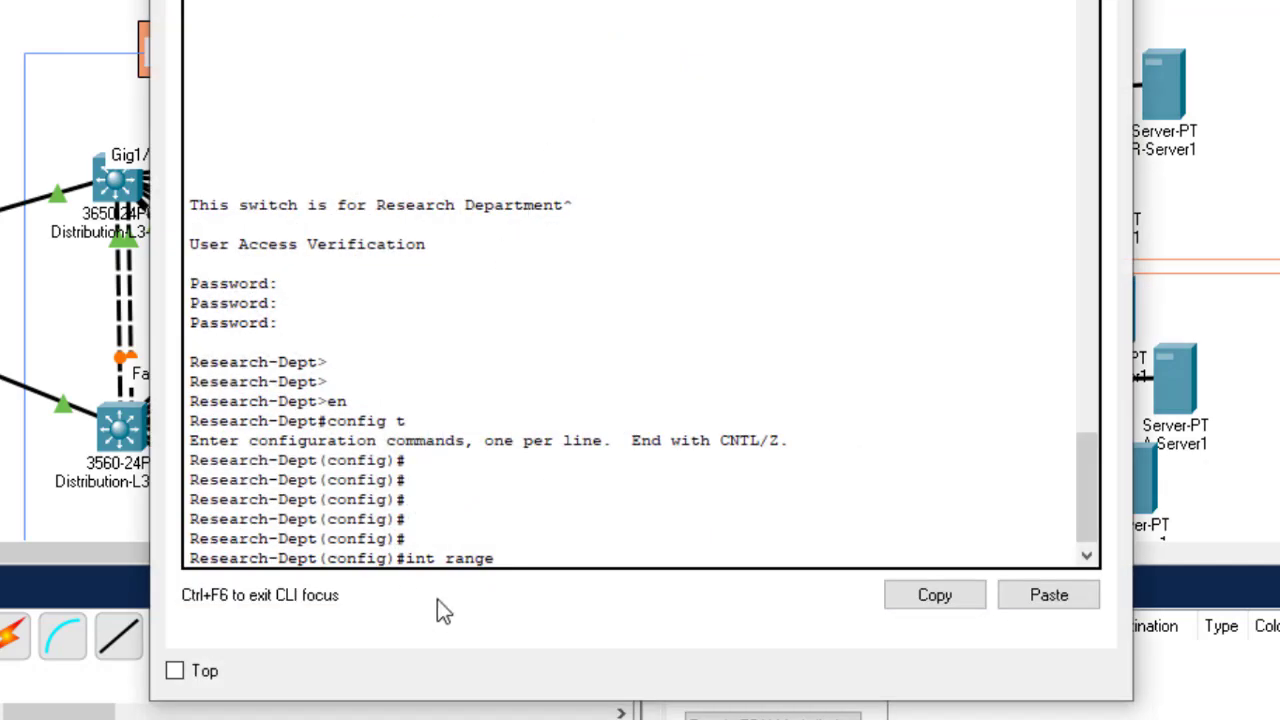
left_click(571, 537)
type("fa0/1-")
key("Return")
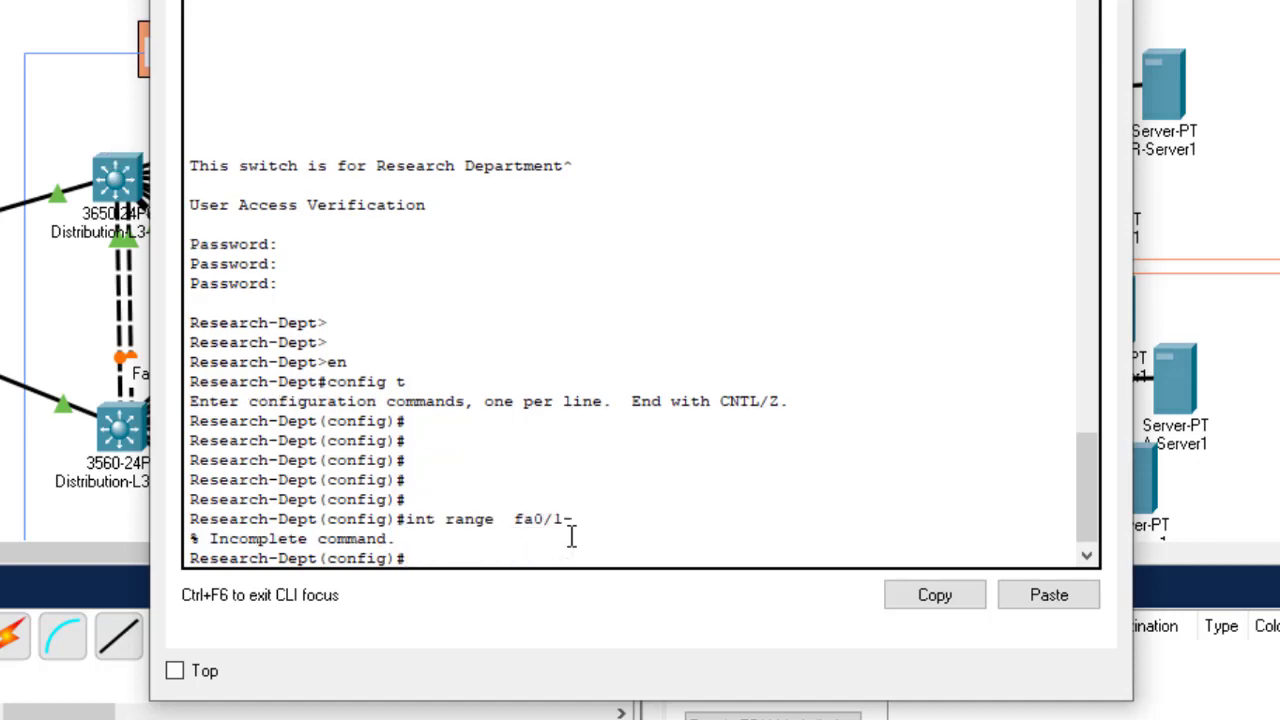
key("Up")
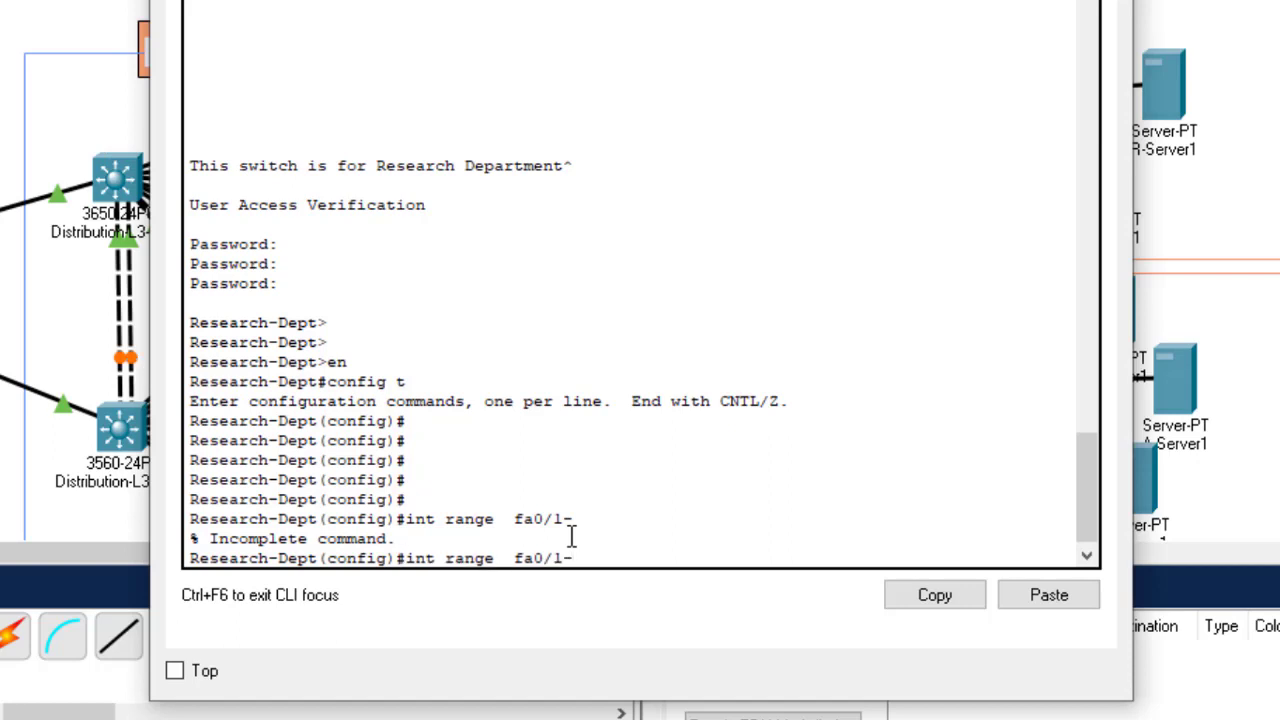
type("2")
key("Return")
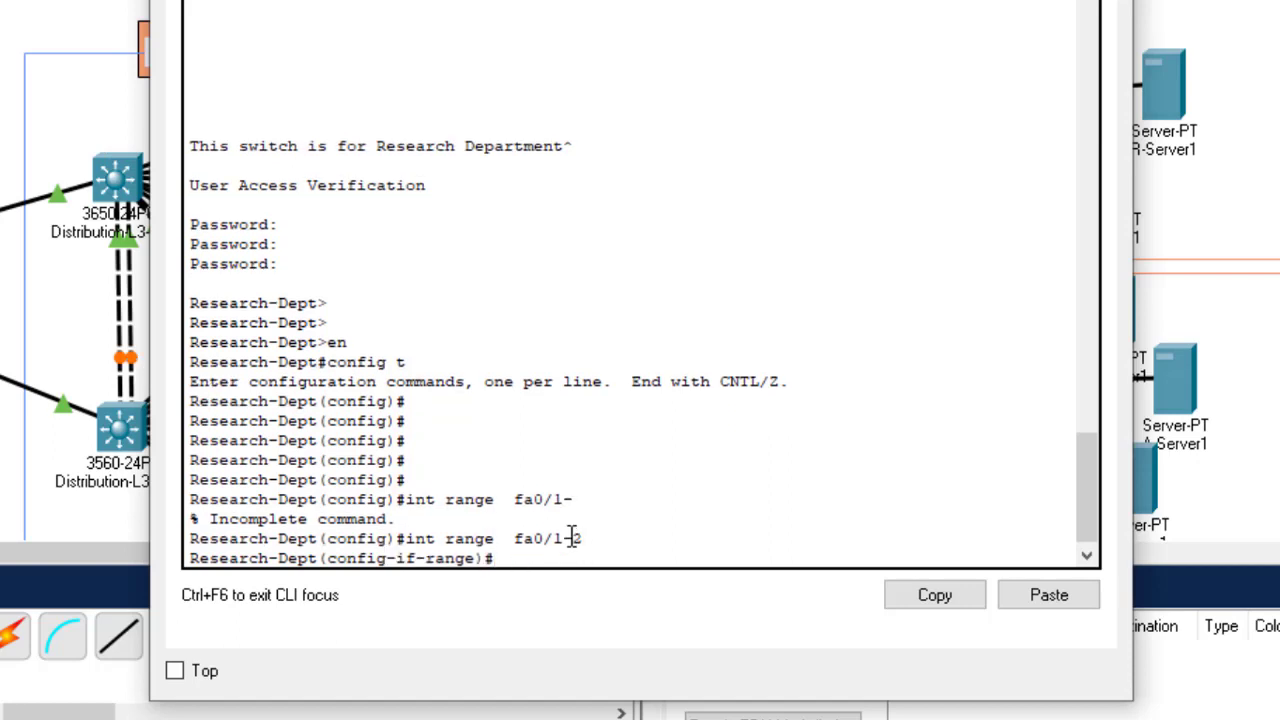
Step: Set Fa0/1–2 to switchport mode trunk, save with do wr, and close the window
type("swi")
key("Tab")
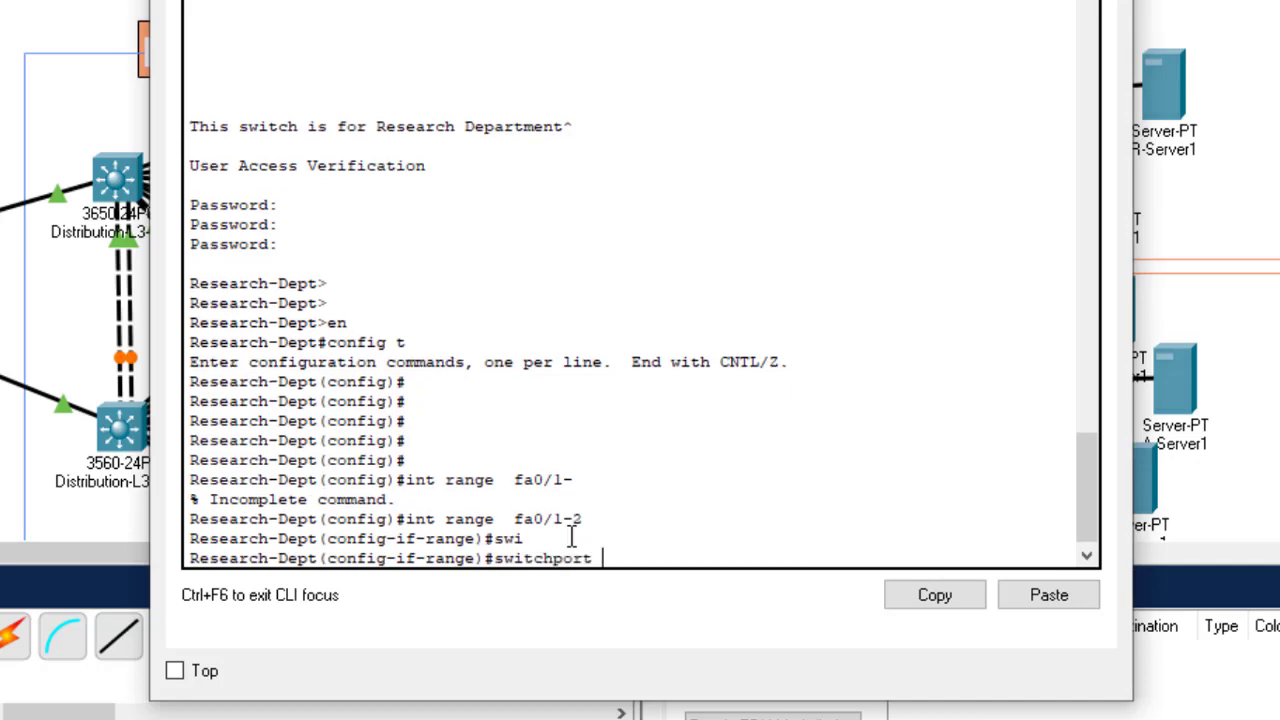
type("mo")
key("Tab")
type("tr")
key("Tab")
key("Return")
type("do")
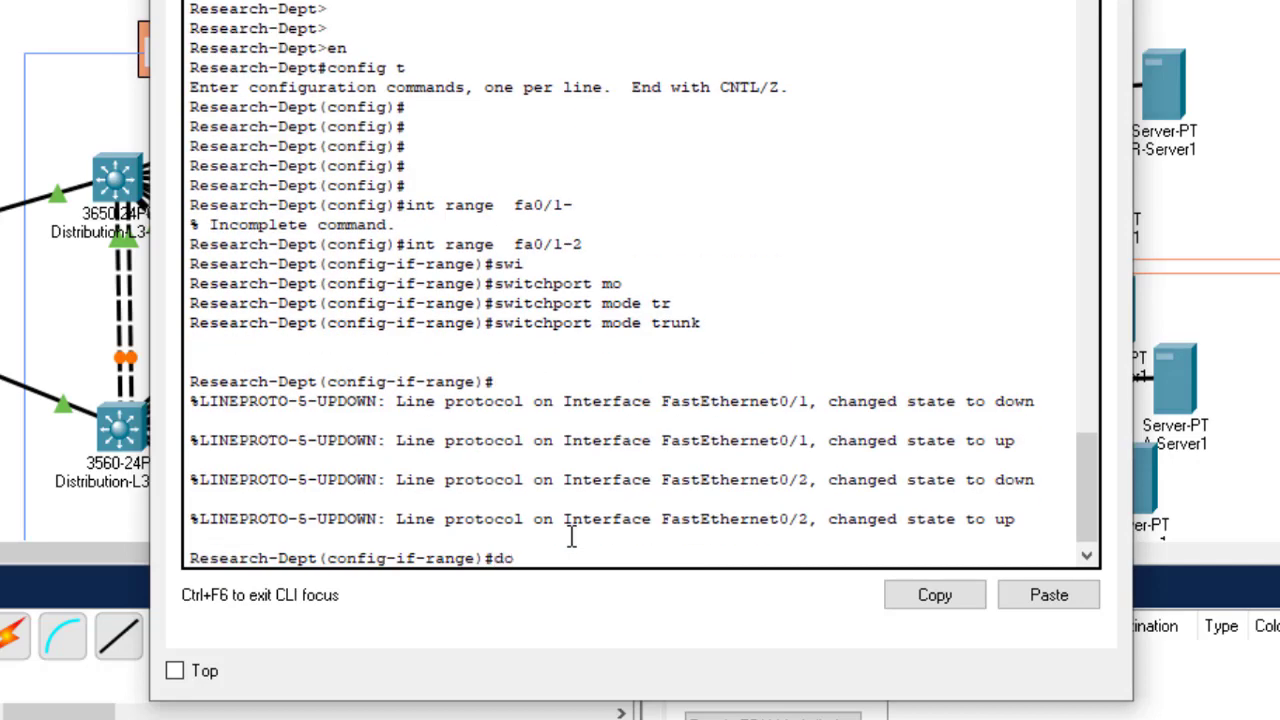
type(" wr")
key("Return")
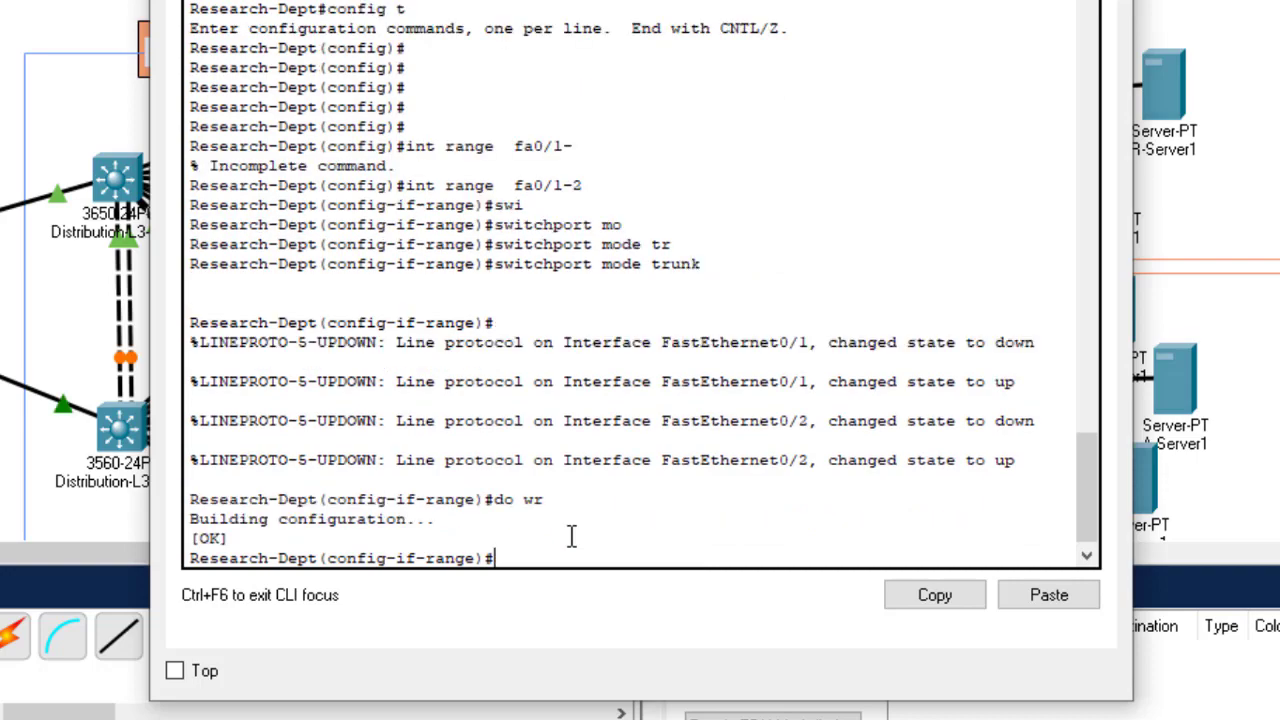
key("alt+F4")
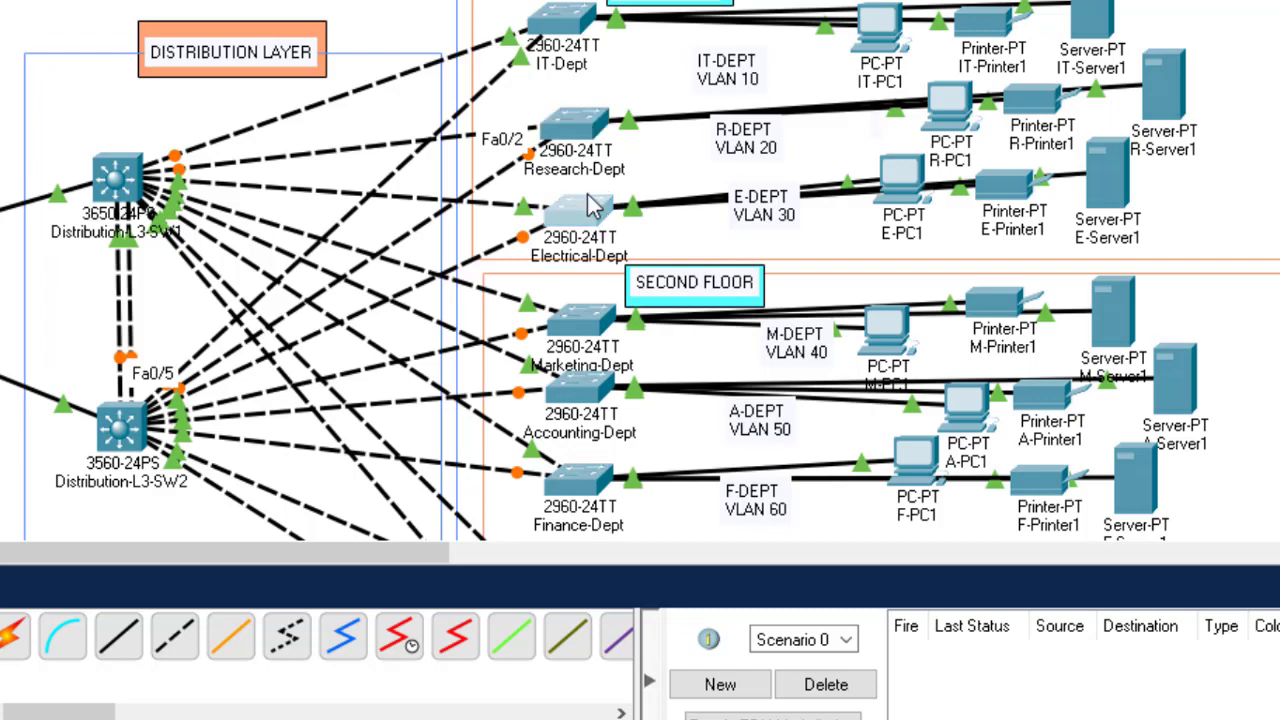
Step: Log in to the Electrical-Dept switch and enter global configuration mode, correcting the mistyped config t
left_click(590, 207)
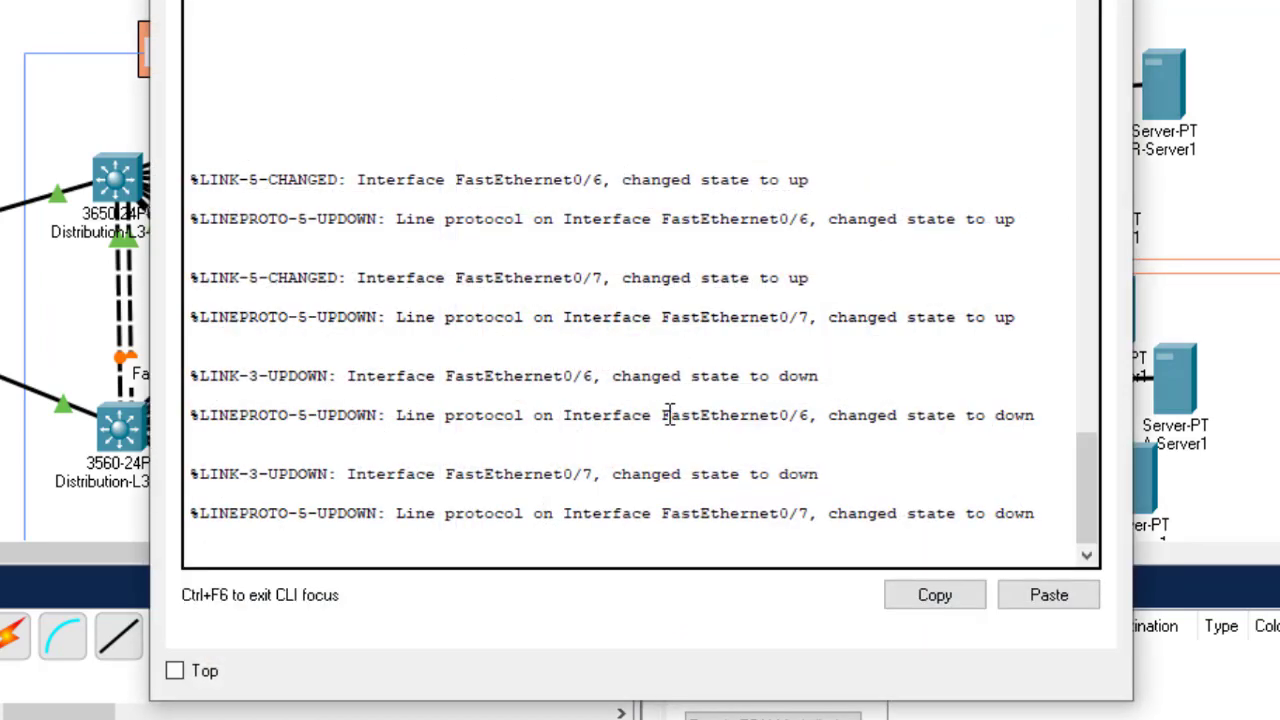
key("Return")
key("Return")
key("Return")
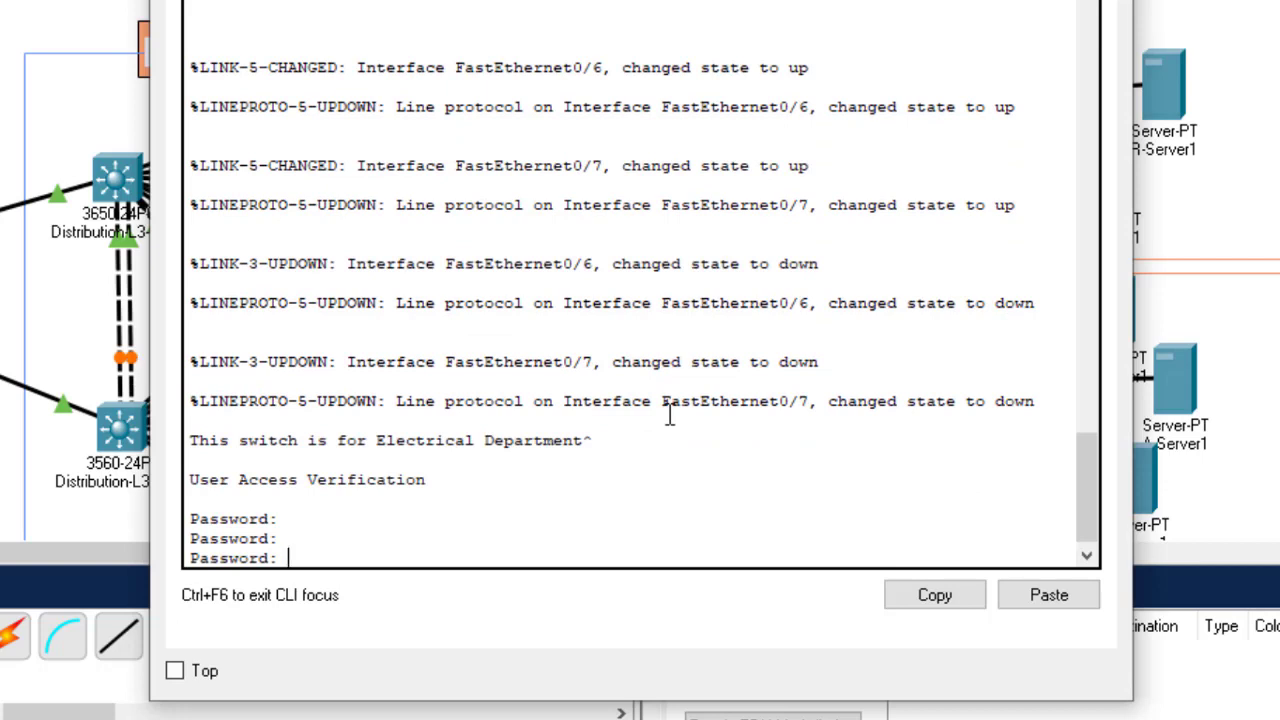
key("Return")
type("en")
key("Return")
type("confiig")
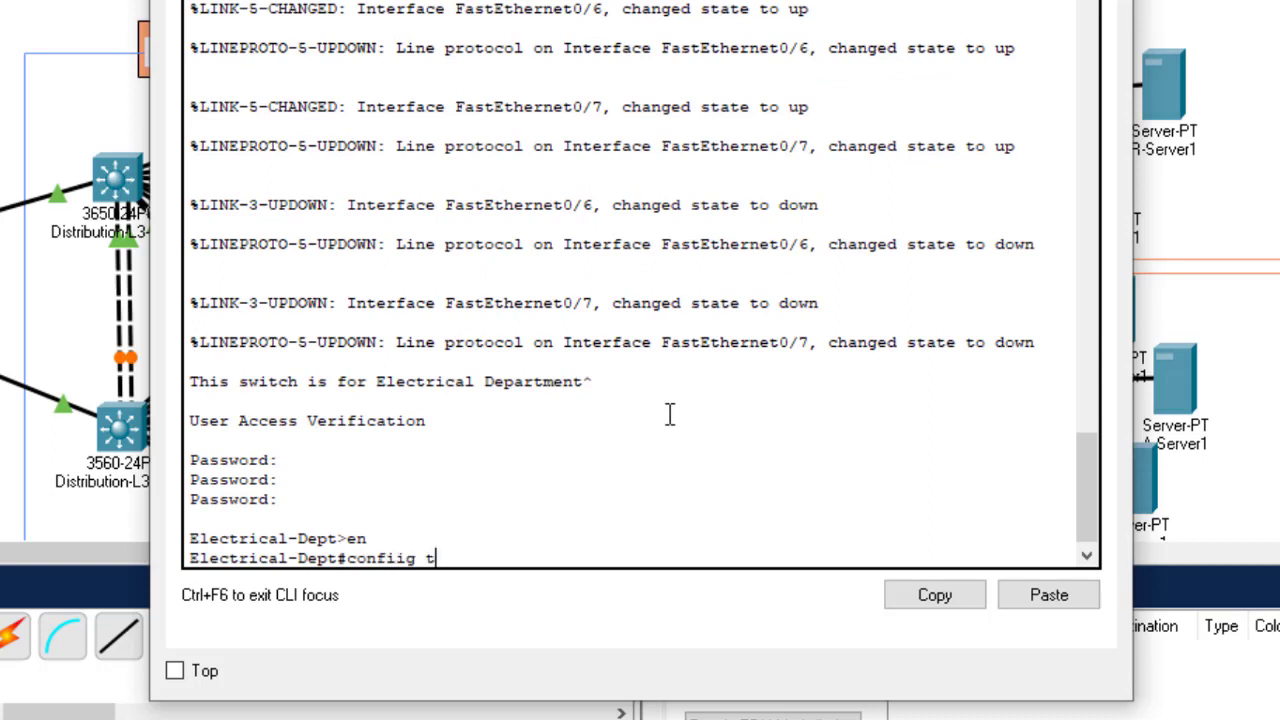
type(" t")
key("Return")
key("Up")
key("Left")
key("Left")
key("BackSpace")
key("Return")
key("Return")
key("Return")
key("Return")
key("Return")
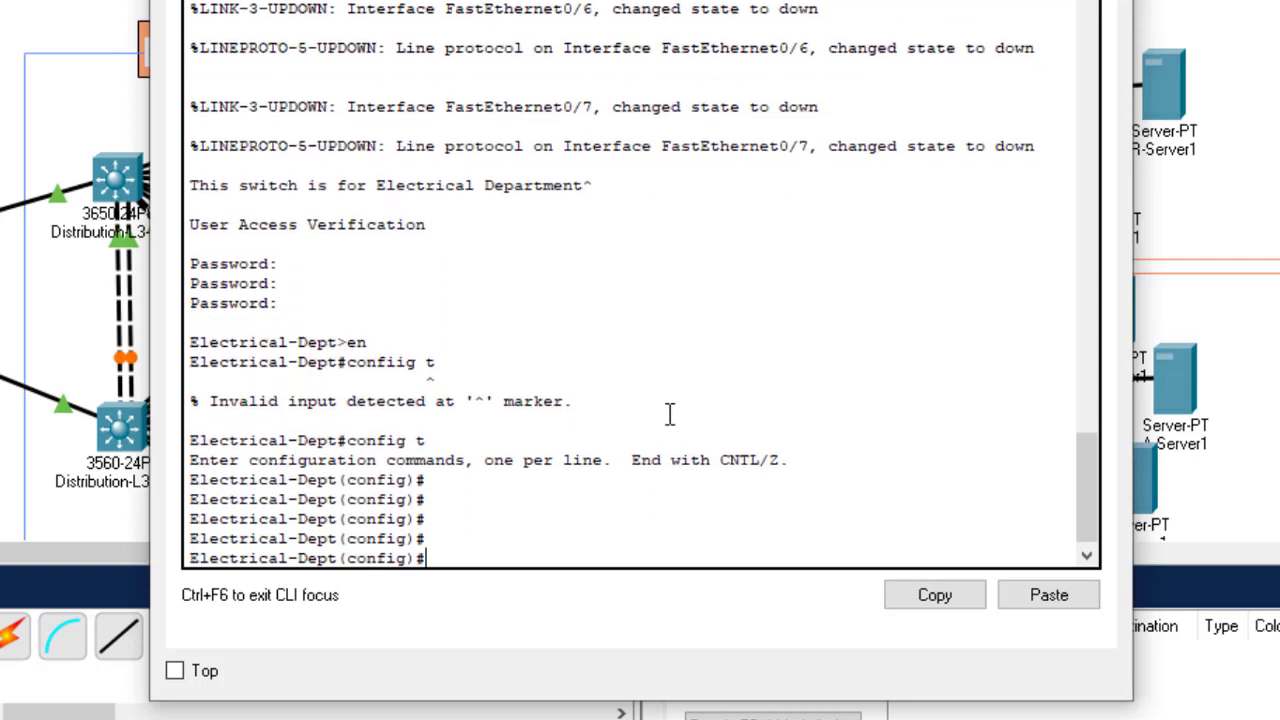
Step: Make Fa0/1–2 trunk ports, save with do wr, and close the switch window
type("int range fa0/1-2")
key("Return")
type("swit")
key("Tab")
type("m")
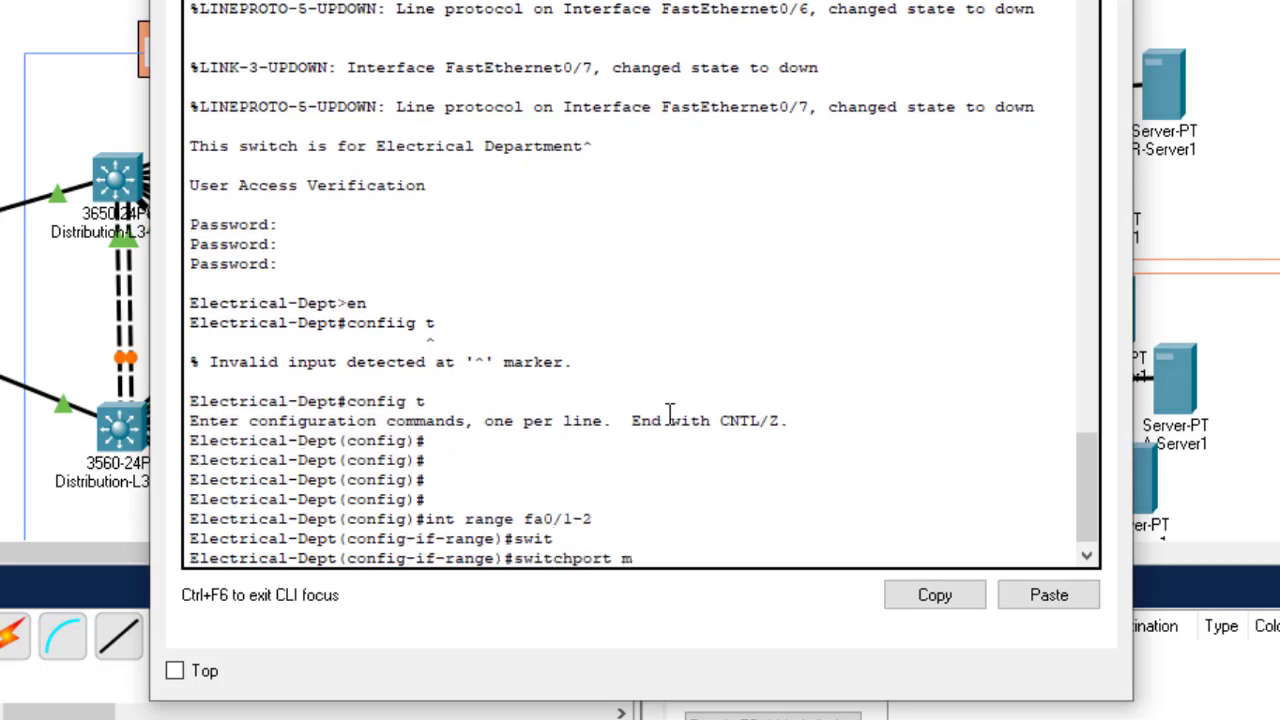
type("ode")
key("Tab")
type("tr")
key("Tab")
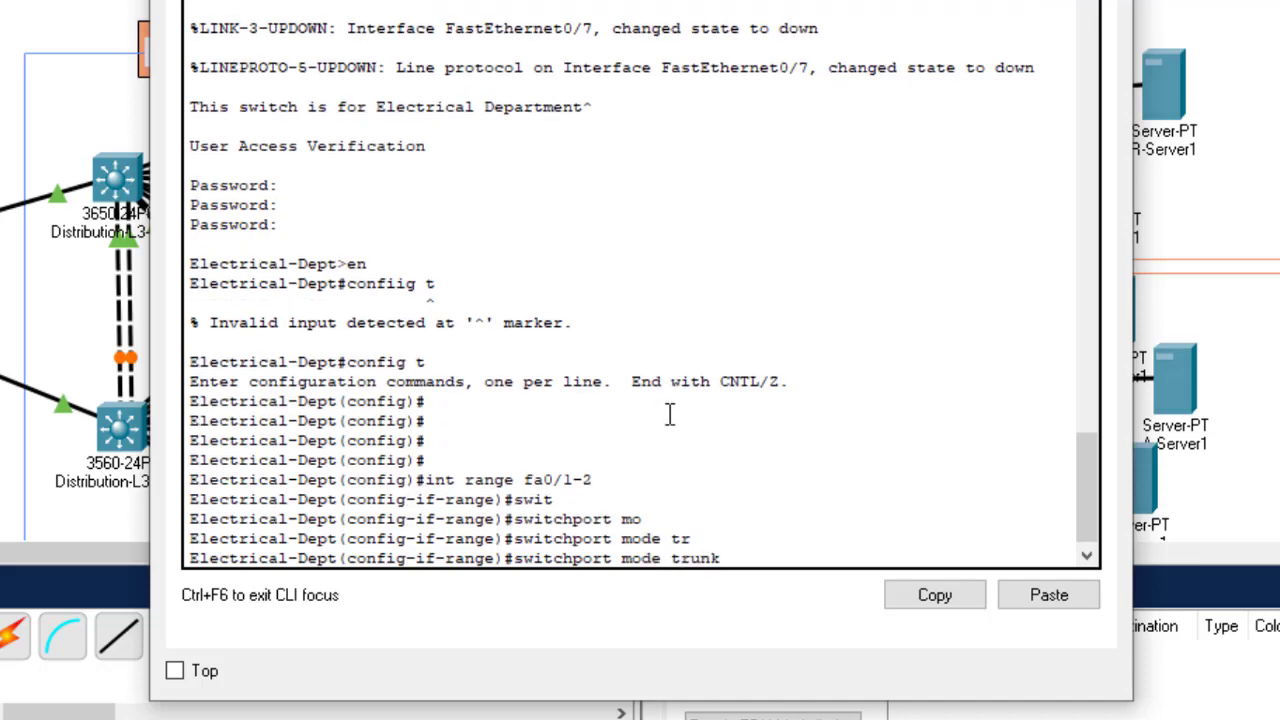
key("Return")
type("do wr")
key("Return")
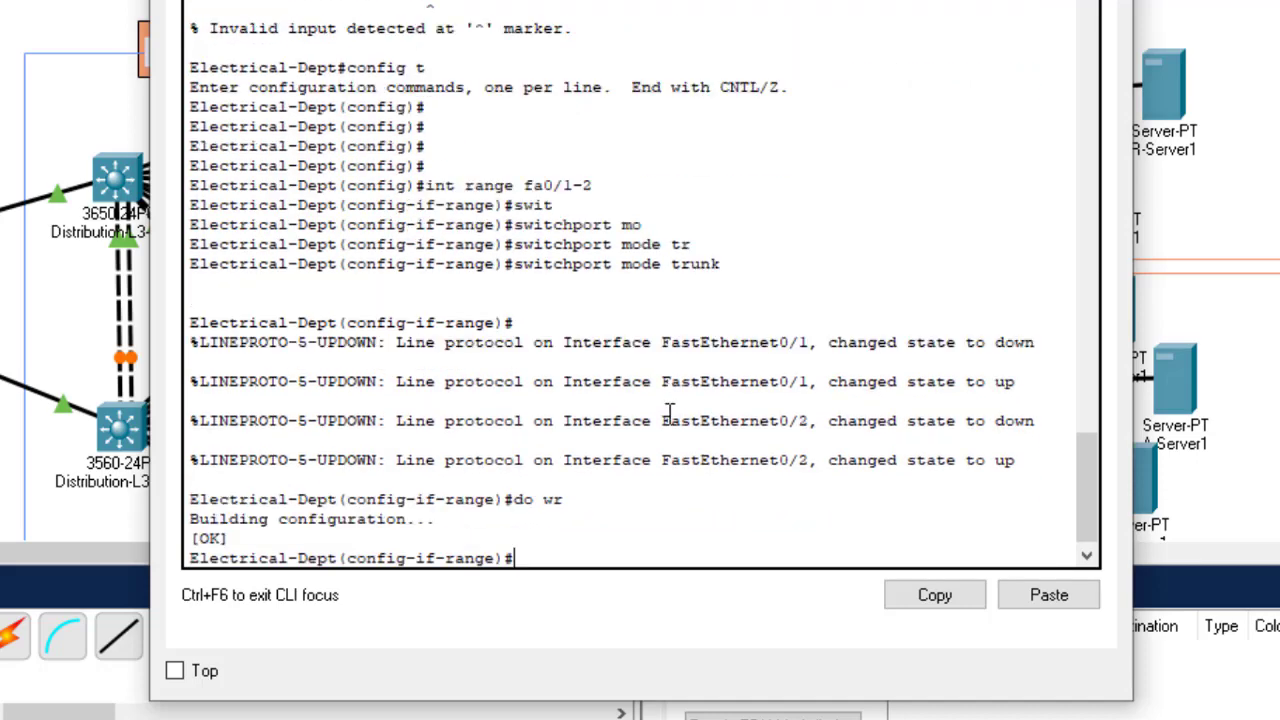
key("alt+F4")
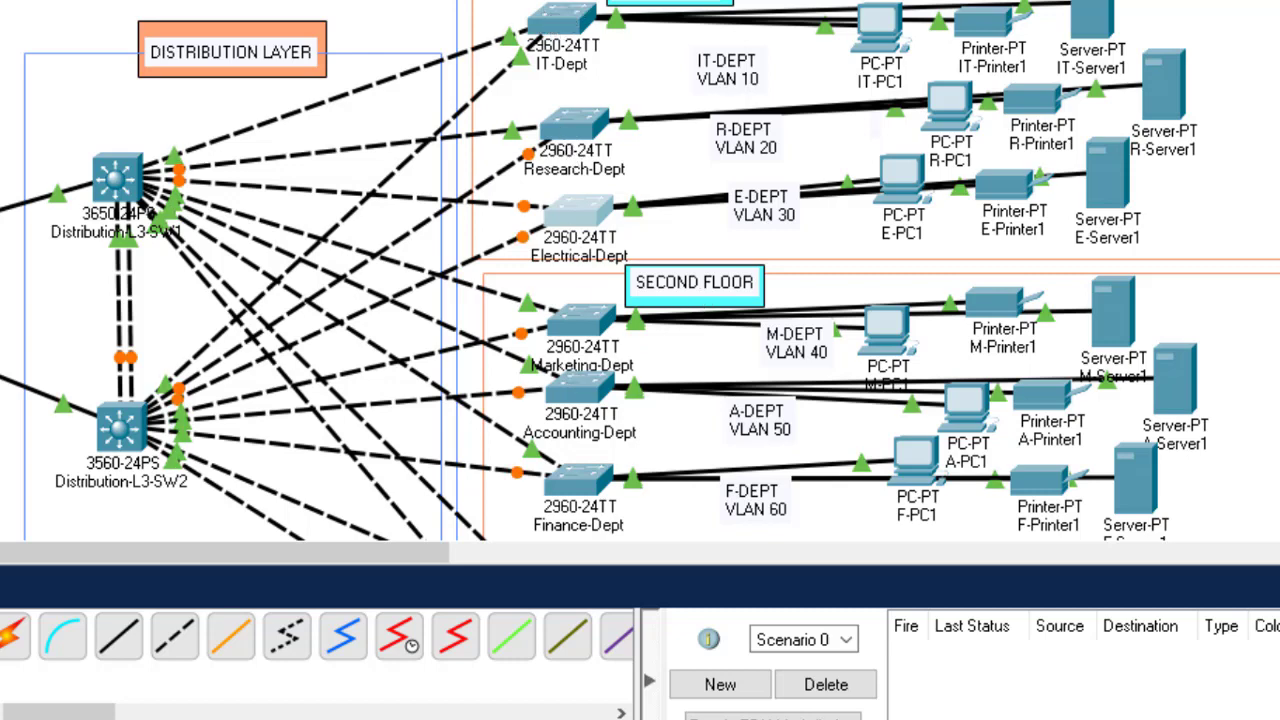
scroll(640, 270, "down", 3)
scroll(640, 270, "down", 2)
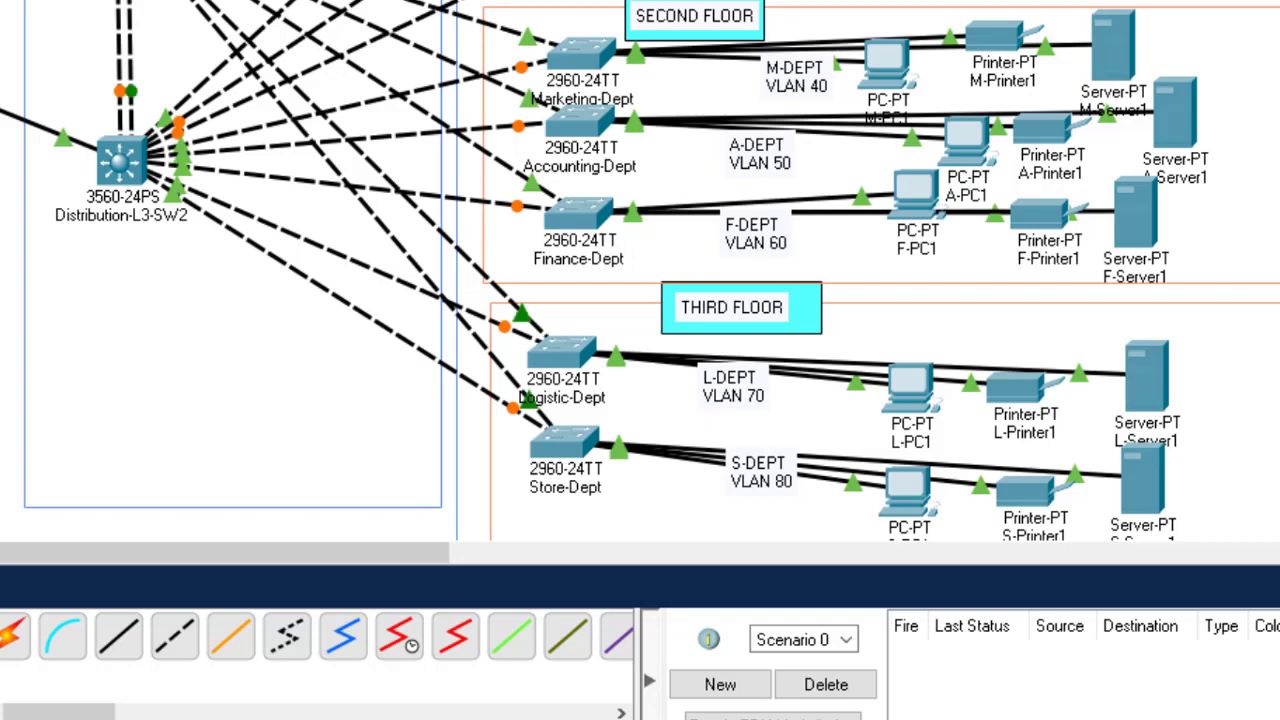
scroll(640, 270, "up", 3)
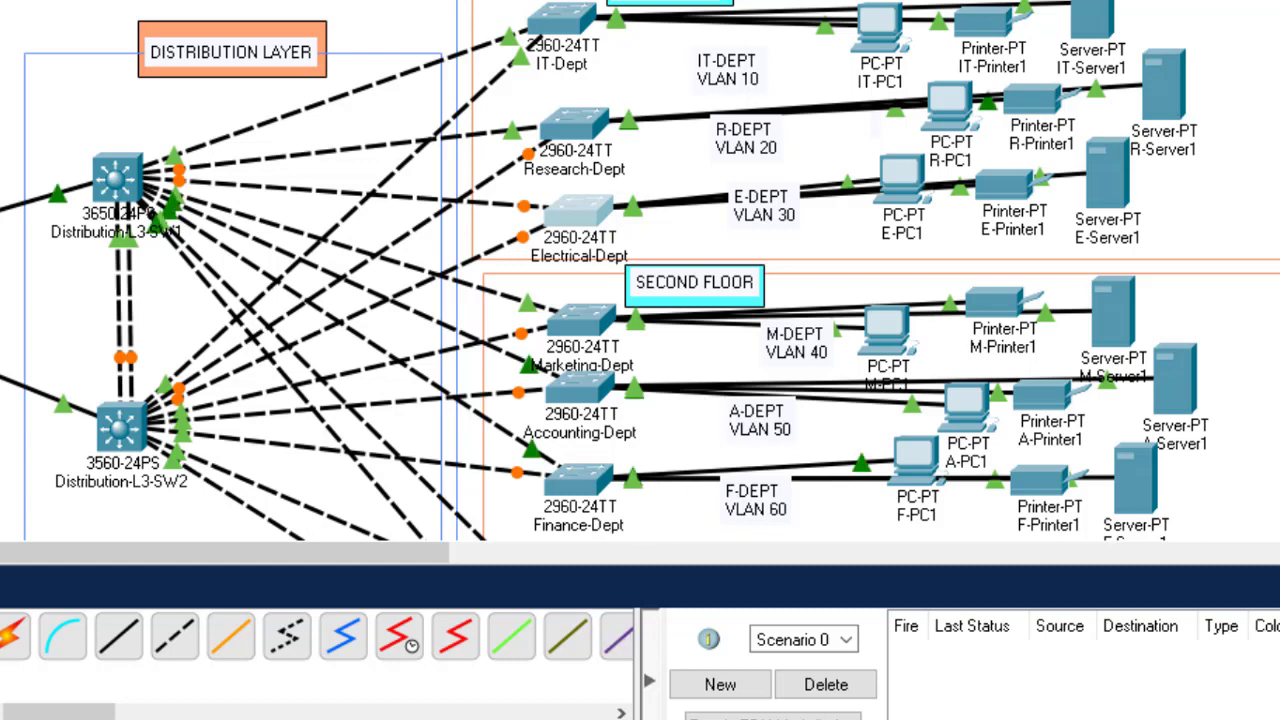
mouse_move(472, 719)
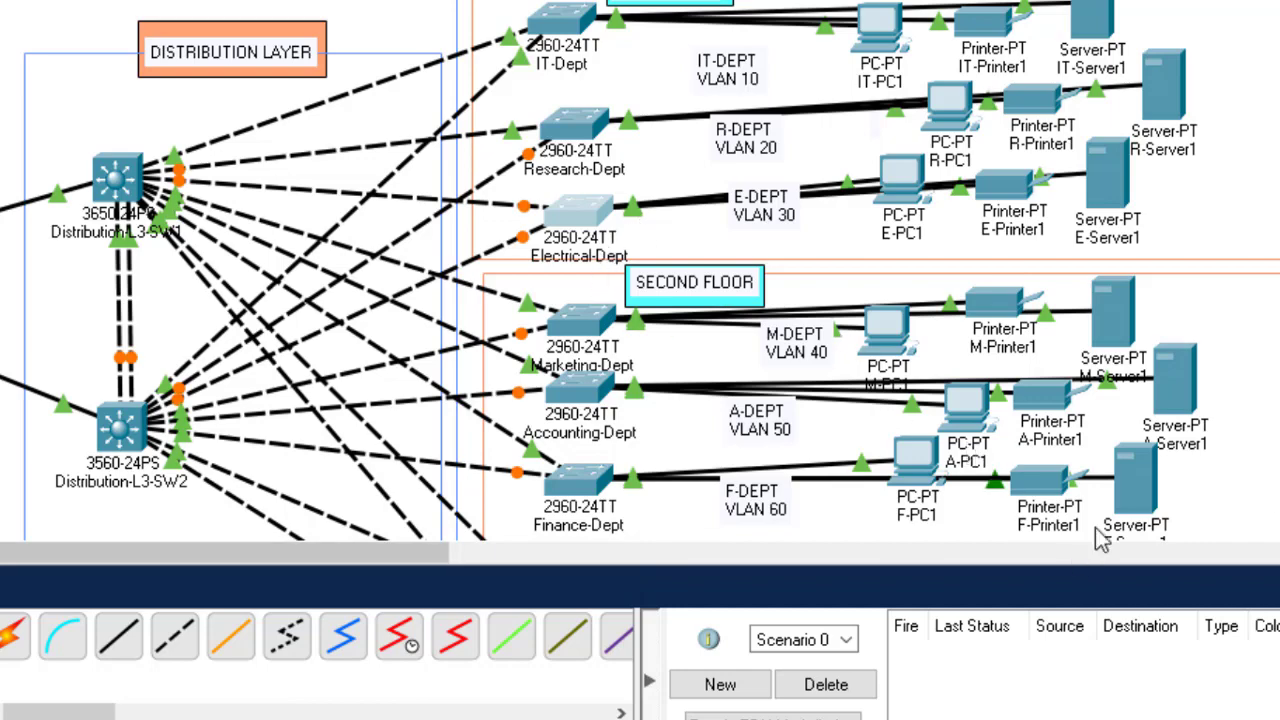
scroll(640, 270, "down", 4)
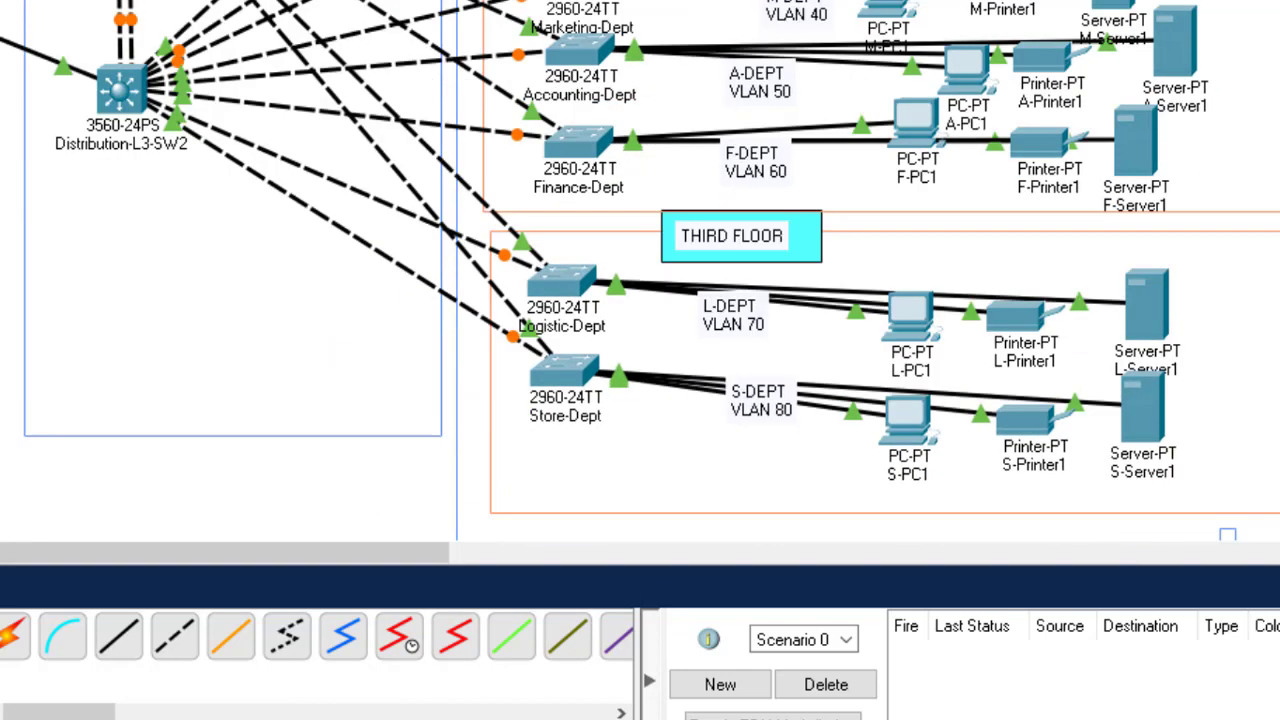
scroll(640, 270, "up", 1)
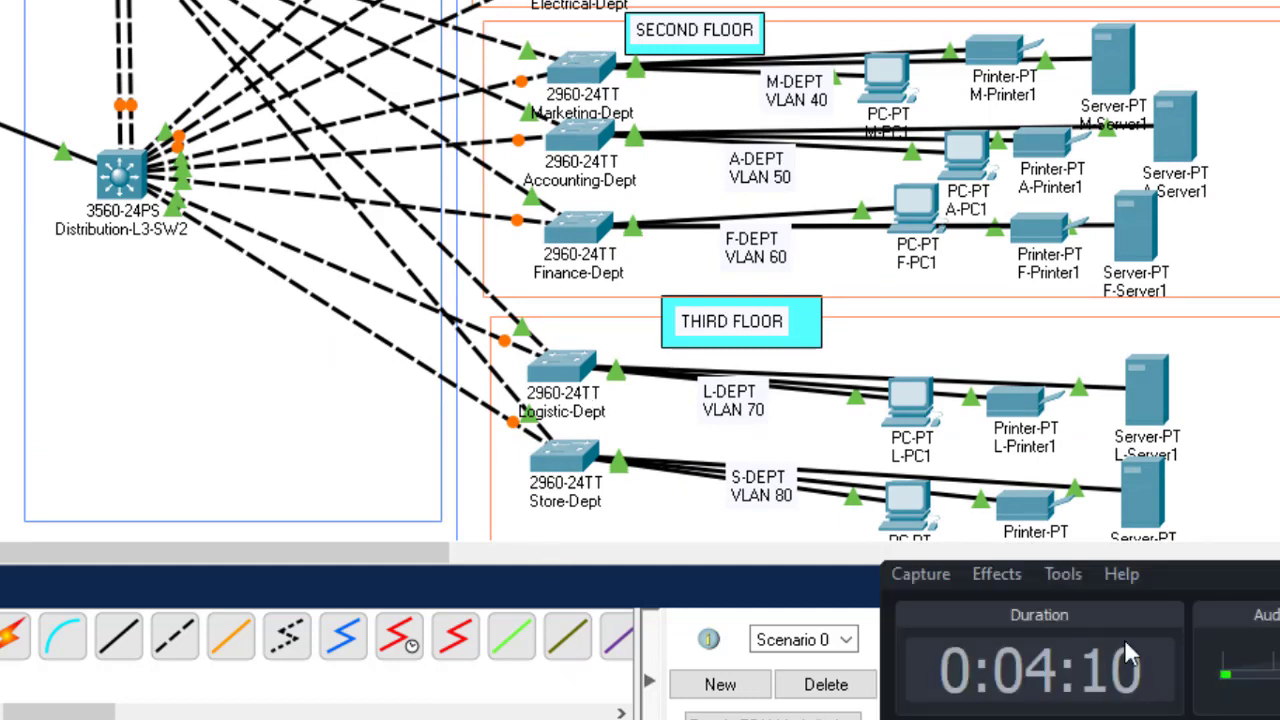
scroll(640, 270, "up", 2)
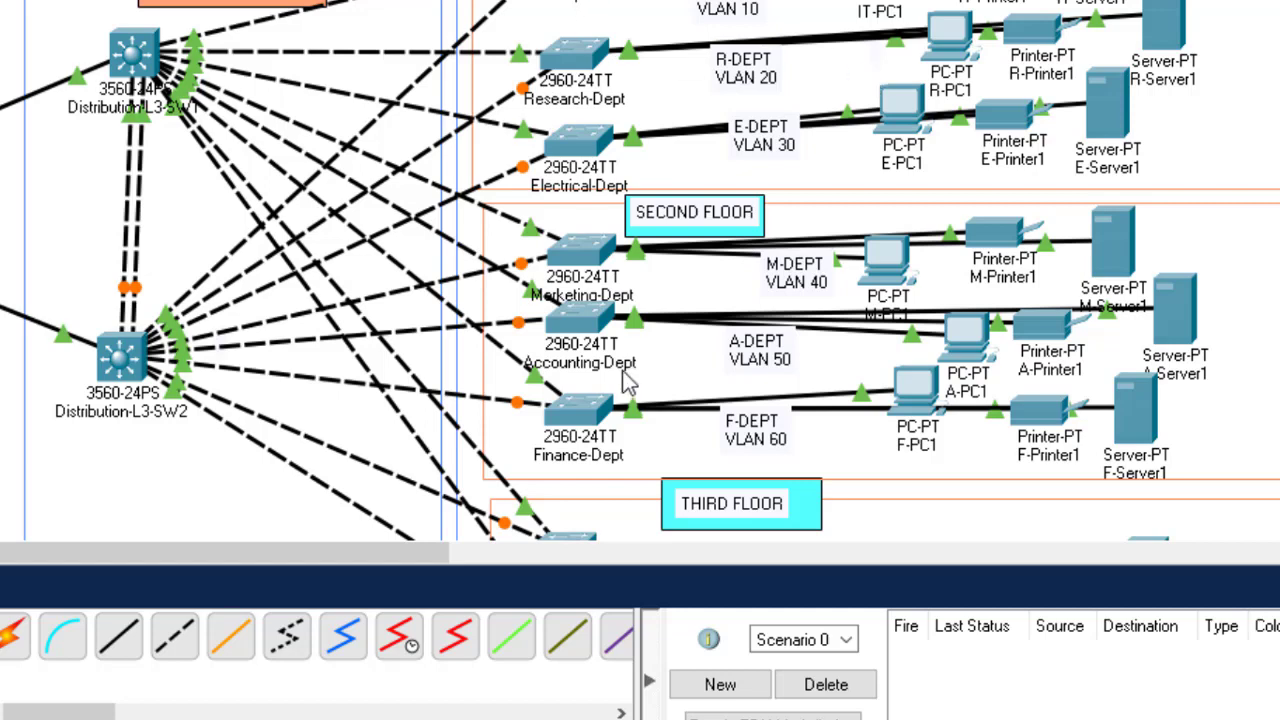
scroll(640, 270, "down", 5)
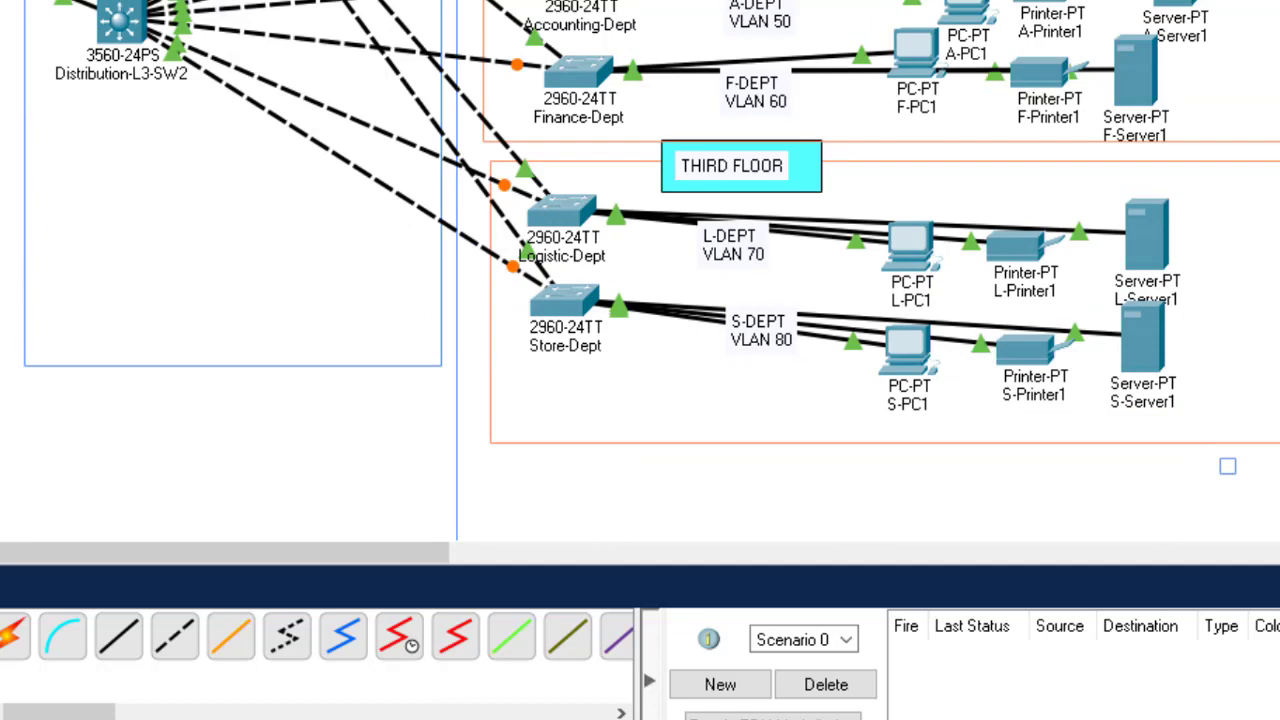
scroll(640, 270, "up", 5)
scroll(640, 270, "up", 5)
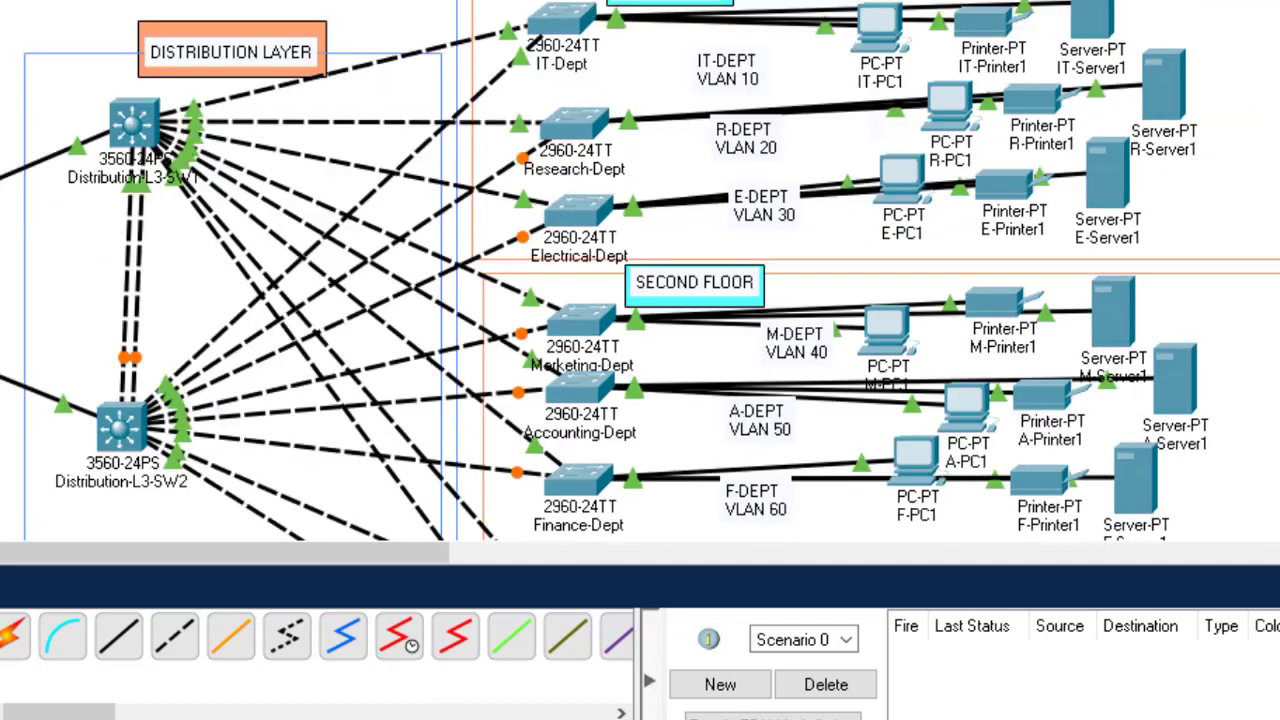
scroll(522, 440, "down", 5)
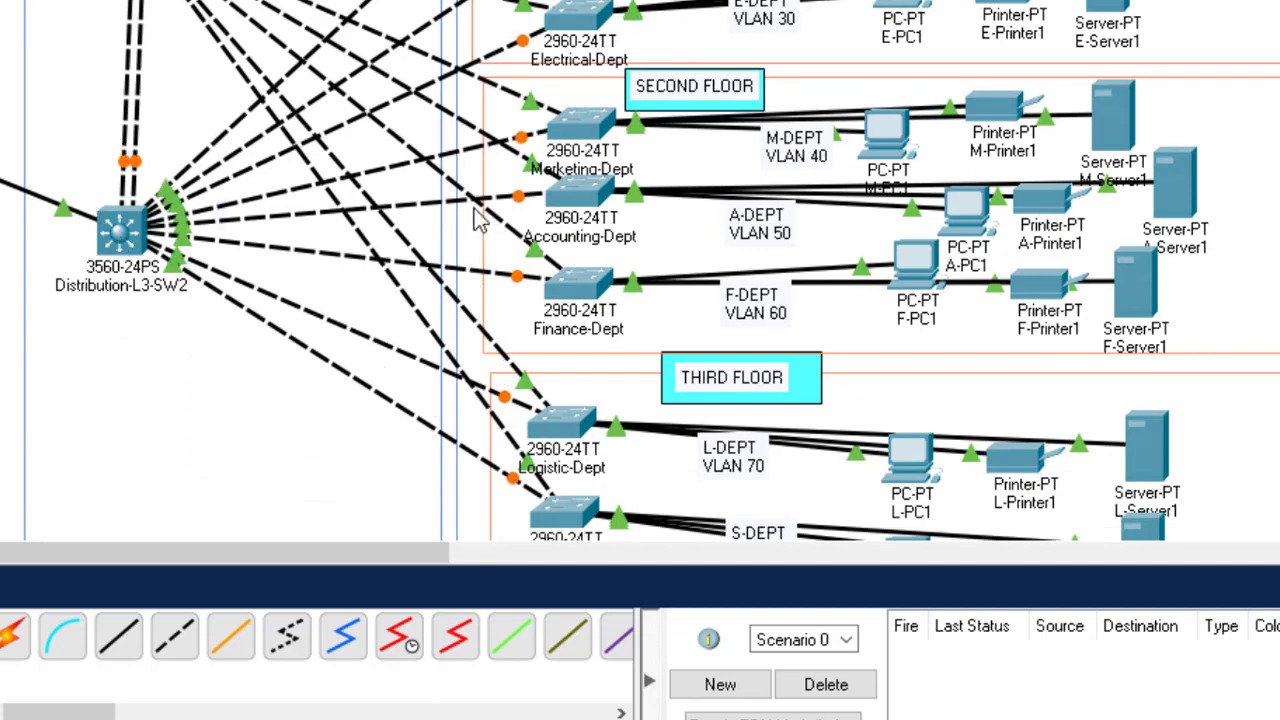
scroll(640, 270, "up", 3)
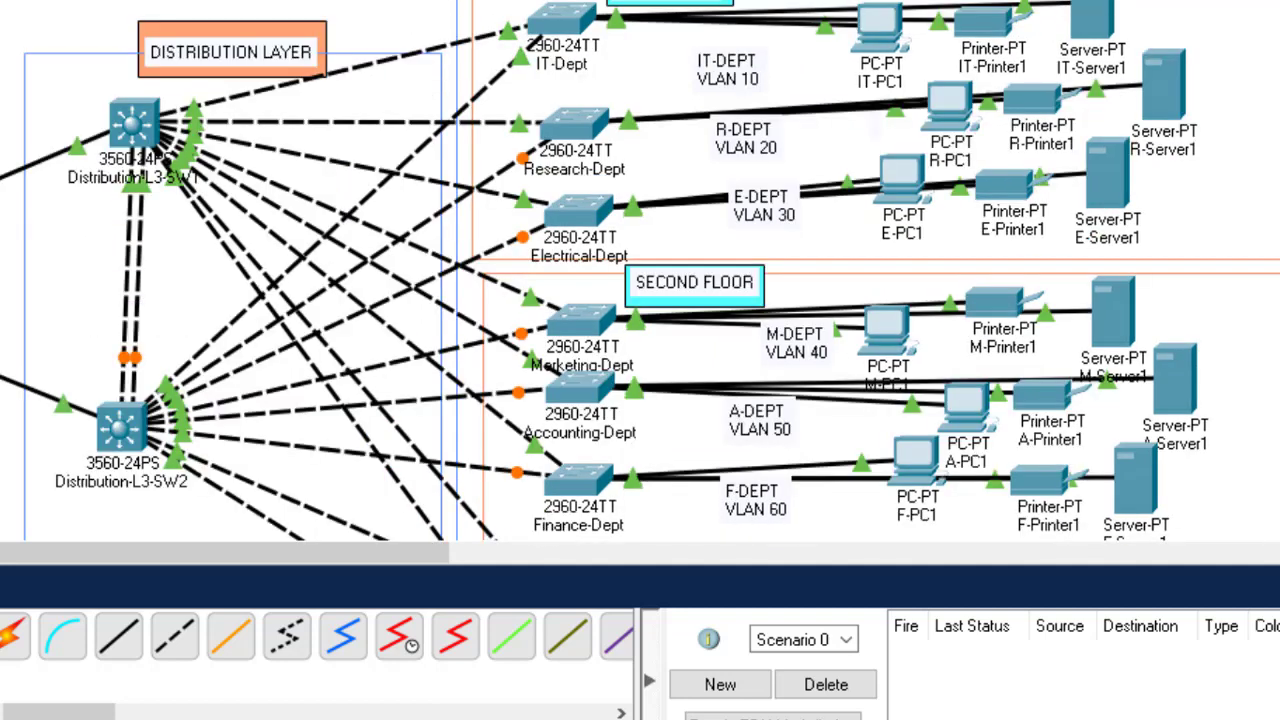
scroll(640, 270, "down", 1)
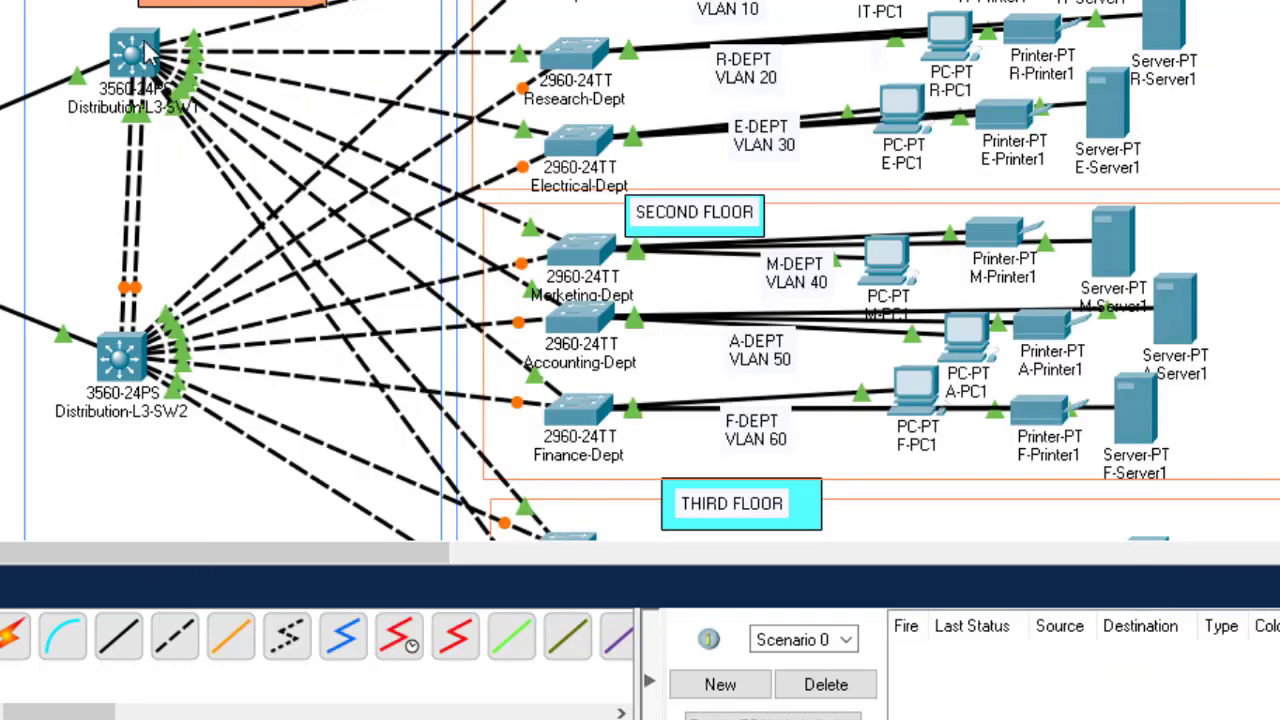
mouse_move(147, 55)
mouse_move(126, 122)
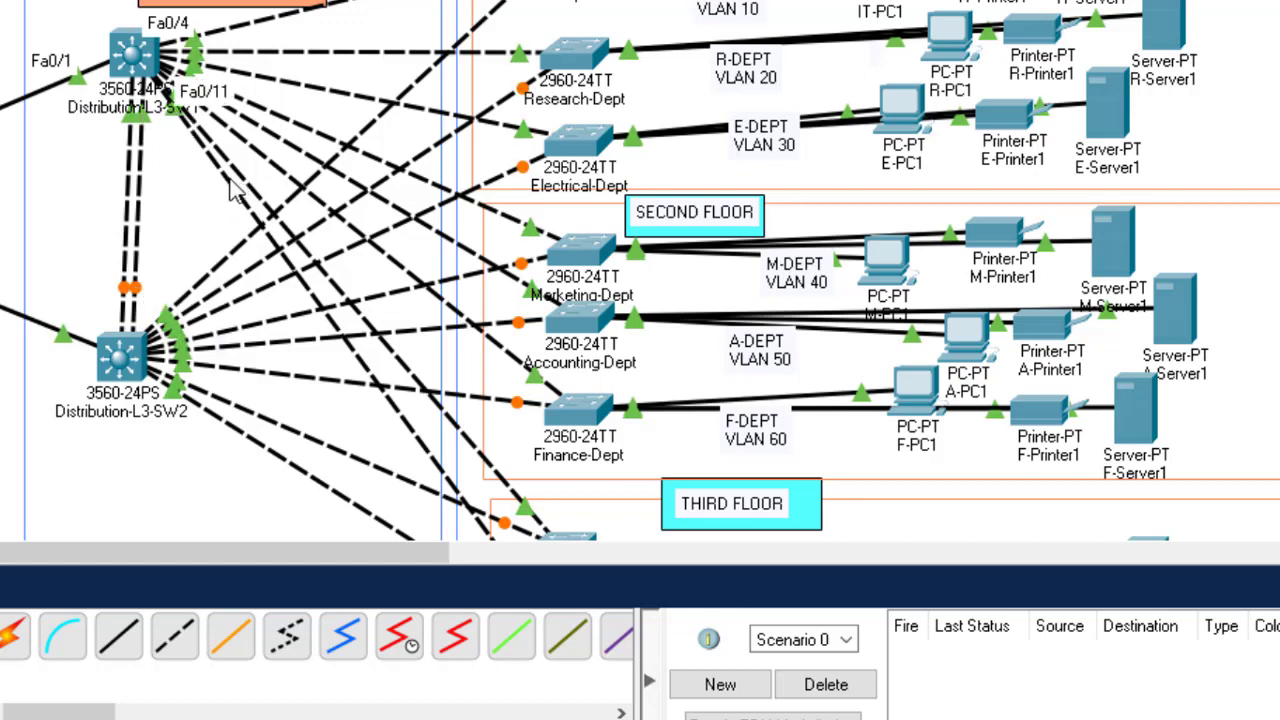
Step: Open Distribution-L3-SW1's CLI, decline initial setup, and enter global configuration mode
left_click(130, 44)
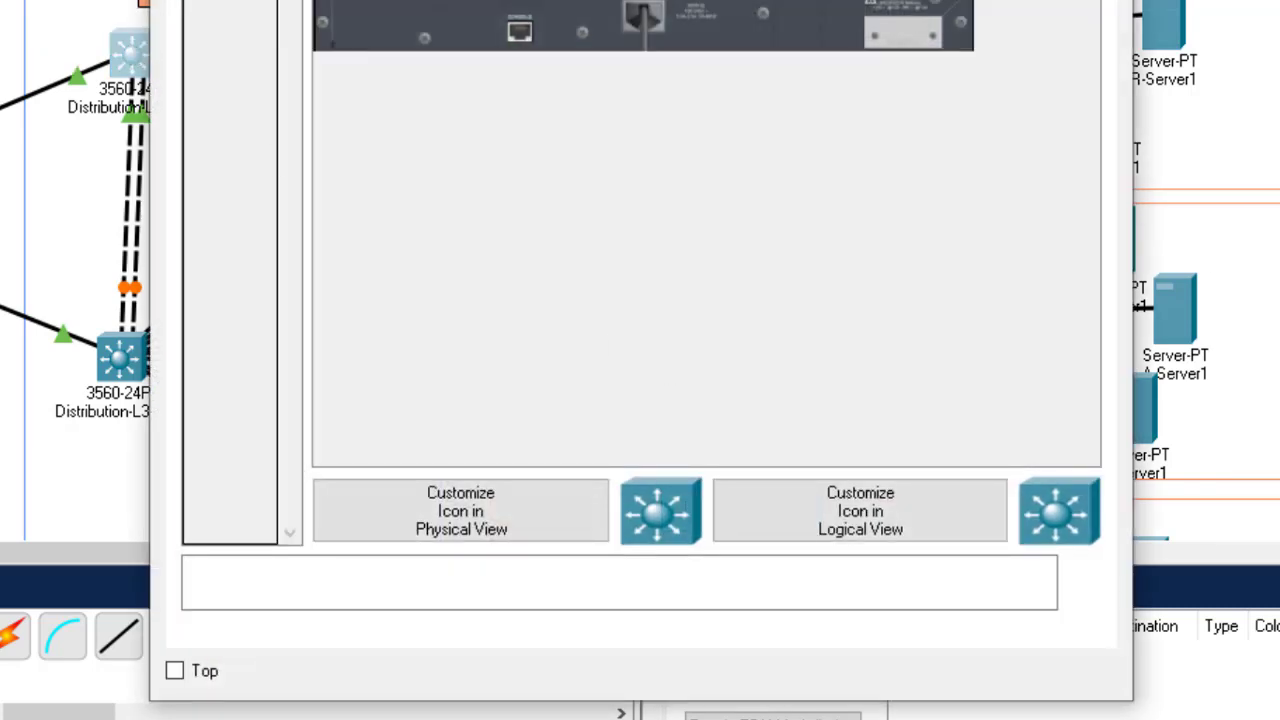
left_click(340, 0)
left_click(509, 485)
key("Return")
key("Return")
key("Return")
key("Return")
key("Return")
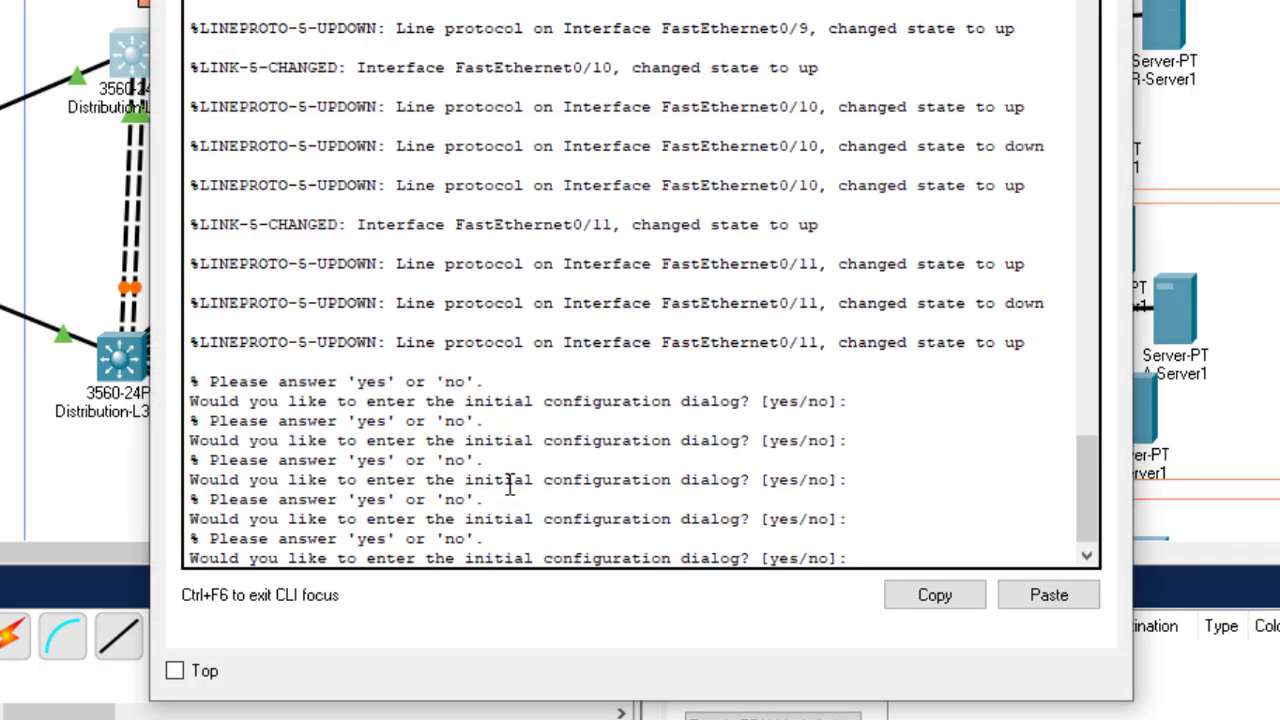
type("n")
key("Return")
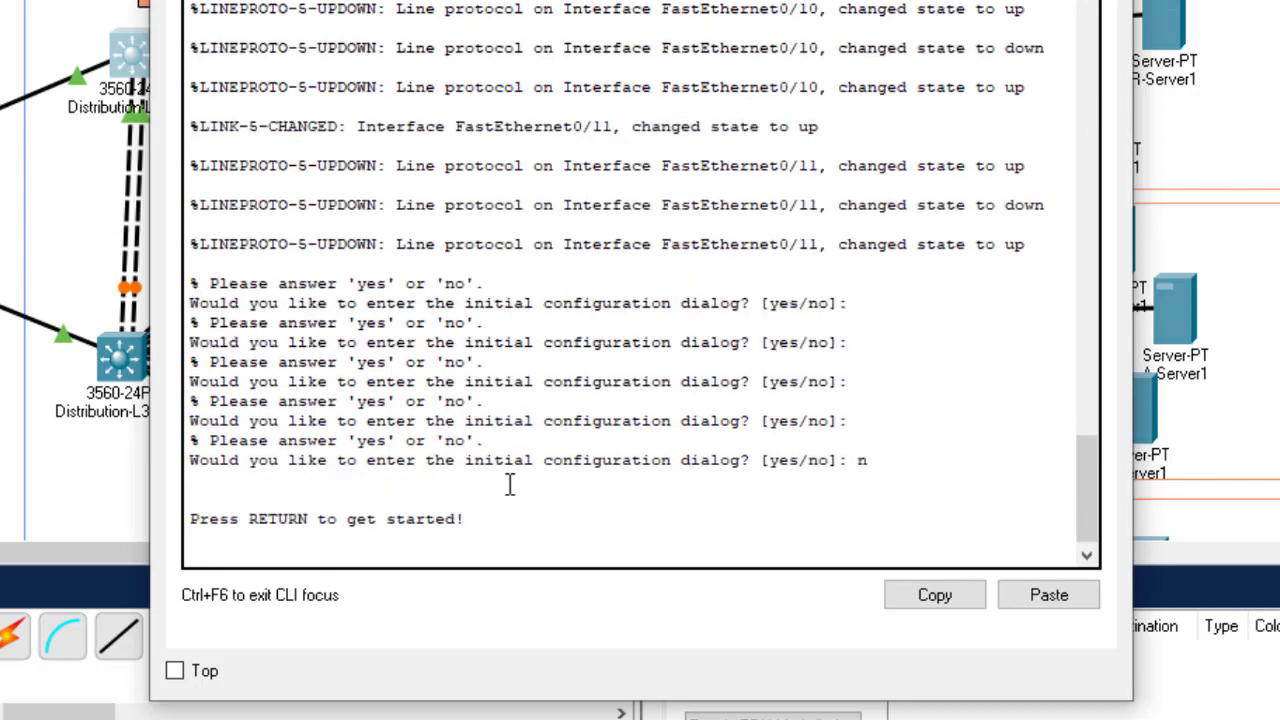
key("Return")
key("Return")
key("Return")
key("Return")
key("Return")
type("en")
key("Return")
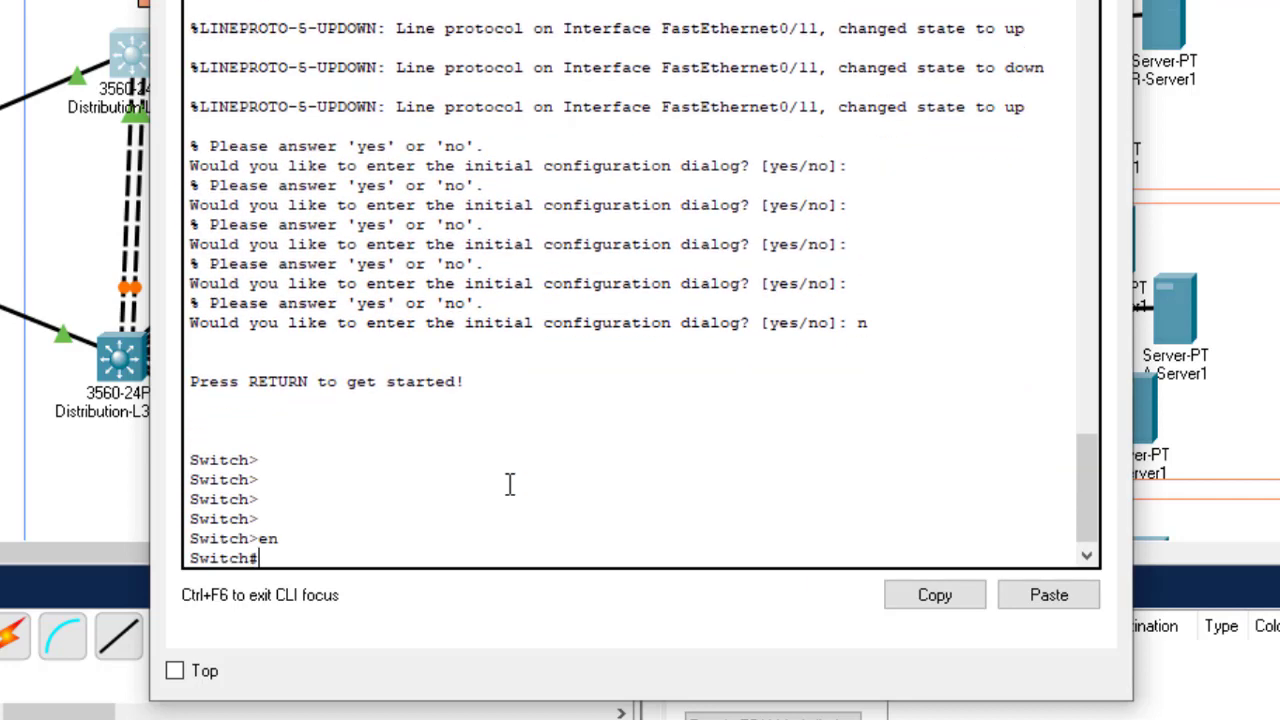
key("Return")
key("Return")
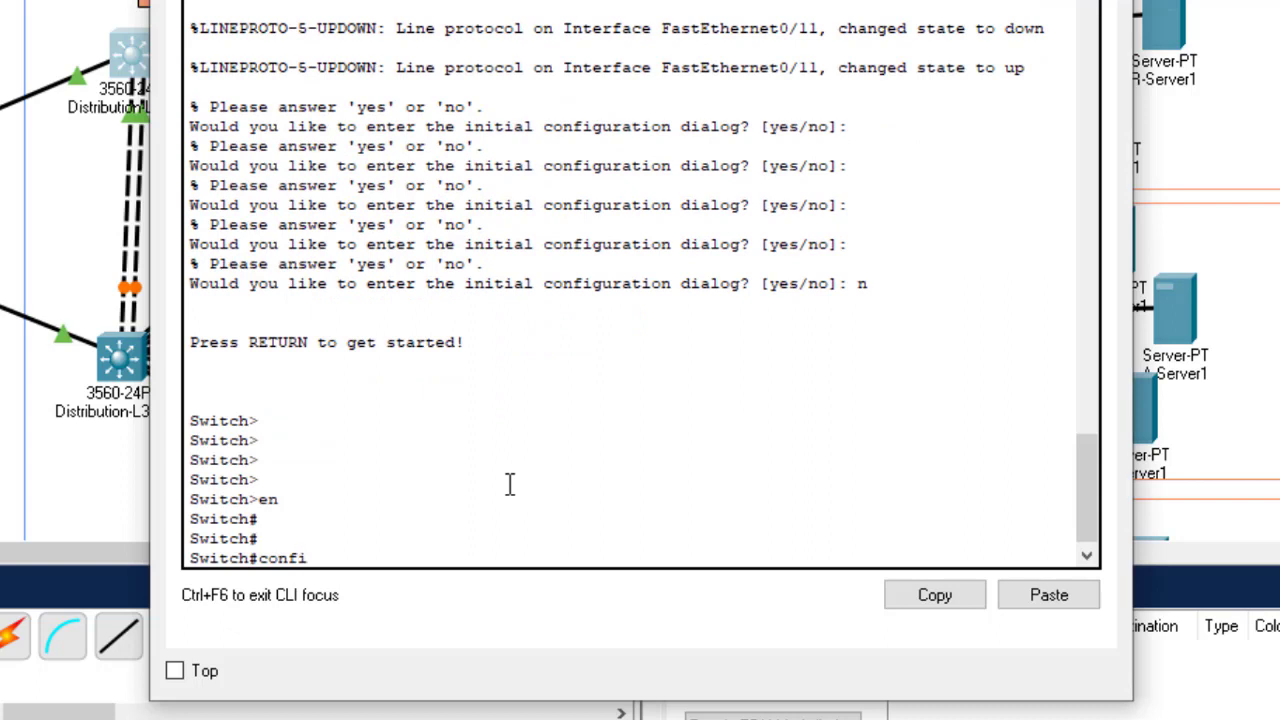
type("confi")
key("Tab")
type("t")
key("Return")
key("Return")
key("Return")
key("Return")
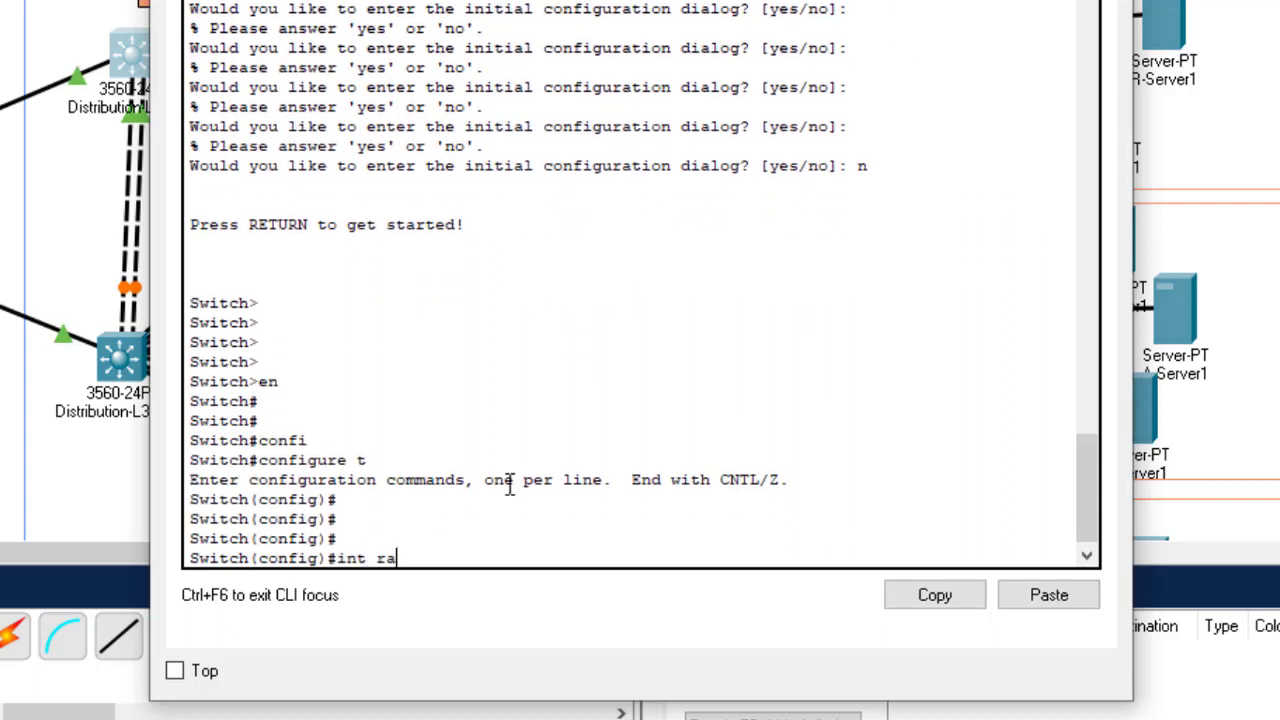
Step: Select the interface range Fa0/2–11 on Distribution-L3-SW1
type("int ra")
key("Tab")
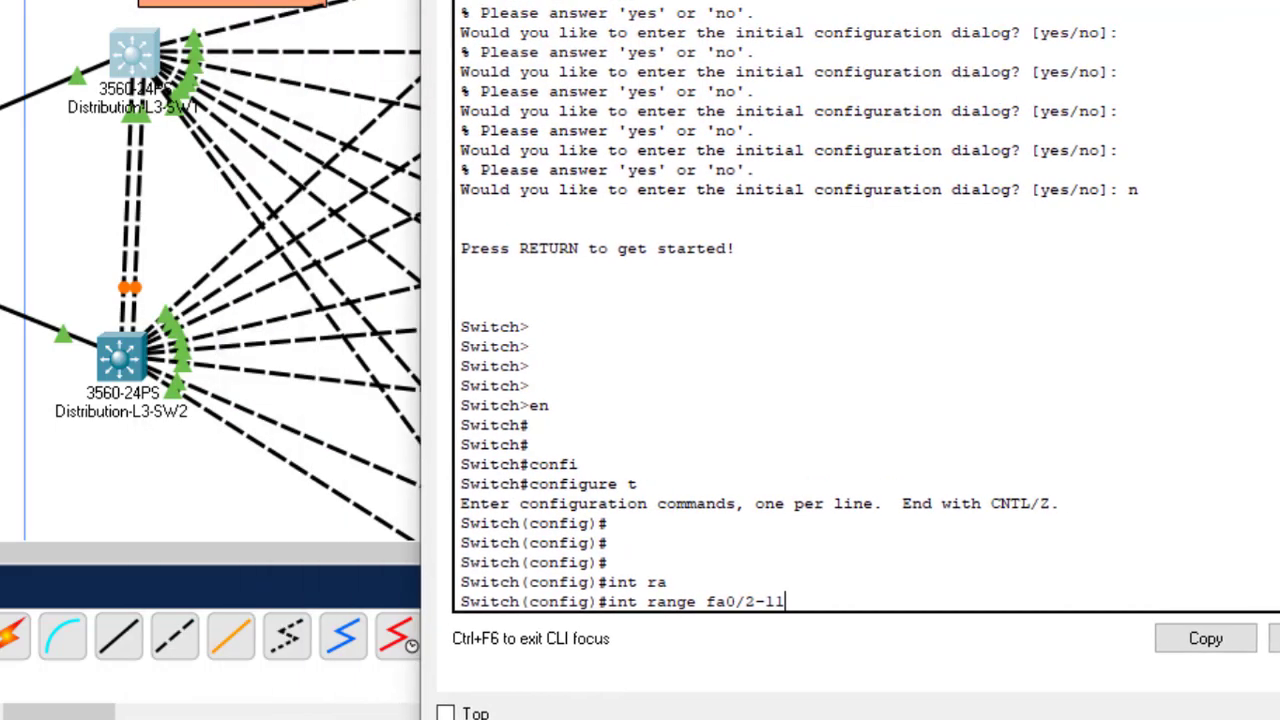
left_click_drag(850, 0, 903, 0)
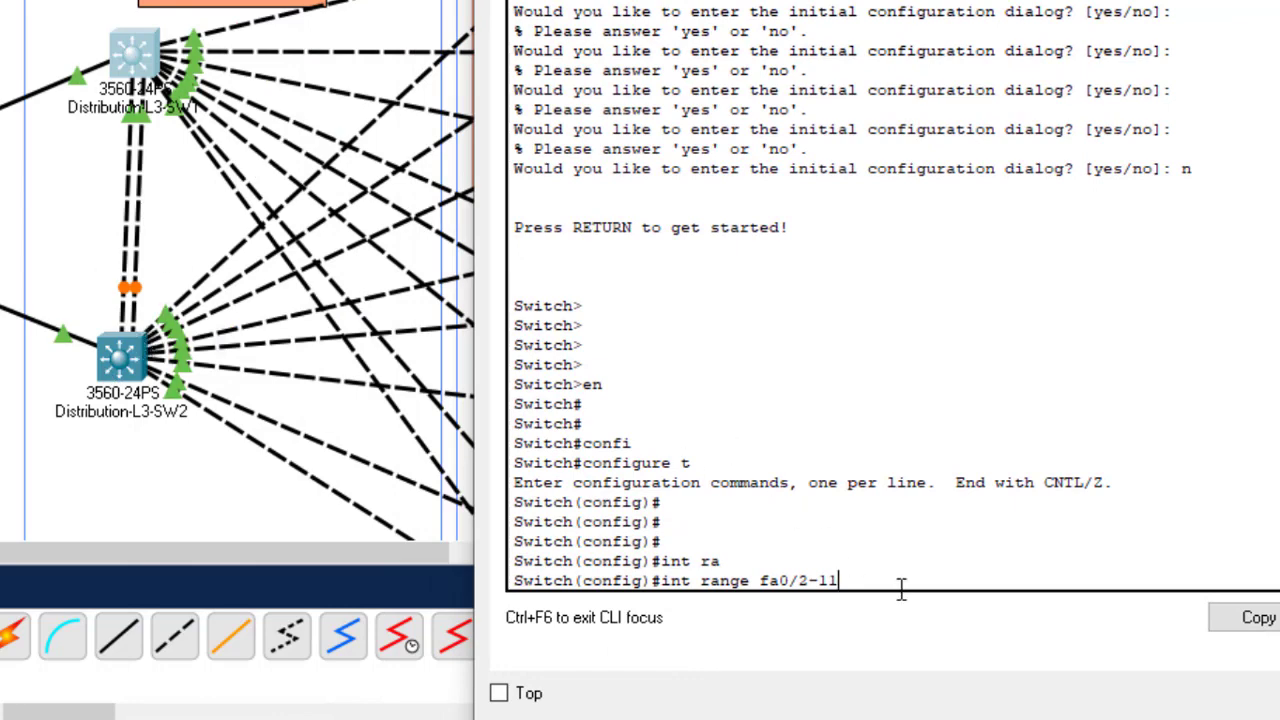
key("Return")
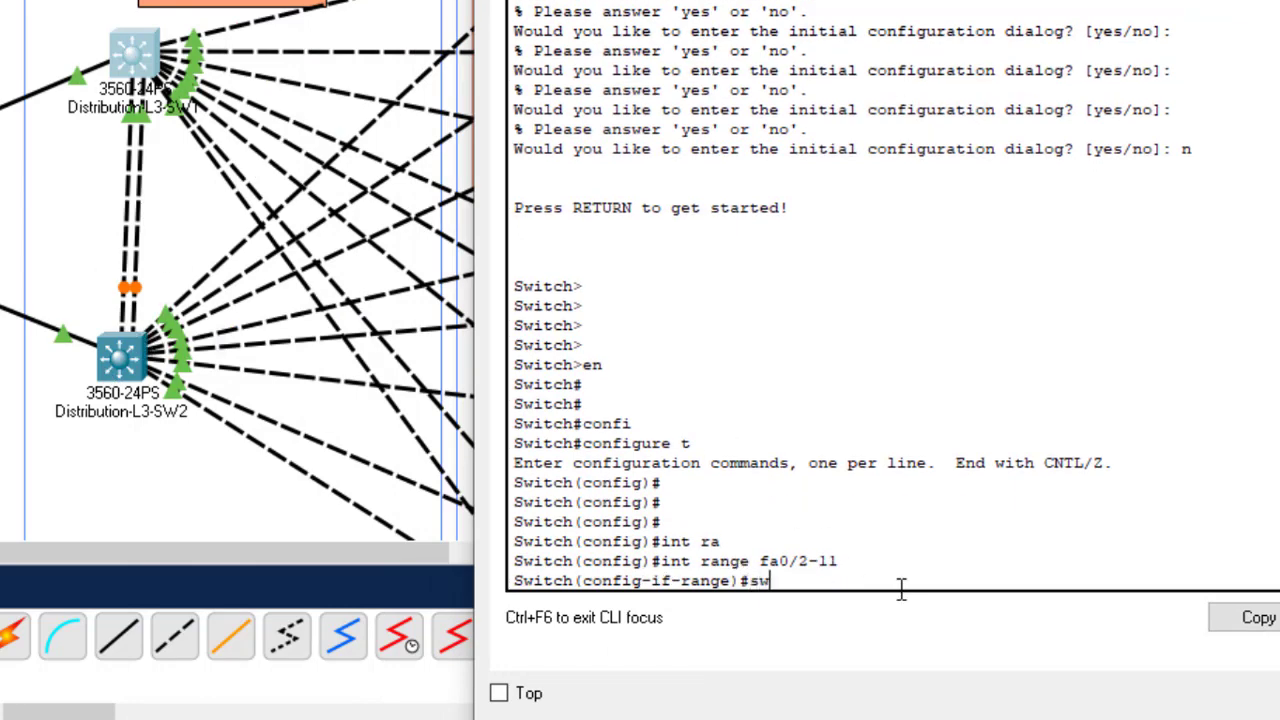
Step: Apply switchport mode trunk to Fa0/2–11, save with wr, and close the window
type("swyt")
key("BackSpace")
key("BackSpace")
type("it")
key("Tab")
type("mo")
key("Tab")
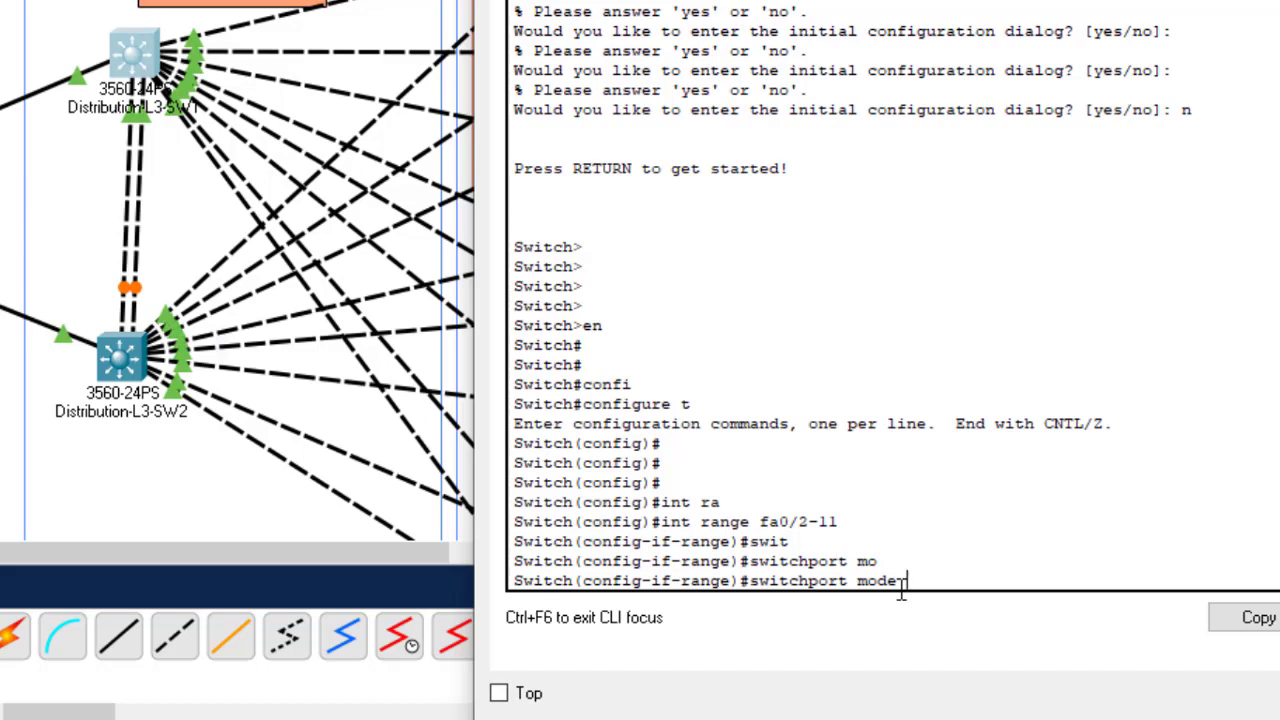
type("tr")
key("Tab")
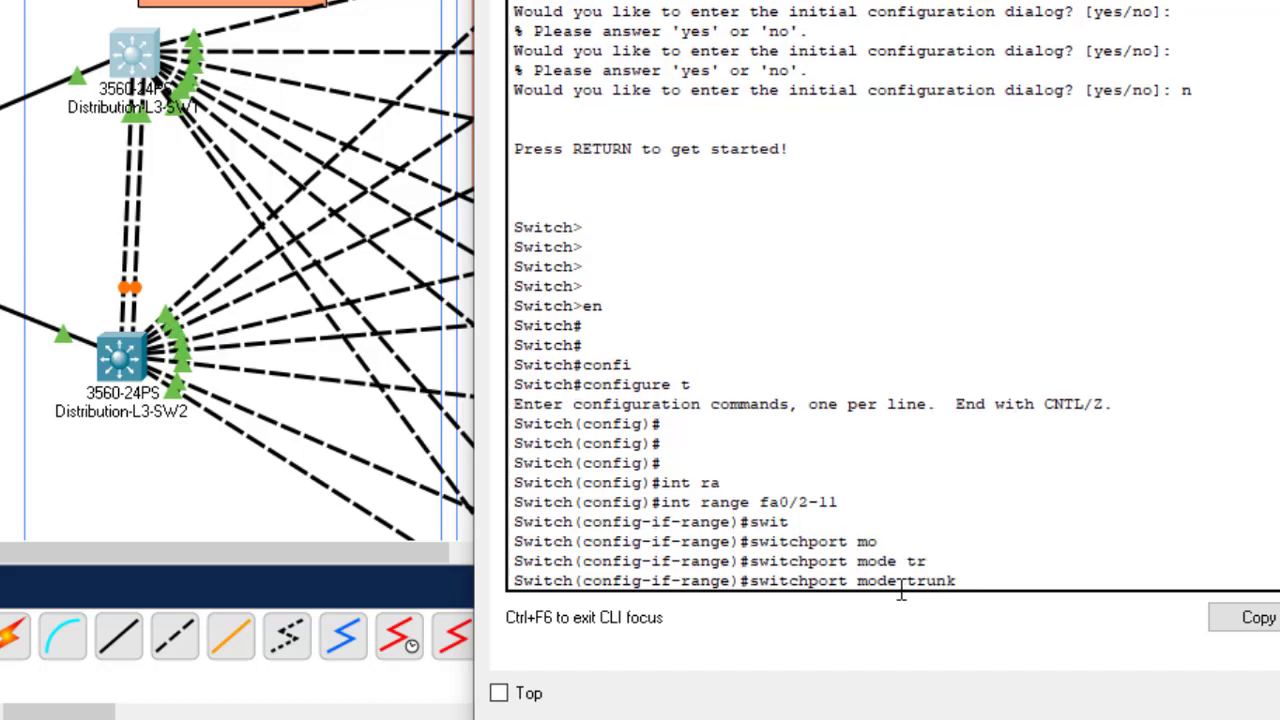
key("Return")
key("Return")
key("Return")
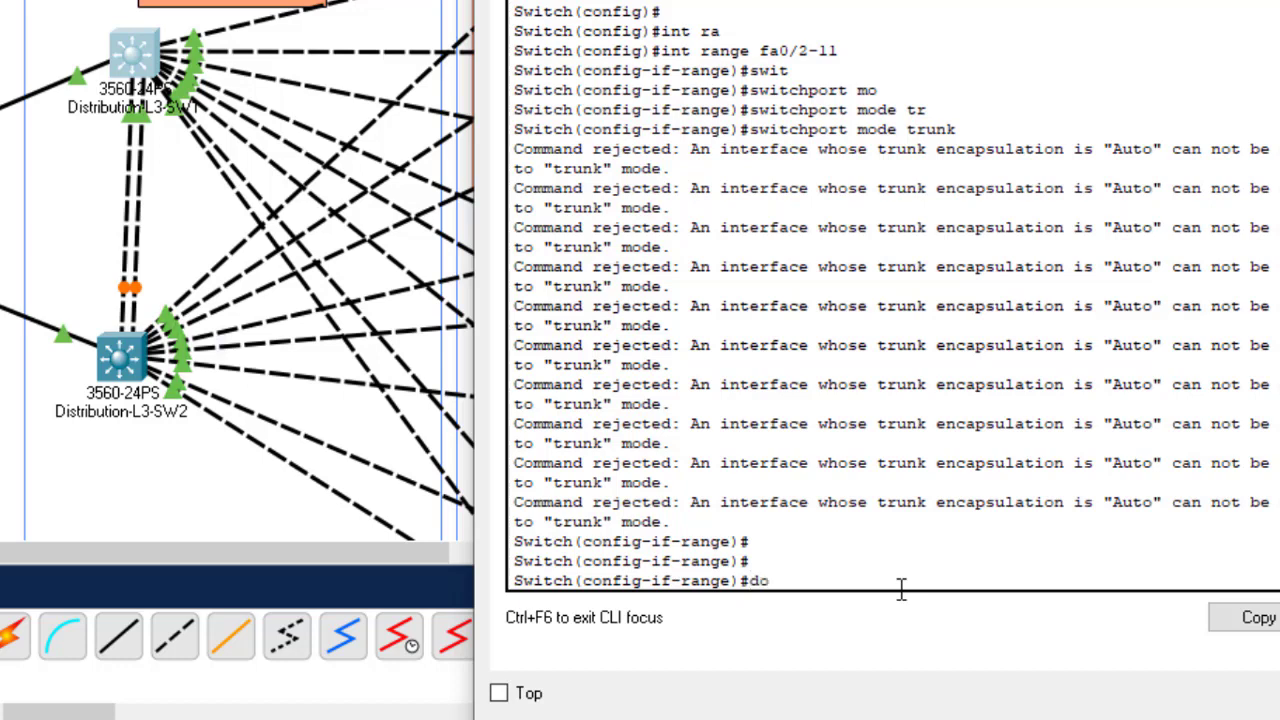
type("wr")
key("Return")
key("Return")
key("Return")
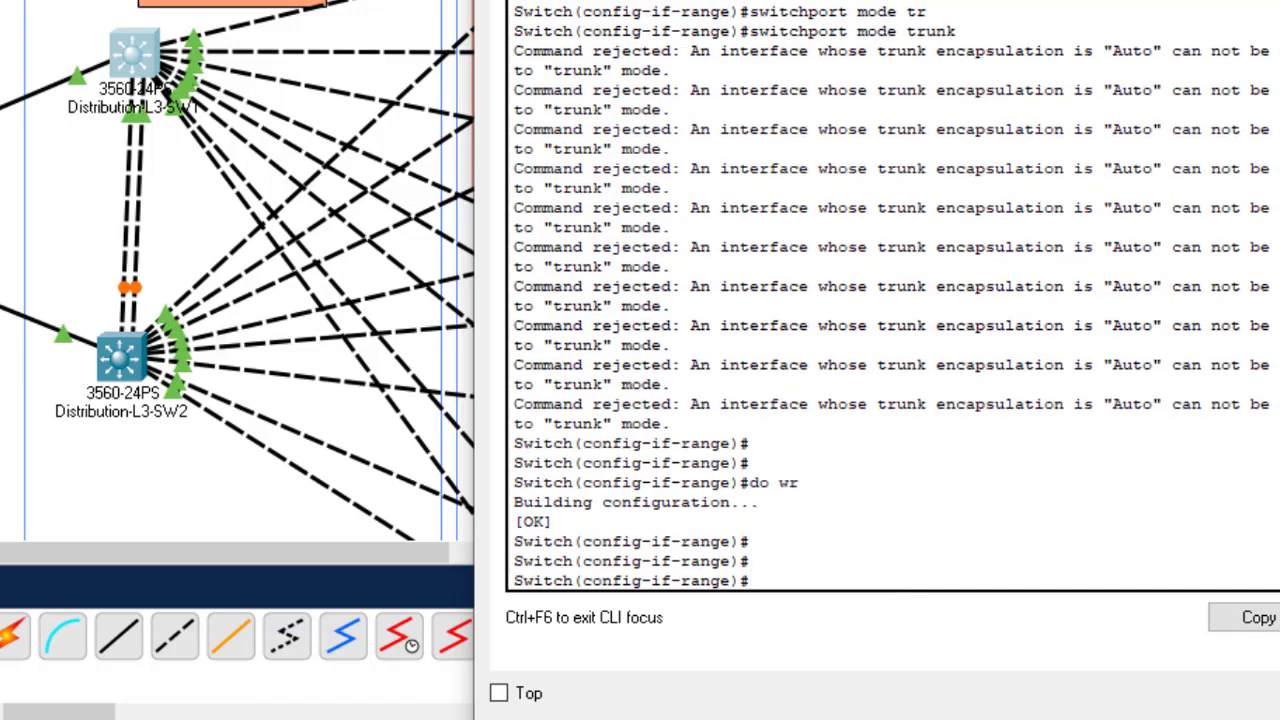
key("alt+F4")
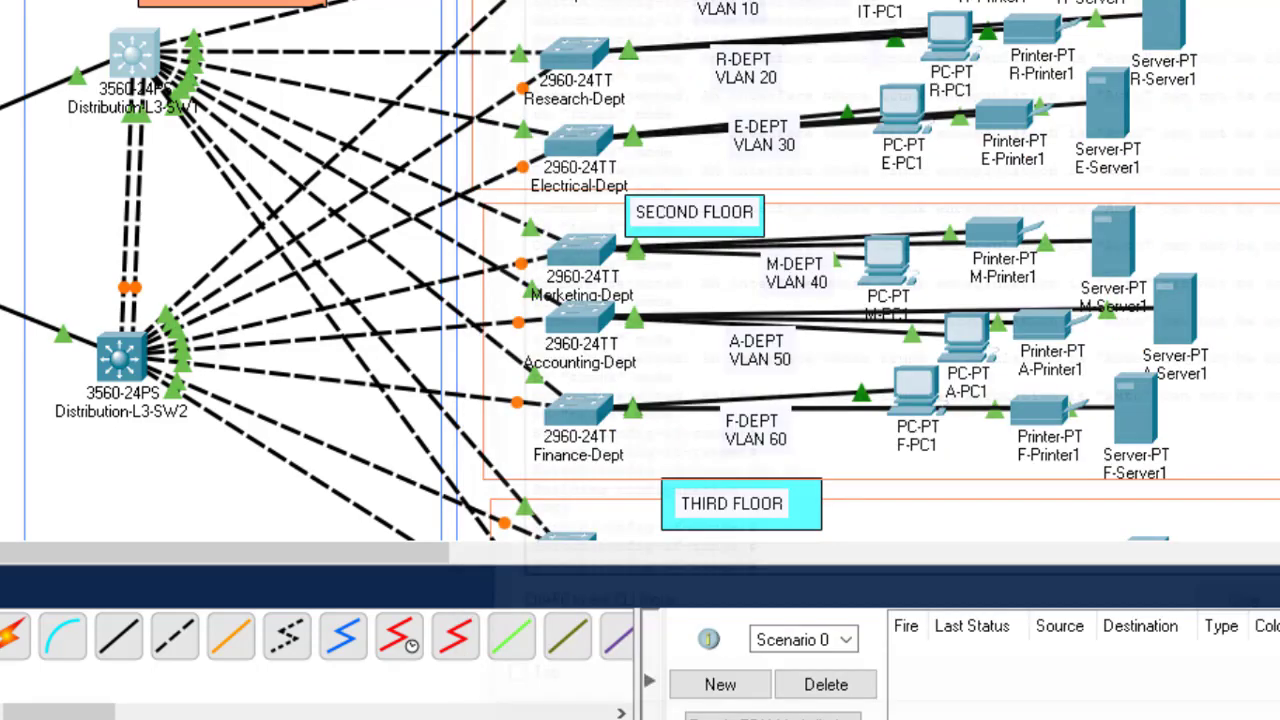
Step: Open Distribution-L3-SW2's CLI and enter global configuration mode
left_click(121, 357)
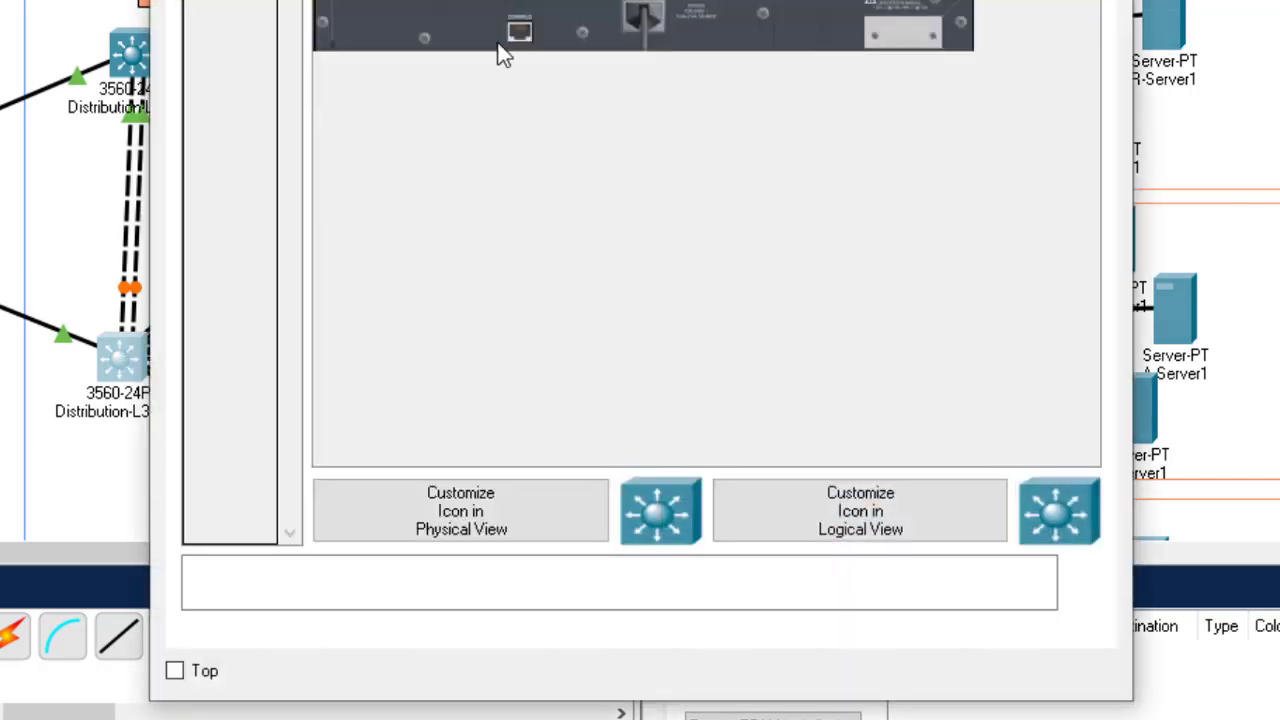
left_click(345, 2)
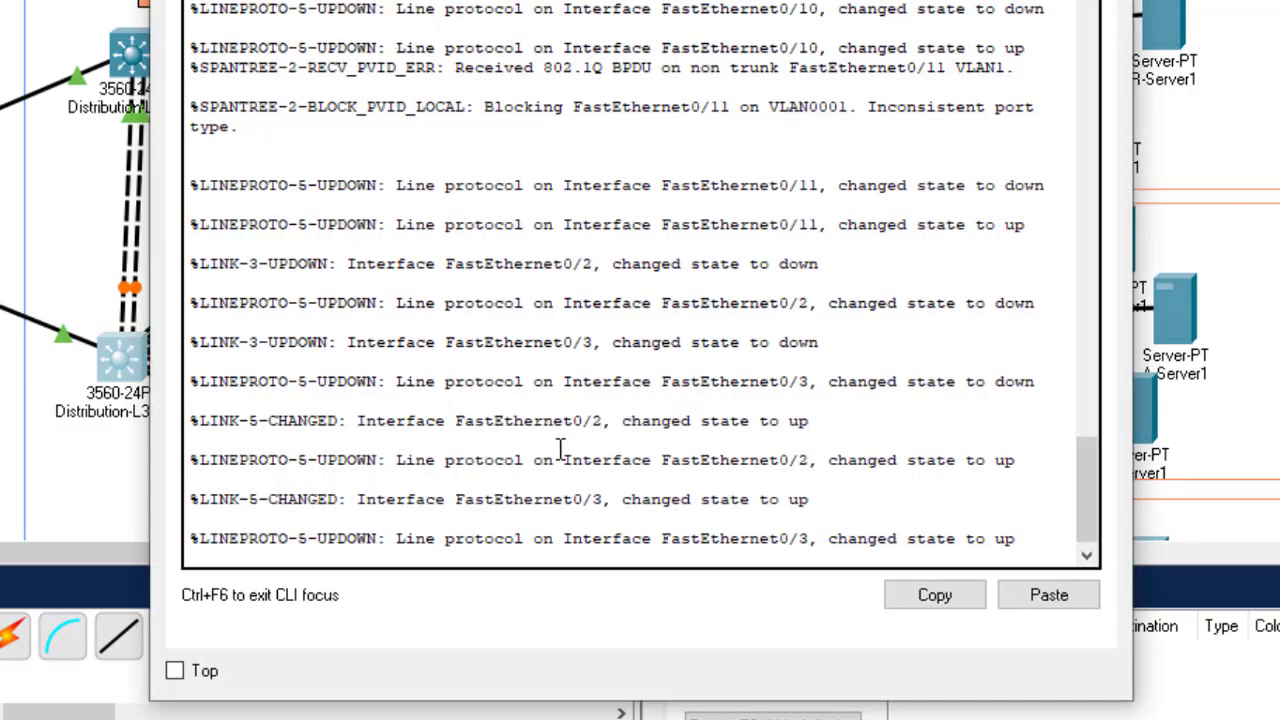
key("Return")
key("Return")
key("Return")
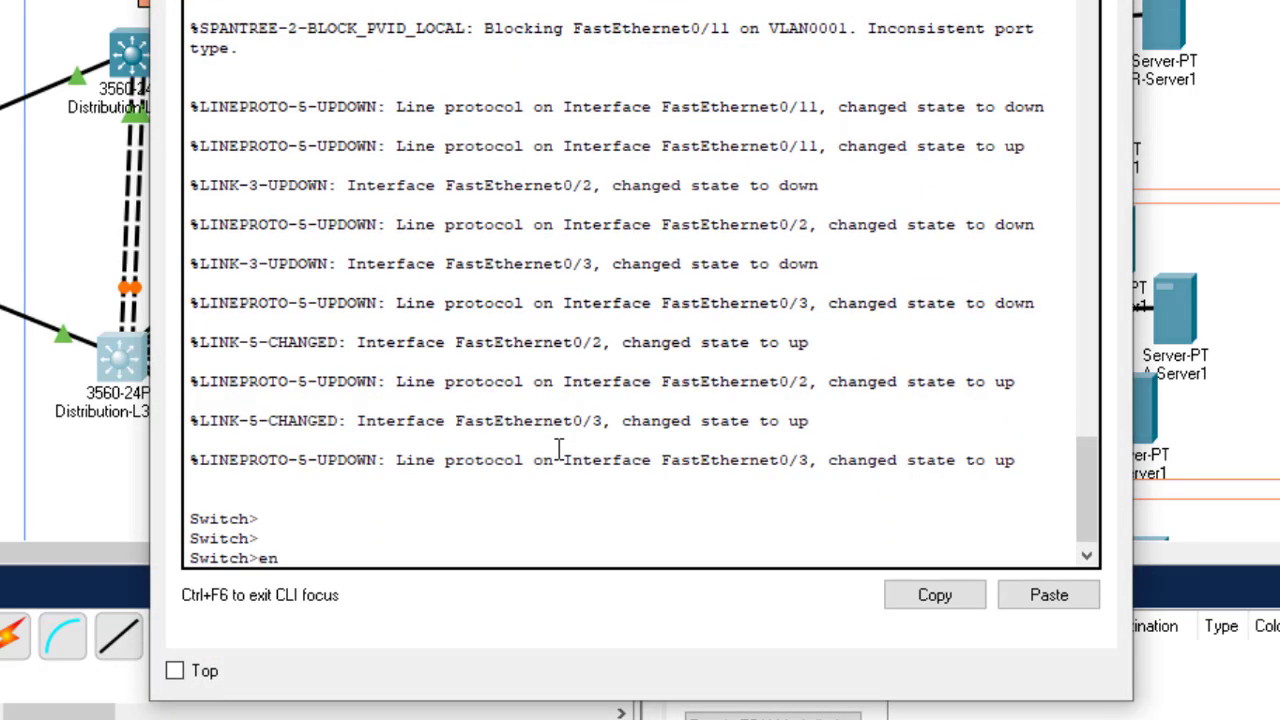
type("en")
key("Return")
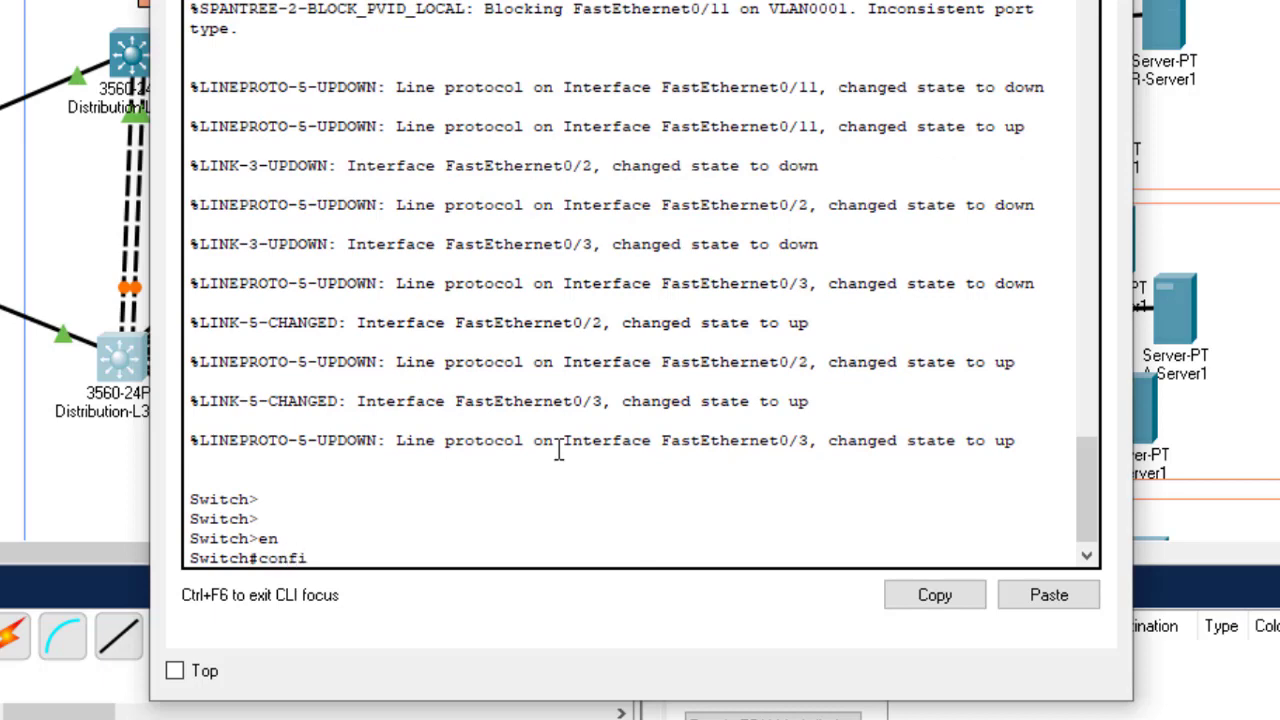
type("config t")
key("Return")
key("Return")
key("Return")
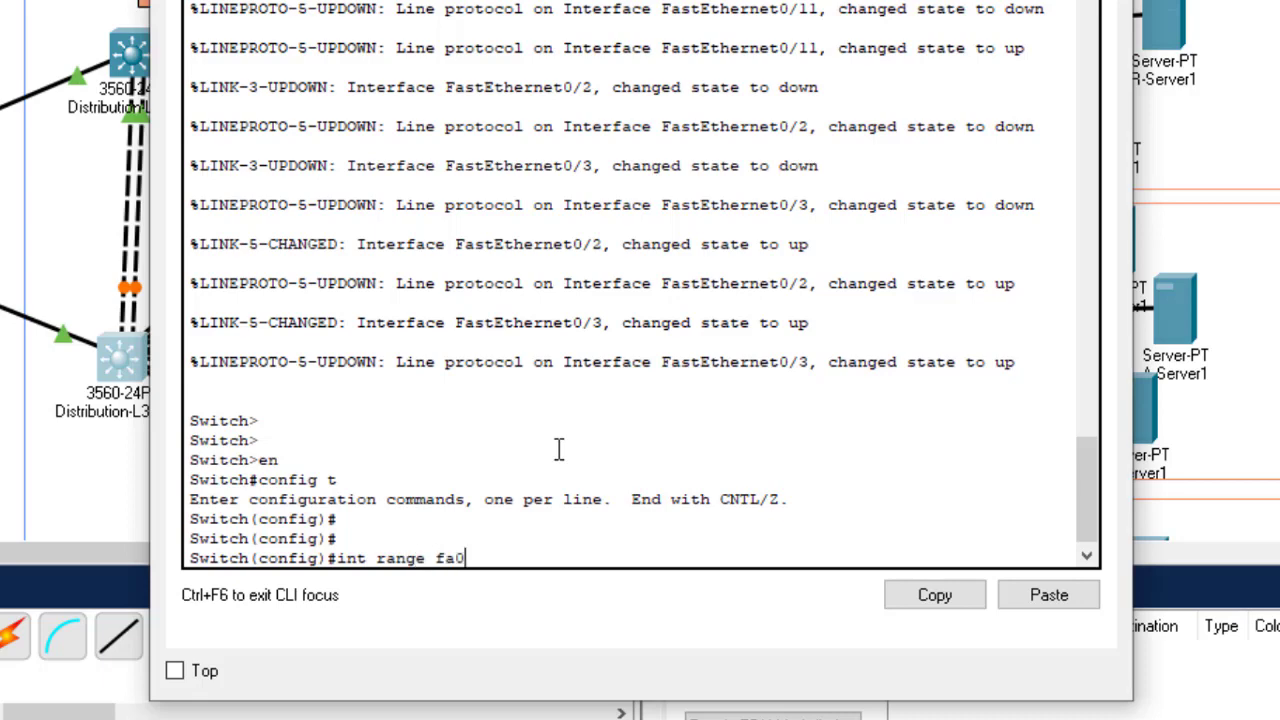
Step: Apply switchport mode trunk to Fa0/2–11, save, and close the SW2 window
type("int range fa0/2-11")
key("Return")
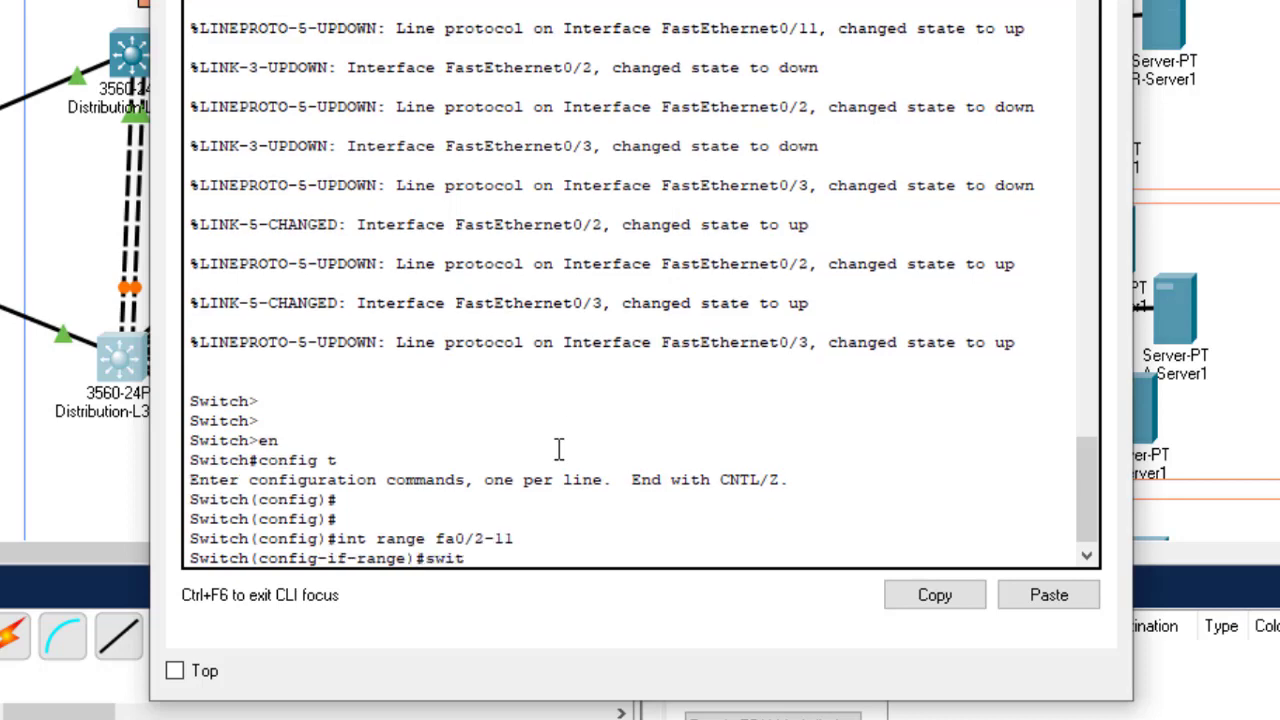
type("switc")
key("Tab")
type("mo")
key("Tab")
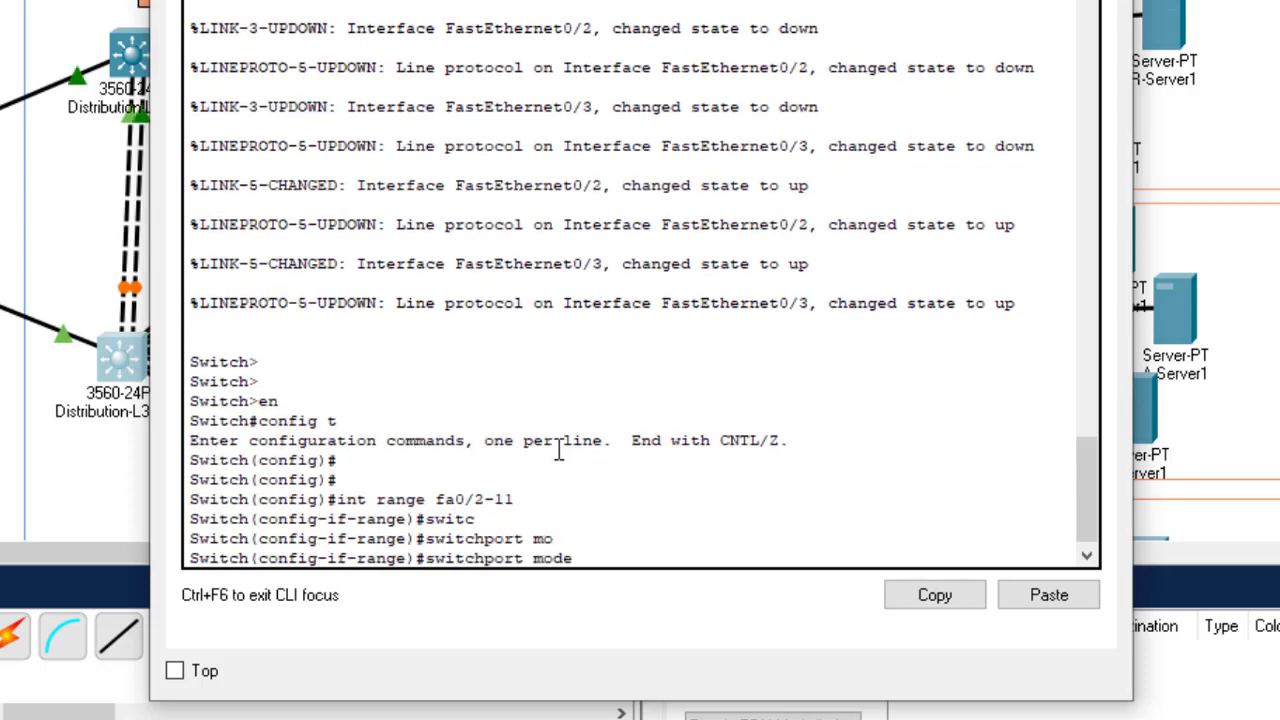
type("tr")
key("Tab")
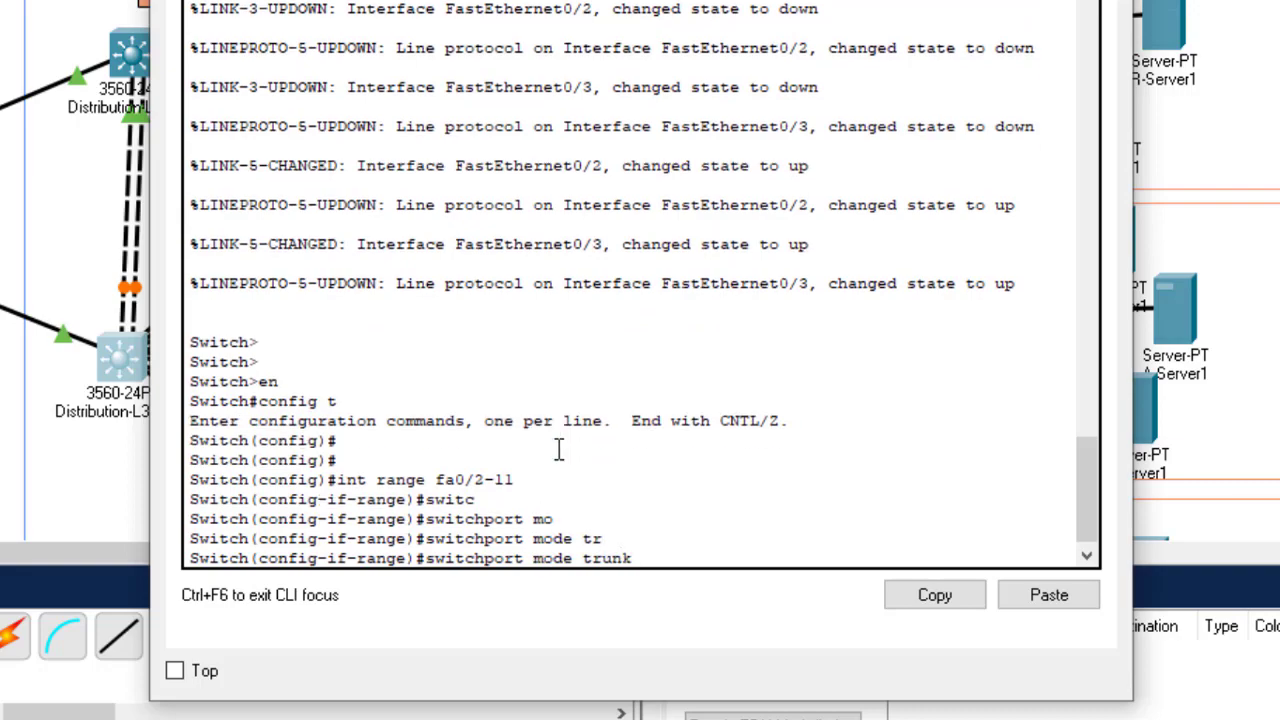
key("Return")
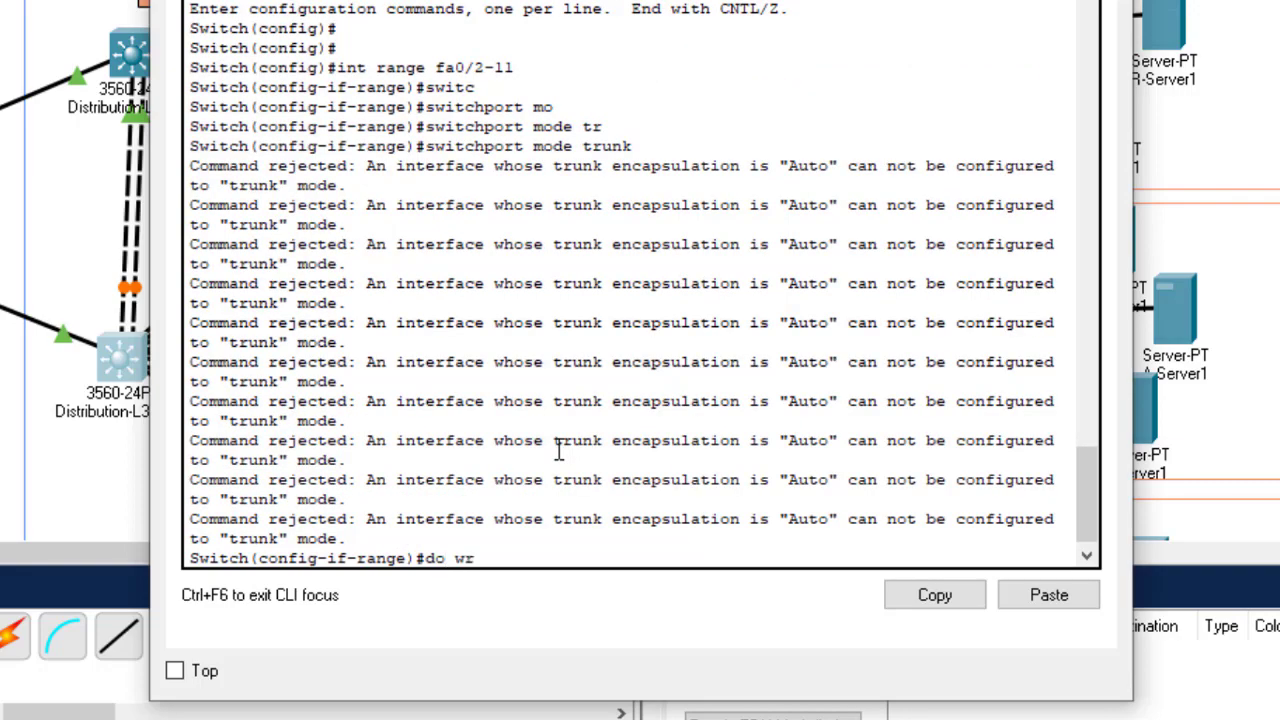
key("Return")
left_click(1110, 2)
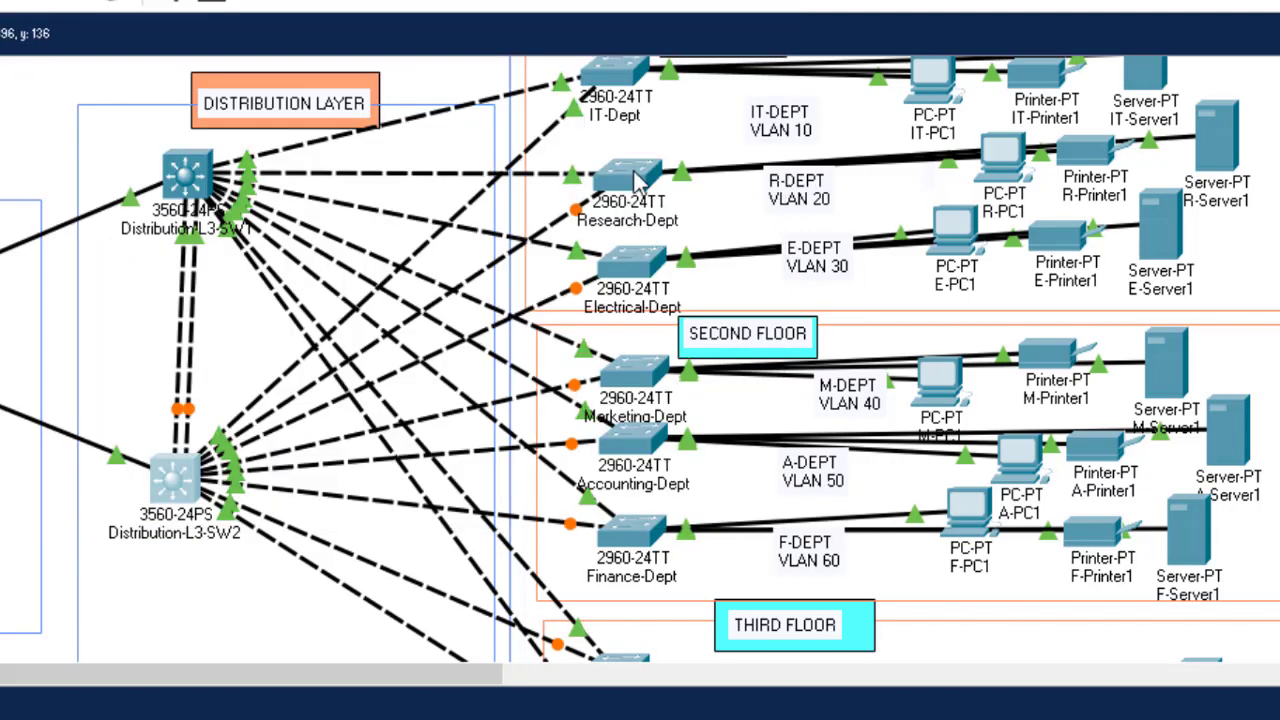
Step: Log in to the Marketing-Dept switch, enter privileged mode, and list its VLANs
left_click(628, 372)
key("Return")
key("Return")
key("Return")
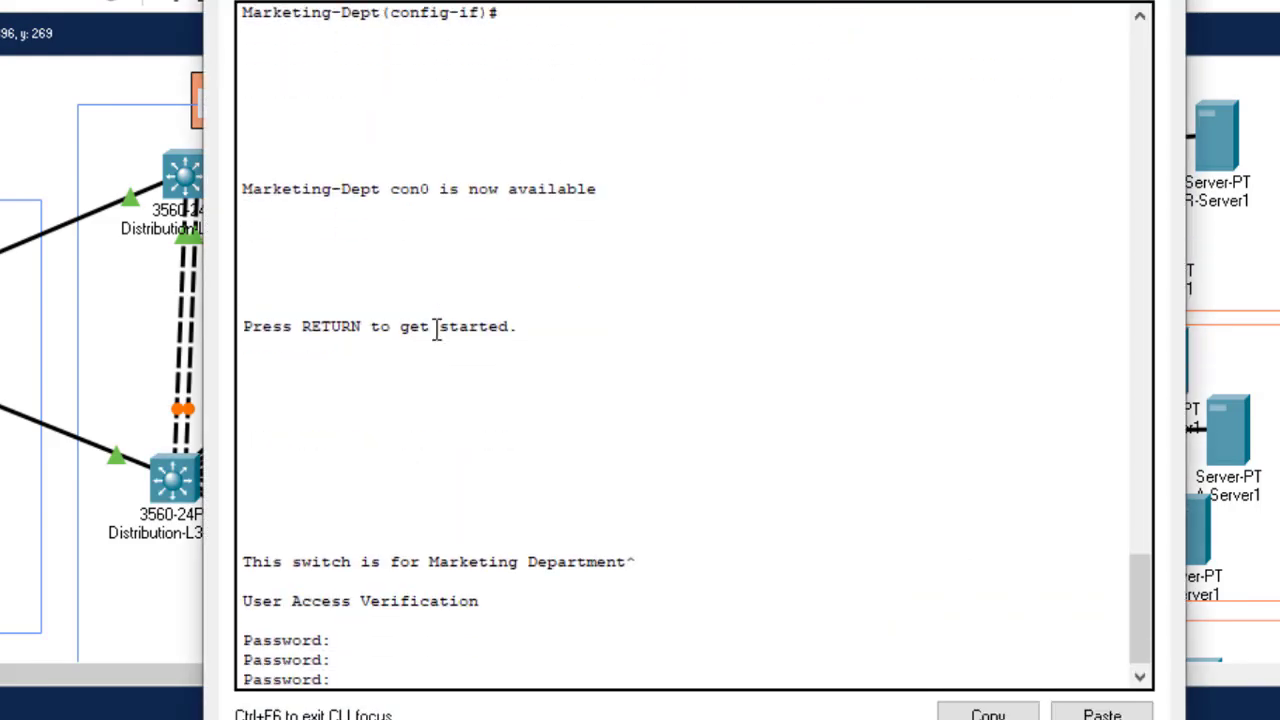
key("Return")
type("eting-Dept>eng-Dept>en")
key("Return")
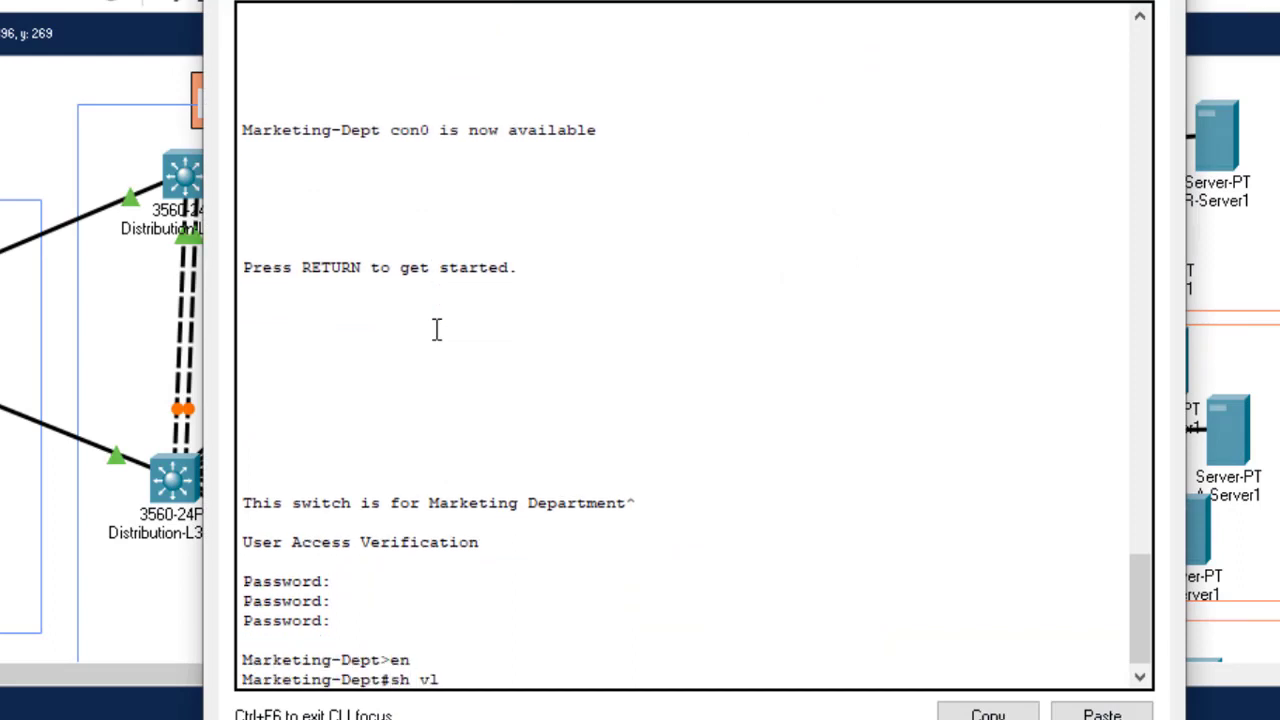
key("Return")
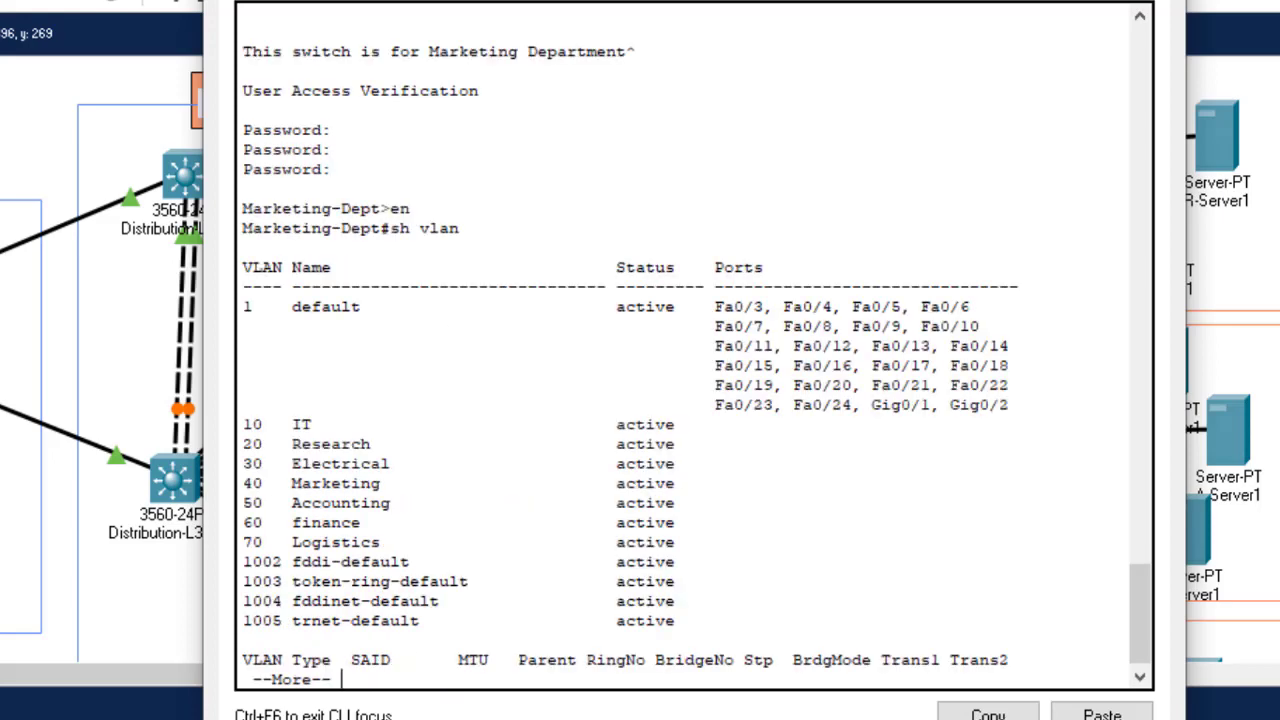
Step: Move the console aside and highlight the VLAN rows from IT through Logistics
left_click_drag(640, 0, 998, 0)
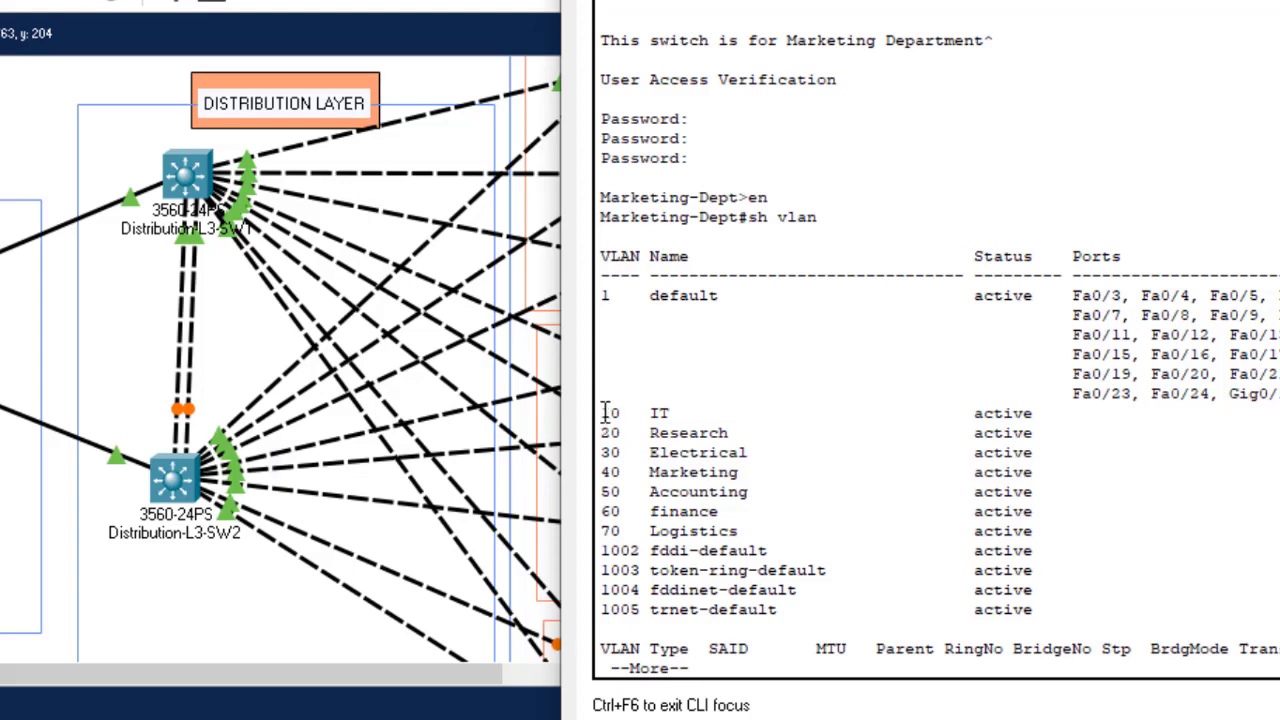
left_click_drag(603, 413, 1058, 512)
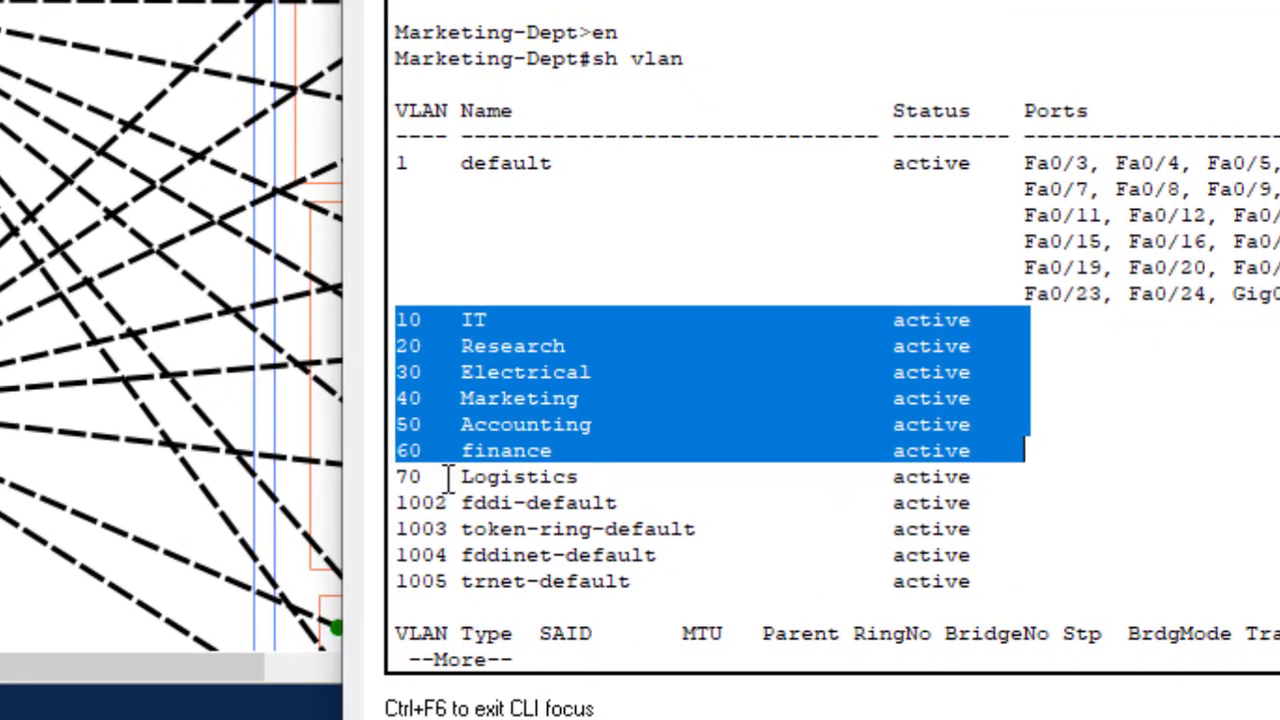
left_click_drag(422, 477, 540, 478)
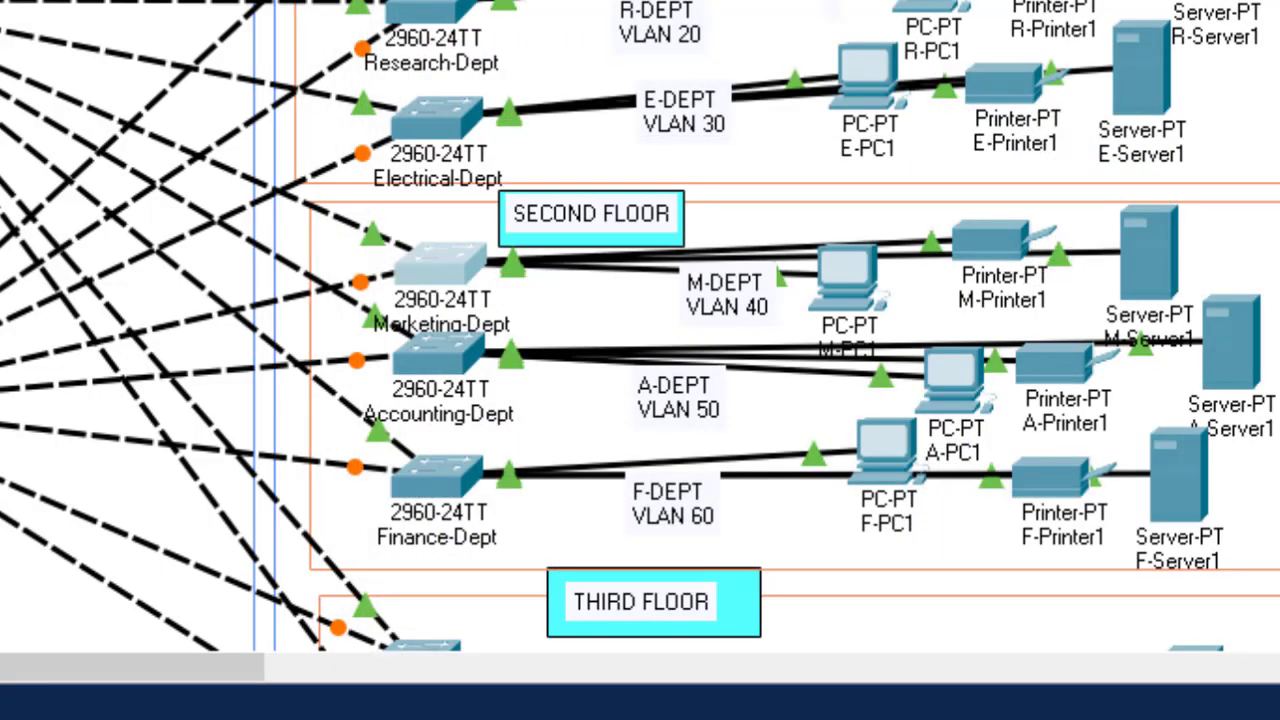
scroll(242, 281, "down", 5)
Step: Log in to Store-Dept, run sh vlan in privileged mode, and highlight VLAN rows 10–60
left_click(414, 287)
key("Return")
key("Return")
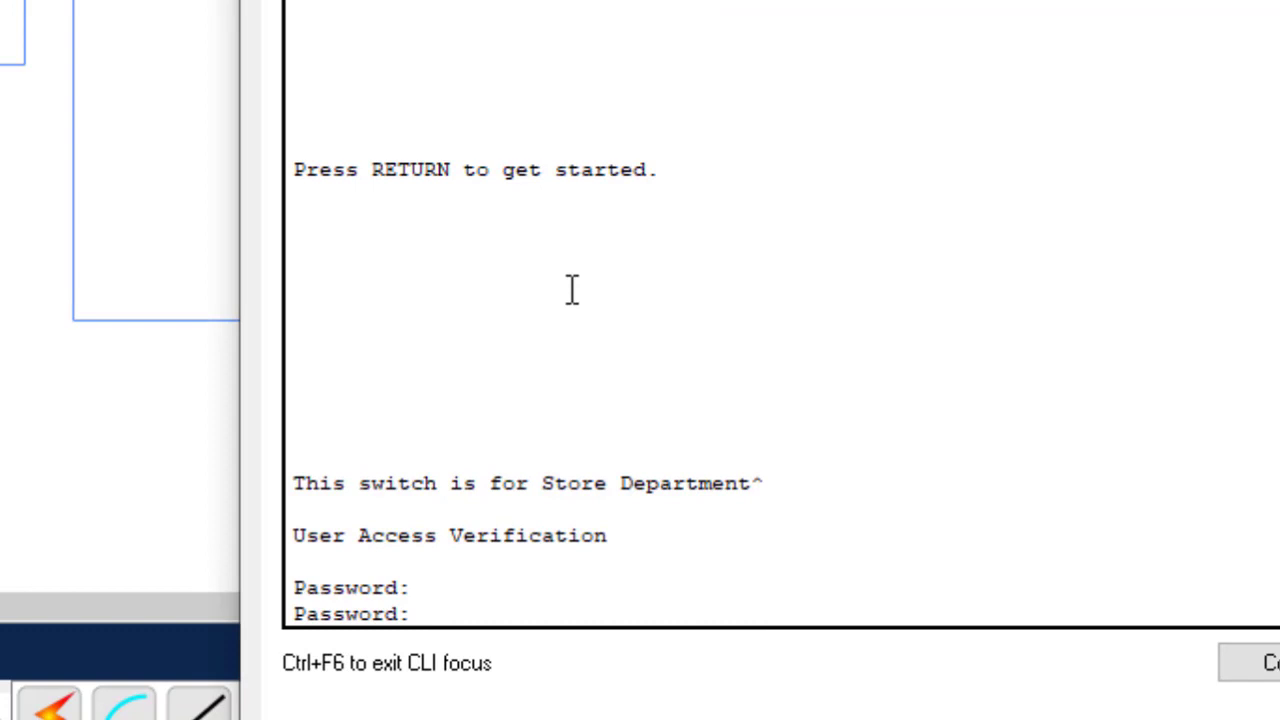
key("Return")
key("Return")
key("Return")
key("Return")
type("en")
key("Return")
type("sh vlan")
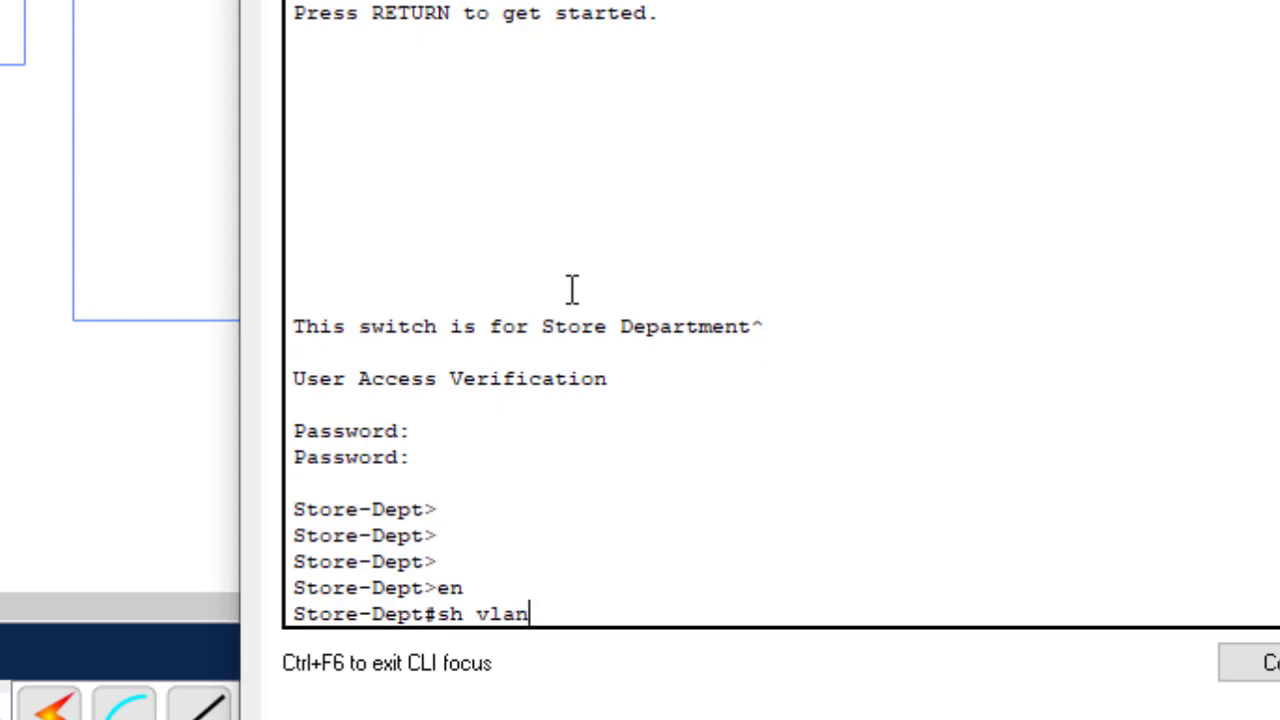
key("Return")
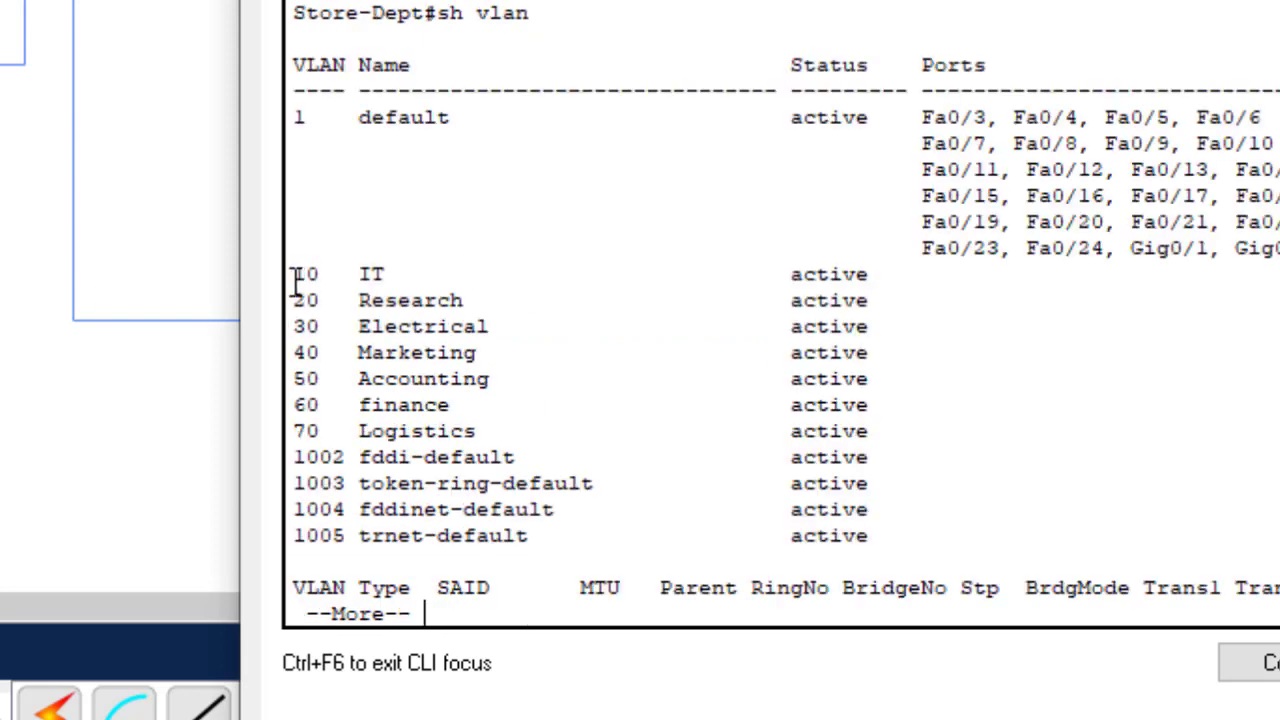
left_click_drag(300, 280, 652, 432)
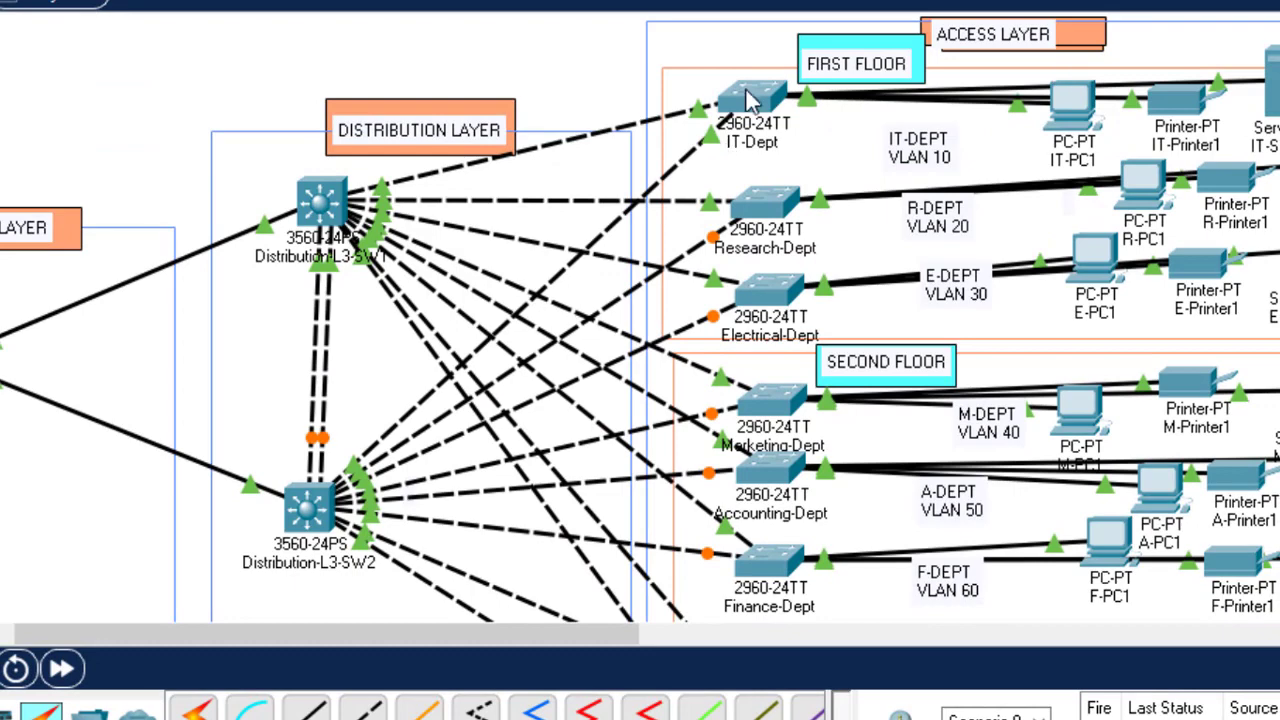
Step: Log in to the IT-Dept switch console and enter global configuration mode
mouse_move(757, 105)
left_click(752, 105)
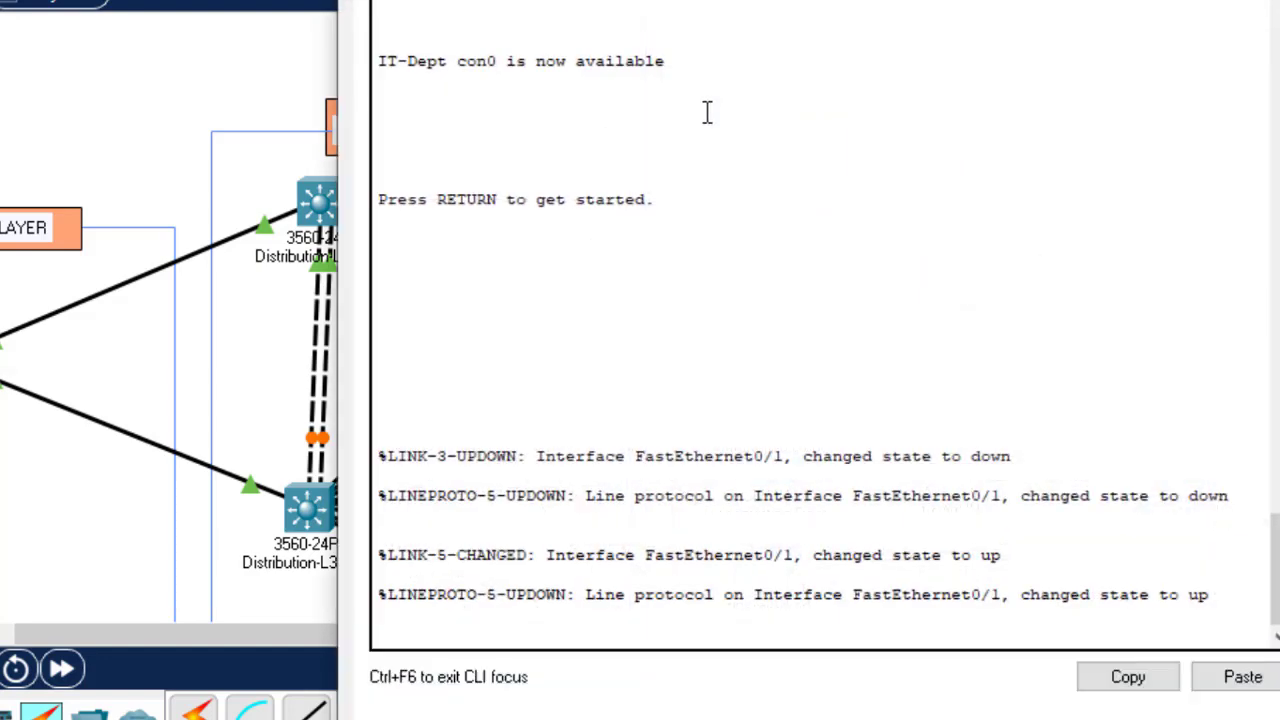
key("Return")
key("Return")
key("Return")
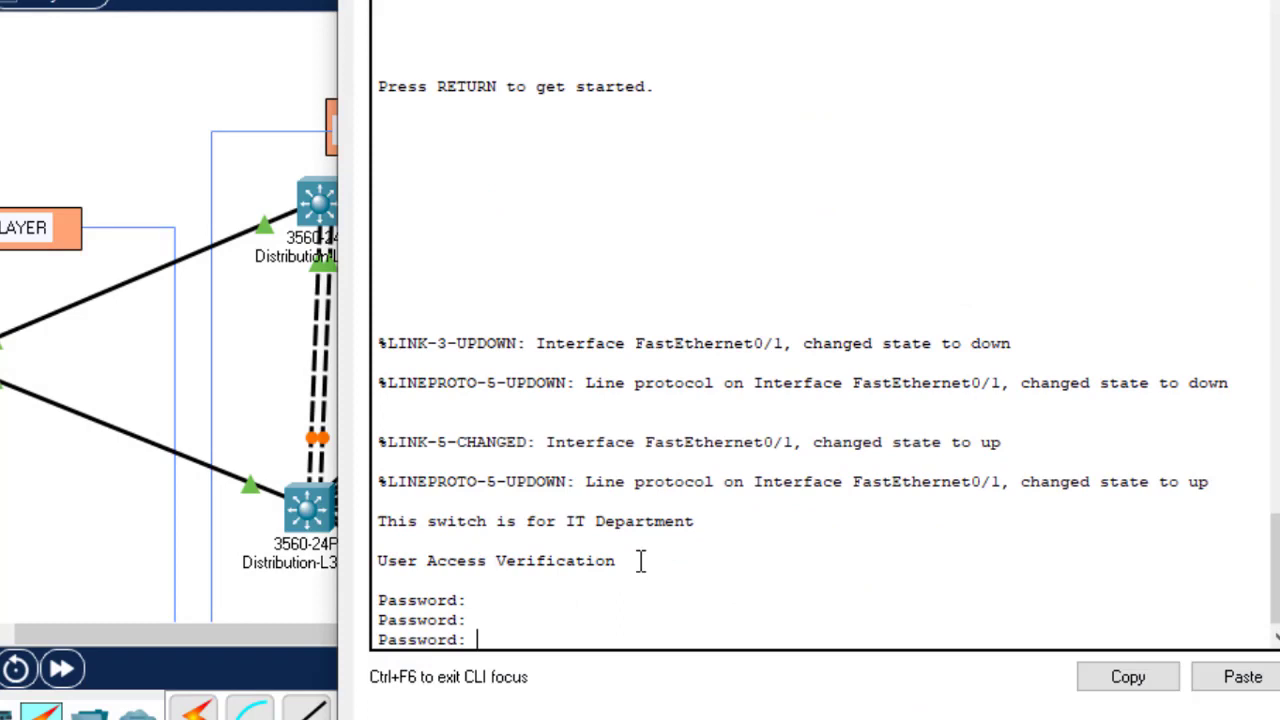
key("Return")
key("Return")
key("Return")
key("Return")
type("en")
key("Return")
type("conf")
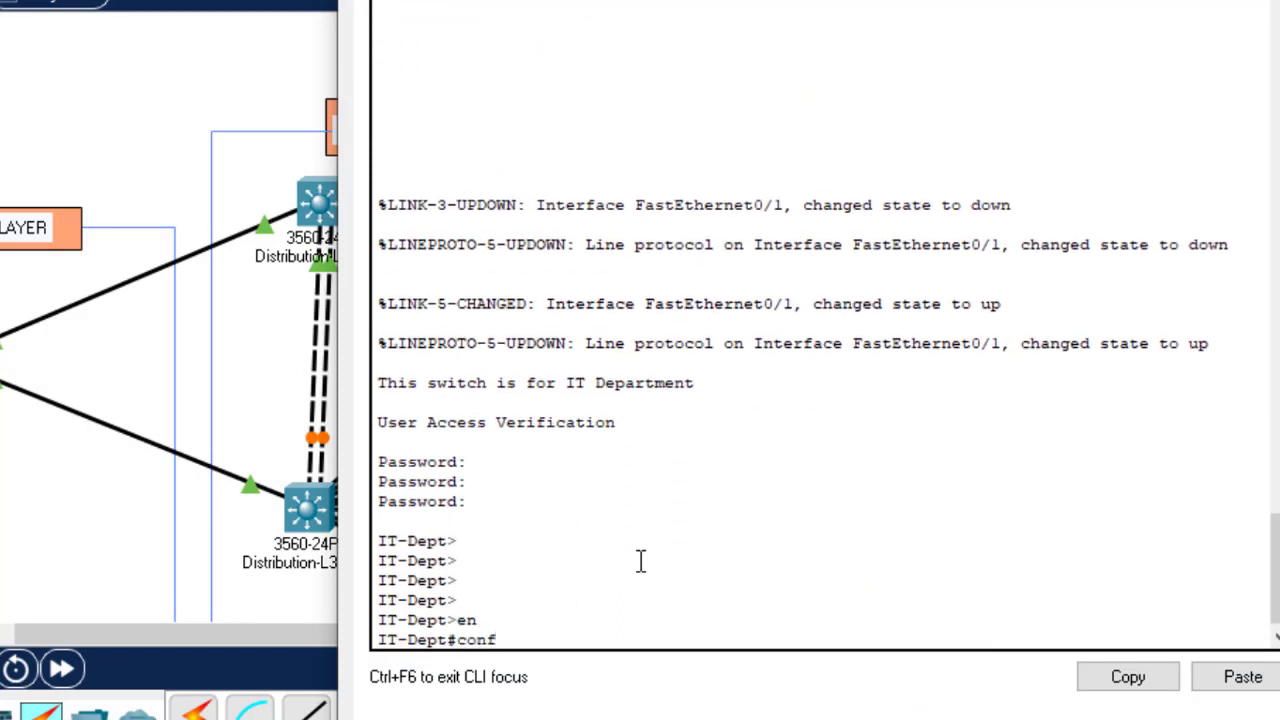
key("Tab")
type("t")
key("Return")
key("Return")
key("Return")
key("Return")
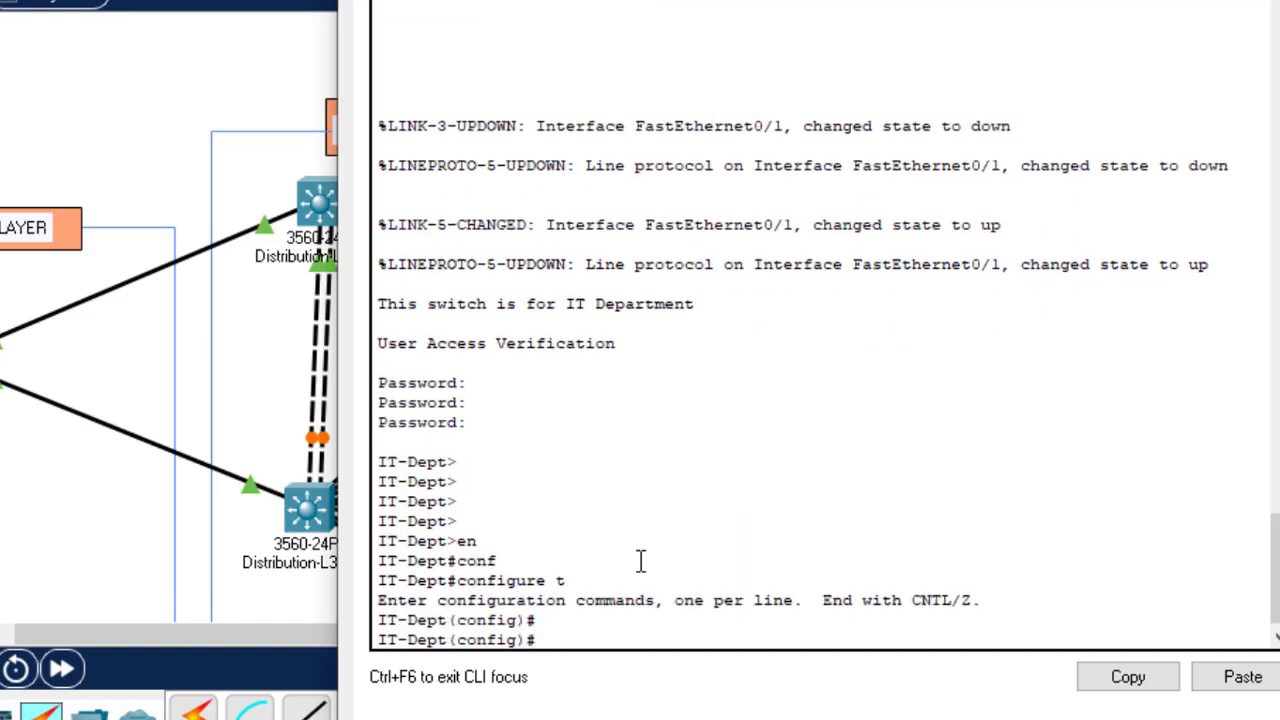
Step: Create VLAN 120 named Gtech and save the configuration with do wr
type("vlan 120")
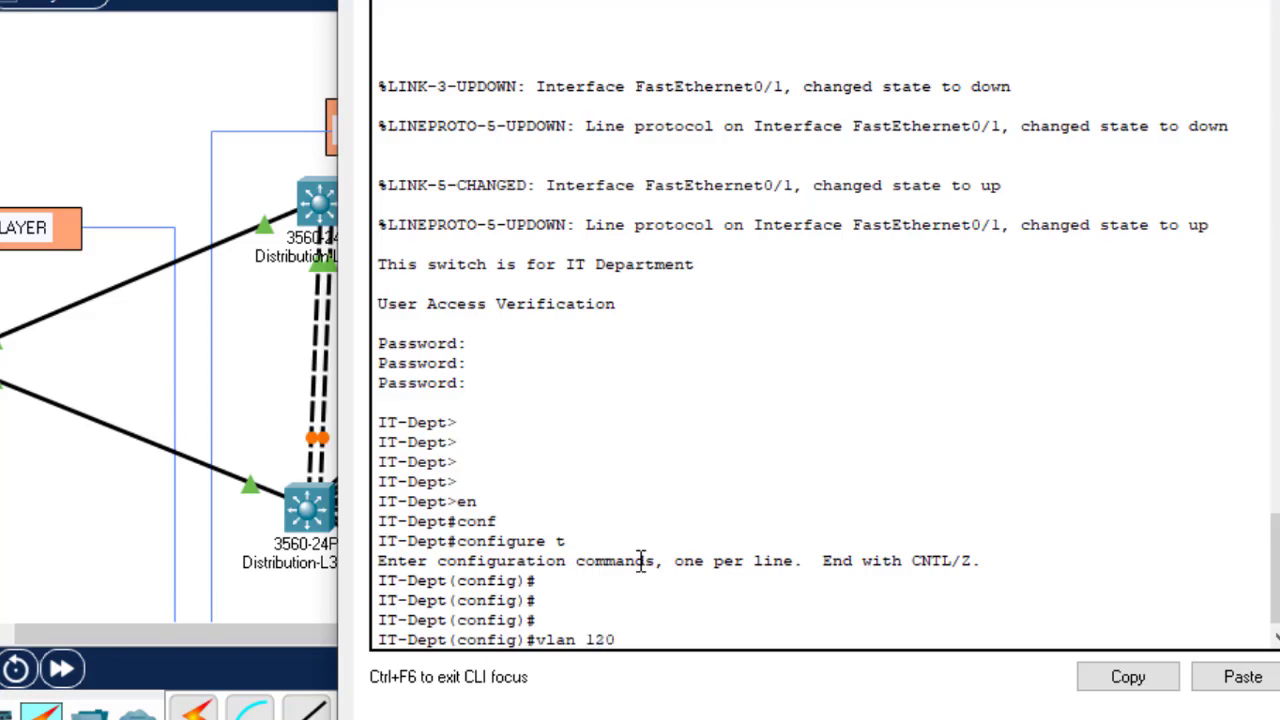
key("Return")
type("m")
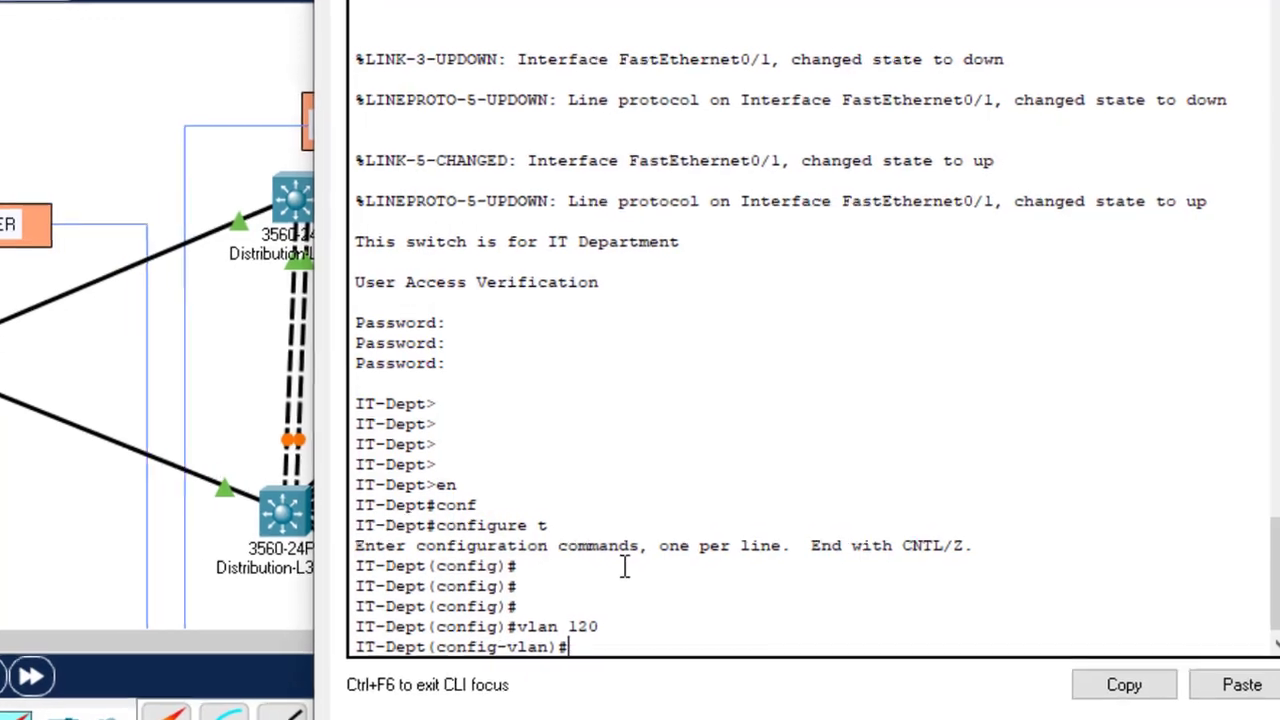
type("ame ")
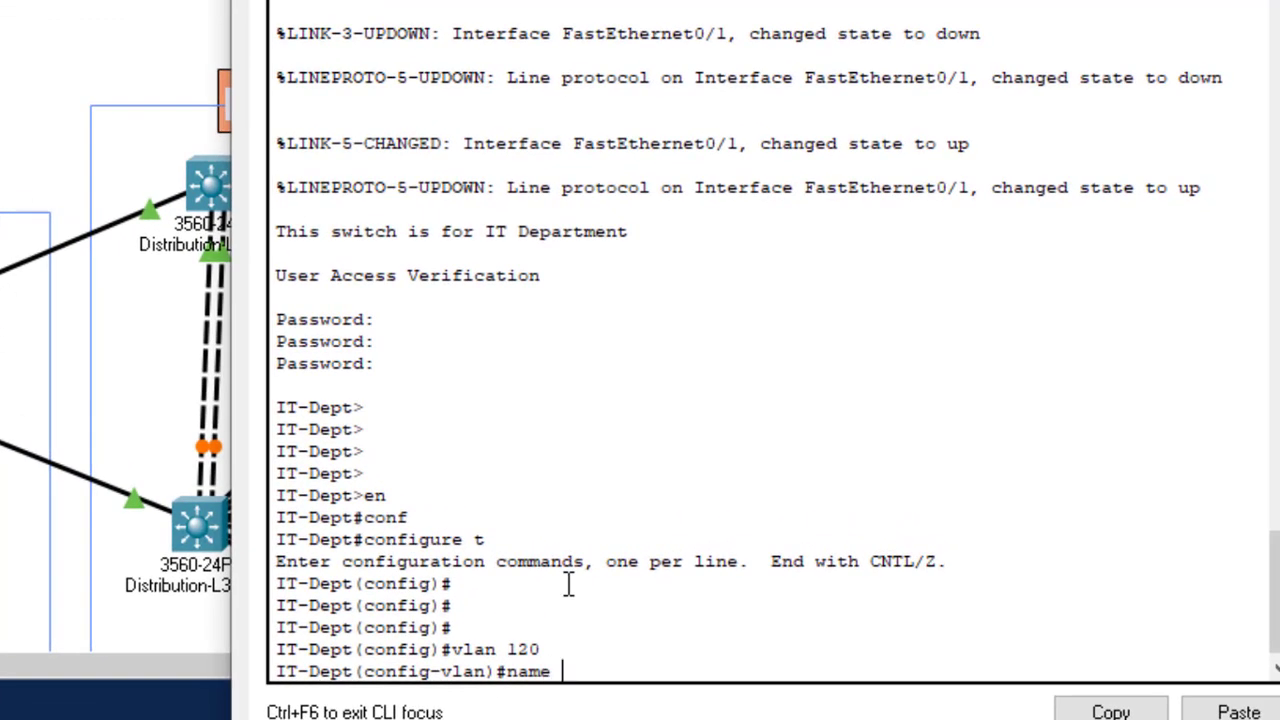
type("Gtech")
key("Return")
type("do")
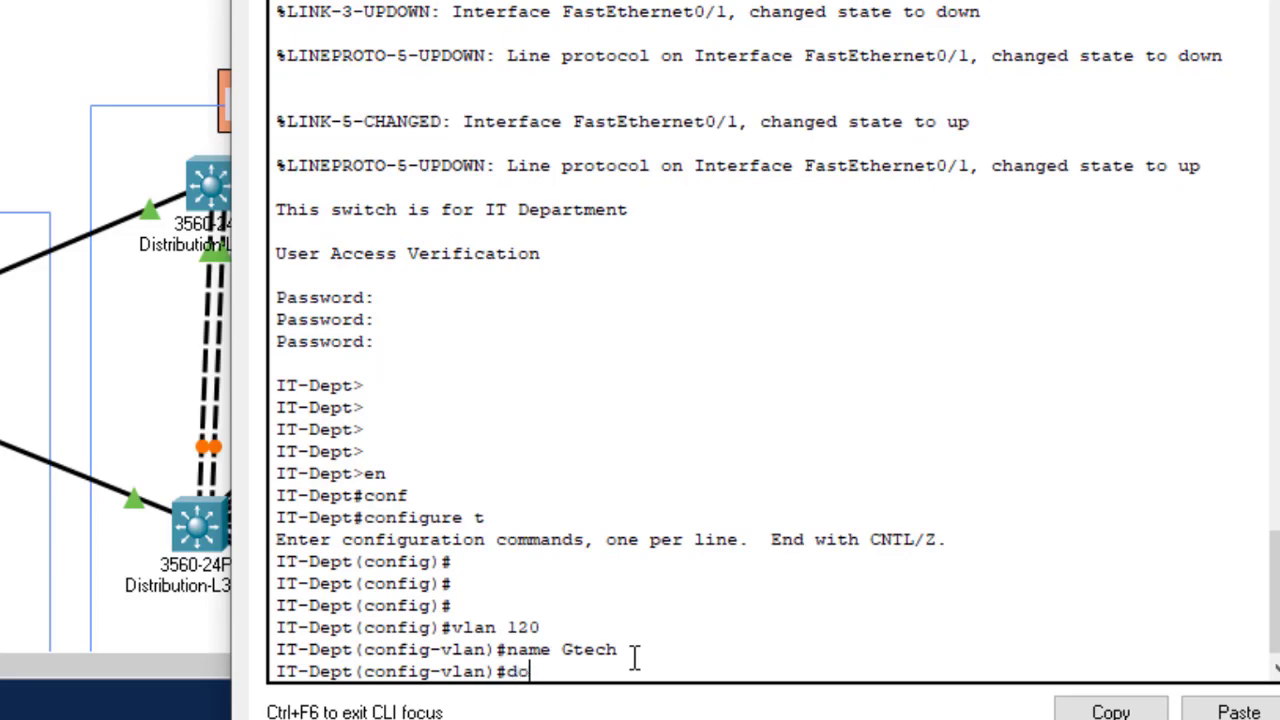
type(" wr")
key("Return")
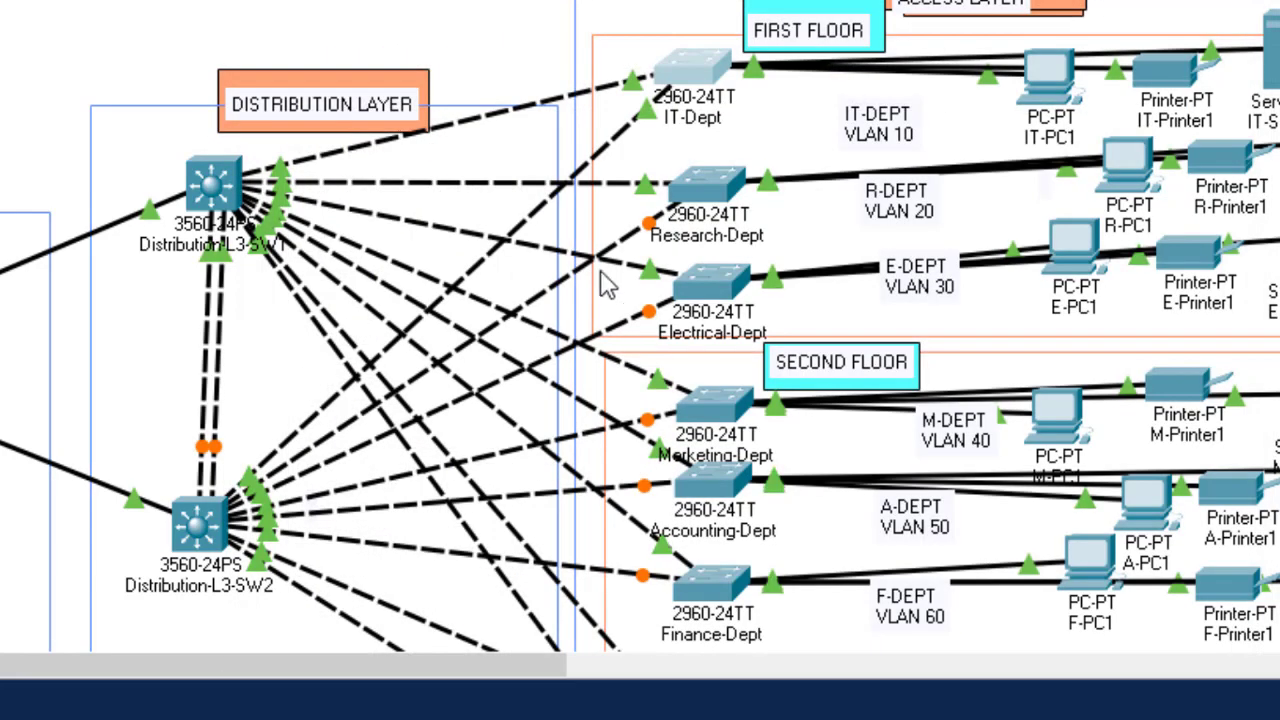
Step: Log in to the Accounting-Dept switch console and enter privileged mode with en
left_click(724, 492)
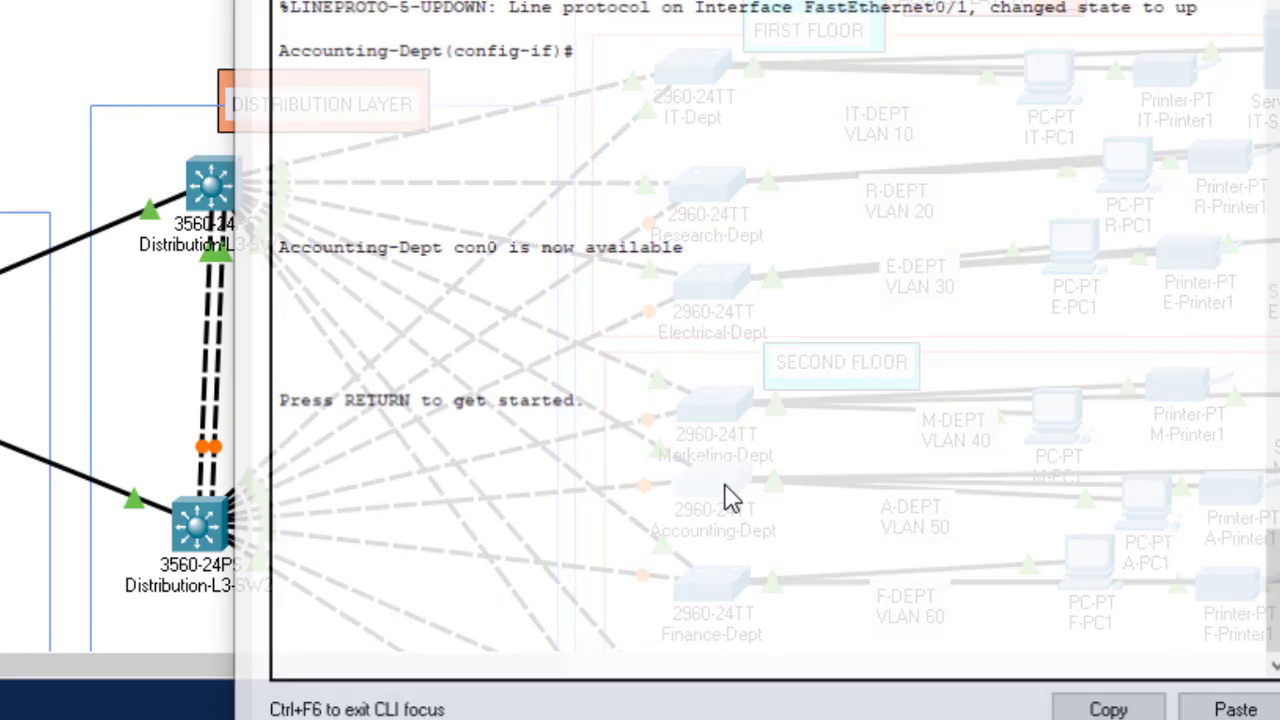
key("Return")
key("Return")
key("Return")
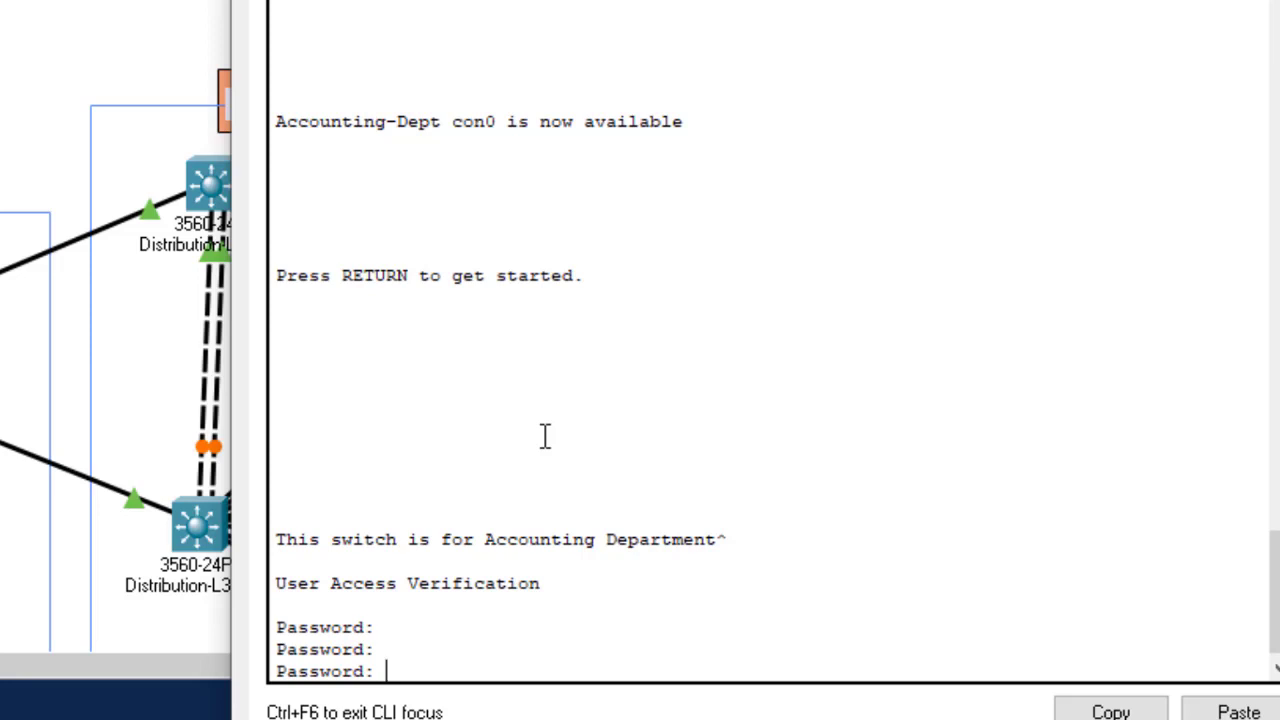
key("Return")
key("Return")
key("Return")
type("en")
key("Return")
Step: Run sh vlan, highlight the VLAN 120 Gtech row, and close the device window
type("sh vlan")
key("Return")
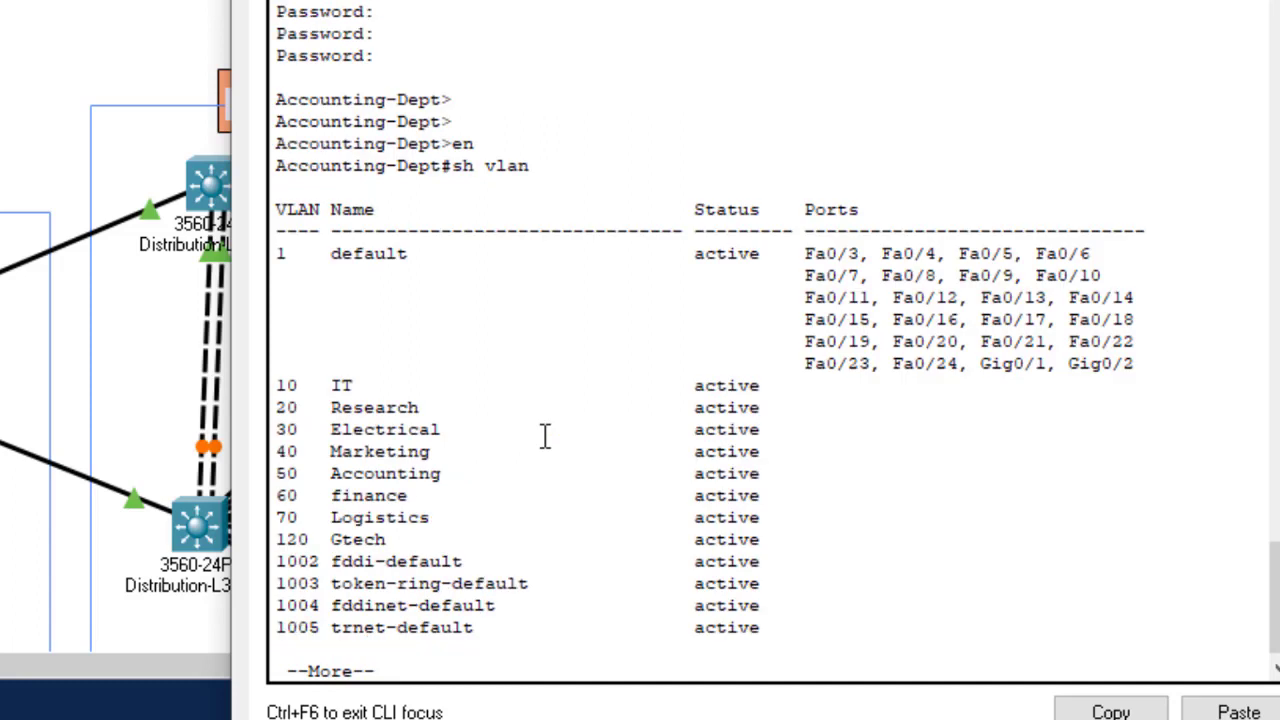
left_click_drag(407, 540, 274, 540)
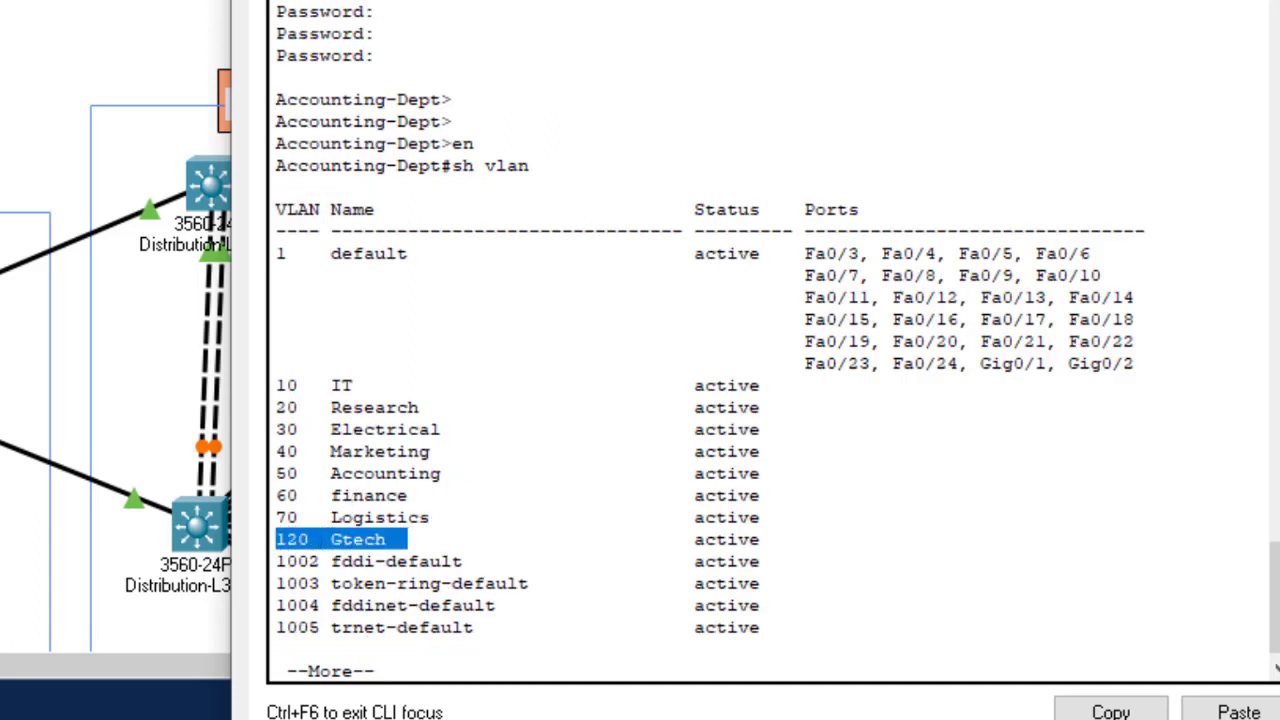
key("alt+F4")
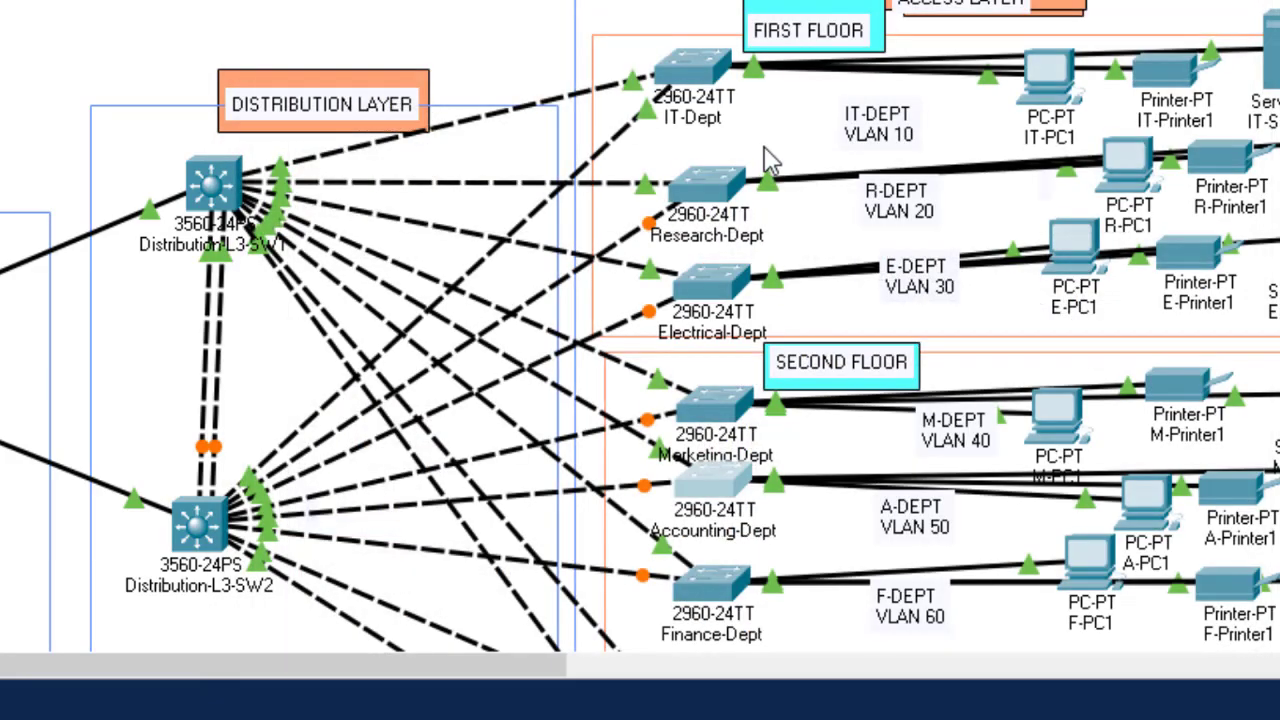
scroll(787, 150, "down", 2)
scroll(787, 150, "up", 2)
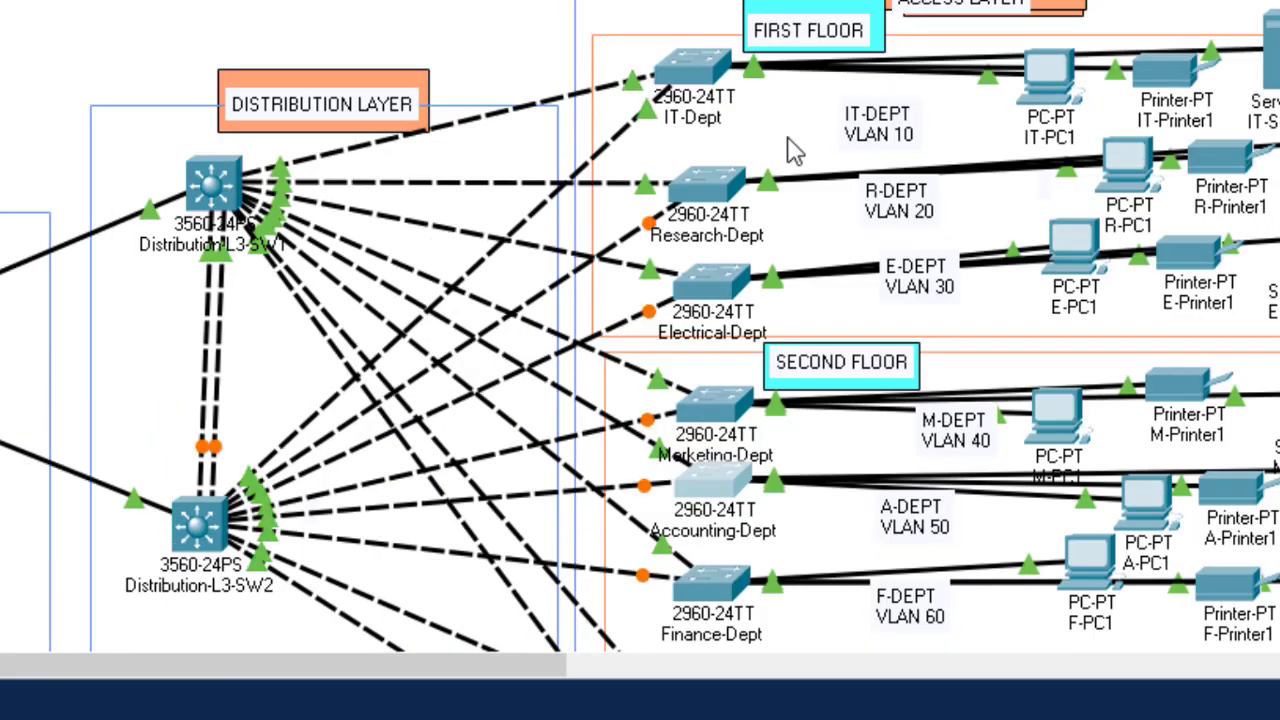
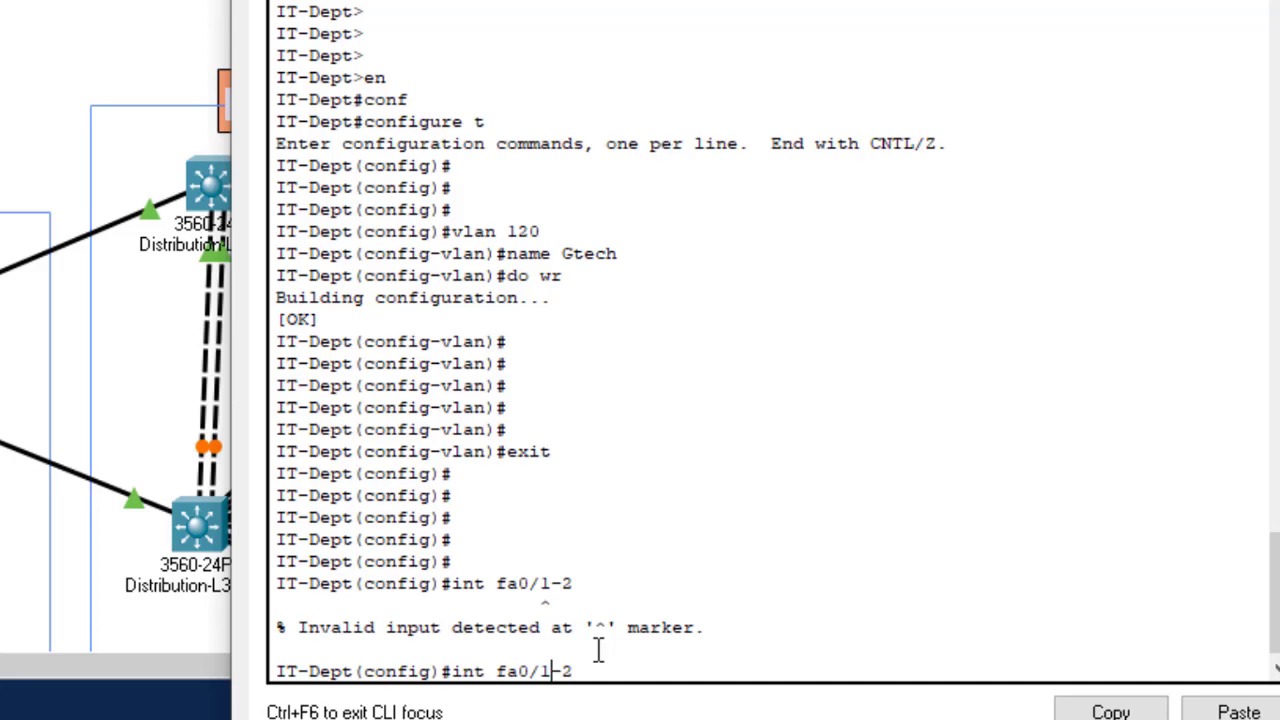
Step: Fix the command to int range fa0/1-2 and select those IT-Dept ports
key("Left")
key("Left")
key("Left")
key("Left")
key("Left")
type("range")
key("Return")
key("Return")
key("Return")
key("Return")
key("Return")
key("Return")
key("Return")
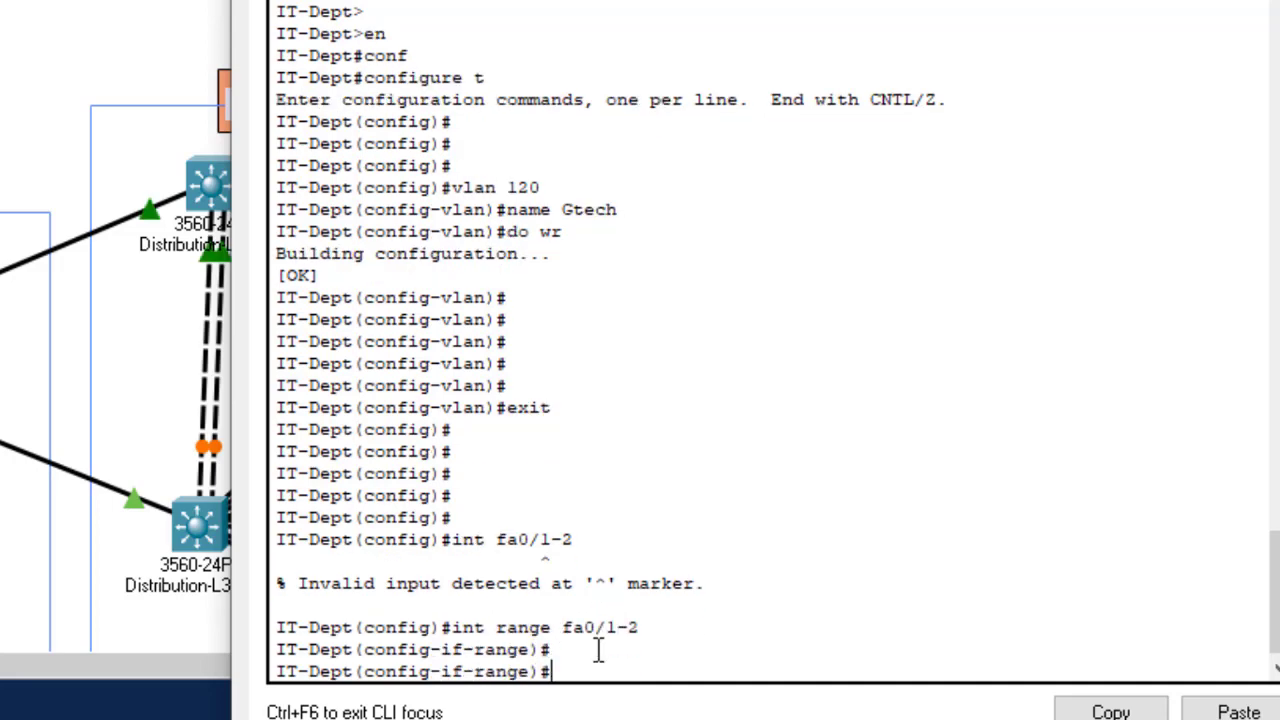
Step: Build the command switchport trunk allowed vlan using tab completion
type("swt")
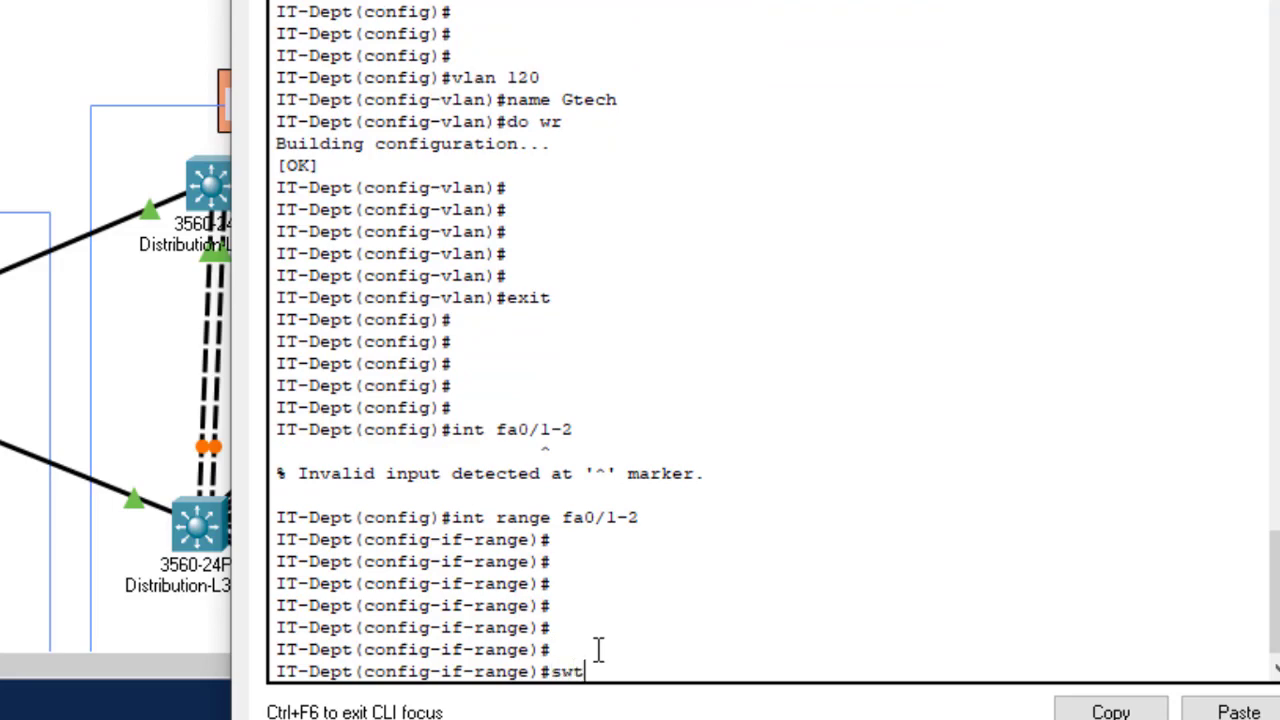
key("Tab")
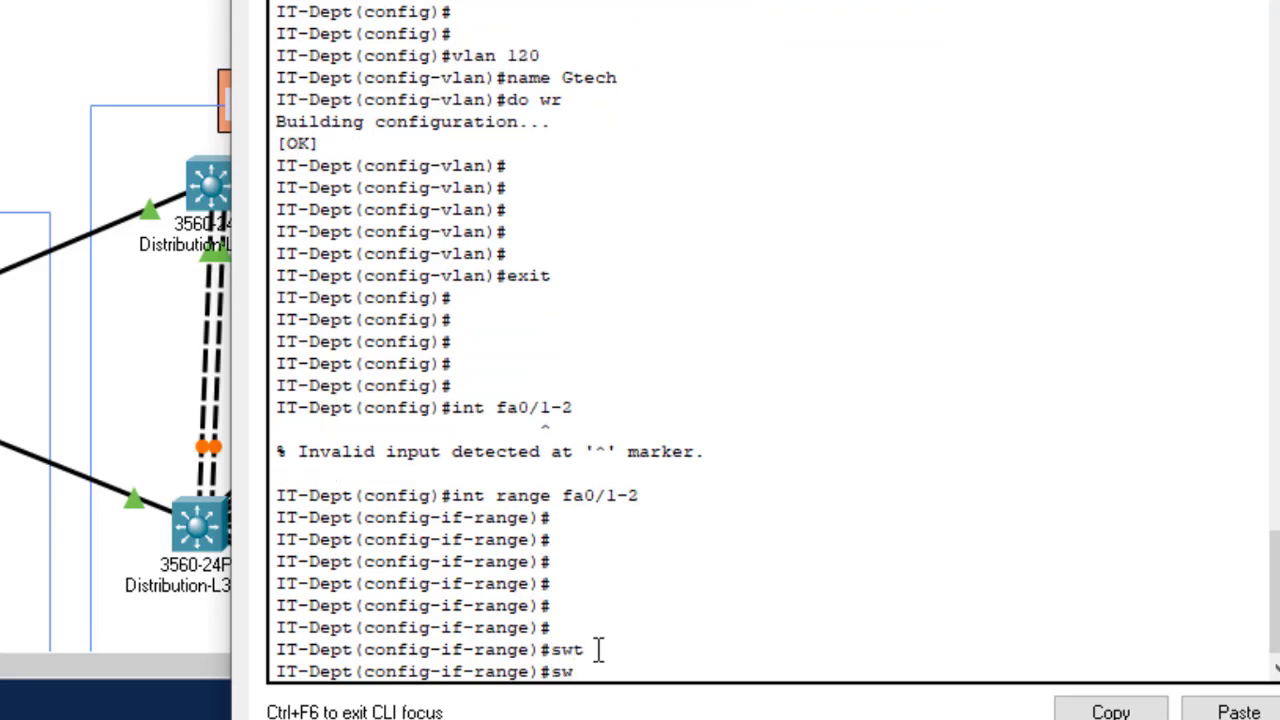
type("it")
key("Tab")
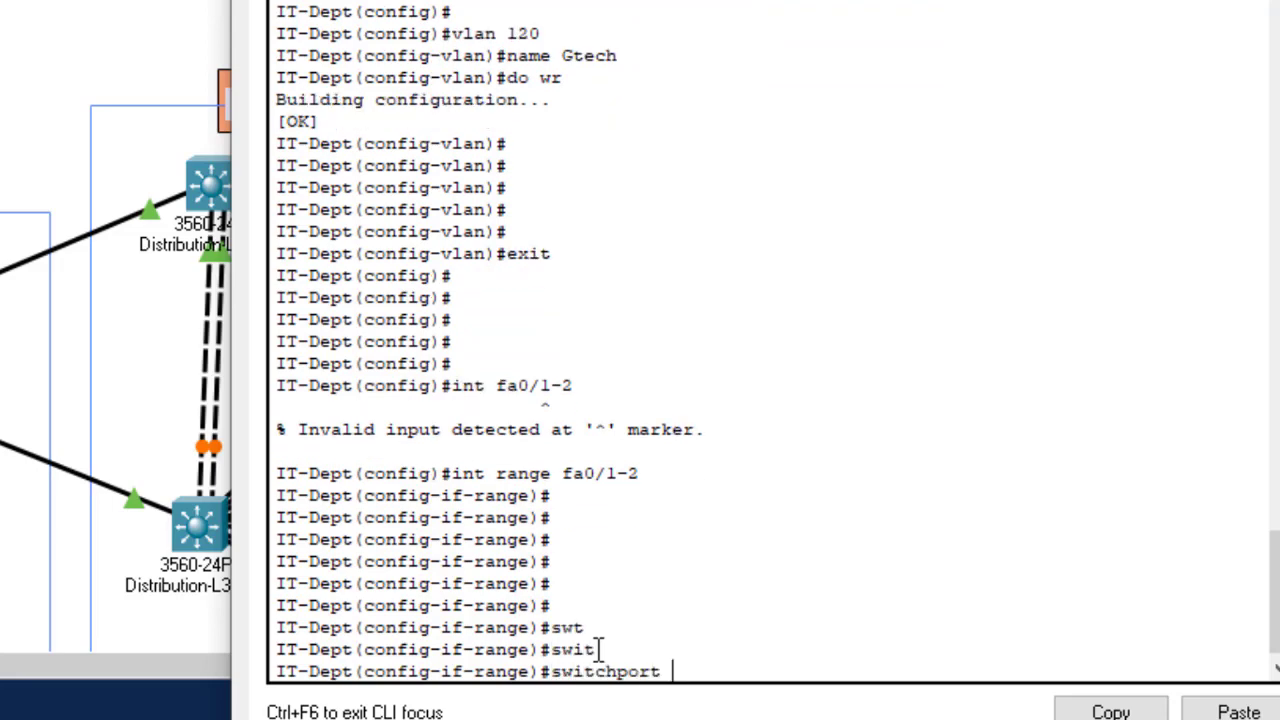
type("tr")
key("Tab")
type("a")
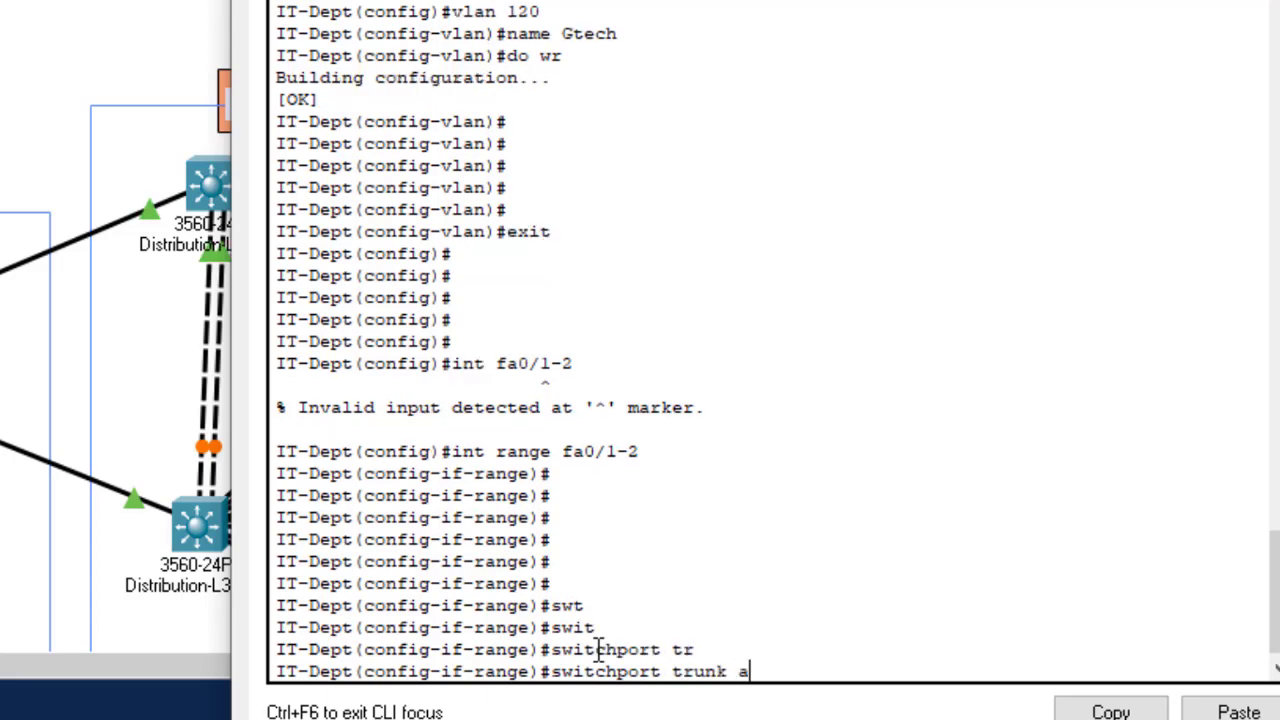
type("ll")
key("Tab")
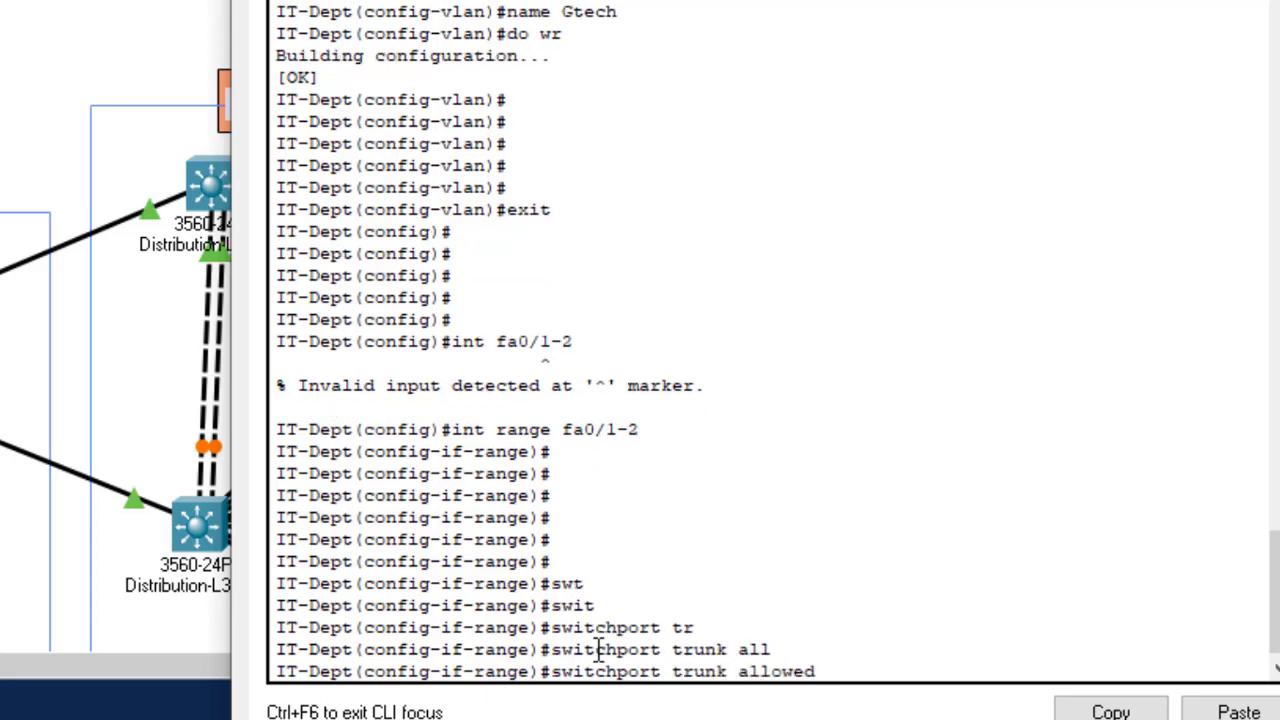
type("v")
key("Tab")
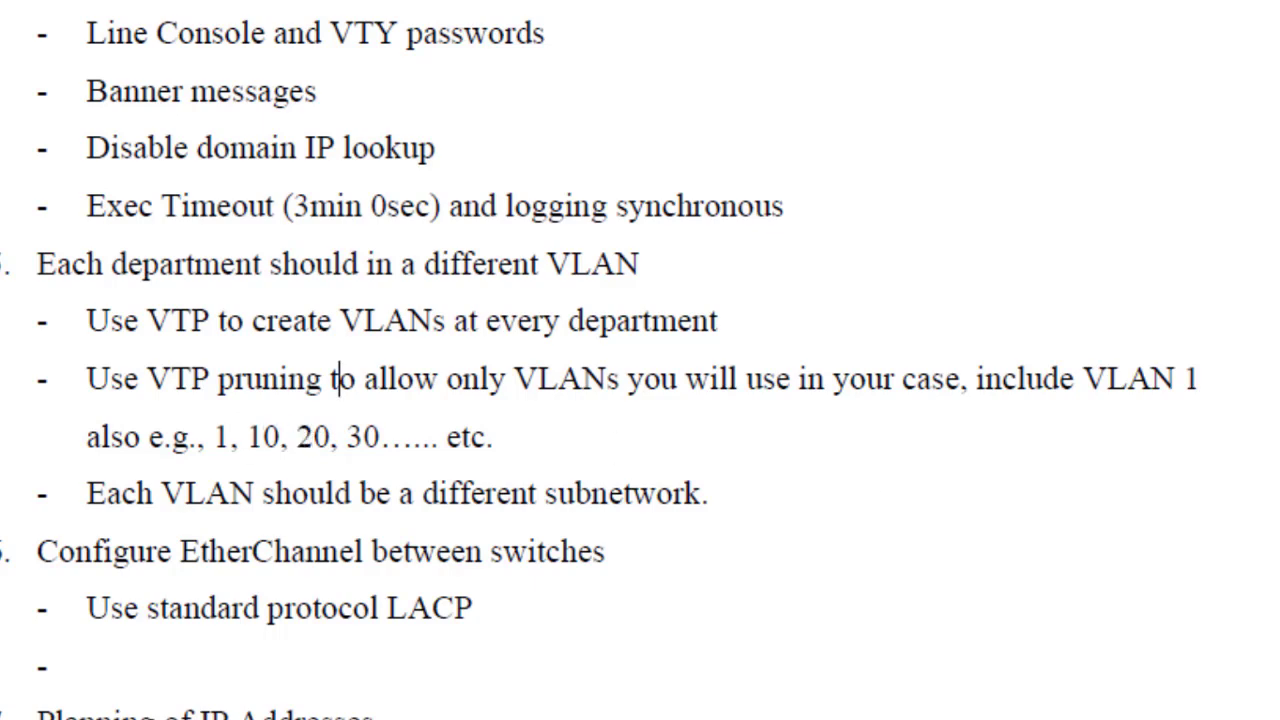
Step: Back in the IT-Dept CLI, enter the allowed VLAN list 10,20,30,40,50,60,70,120
mouse_move(827, 719)
left_click(990, 712)
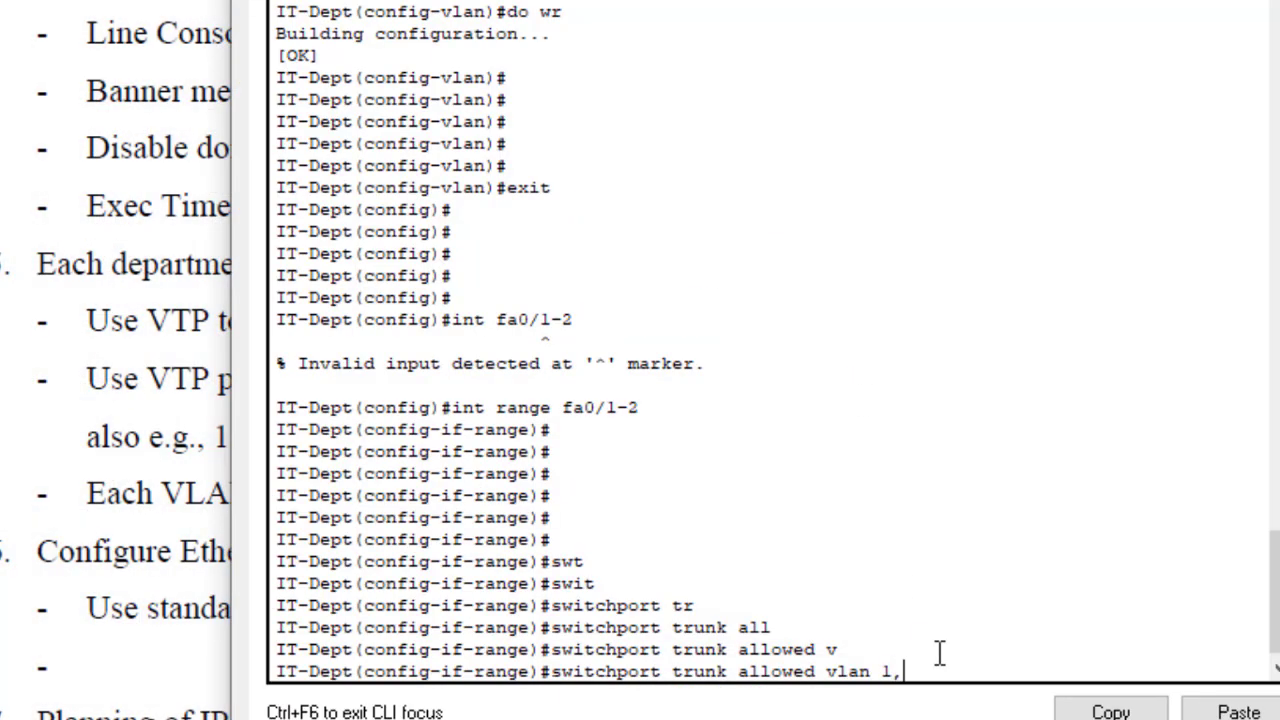
type("10,20,30,40,50,60,")
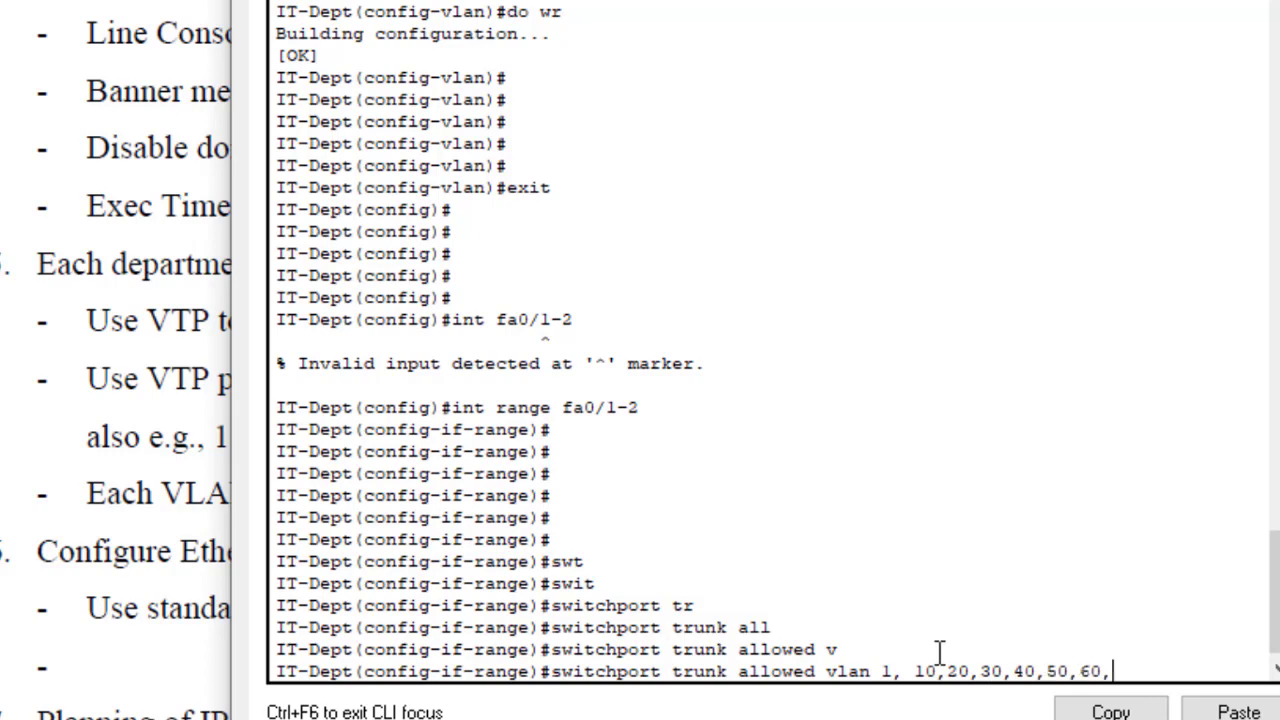
type("70,120")
key("Return")
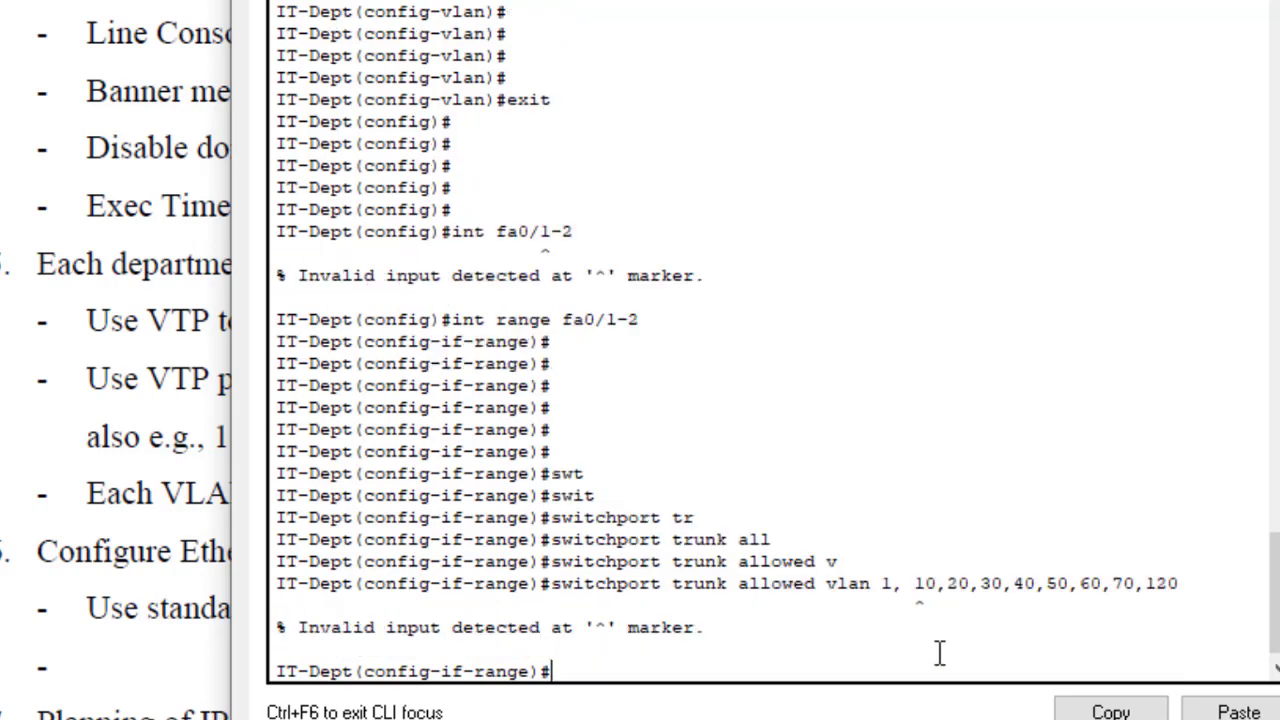
Step: Remove the stray space so fa0/1-2 allow VLANs 1,10,20,30,40,50,60,70,120, then exit to global config
key("Up")
key("Left")
key("Left")
key("Left")
key("Left")
key("Left")
key("Left")
key("Left")
key("Left")
key("Left")
key("Left")
key("Left")
key("Left")
key("Left")
key("Left")
key("Left")
key("Left")
key("Left")
key("Left")
key("Left")
key("Left")
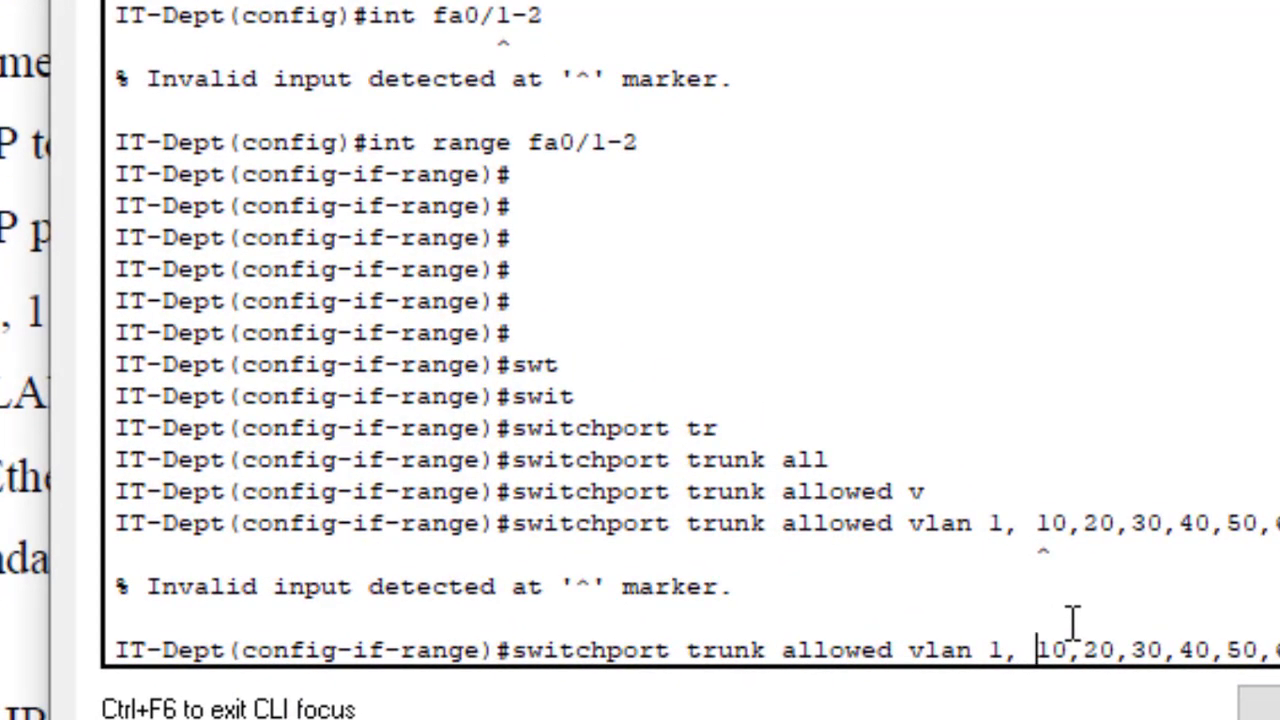
key("BackSpace")
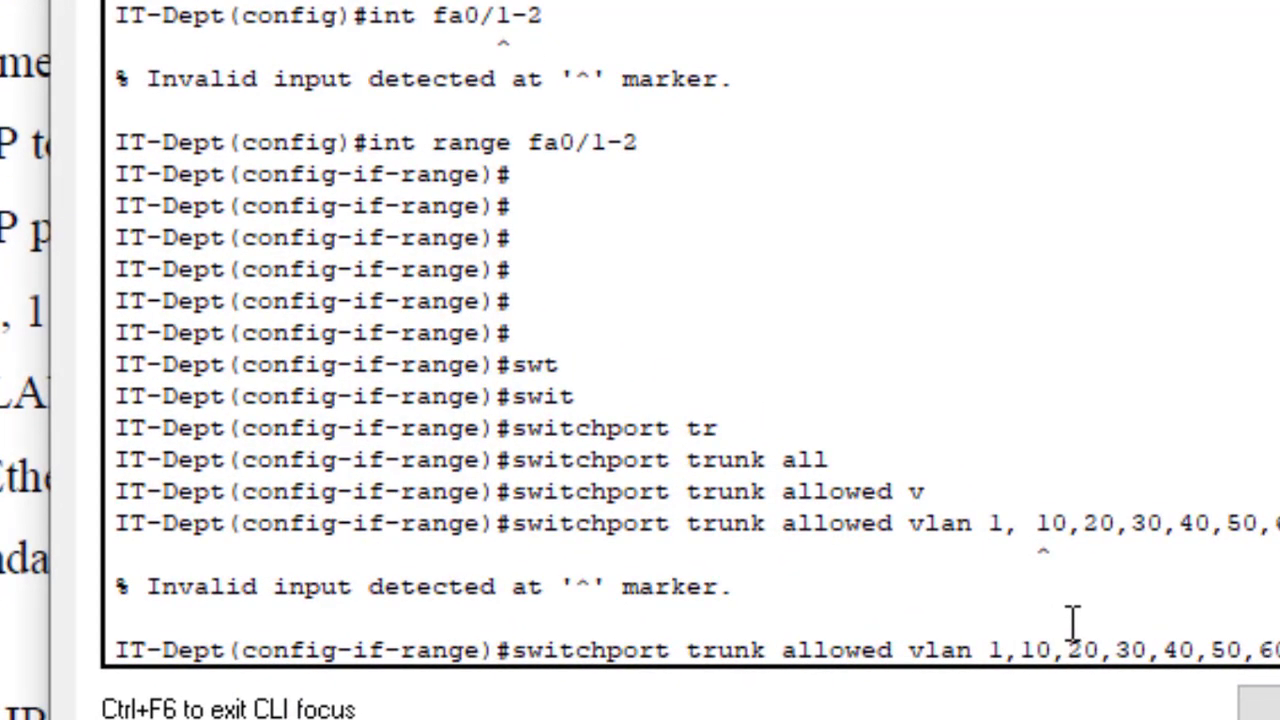
key("Return")
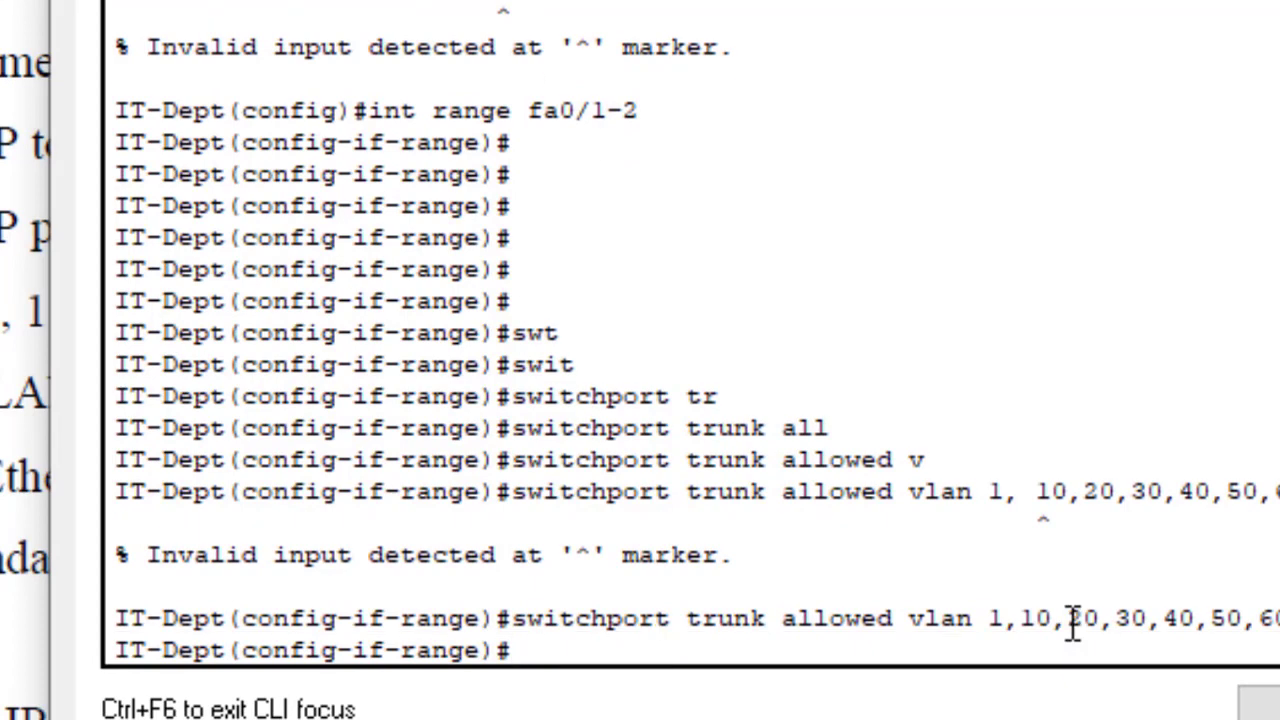
key("Return")
key("Return")
key("Return")
type("e")
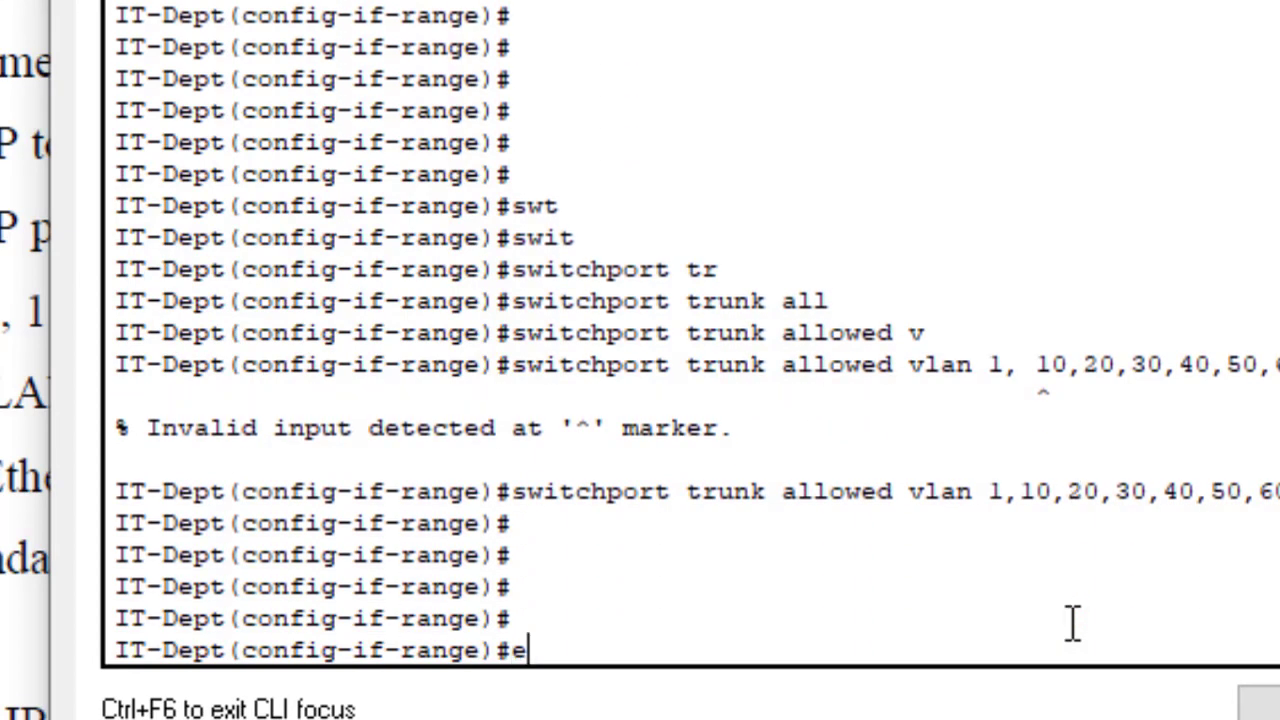
type("xit")
key("Return")
key("Return")
key("Return")
key("Return")
key("Return")
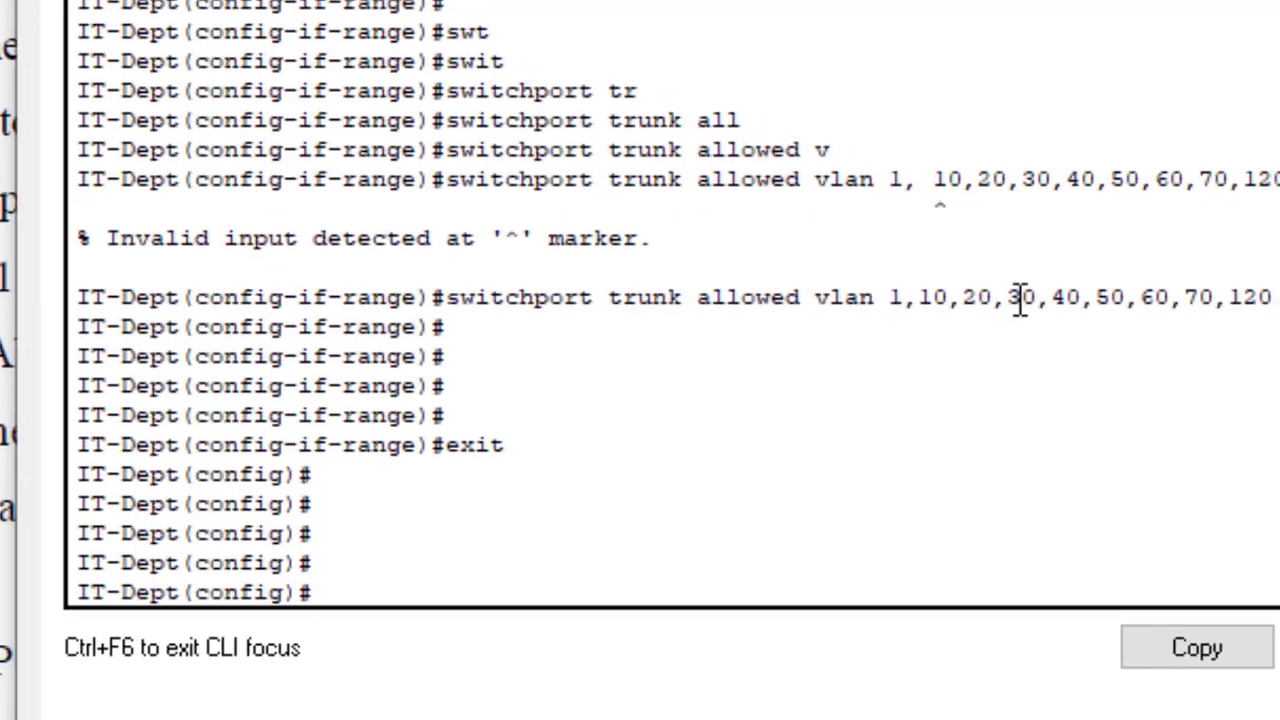
left_click_drag(893, 297, 1277, 300)
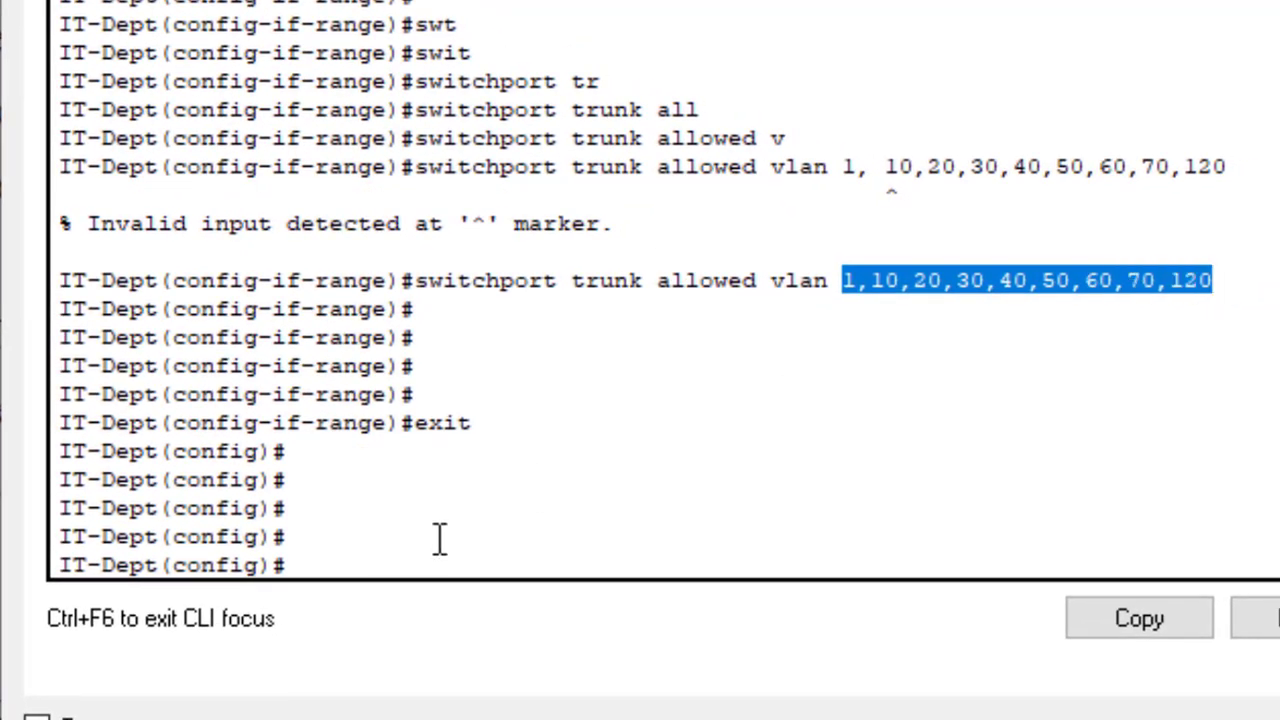
Step: Attempt the trunk status command, which ends up mistyped as 'do ah int trunk'
key("Return")
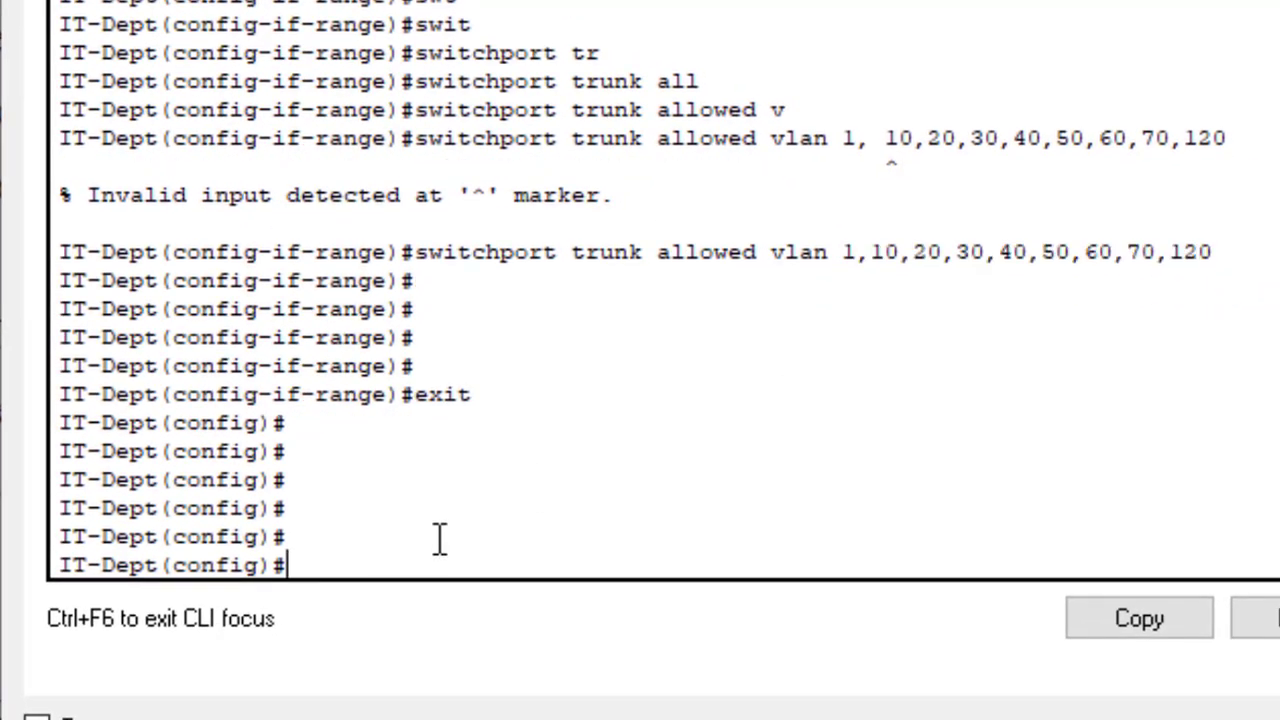
type("do sh t")
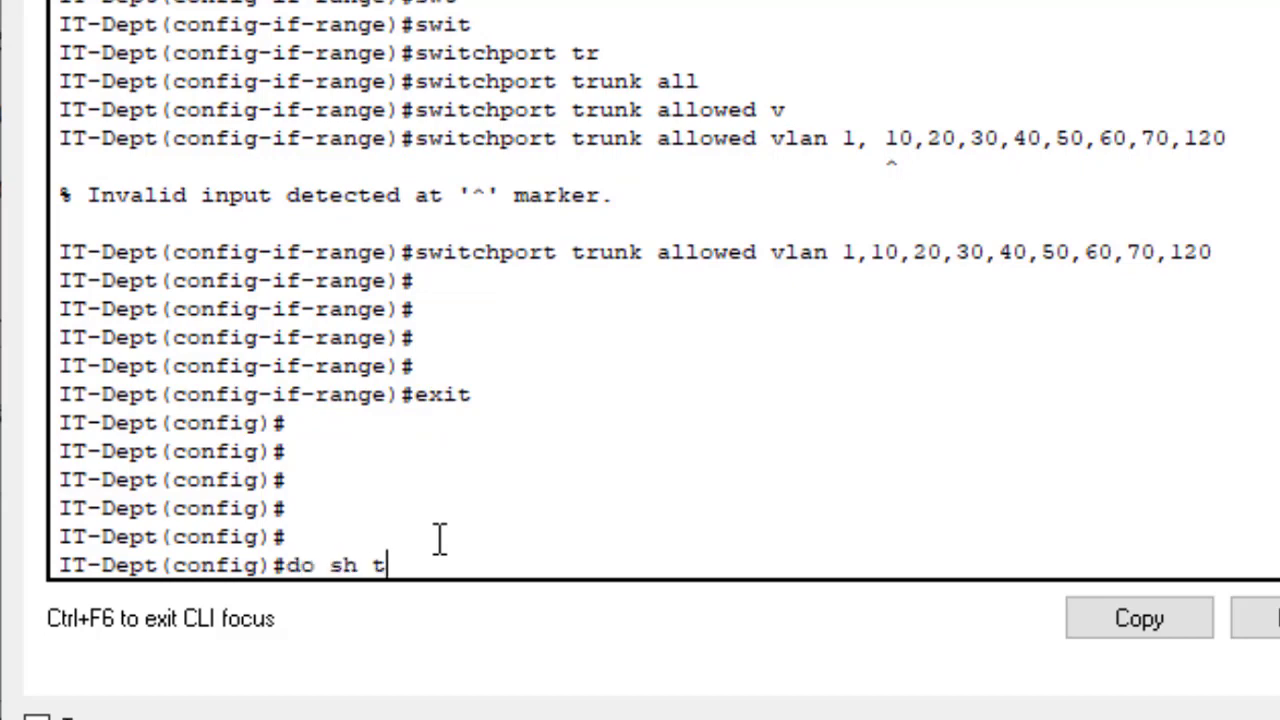
type("runk in")
key("Tab")
key("BackSpace")
key("BackSpace")
key("BackSpace")
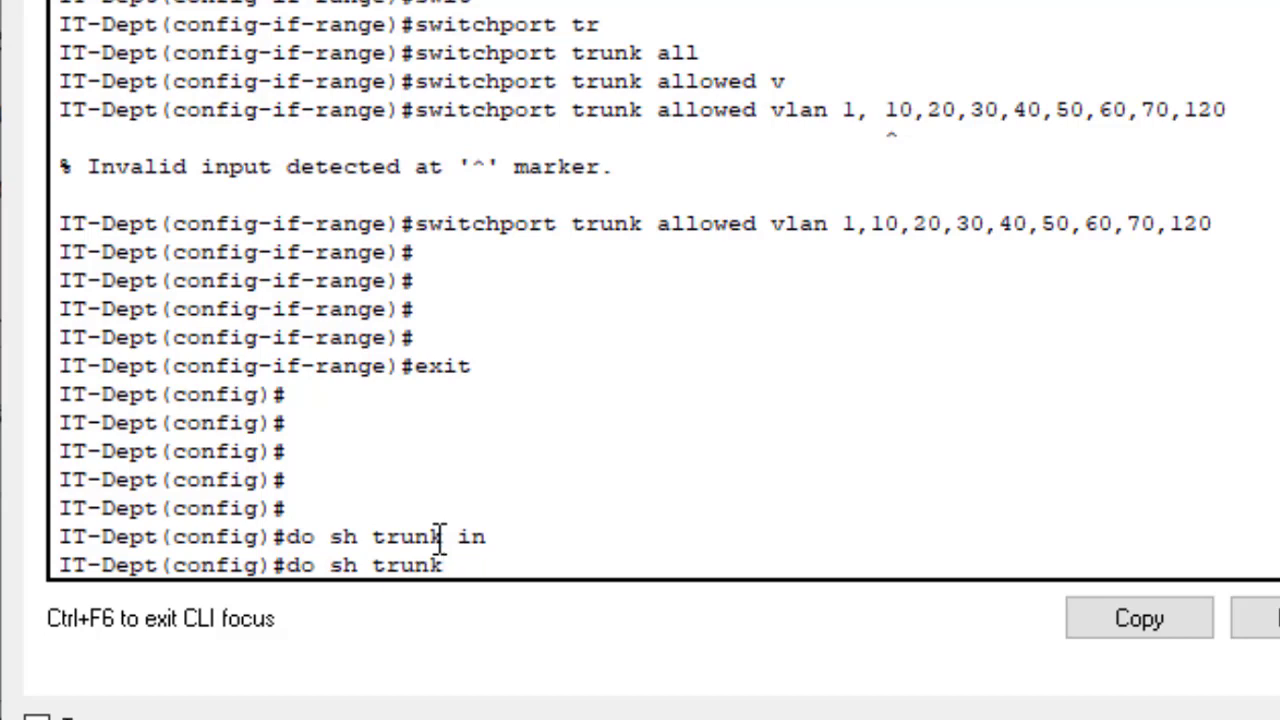
key("Left")
key("Left")
key("Left")
key("Left")
key("Left")
type("i")
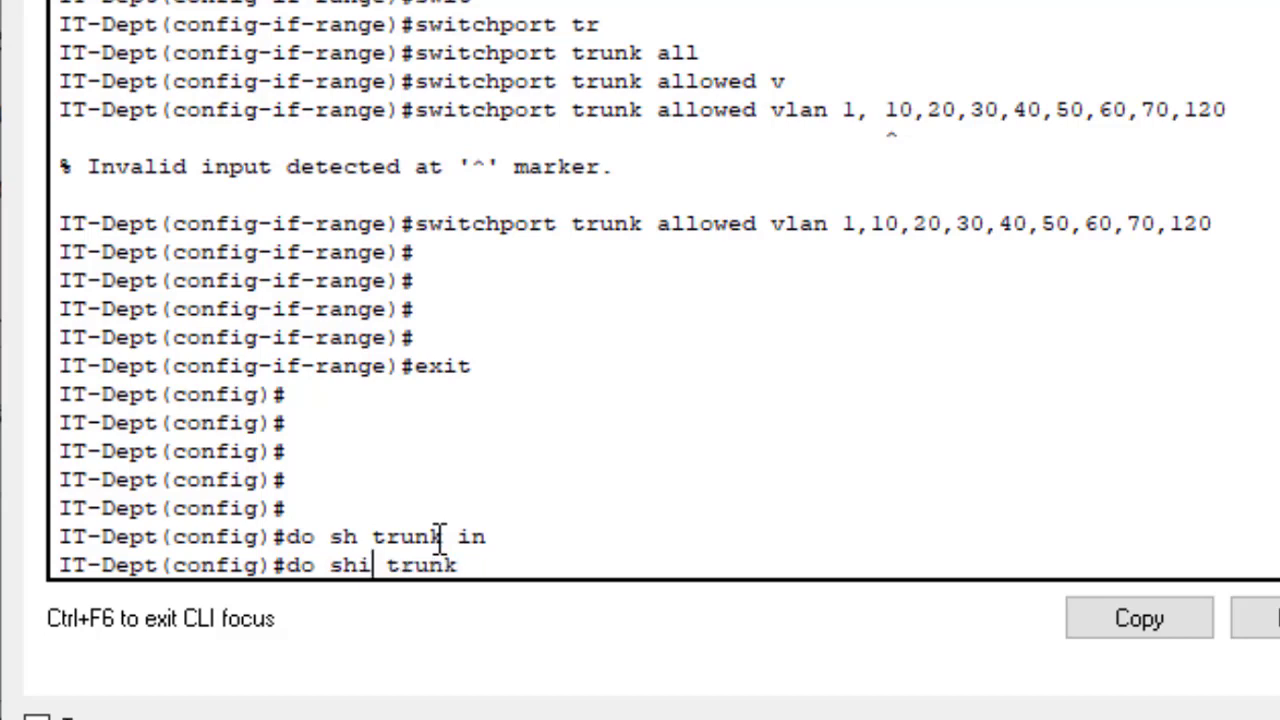
key("BackSpace")
key("BackSpace")
key("BackSpace")
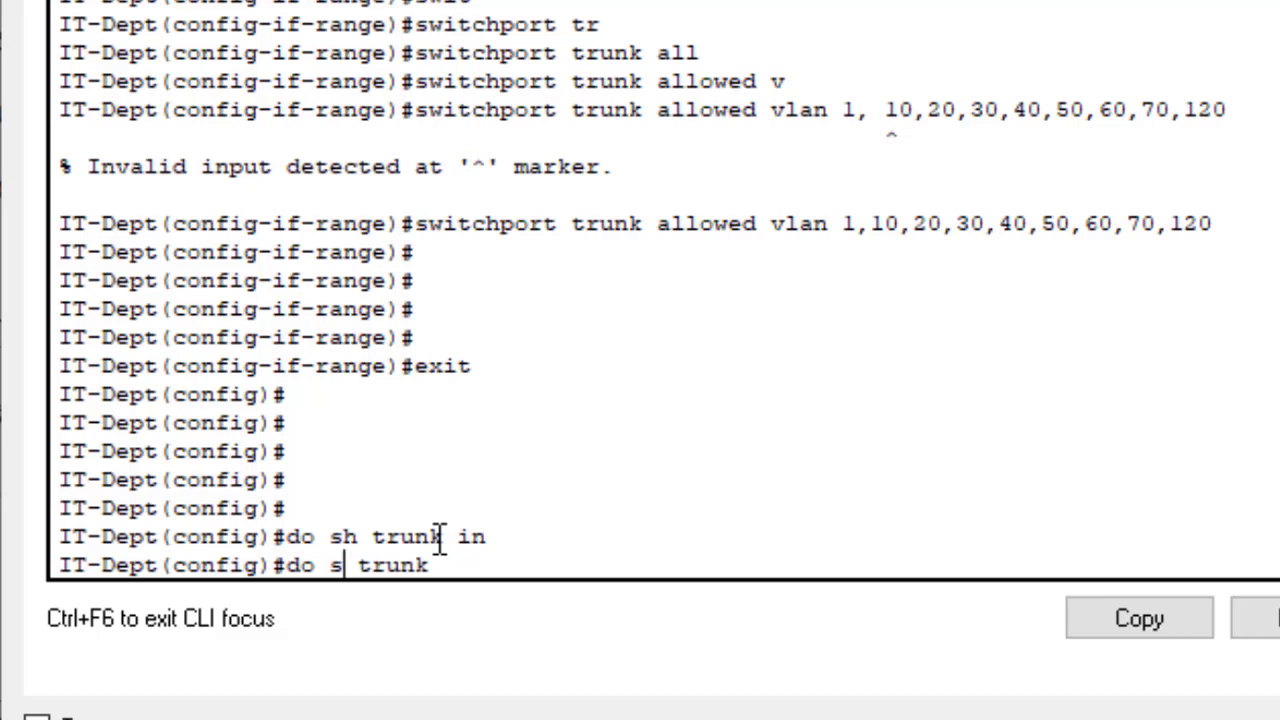
type("ah int")
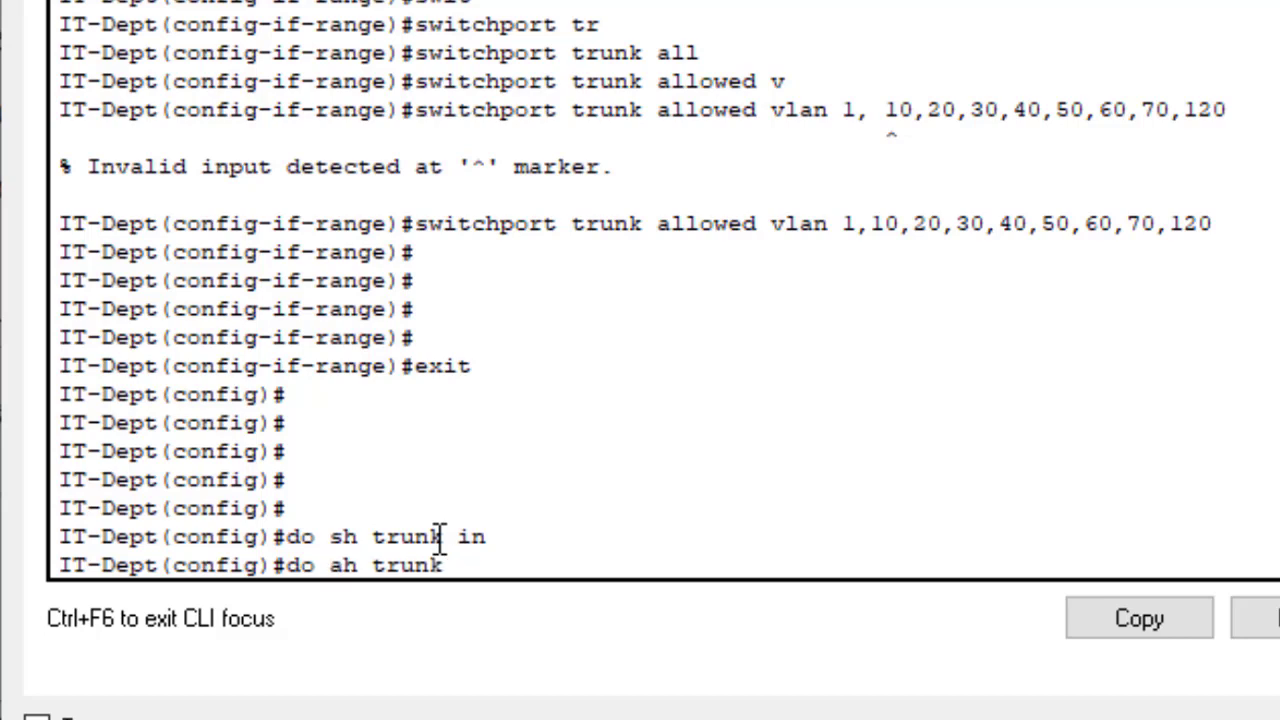
key("Return")
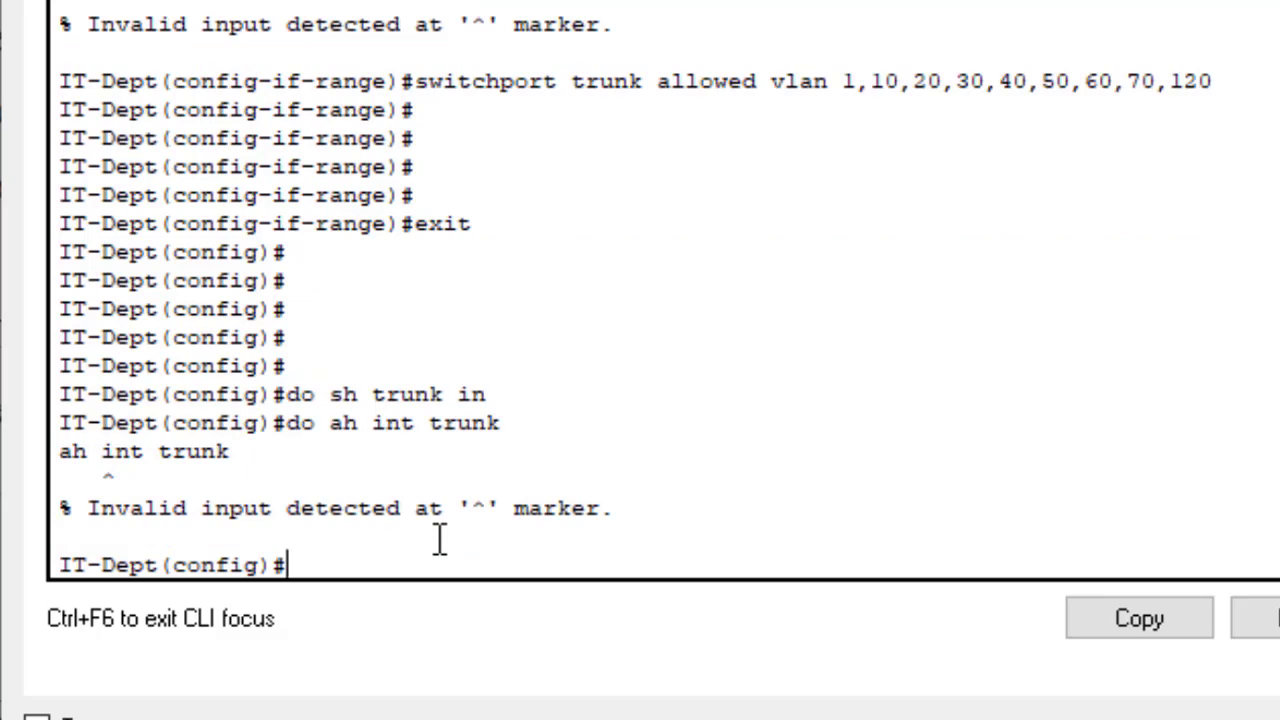
Step: Correct it to 'do sh int trunk' and mark the Fa0/1 and Fa0/2 trunk ports
key("Up")
key("Left")
key("Left")
key("Left")
key("Left")
key("Left")
key("Left")
key("Left")
key("Left")
key("Left")
key("Left")
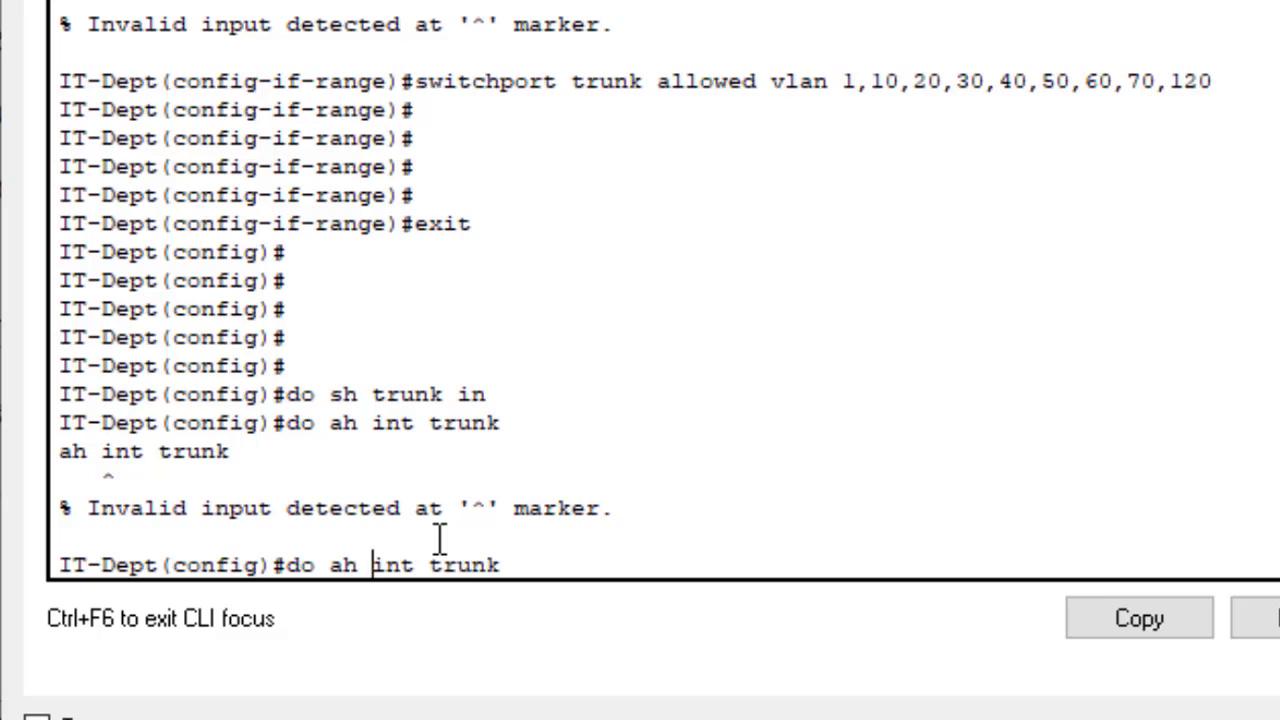
key("BackSpace")
type("s")
key("Return")
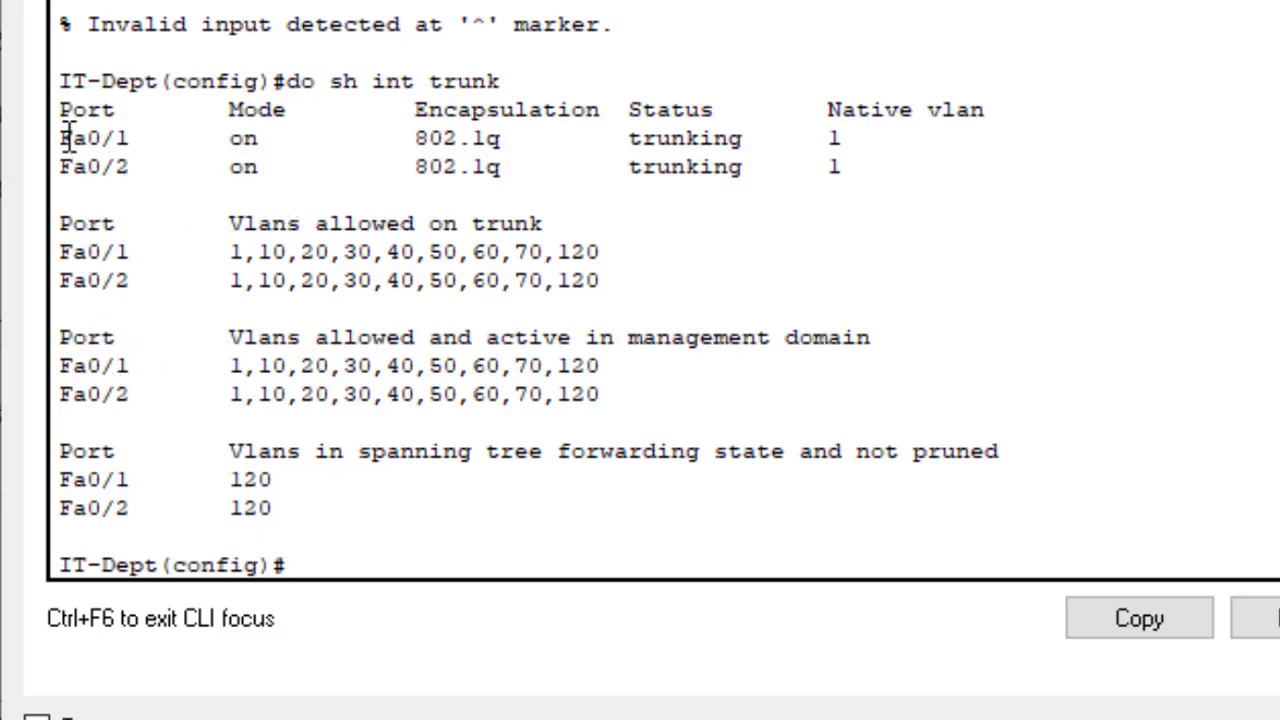
left_click_drag(60, 132, 120, 166)
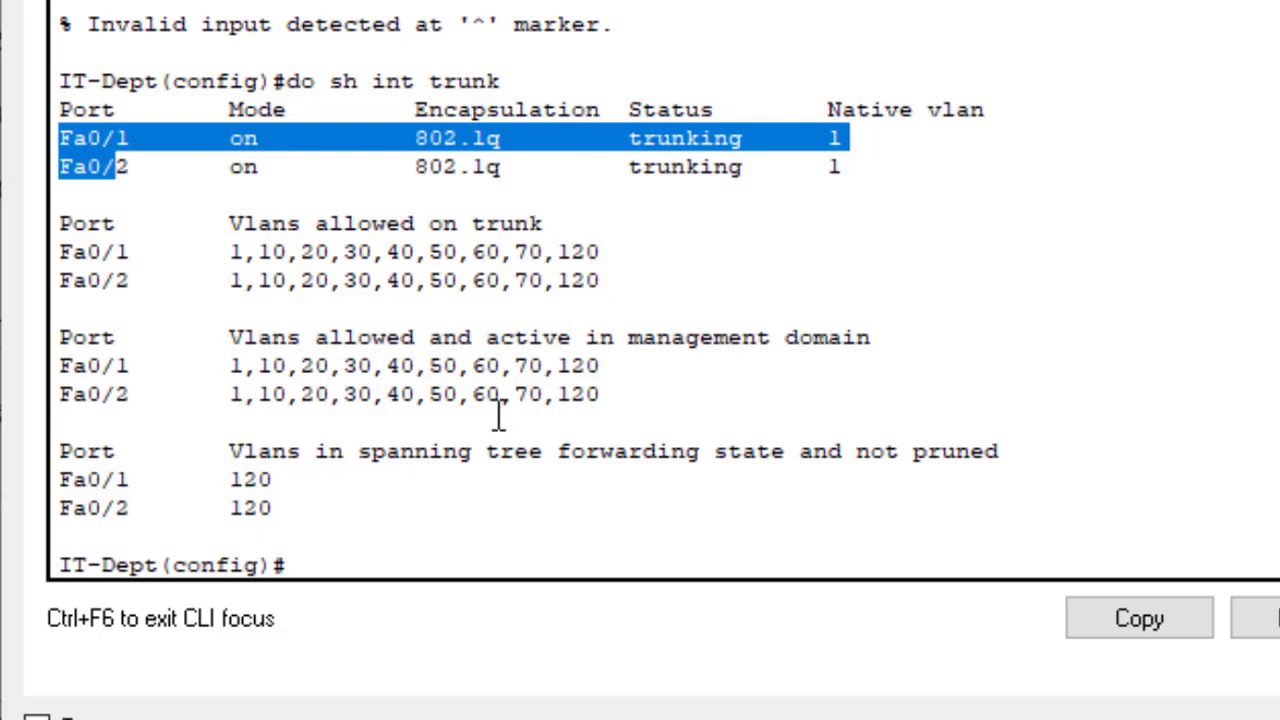
Step: Open the Research-Dept switch console, log in, and enter global configuration with en and config t
mouse_move(745, 719)
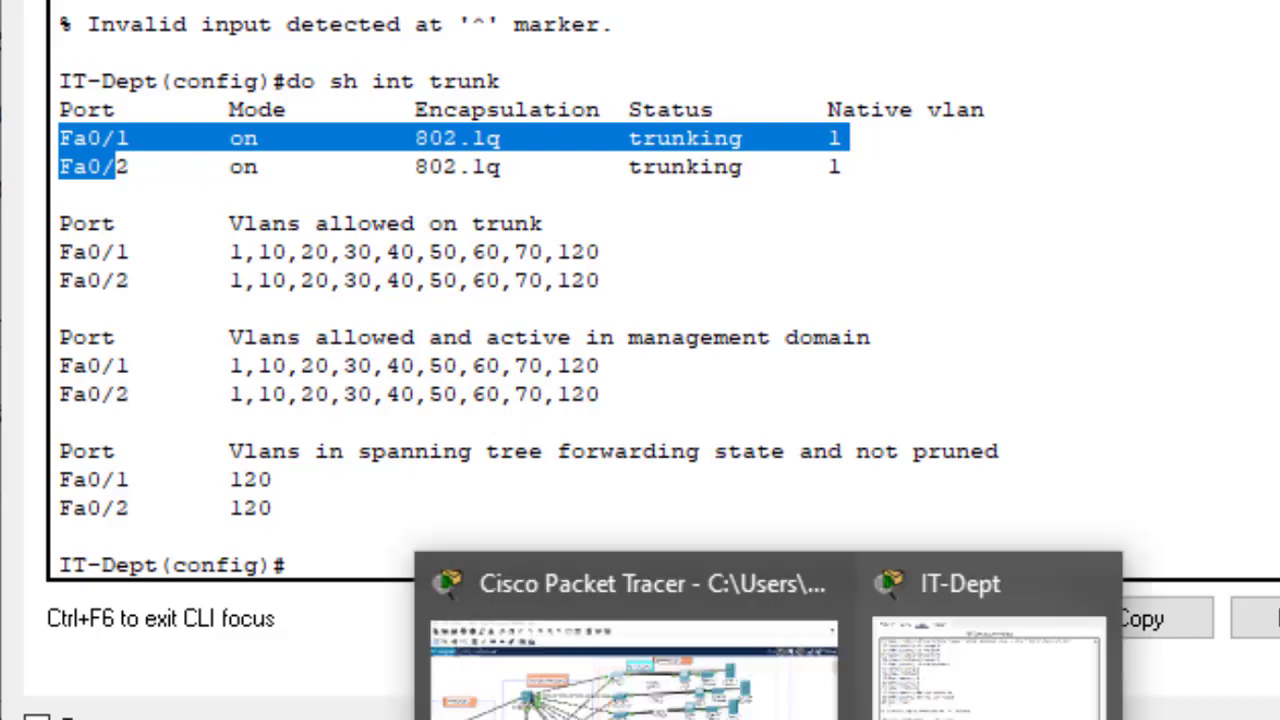
left_click(736, 692)
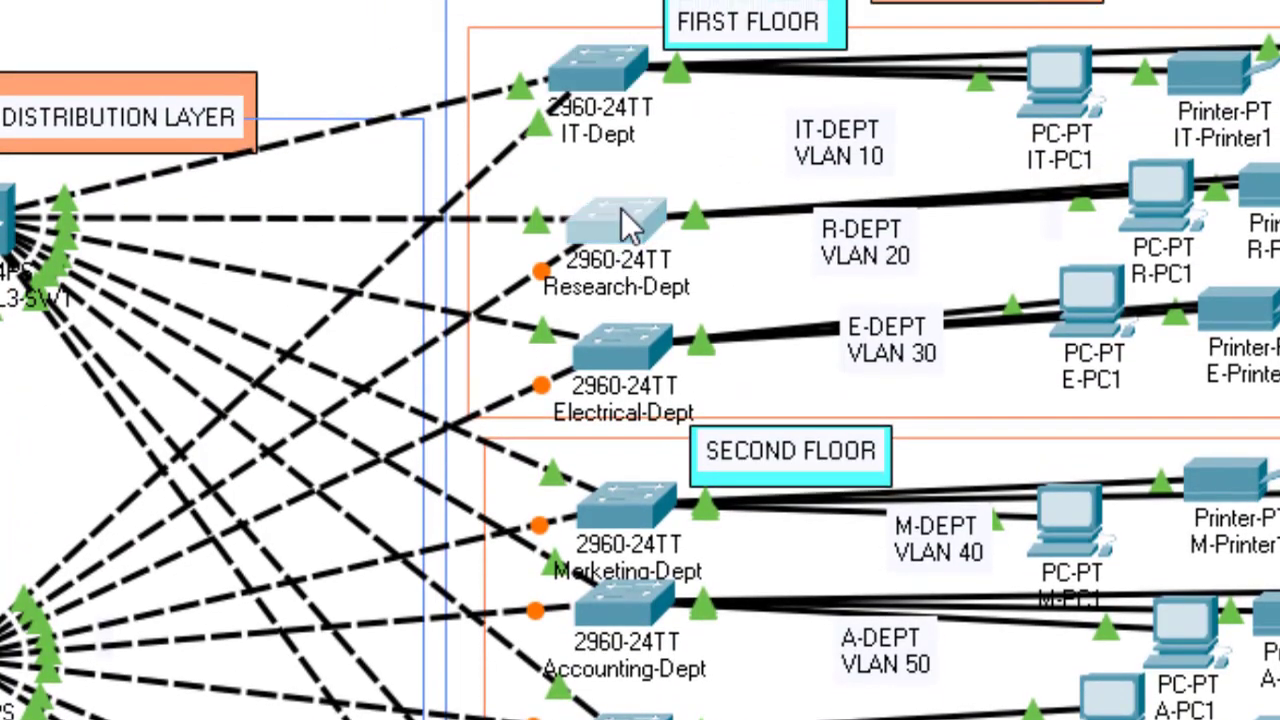
left_click(621, 232)
key("Return")
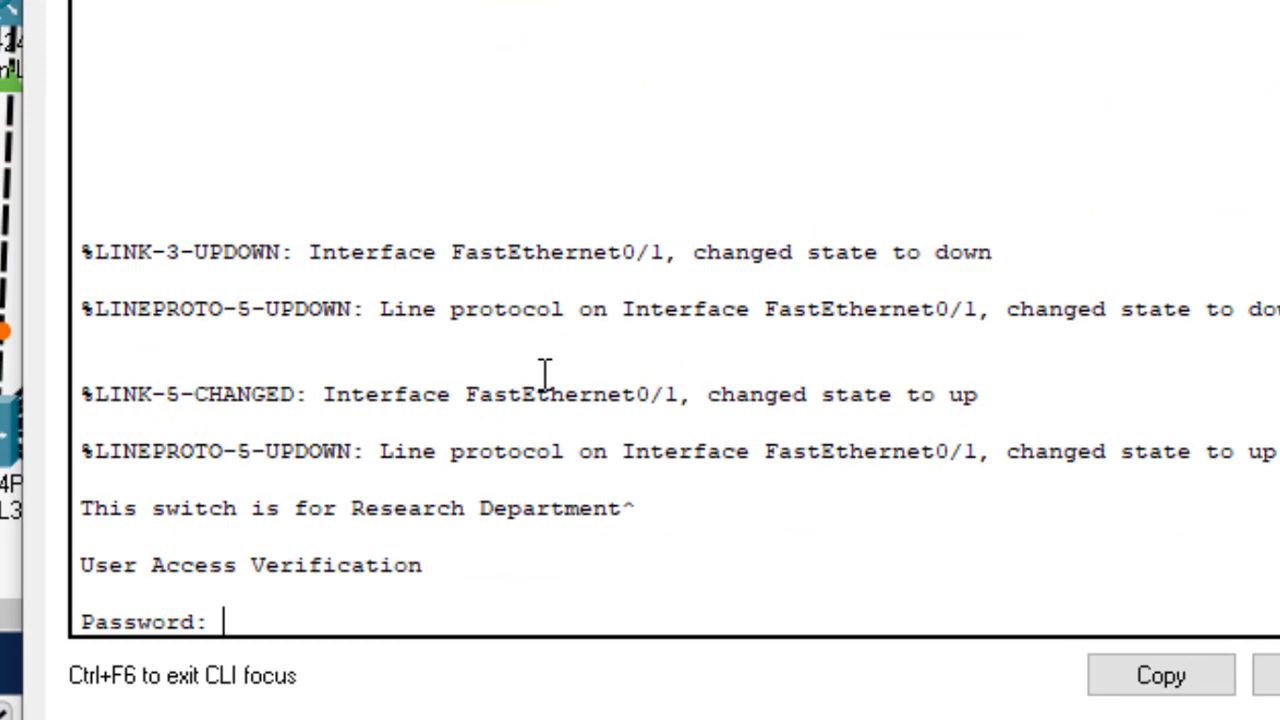
key("Return")
key("Return")
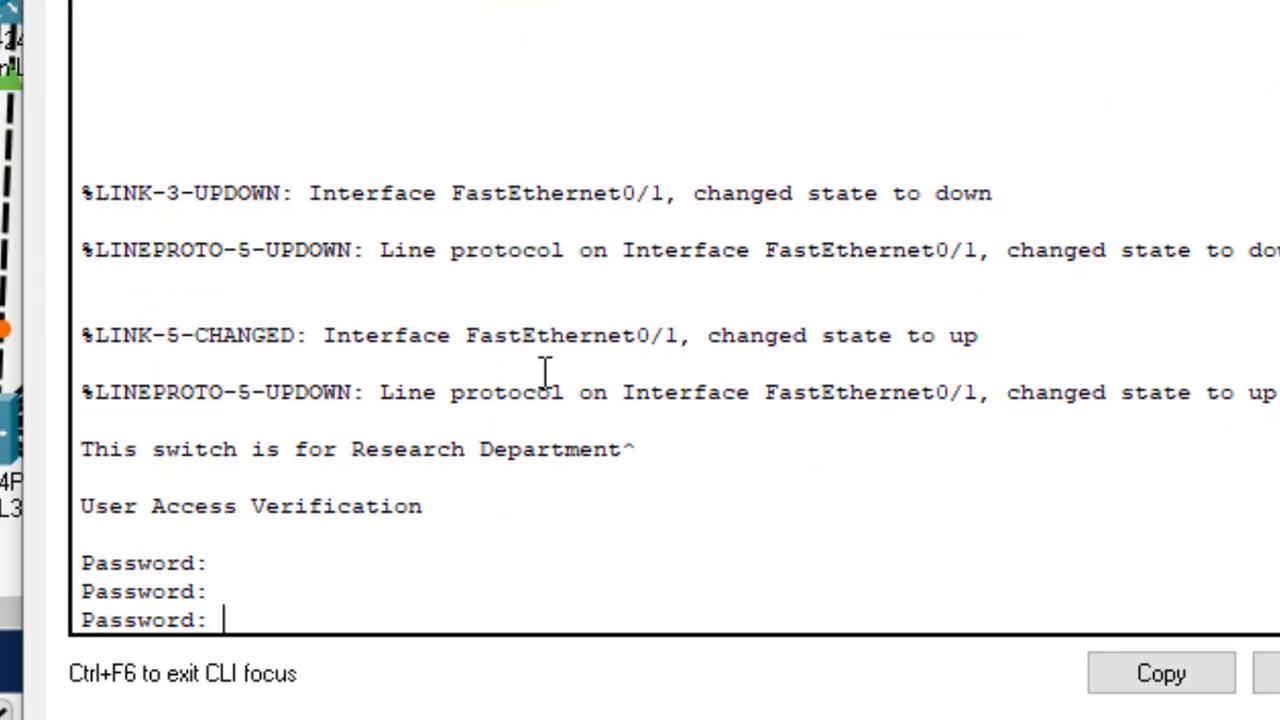
key("Return")
key("Return")
key("Return")
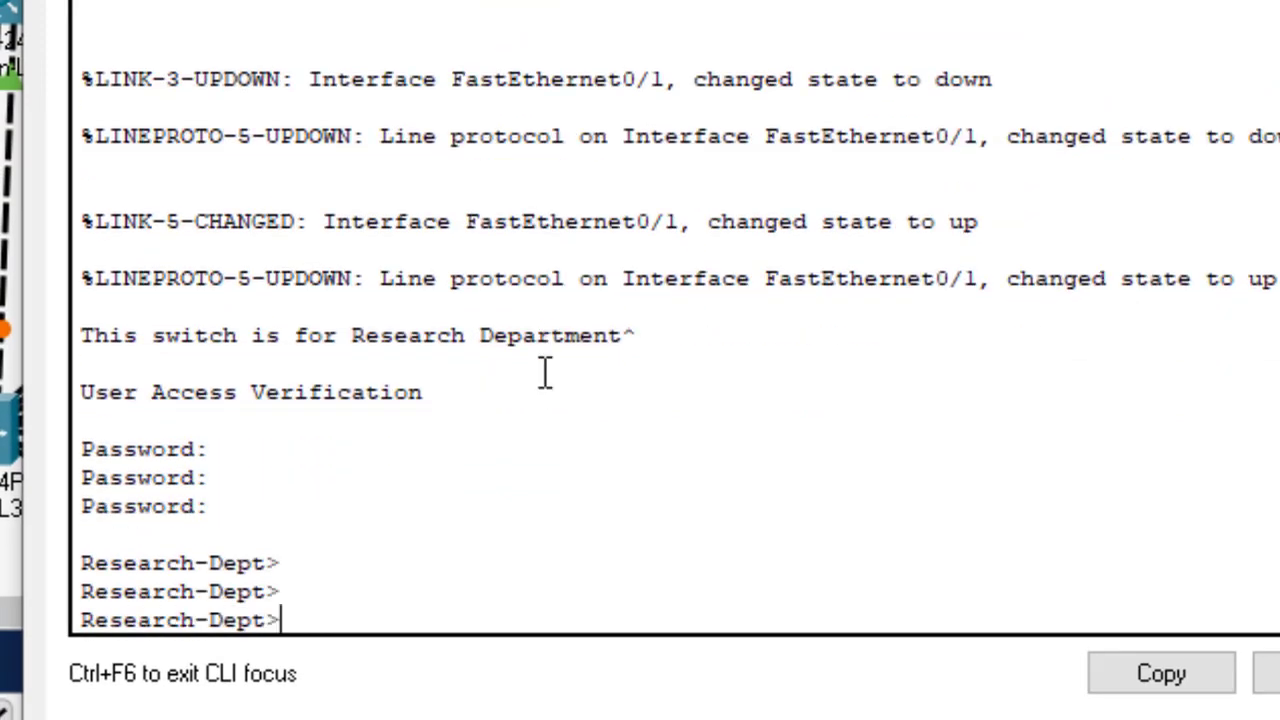
type("en")
key("Return")
type("con")
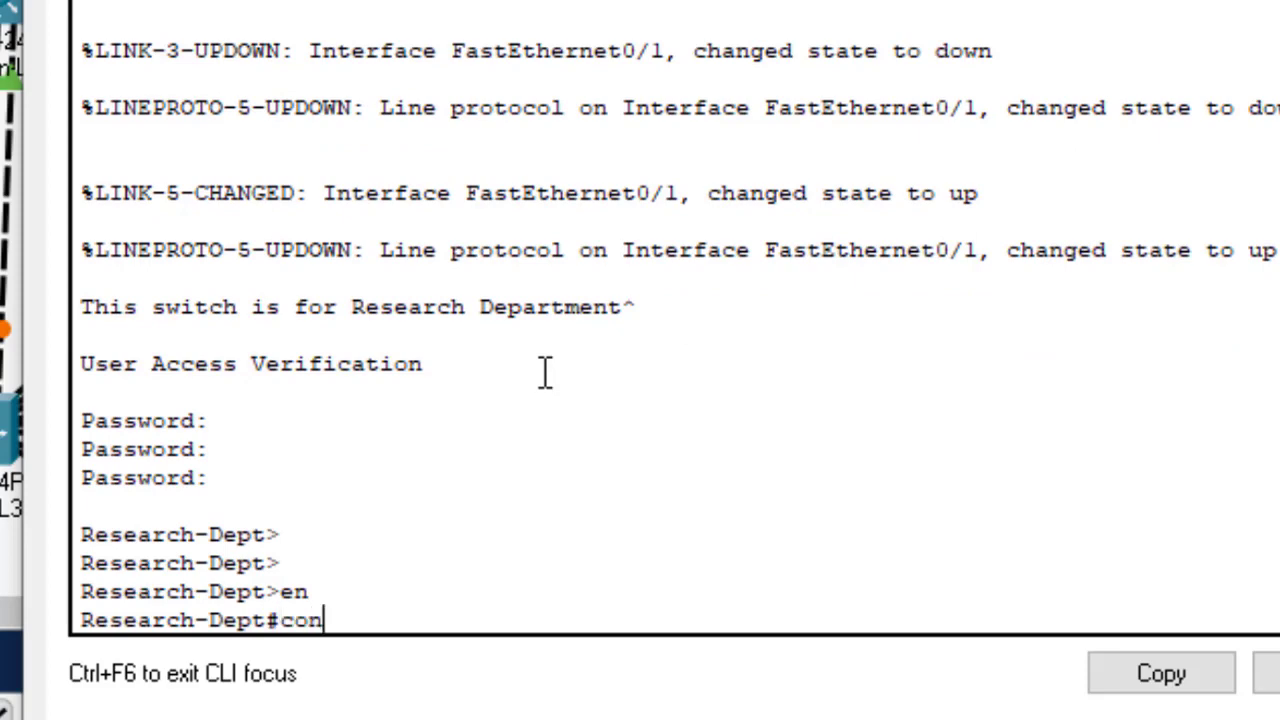
type("fig t")
key("Return")
key("Return")
key("Return")
key("Return")
key("Return")
key("Return")
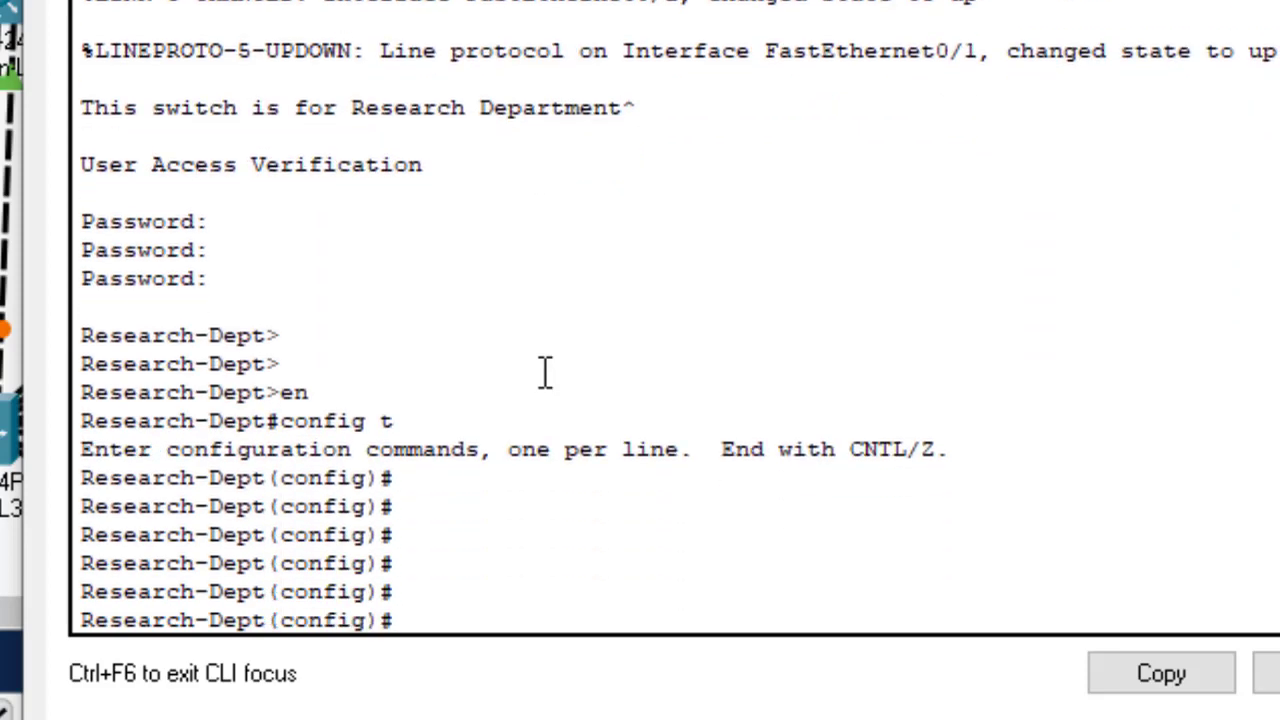
Step: Select ports fa0/1-2 and start the switchport trunk allowed vlan command
type("int rang")
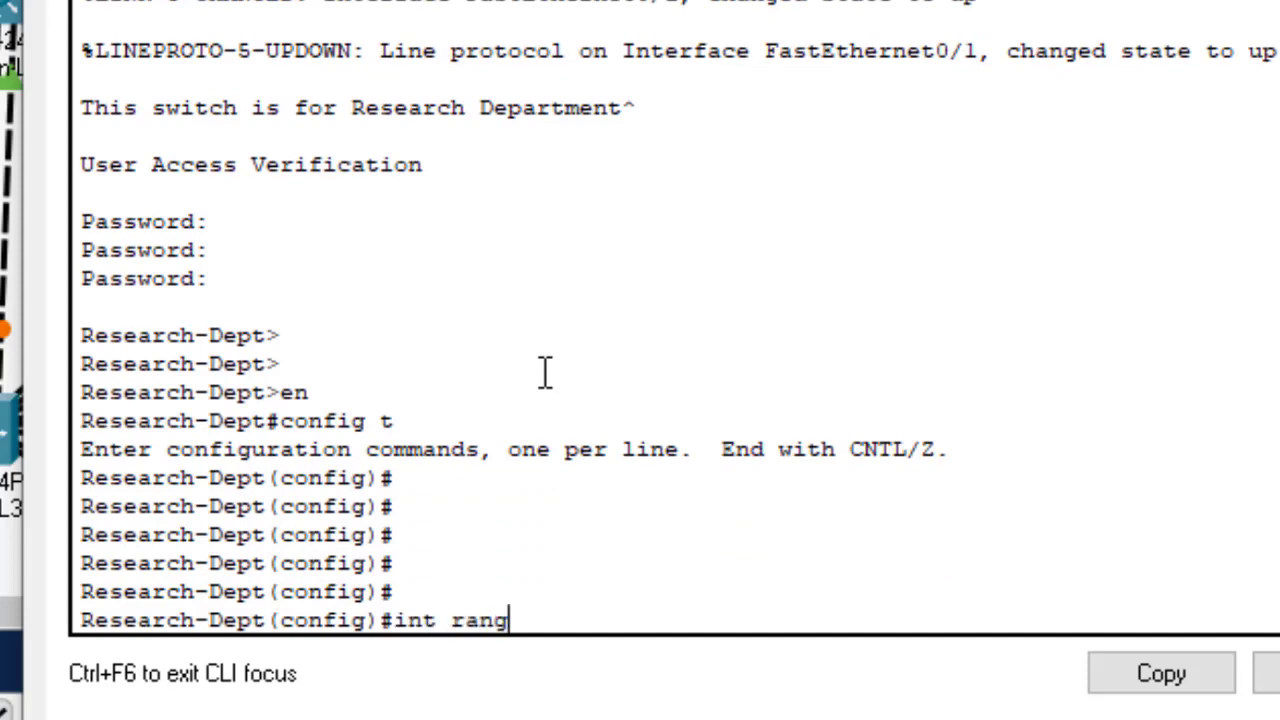
type("e fa0")
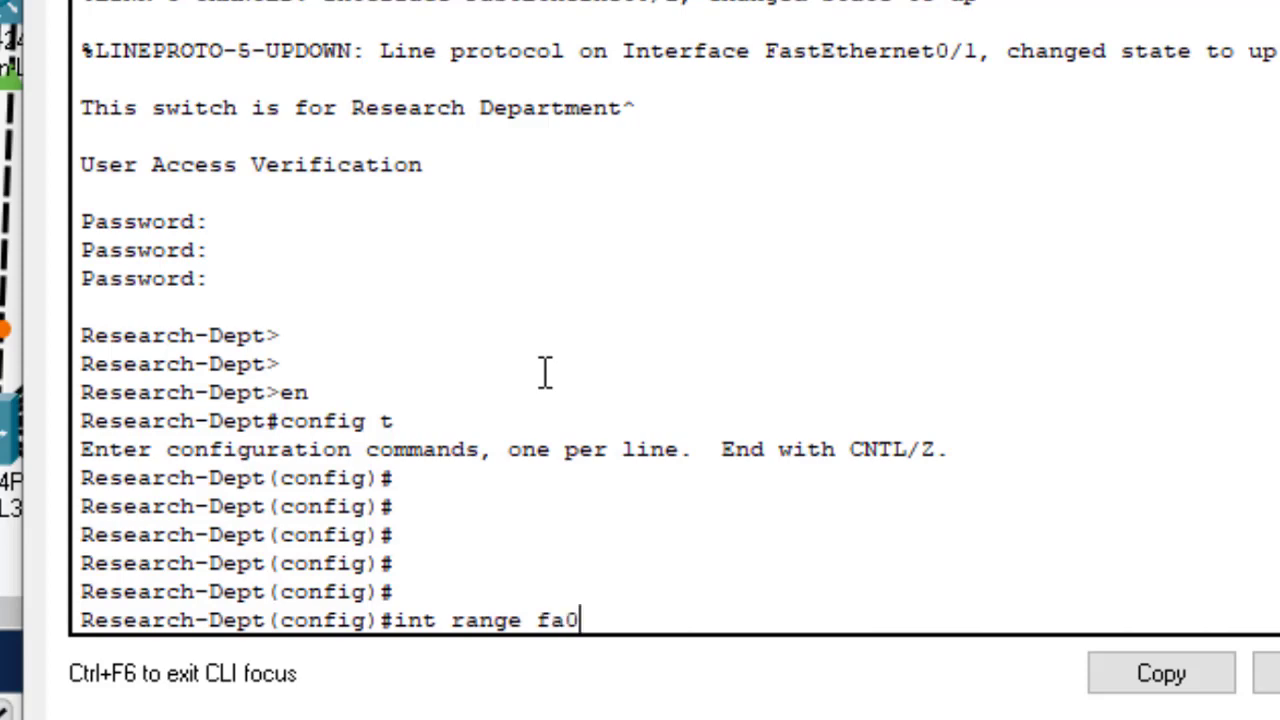
type("/1-2")
key("Return")
key("Return")
key("Return")
key("Return")
key("Return")
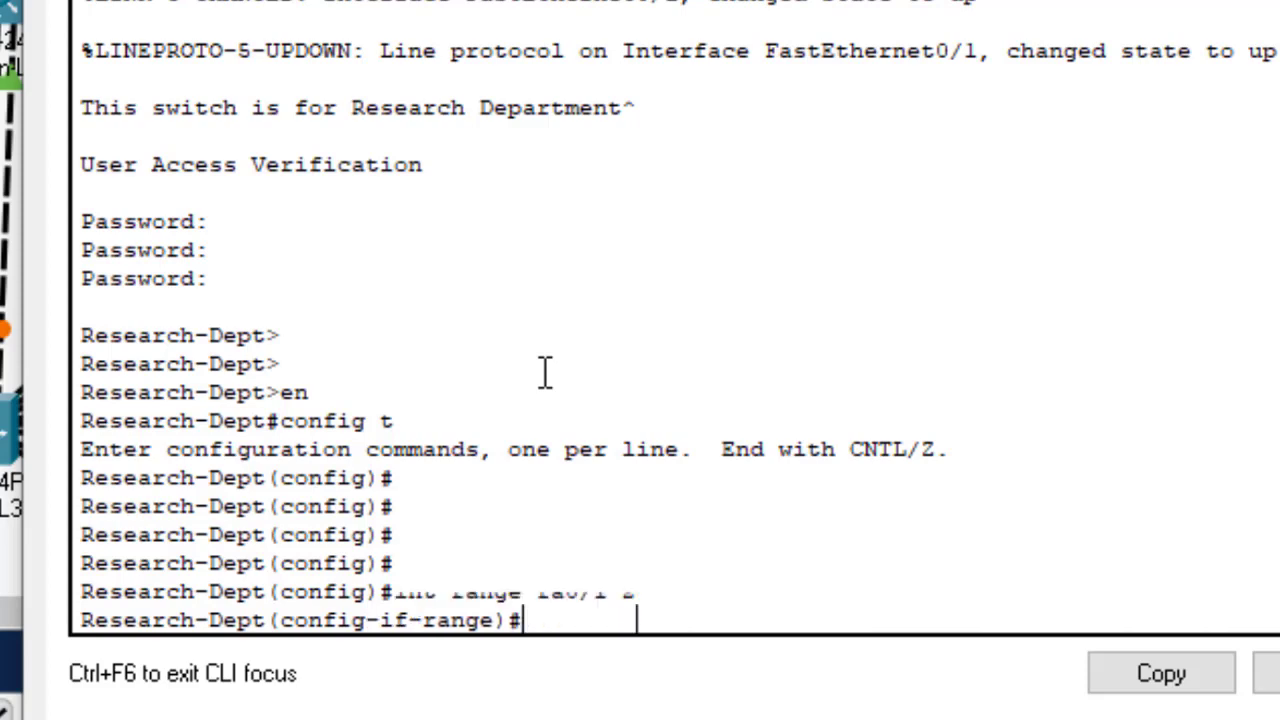
type("swit")
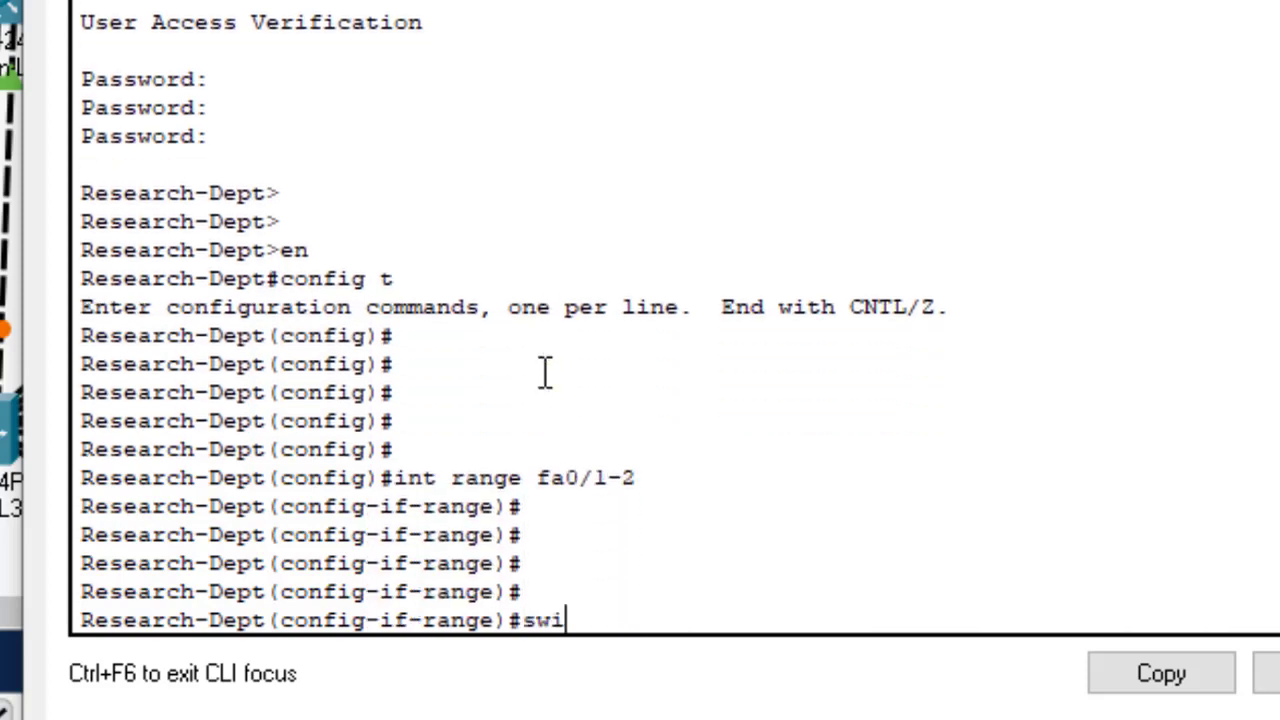
key("Tab")
type("tr")
key("Tab")
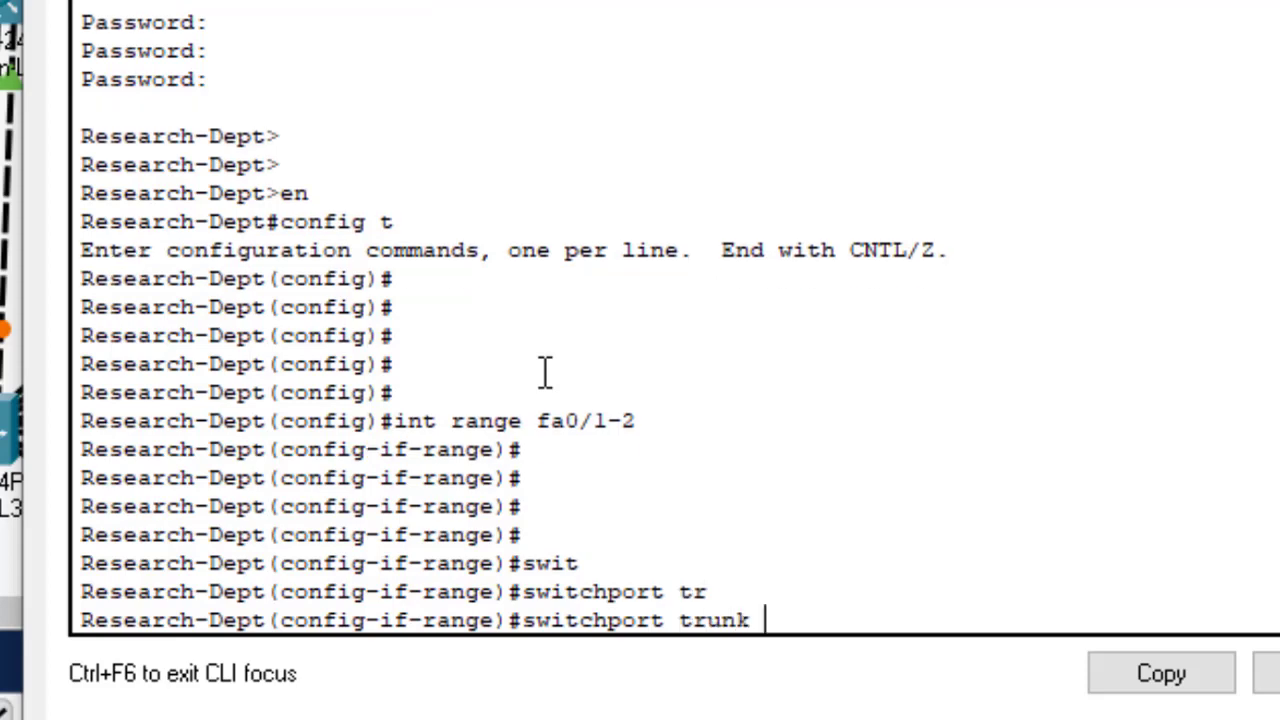
type("all")
key("Tab")
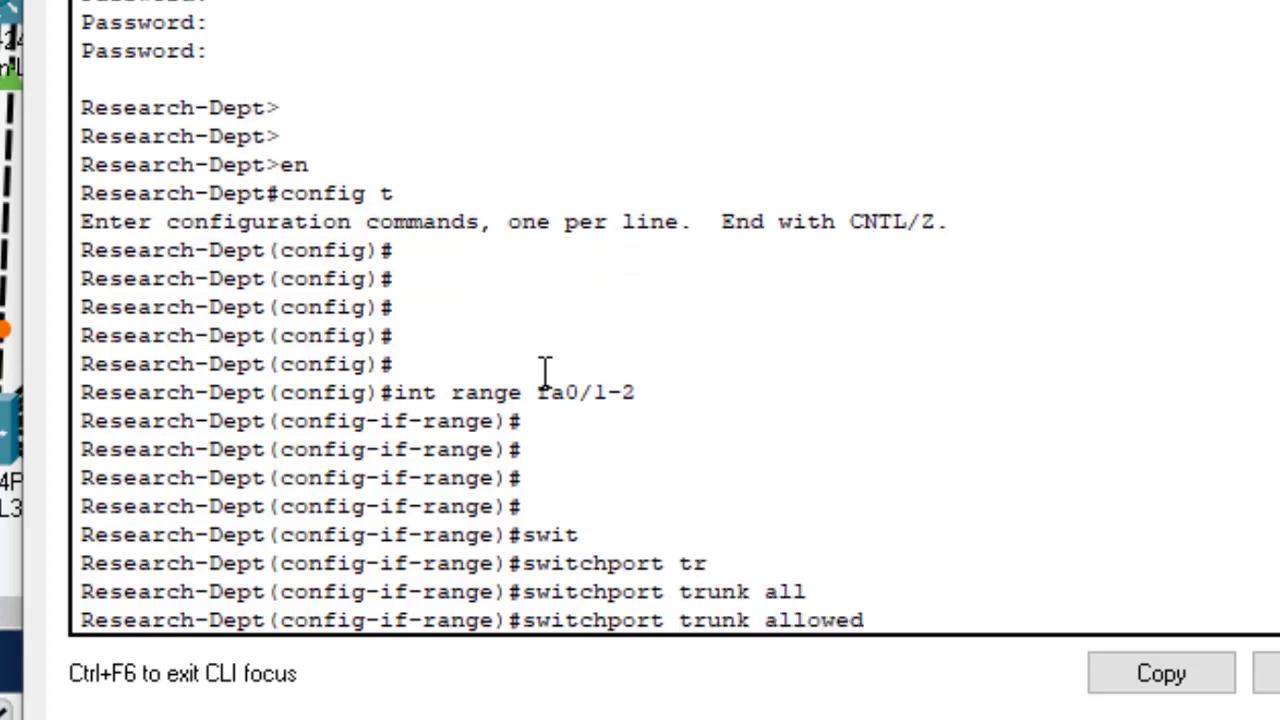
type("v")
key("Tab")
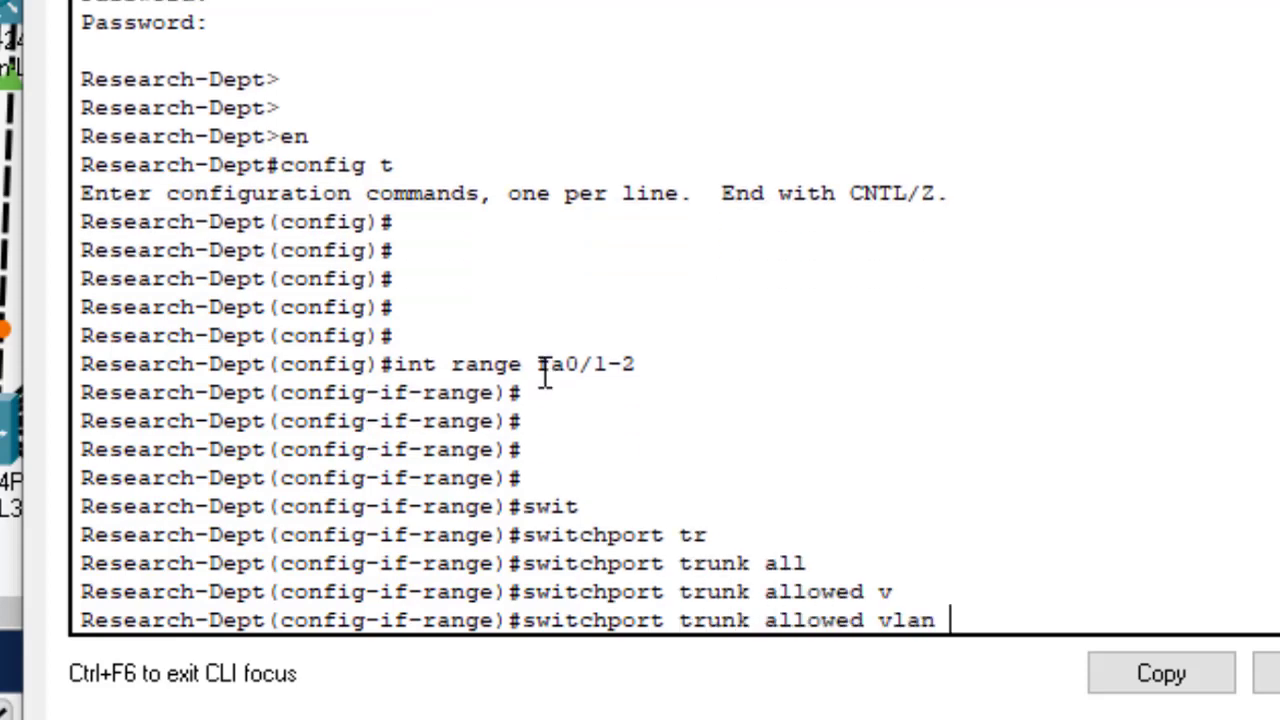
Step: Allow only VLANs 1,10,20,30,40,50 on the Research-Dept trunks
type("1,2")
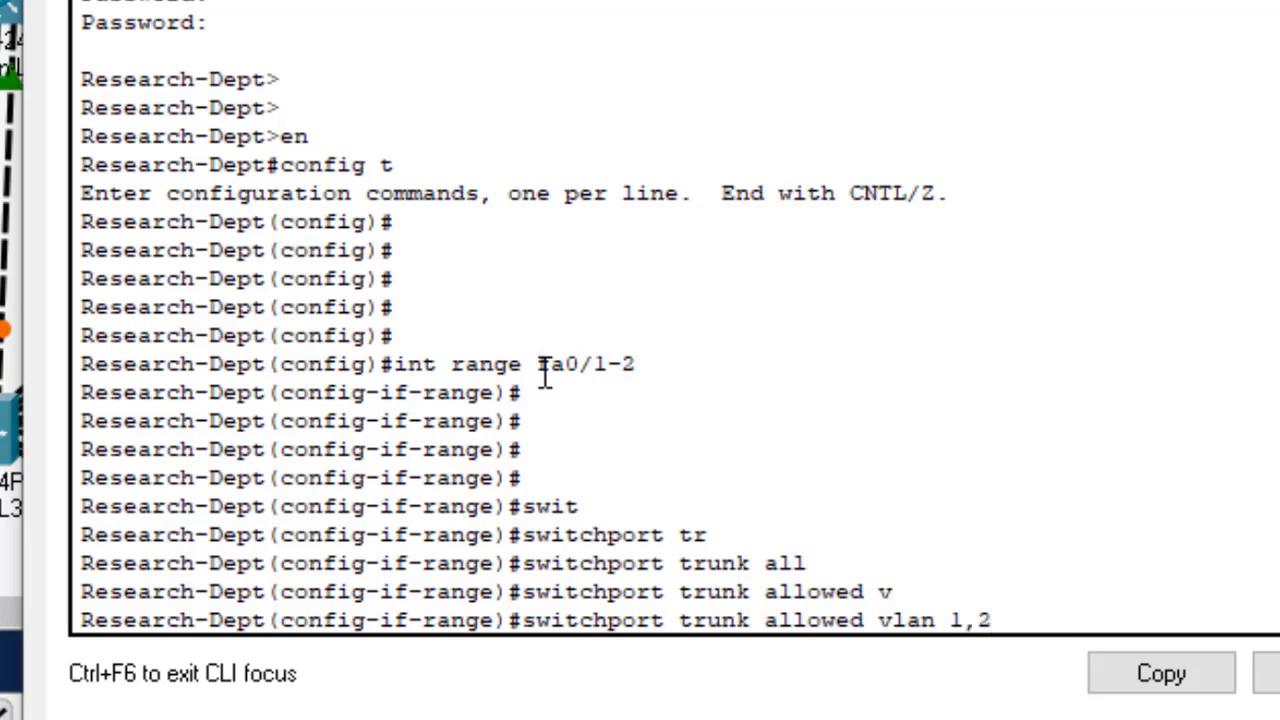
type(",")
key("BackSpace")
type("20")
key("BackSpace")
key("BackSpace")
type("10,2")
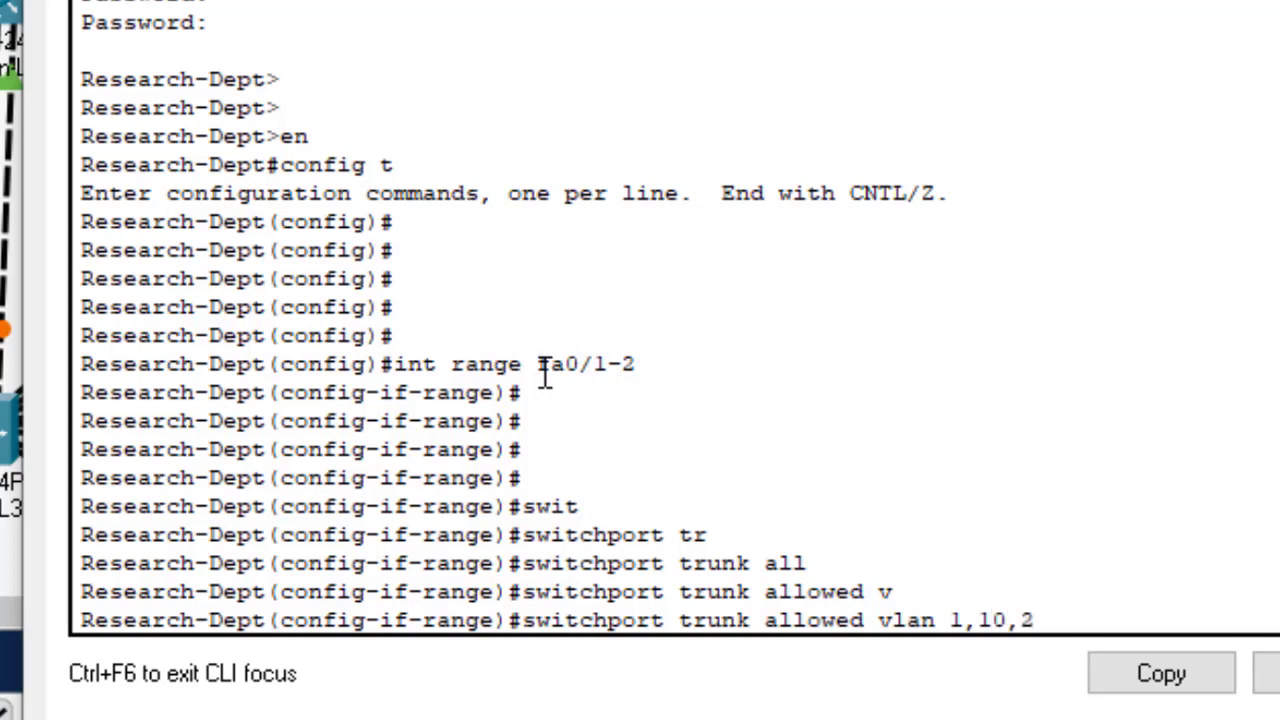
type("0,30,40")
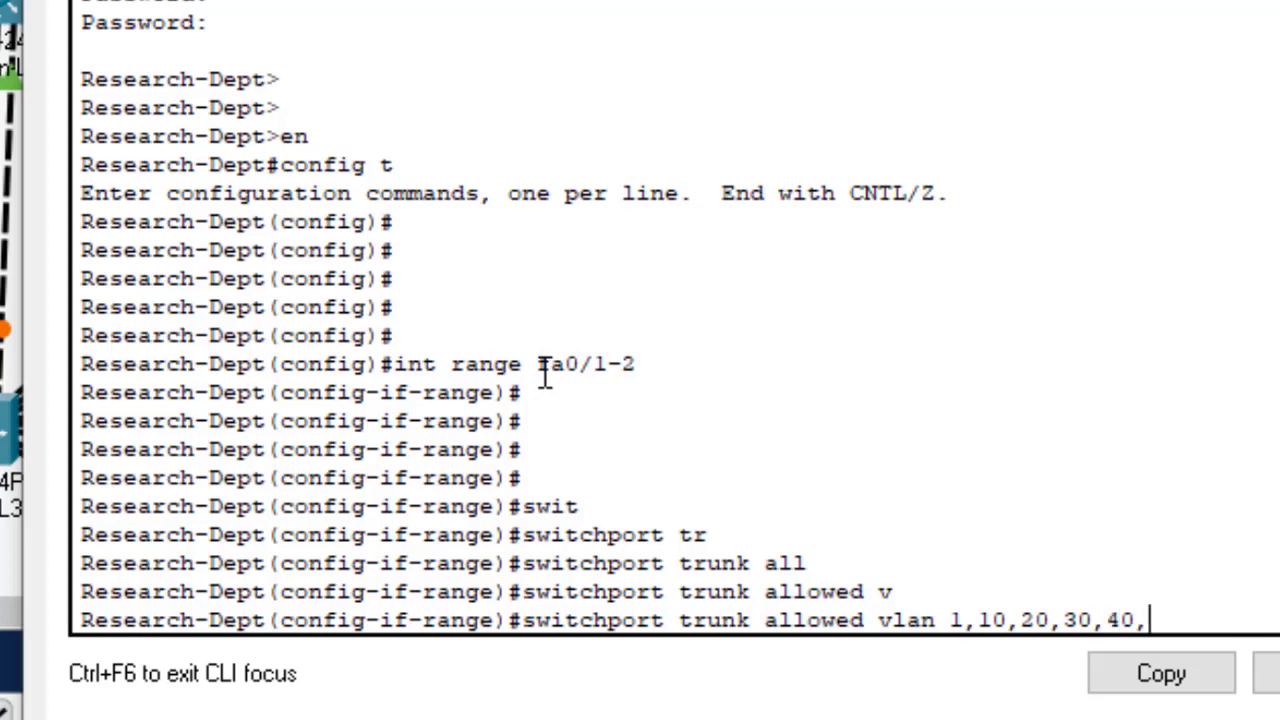
type(",50")
left_click_drag(1181, 612, 955, 612)
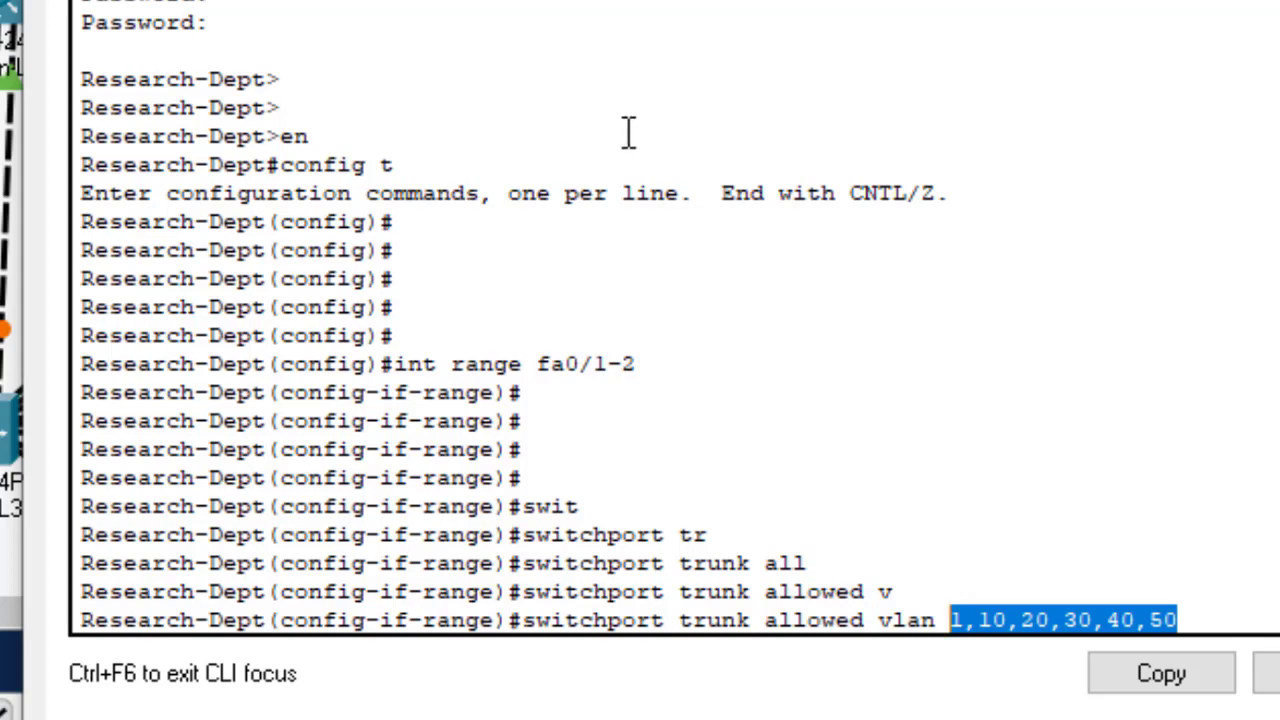
left_click(1255, 612)
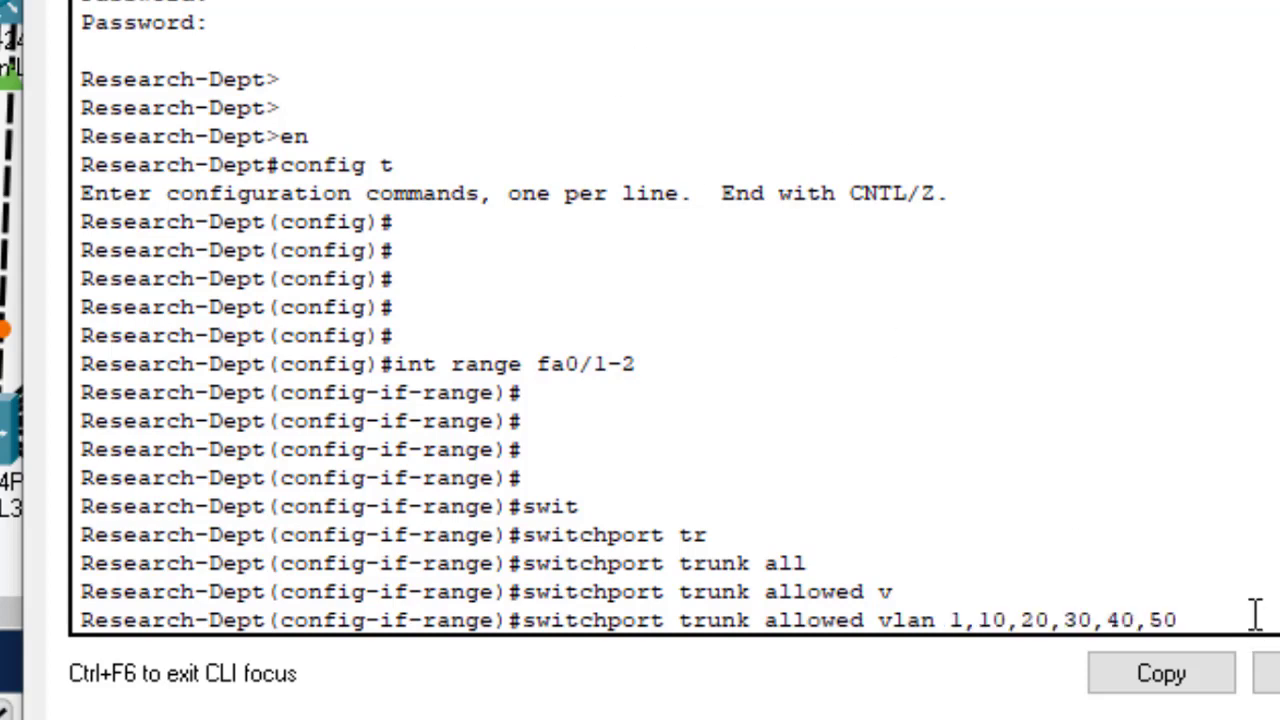
key("Return")
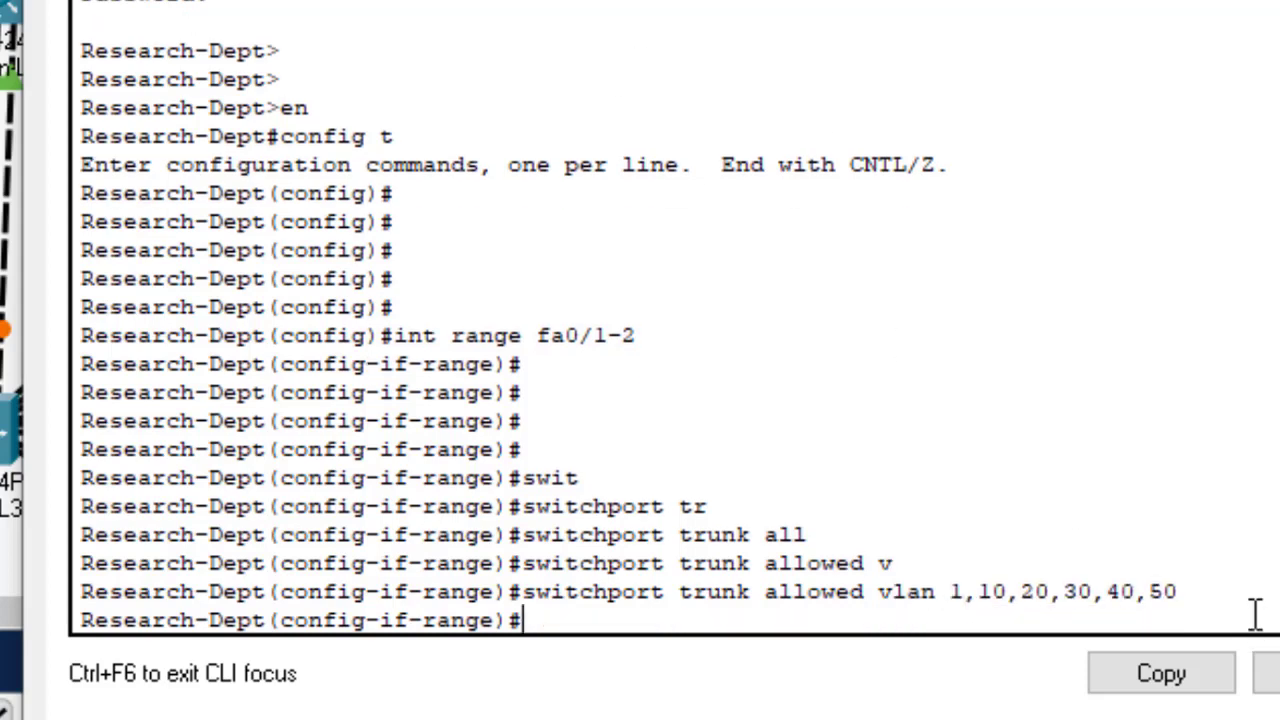
Step: Save the configuration with do wr and type do sh int trunk
type("do wr")
key("Return")
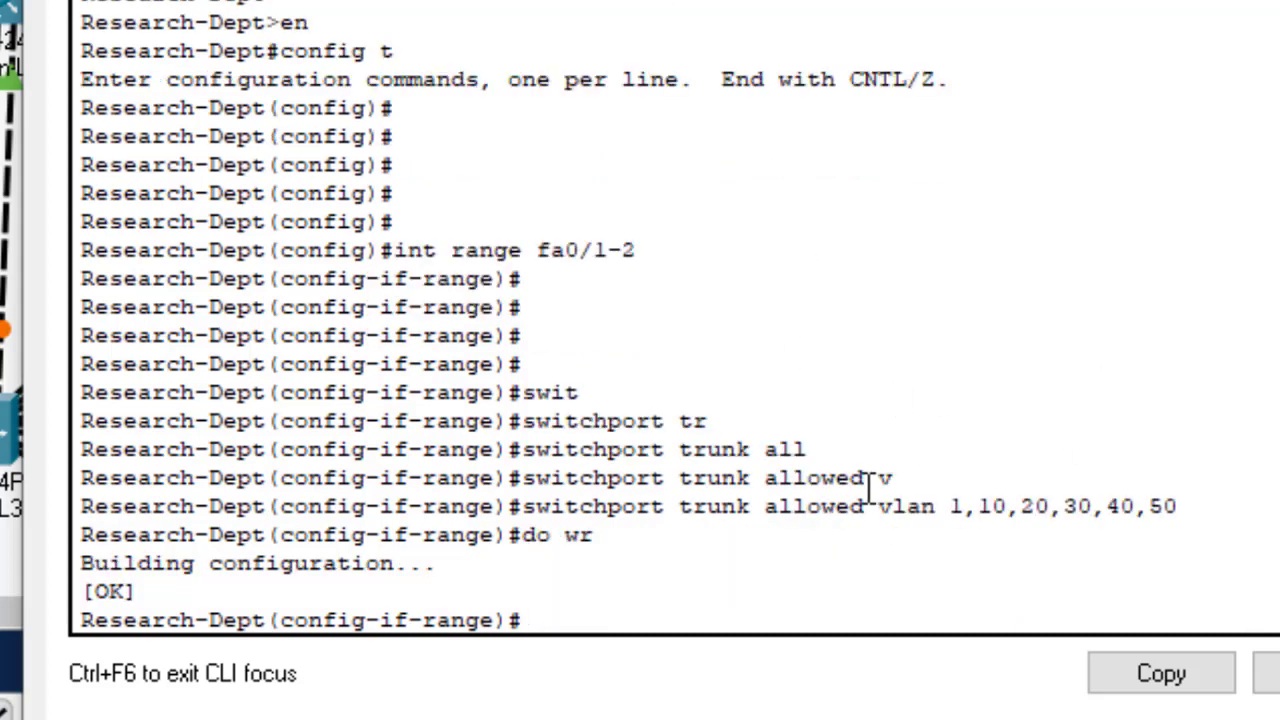
type("do sh int tru")
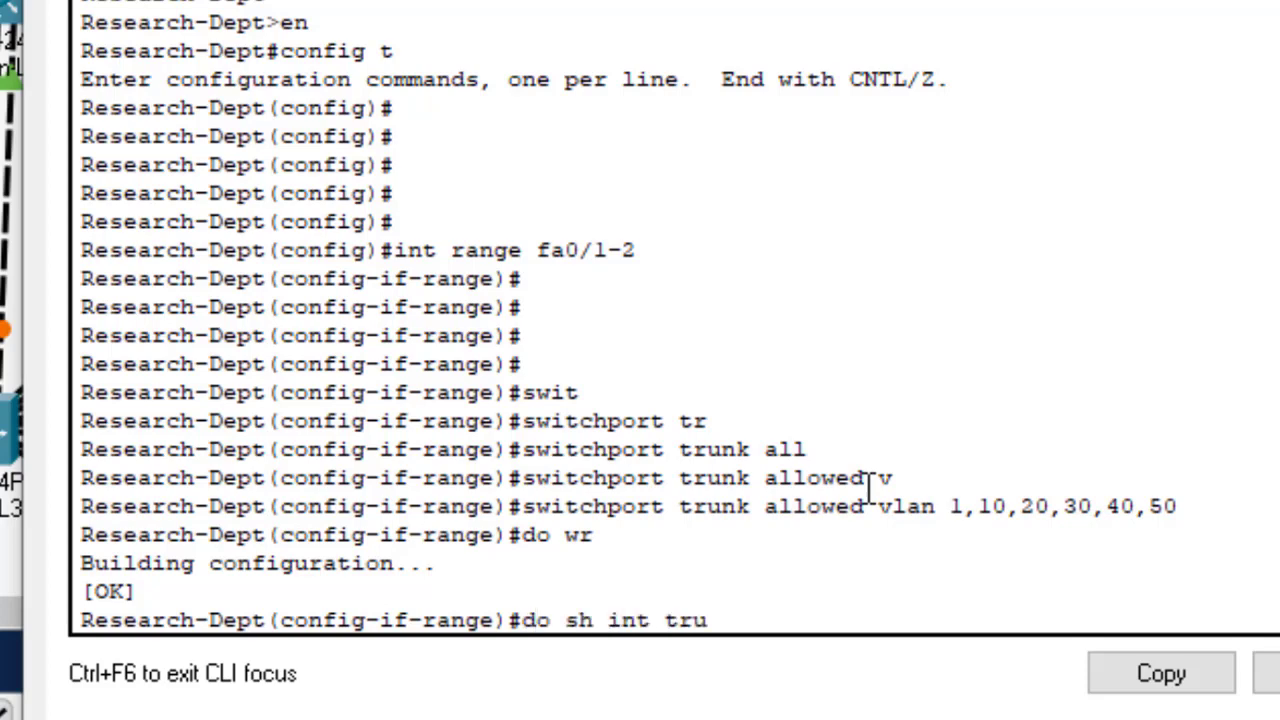
type("nk")
Step: Run do sh int trunk and confirm Fa0/1-2 allow VLANs 1,10,20,30,40,50
key("Return")
key("Return")
key("Return")
key("Return")
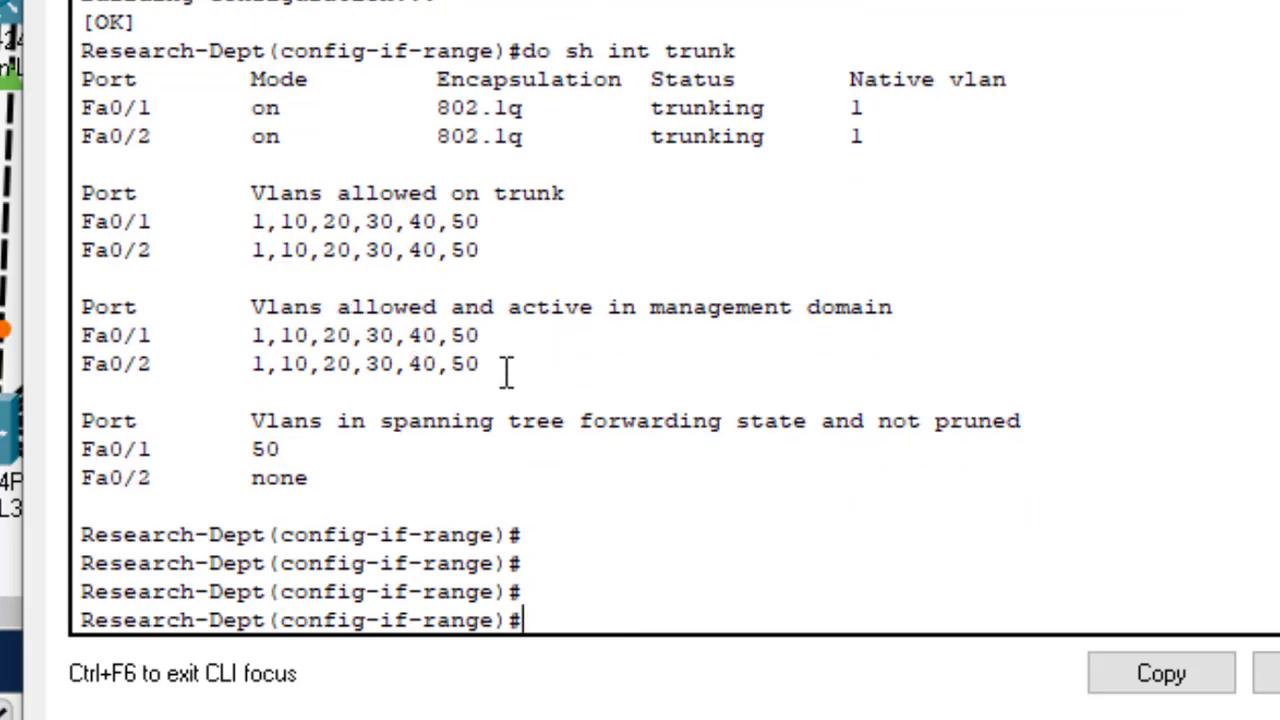
left_click_drag(478, 366, 253, 310)
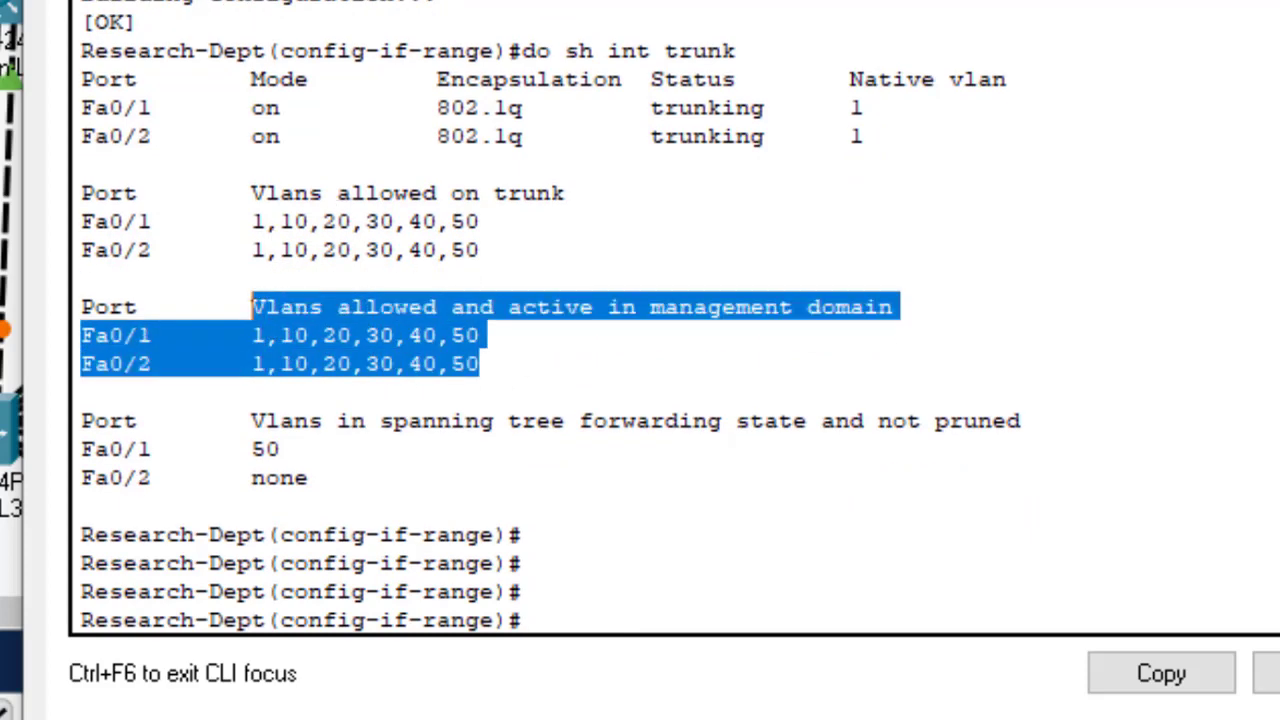
left_click(253, 310)
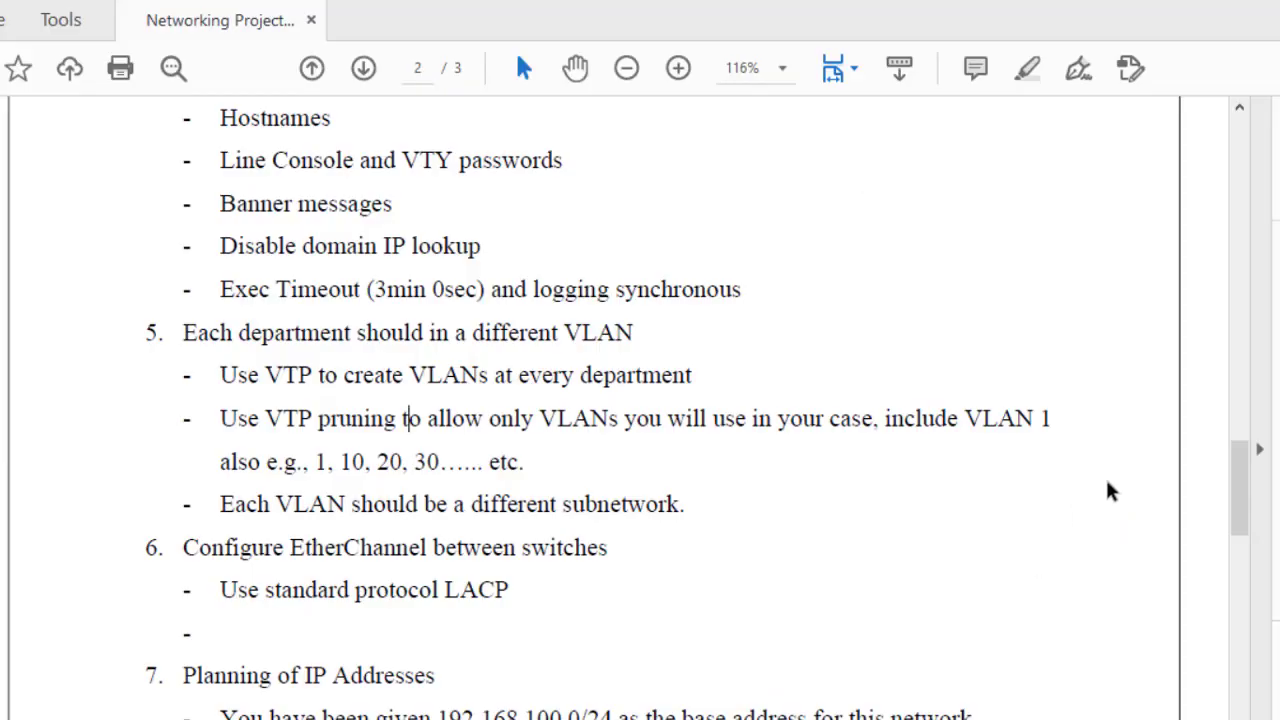
Step: Read the task list to page 3, highlighting headings through item 9 Configure port-security
mouse_move(1241, 494)
left_mouse_down()
mouse_move(1240, 525)
mouse_move(1240, 487)
left_mouse_up()
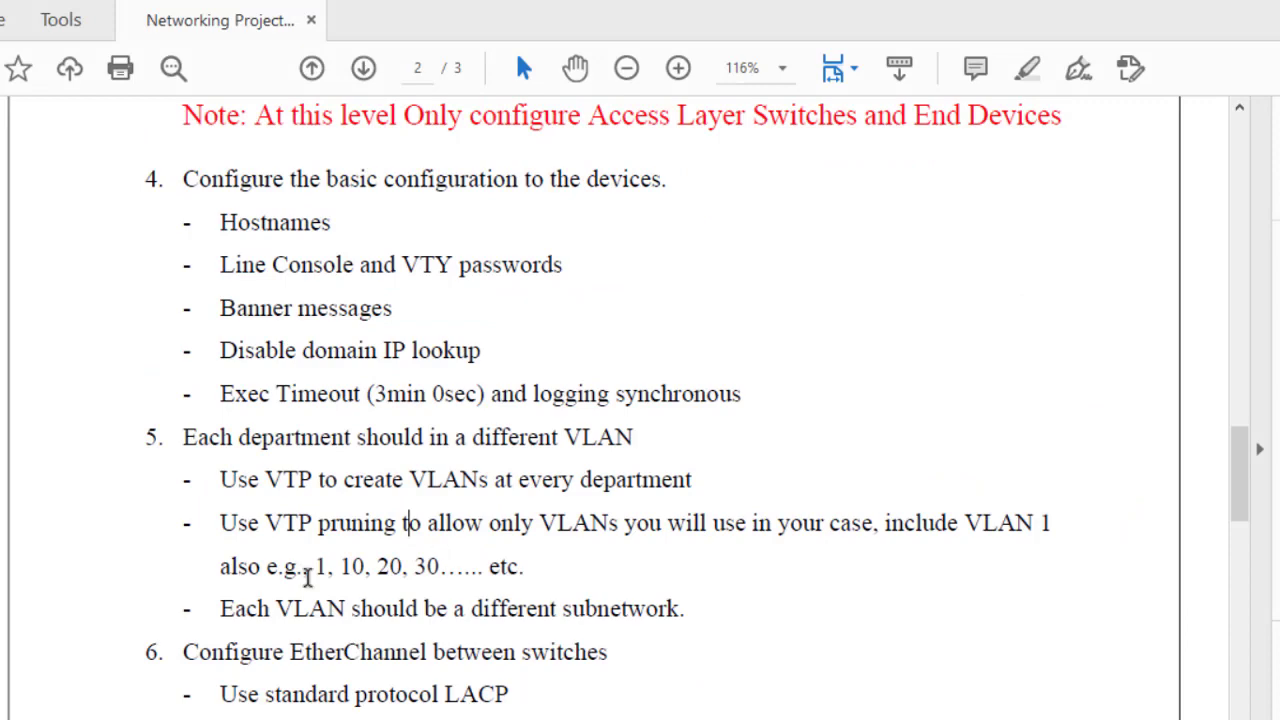
left_click_drag(183, 651, 350, 697)
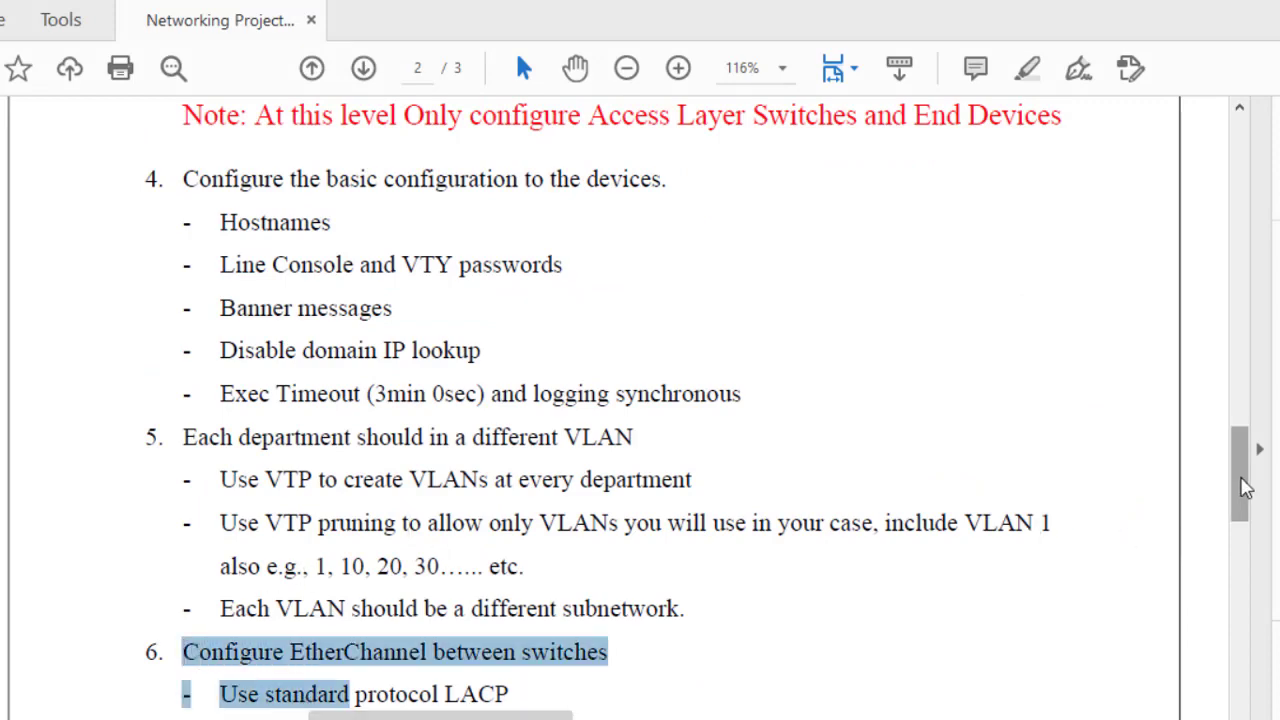
left_click_drag(1247, 487, 1247, 541)
left_click_drag(186, 379, 360, 378)
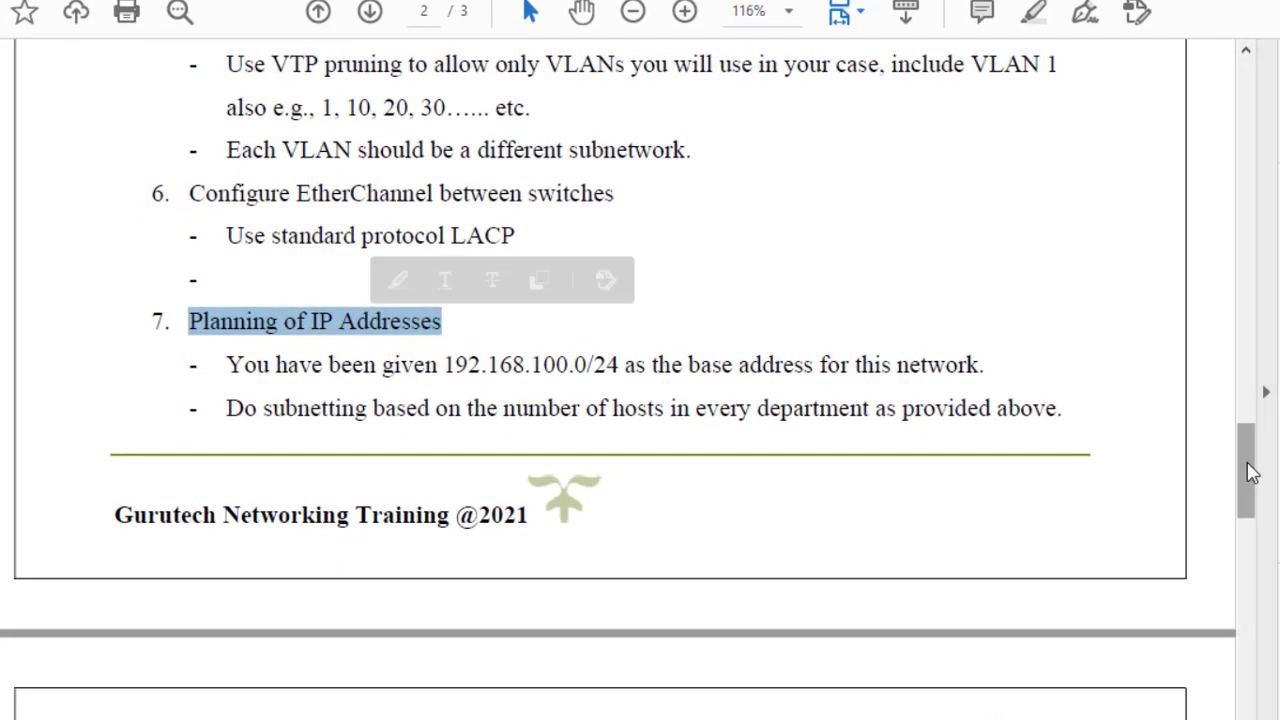
left_click_drag(1249, 443, 1246, 536)
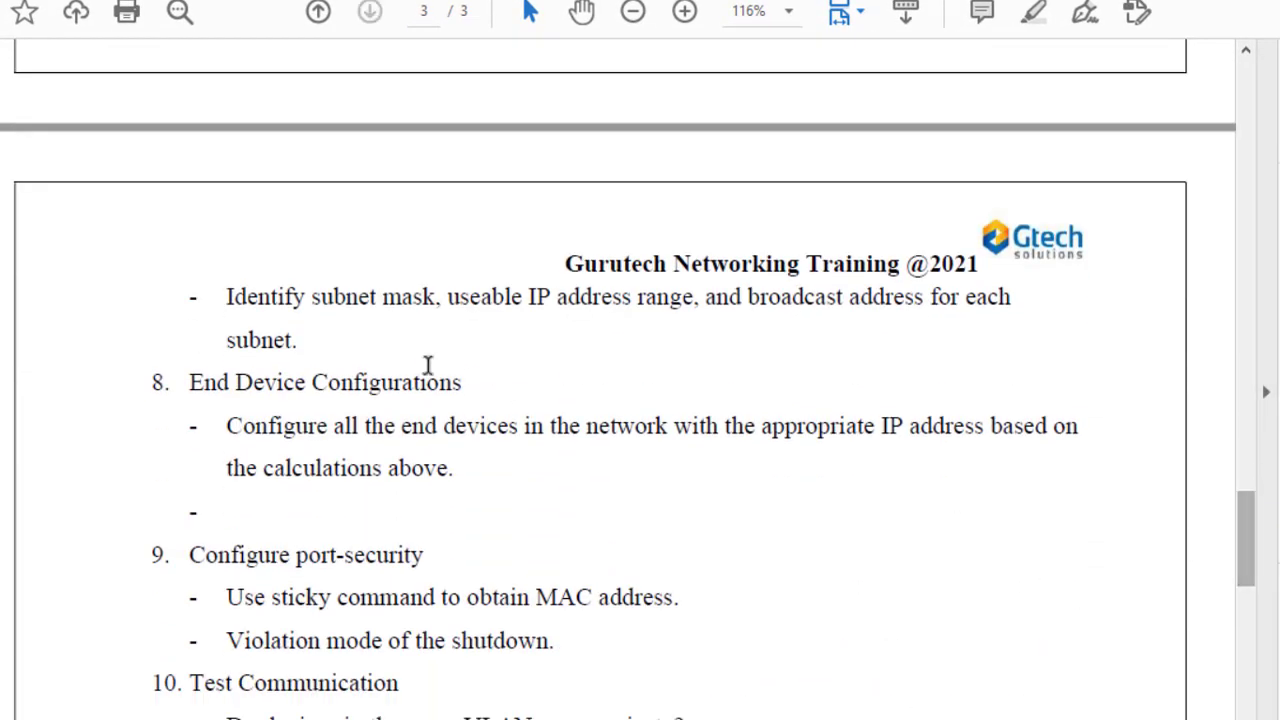
triple_click(219, 378)
left_click_drag(160, 550, 222, 640)
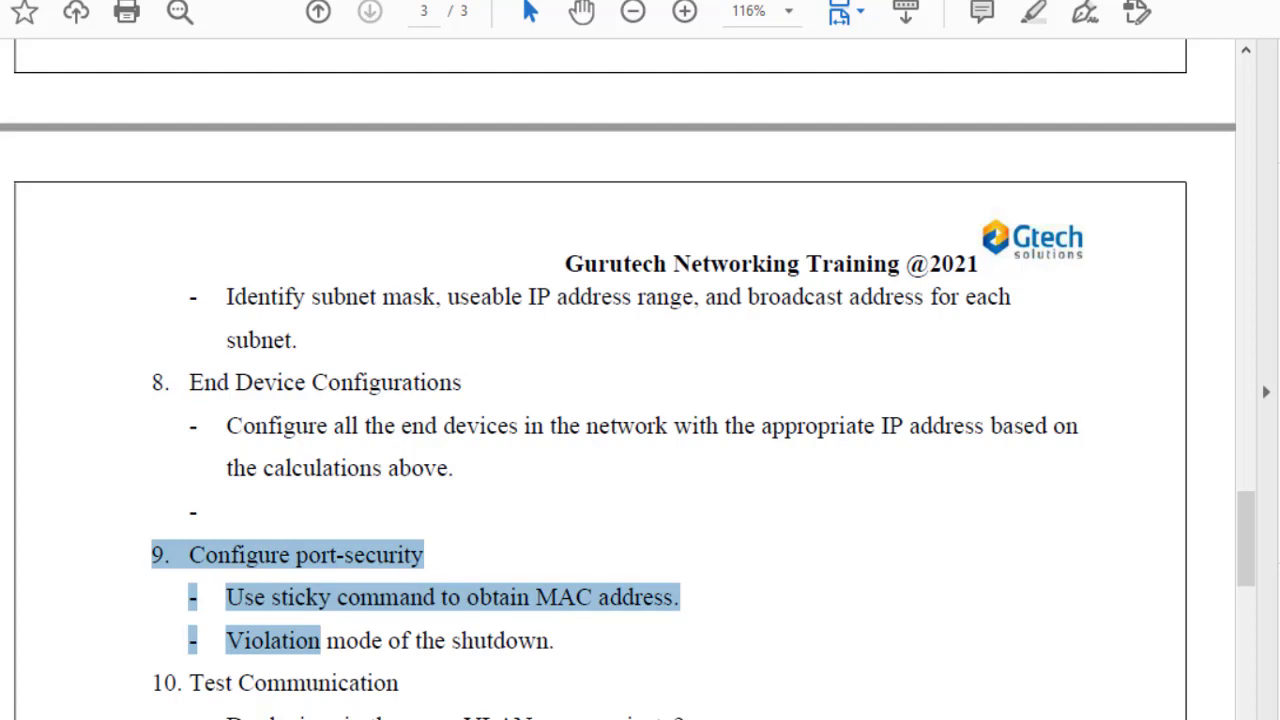
left_click(709, 686)
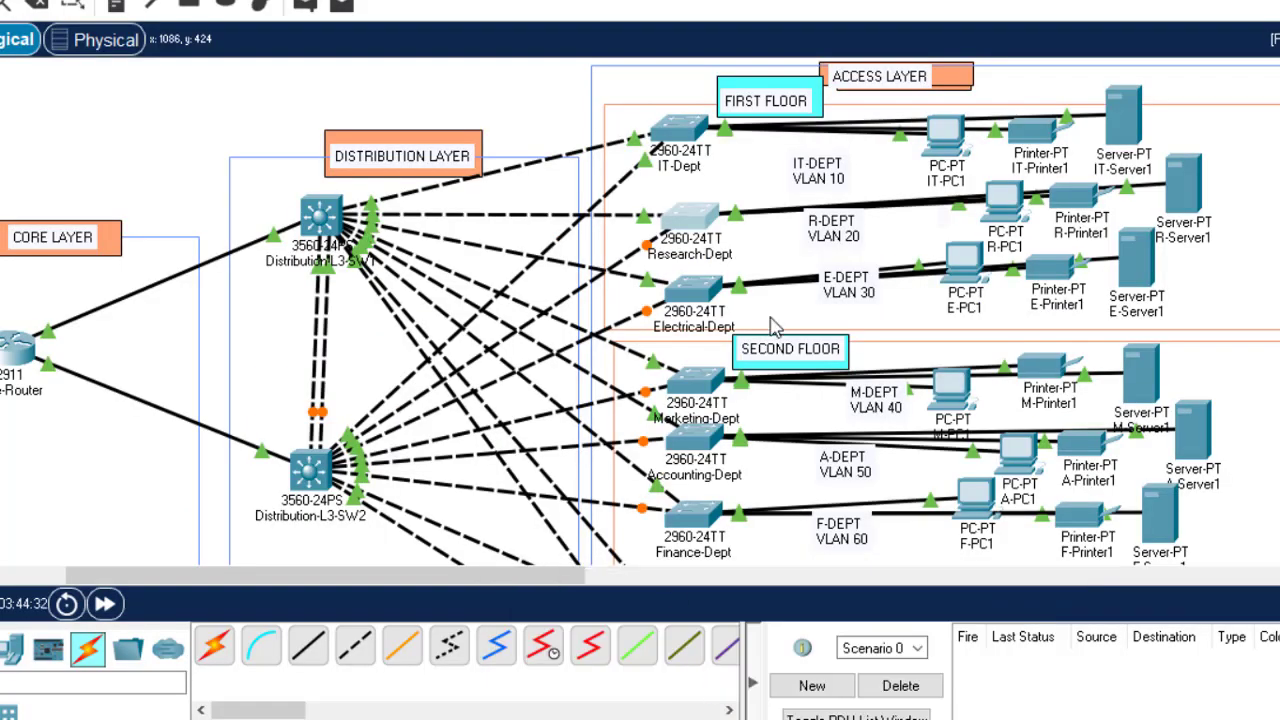
Step: Return from the topology to the task PDF at item 9, port-security
mouse_move(1008, 515)
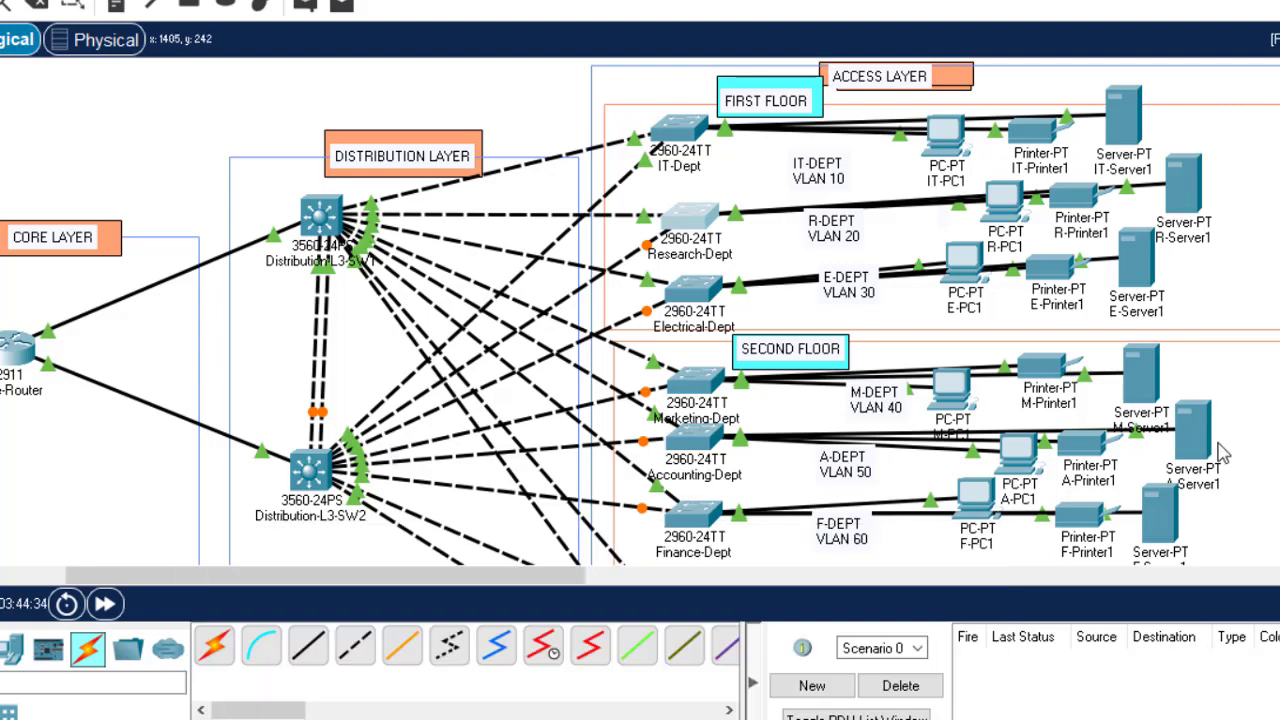
mouse_move(951, 719)
left_click(951, 680)
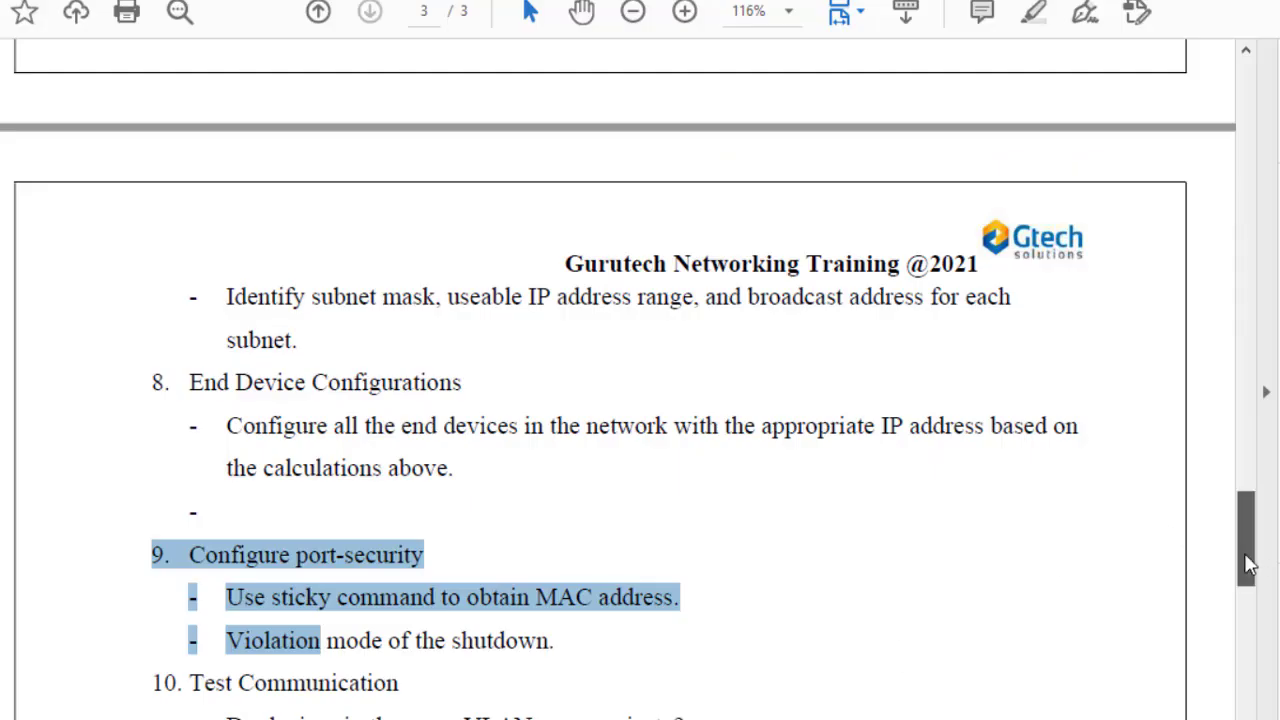
Step: Recheck item 5 in the PDF, highlighting the VTP pruning requirement and the IP-planning heading
left_click_drag(1247, 560, 1246, 429)
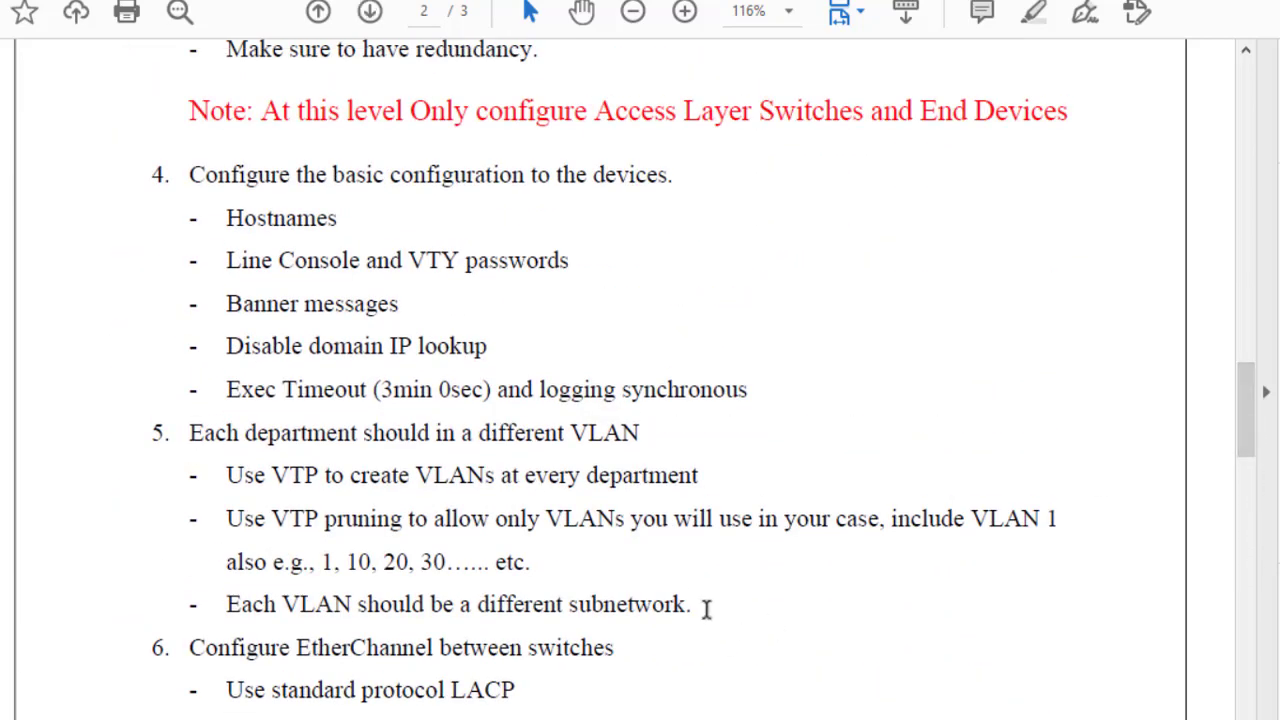
left_click_drag(697, 604, 155, 182)
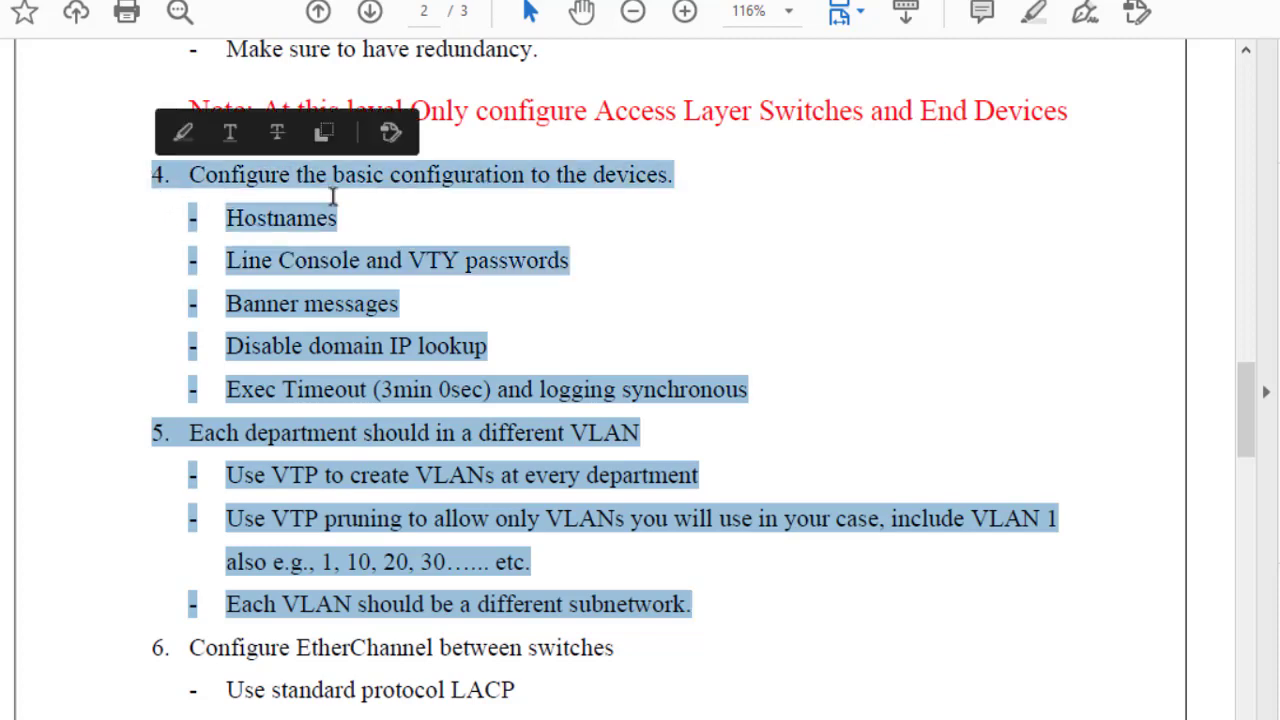
left_click(572, 285)
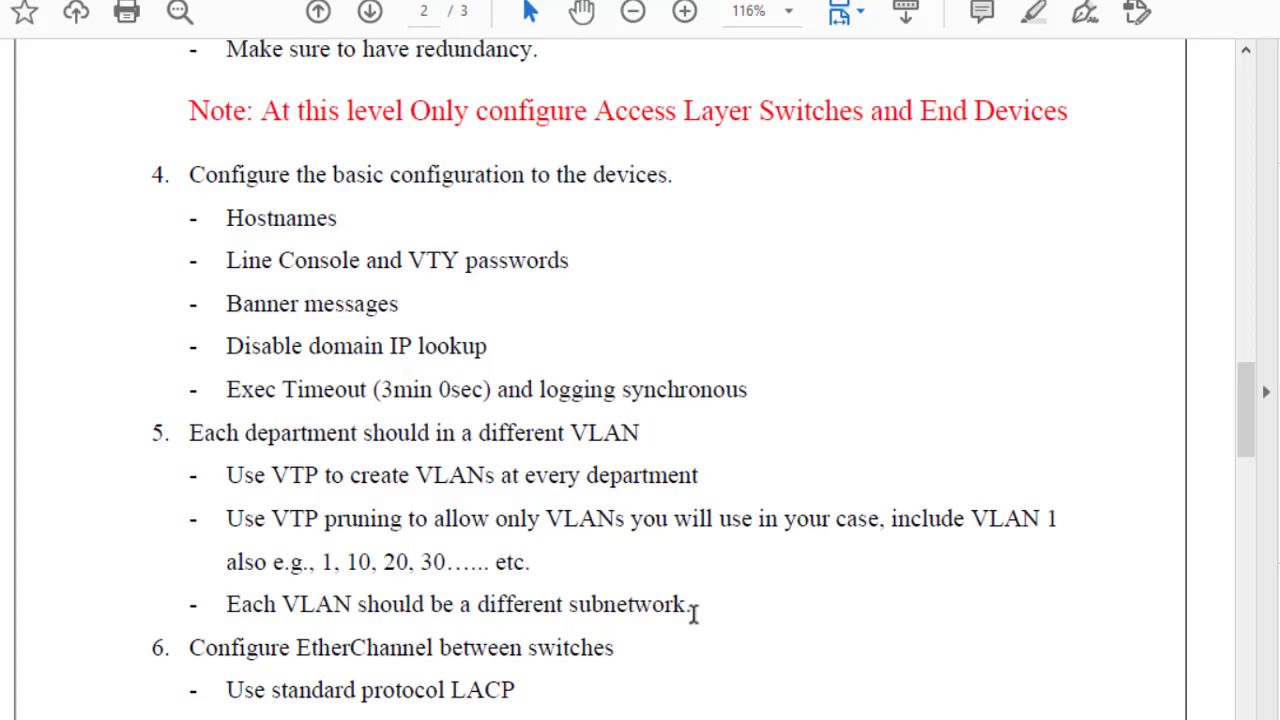
left_click_drag(692, 604, 208, 422)
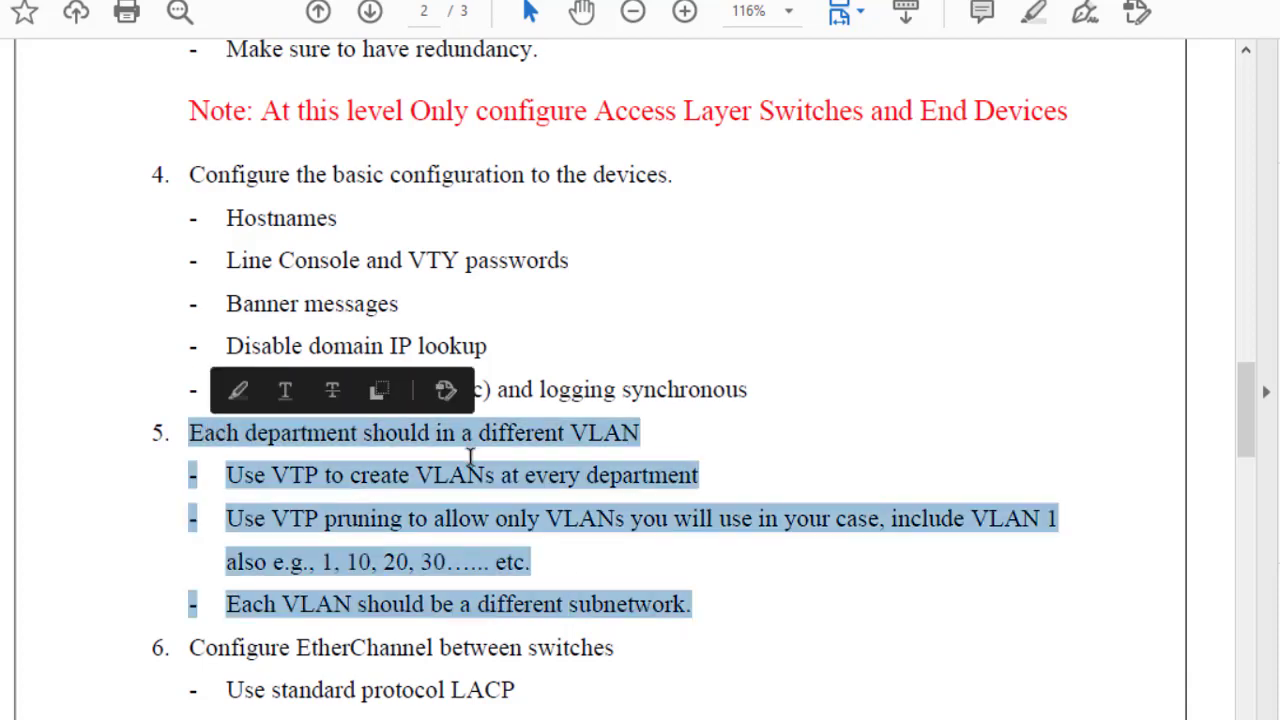
left_click(352, 480)
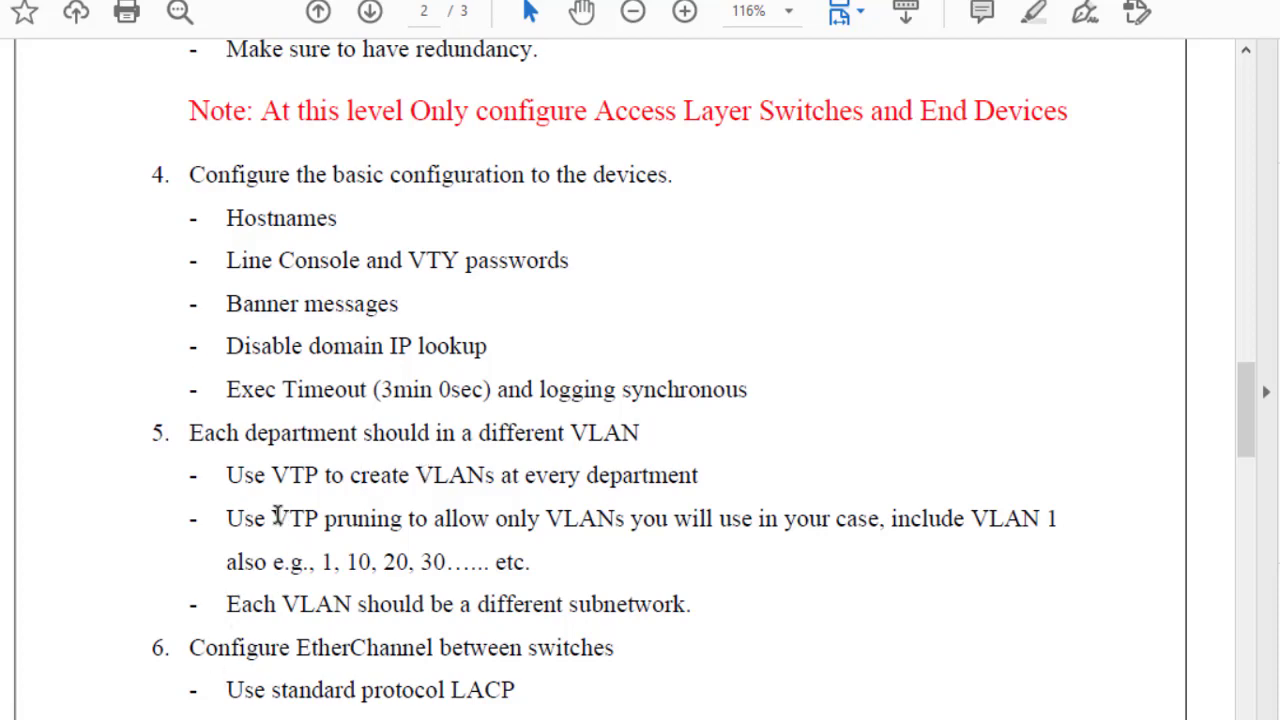
left_click_drag(275, 518, 404, 518)
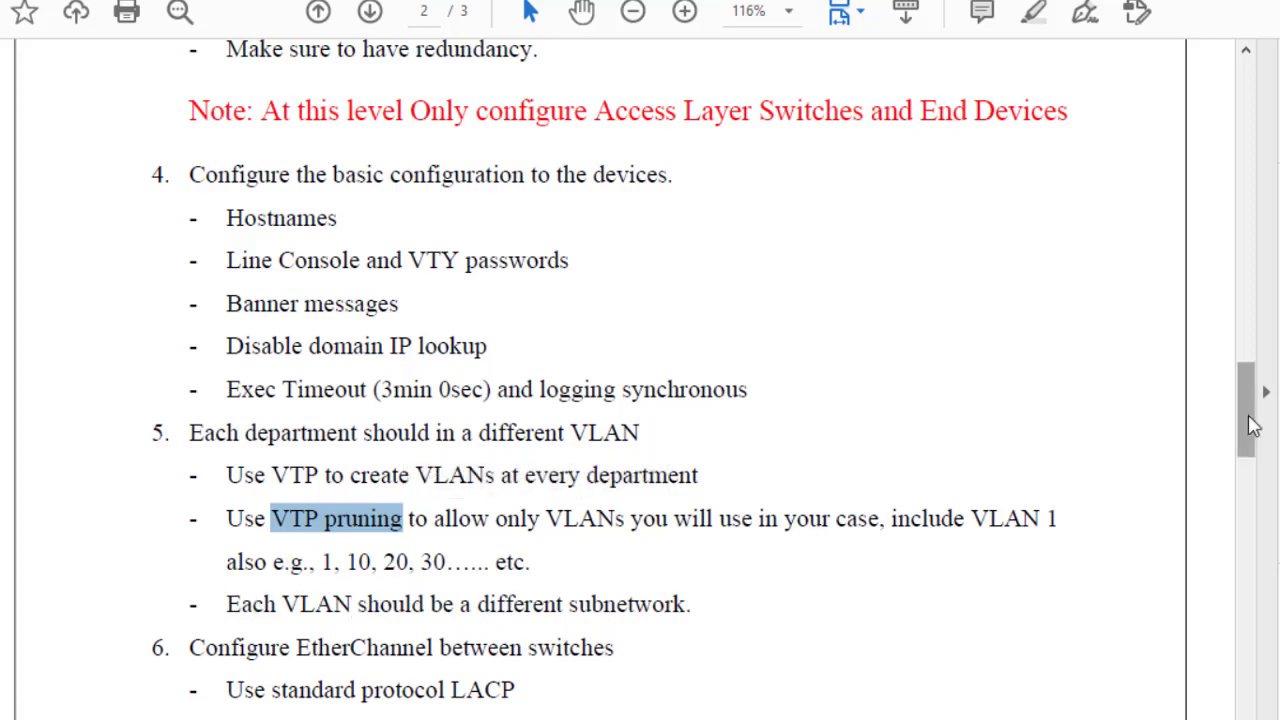
left_click_drag(1253, 425, 1249, 491)
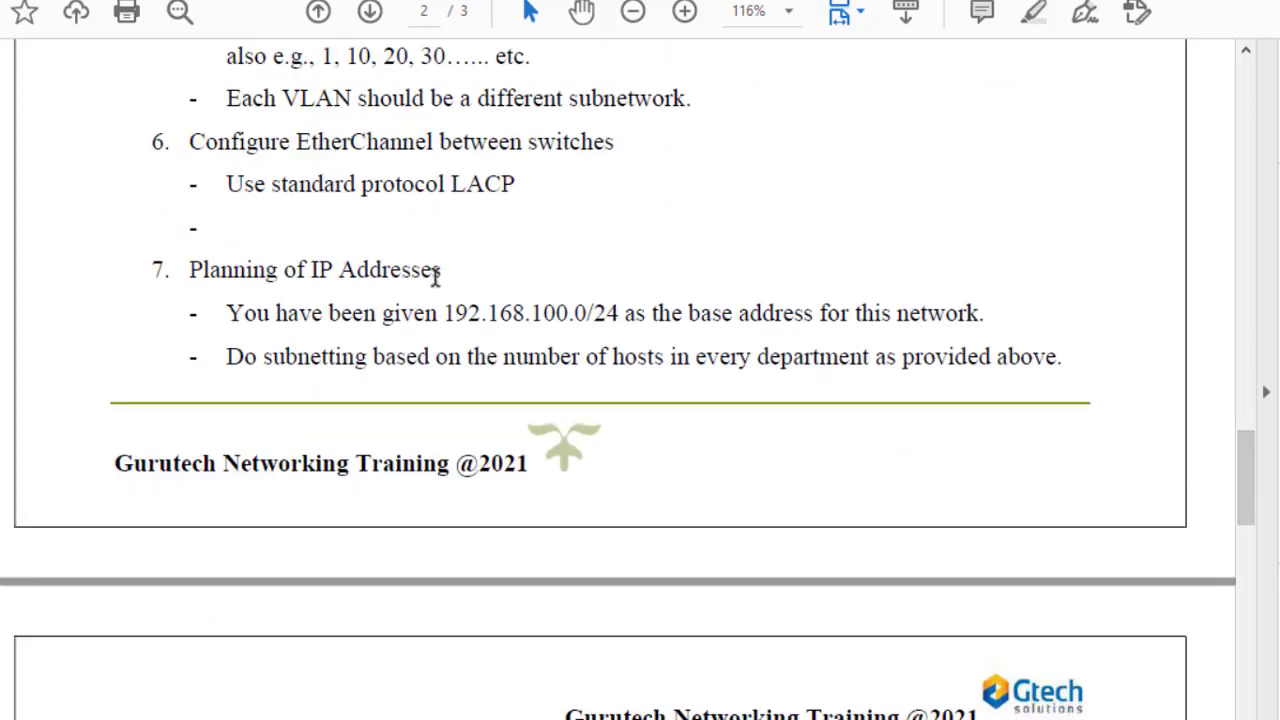
left_click_drag(454, 269, 218, 268)
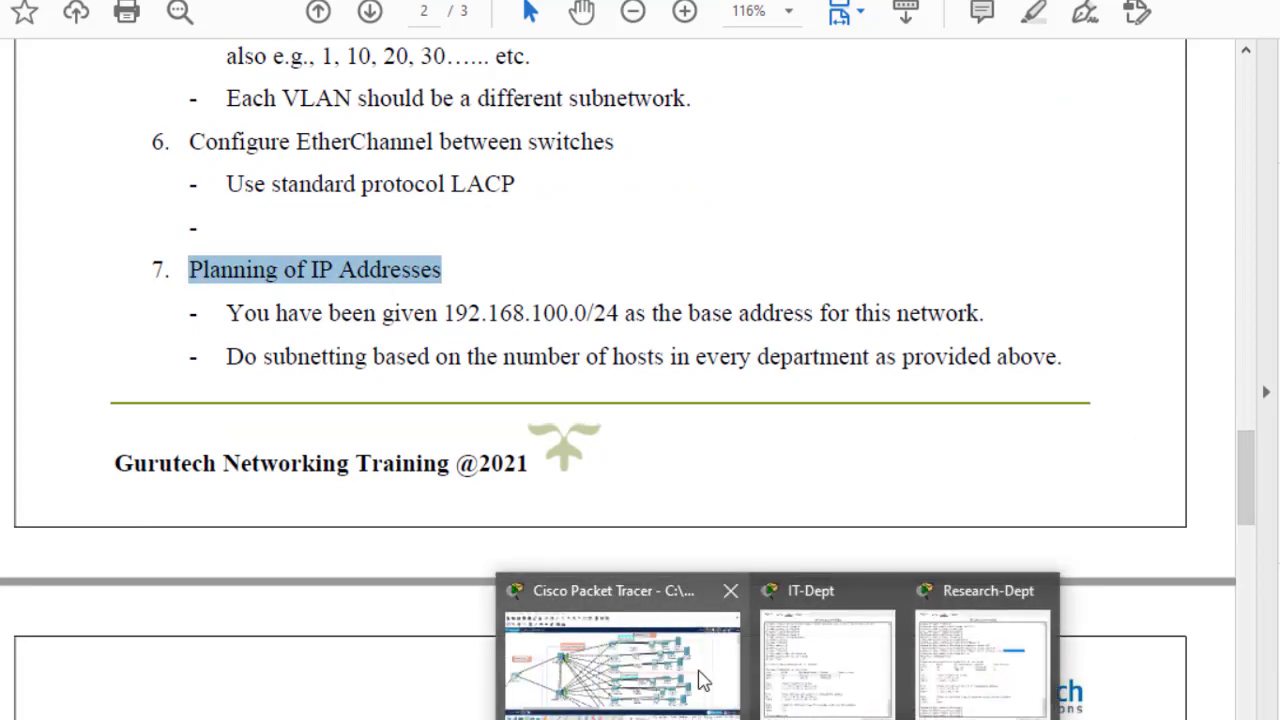
Step: Bring the IT-Dept switch console forward and move it beside the topology
left_click(700, 680)
mouse_move(850, 714)
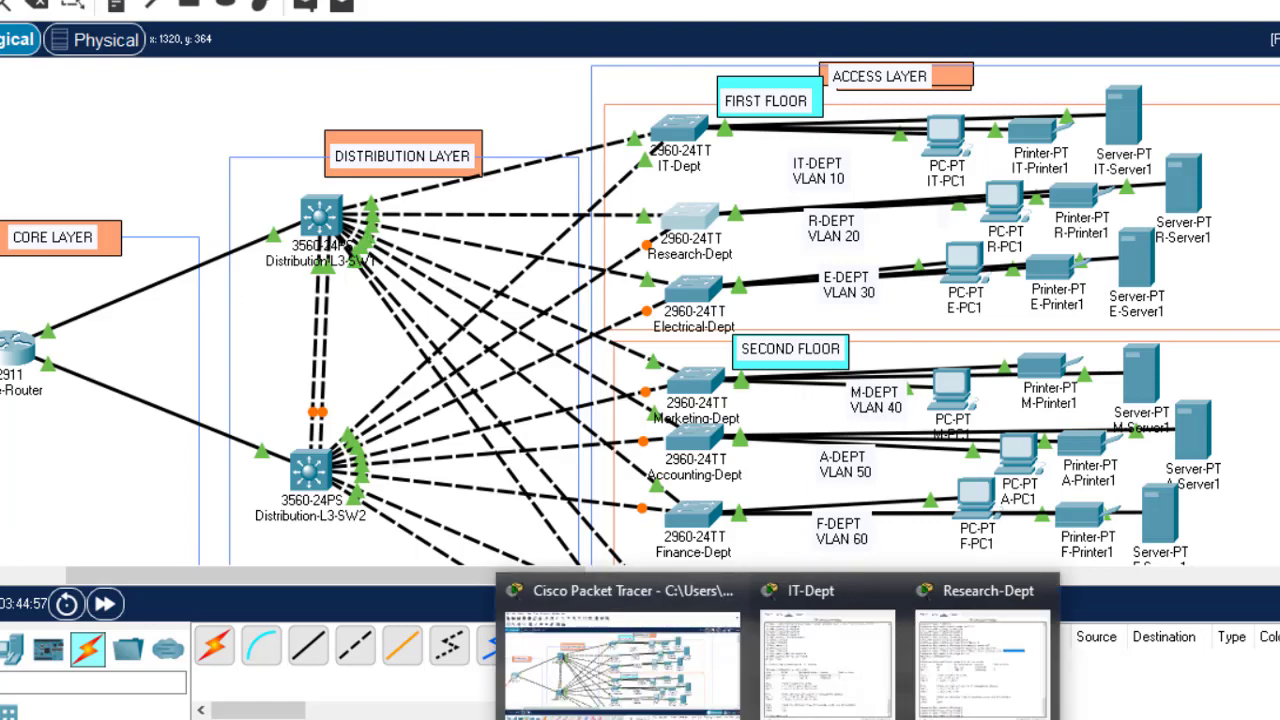
left_click(856, 677)
left_click_drag(904, 4, 1187, 4)
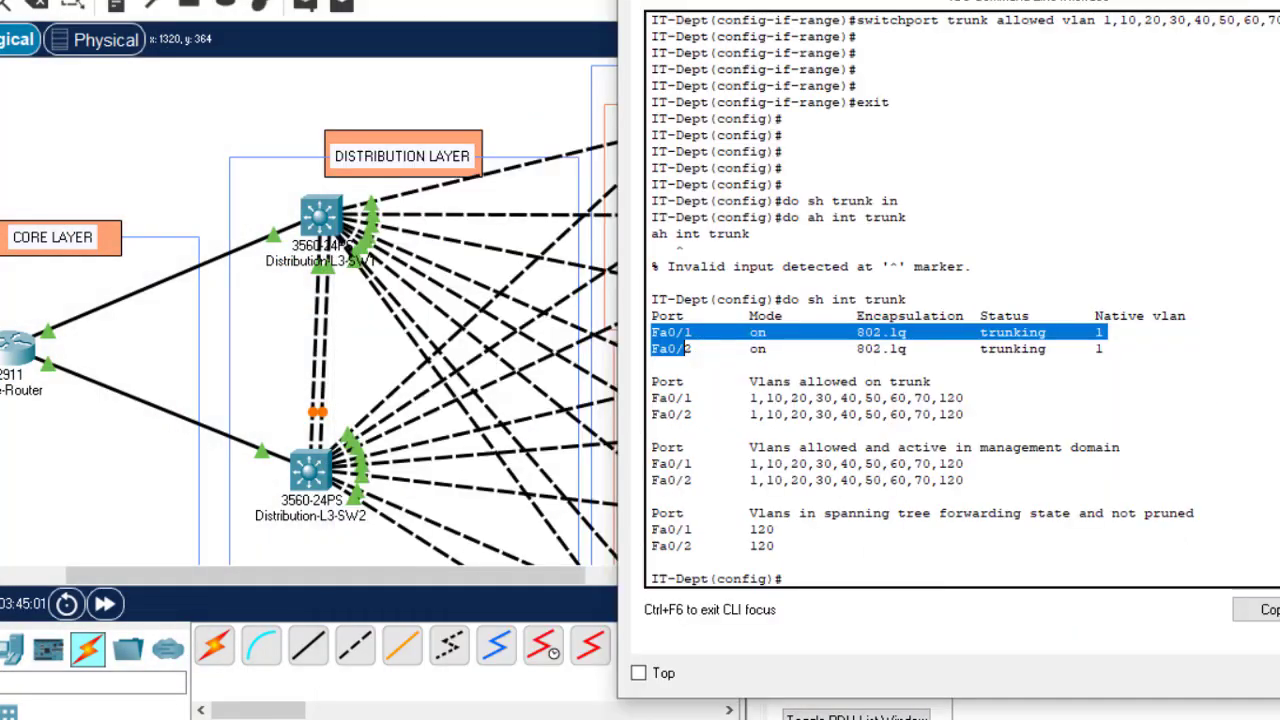